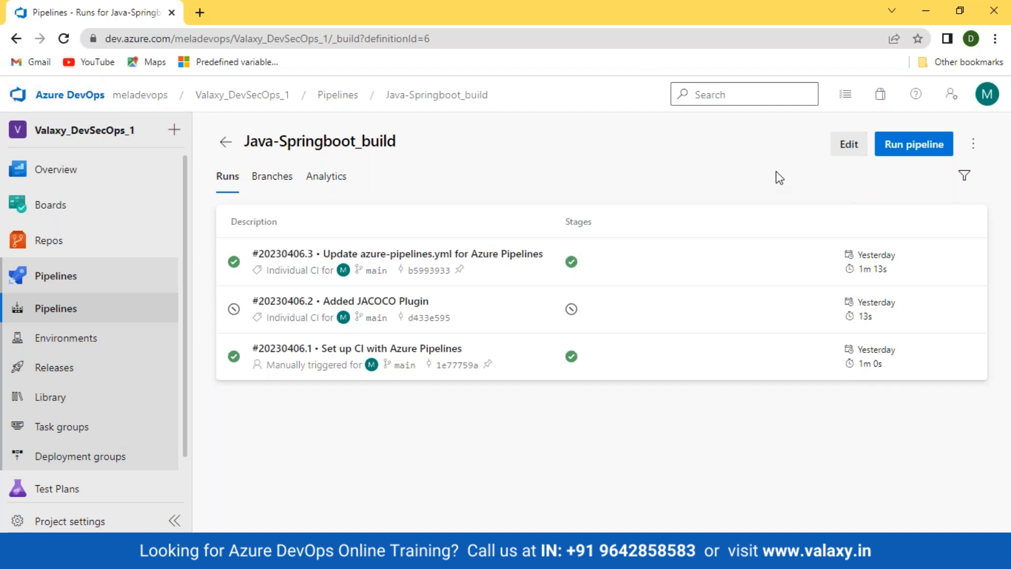
Step: Browse the Azure DevOps extension marketplace and search it for sonarqube
left_click(879, 97)
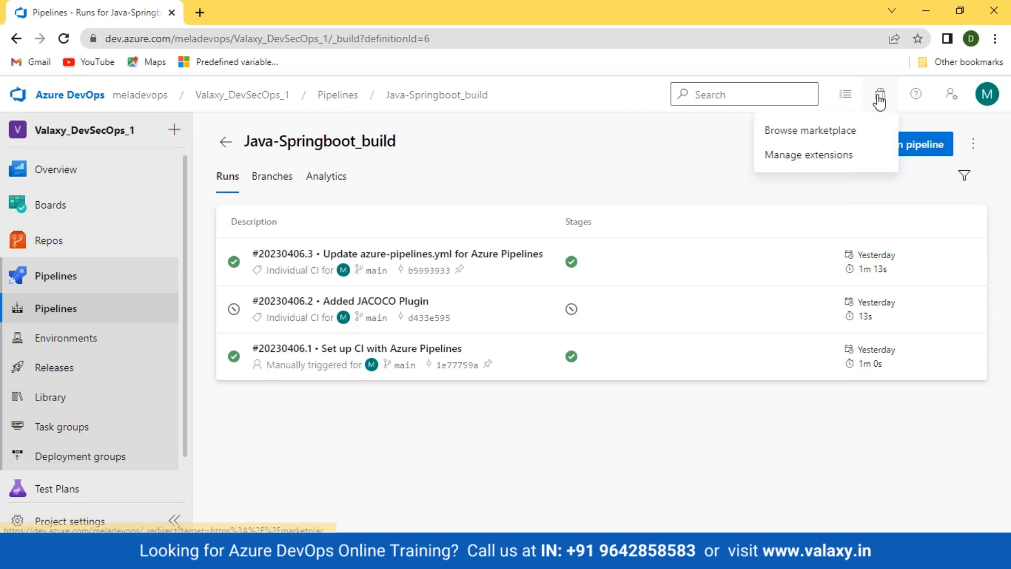
left_click(803, 138)
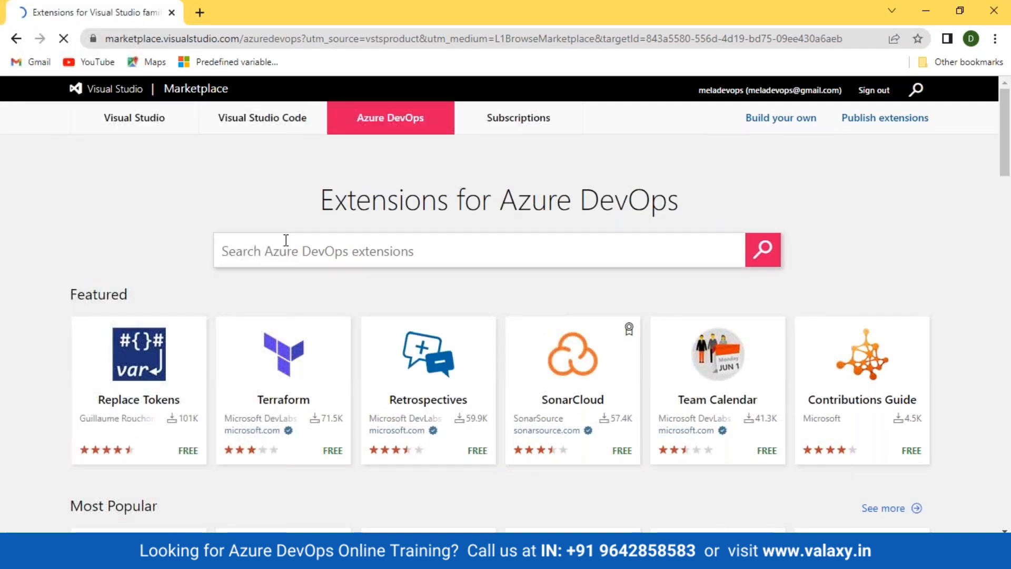
type("sonarqub")
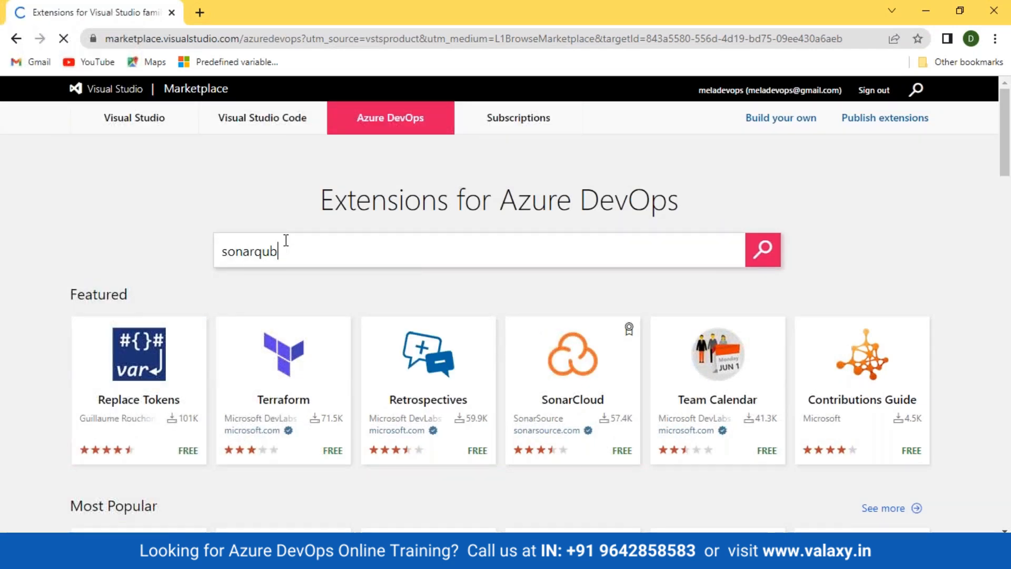
type("e")
key("Return")
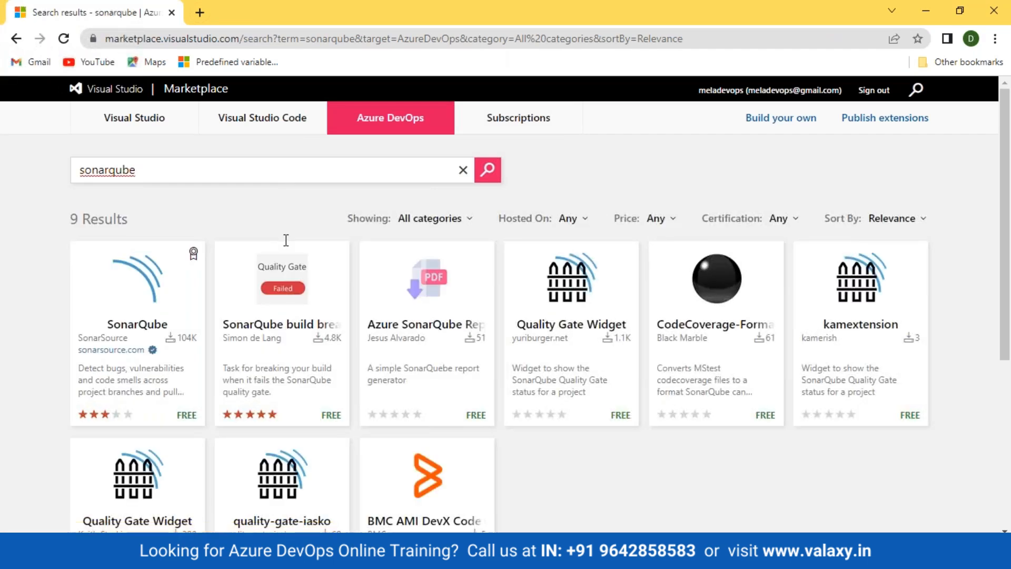
scroll(181, 238, "down", 2)
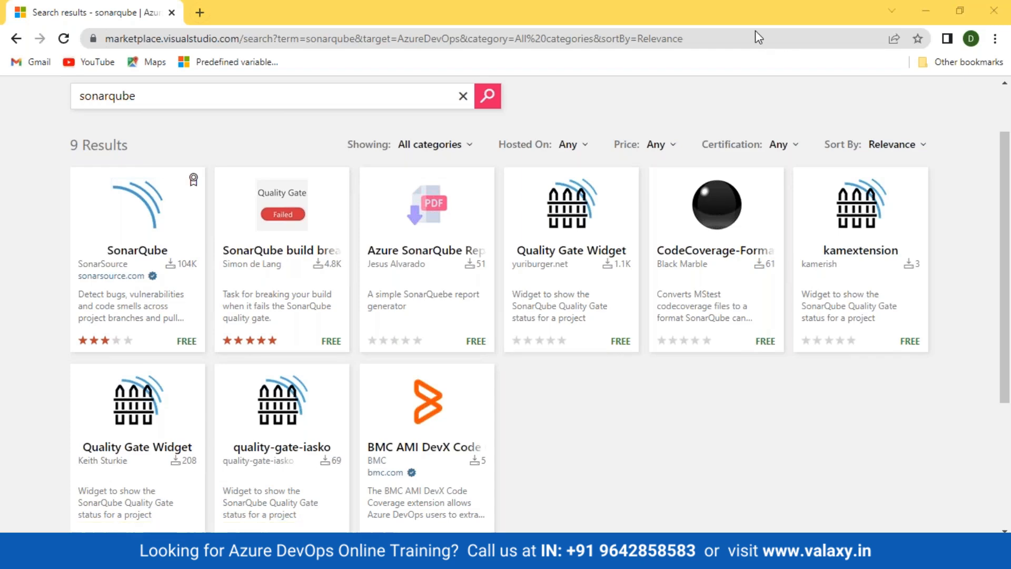
Step: Install the free SonarQube extension by SonarSource into the meladevops organization
left_click(153, 213)
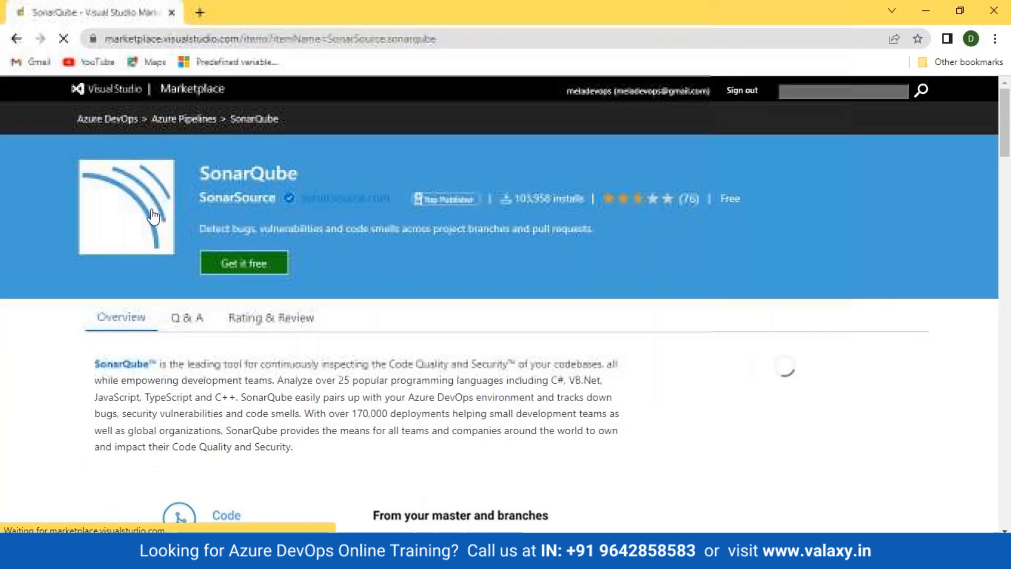
left_click(241, 270)
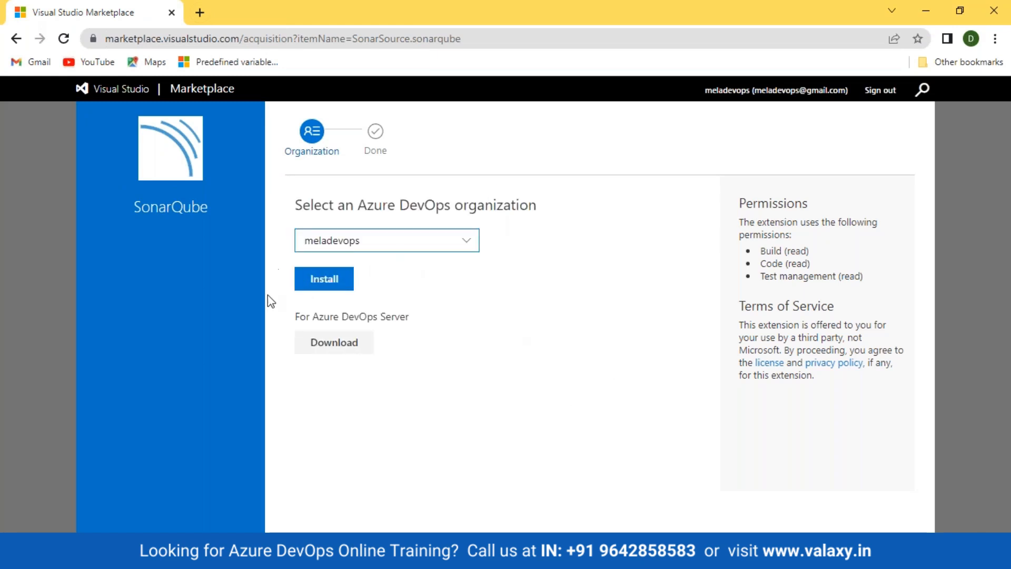
left_click(318, 279)
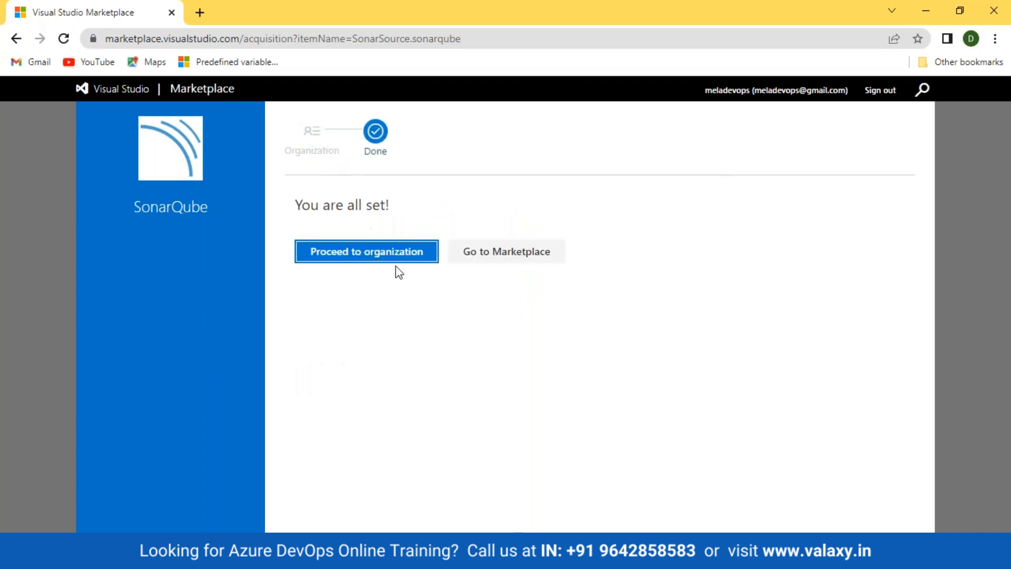
Step: Return to the organization and check its list of installed extensions in the organization settings
left_click(354, 257)
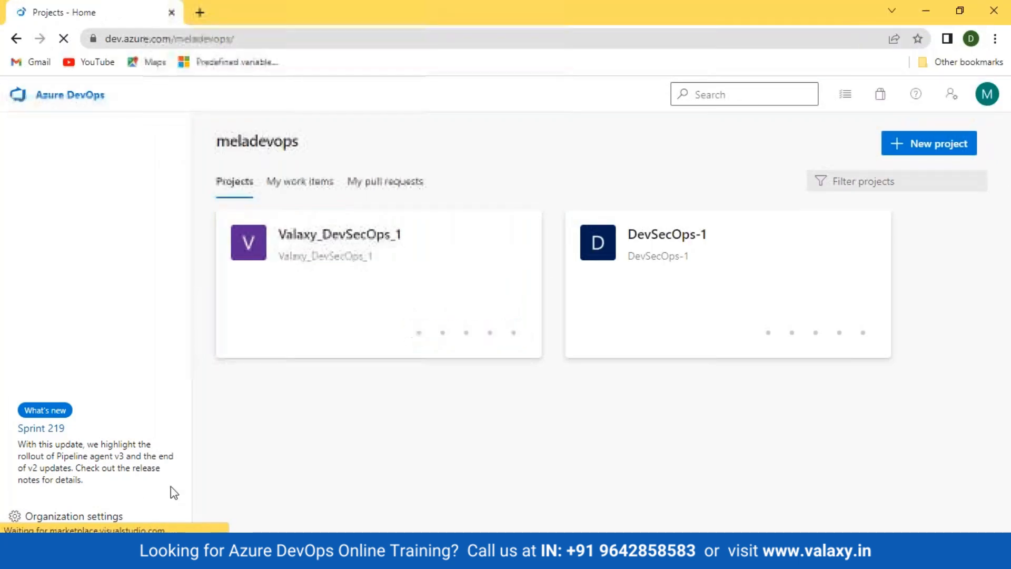
left_click(71, 518)
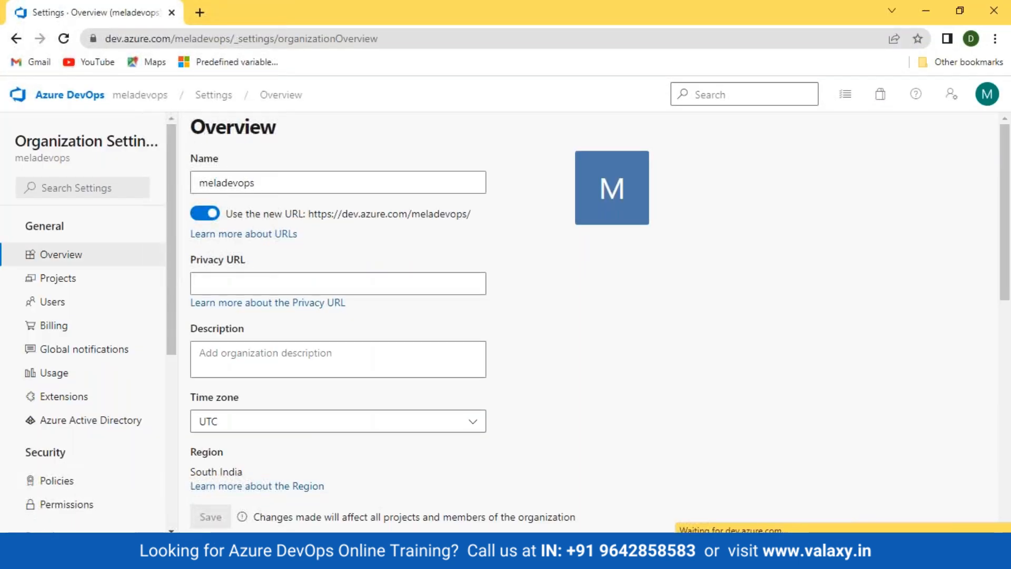
left_click(71, 398)
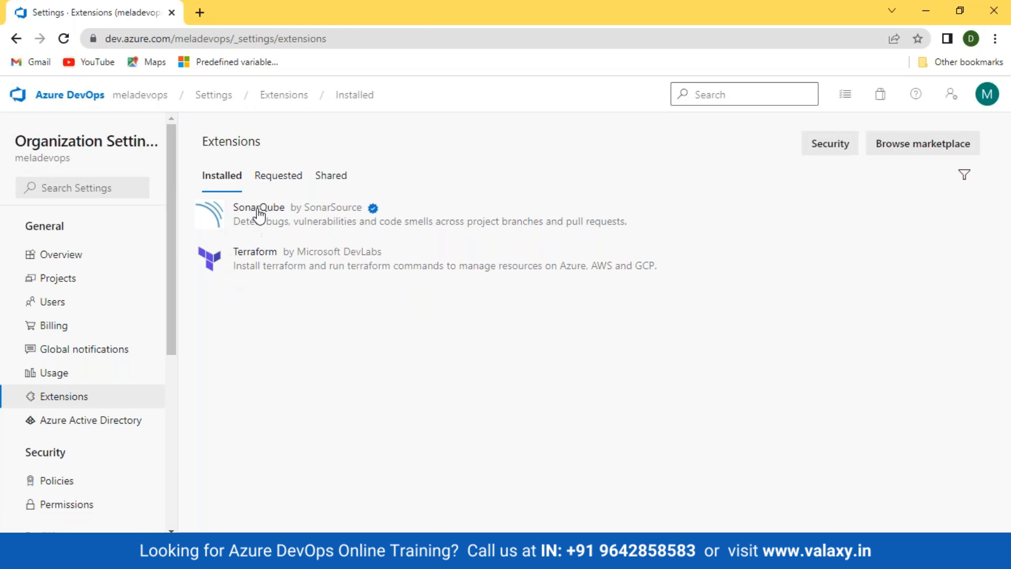
Step: Go back to the extension marketplace and search again for sonarqube
left_click(880, 94)
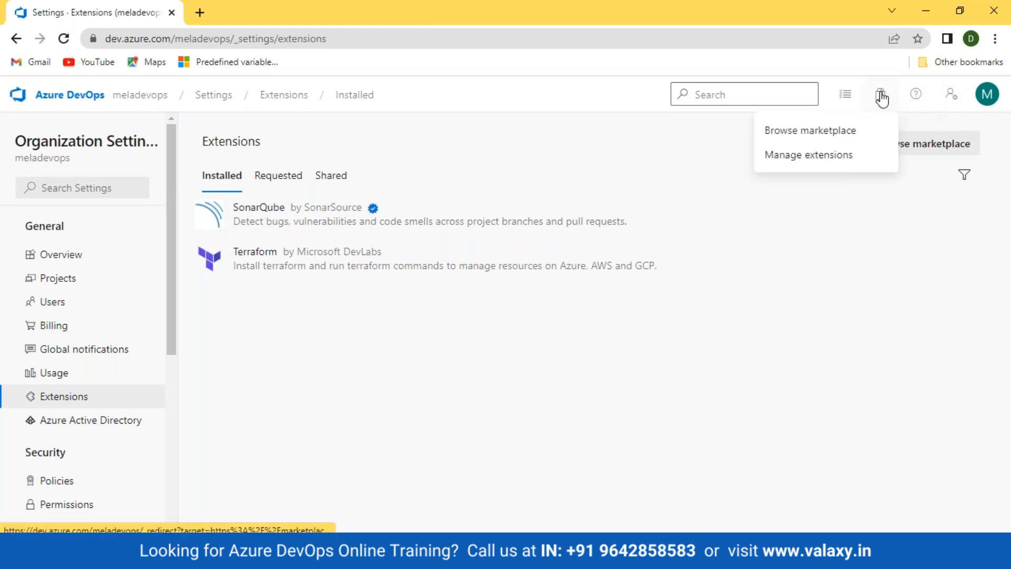
left_click(801, 131)
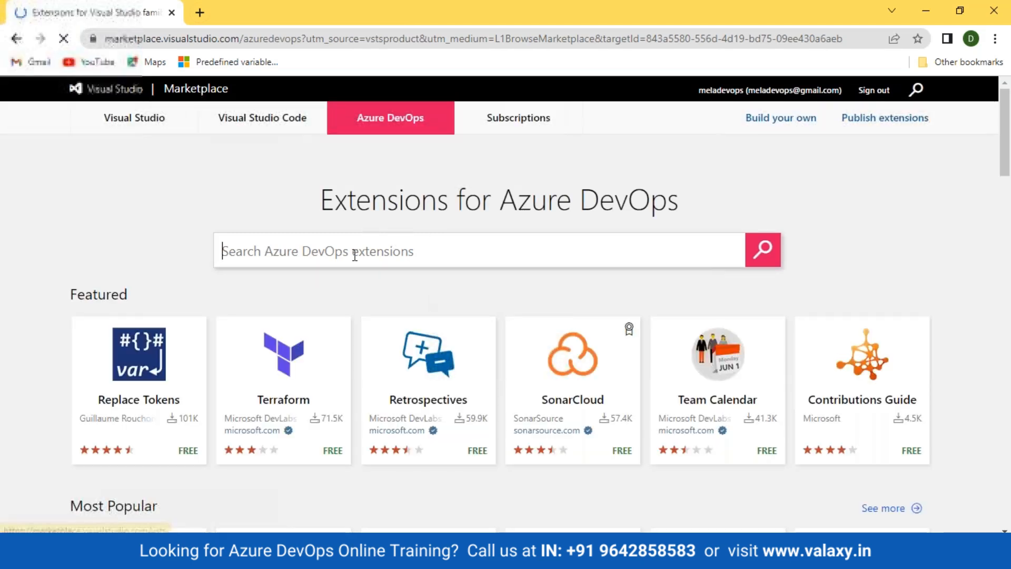
type("s")
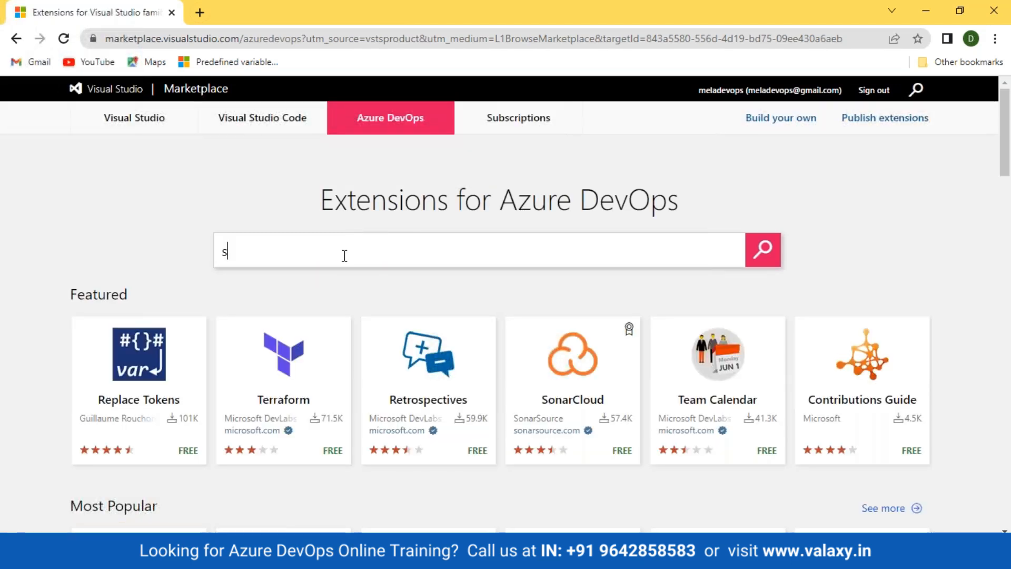
type("onarq")
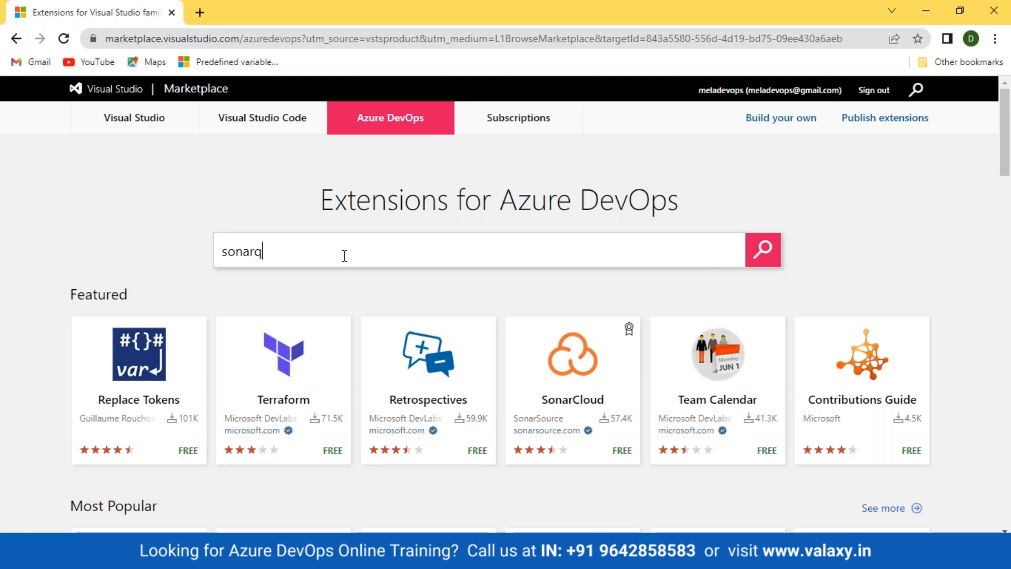
type("ube")
key("Return")
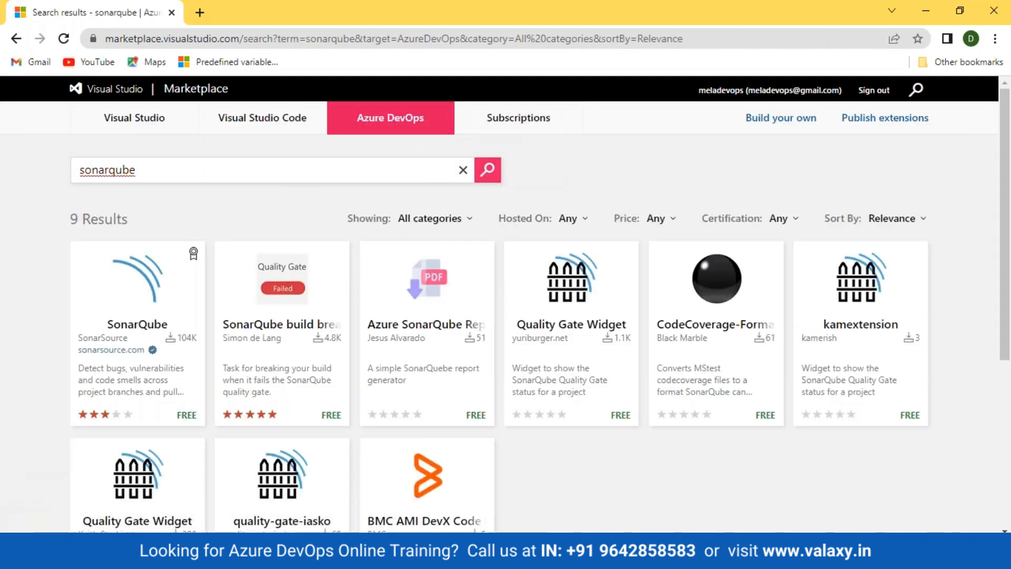
Step: Install the free SonarQube build breaker extension into the meladevops organization
left_click(288, 311)
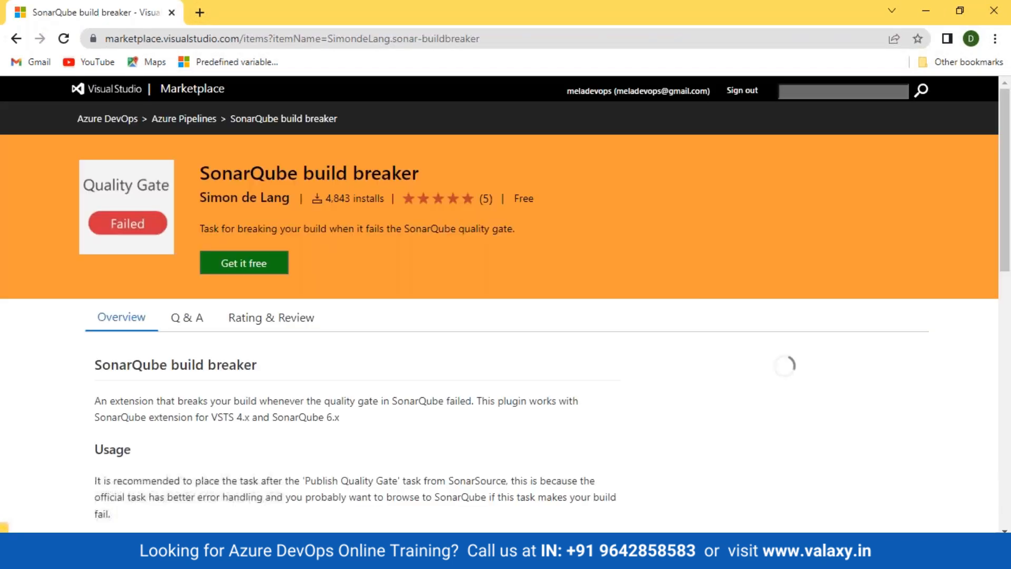
left_click(249, 271)
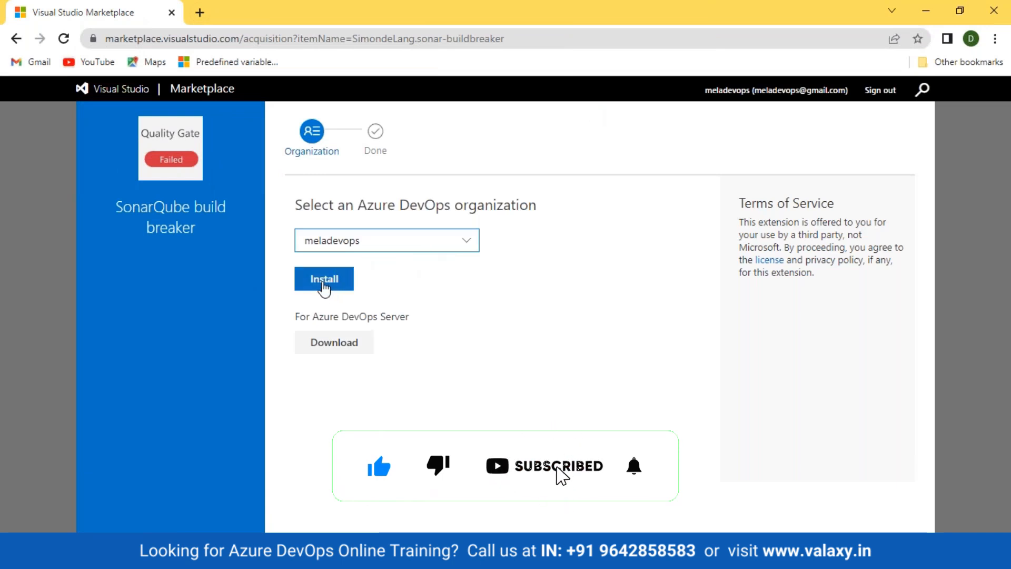
left_click(323, 285)
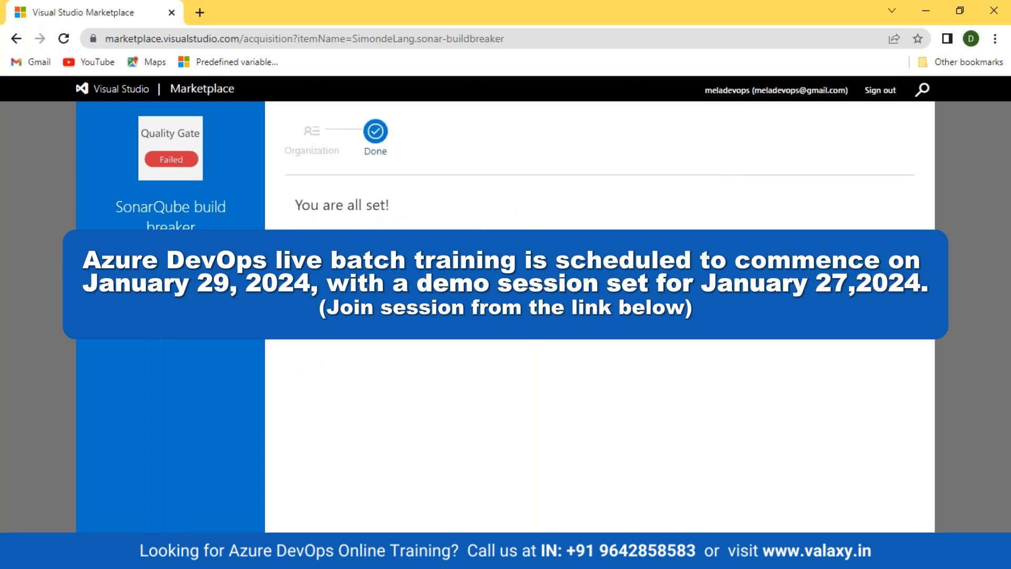
Step: Review the organization's installed extensions again and return to the Valaxy_DevSecOps_1 project
left_click(352, 252)
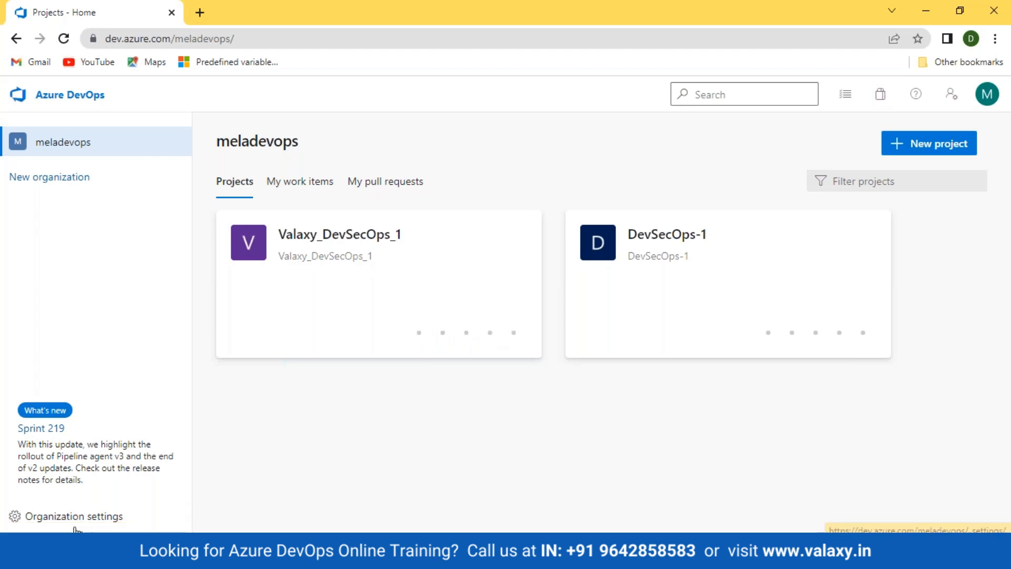
left_click(75, 518)
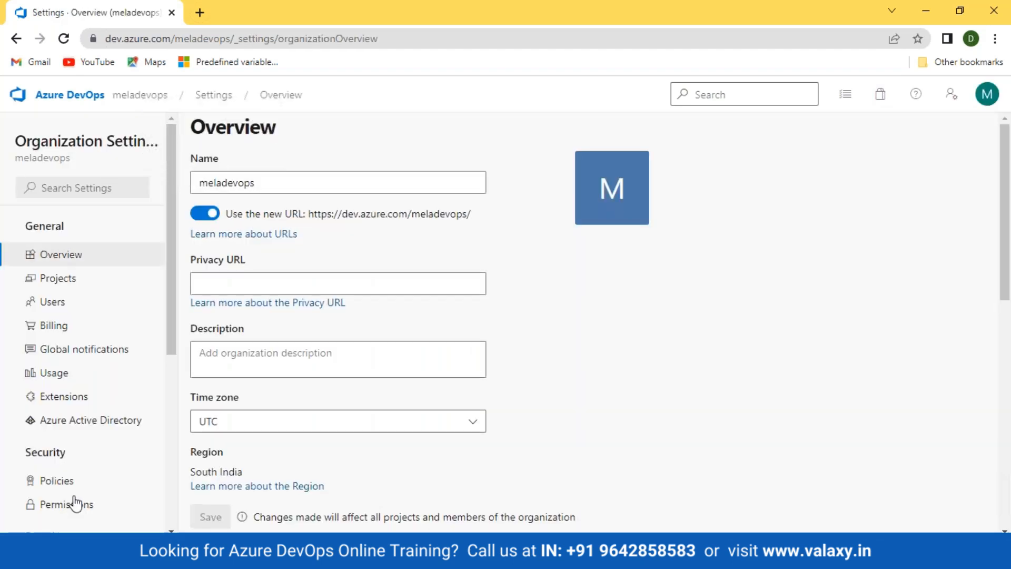
left_click(58, 400)
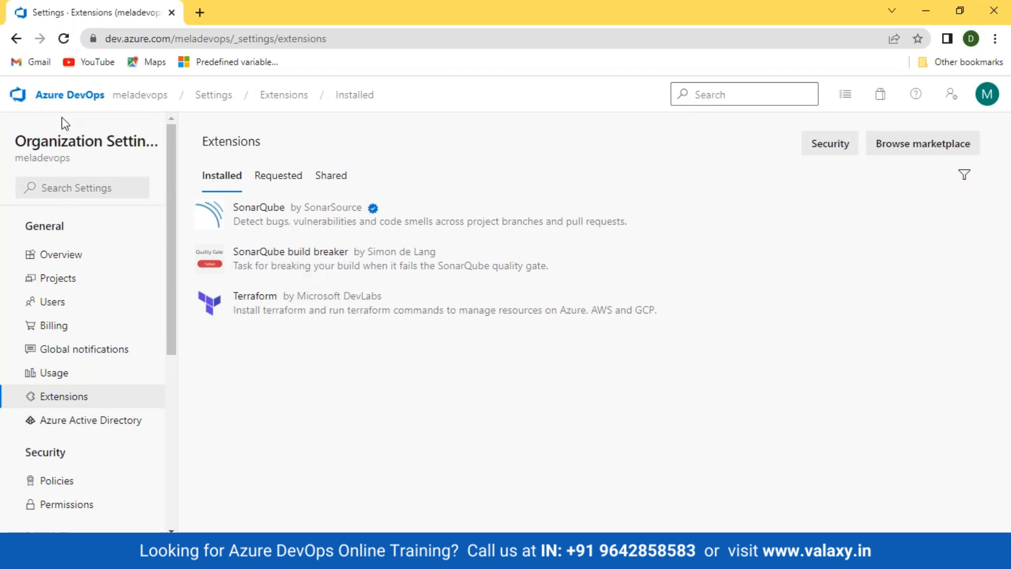
left_click(63, 96)
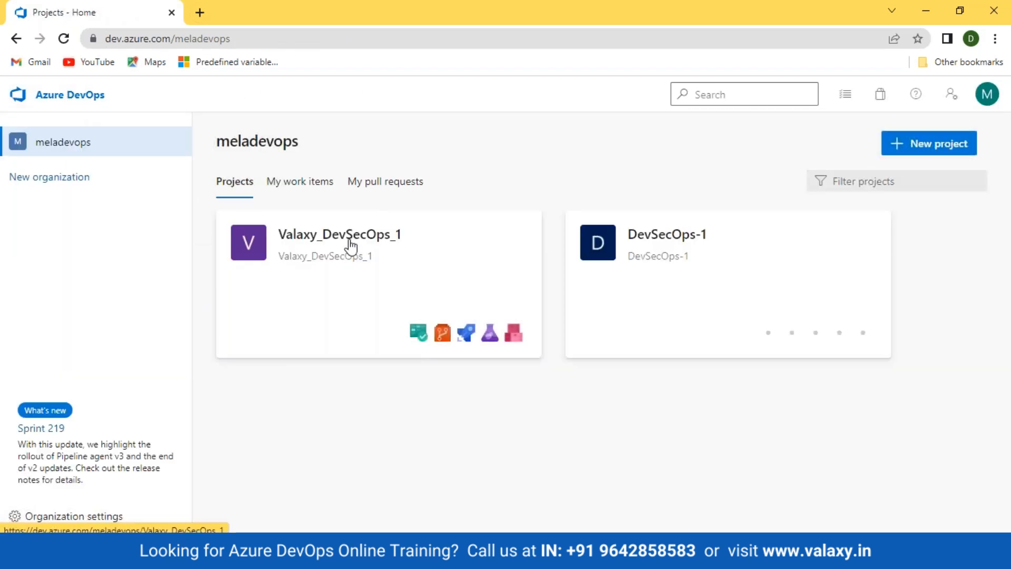
left_click(351, 245)
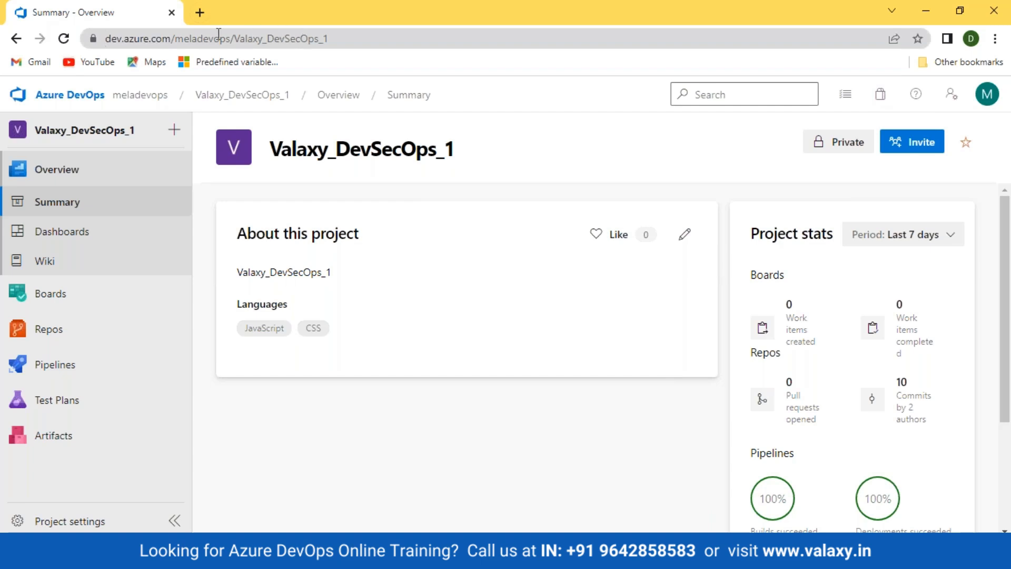
Step: Open the Microsoft Azure portal in a new browser tab and sign in with the first listed account
left_click(205, 15)
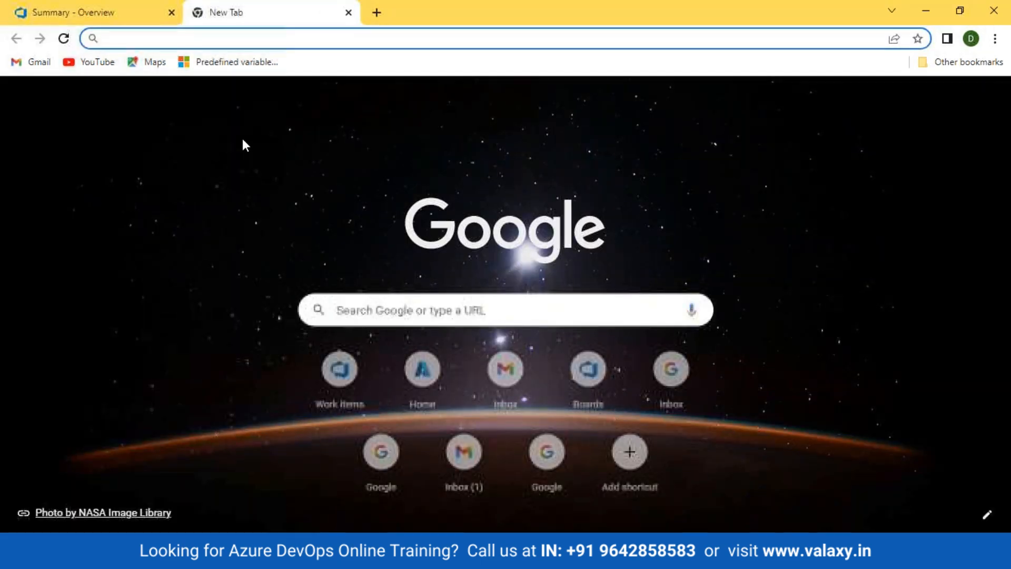
type("p")
key("Return")
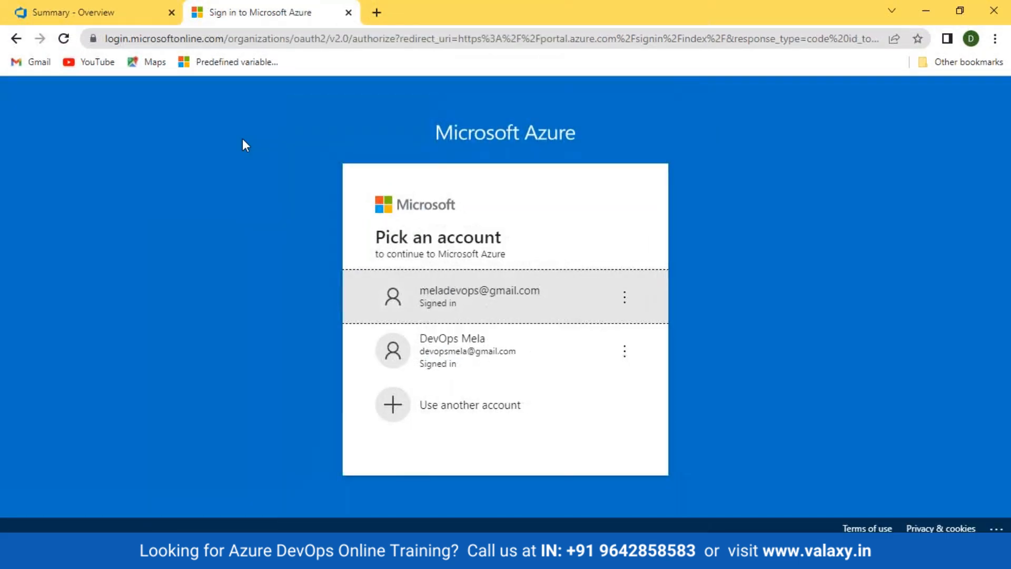
left_click(461, 288)
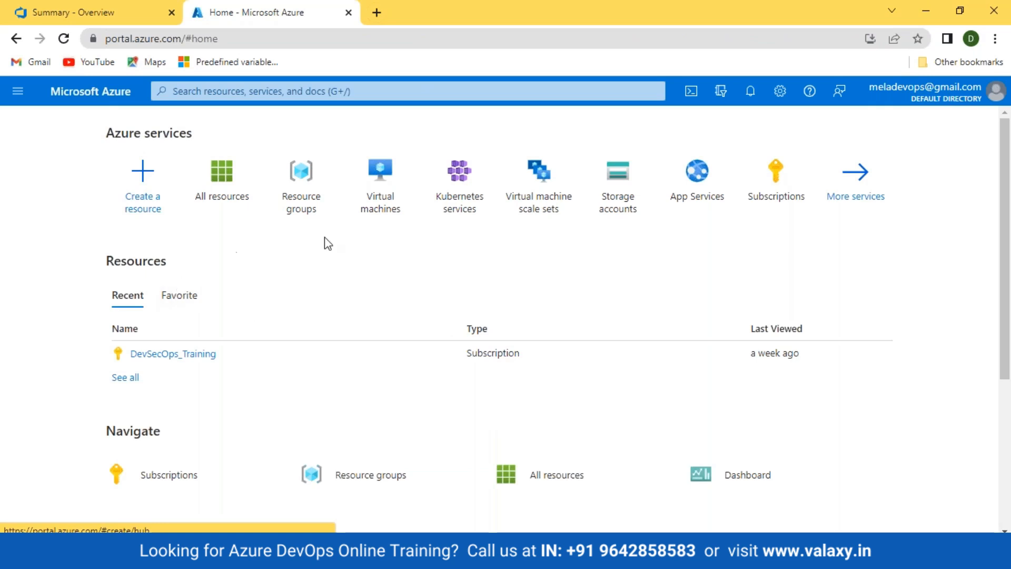
Step: Go to the Azure virtual machines service and start creating a new Azure virtual machine
left_click(378, 184)
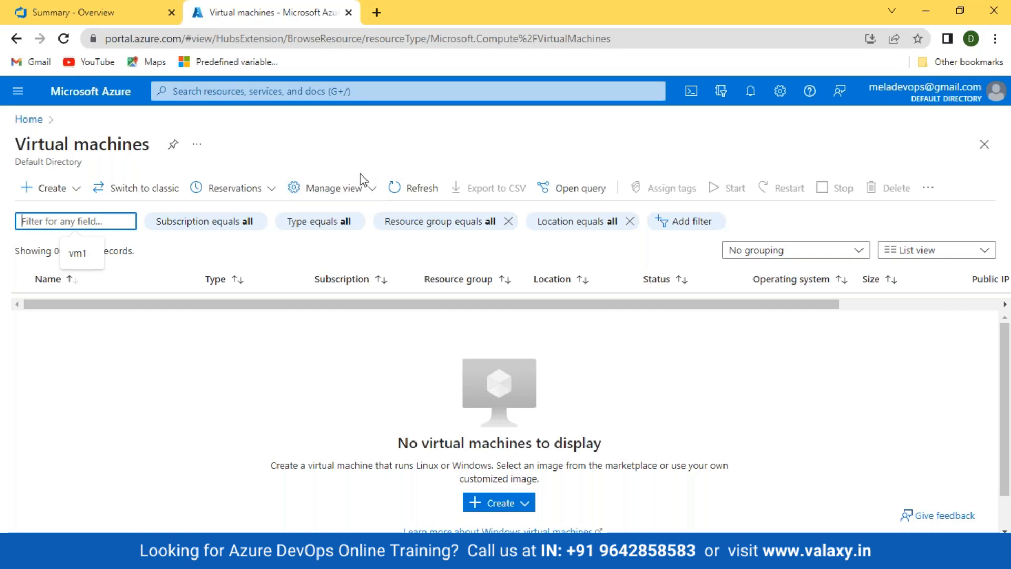
left_click(50, 189)
left_click(62, 220)
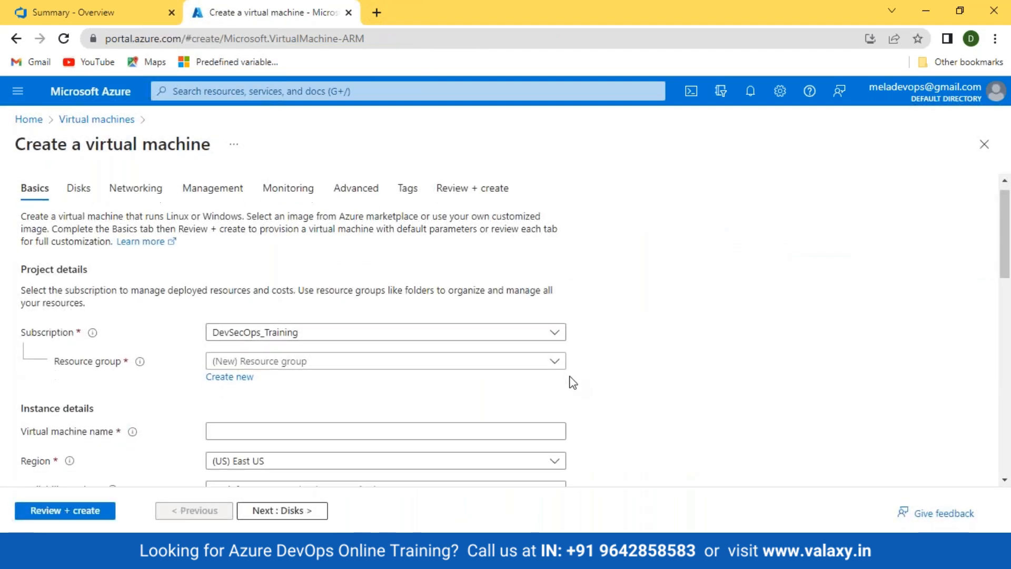
Step: Create a new resource group named valaxy-rg for the virtual machine
scroll(571, 385, "down", 3)
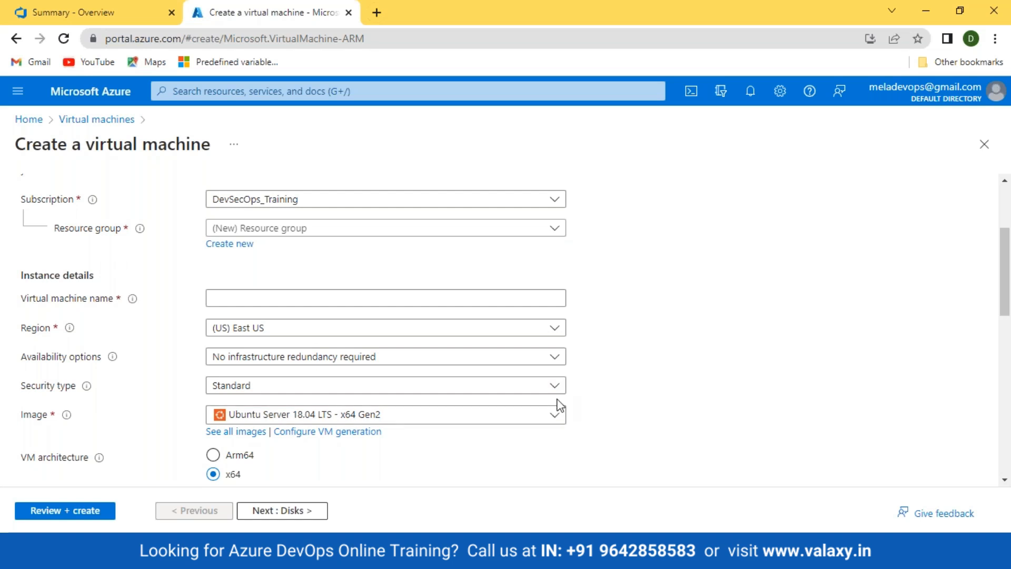
left_click(222, 245)
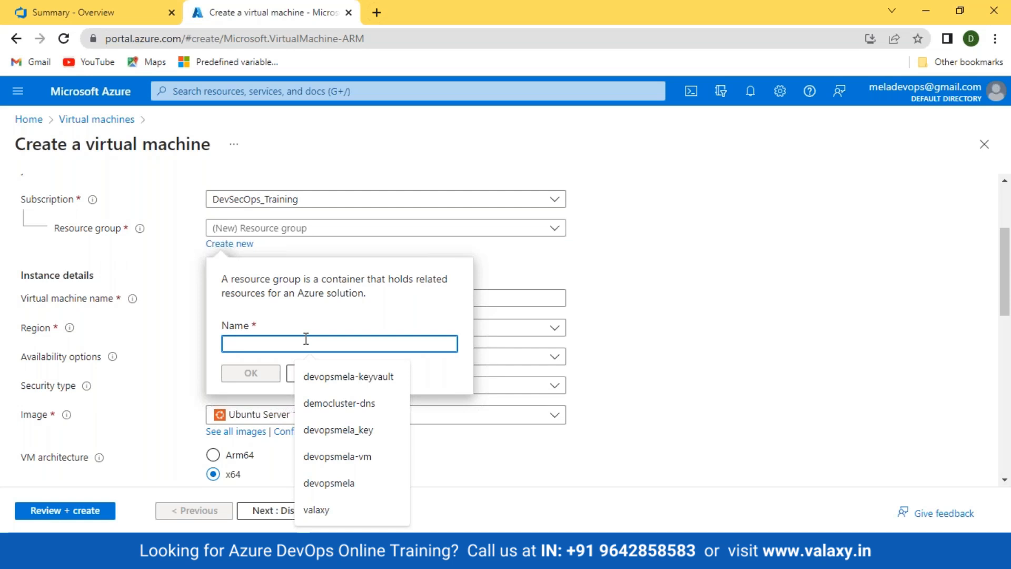
type("dev")
key("BackSpace")
key("BackSpace")
key("BackSpace")
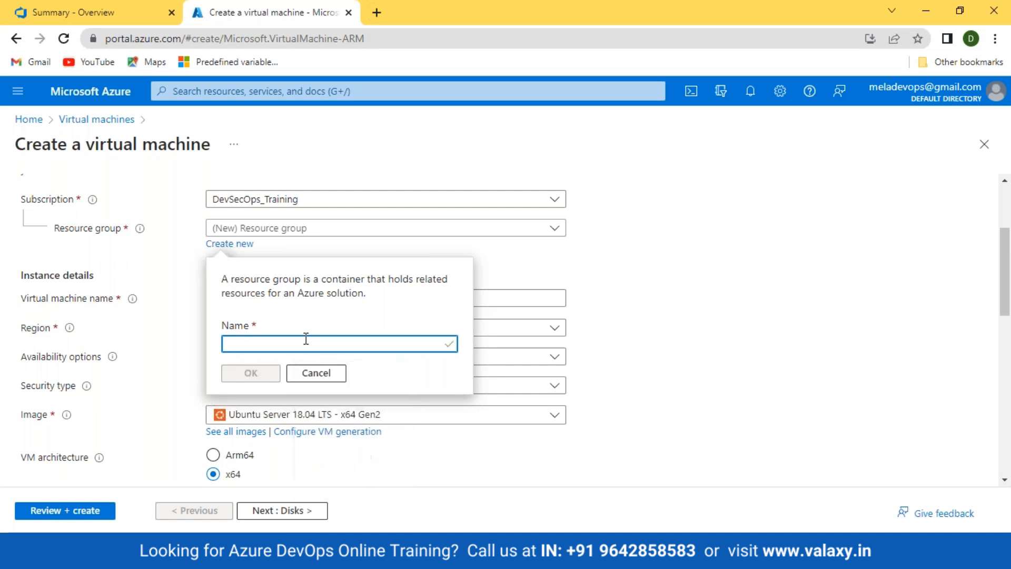
type("valaxy-")
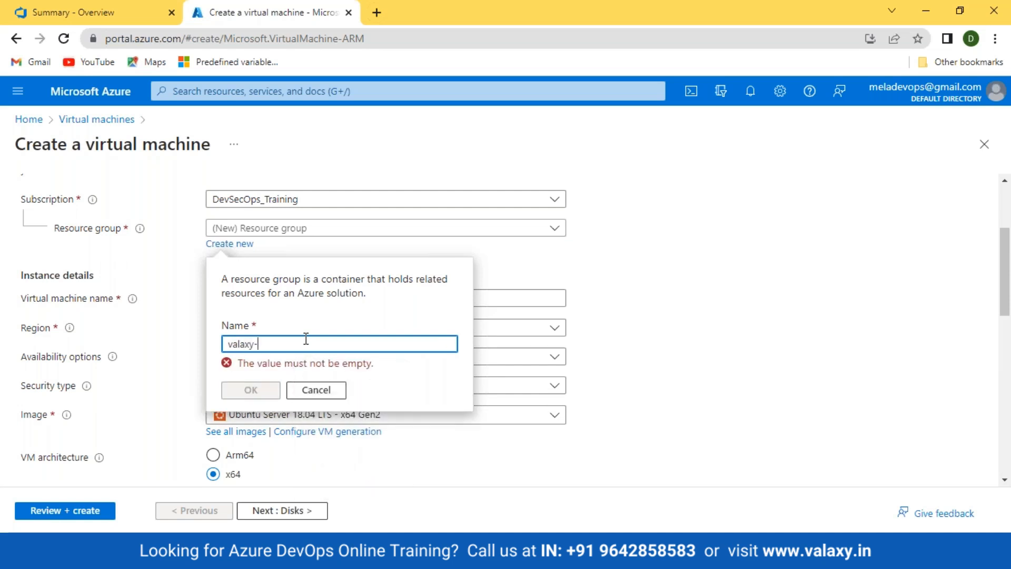
type("rg")
left_click(251, 372)
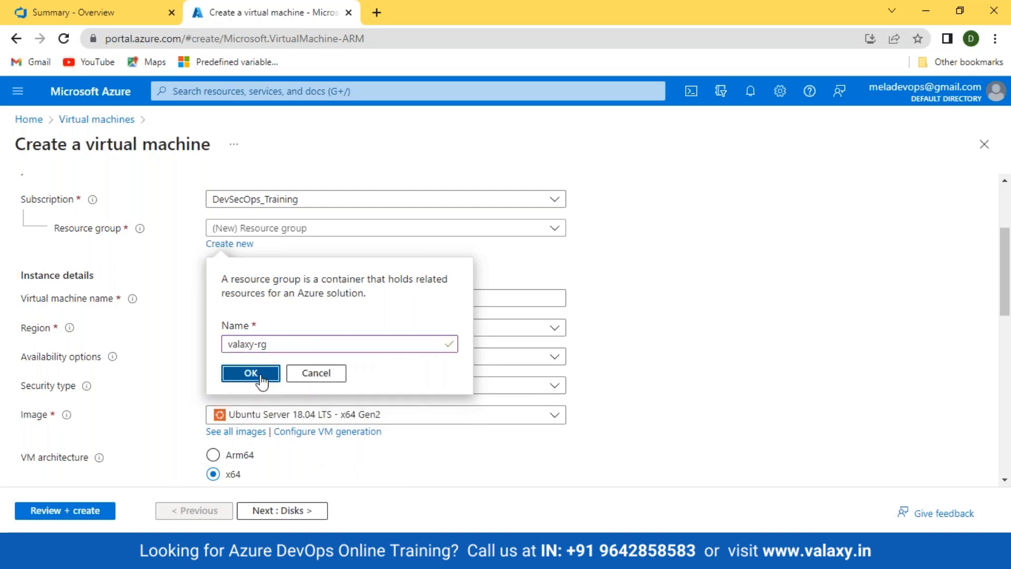
Step: Name the virtual machine sonarqube-vm
left_click(226, 298)
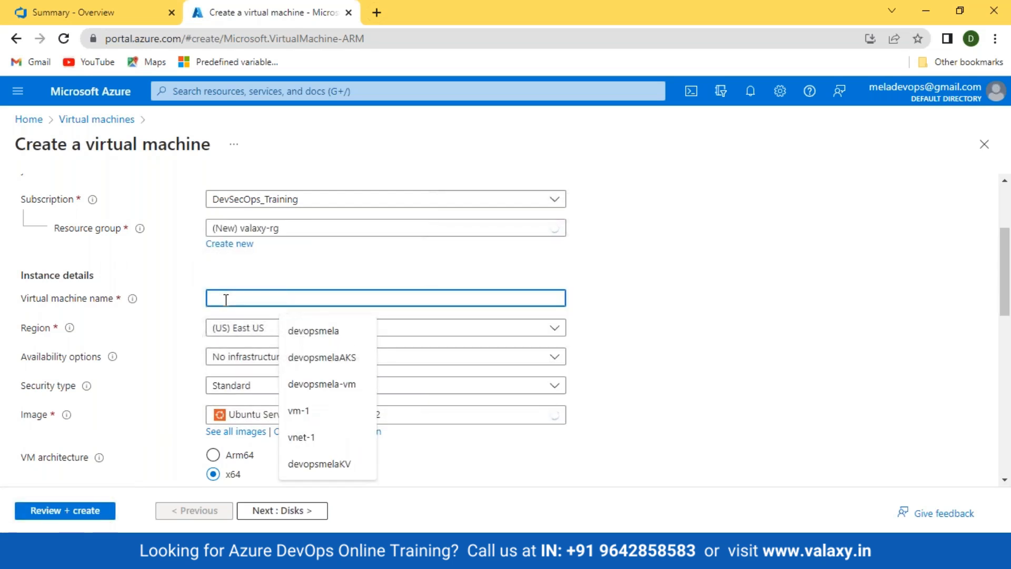
type("sonarqub")
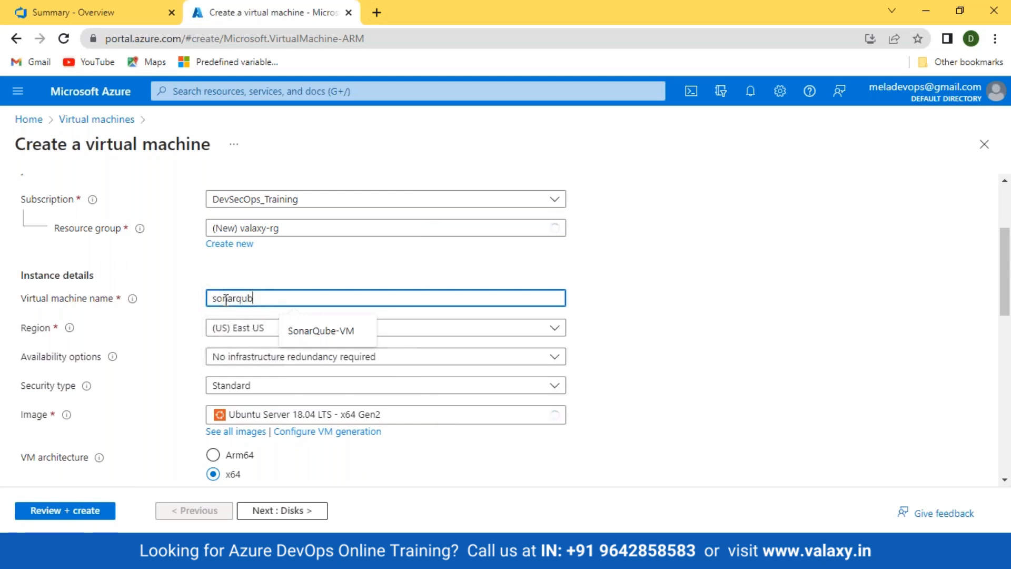
type("e-")
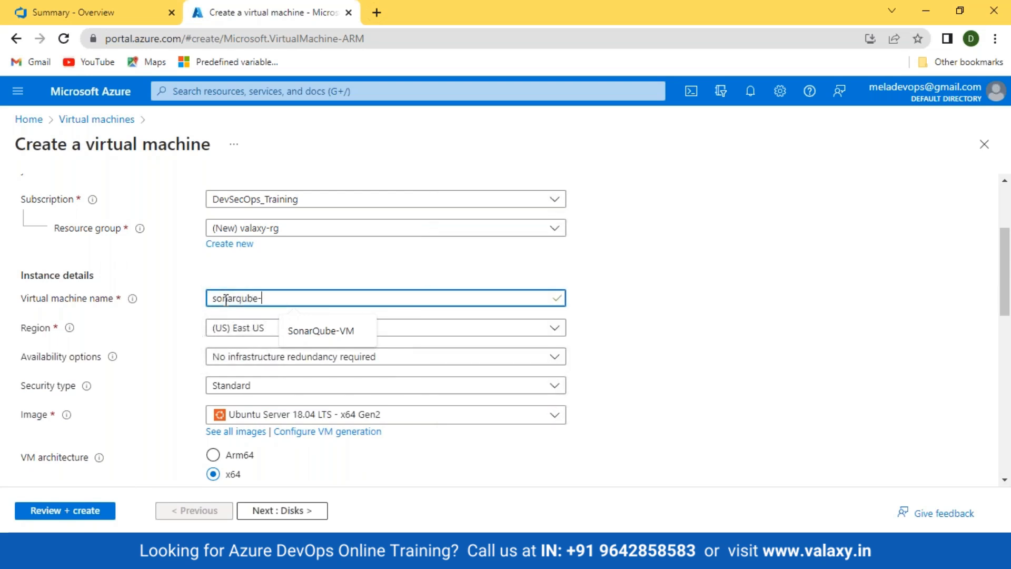
type("vm")
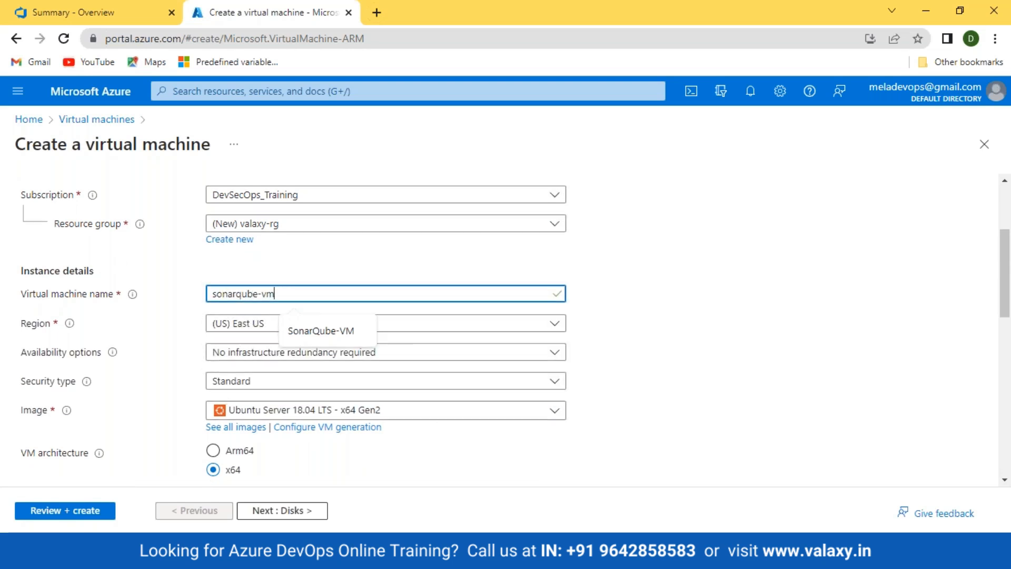
Step: Set the virtual machine size to B1ms from the B-Series in the full list of sizes
scroll(325, 407, "down", 3)
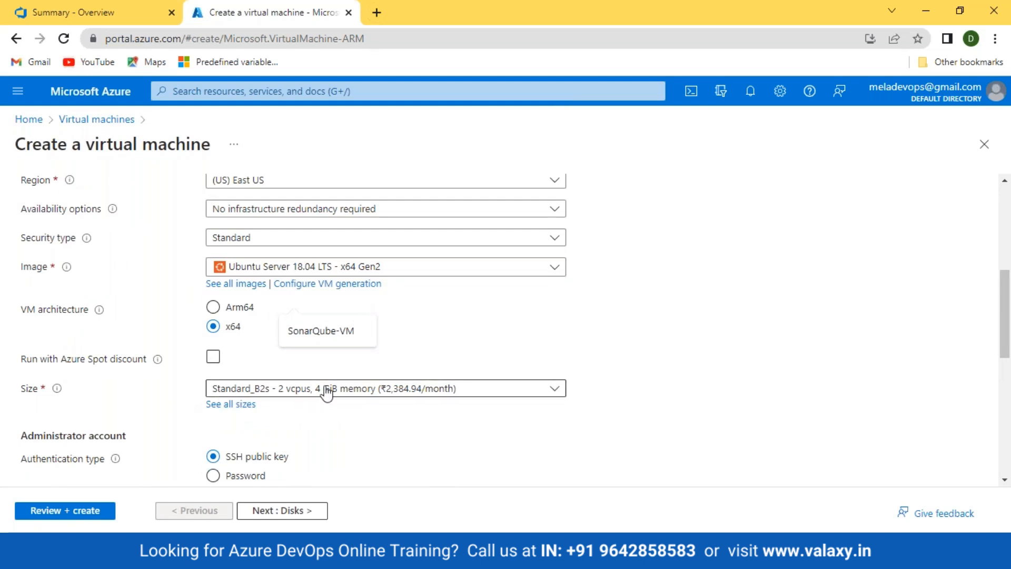
left_click(316, 396)
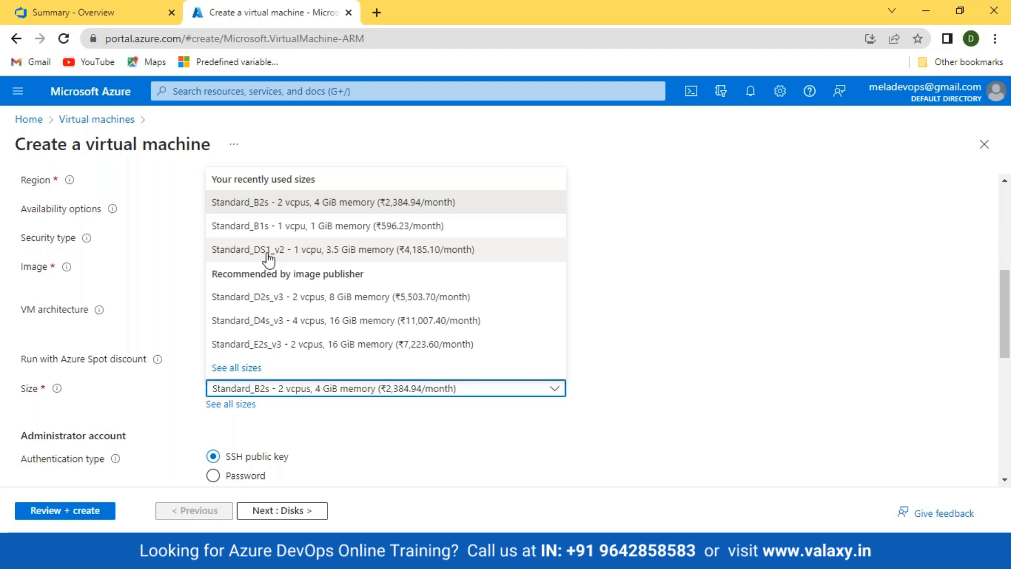
left_click(237, 369)
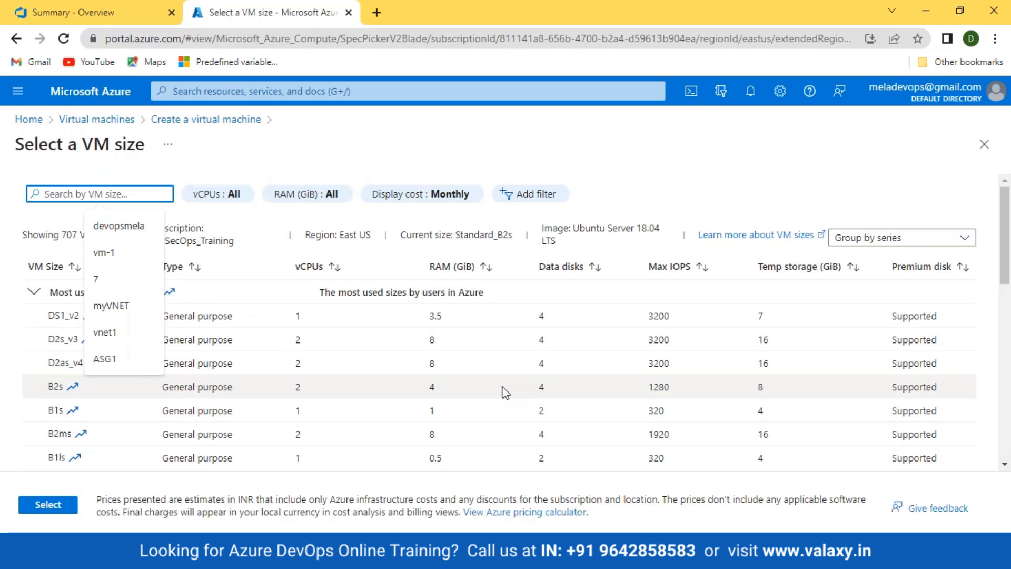
scroll(504, 393, "down", 3)
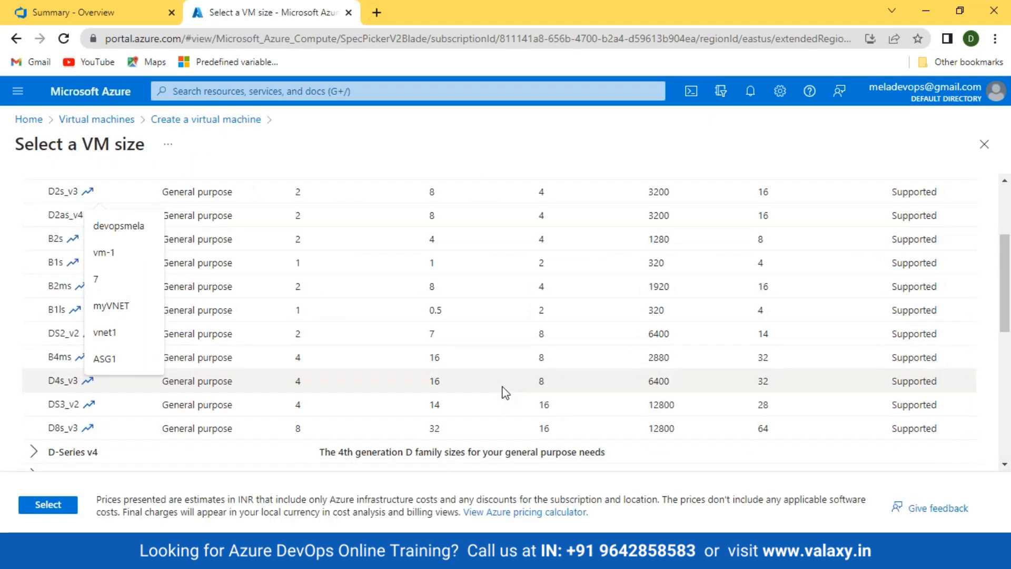
scroll(504, 392, "down", 2)
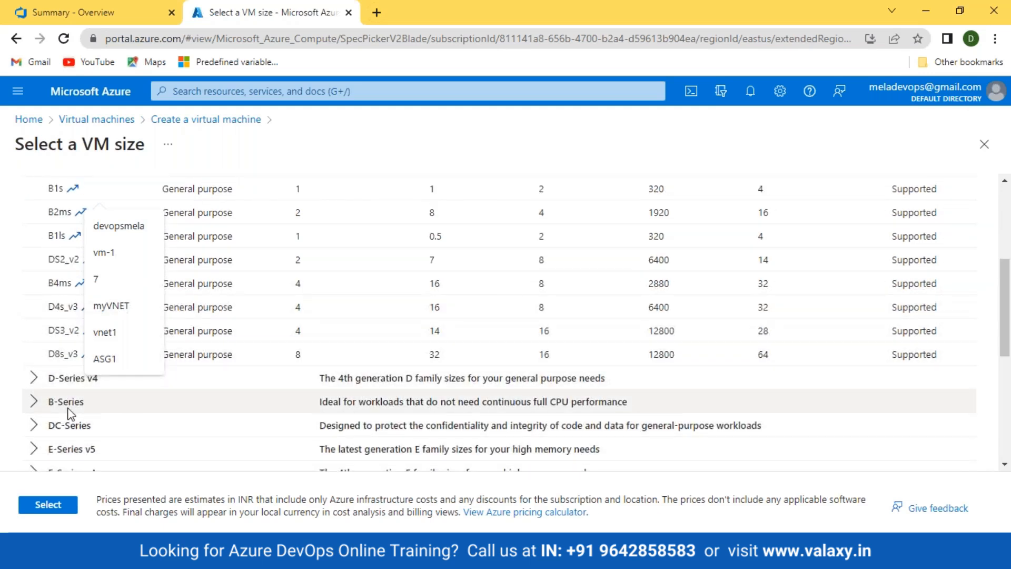
left_click(34, 402)
scroll(485, 387, "down", 3)
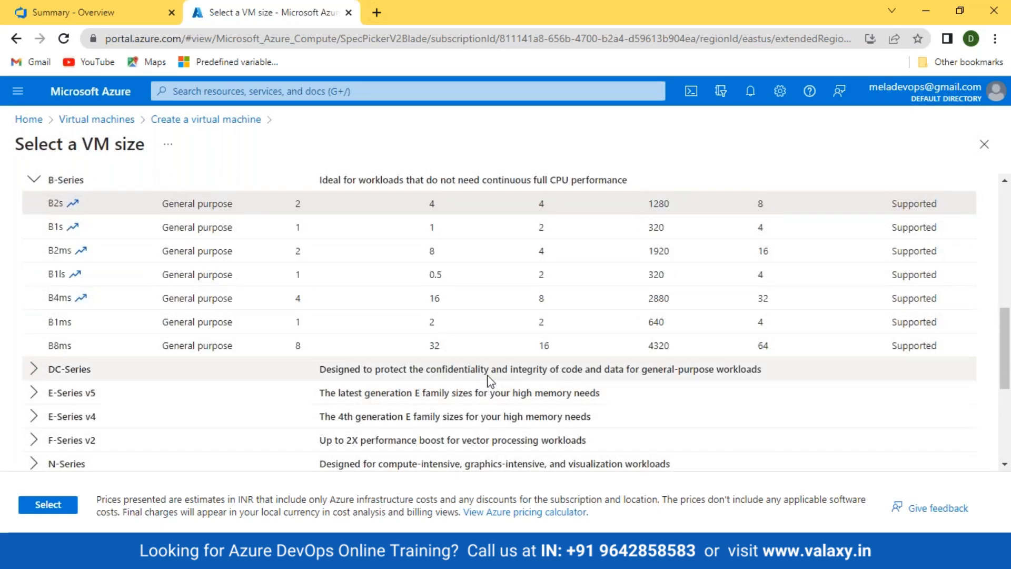
left_click(383, 329)
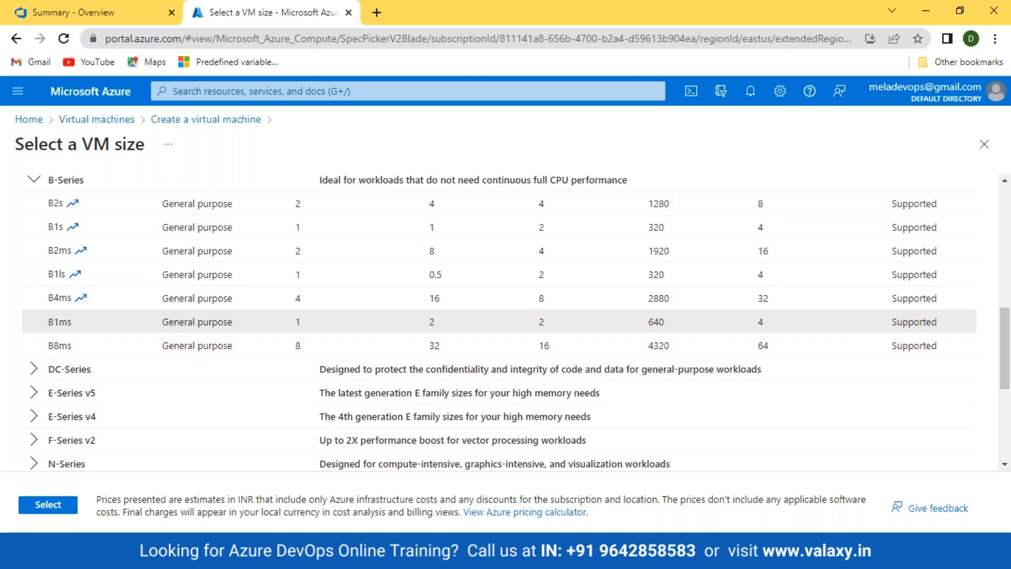
left_click(44, 507)
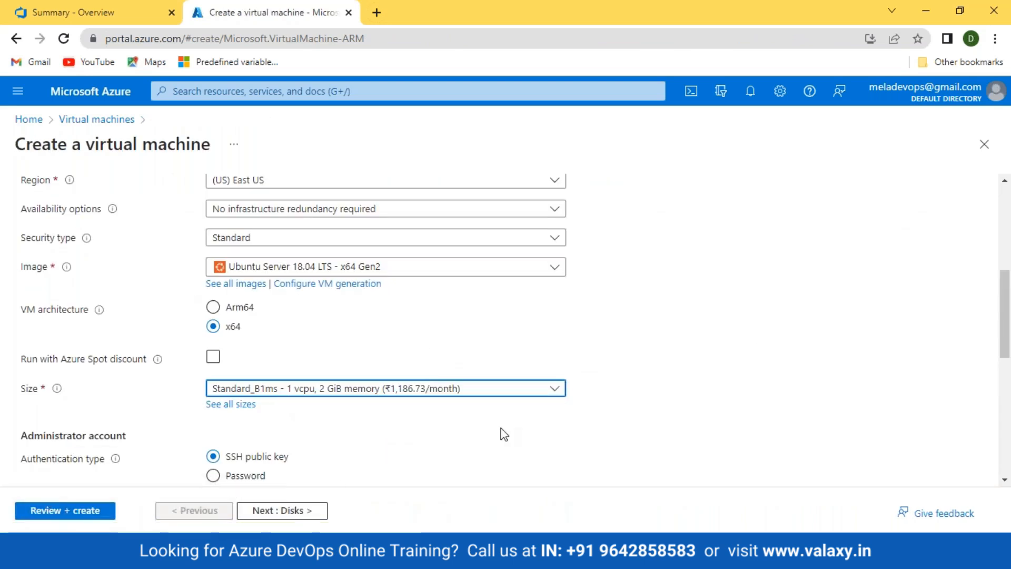
Step: Choose password authentication for the administrator account and set its username to valaxy
left_click(230, 475)
scroll(426, 470, "down", 1)
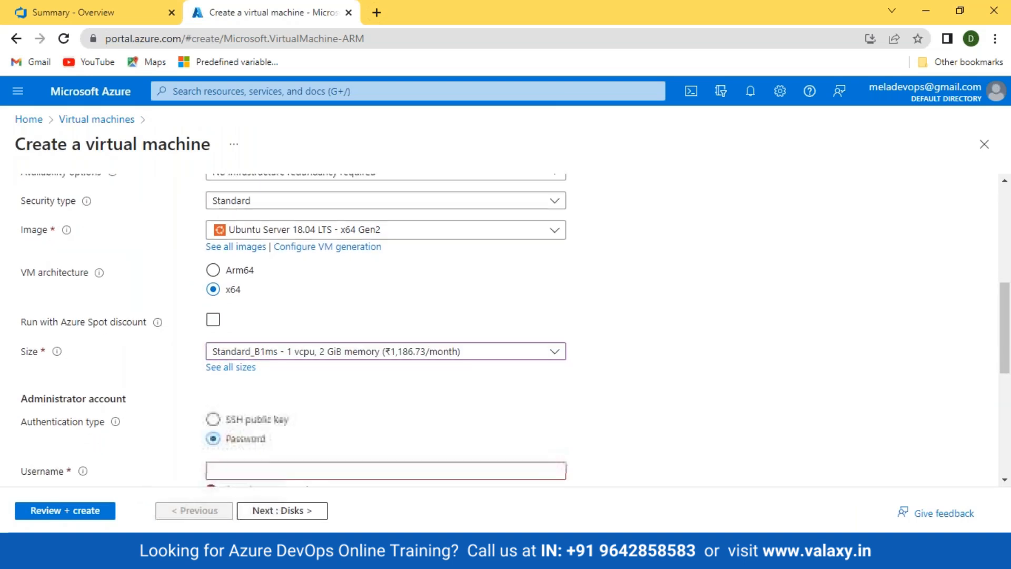
scroll(251, 284, "down", 4)
left_click(248, 284)
type("valxy")
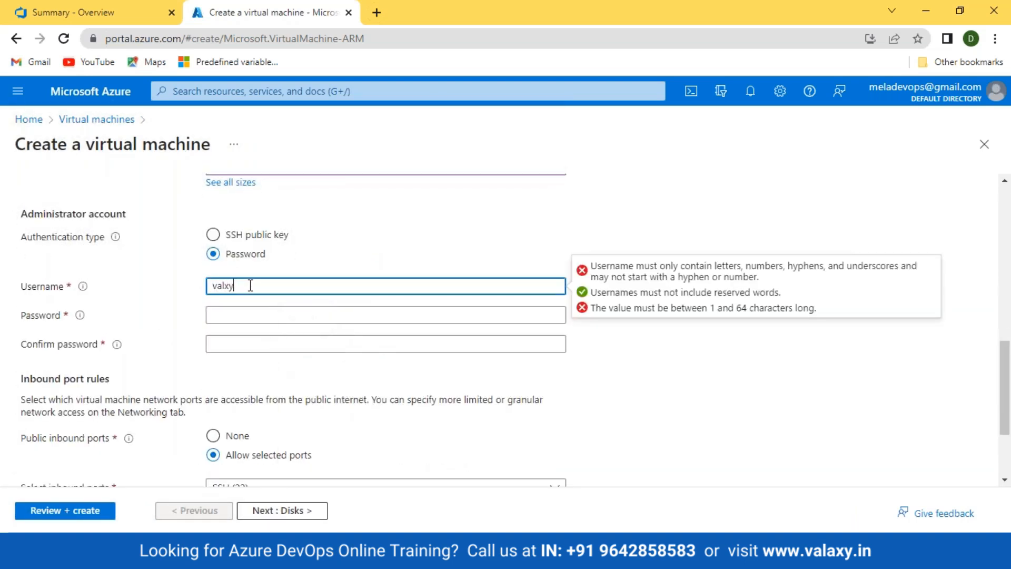
key("BackSpace")
key("BackSpace")
type("axy")
Step: Enter the administrator account password and repeat it in the confirmation field
key("Tab")
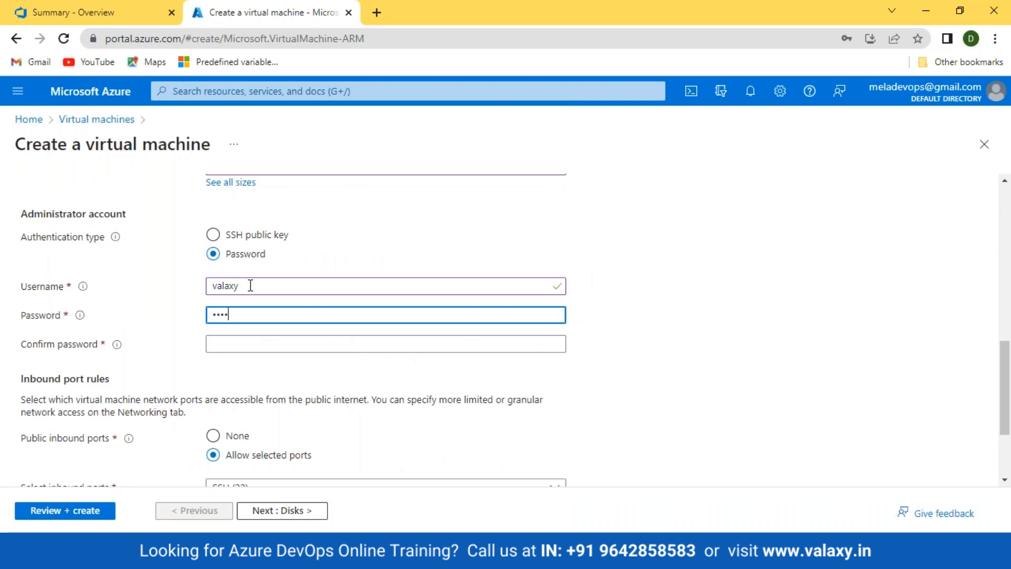
key("Tab")
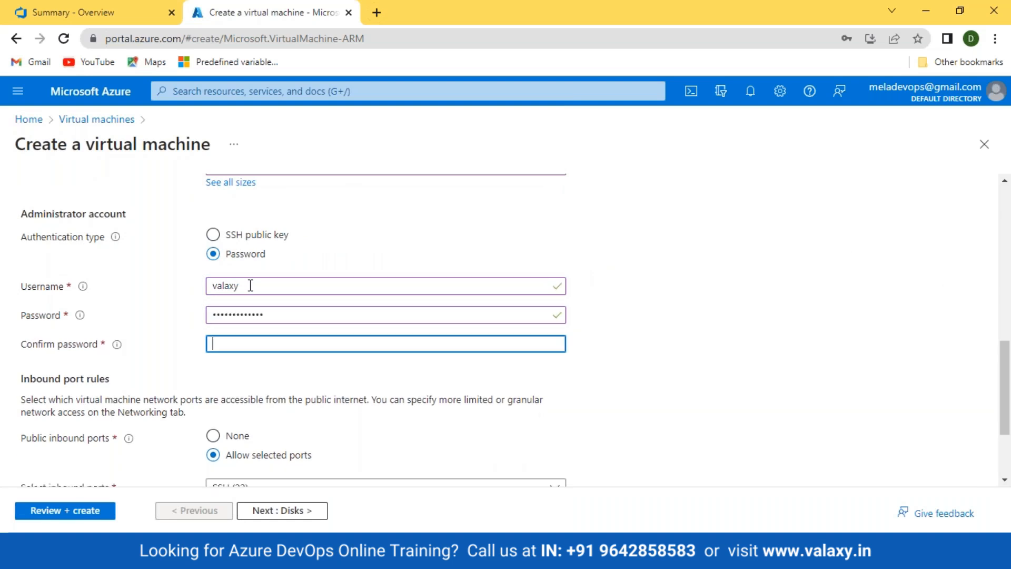
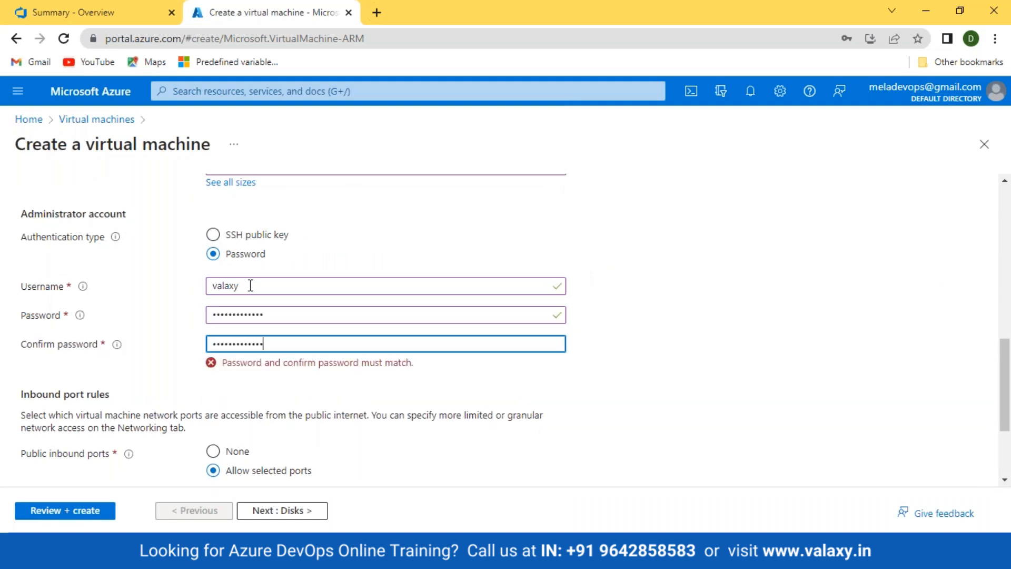
Step: Add HTTP (80) and HTTPS (443) to the virtual machine's allowed public inbound ports
scroll(251, 285, "down", 3)
left_click(316, 356)
left_click(220, 378)
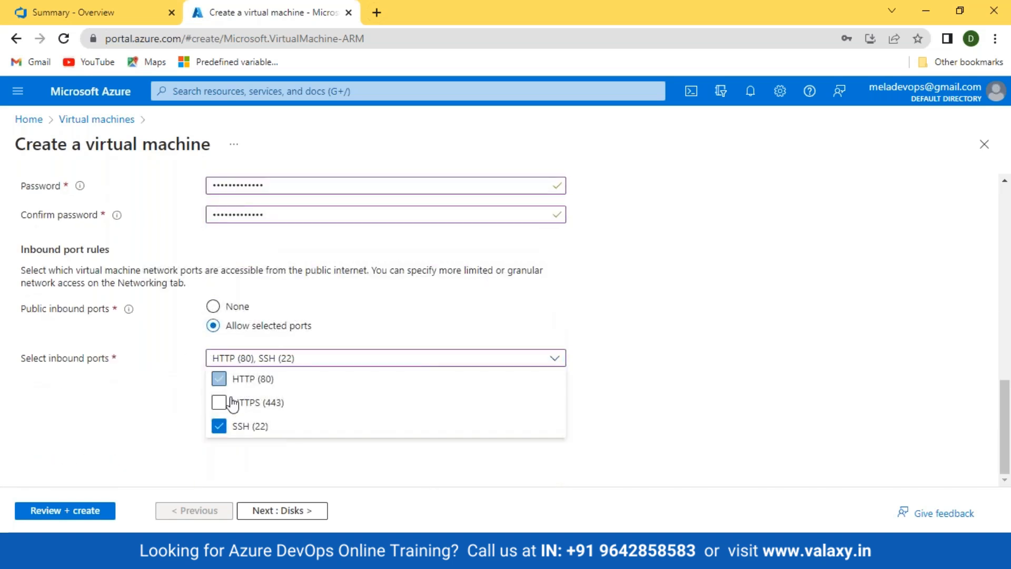
left_click(219, 401)
Step: Review and create the virtual machine, wait for the deployment to complete, and open the deployed resource
left_click(64, 510)
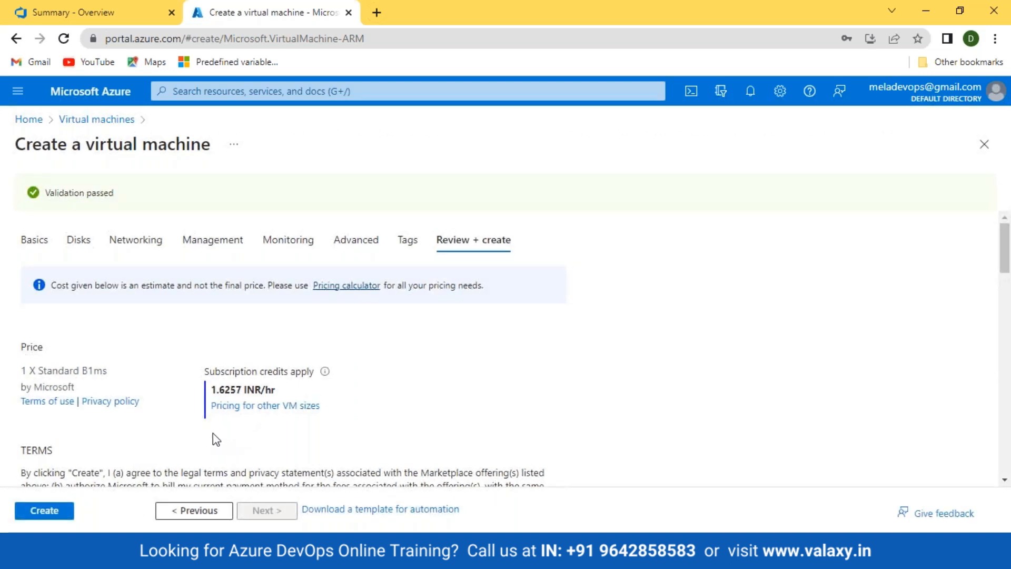
left_click(44, 510)
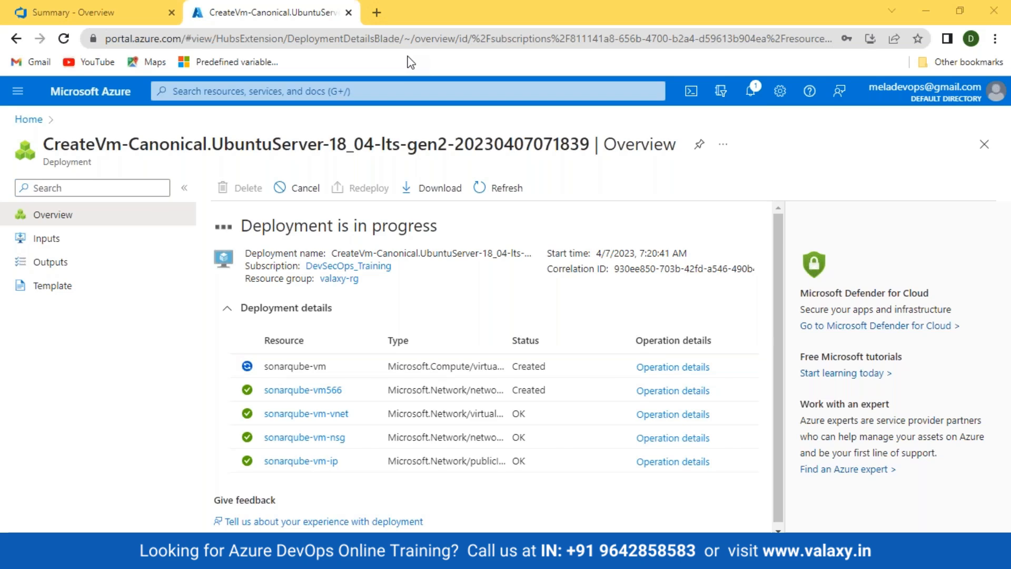
key("F5")
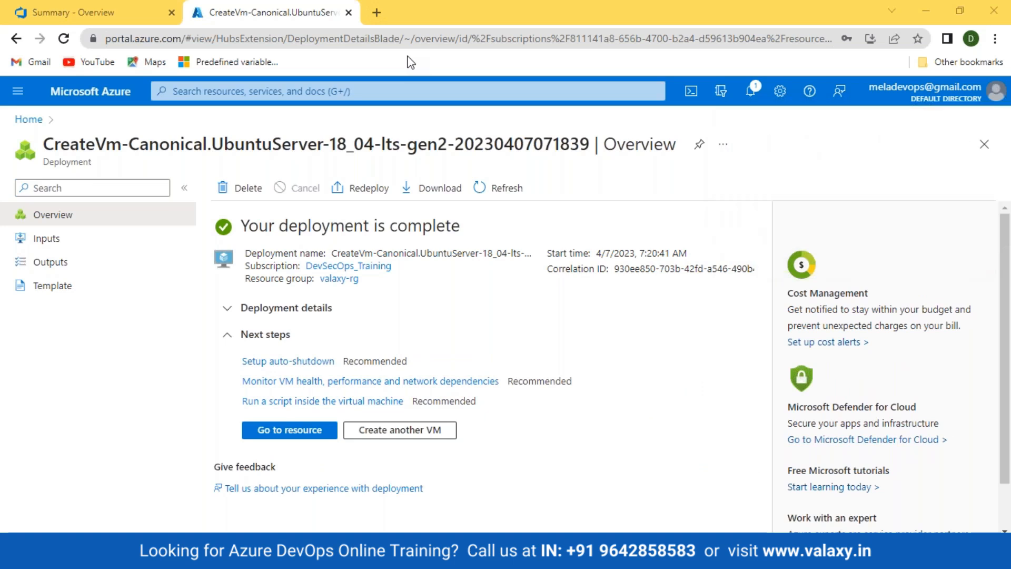
left_click(278, 430)
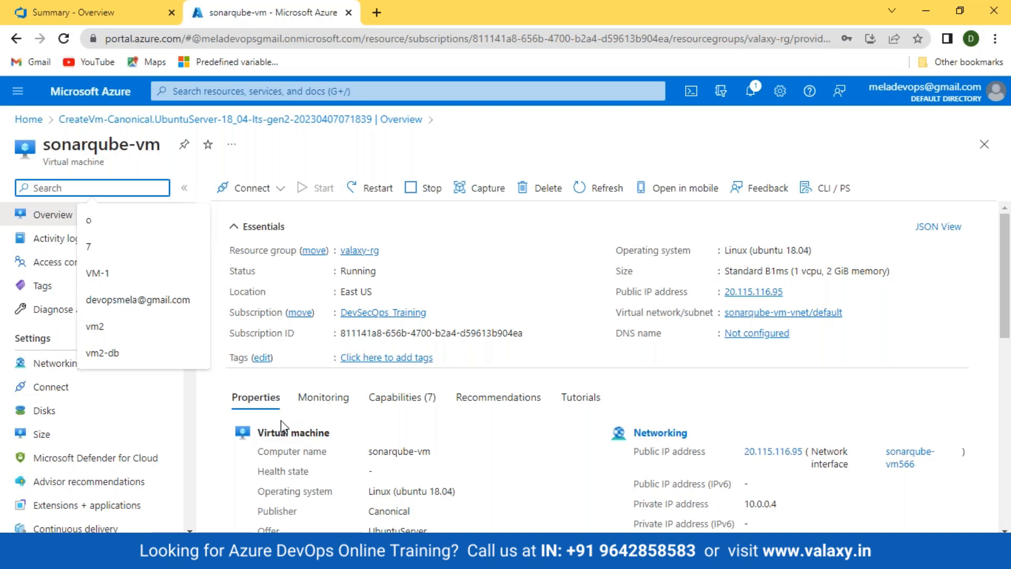
Step: Return to the Valaxy_DevSecOps_1 project in Azure DevOps and open the service connections in its project settings
left_click(96, 21)
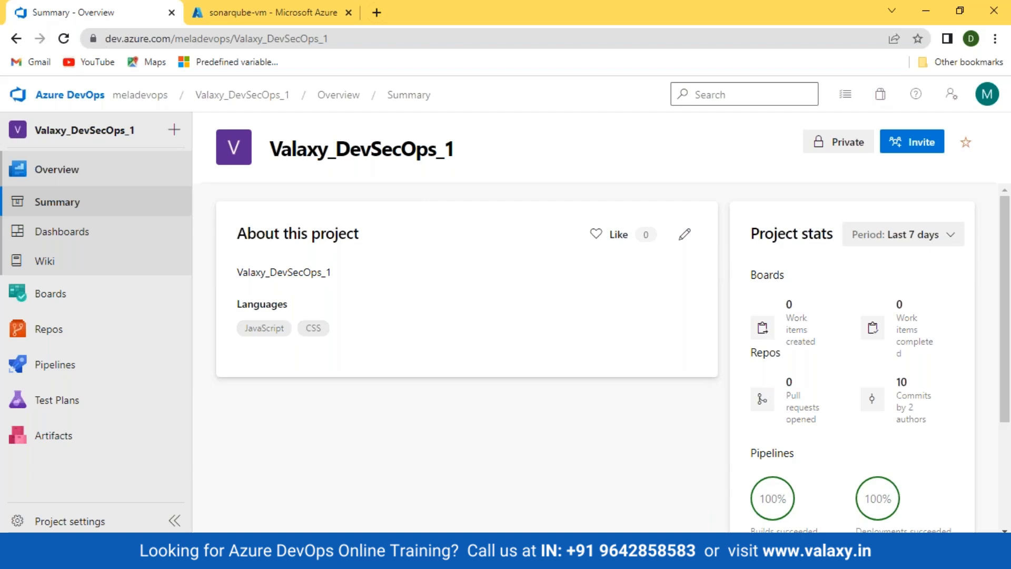
left_click(142, 520)
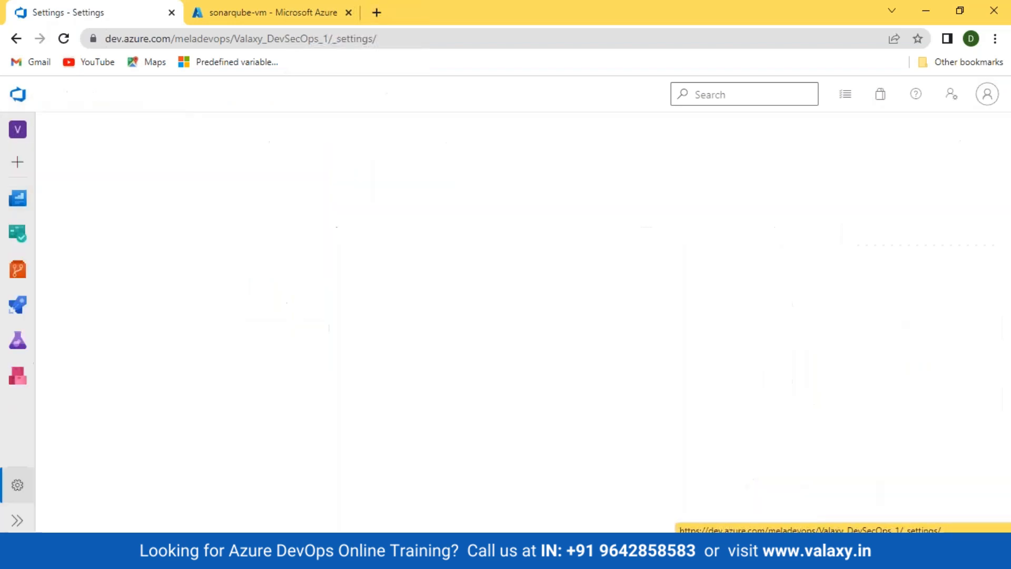
scroll(147, 370, "down", 2)
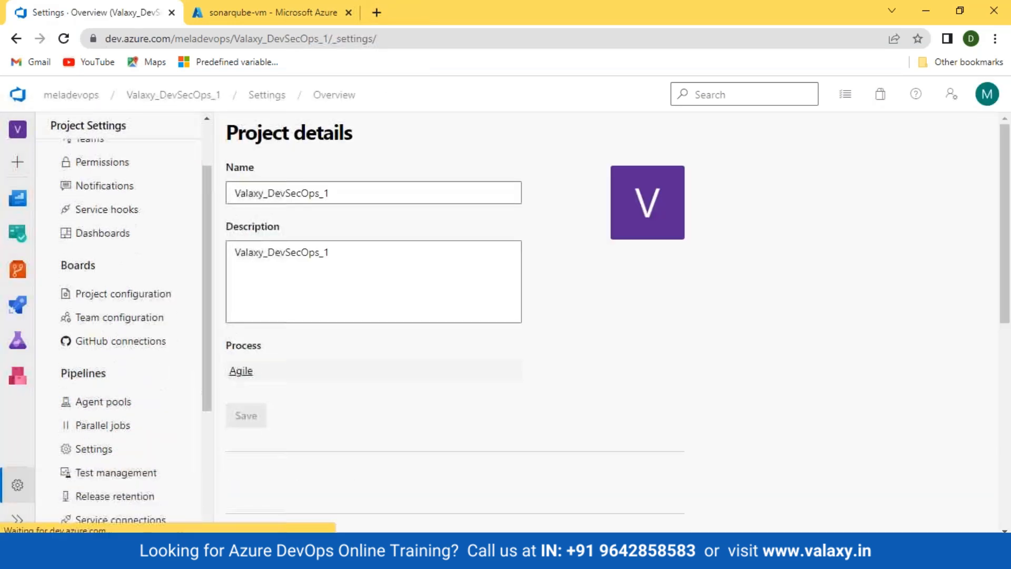
scroll(116, 452, "down", 3)
left_click(116, 446)
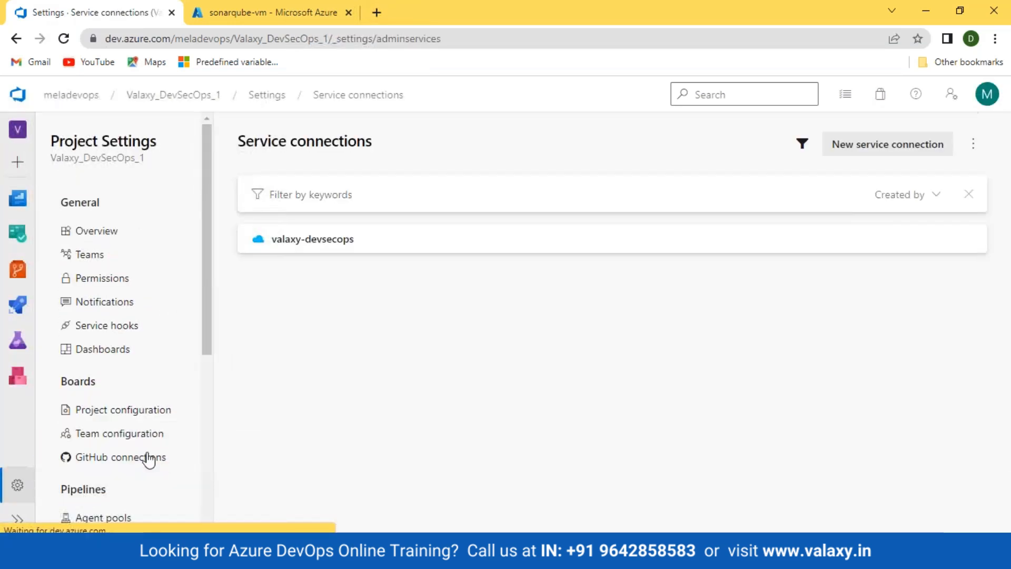
Step: Search the new service connection types for "sona" to check for SonarQube, and close the dialog without creating a connection
left_click(887, 144)
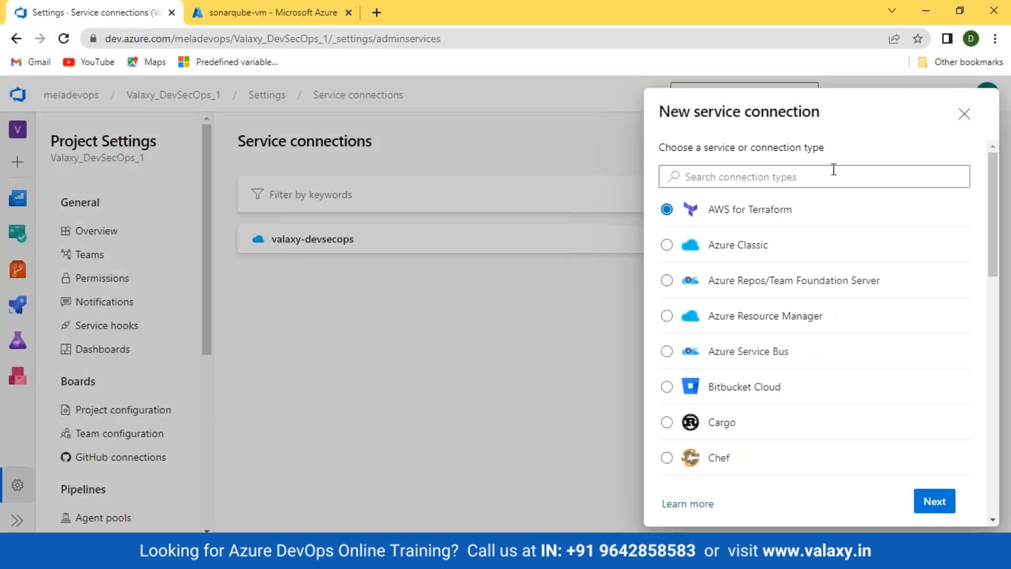
type("sona")
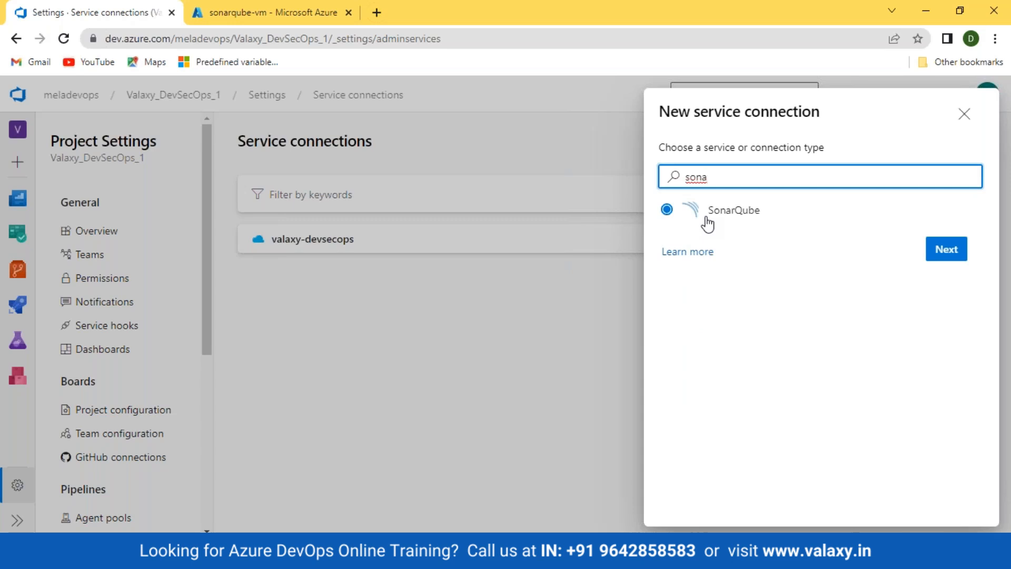
left_click(963, 116)
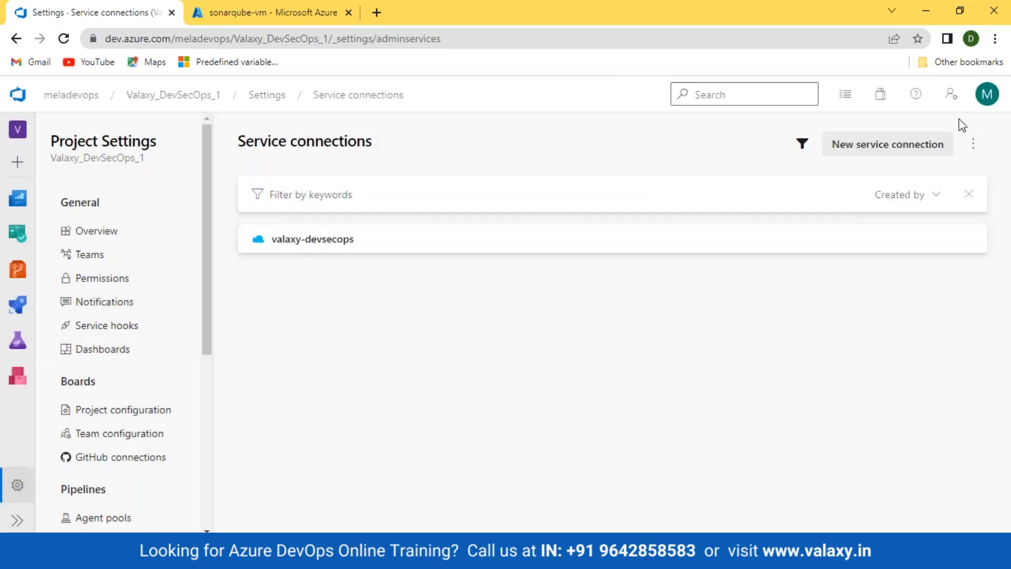
left_click(886, 109)
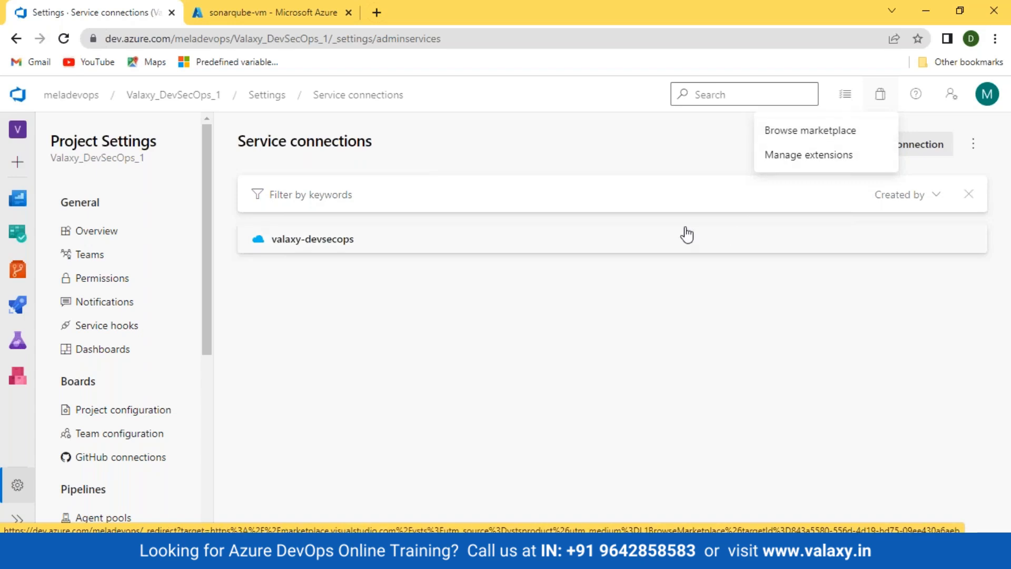
left_click(598, 308)
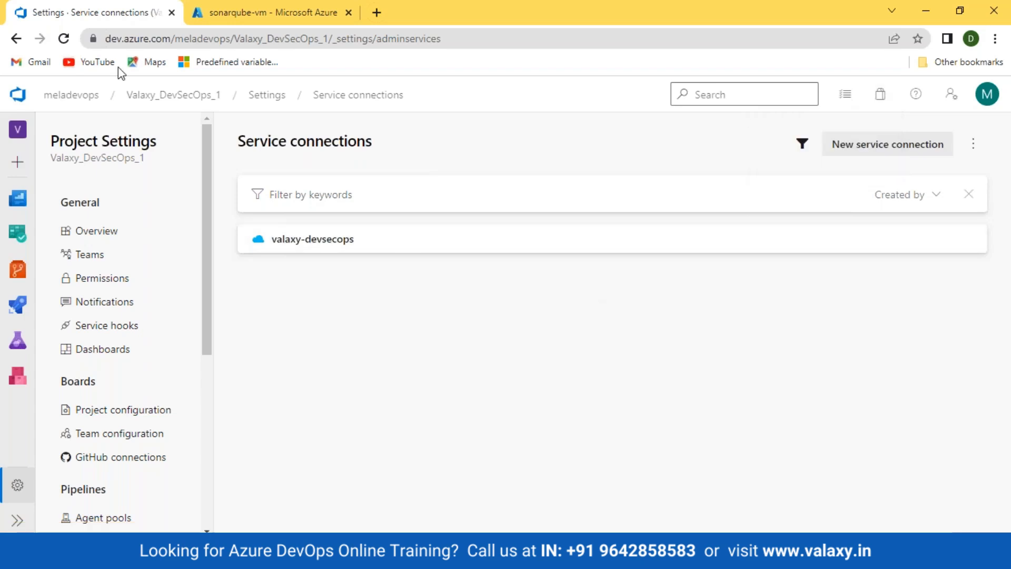
Step: Copy the public IP address of sonarqube-vm in the Azure portal, and open Git Bash with an enlarged window and text
left_click(227, 13)
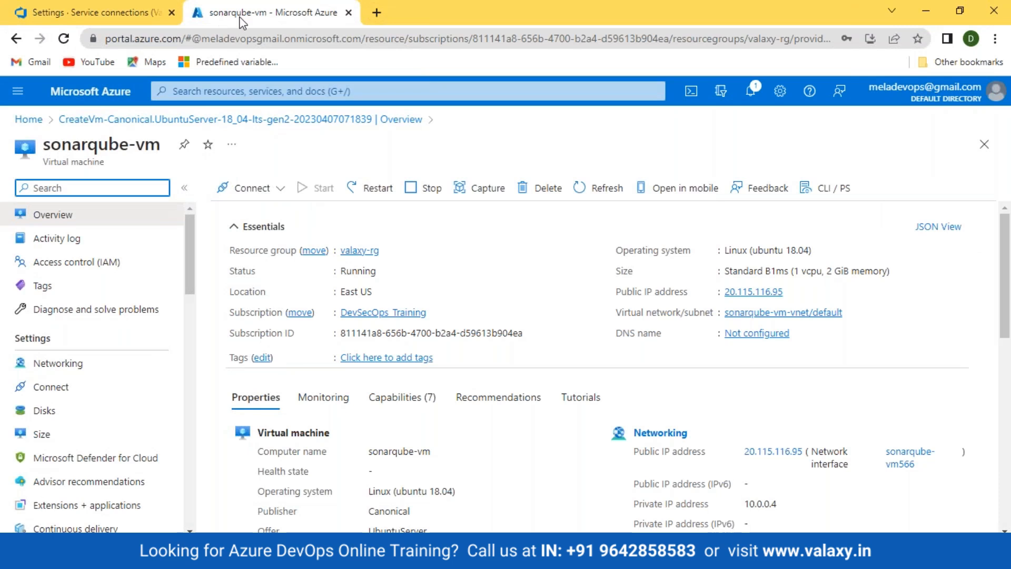
left_click(792, 291)
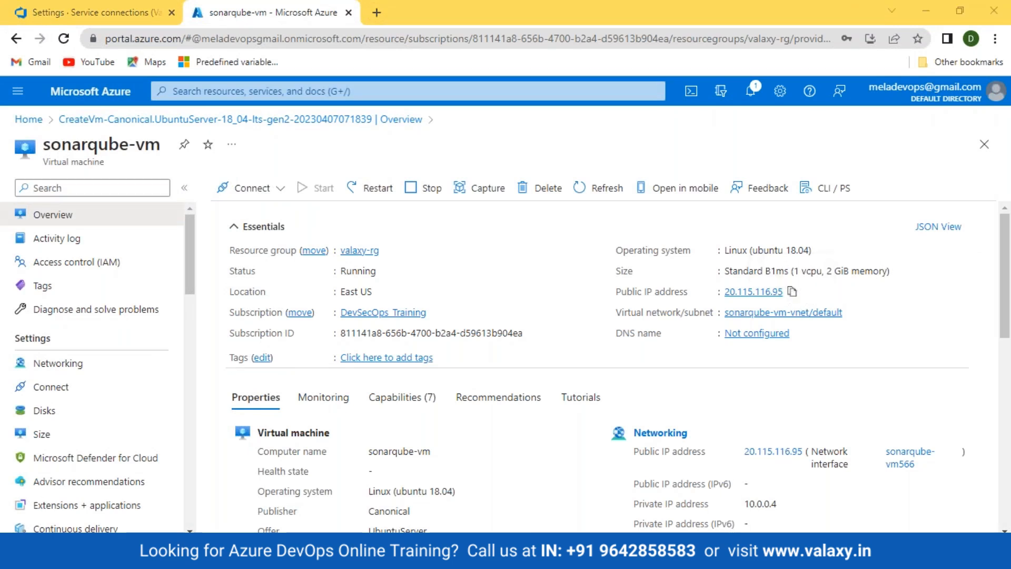
type("bash")
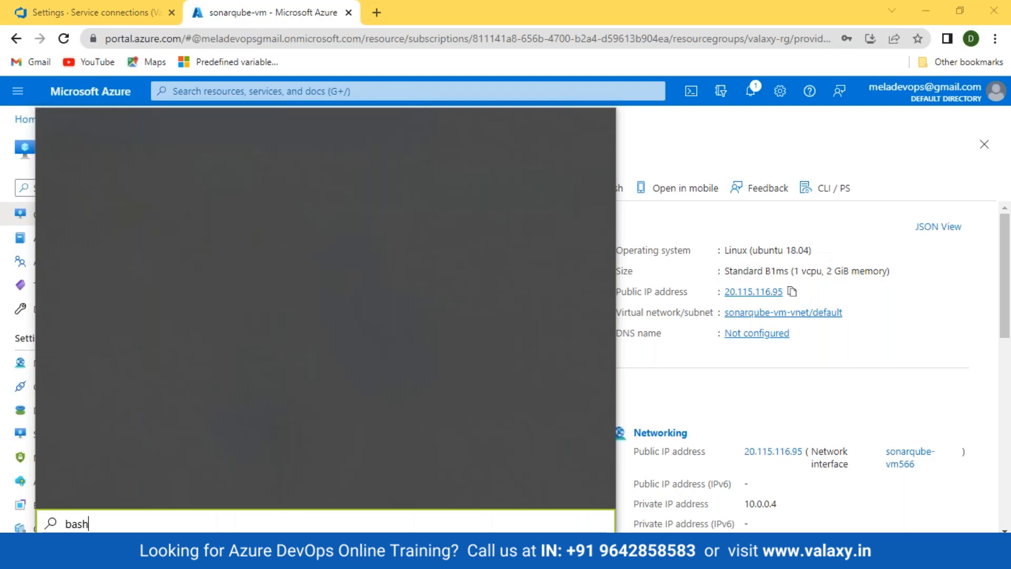
key("Down")
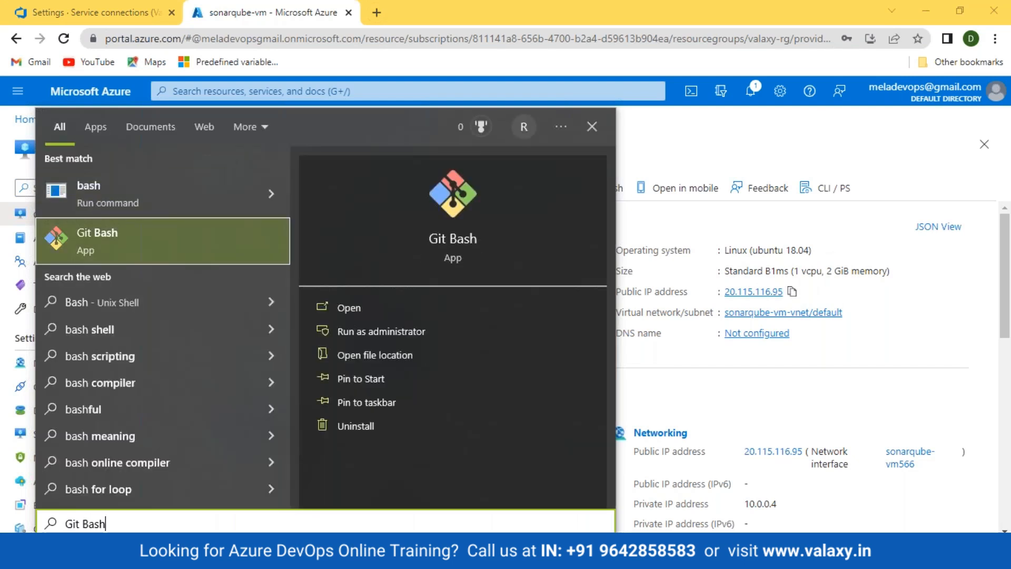
key("Return")
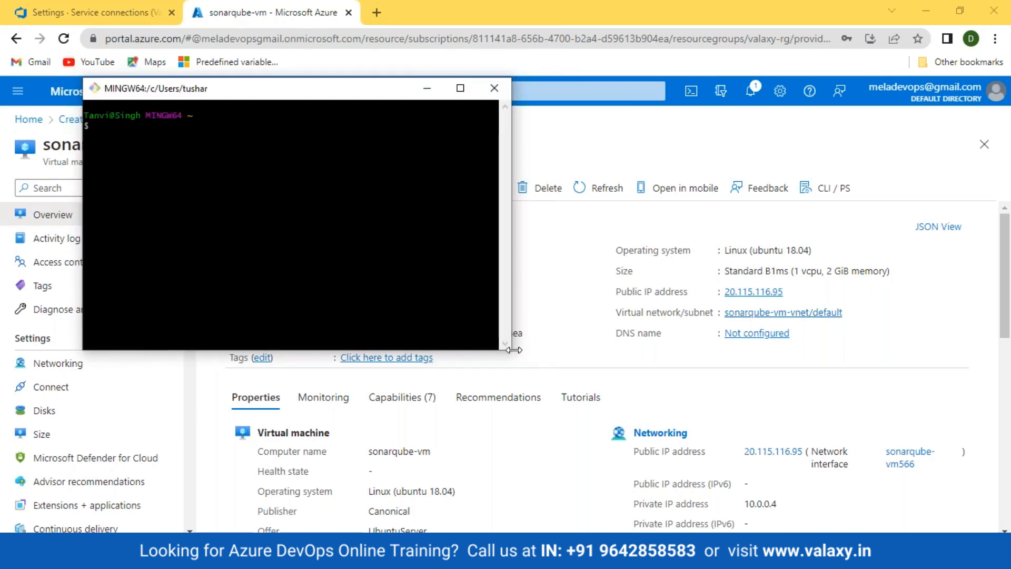
left_click_drag(512, 351, 877, 485)
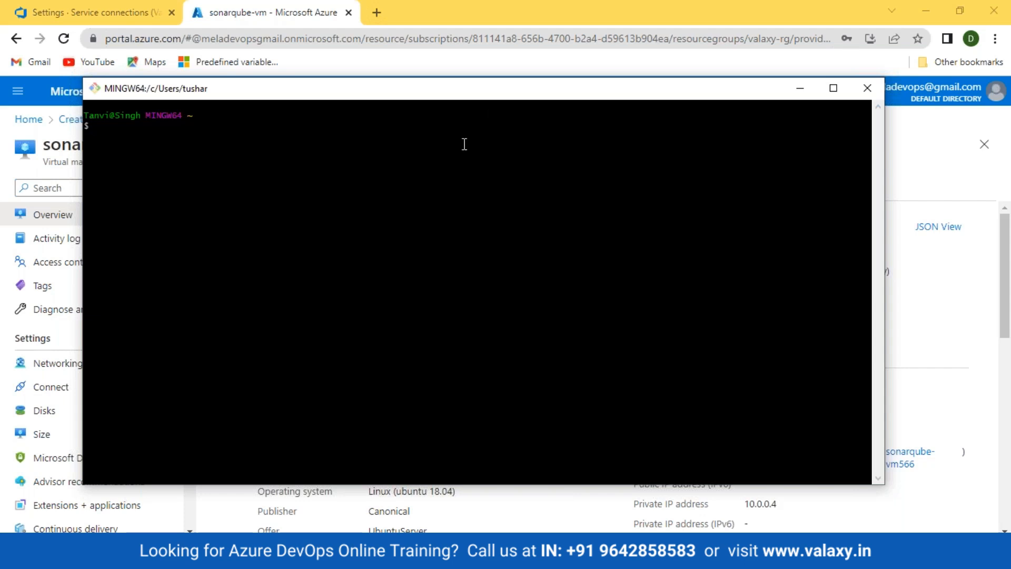
scroll(443, 210, "up", 3)
scroll(444, 209, "up", 1)
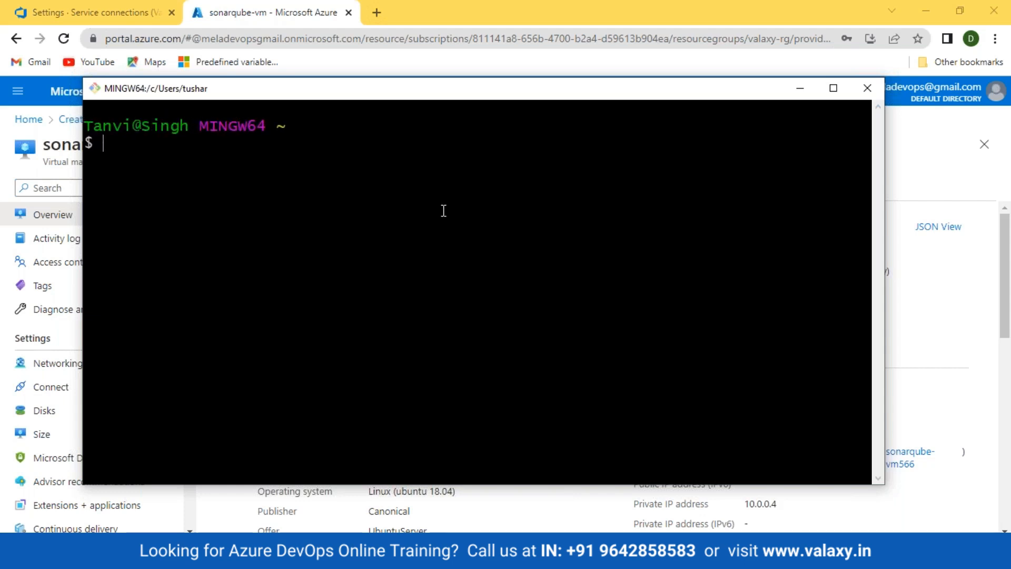
type("ssh valaxy@")
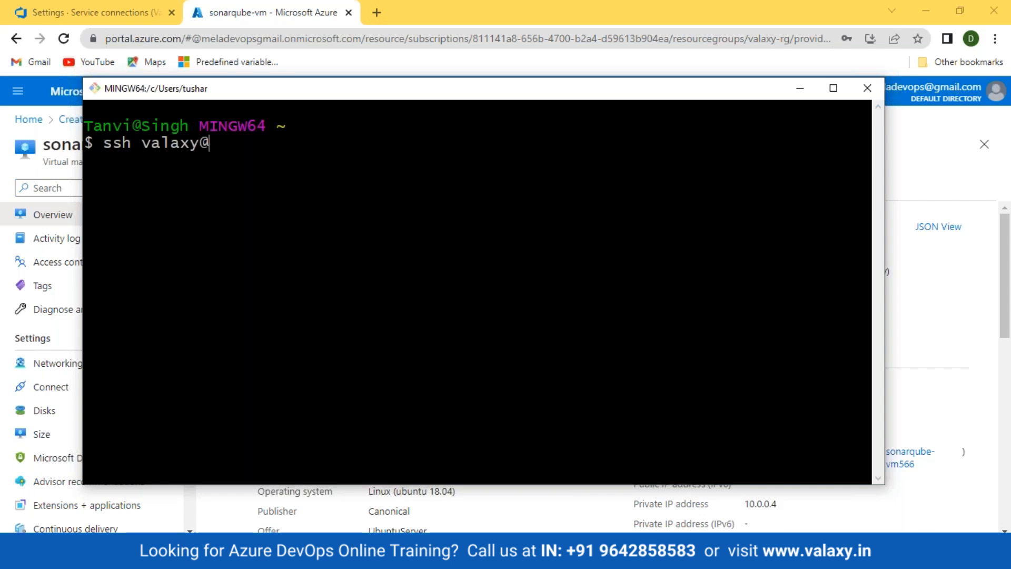
key("shift+Insert")
key("Return")
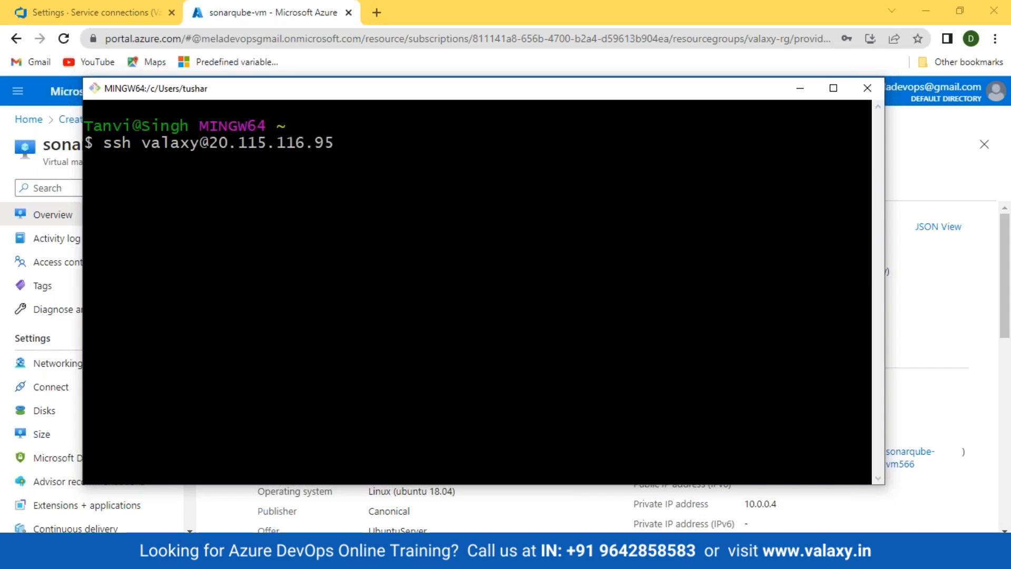
key("Return")
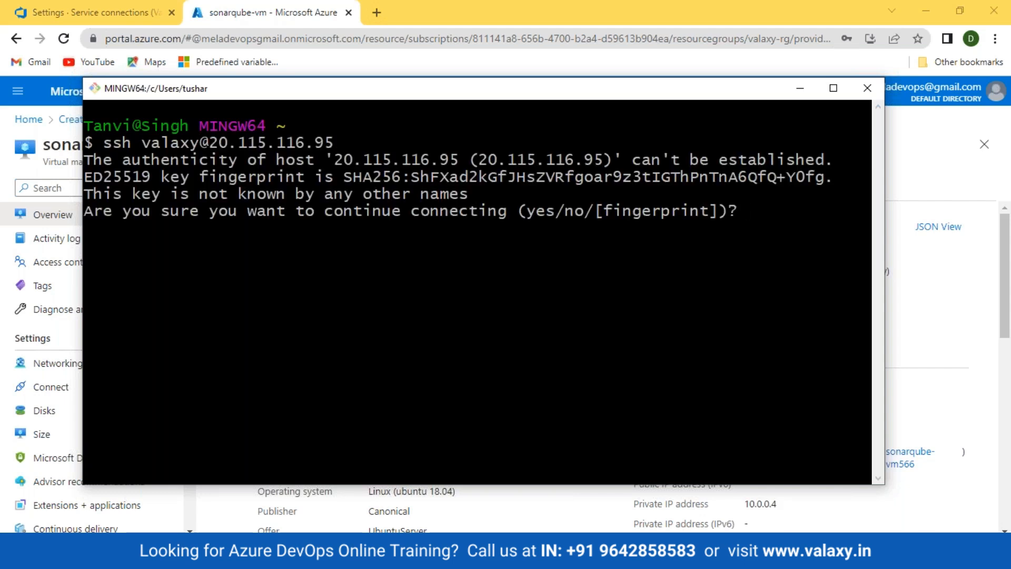
type("yes")
key("Return")
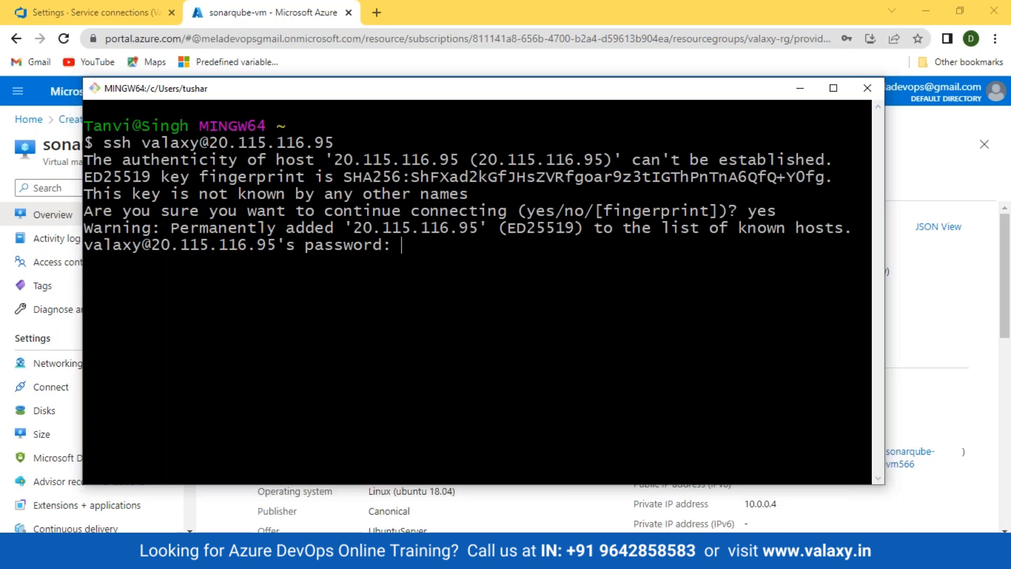
key("Return")
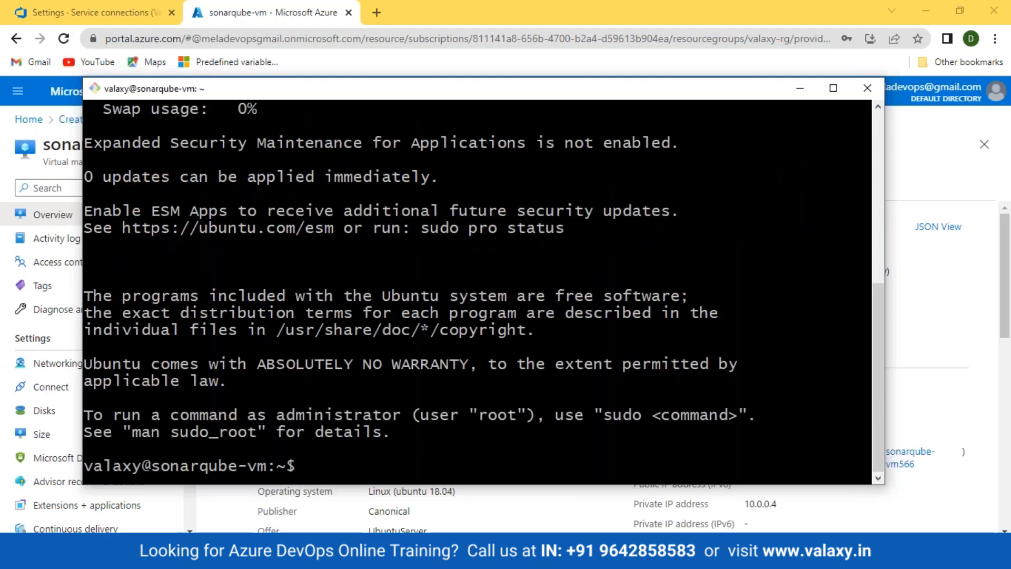
Step: Switch to the root user with sudo su - and refresh the package lists with apt update
key("ctrl+l")
type("sudo su ")
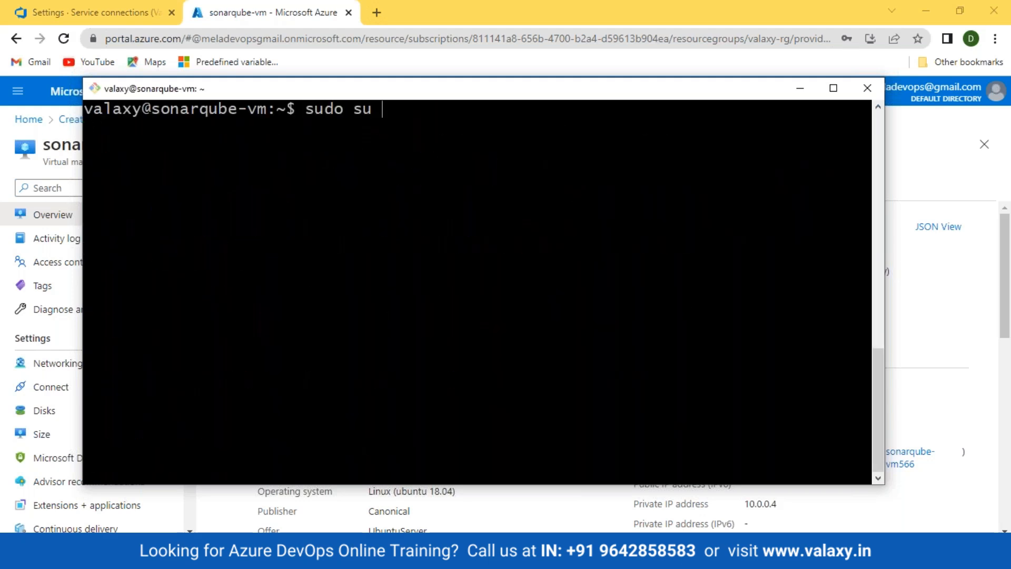
type("-")
key("Return")
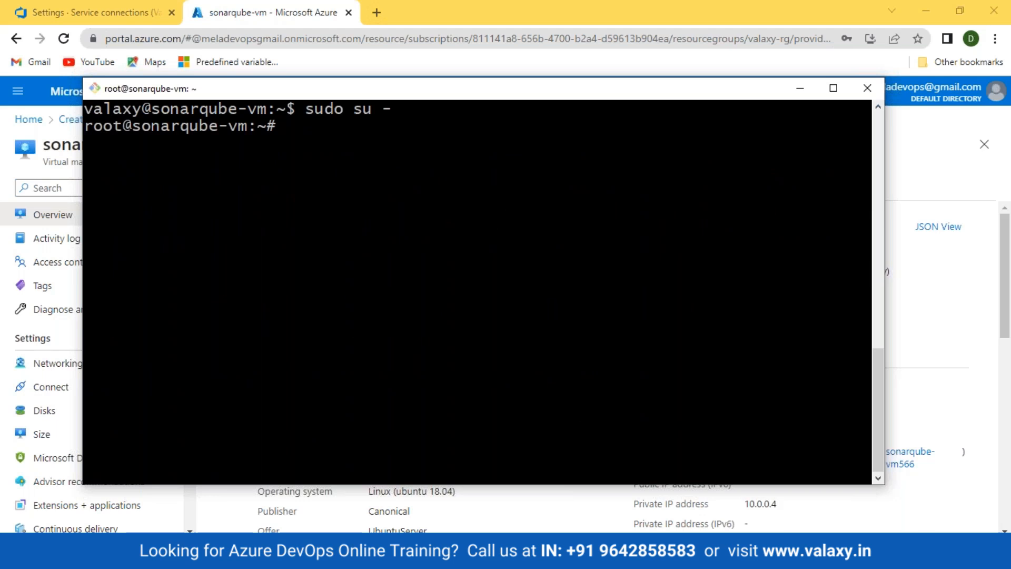
type("apt update")
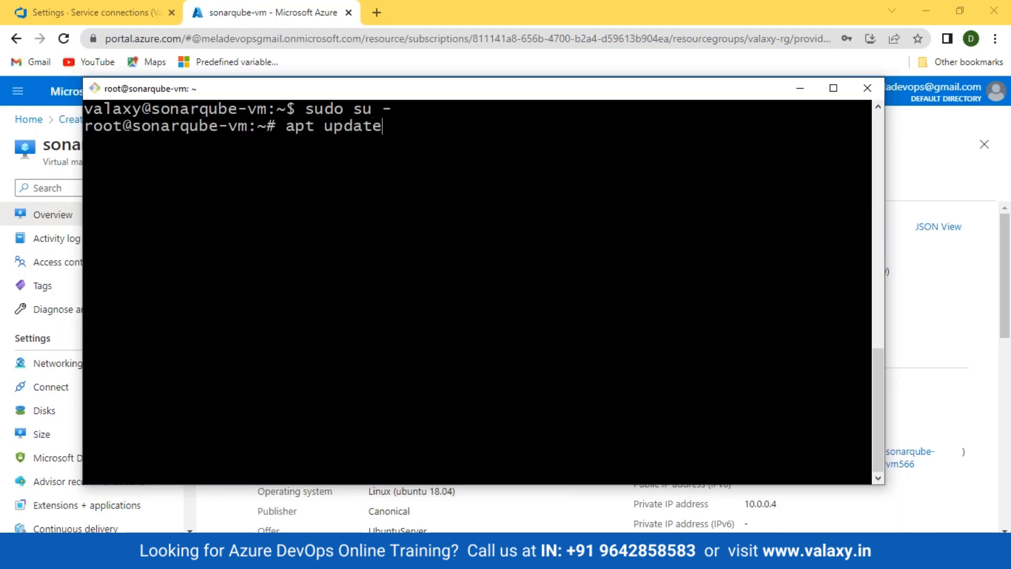
key("Return")
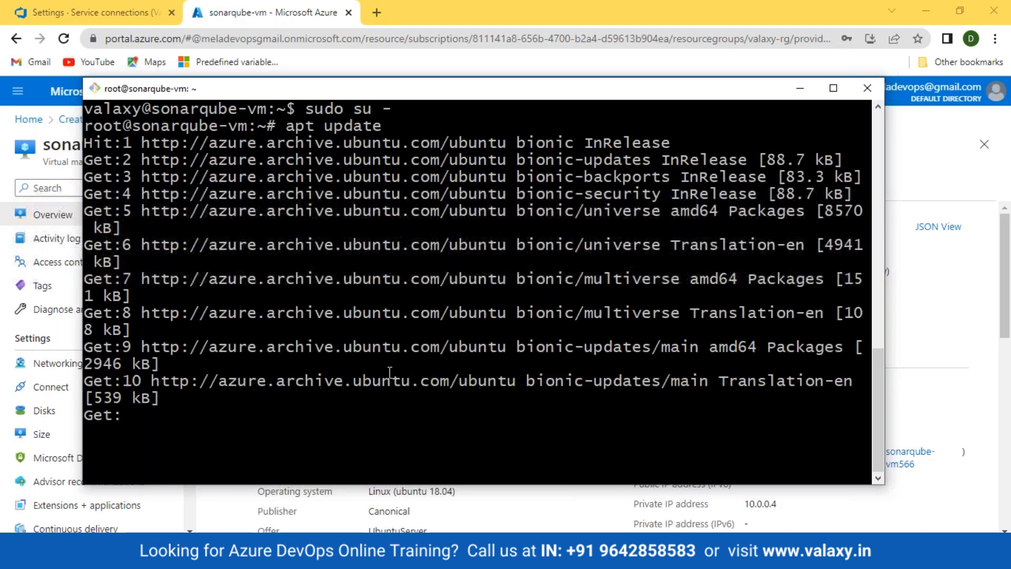
Step: Switch to SonarQube_notes.txt in Notepad++ and copy the Docker installation commands from lines 4 to 8
key("alt+Tab")
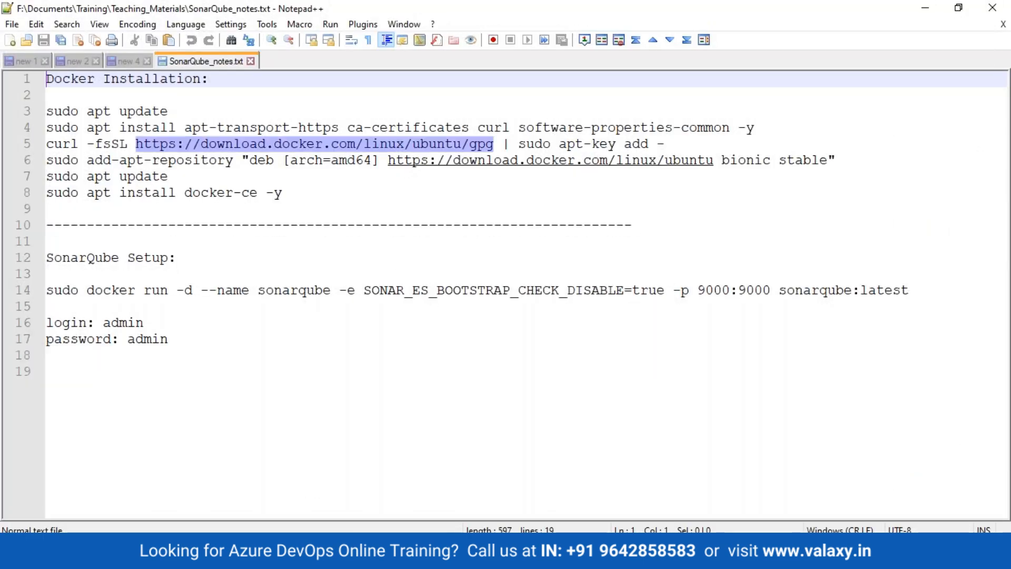
left_click(35, 128)
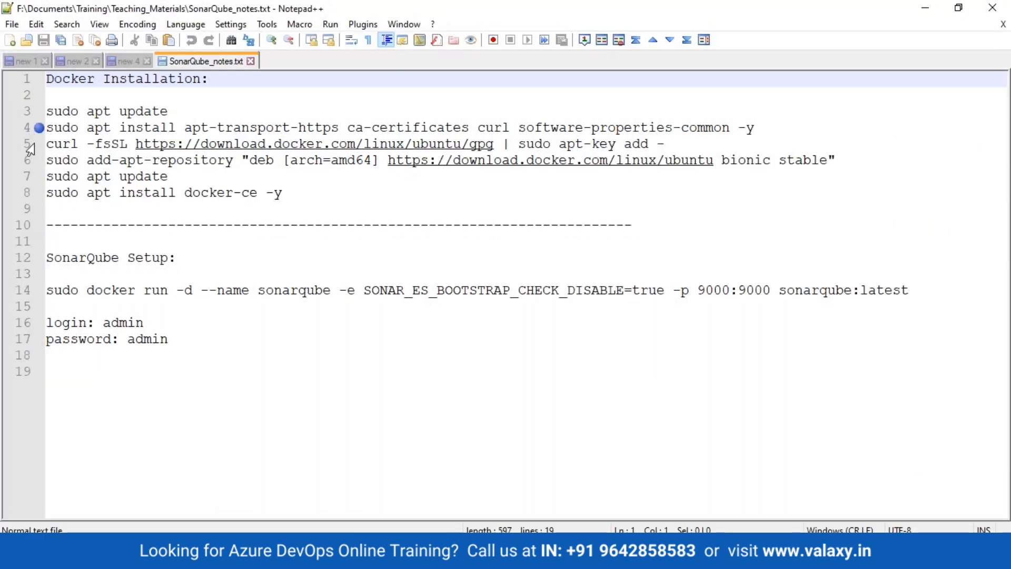
left_click(31, 149)
left_click_drag(184, 193, 327, 192)
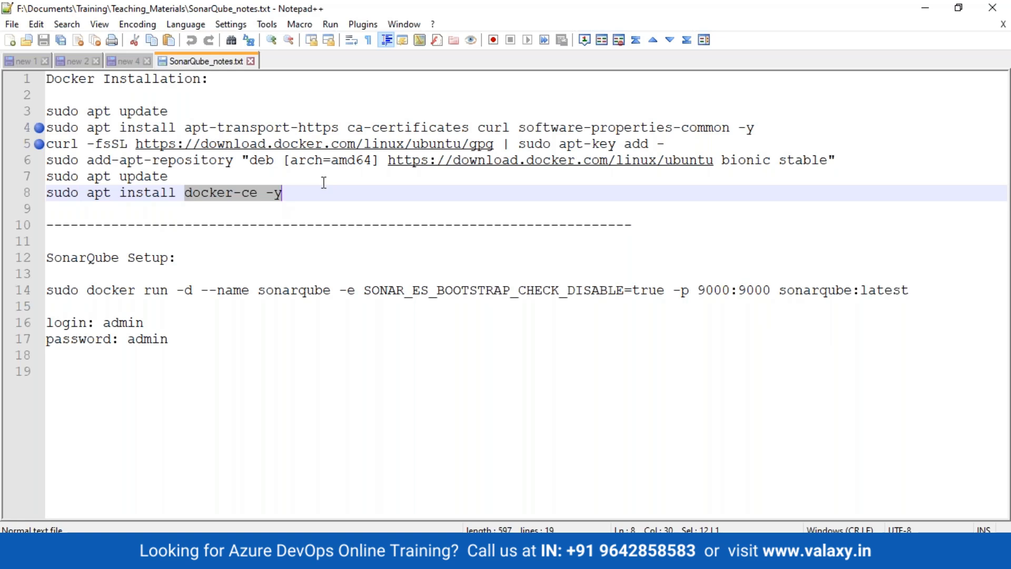
left_click_drag(311, 198, 39, 120)
key("ctrl+c")
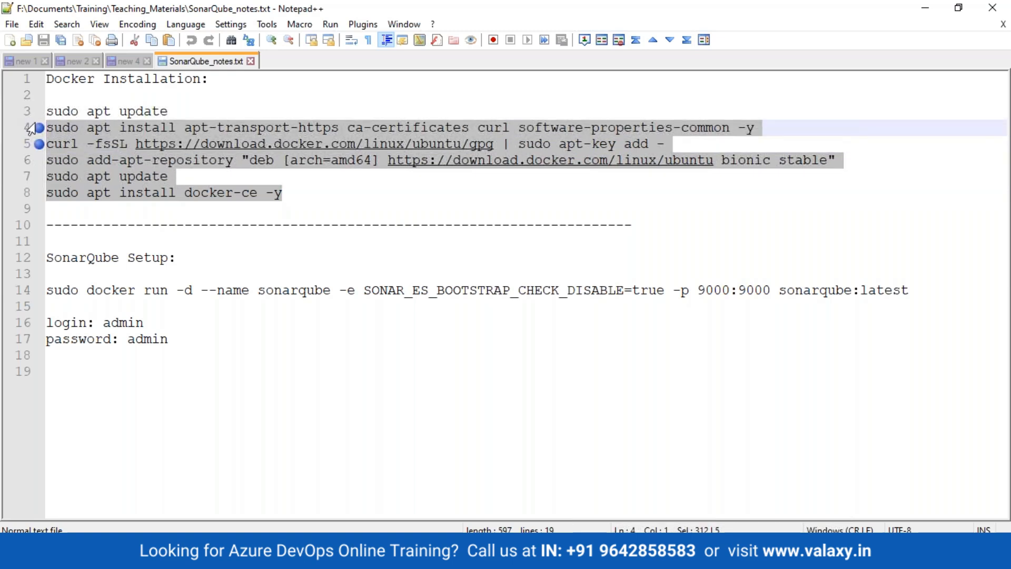
key("alt+Tab")
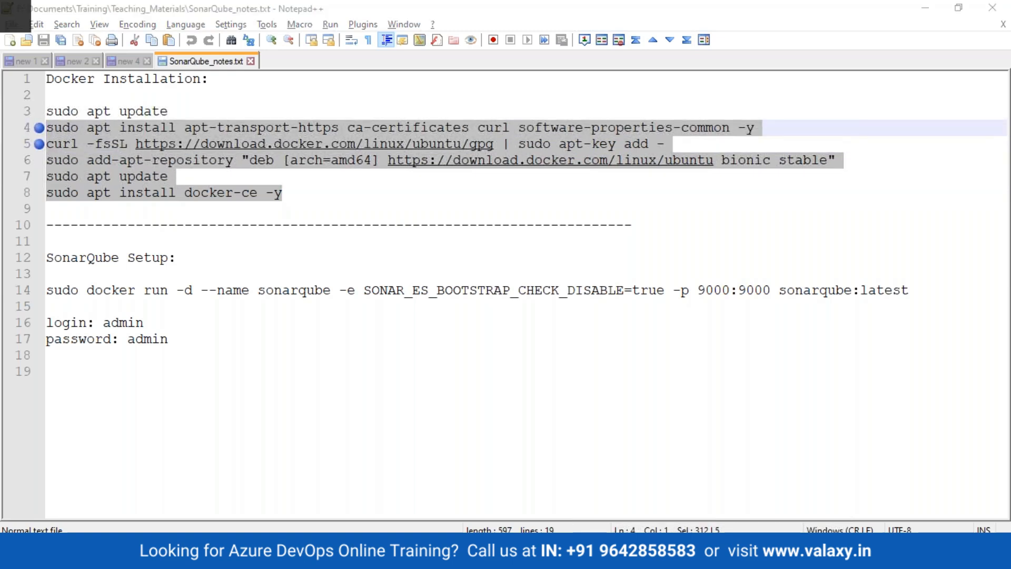
Step: Clear the terminal and open a new file named docker.sh in vi
key("ctrl+l")
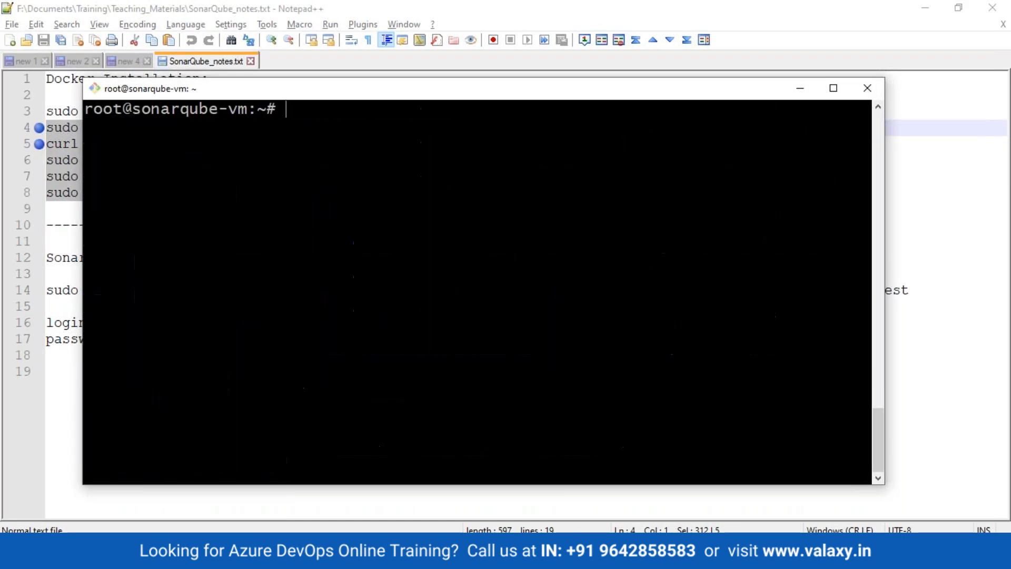
type("vi ")
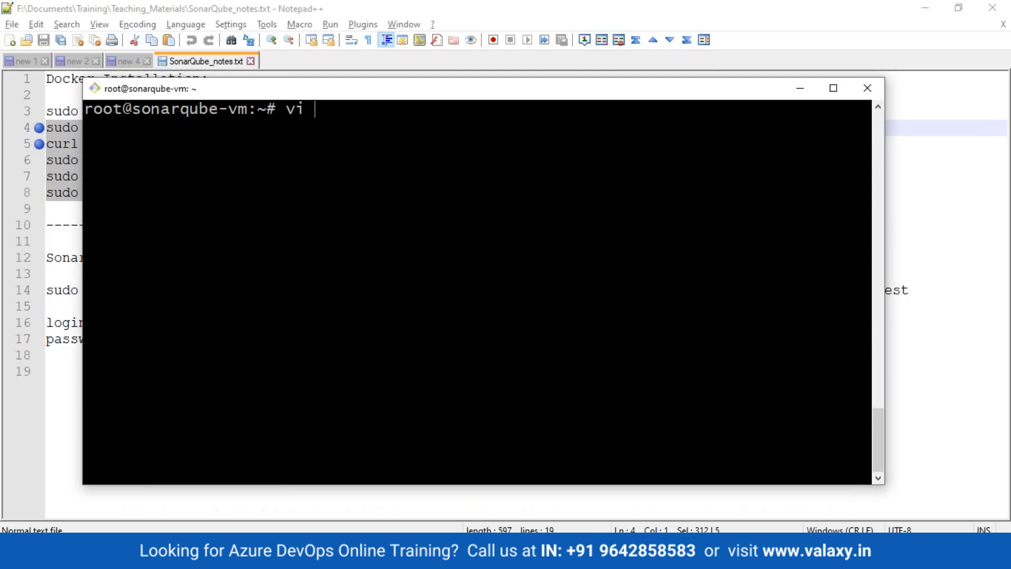
type("sonar")
key("BackSpace")
key("BackSpace")
key("BackSpace")
key("BackSpace")
key("BackSpace")
type("docker.sh")
key("Return")
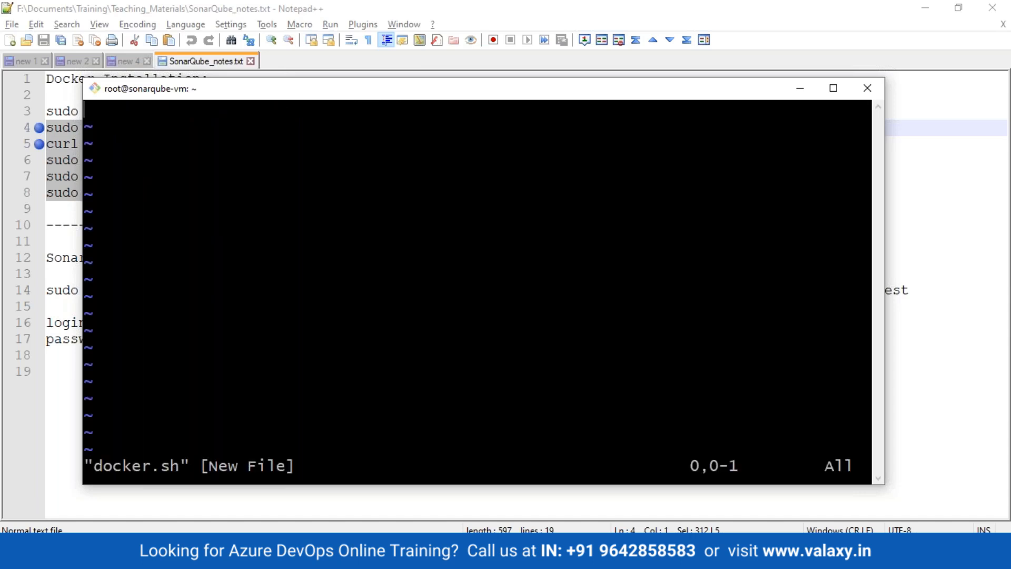
Step: Paste the copied Docker installation commands into docker.sh, save it and quit vi
key("shift+Insert")
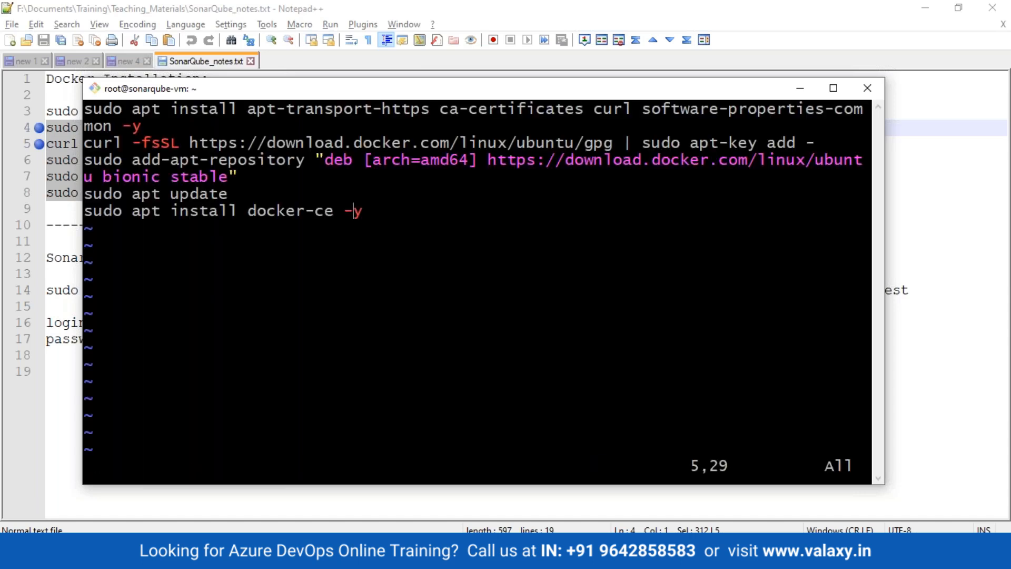
type(":wq")
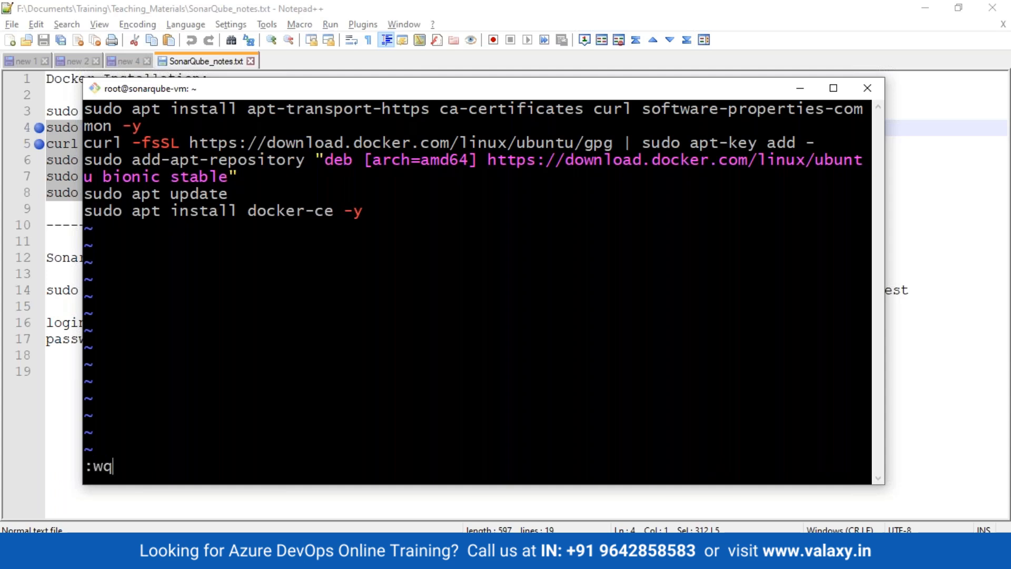
key("Return")
Step: Make docker.sh executable with chmod +x
type("chm")
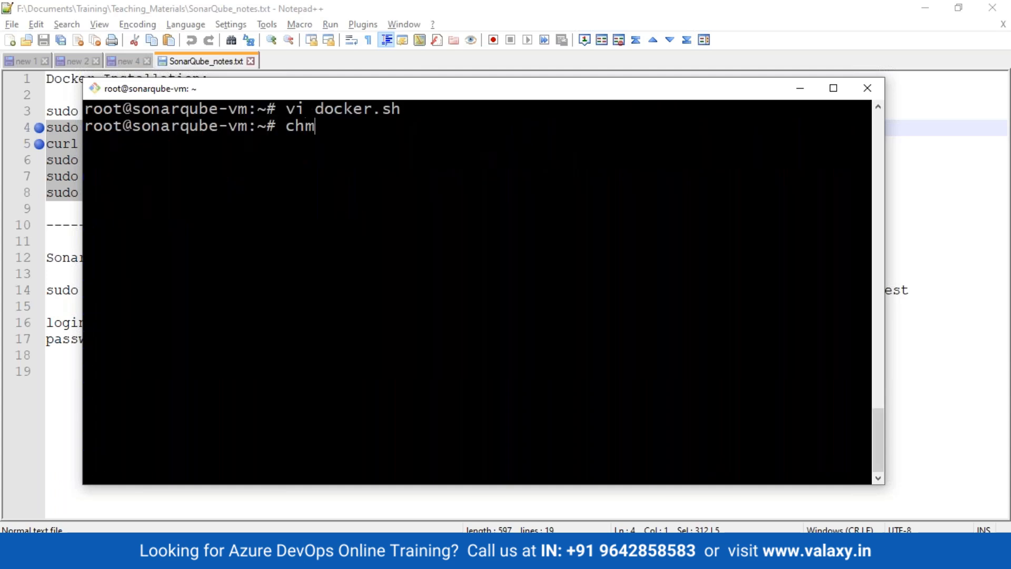
type("od =")
key("BackSpace")
type("+x ")
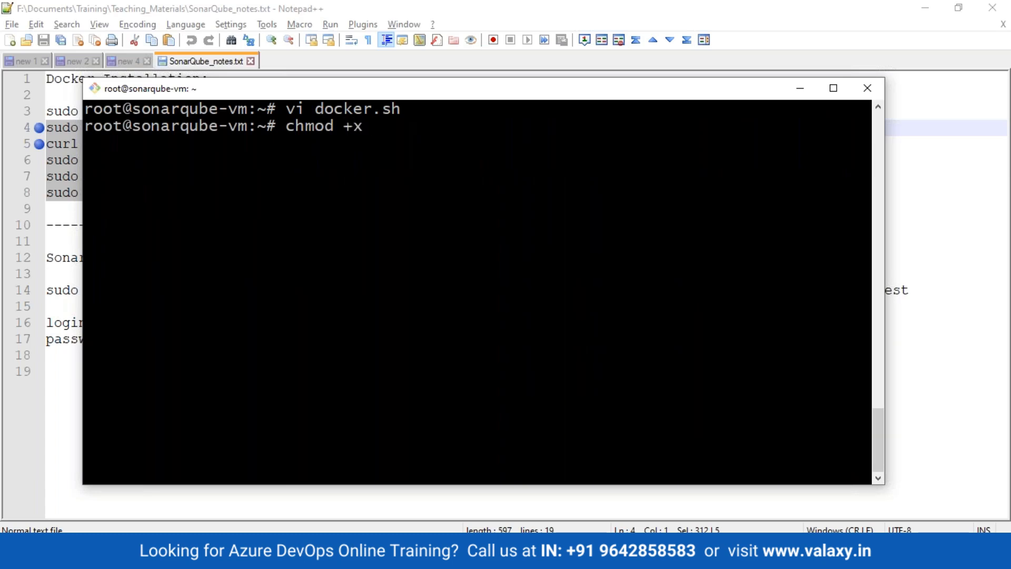
type("docker.sh")
key("Return")
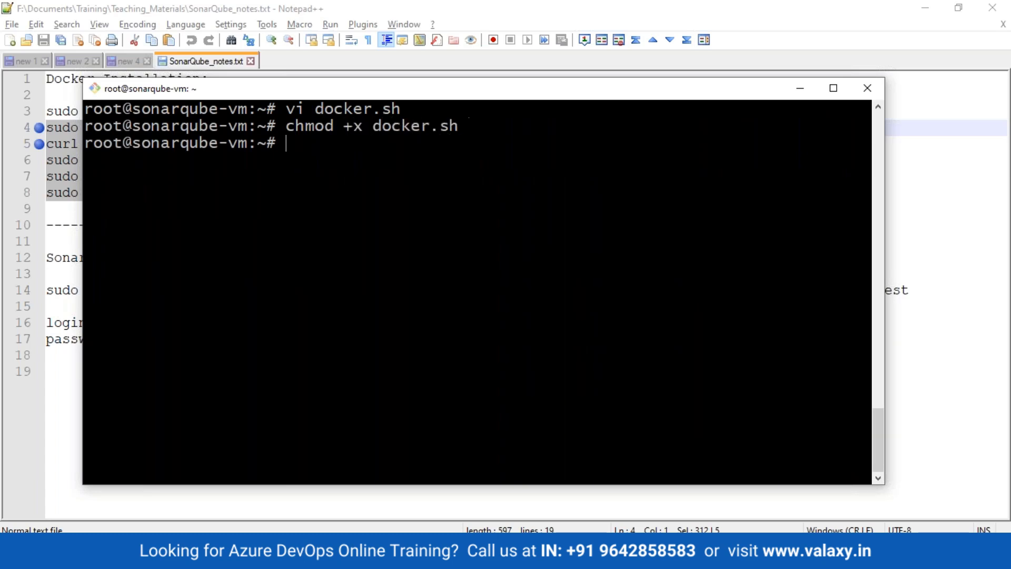
Step: Run the docker.sh script with bash to install Docker on the virtual machine
type("bash doc")
key("Tab")
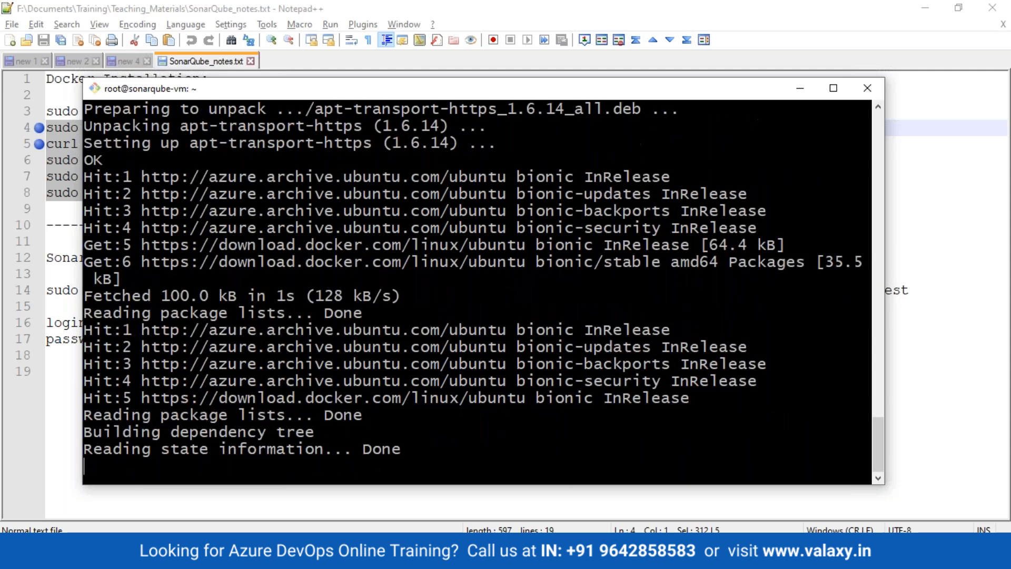
Step: Examine the SonarQube docker run command in SonarQube_notes.txt, including its port mapping and container name
left_click(996, 209)
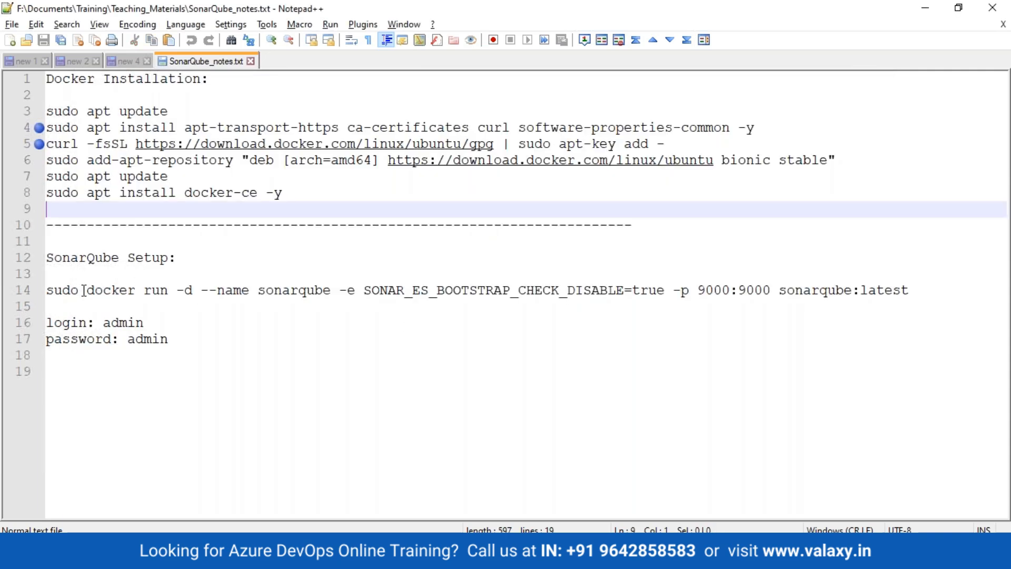
left_click_drag(90, 290, 920, 291)
left_click(764, 322)
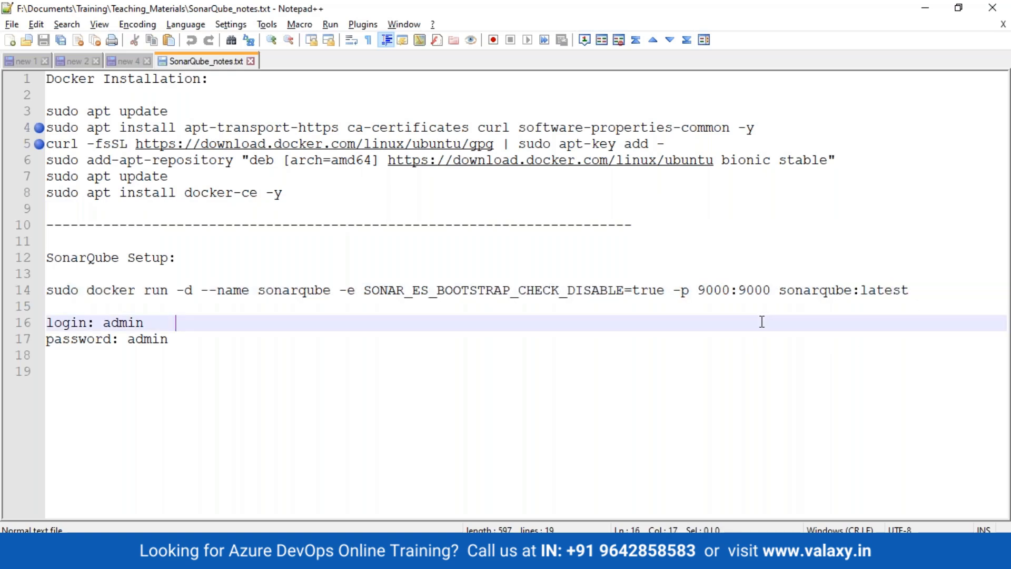
double_click(704, 290)
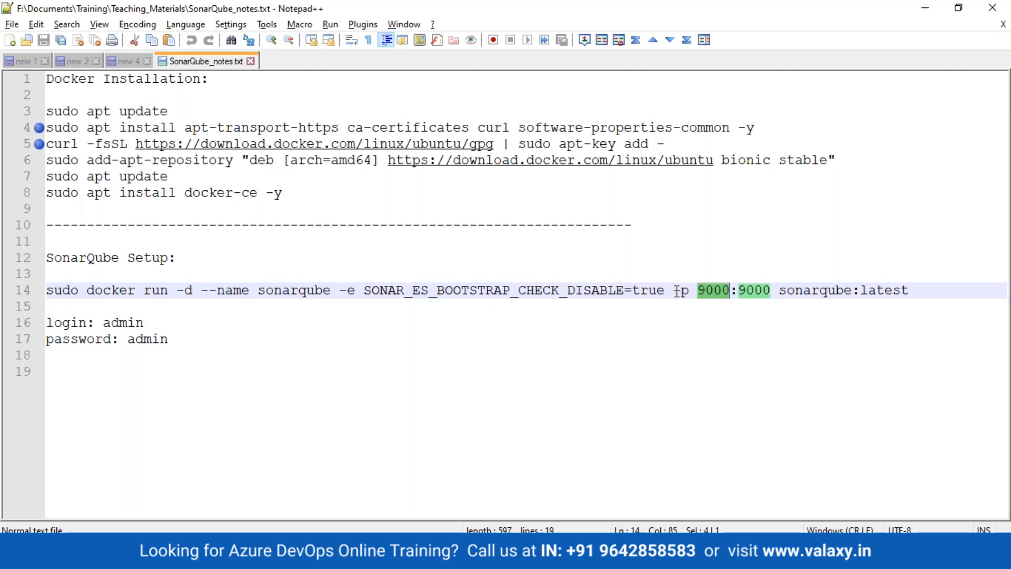
left_click_drag(674, 290, 769, 290)
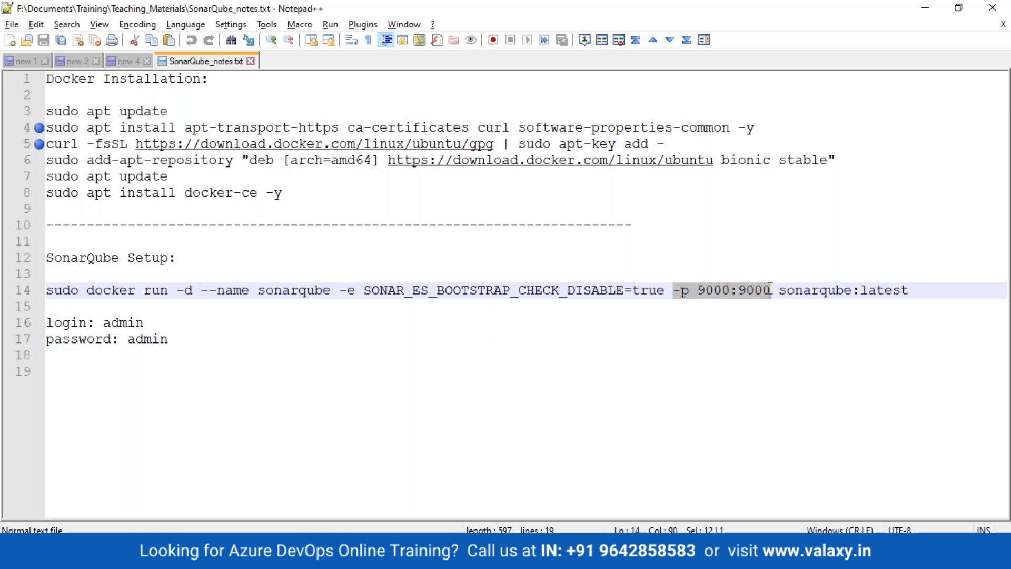
double_click(282, 290)
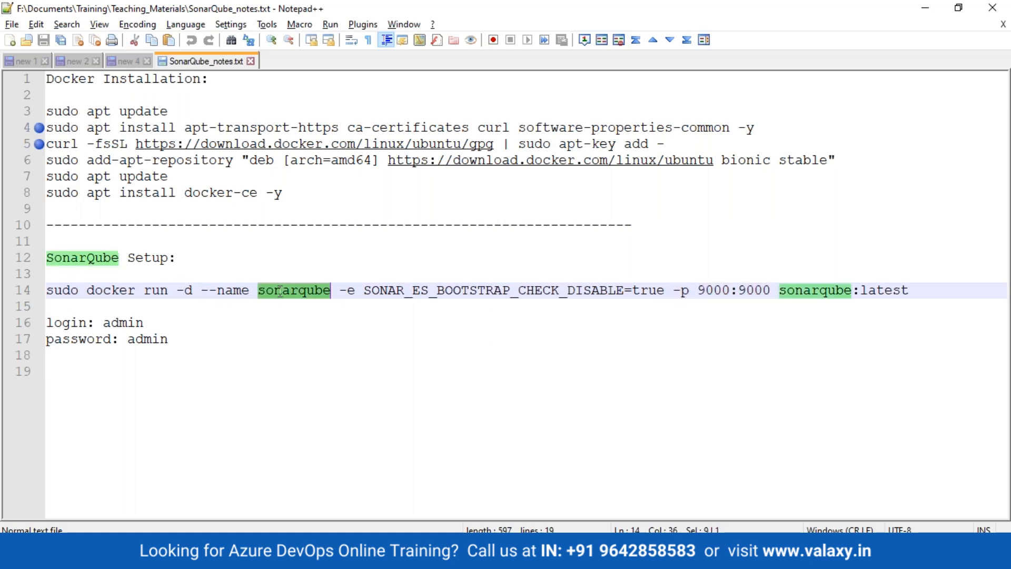
Step: Examine the SONAR_ES_BOOTSTRAP_CHECK_DISABLE variable and the host port in the SonarQube docker run command
left_click(364, 341)
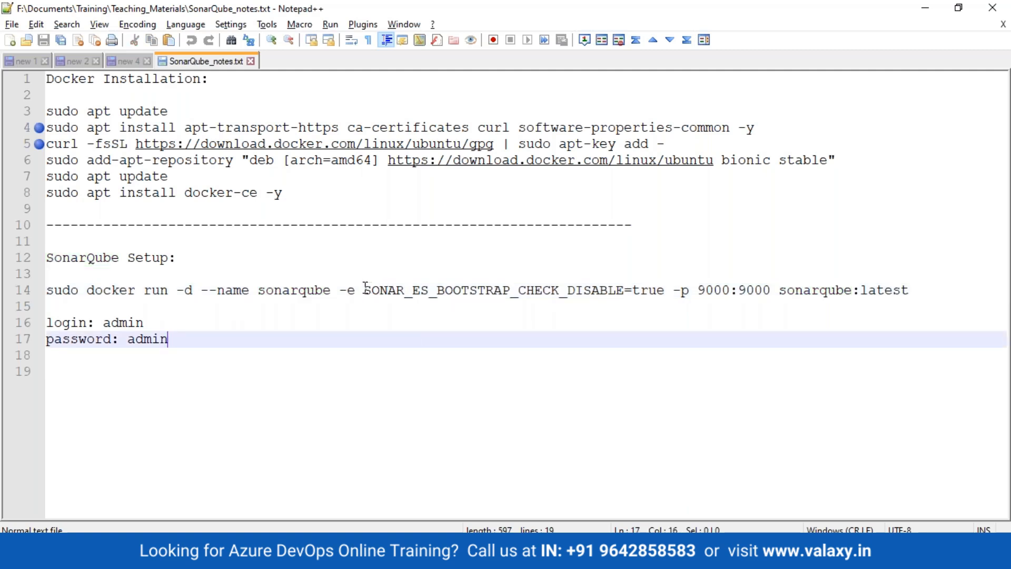
left_click_drag(365, 289, 665, 290)
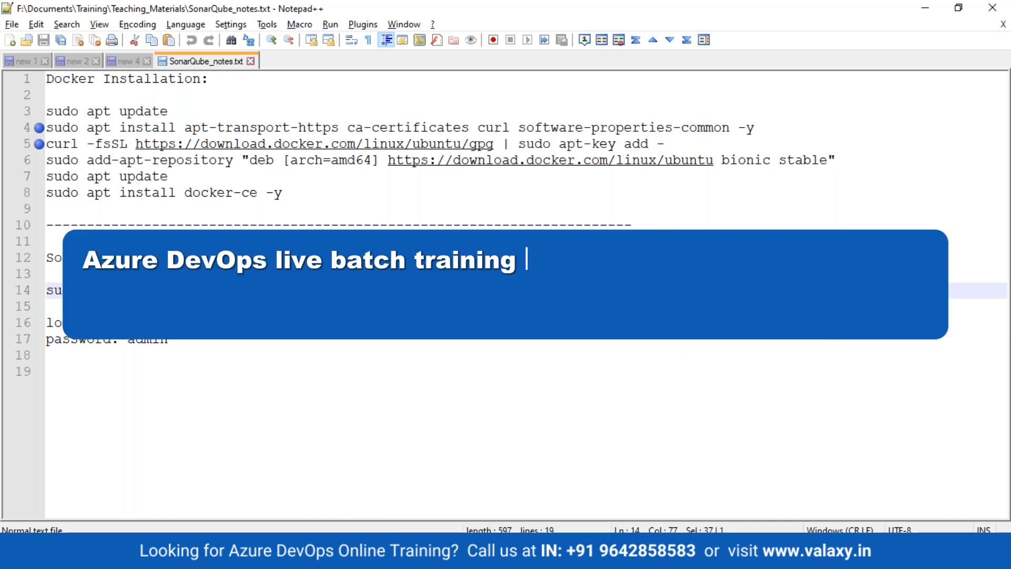
left_click_drag(697, 290, 730, 290)
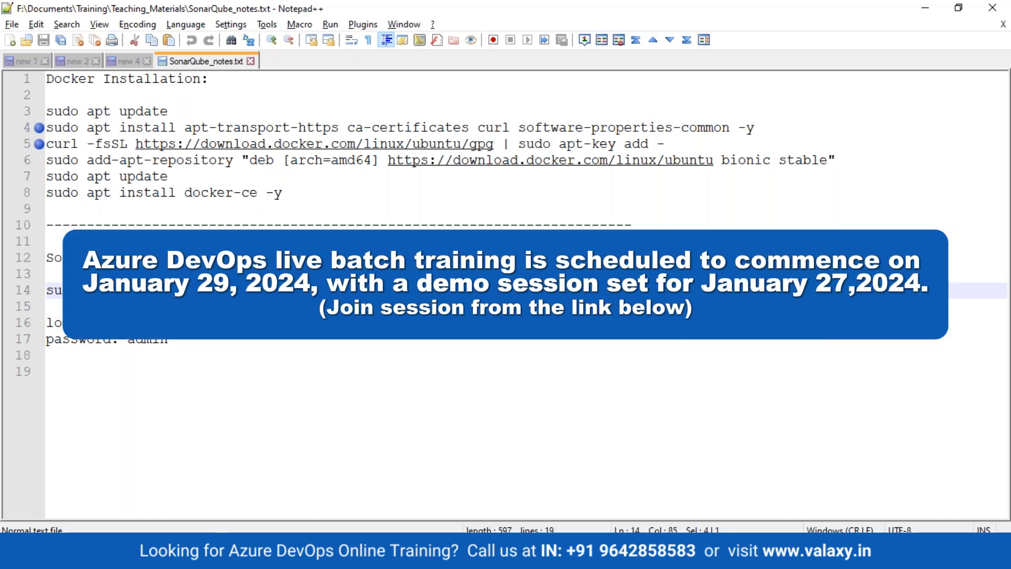
Step: In the Azure portal, start a new inbound port rule in sonarqube-vm's networking settings with destination port 9000
key("alt+Tab")
left_click(51, 369)
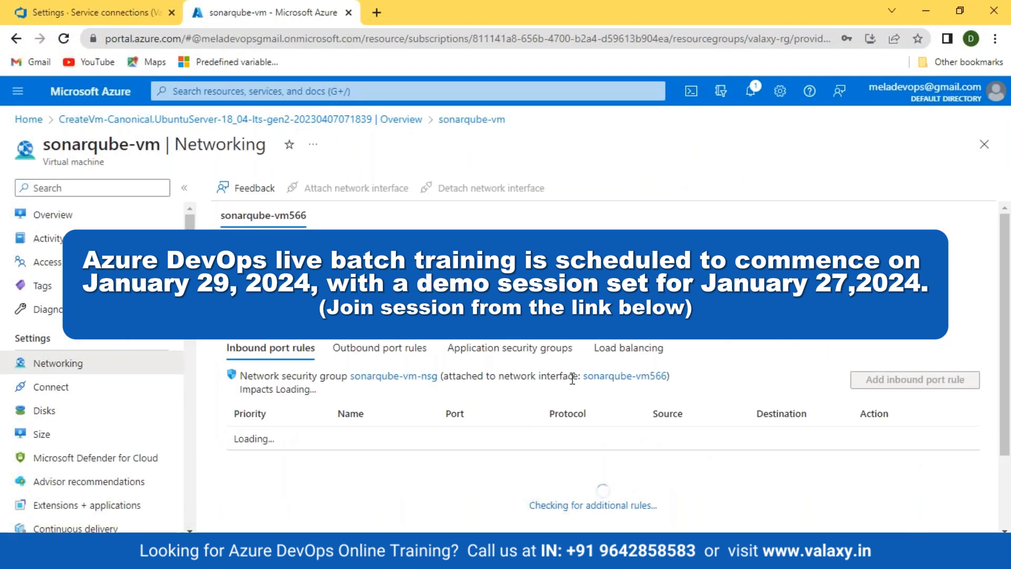
left_click(915, 381)
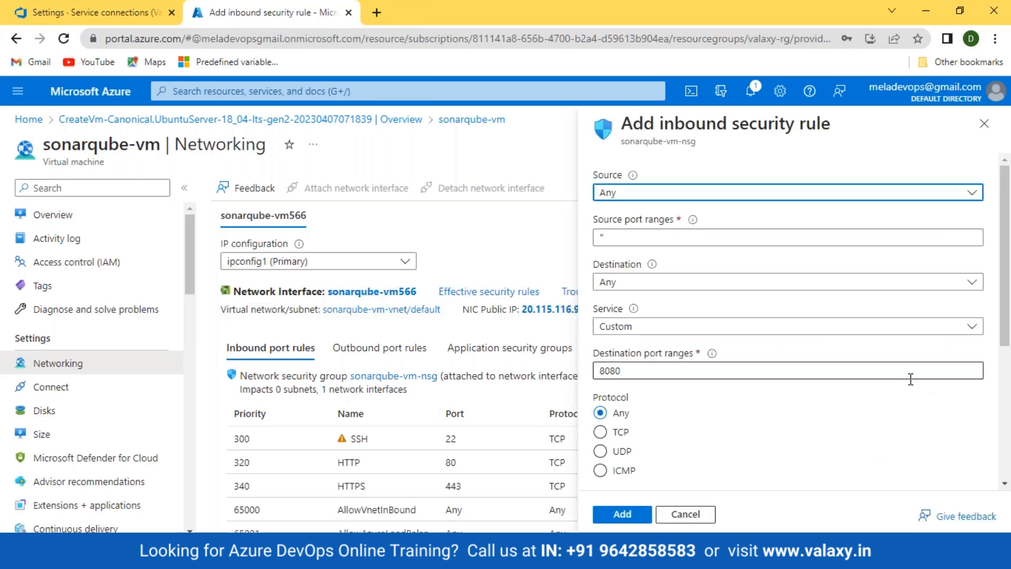
double_click(910, 375)
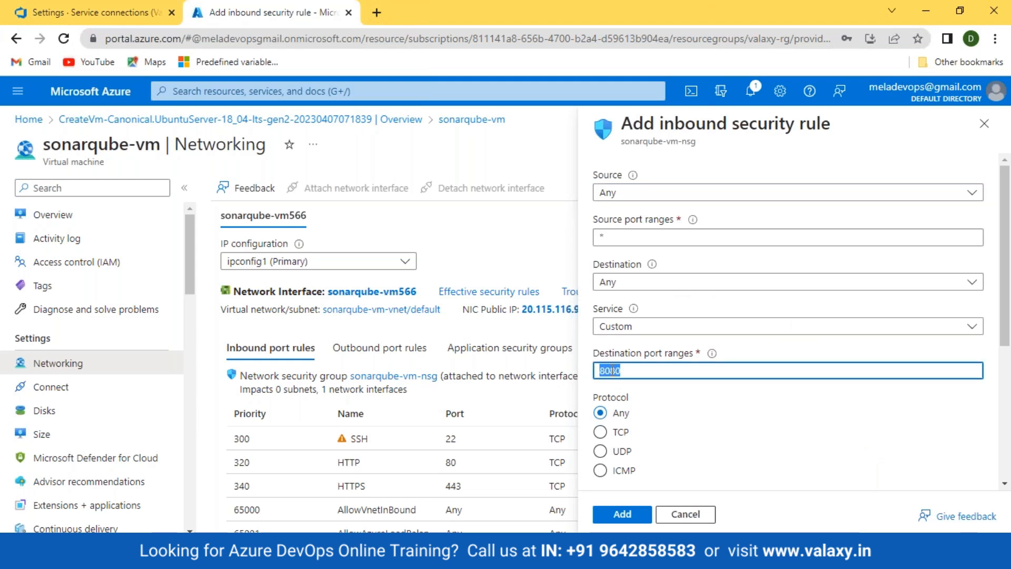
type("9000")
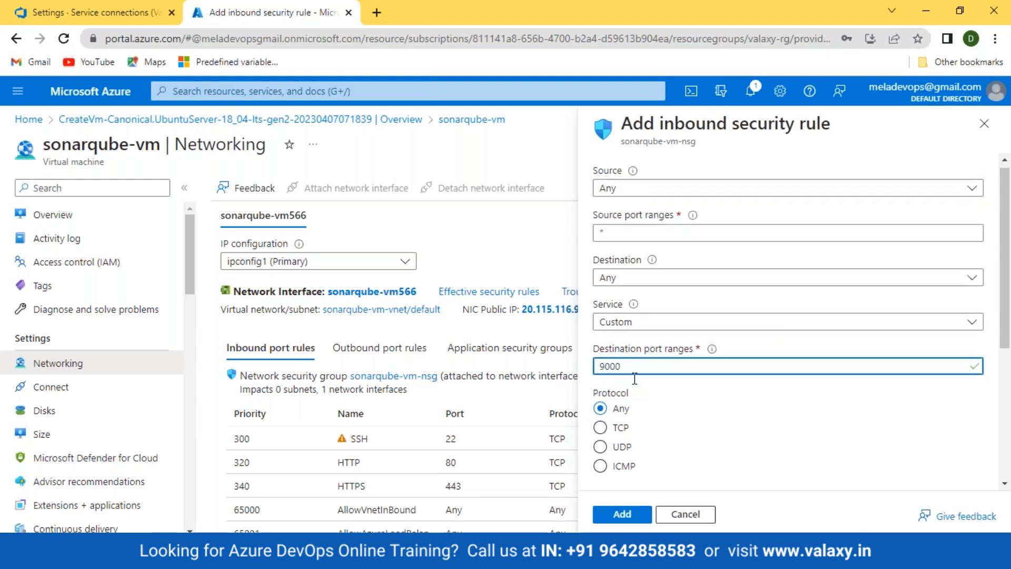
Step: Name the inbound security rule SonarQube and add it to the network security group
key("Tab")
key("Tab")
key("Tab")
key("Tab")
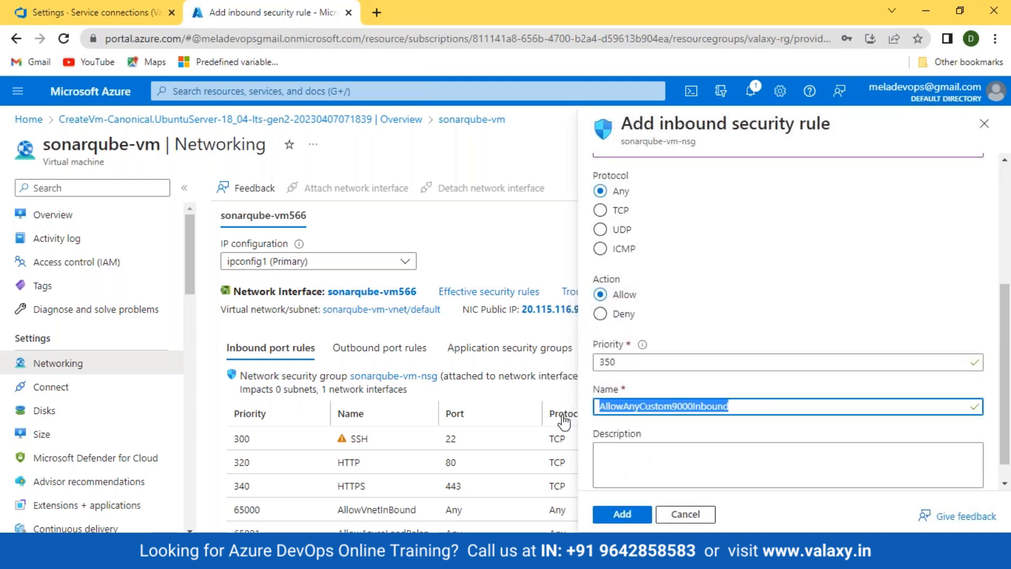
type("SonarQ")
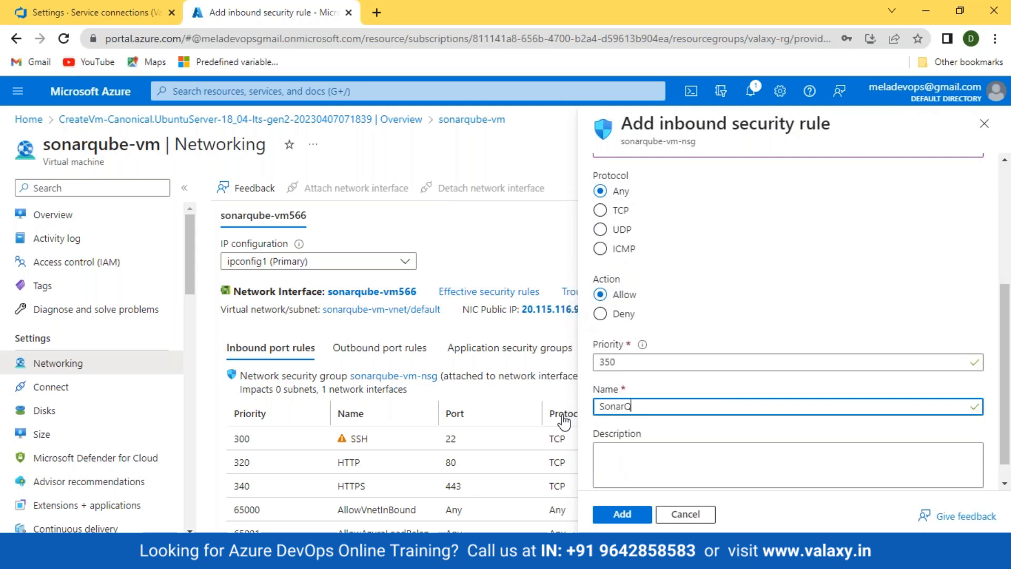
type("ube")
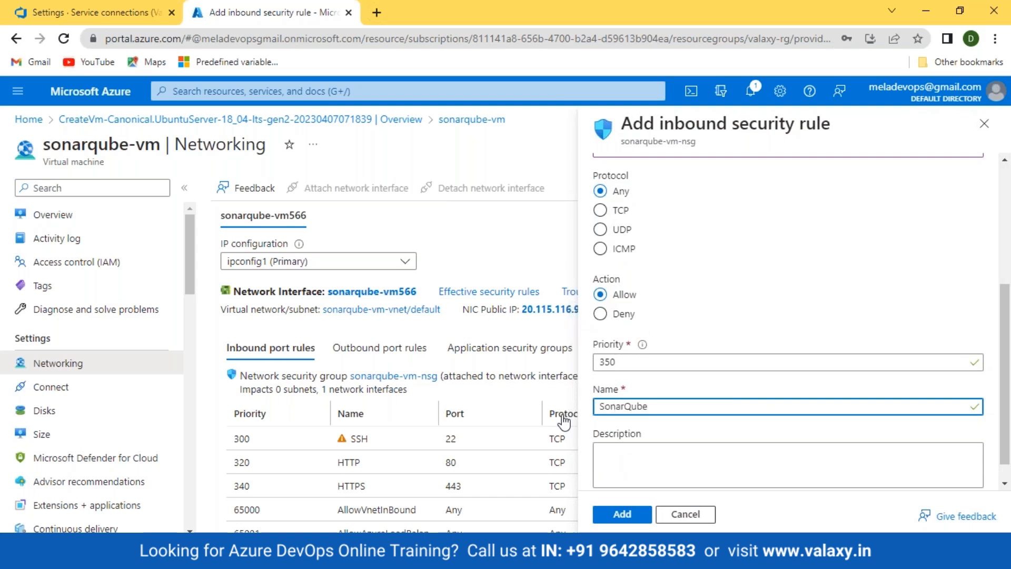
left_click(610, 518)
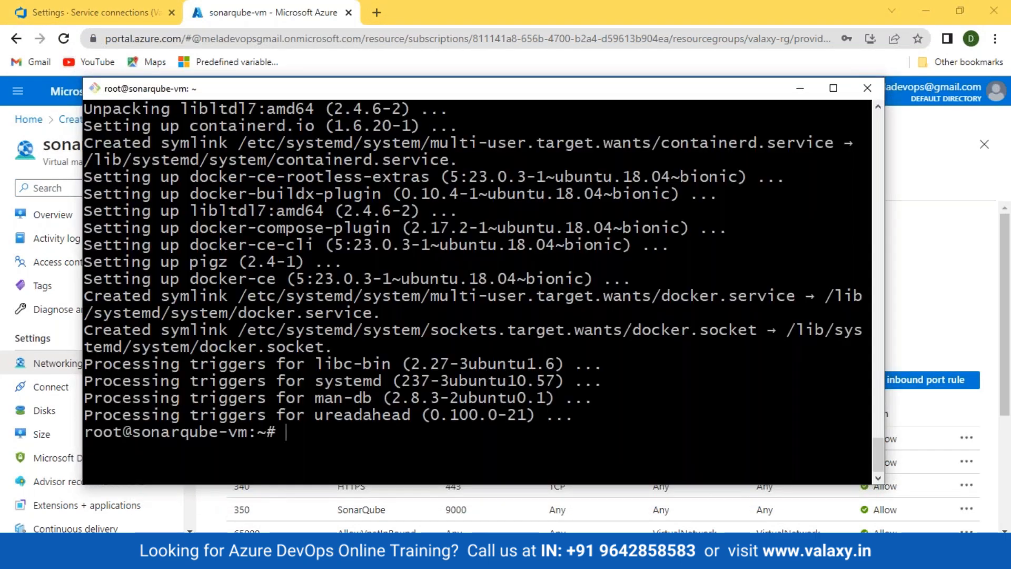
Step: Switch to the sonarqube-vm terminal, clear it and check the installed Docker version
key("ctrl+l")
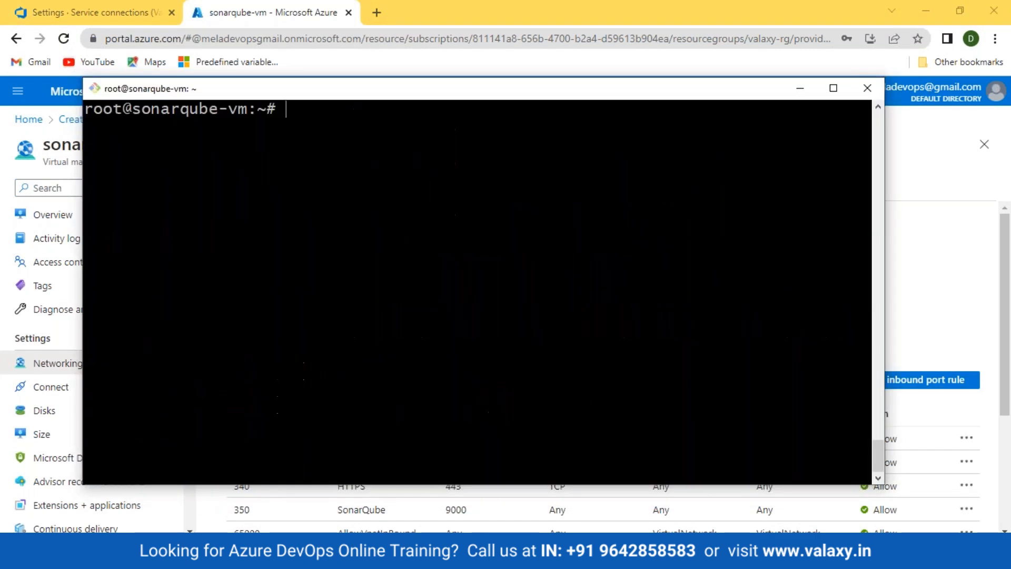
type("docker ")
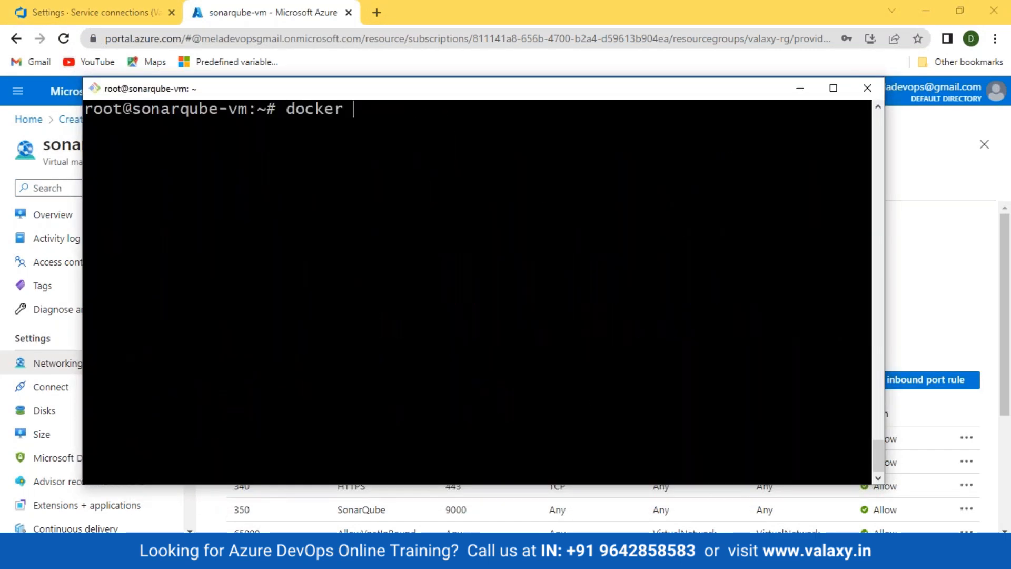
type("--version")
key("Return")
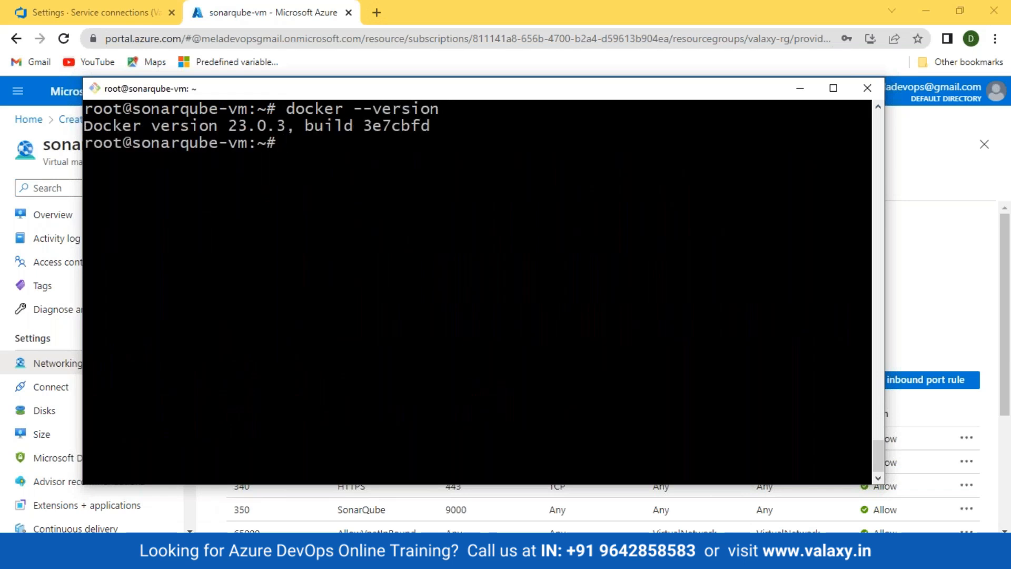
Step: Clear the terminal and list the running Docker containers with docker ps
key("ctrl+l")
type("do")
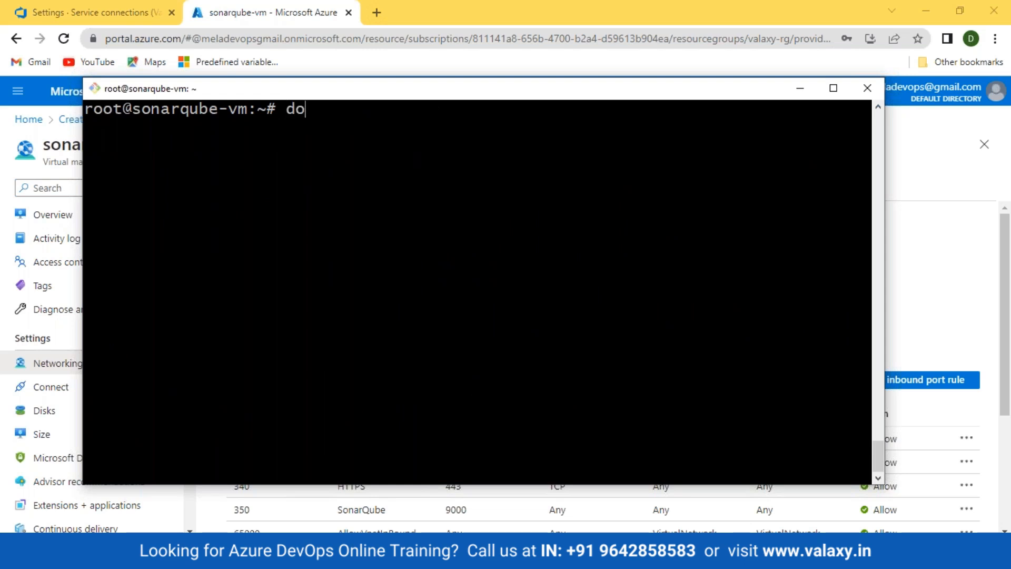
type("cker ps")
key("Return")
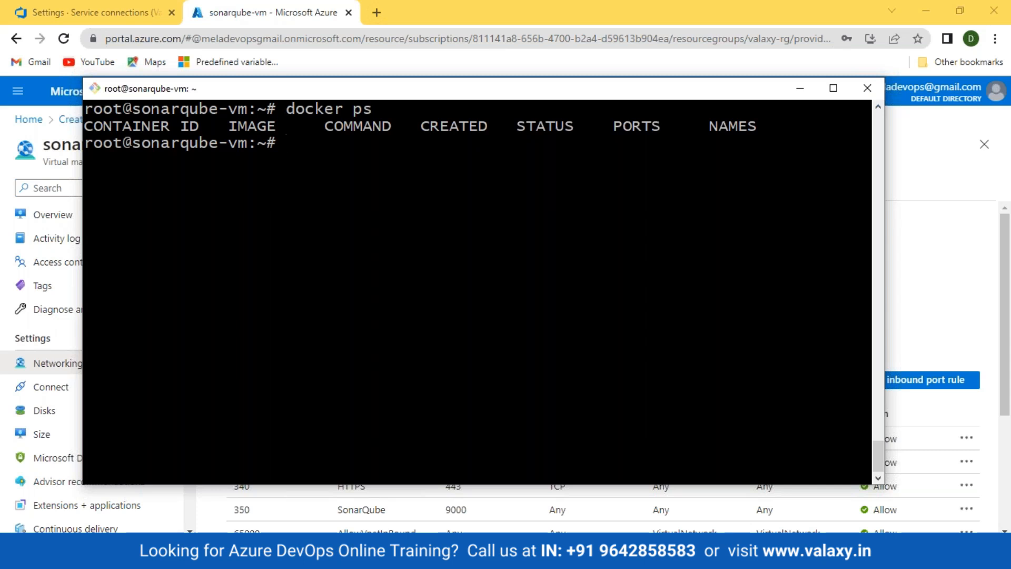
Step: Copy the SonarQube docker run command from SonarQube_notes.txt, run it in the sonarqube-vm terminal and widen the terminal window
left_click(457, 558)
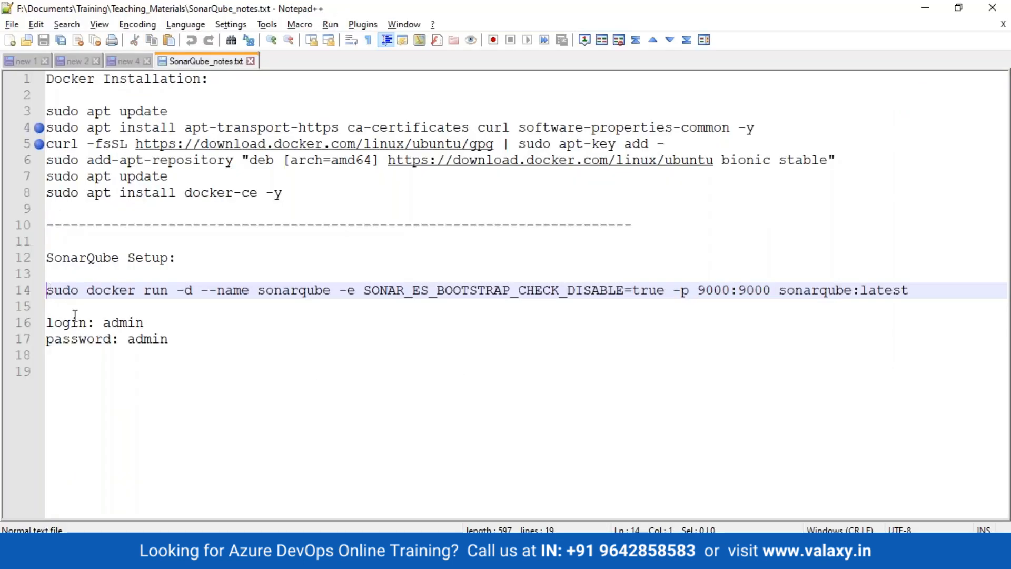
left_click(50, 289)
key("shift+End")
key("ctrl+c")
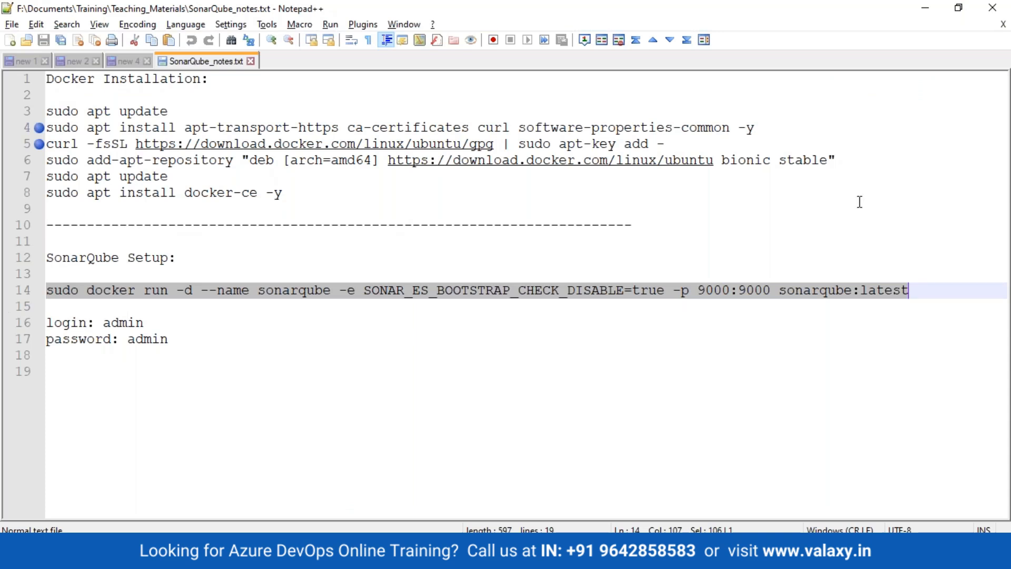
key("alt+Tab")
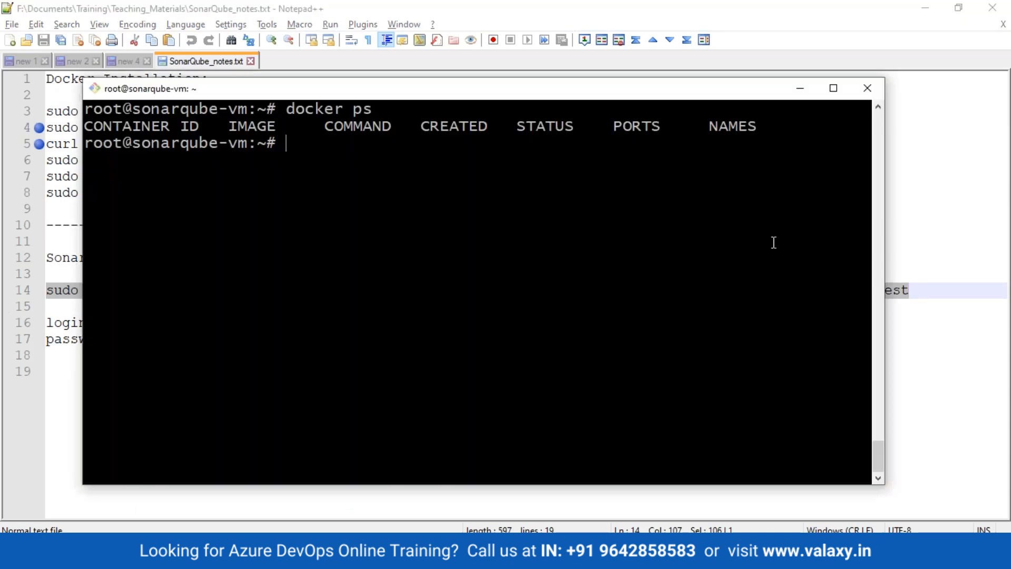
right_click(545, 267)
key("Return")
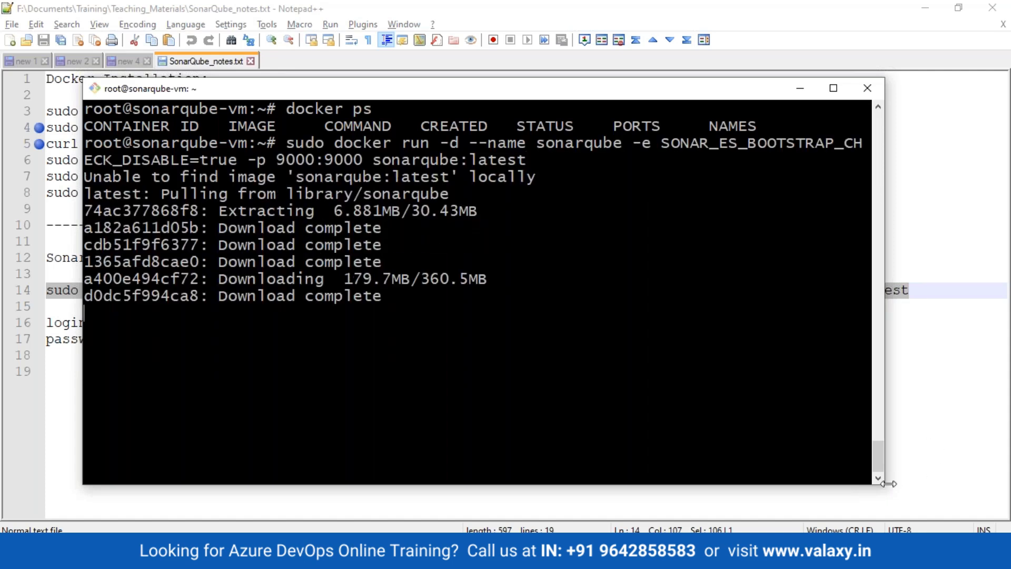
left_click_drag(887, 479, 1008, 478)
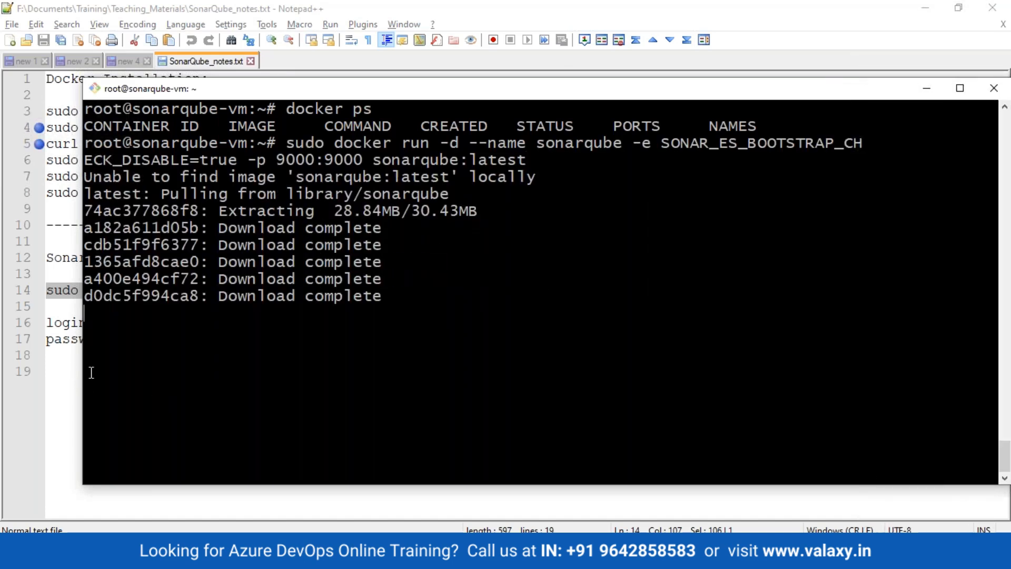
left_click_drag(83, 371, 24, 369)
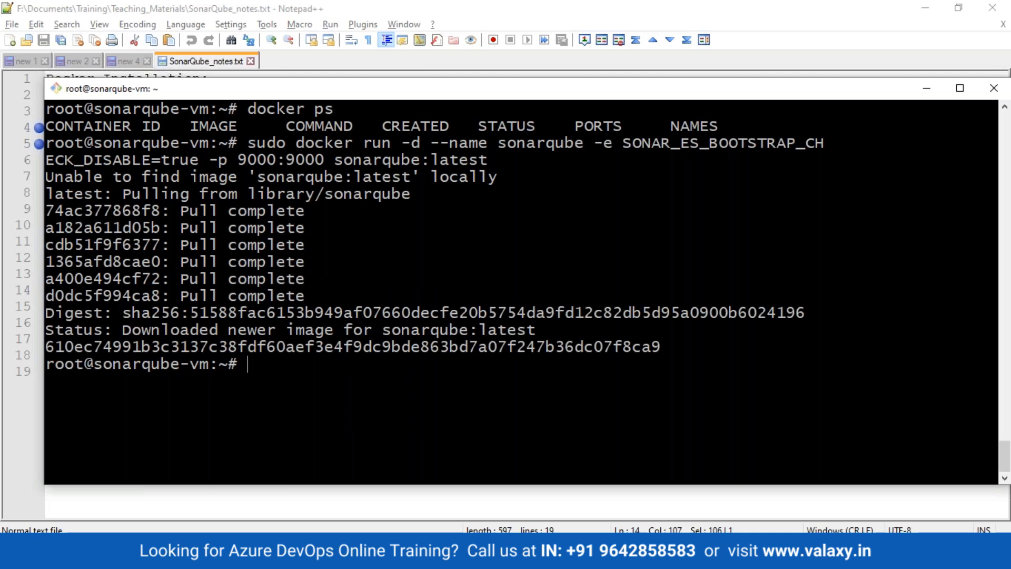
type("ldocker")
key("BackSpace")
key("BackSpace")
key("BackSpace")
key("BackSpace")
key("BackSpace")
key("BackSpace")
key("BackSpace")
key("ctrl+l")
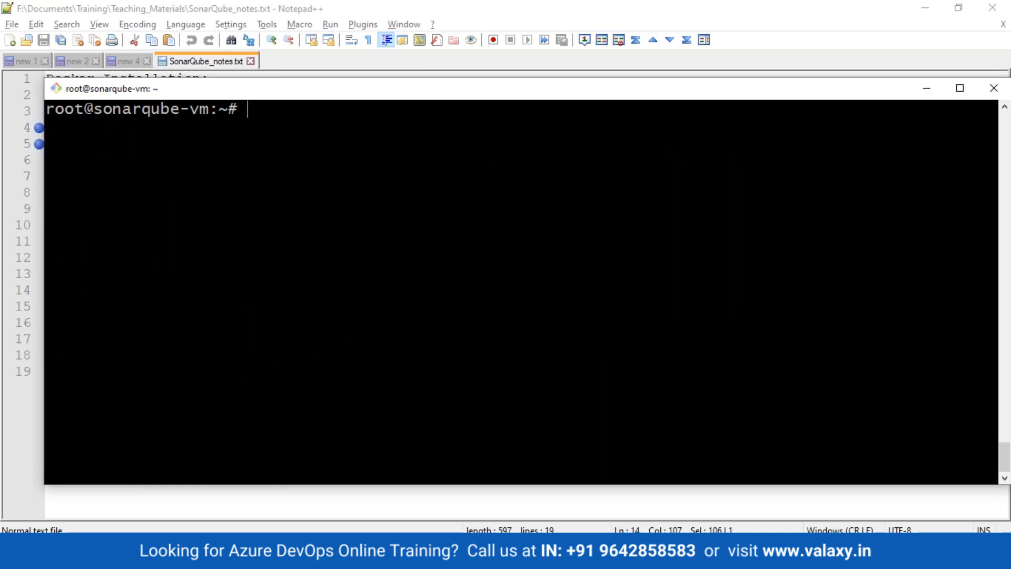
type("dcoker")
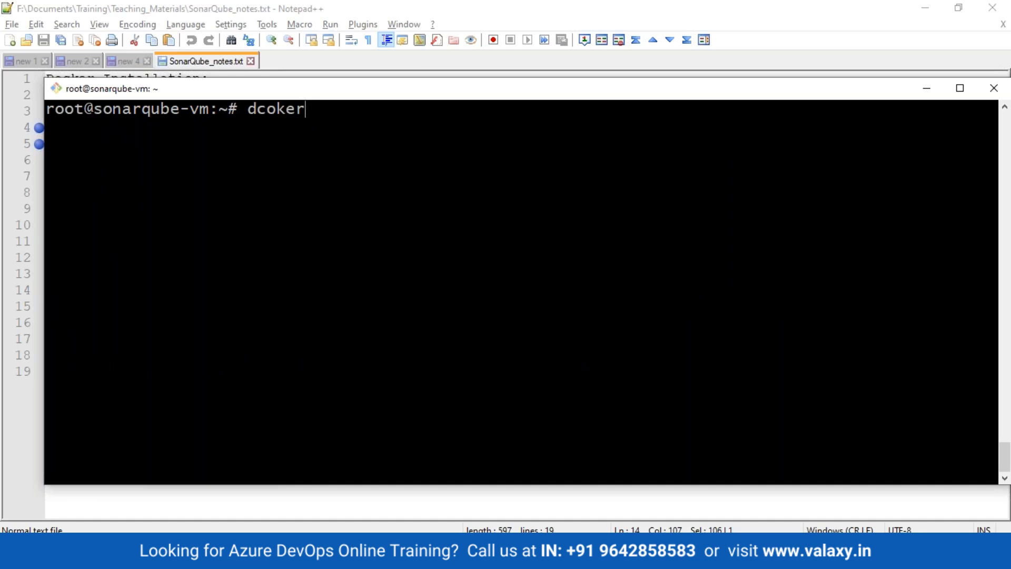
key("BackSpace")
key("BackSpace")
key("BackSpace")
key("BackSpace")
key("BackSpace")
key("BackSpace")
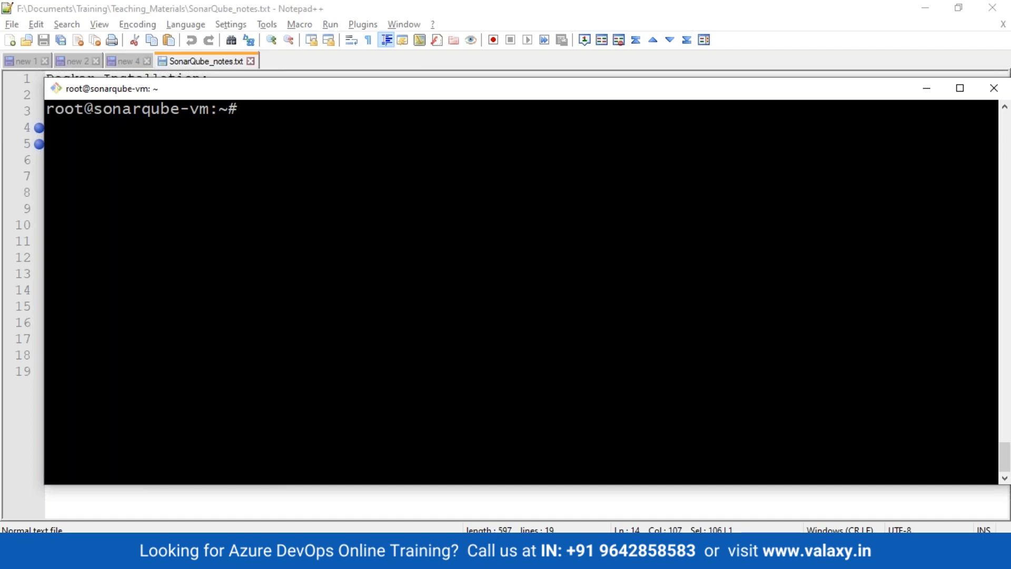
type("dcoker")
key("ctrl+c")
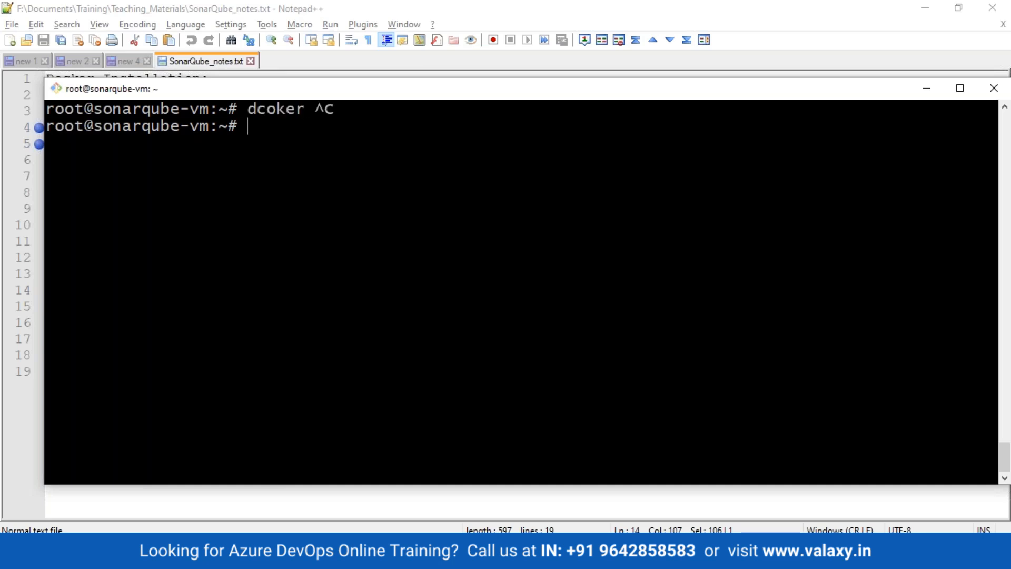
Step: List the running containers with docker ps in a cleared terminal and check the sonarqube container's port mapping
type("docker ps")
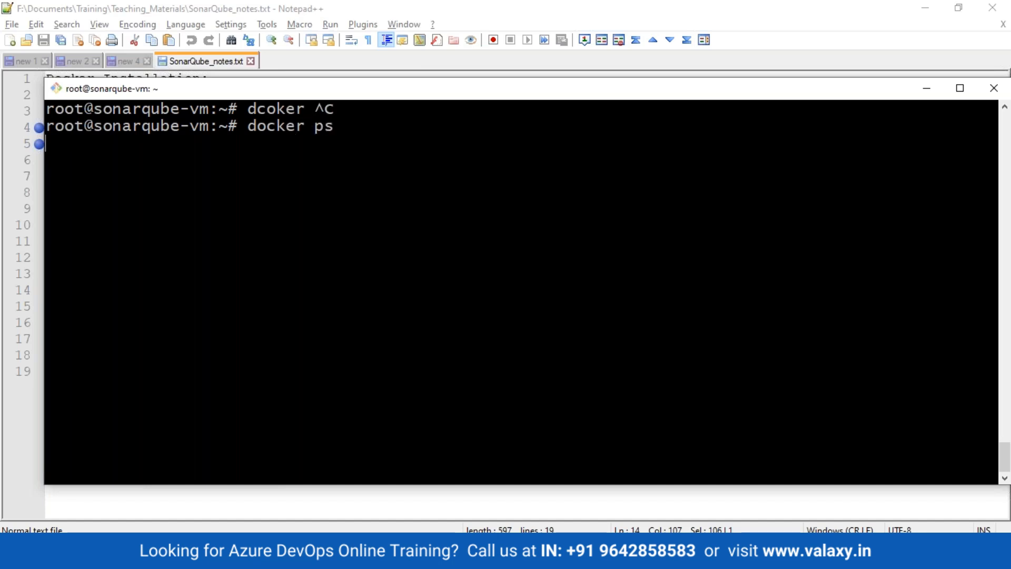
key("Return")
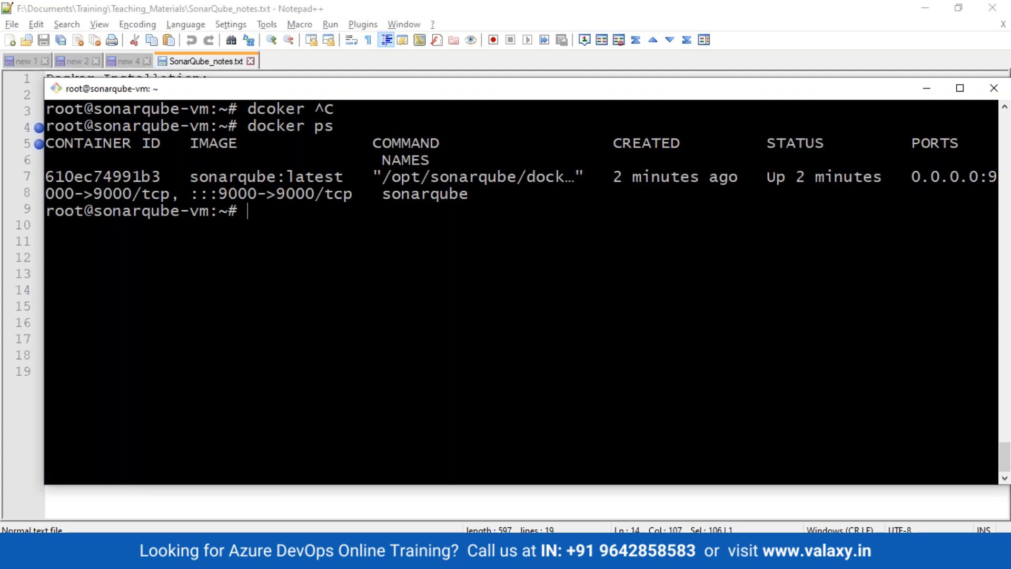
key("ctrl+l")
type("docker ps")
key("Return")
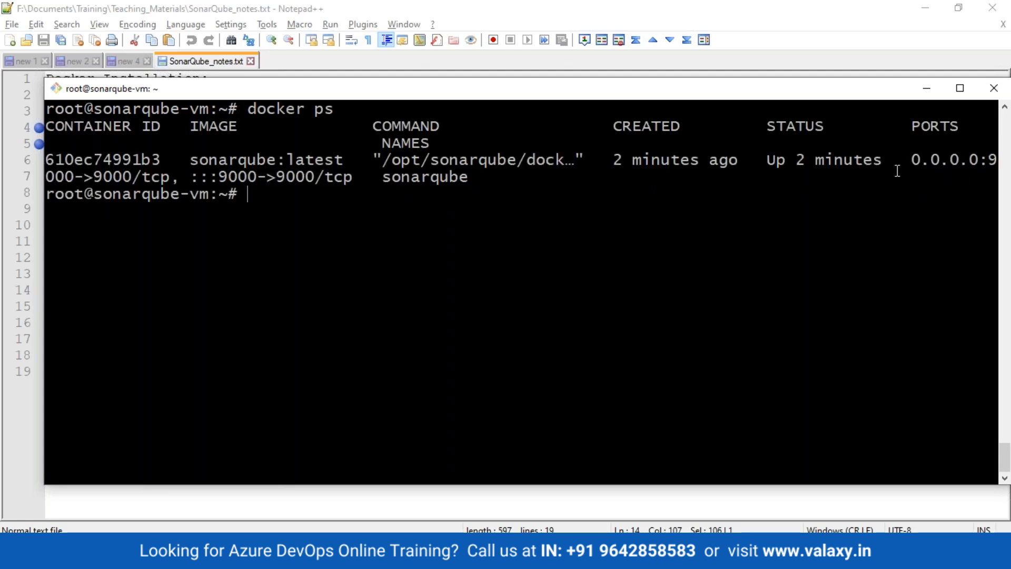
left_click_drag(903, 160, 997, 163)
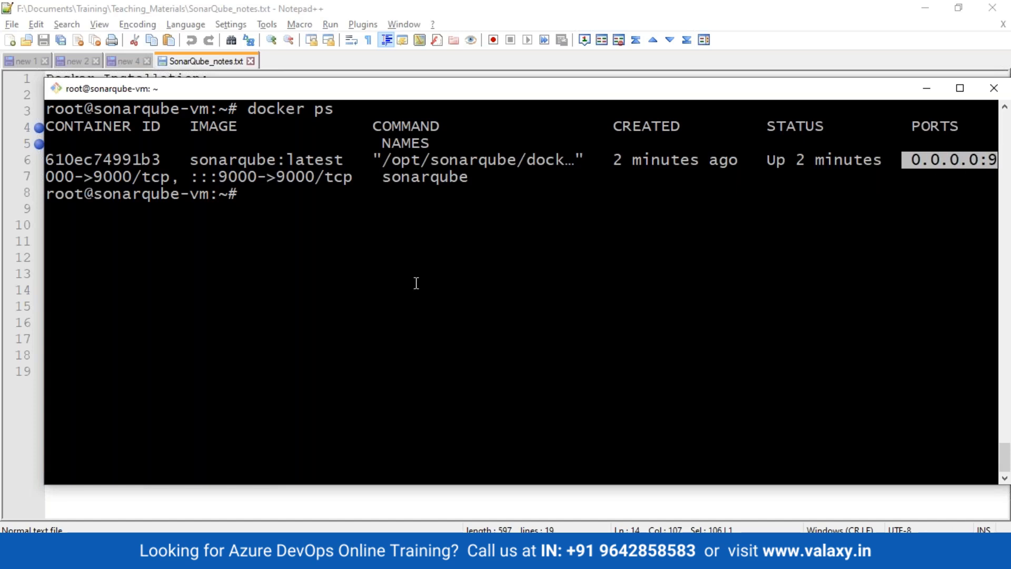
left_click(301, 209)
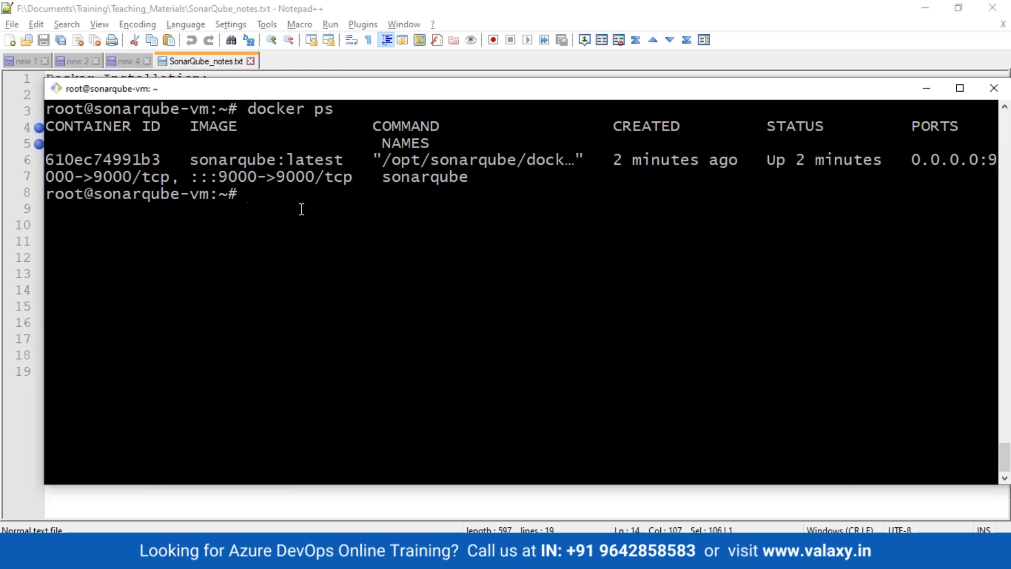
Step: Inspect the SonarQube container's details with docker inspect 610, then clear the terminal
type("docker pnspe")
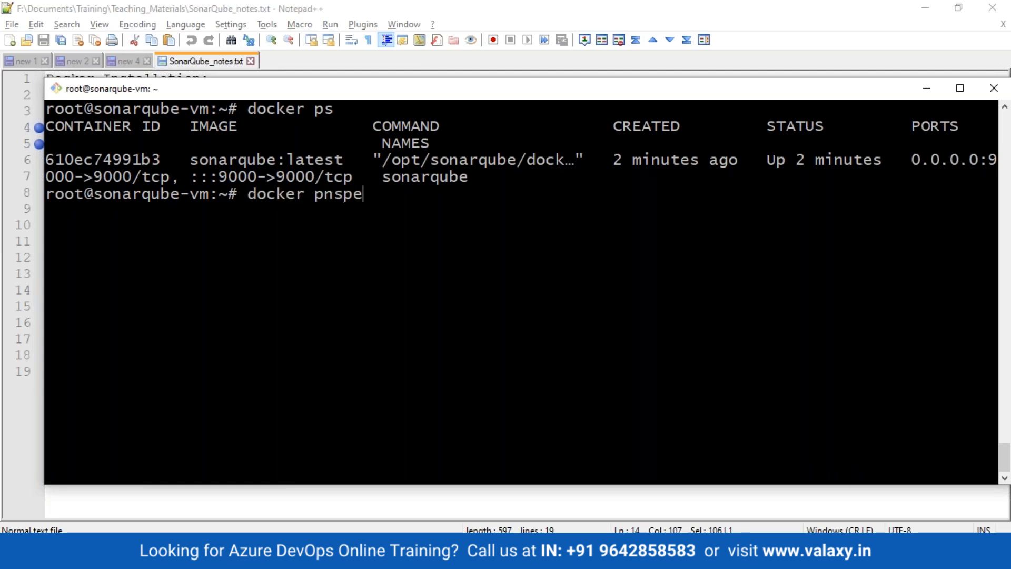
key("BackSpace")
key("BackSpace")
key("BackSpace")
key("BackSpace")
key("BackSpace")
type("inspect 610")
key("Return")
type("0")
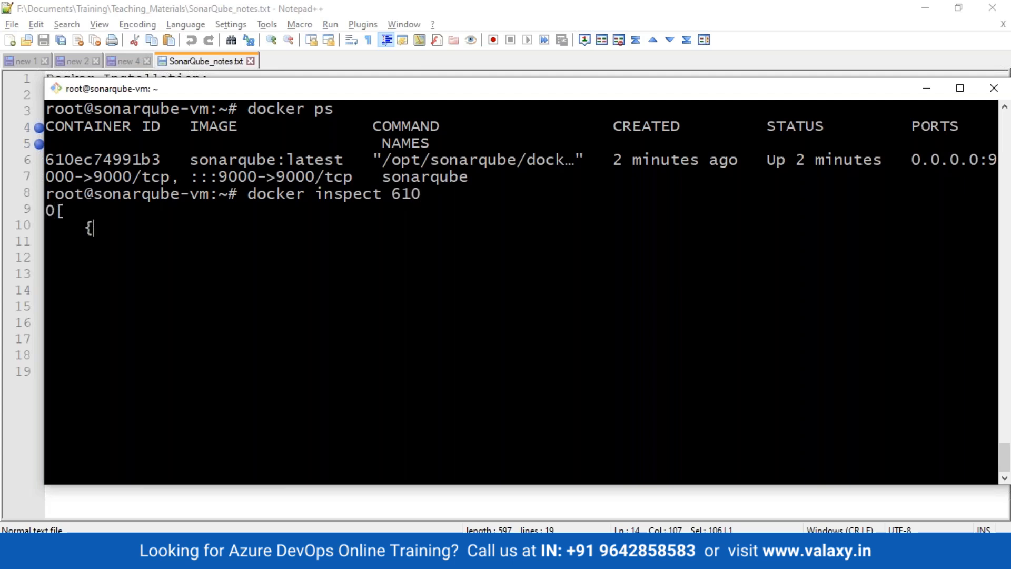
key("BackSpace")
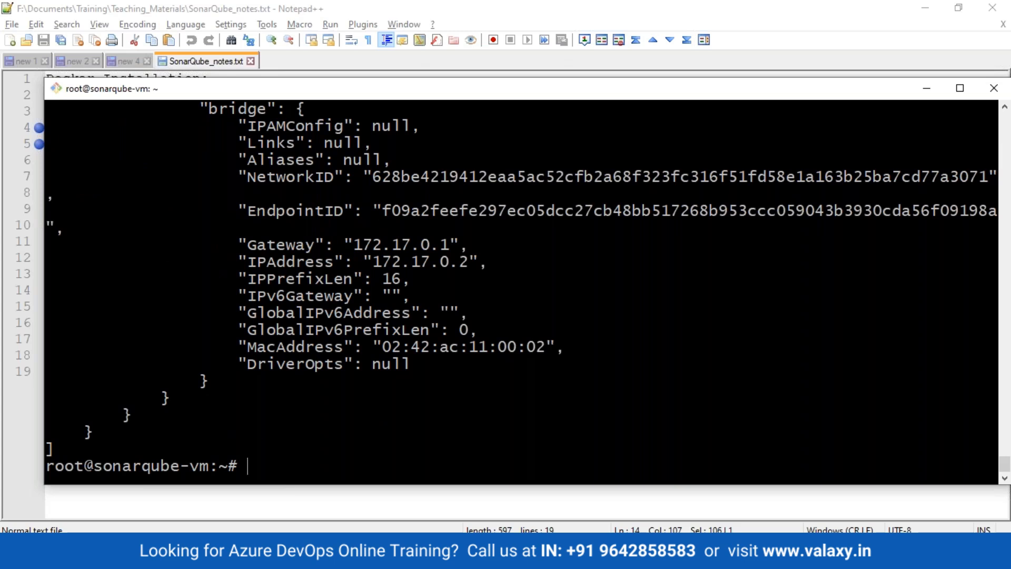
key("ctrl+l")
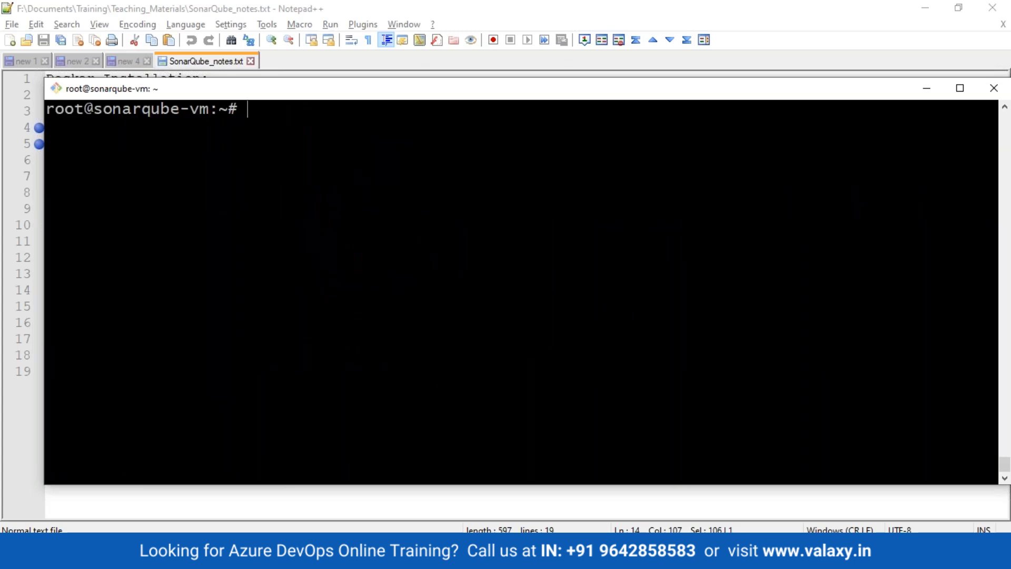
Step: Try to display the SonarQube container's log with docker log 610
type("docker inspect 610")
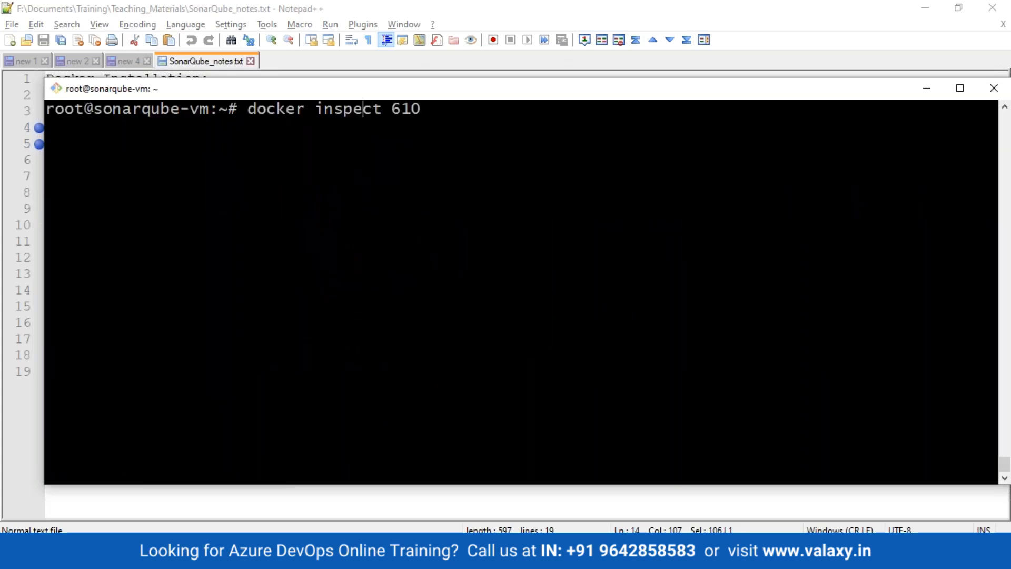
key("BackSpace")
key("BackSpace")
key("BackSpace")
key("BackSpace")
key("BackSpace")
key("BackSpace")
key("BackSpace")
type("lo")
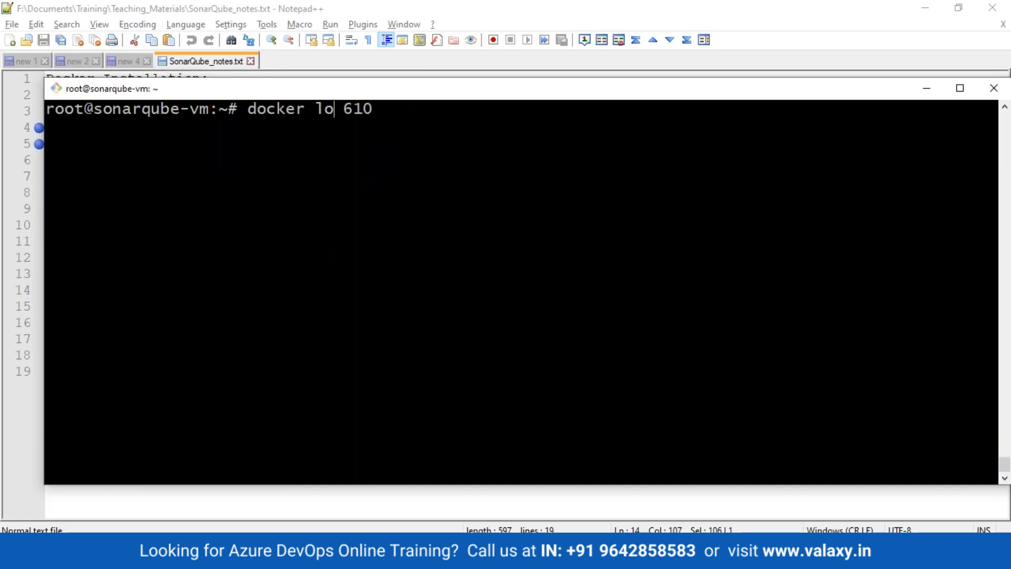
type("g")
key("Return")
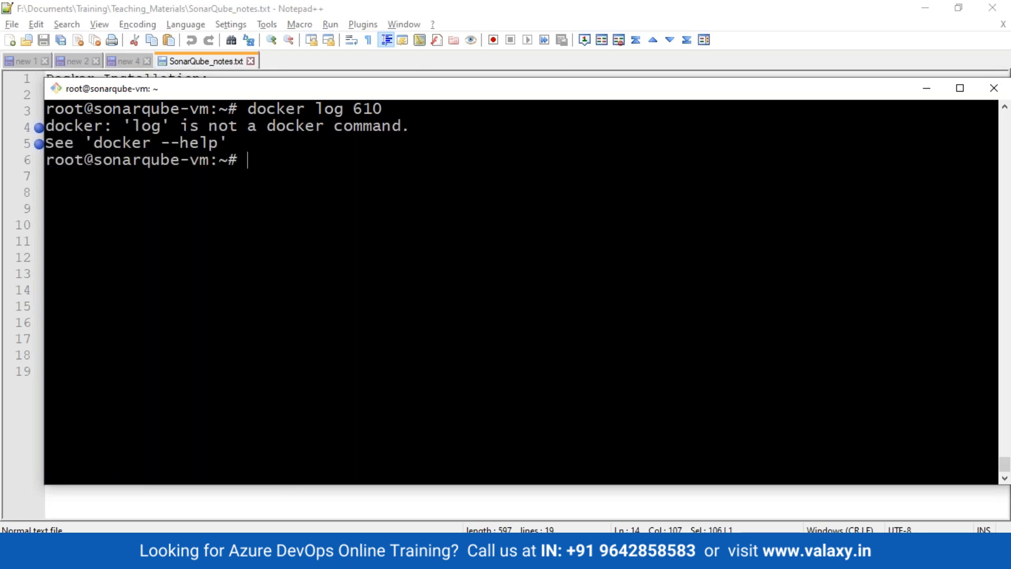
Step: Show the SonarQube container's log with docker logs 610, check its last startup lines and clear the terminal
key("Up")
key("Left")
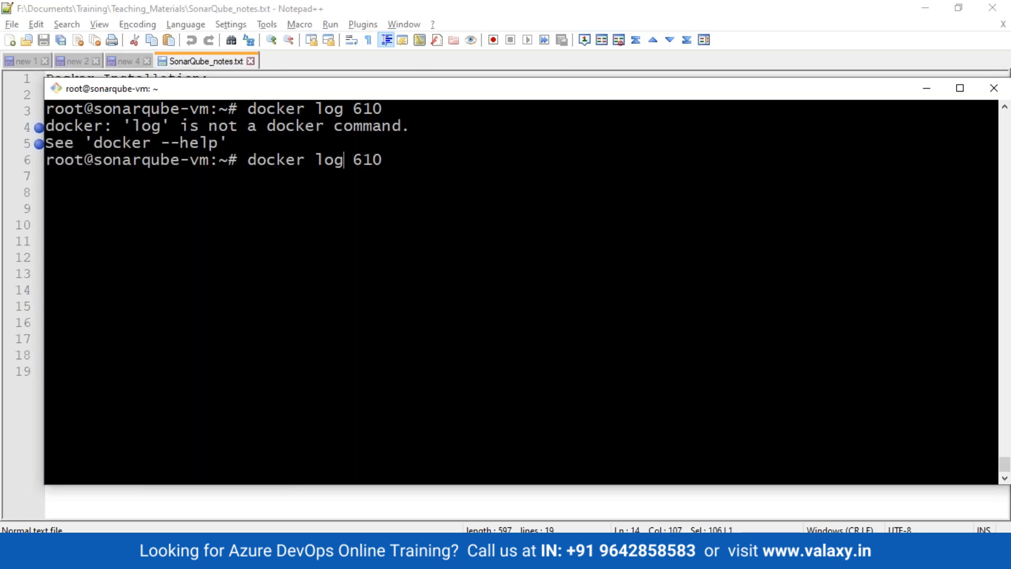
type("s")
key("Return")
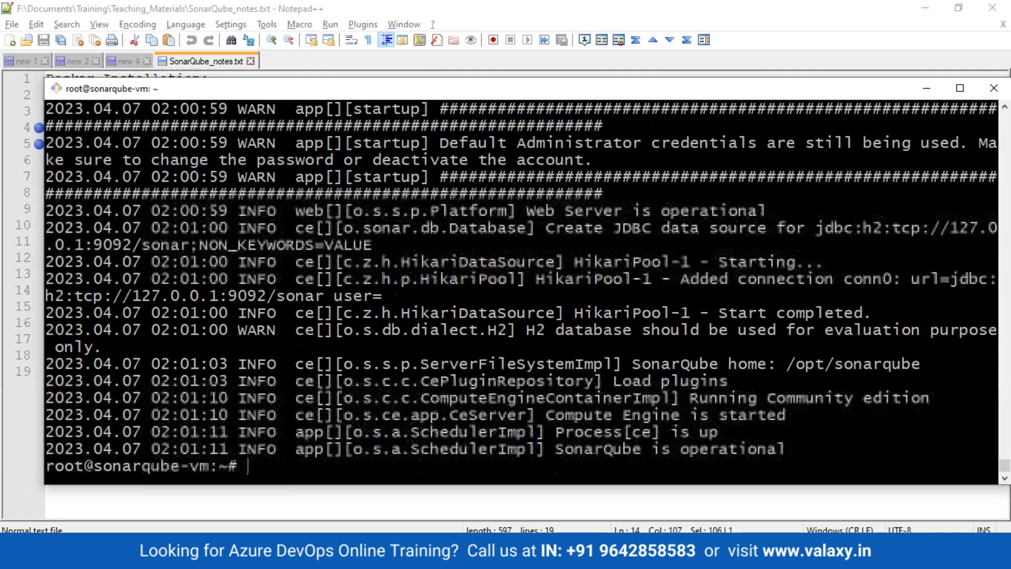
left_click_drag(556, 449, 780, 443)
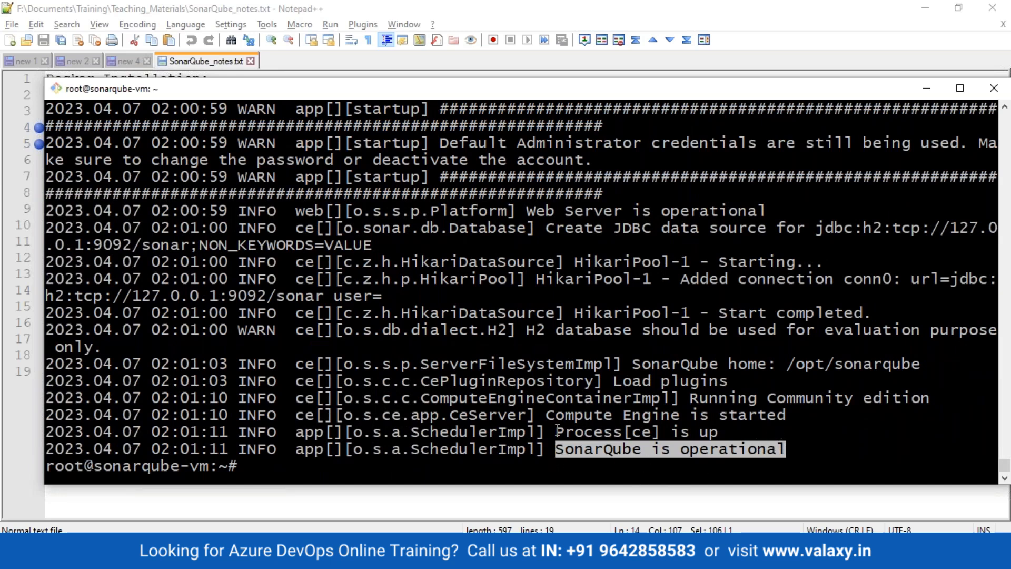
left_click_drag(543, 417, 798, 413)
left_click_drag(551, 448, 801, 449)
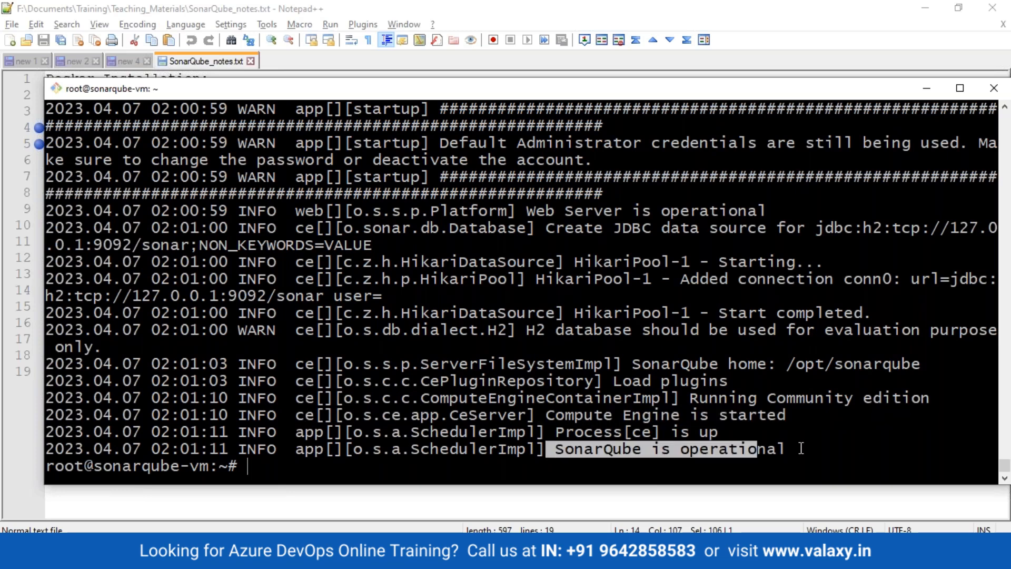
left_click(723, 397)
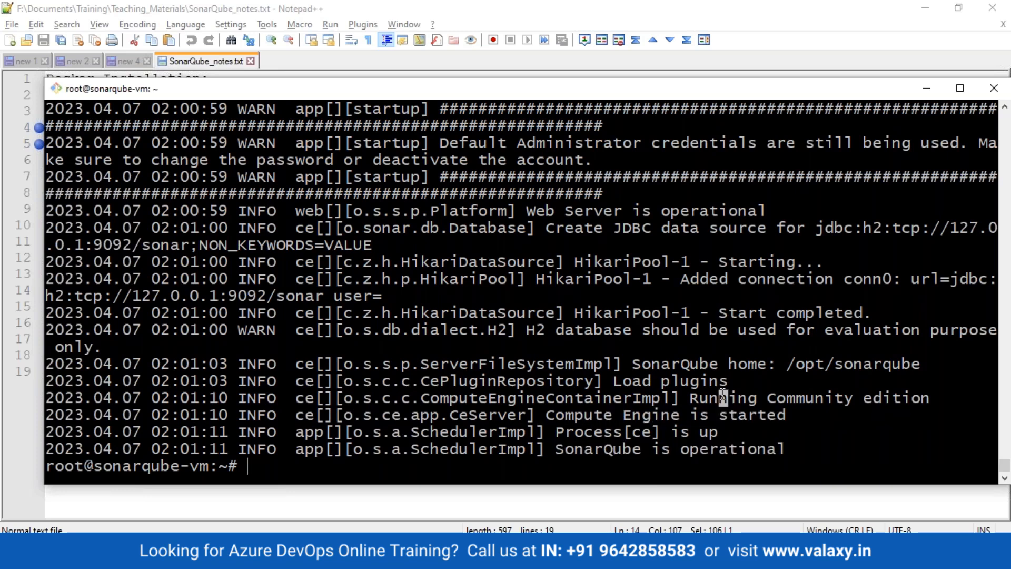
key("ctrl+l")
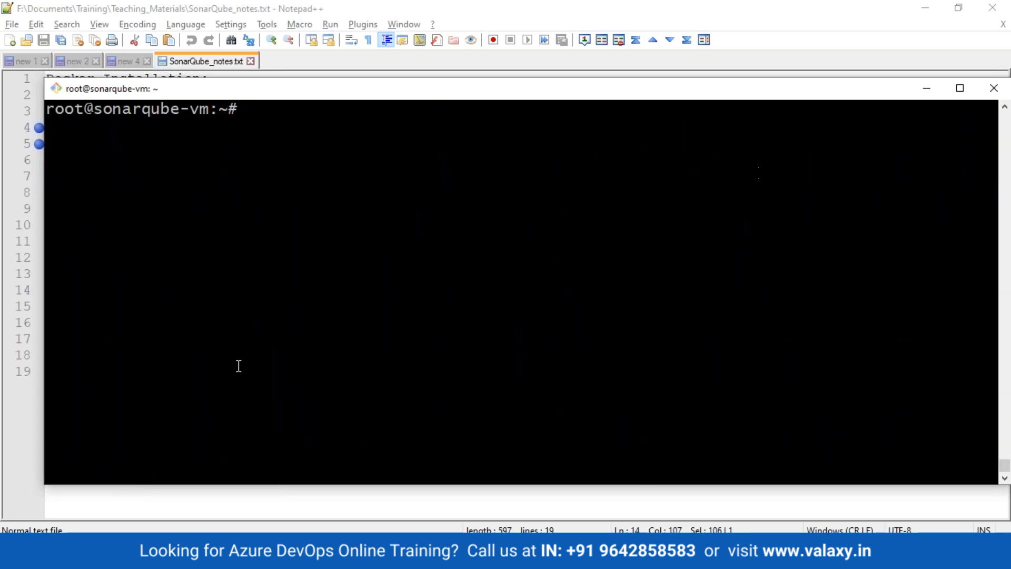
Step: Minimize the terminal, switch to the Azure portal and copy the public IP address from the sonarqube-vm overview
left_click(927, 89)
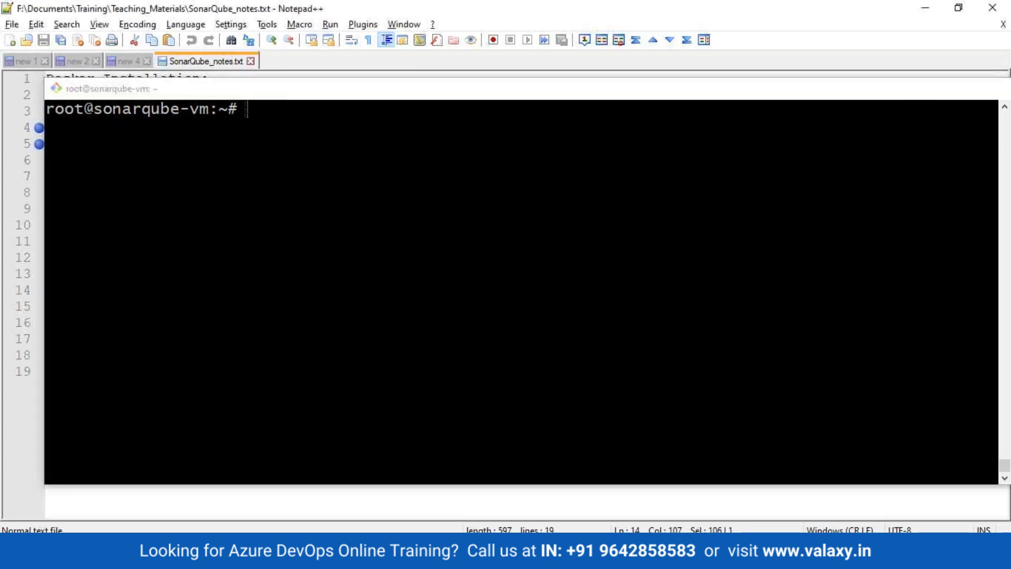
key("alt+Tab")
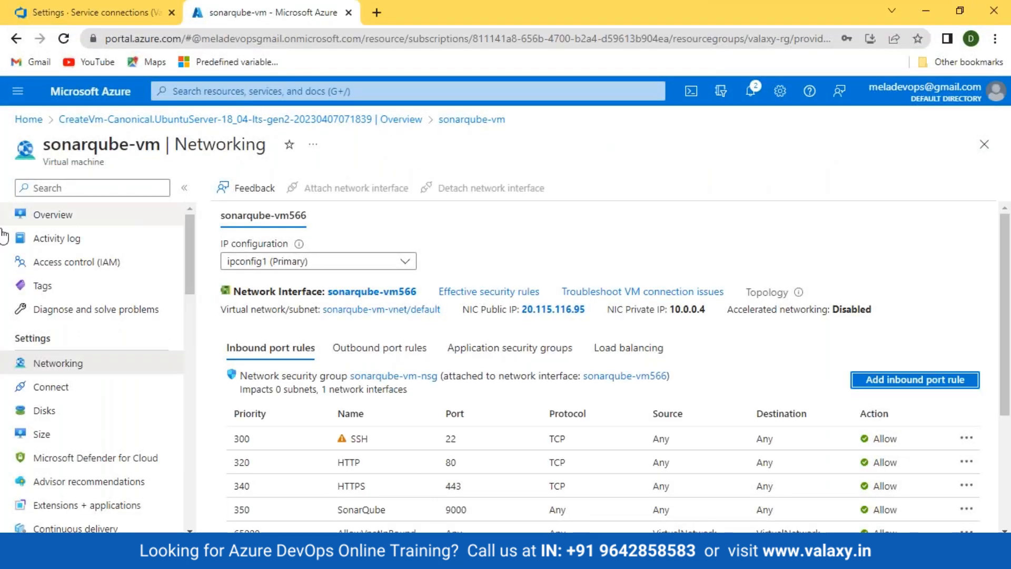
left_click(46, 216)
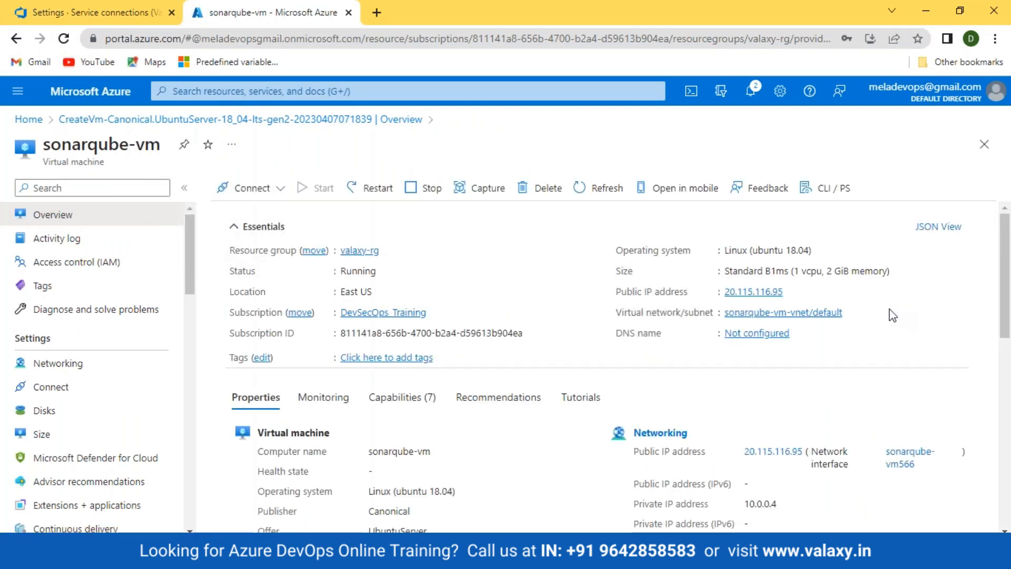
left_click(792, 292)
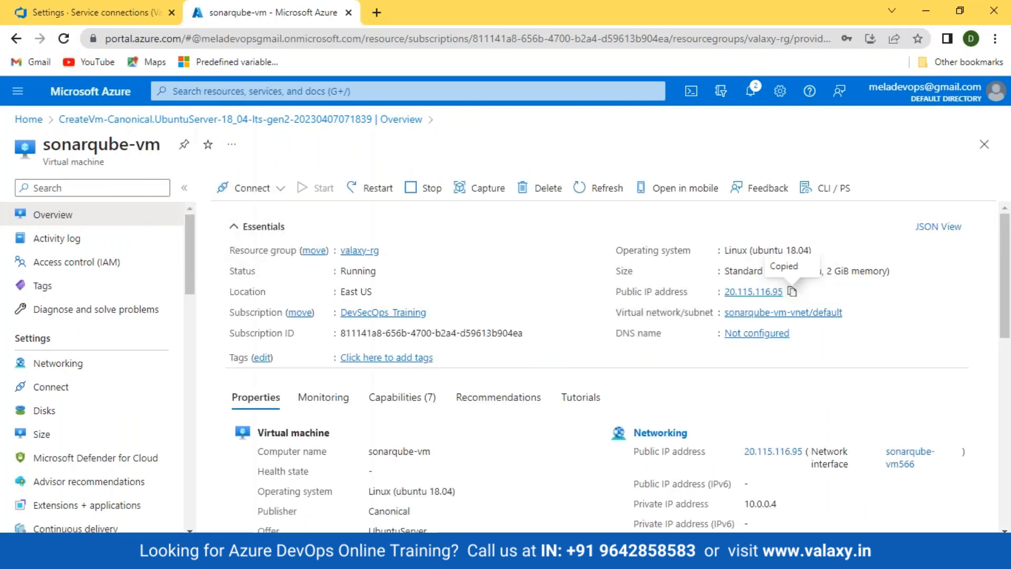
double_click(367, 18)
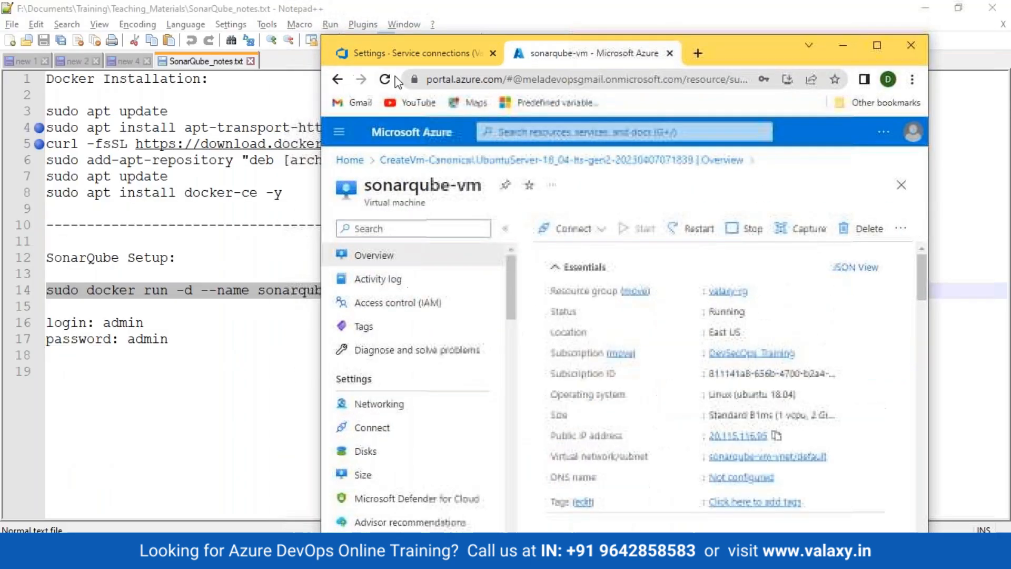
left_click_drag(757, 59, 598, 124)
key("ctrl+t")
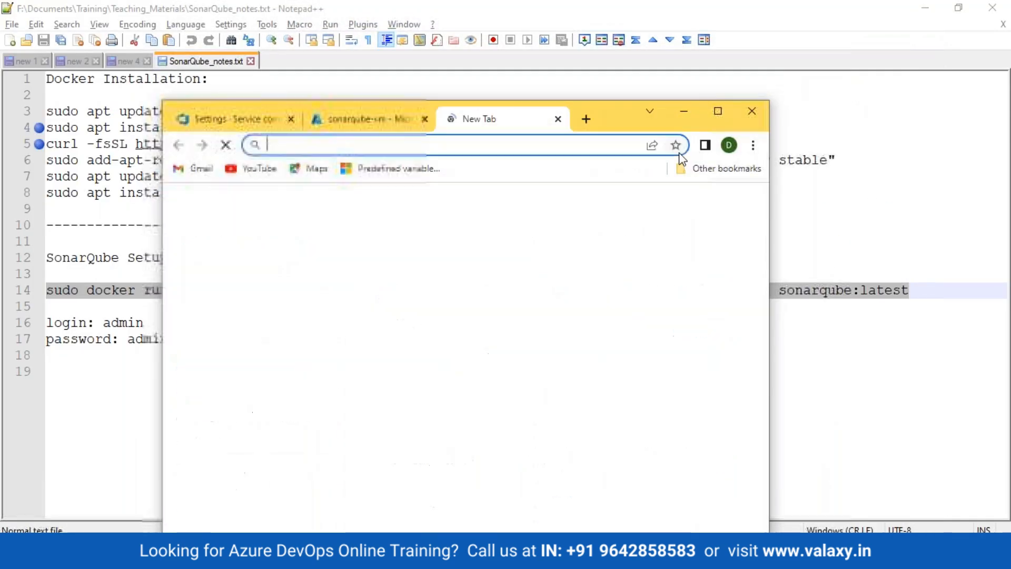
left_click(717, 114)
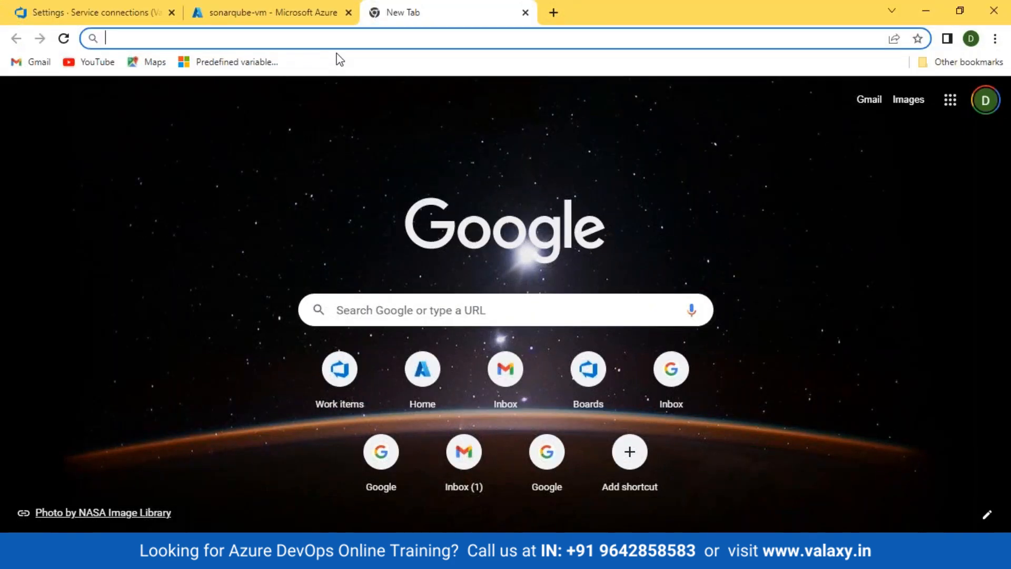
type("http")
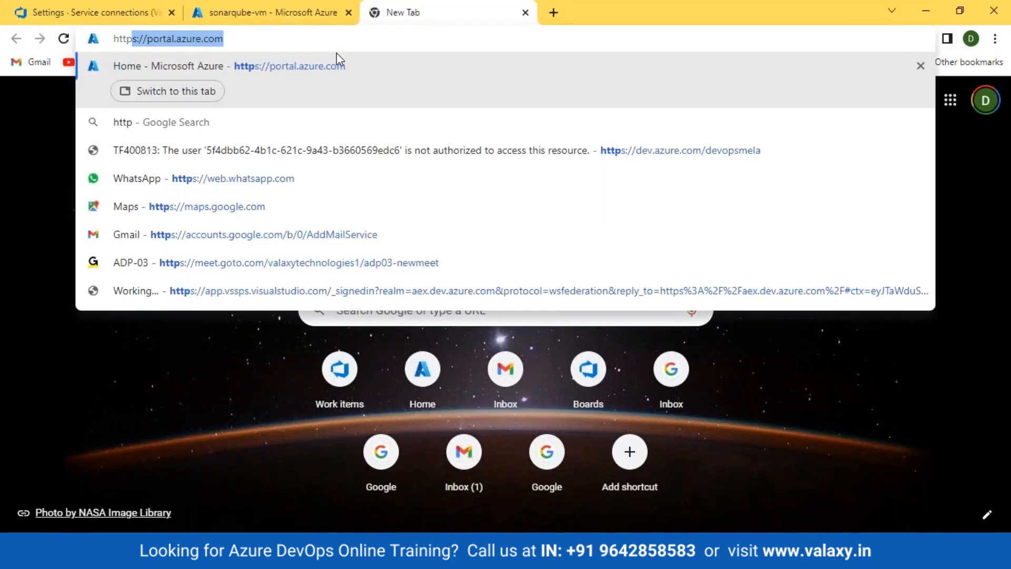
type("://")
key("ctrl+v")
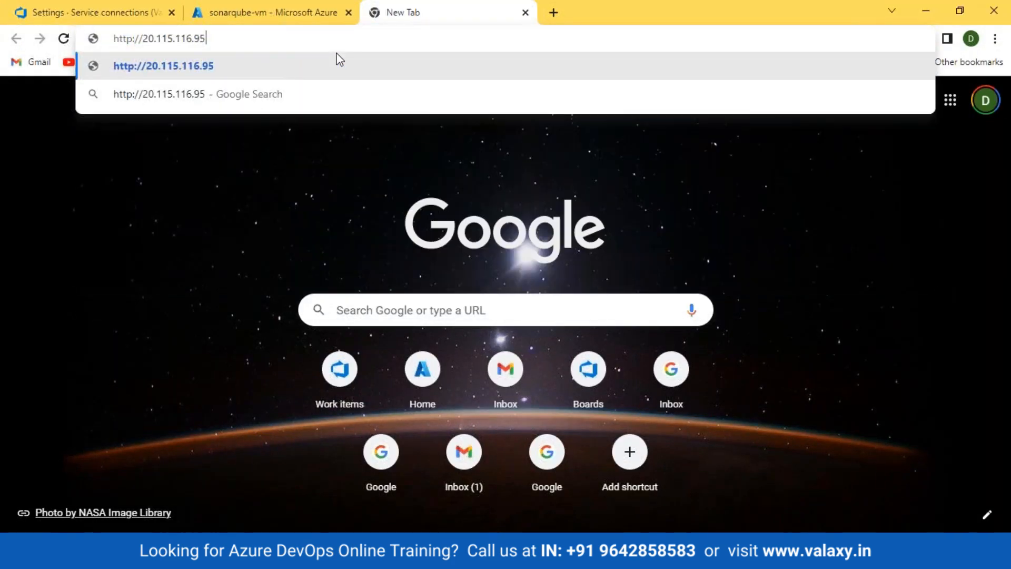
type(":9000")
key("Return")
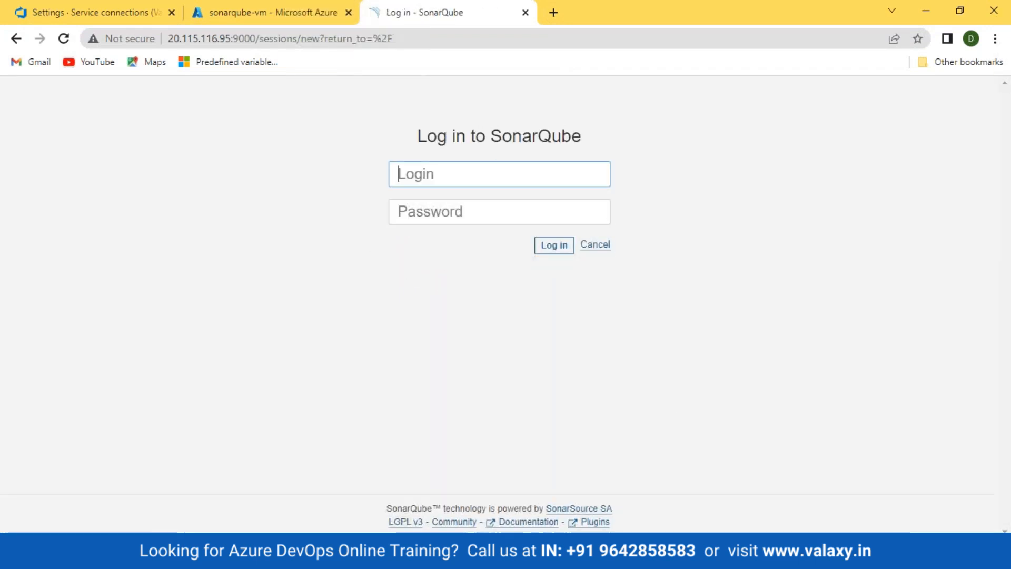
Step: Log in to SonarQube as admin with the account password from the notes and dismiss the browser's password warning
key("alt+Tab")
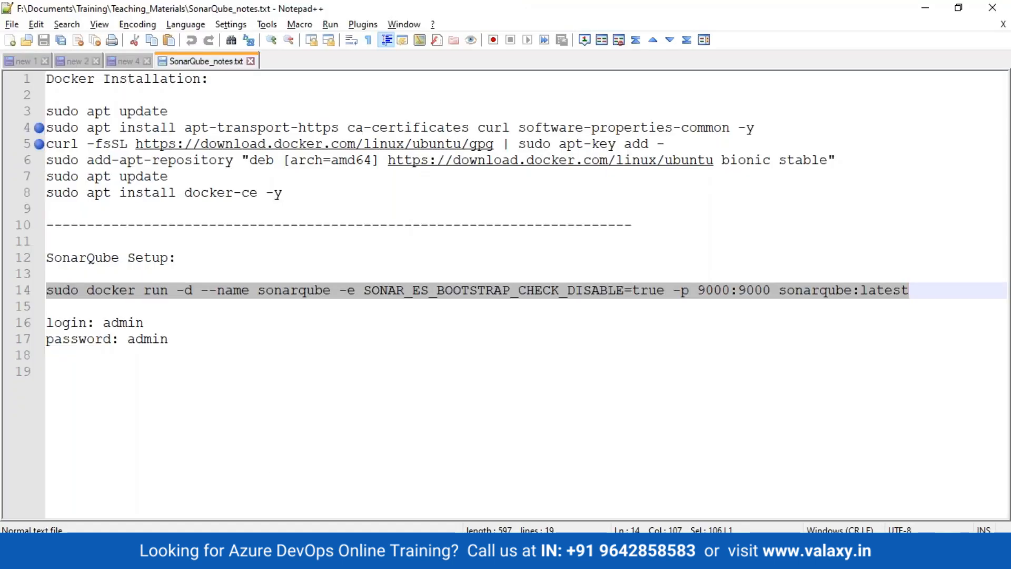
key("alt+Tab")
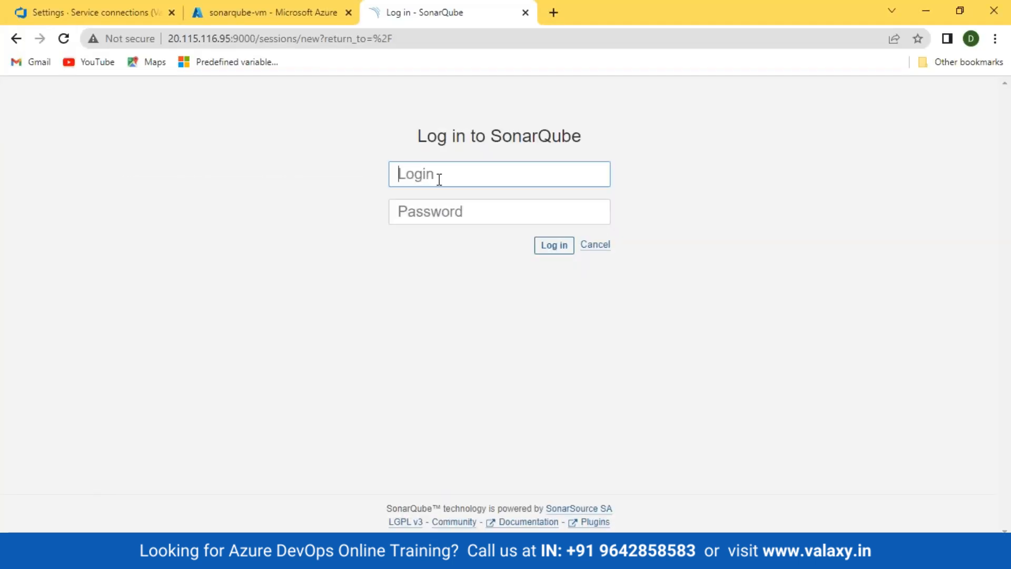
key("Tab")
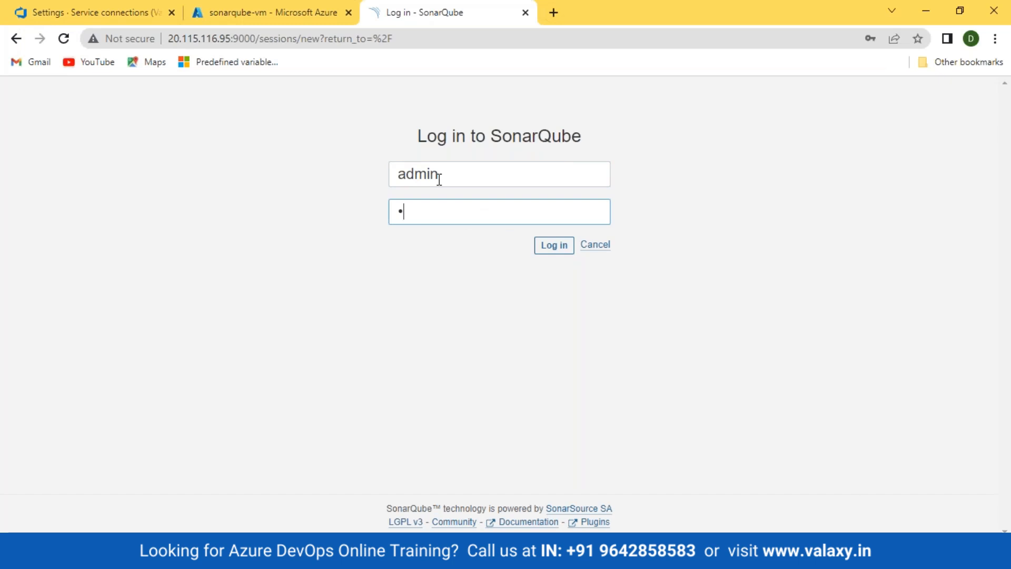
key("Return")
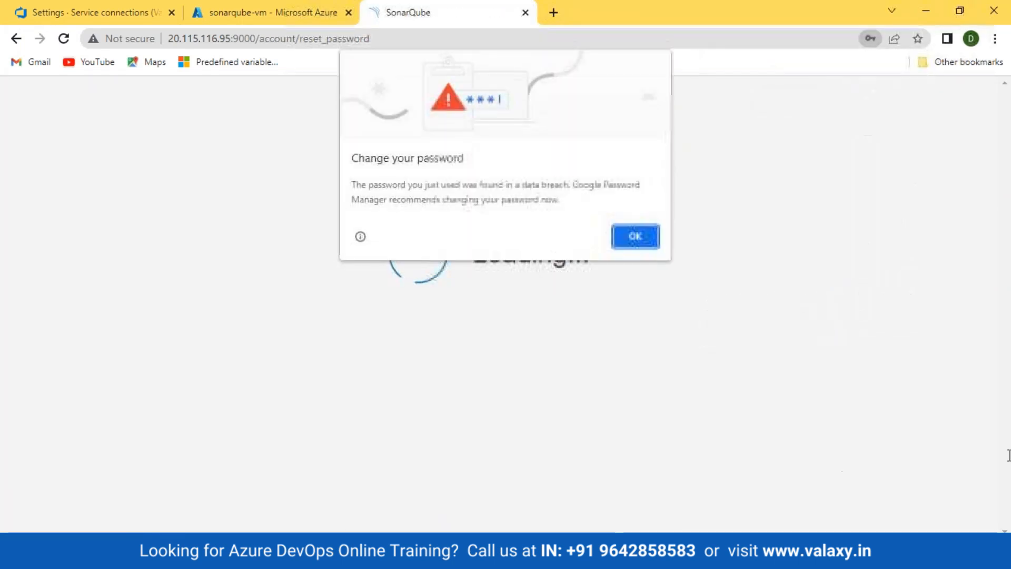
left_click(635, 238)
left_click(909, 251)
Step: Update the SonarQube account password by entering the old password, then the new password and its confirmation
left_click(498, 346)
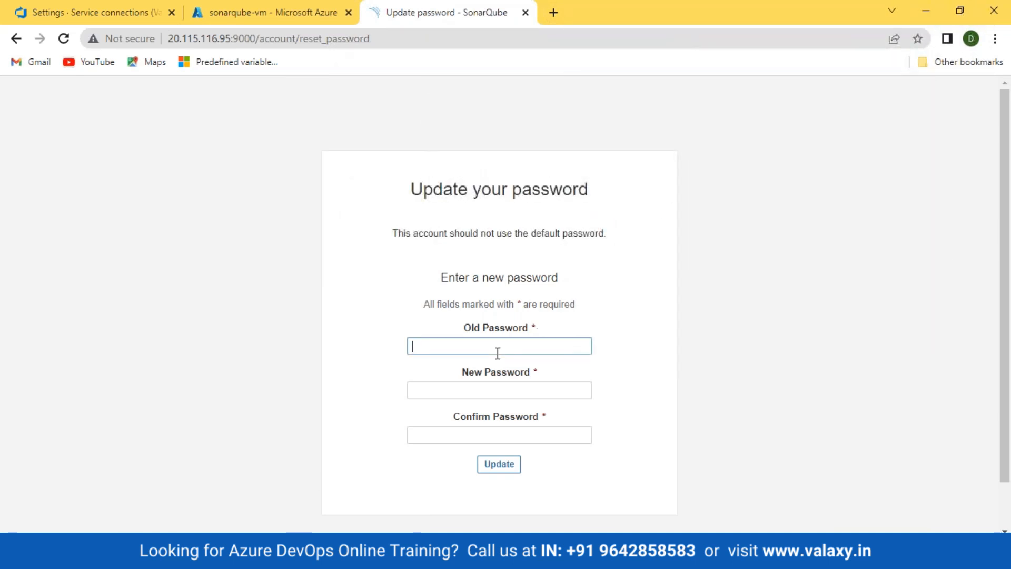
key("Tab")
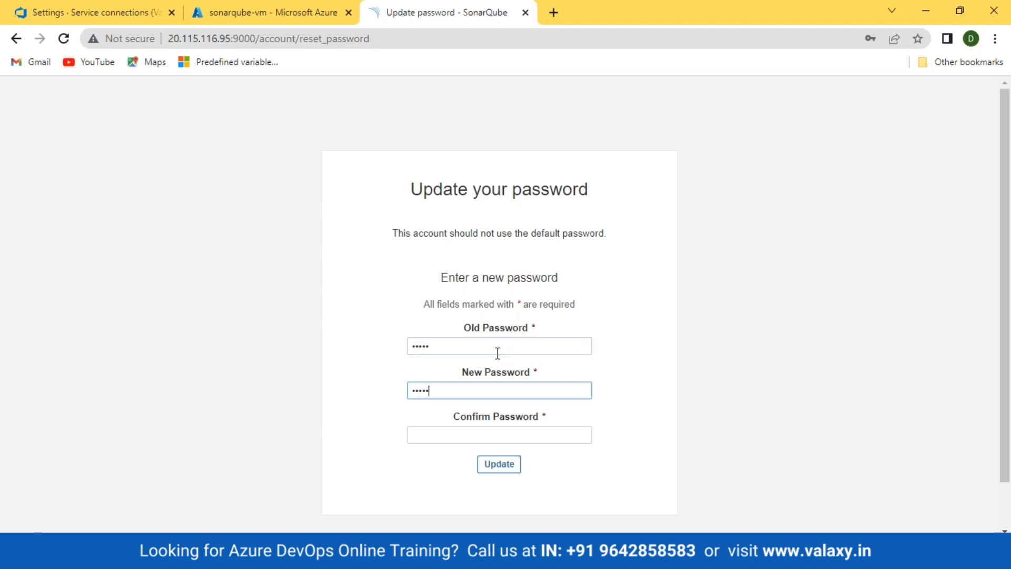
key("Tab")
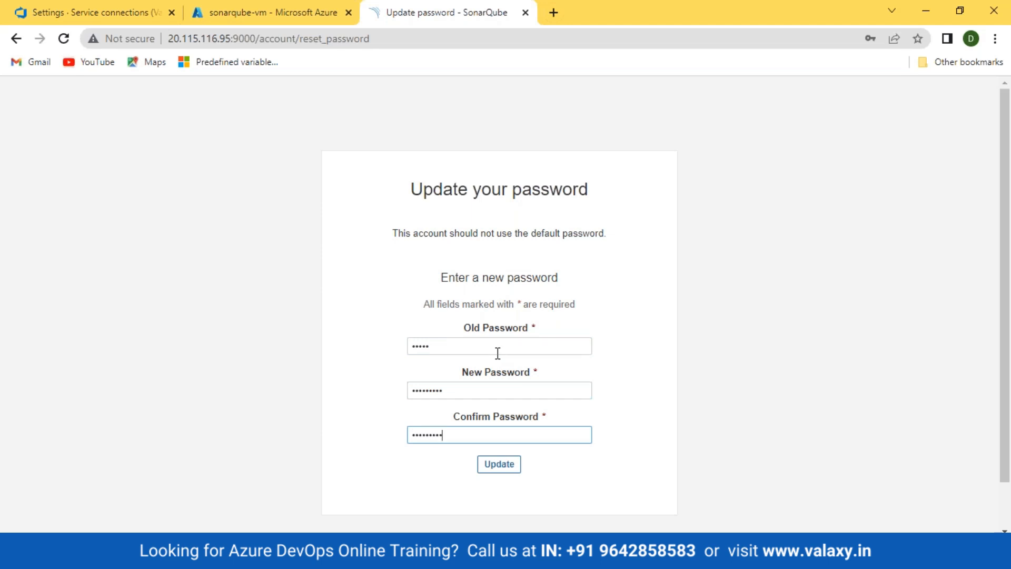
key("Return")
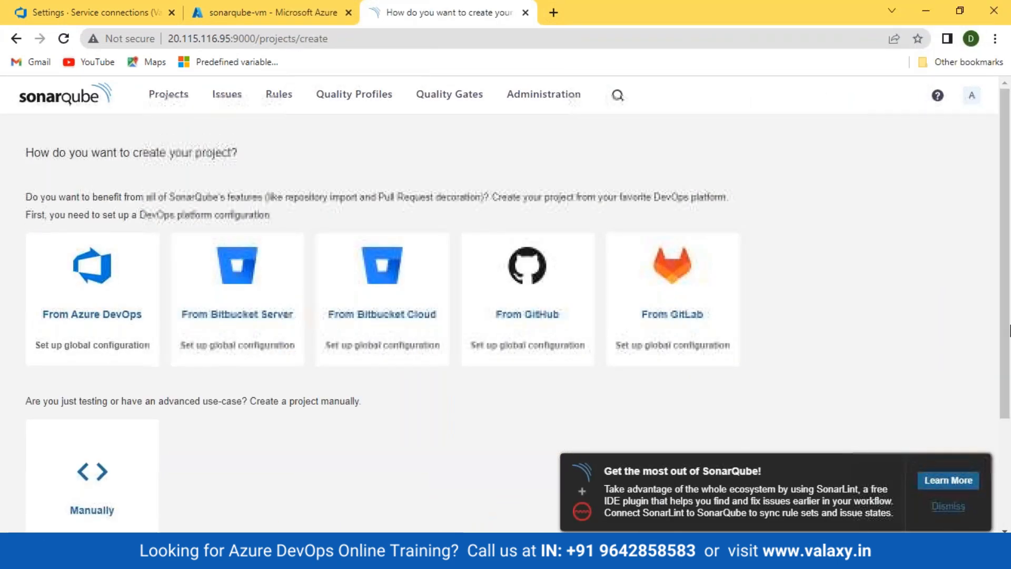
Step: Dismiss the SonarLint notice, review the project creation options and start a configuration for importing projects from Azure DevOps
left_click(949, 506)
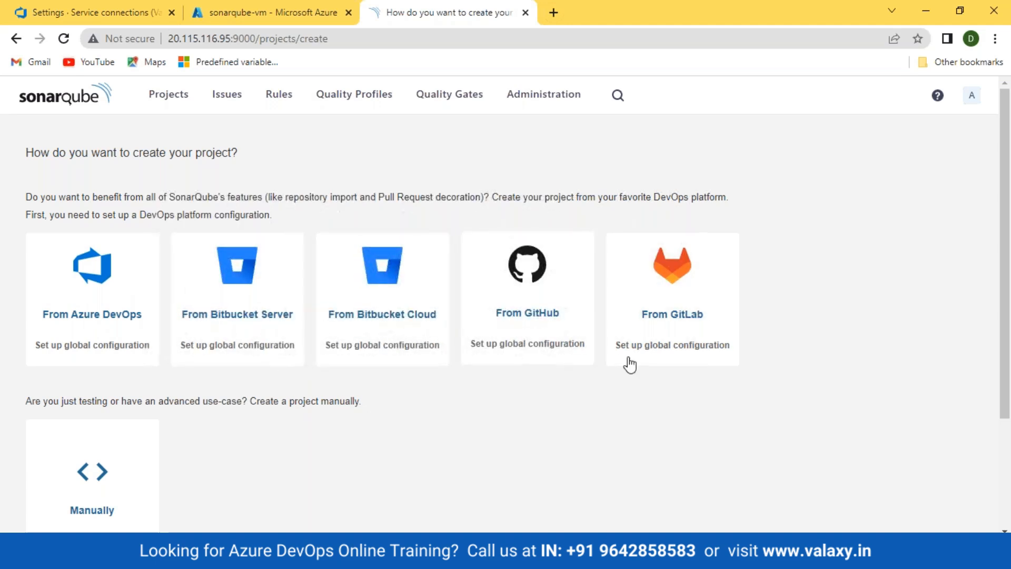
scroll(655, 400, "down", 3)
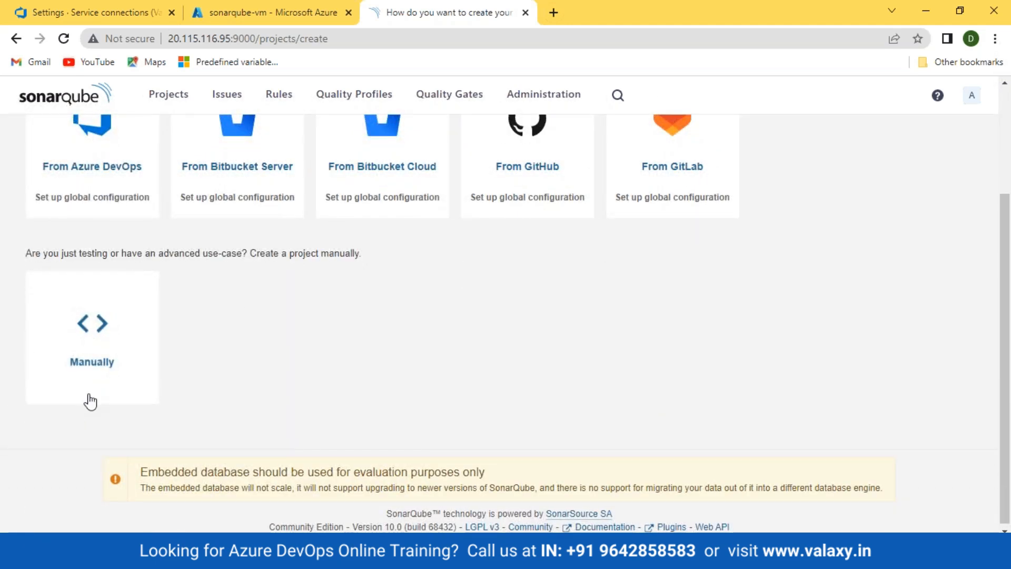
scroll(100, 392, "up", 3)
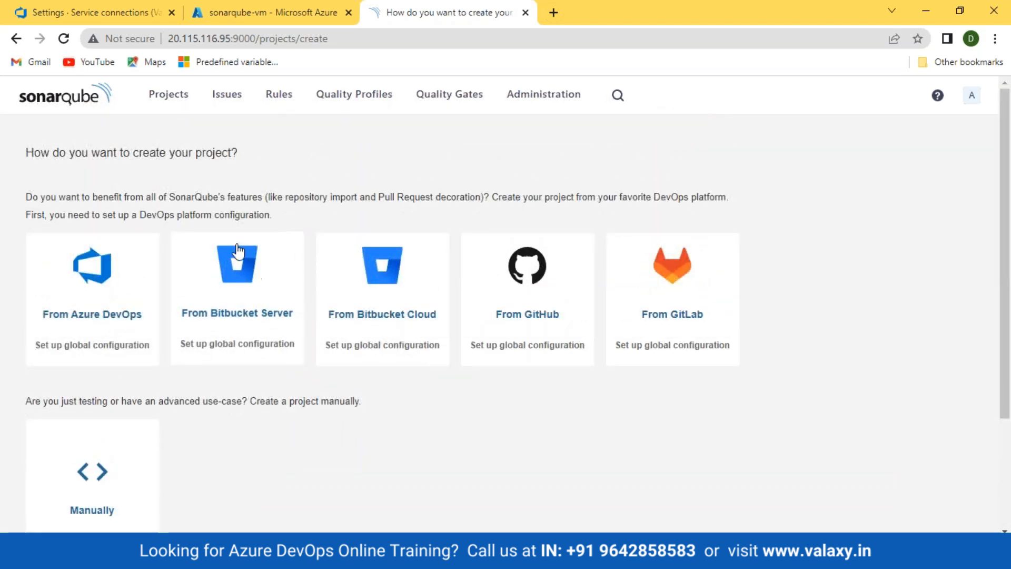
left_click(84, 270)
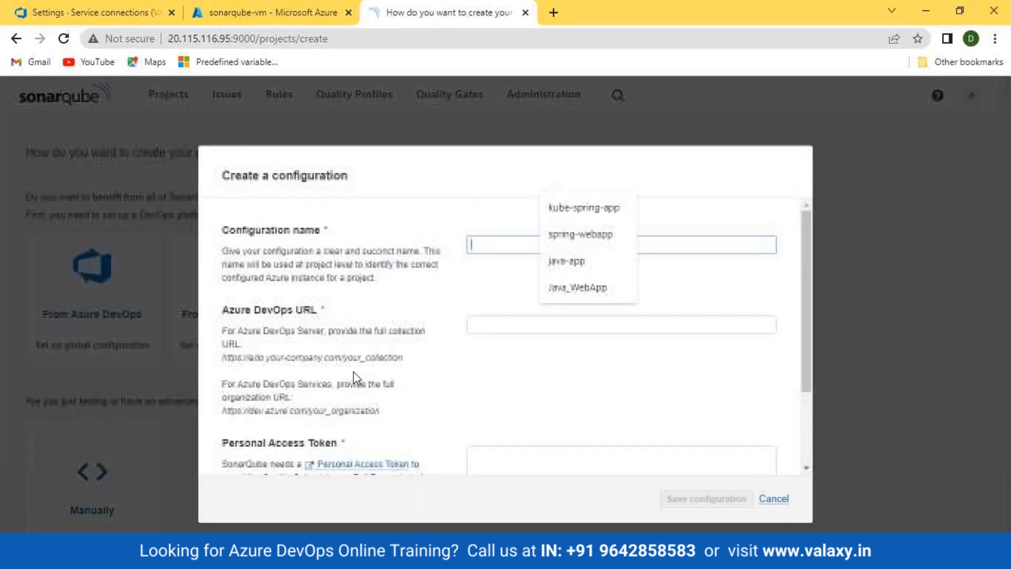
left_click_drag(220, 230, 384, 236)
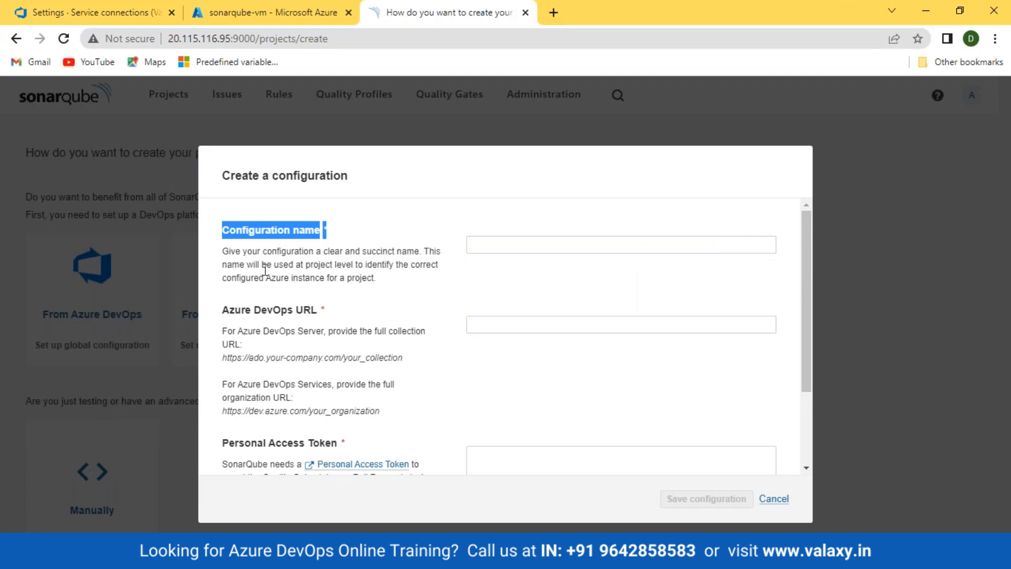
left_click(509, 242)
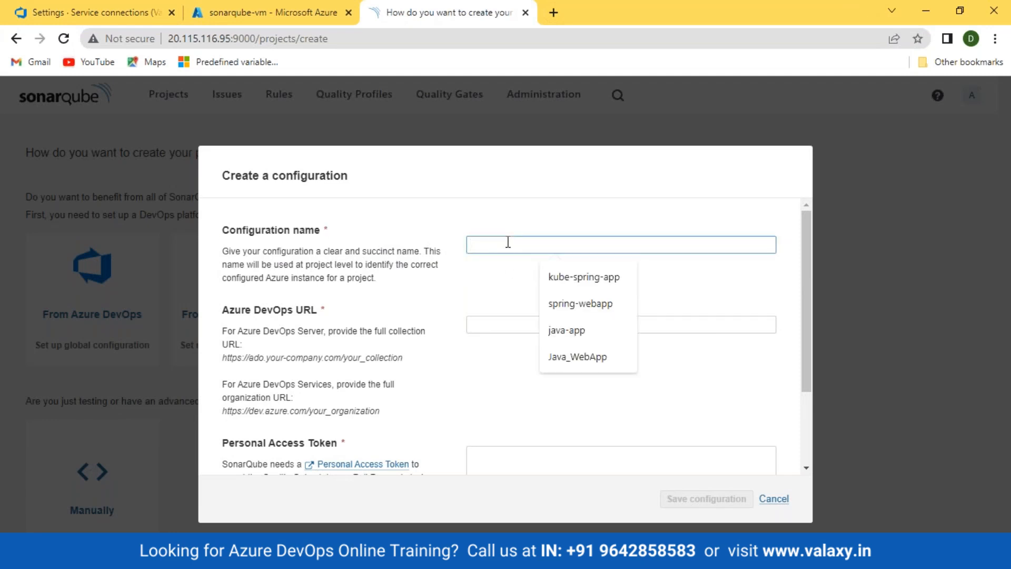
Step: Look up the repository name in the Azure DevOps project and name the SonarQube configuration Java-Springboot
left_click(52, 12)
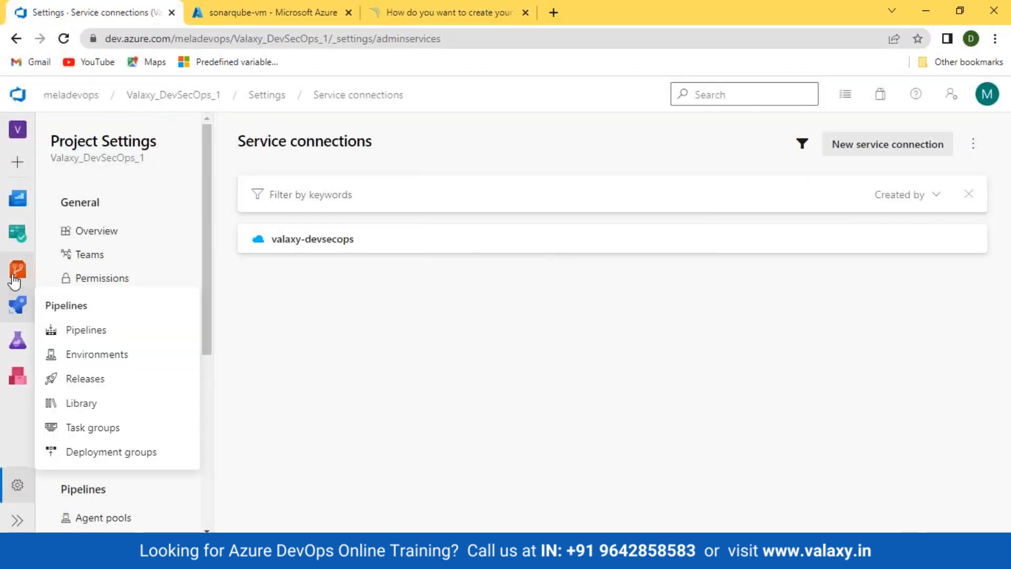
left_click(14, 277)
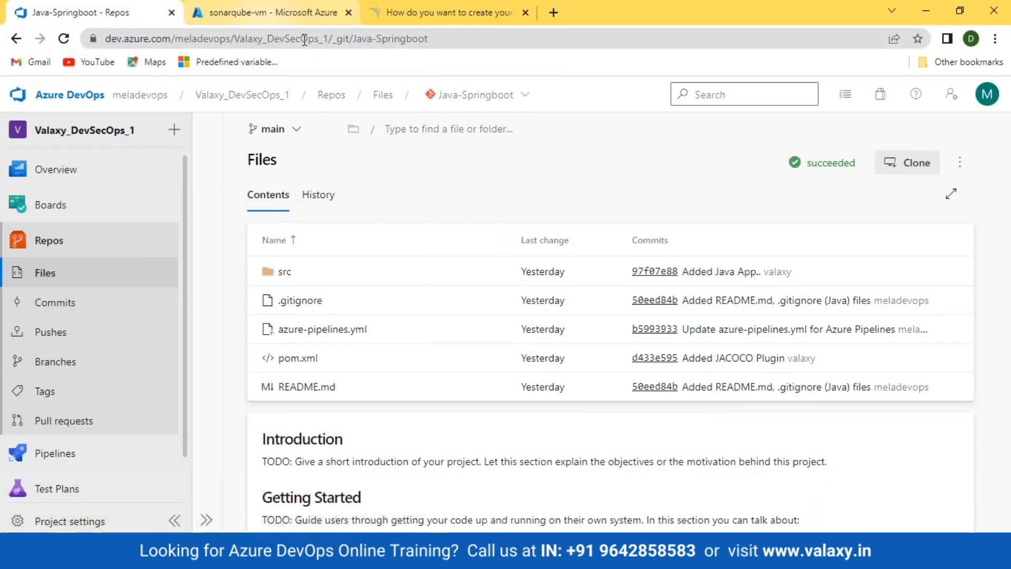
left_click(471, 97)
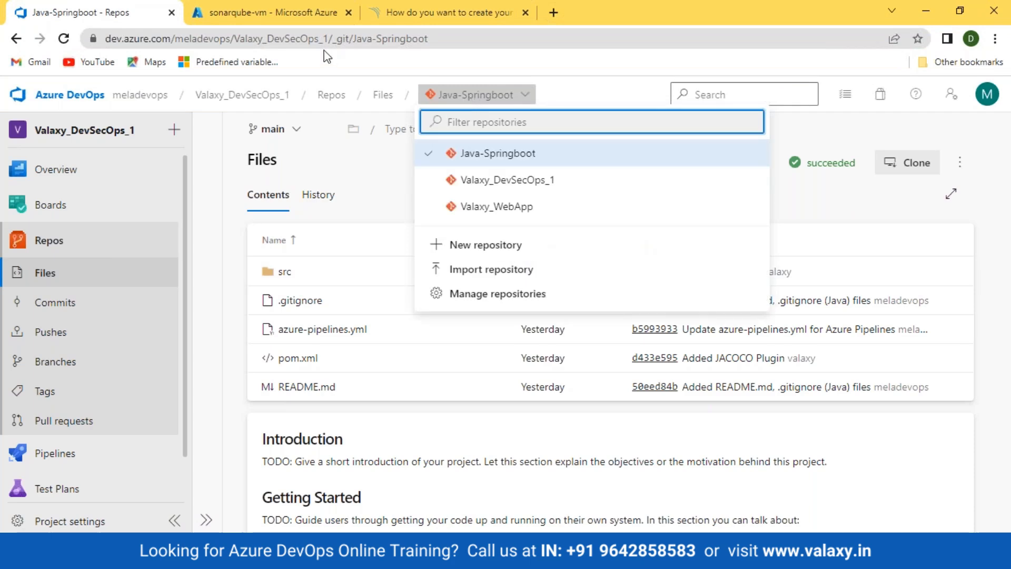
left_click(257, 21)
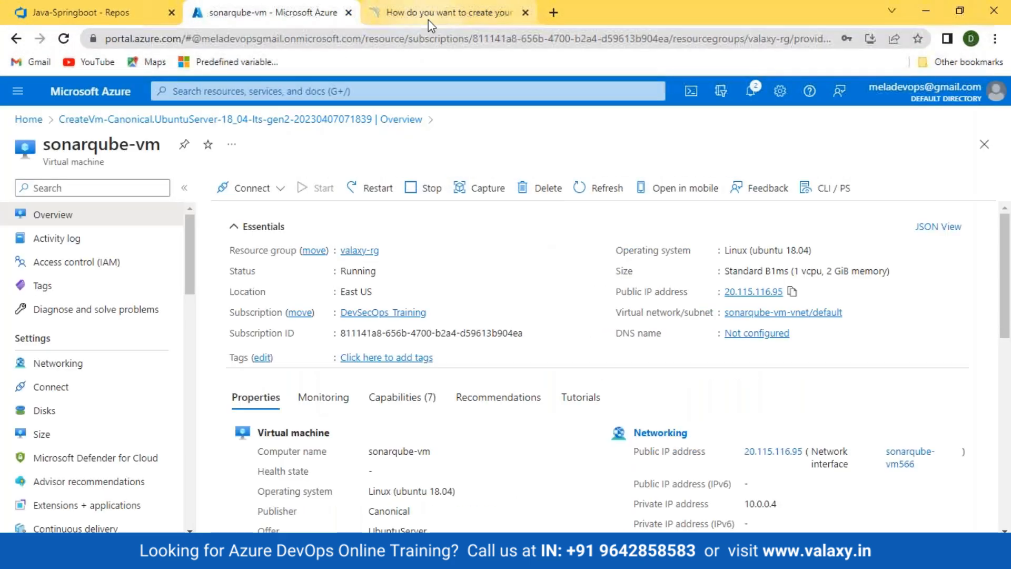
left_click(429, 20)
type("Java")
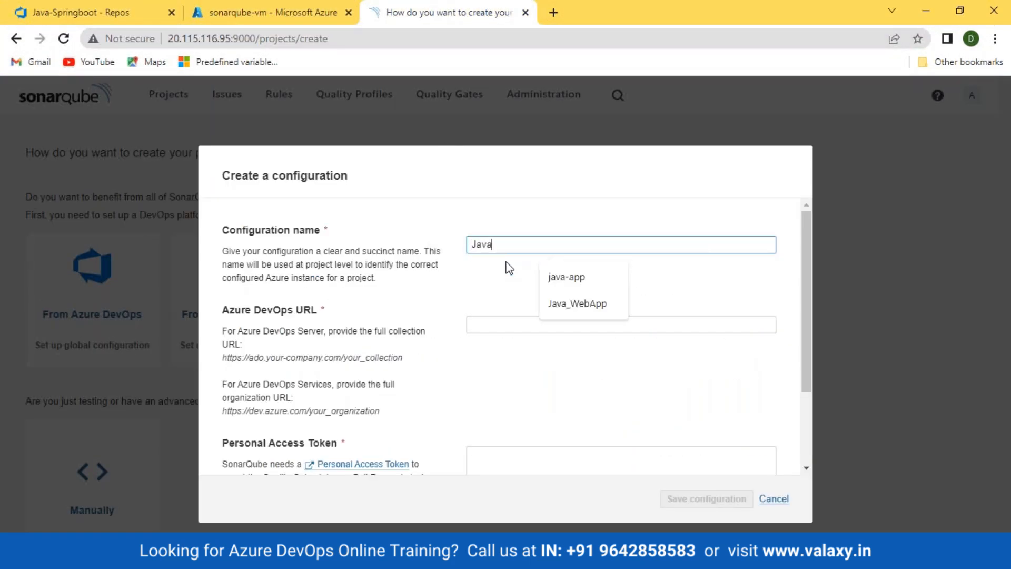
type("-Springboot")
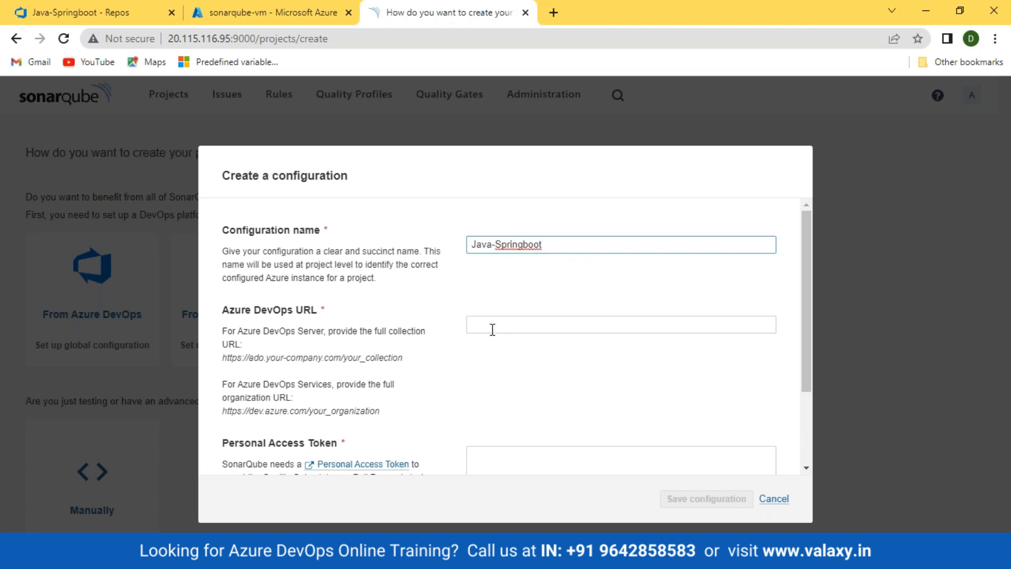
left_click(492, 329)
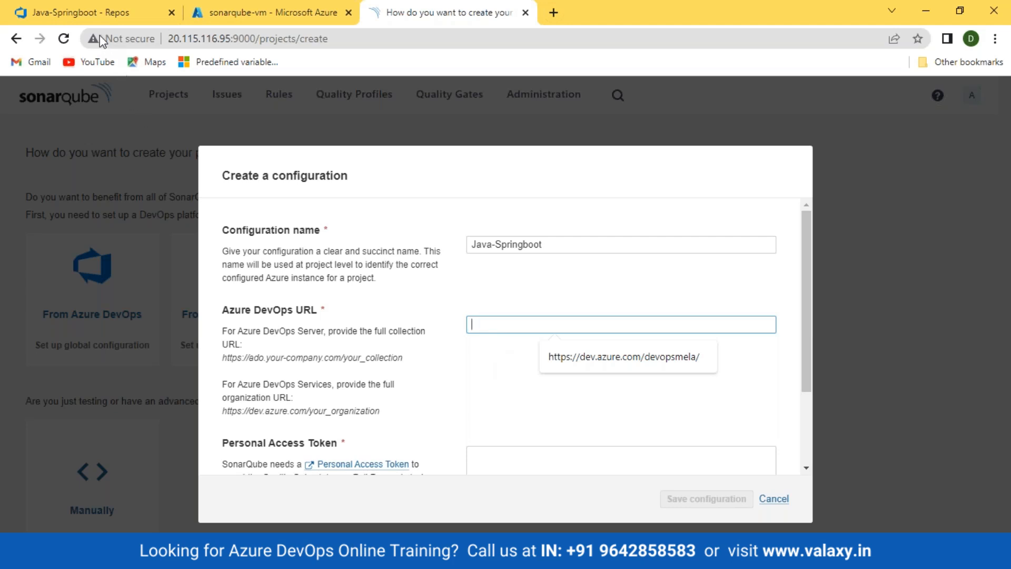
left_click(79, 12)
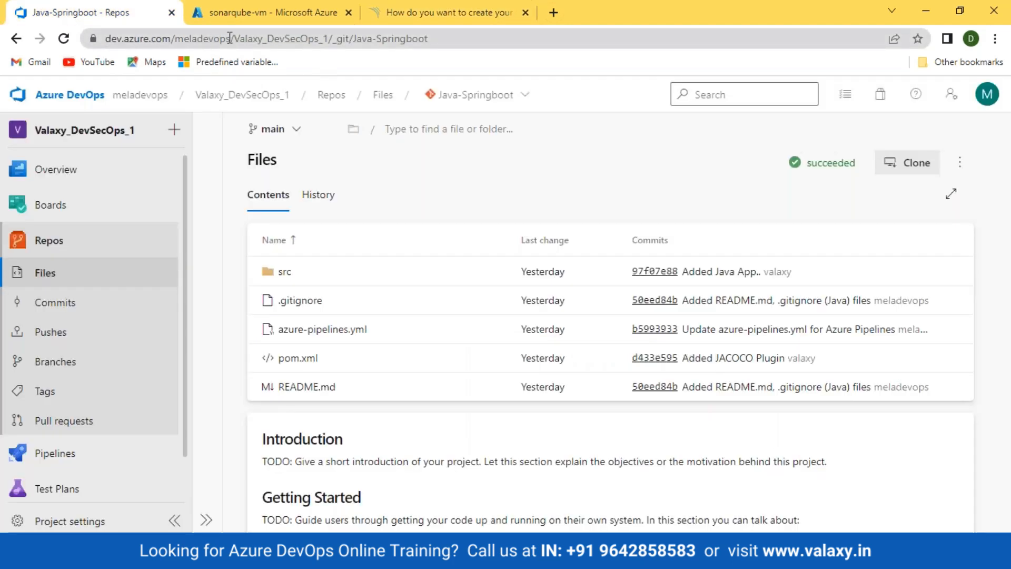
left_click_drag(235, 38, 104, 39)
key("ctrl+c")
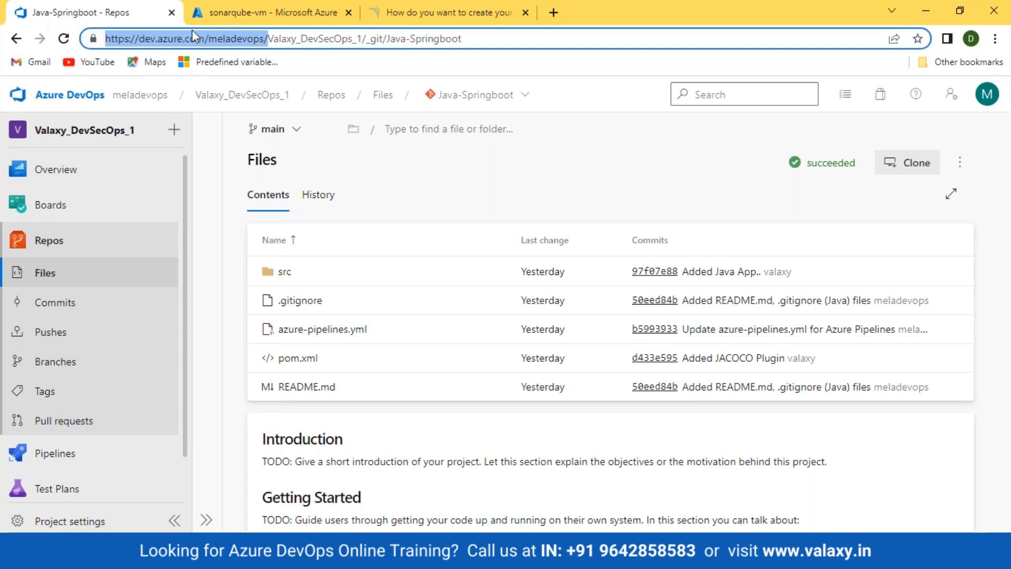
left_click(394, 16)
key("ctrl+v")
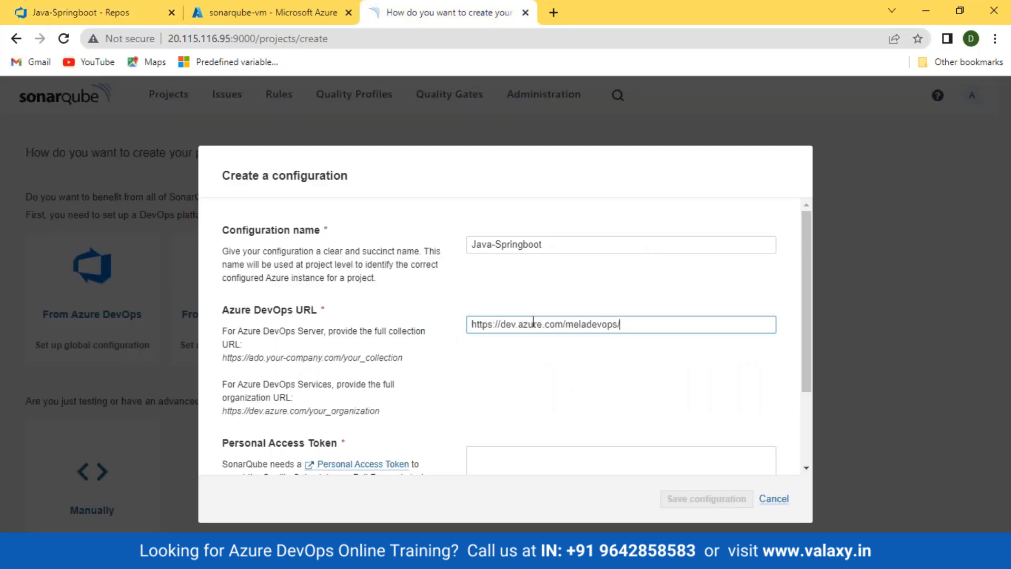
Step: Review the configuration's token requirement and open the personal access tokens page in the Azure DevOps user settings
scroll(545, 354, "down", 2)
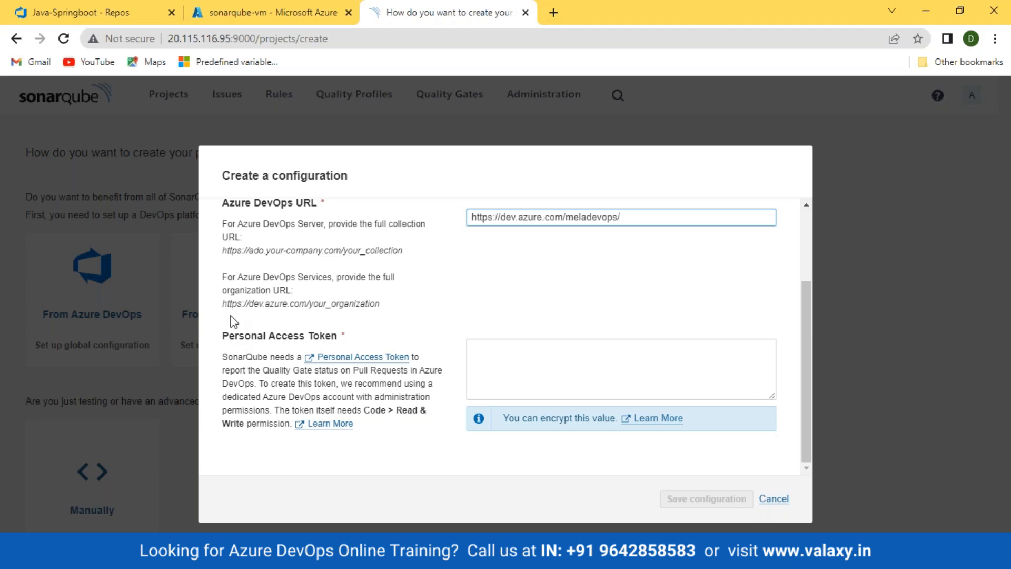
left_click(87, 12)
left_click_drag(267, 39, 108, 38)
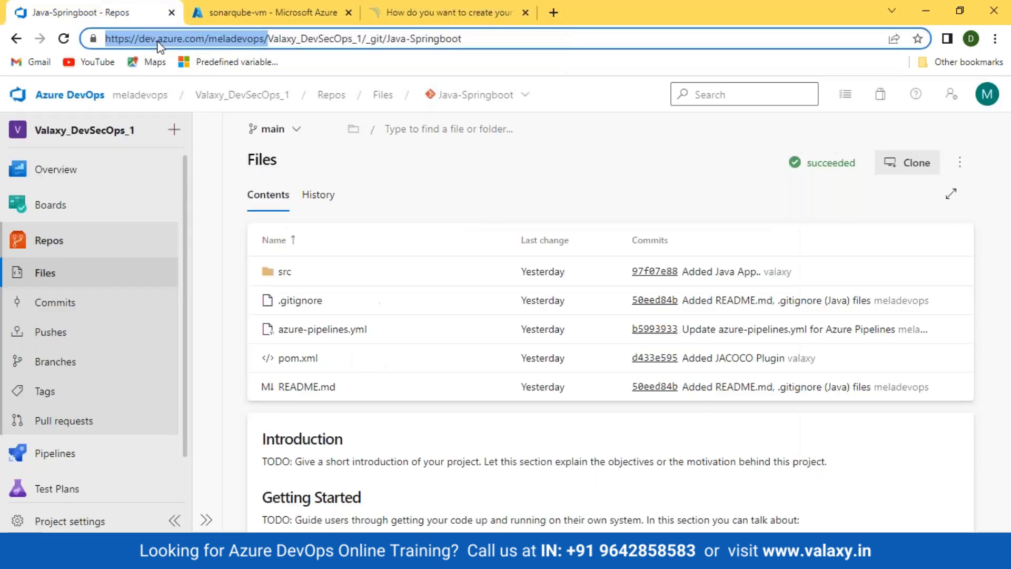
left_click(957, 104)
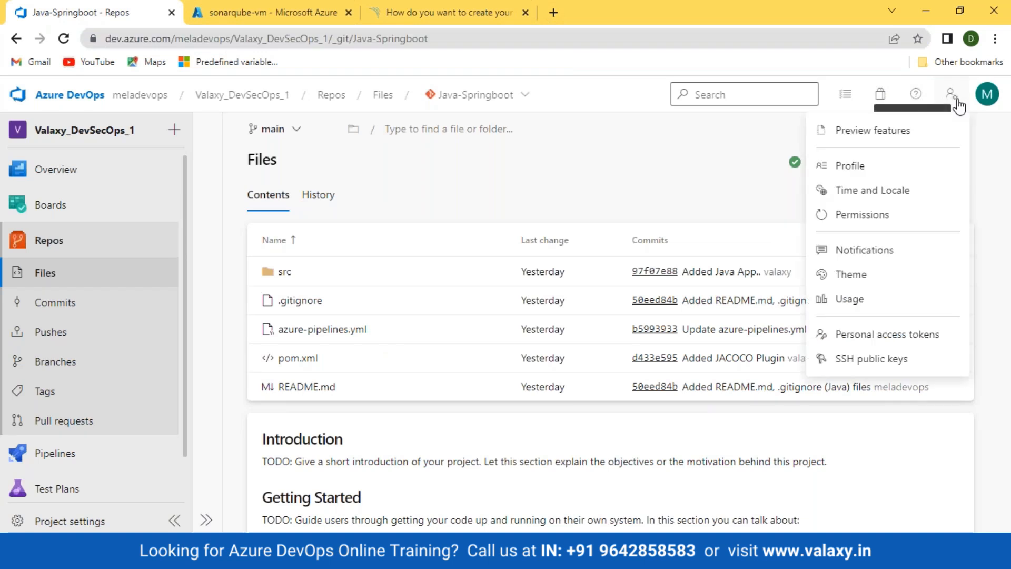
left_click(876, 334)
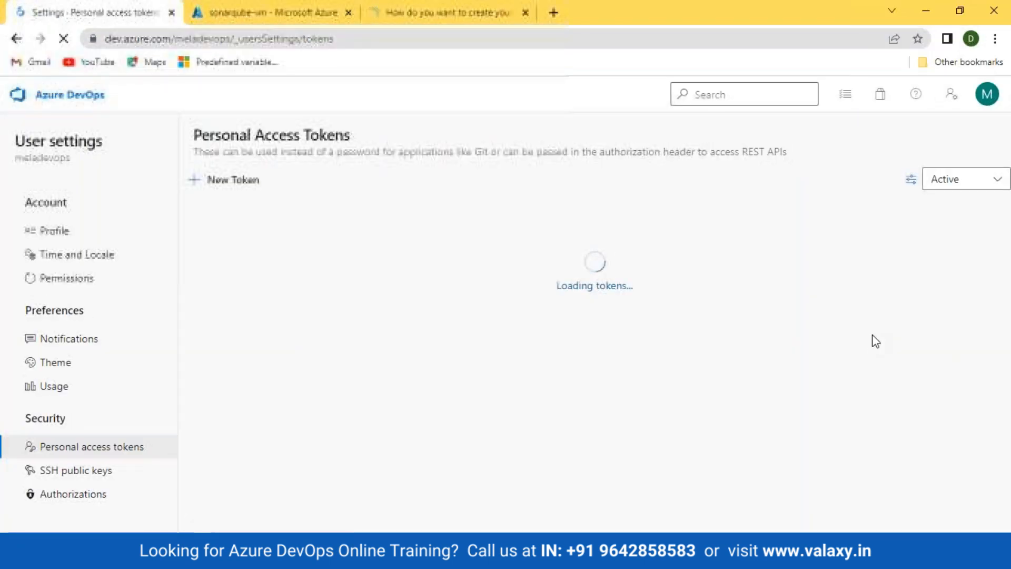
Step: Create a personal access token named SonarQube with full access and a 30-day expiration
left_click(226, 179)
left_click(676, 176)
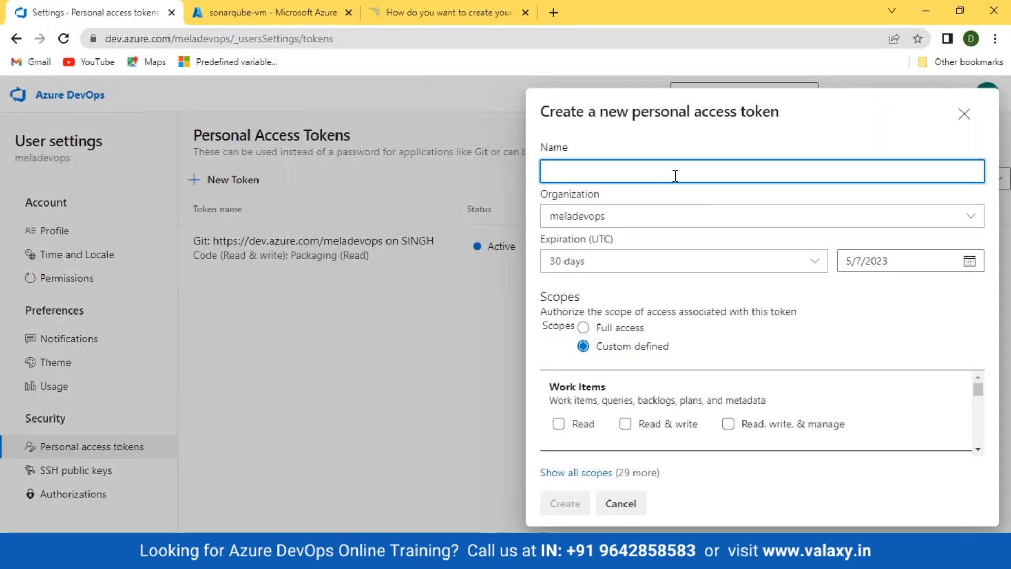
type("SonarQube")
scroll(675, 391, "down", 1)
scroll(669, 379, "up", 1)
scroll(659, 415, "down", 2)
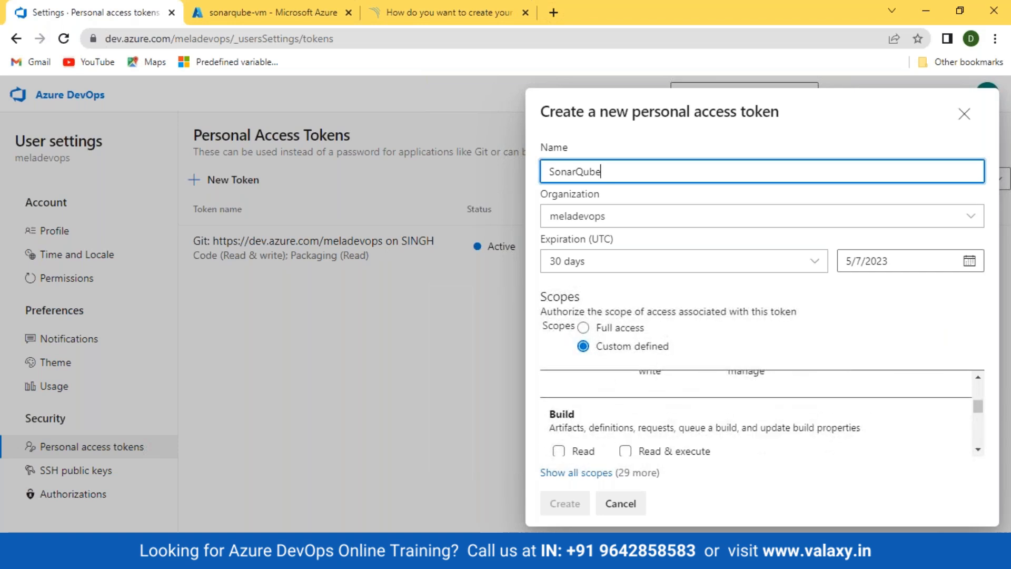
scroll(663, 377, "up", 2)
left_click(583, 328)
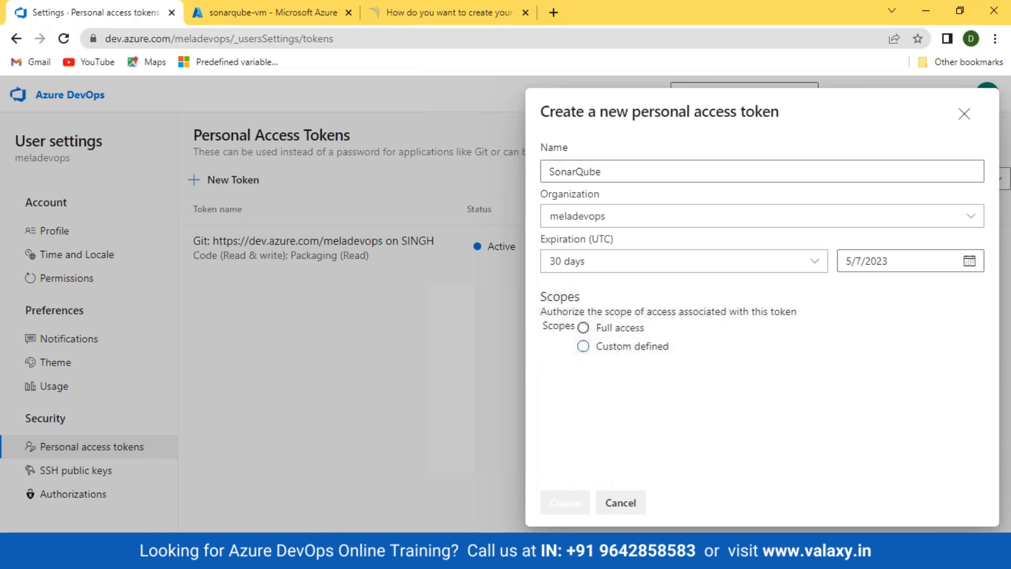
left_click(560, 500)
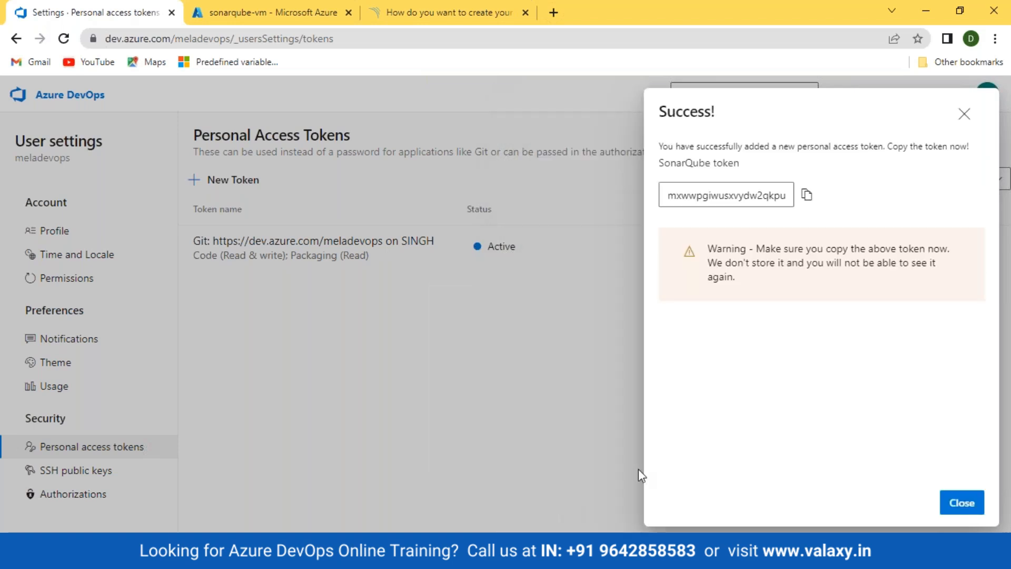
Step: Copy the new personal access token and paste it at the end of SonarQube_notes.txt in Notepad++
left_click(808, 196)
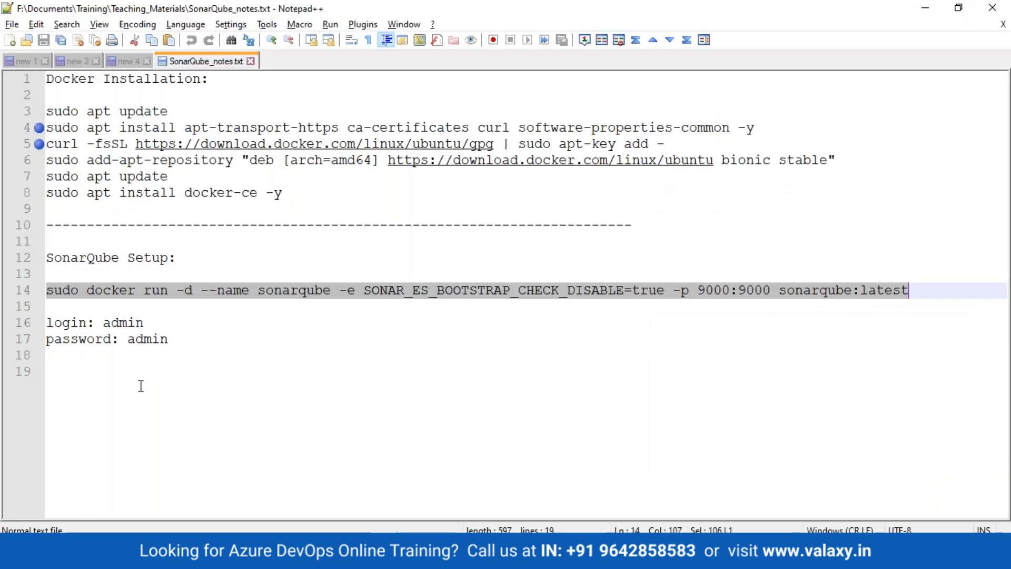
left_click(140, 386)
key("ctrl+v")
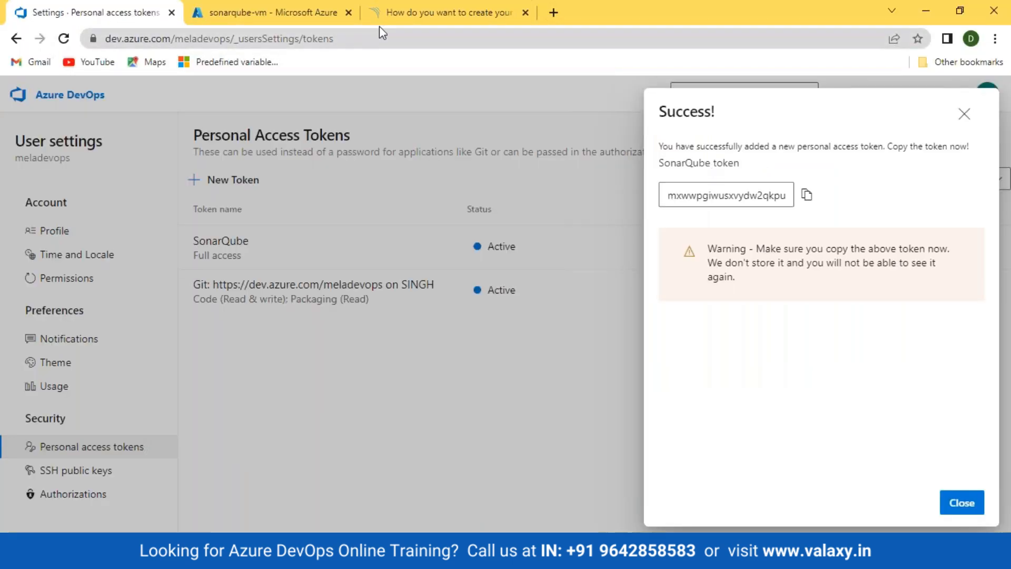
Step: Switch back to SonarQube, paste the personal access token into the configuration and save it
left_click(387, 16)
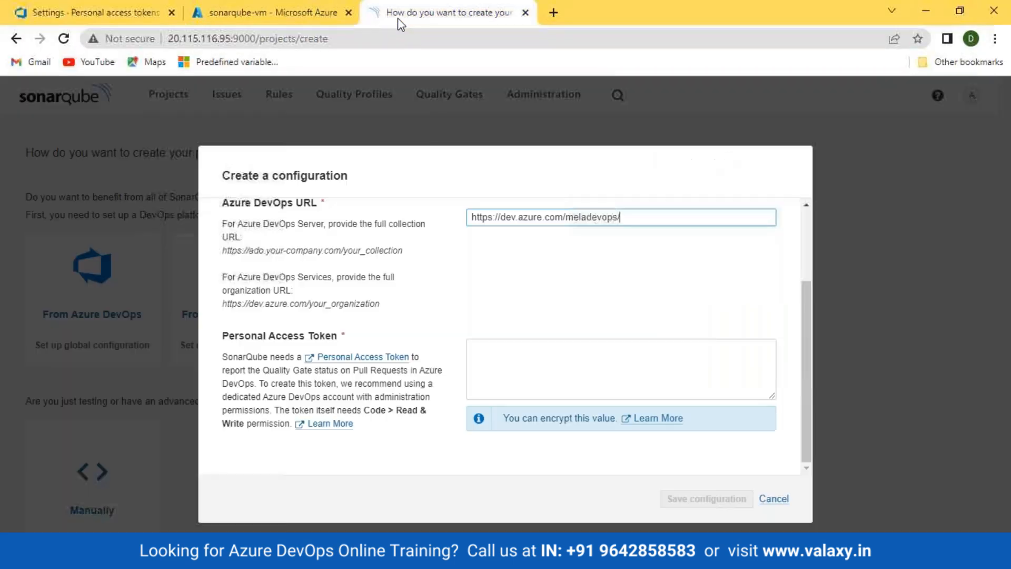
left_click(509, 354)
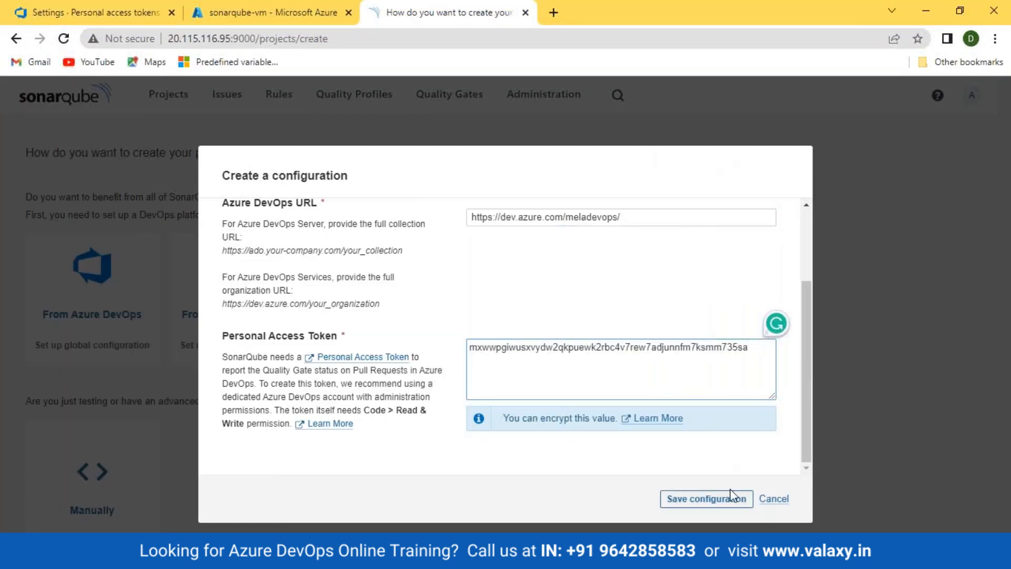
left_click(700, 497)
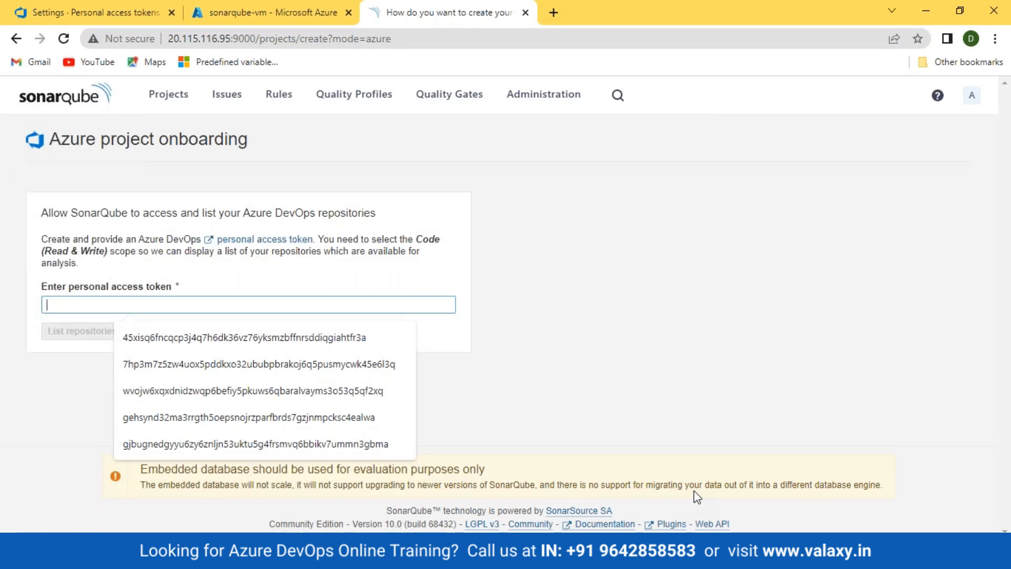
Step: Provide the personal access token on the Azure project onboarding page and list the Azure DevOps repositories
left_click(708, 342)
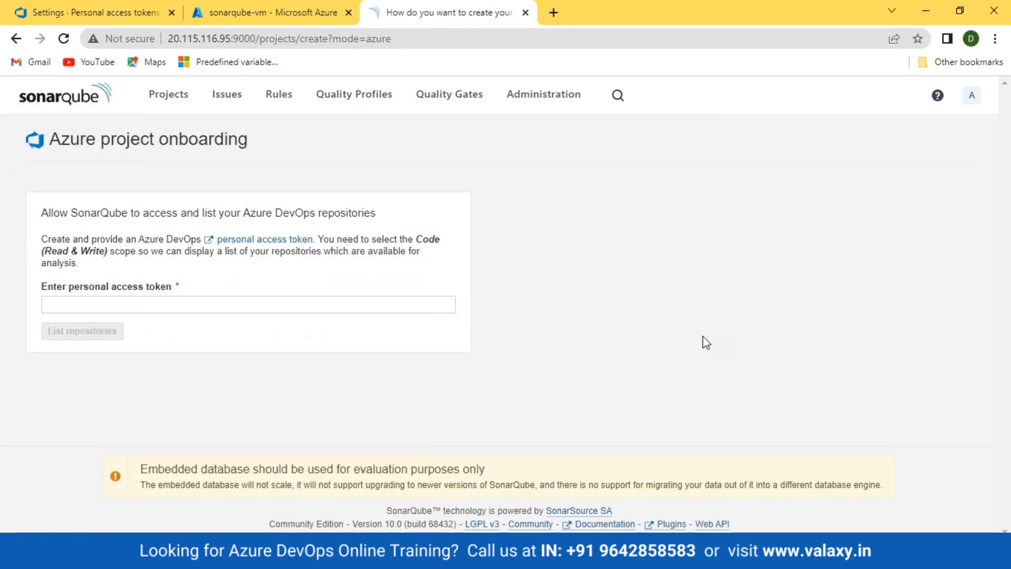
left_click(193, 305)
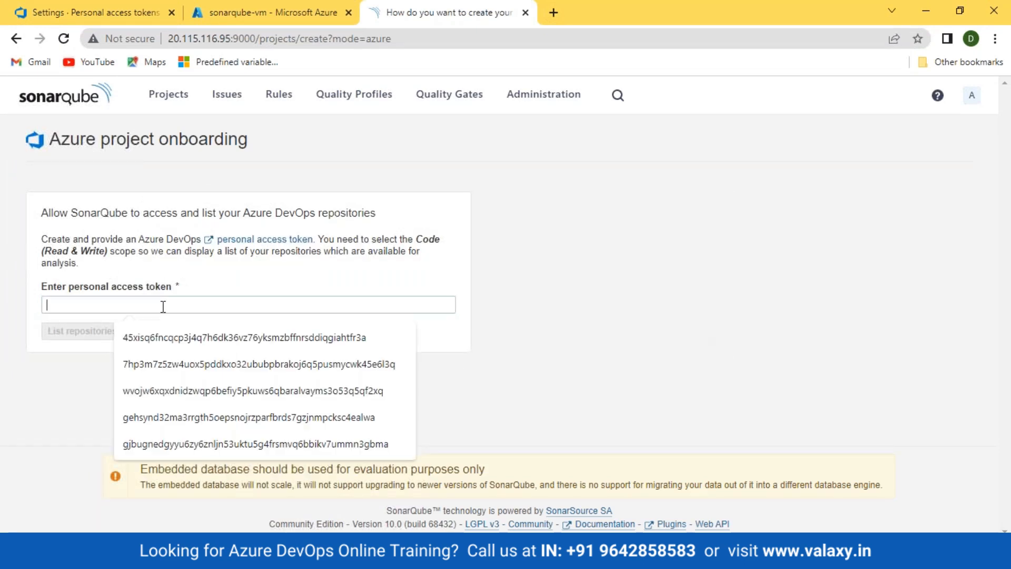
key("ctrl+v")
left_click(87, 332)
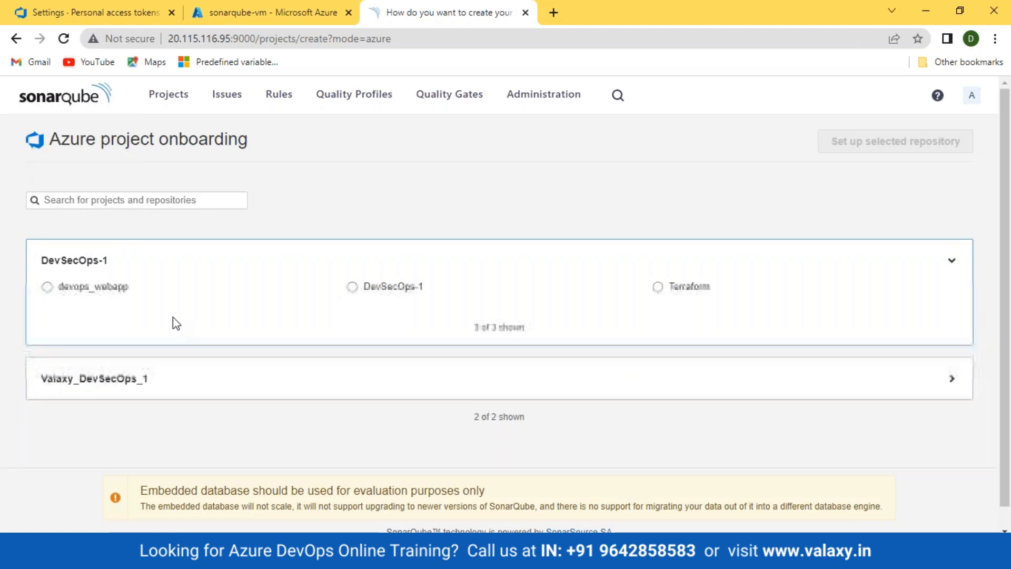
Step: Select the Java-Springboot repository under Valaxy_DevSecOps_1, set it up as a SonarQube project and review its analysis options
scroll(175, 322, "down", 1)
left_click(951, 358)
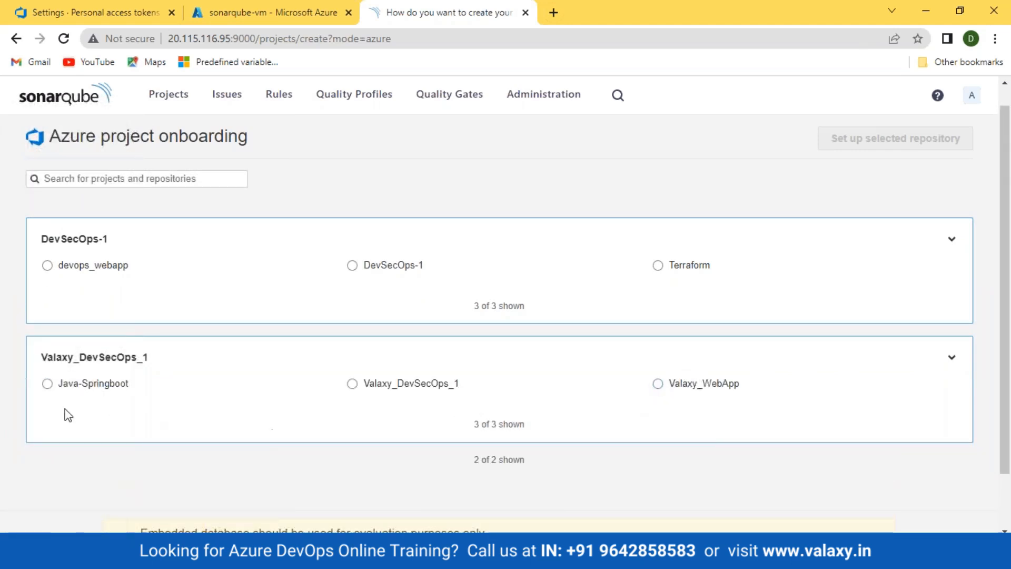
left_click(47, 384)
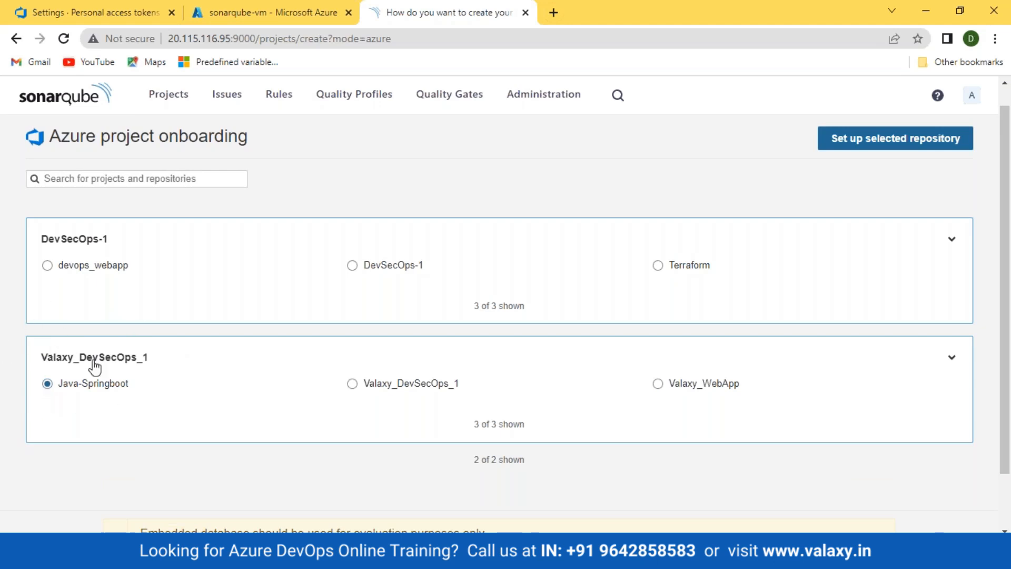
left_click(869, 140)
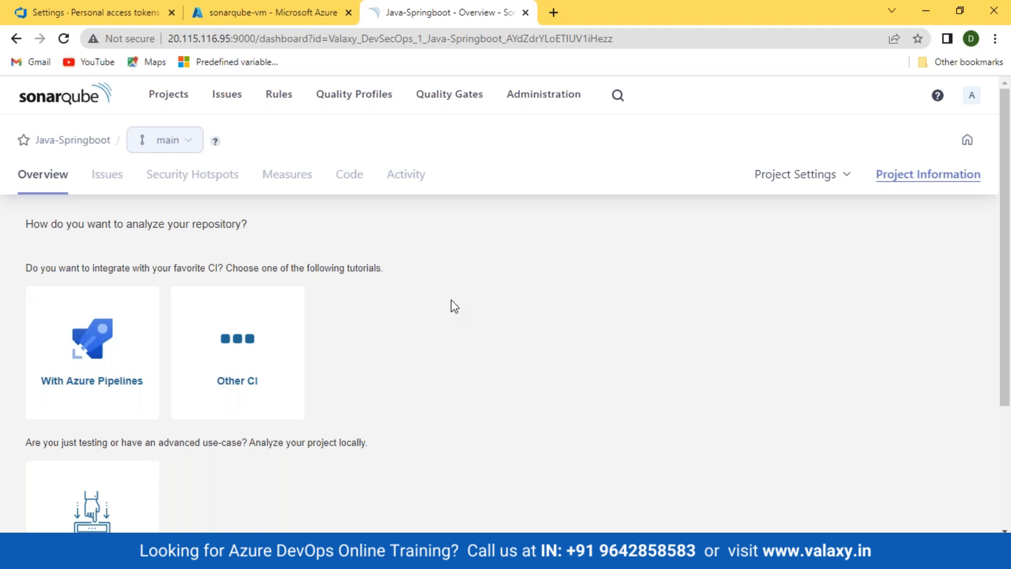
scroll(454, 306, "down", 1)
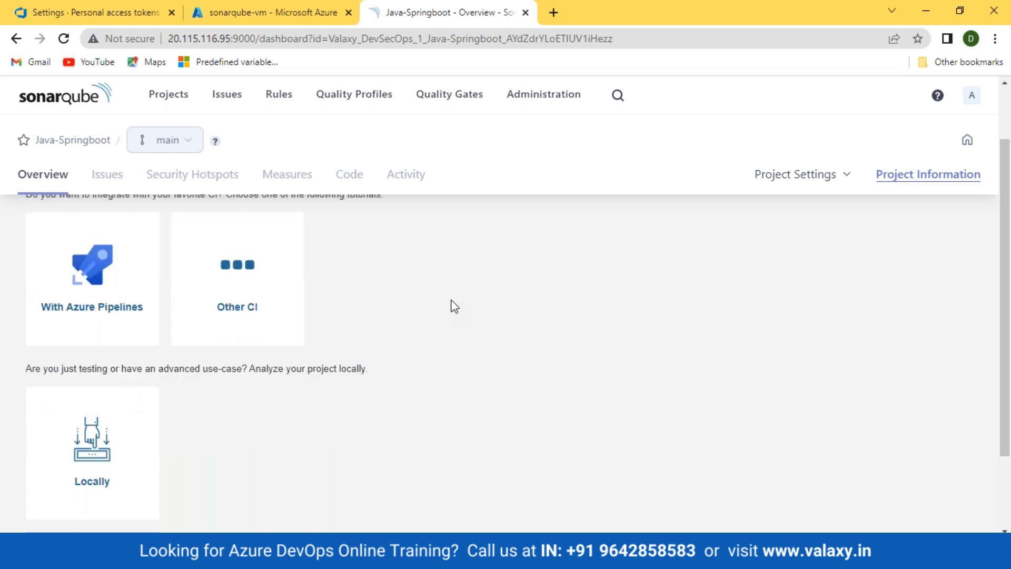
Step: Close the Azure DevOps token dialog, view the Java-Springboot_build pipeline in Valaxy_DevSecOps_1 and return to the SonarQube project
left_click(79, 11)
left_click(964, 503)
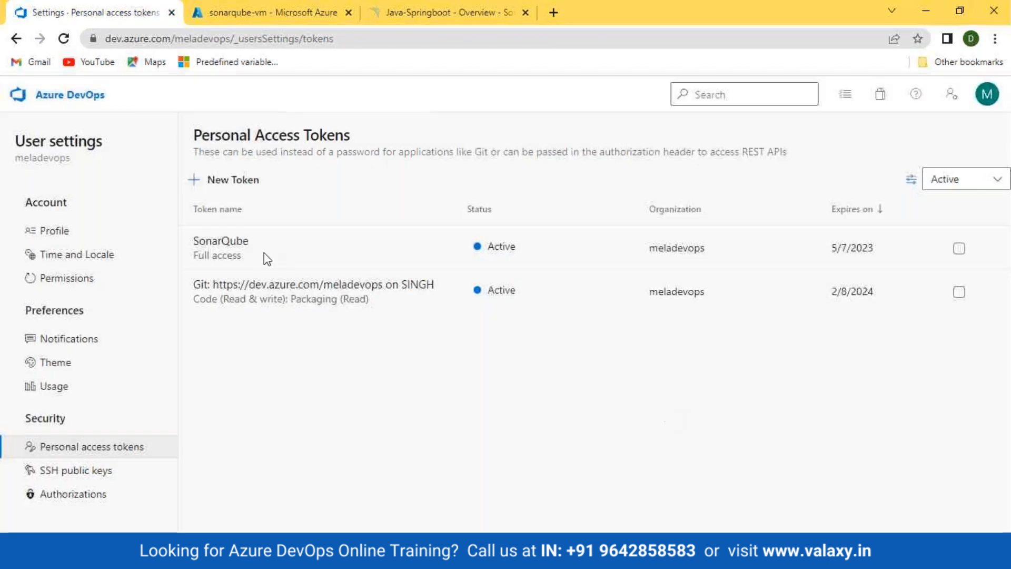
left_click(59, 104)
left_click(324, 233)
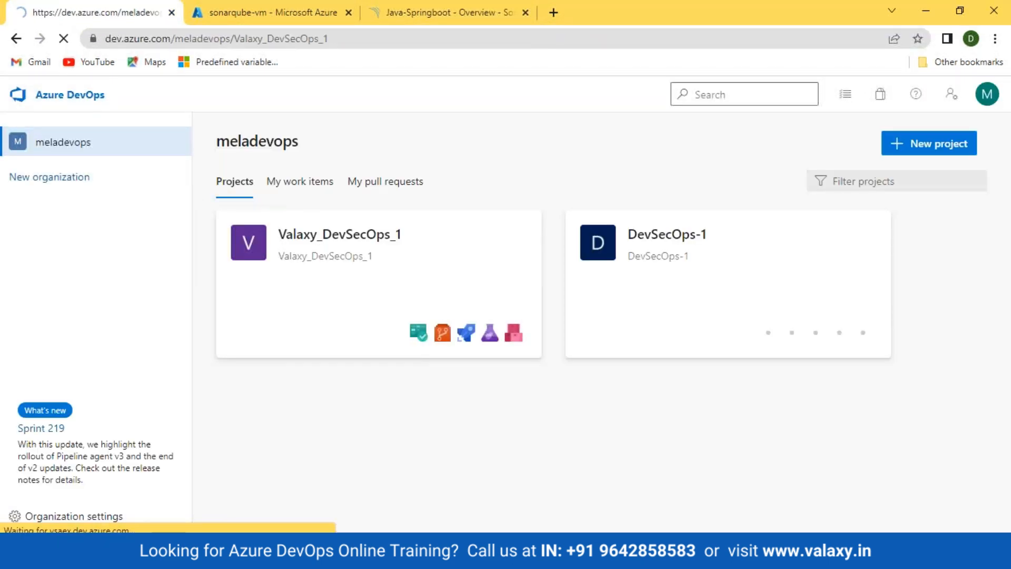
left_click(74, 372)
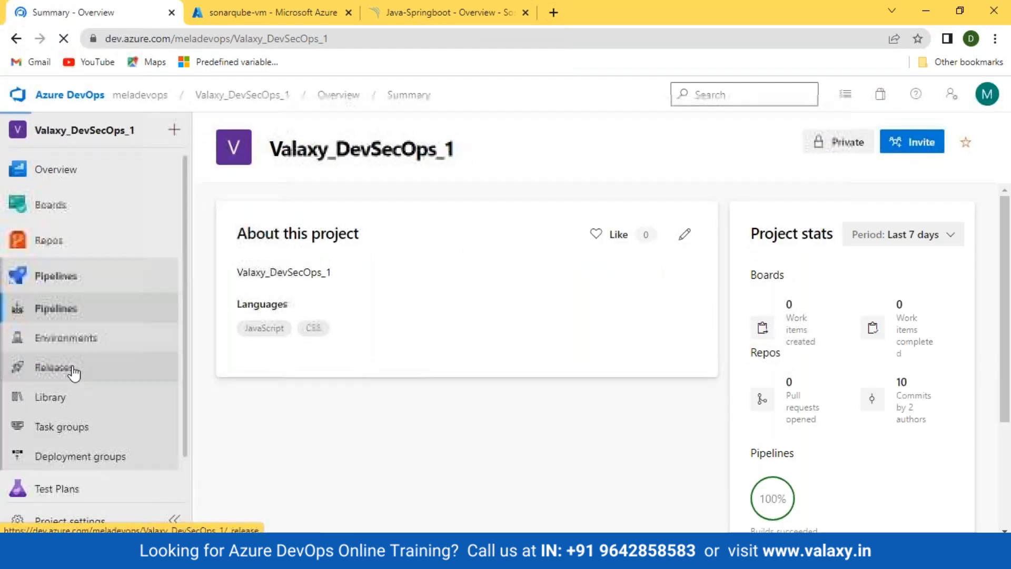
left_click(288, 304)
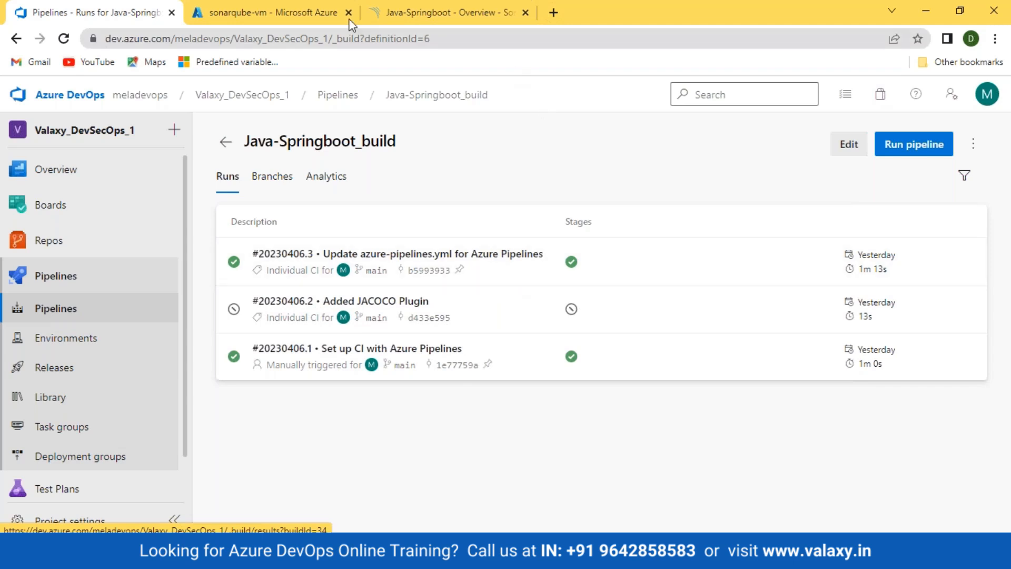
left_click(410, 15)
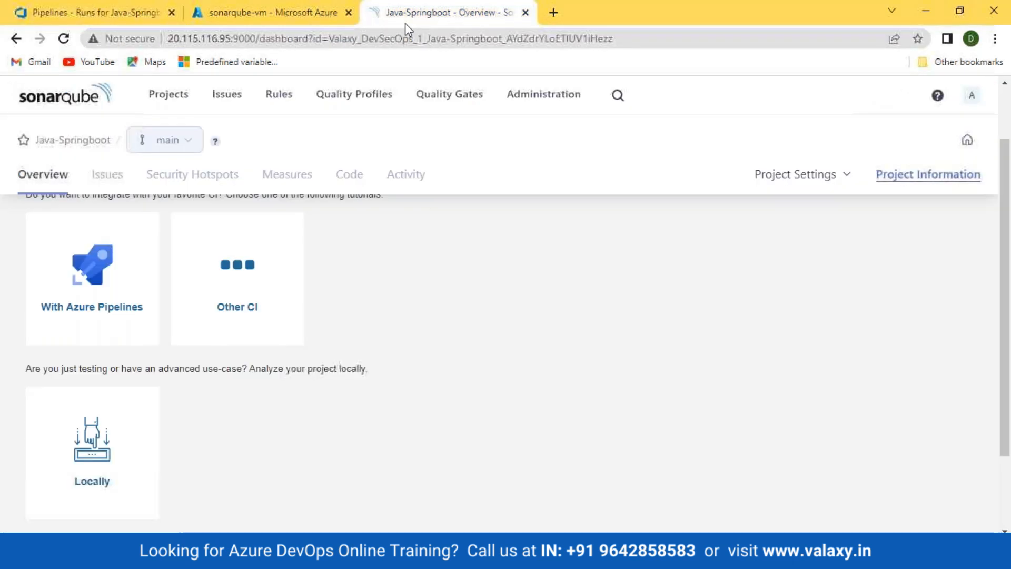
Step: Choose the Azure Pipelines tutorial for Java-Springboot, continue past the extension installation and review the instructions for adding a SonarQube service endpoint
left_click(84, 279)
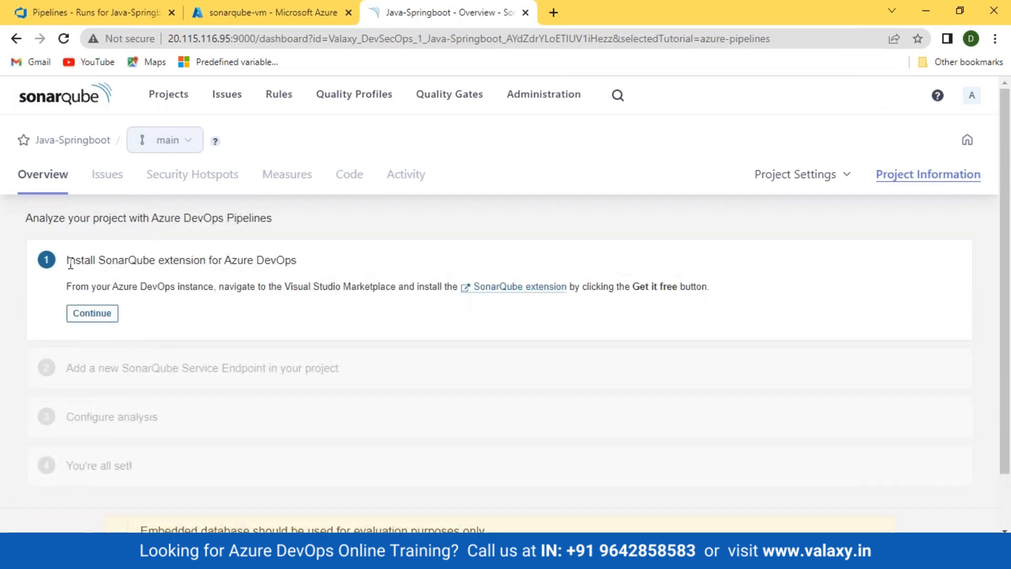
left_click_drag(66, 260, 297, 259)
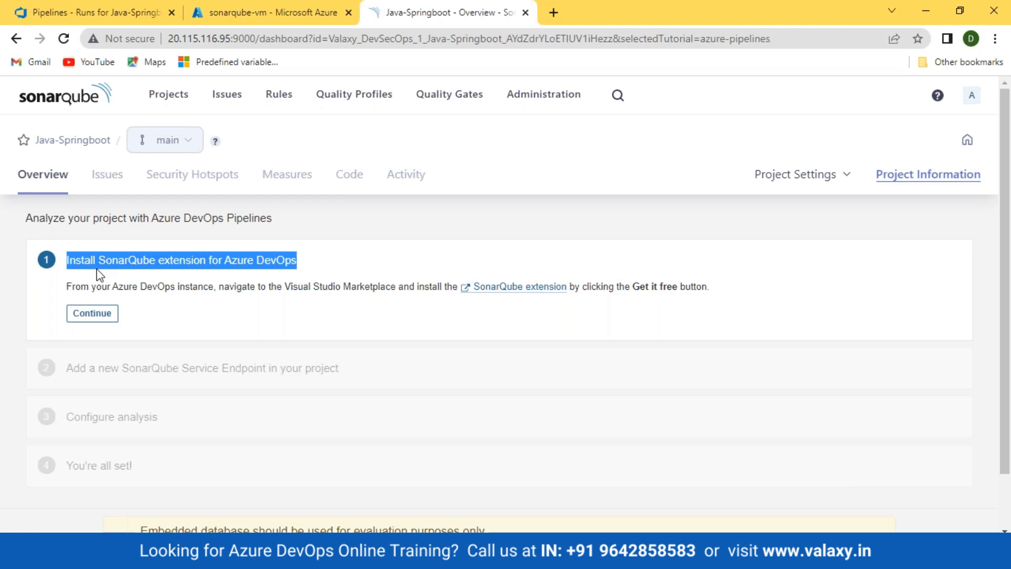
left_click(97, 314)
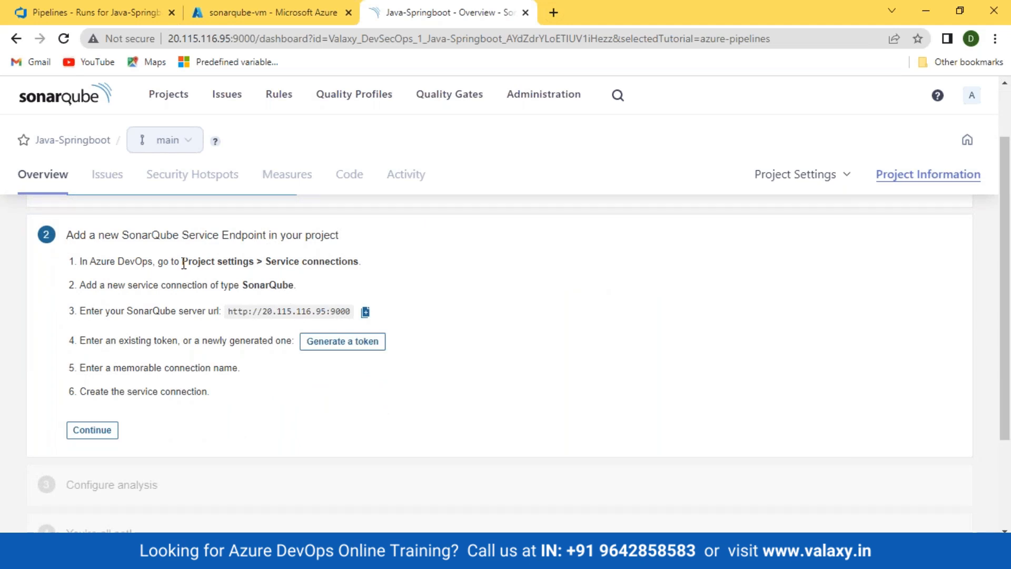
left_click_drag(182, 261, 413, 283)
left_click(646, 325)
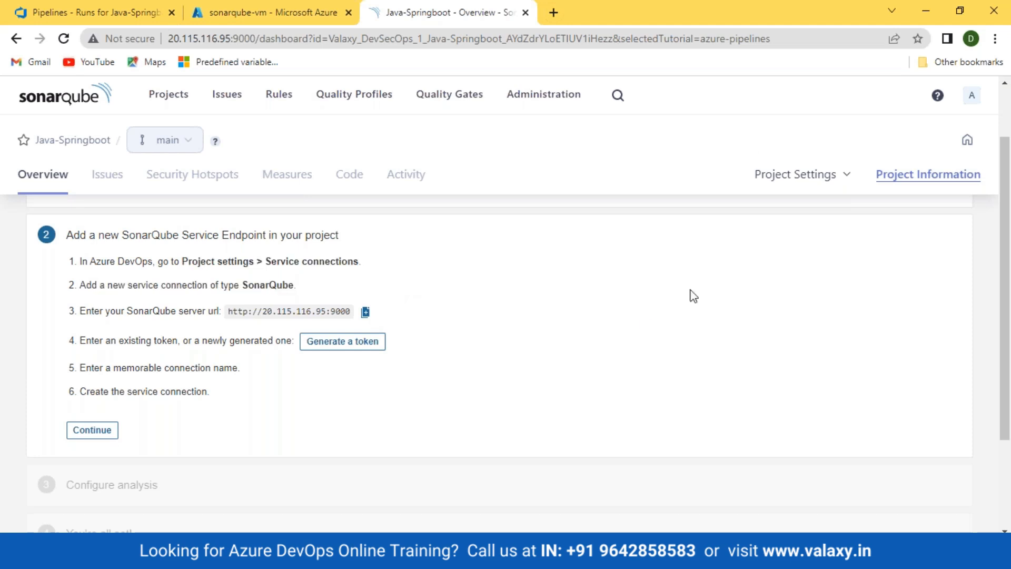
Step: Switch to Azure DevOps and open the service connections in the Valaxy_DevSecOps_1 project settings
left_click(53, 12)
left_click(70, 521)
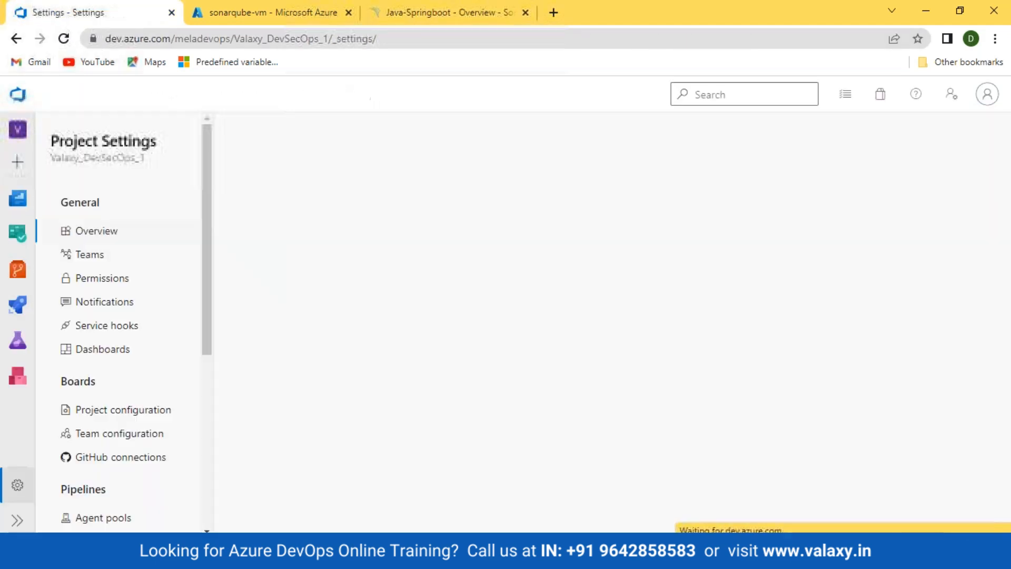
scroll(83, 390, "down", 5)
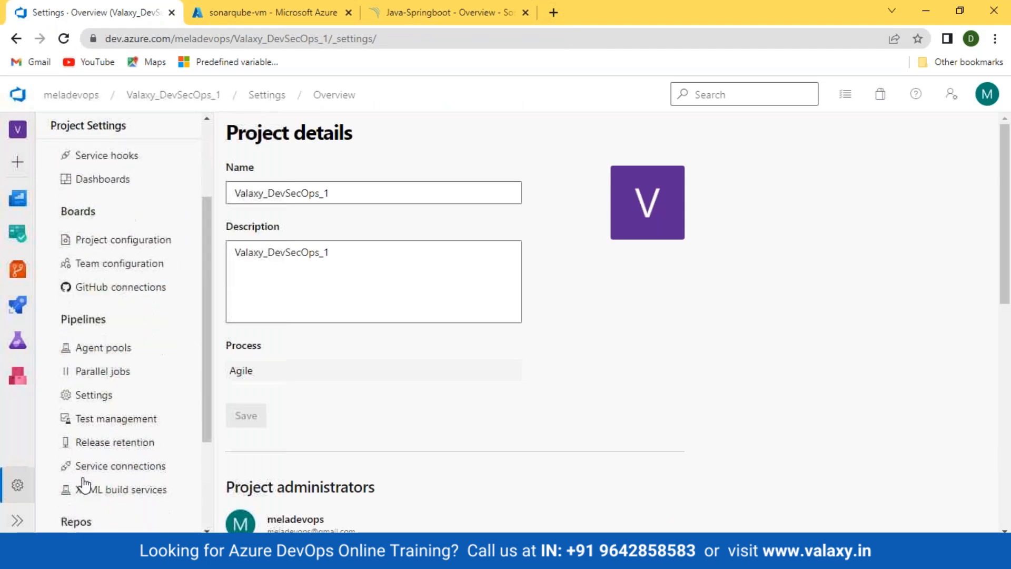
left_click(109, 337)
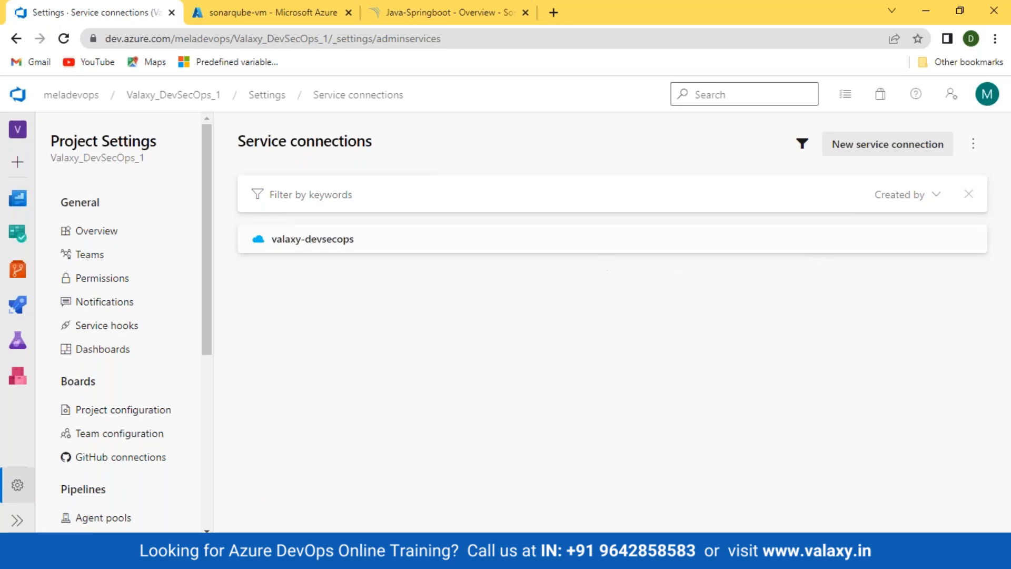
Step: Start a new service connection of type SonarQube, searching the connection types for "sonar"
left_click(892, 153)
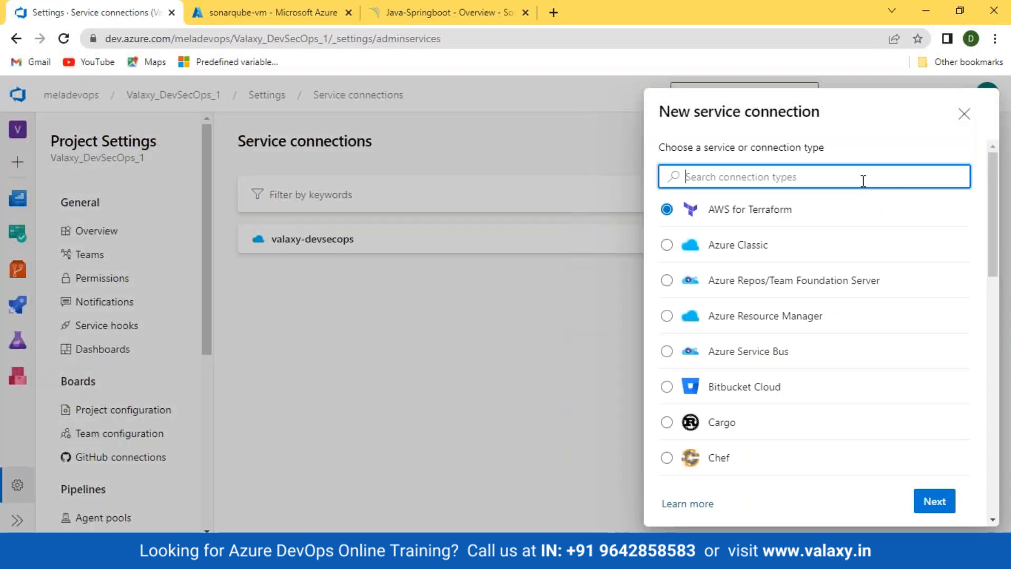
type("sonar")
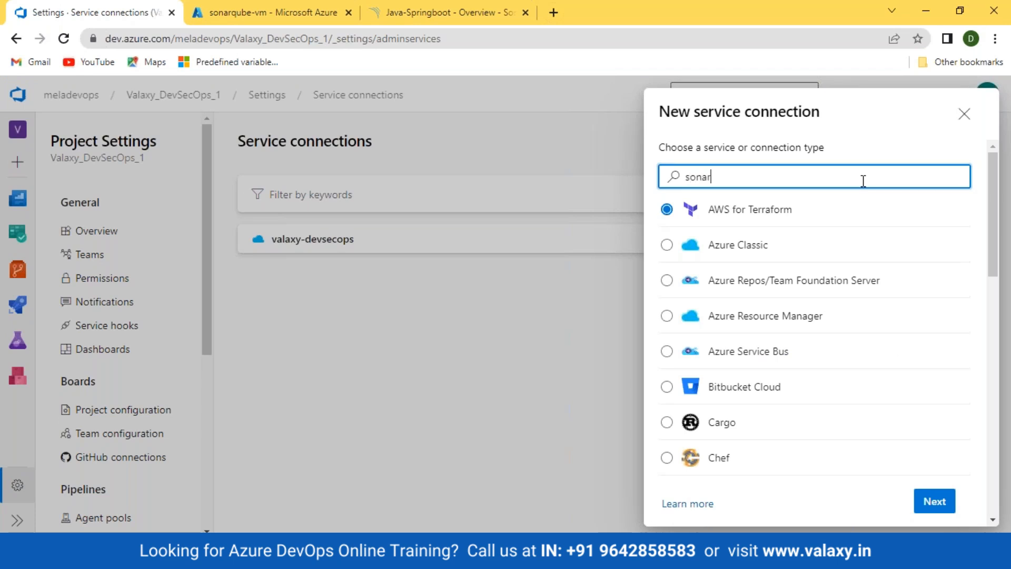
left_click(770, 212)
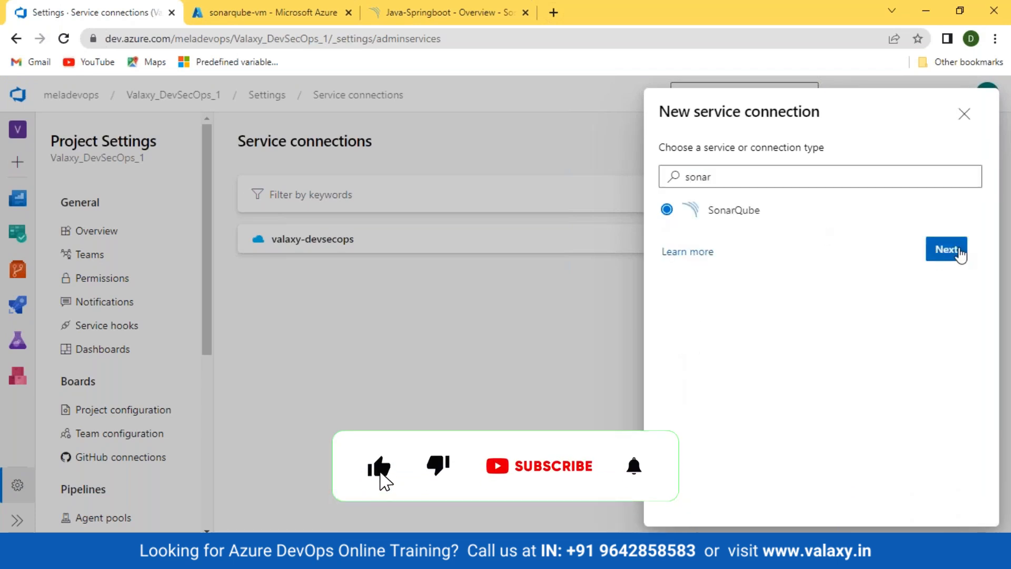
left_click(959, 252)
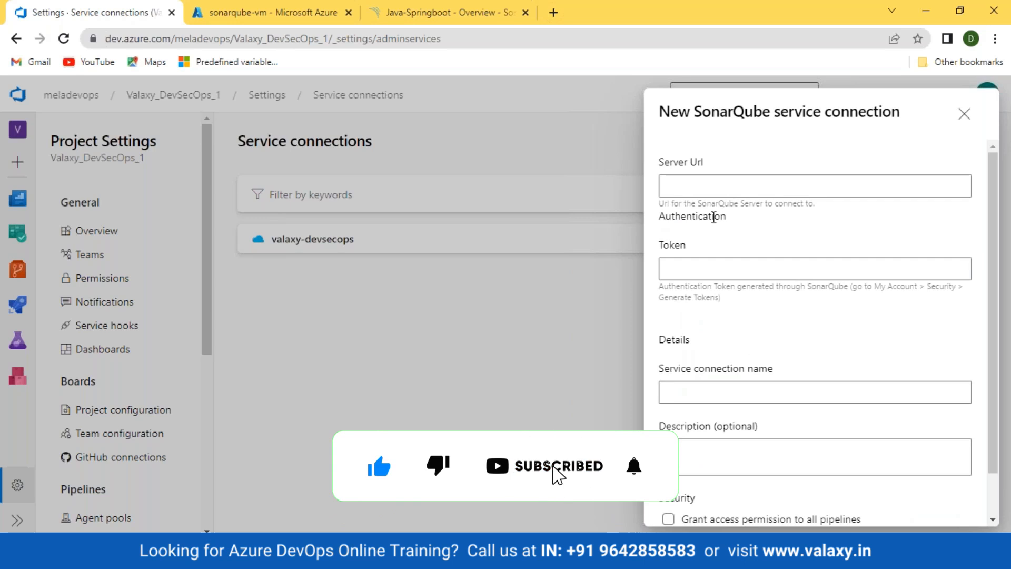
left_click(411, 25)
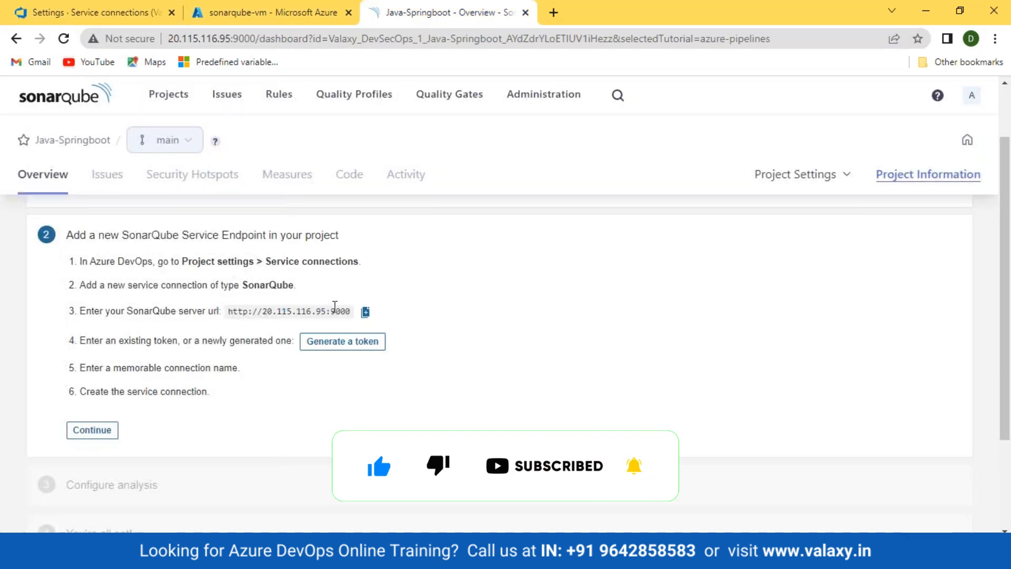
left_click(369, 314)
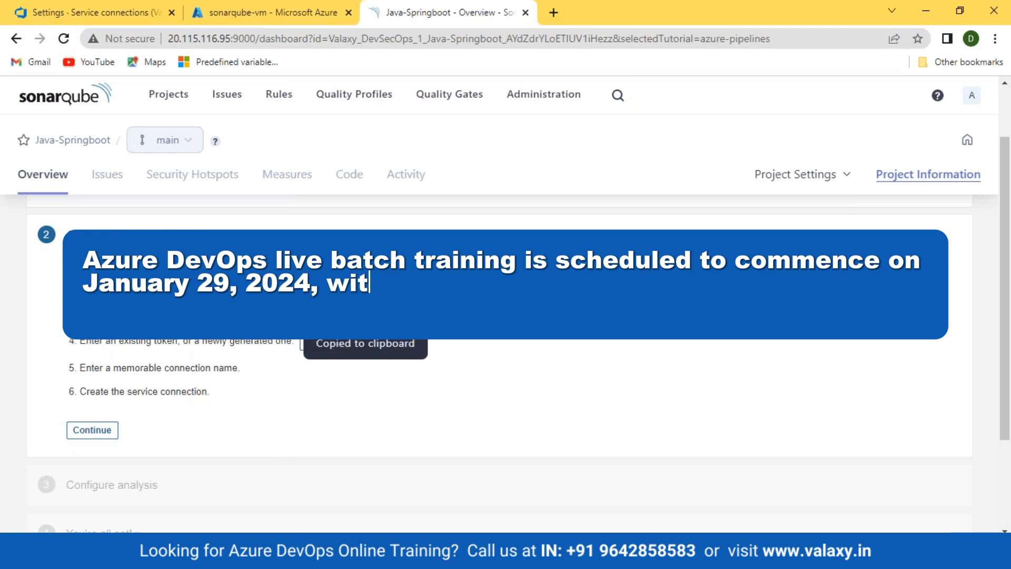
left_click(71, 16)
left_click(719, 196)
key("ctrl+v")
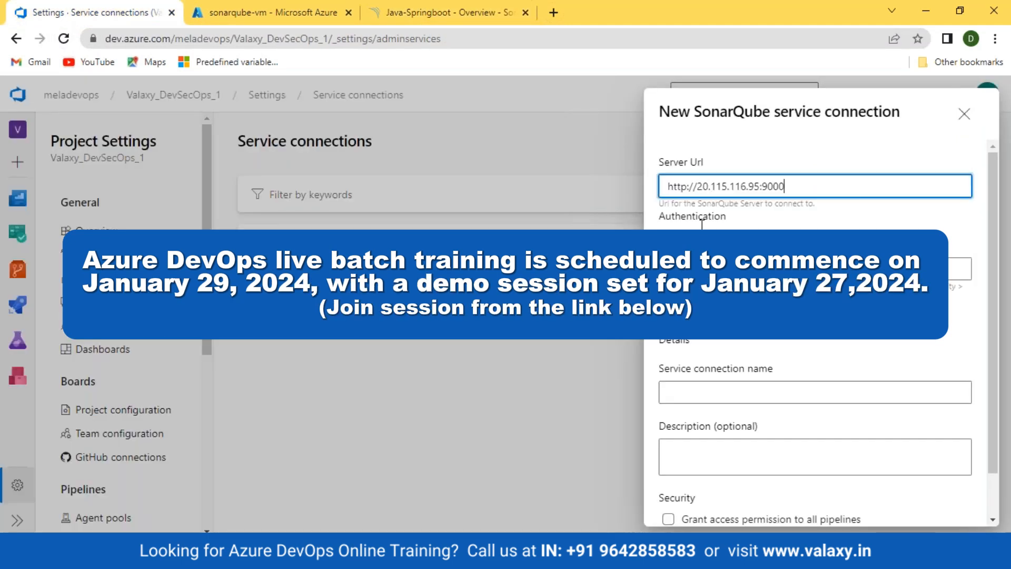
Step: Return to the SonarQube tutorial, generate a global token for analyzing Java-Springboot and copy it
left_click(729, 269)
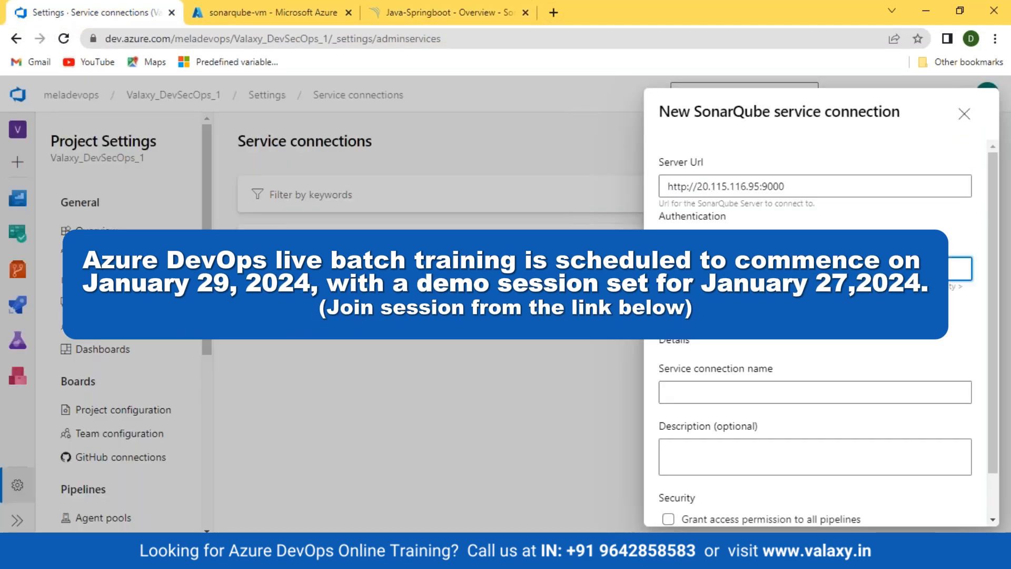
left_click(450, 22)
left_click(361, 345)
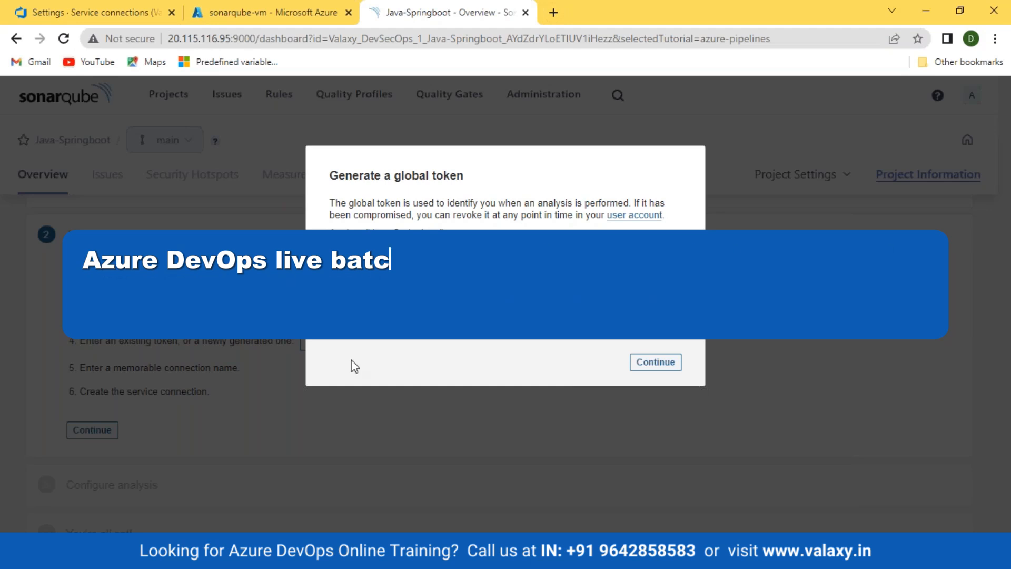
Step: Switch to Notepad++ and paste the generated SonarQube token on its own line at the end of SonarQube_notes.txt
key("alt+Tab")
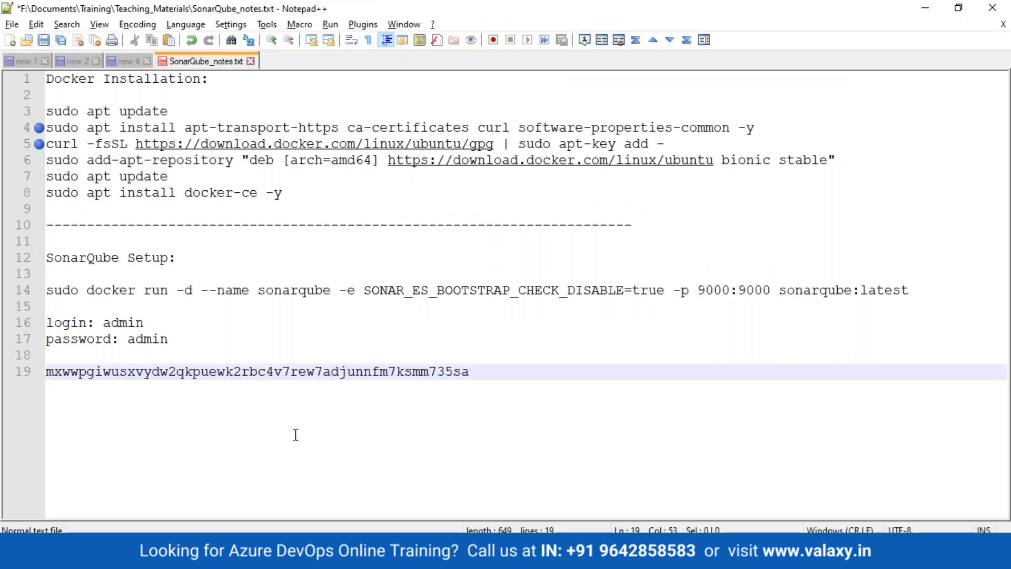
key("Return")
key("Return")
key("ctrl+v")
key("Return")
key("Return")
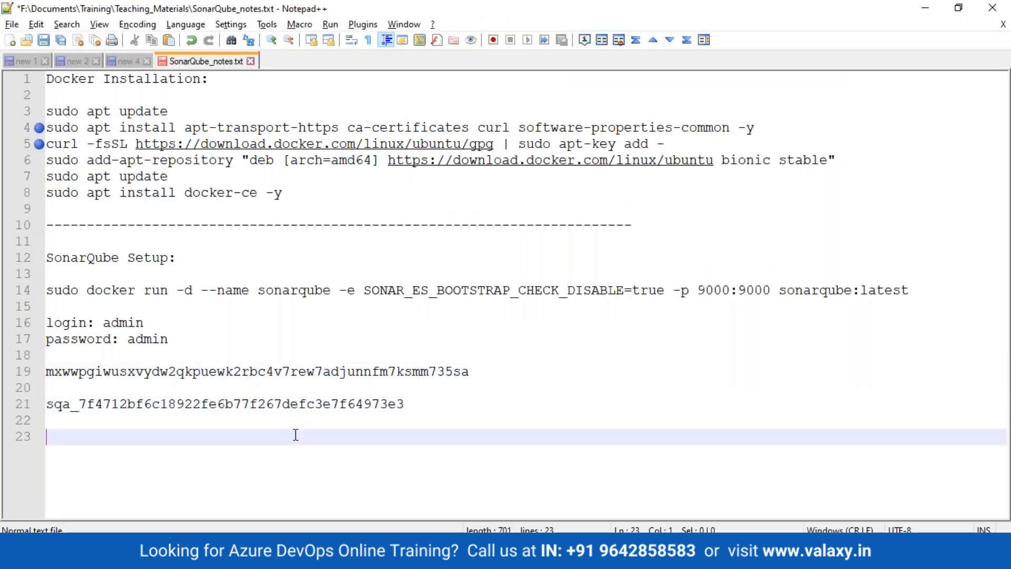
Step: Return to the new SonarQube service connection in Azure DevOps and paste the generated token into its Token field
key("alt+Tab")
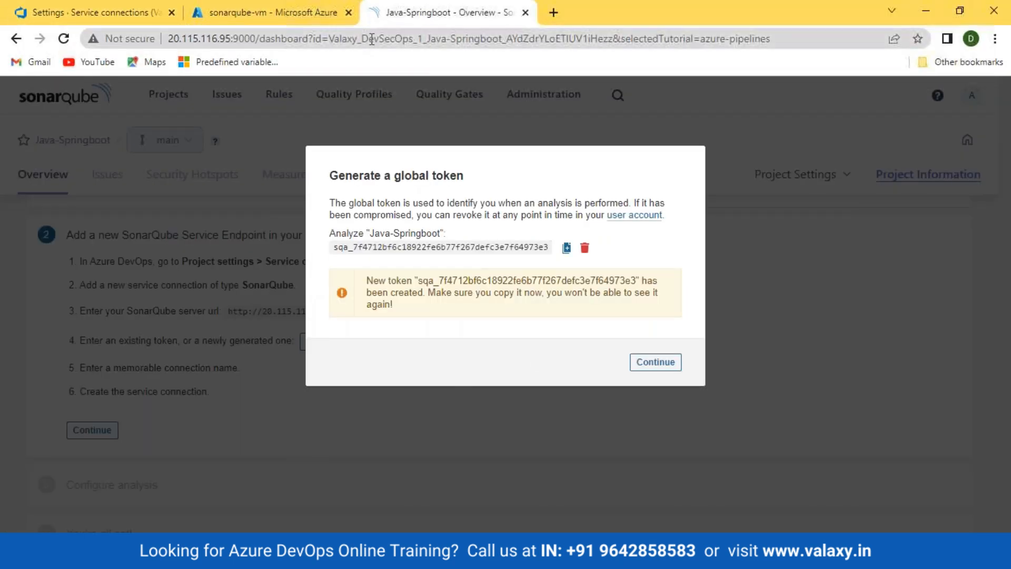
left_click(88, 22)
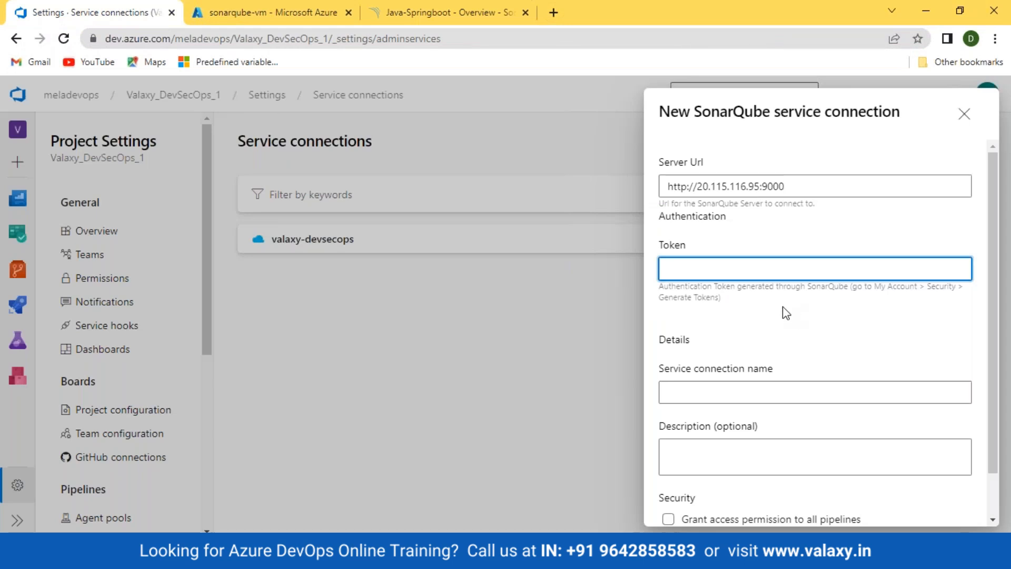
key("ctrl+v")
Step: Save the service connection with Sonar_Analysis as its name and description, granting access permission to all pipelines
left_click(743, 397)
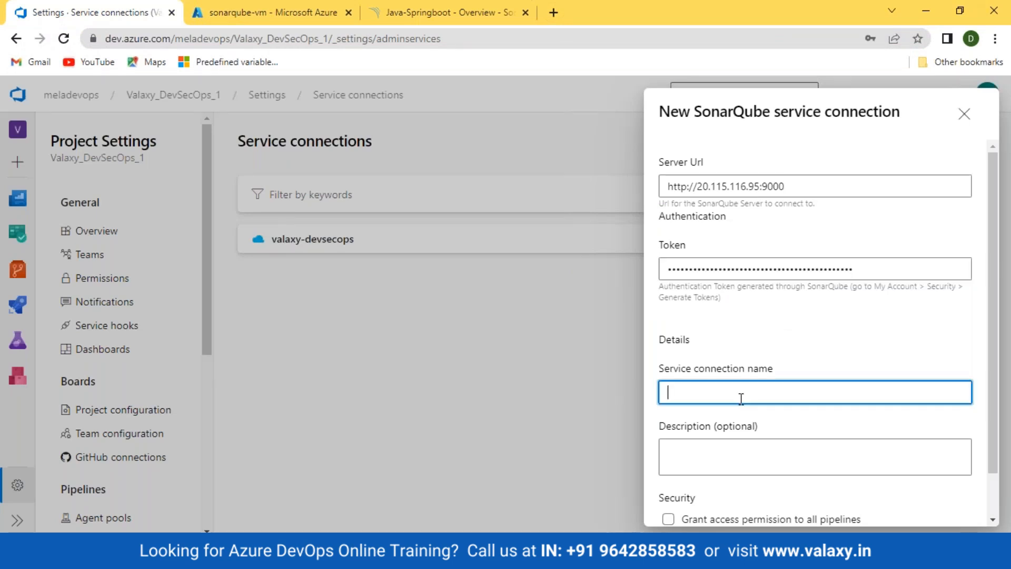
scroll(742, 399, "down", 1)
type("Sonar_Analysis")
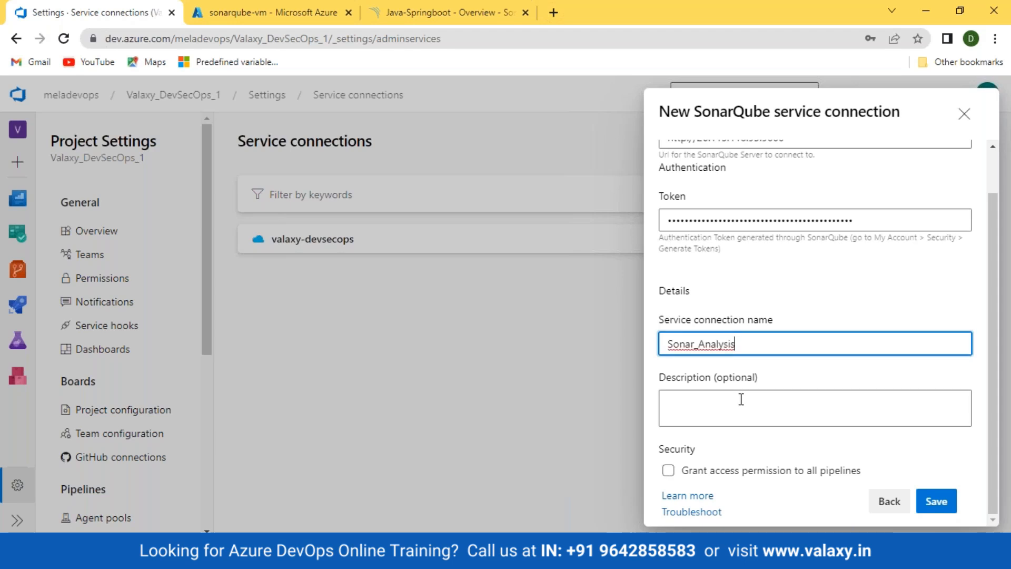
key("ctrl+a")
left_click(735, 403)
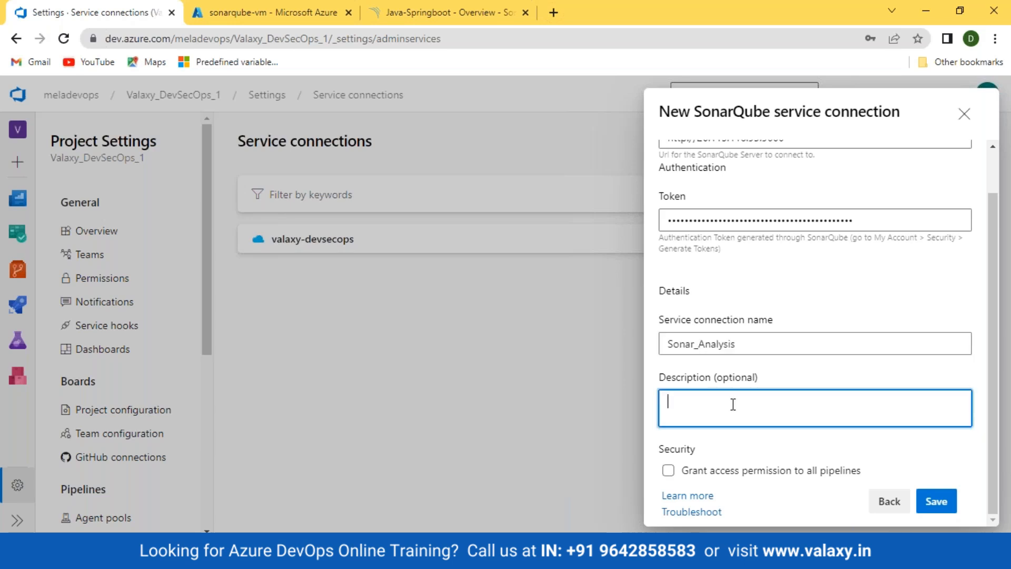
key("ctrl+v")
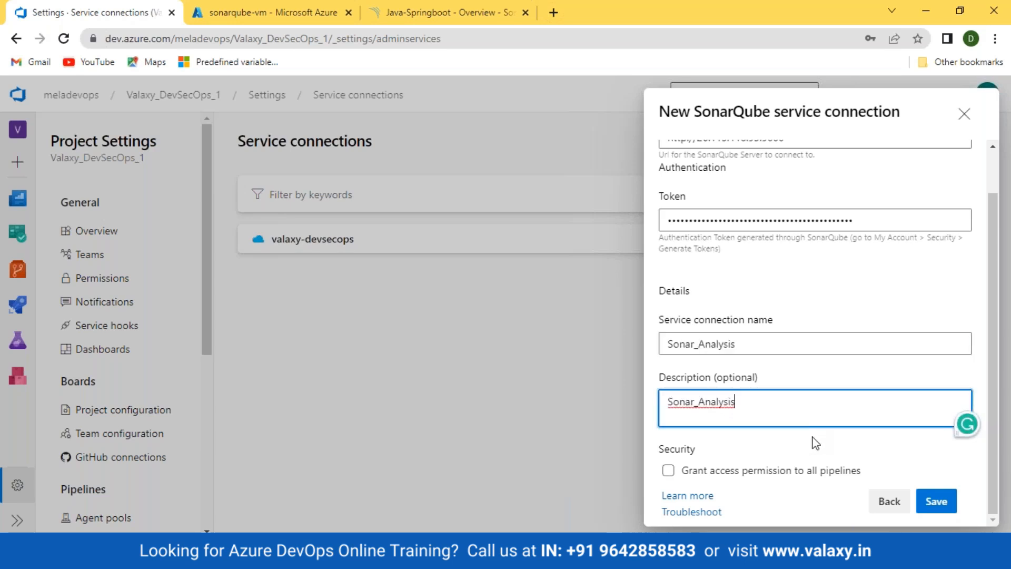
left_click(668, 469)
left_click(937, 501)
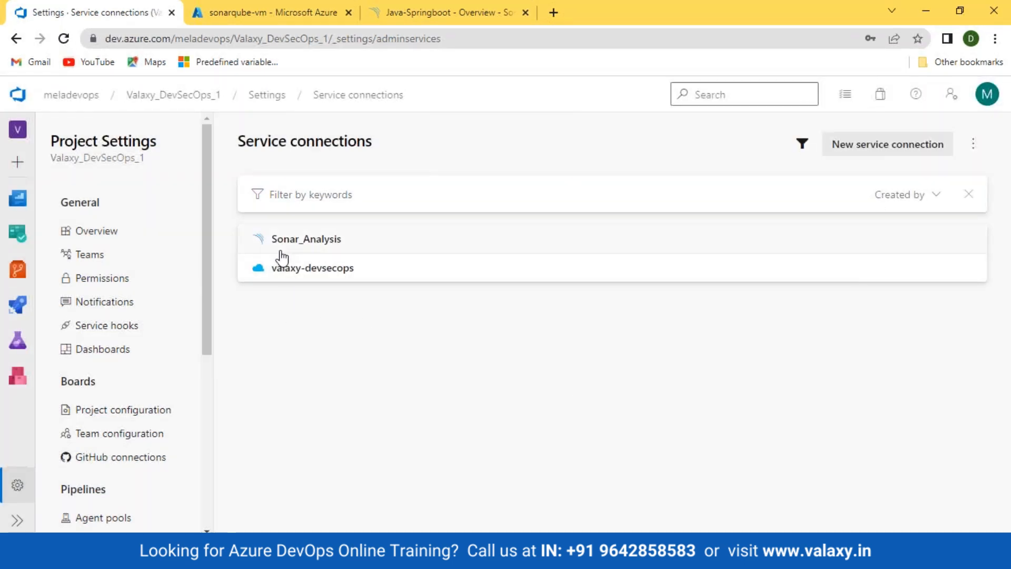
Step: Switch back to SonarQube, close the token dialog, continue to analysis configuration and choose Maven as the build option
left_click(396, 21)
left_click(676, 370)
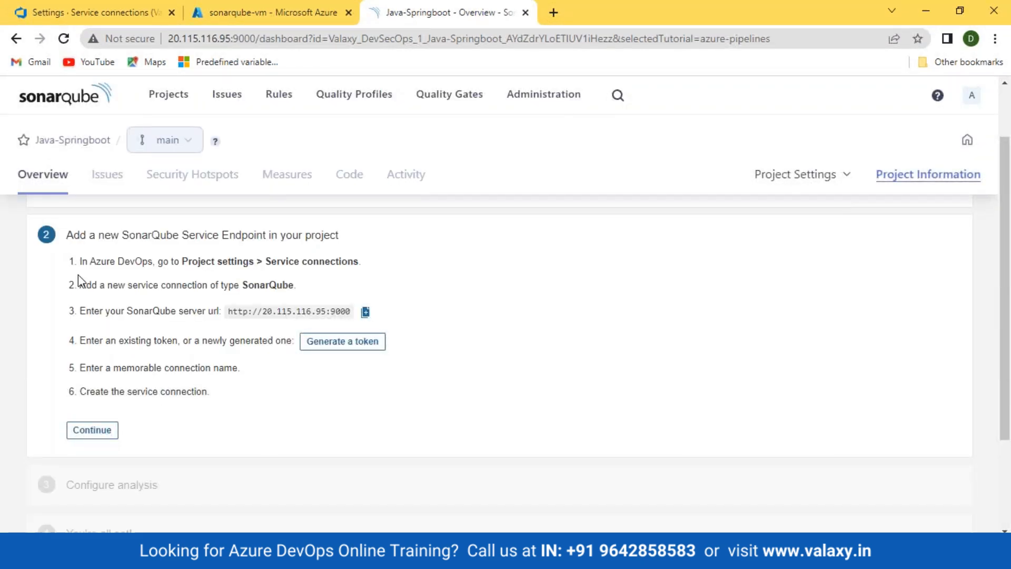
left_click(98, 430)
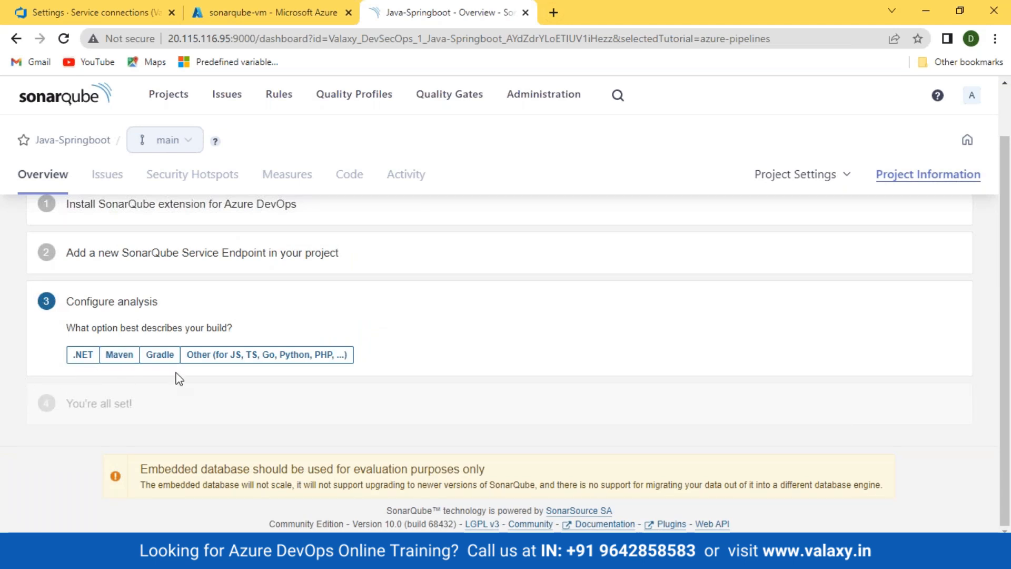
left_click(115, 358)
scroll(115, 367, "down", 3)
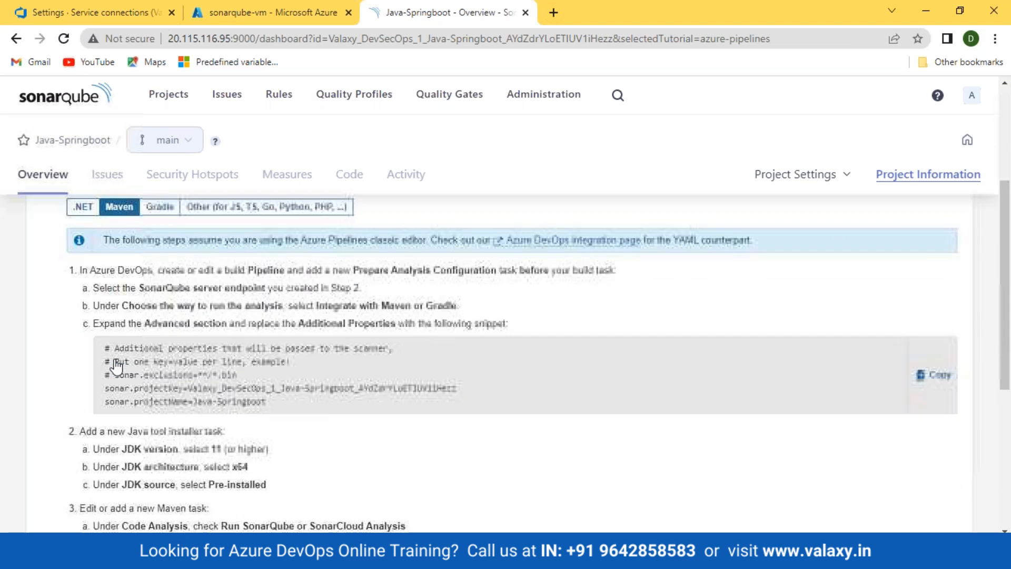
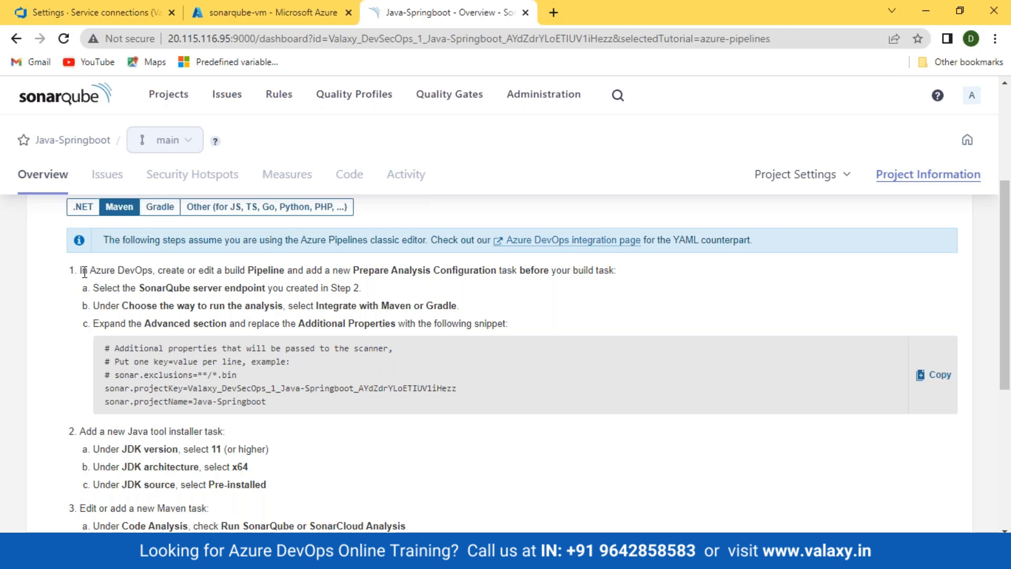
Step: Switch to Azure DevOps and open the Java-Springboot_build pipeline for editing
left_click(98, 13)
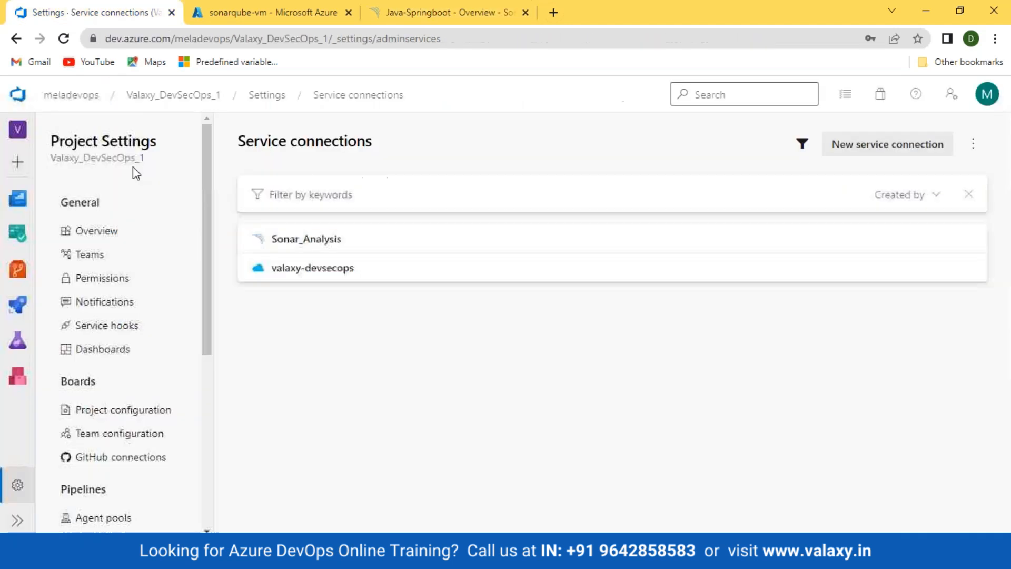
left_click(20, 306)
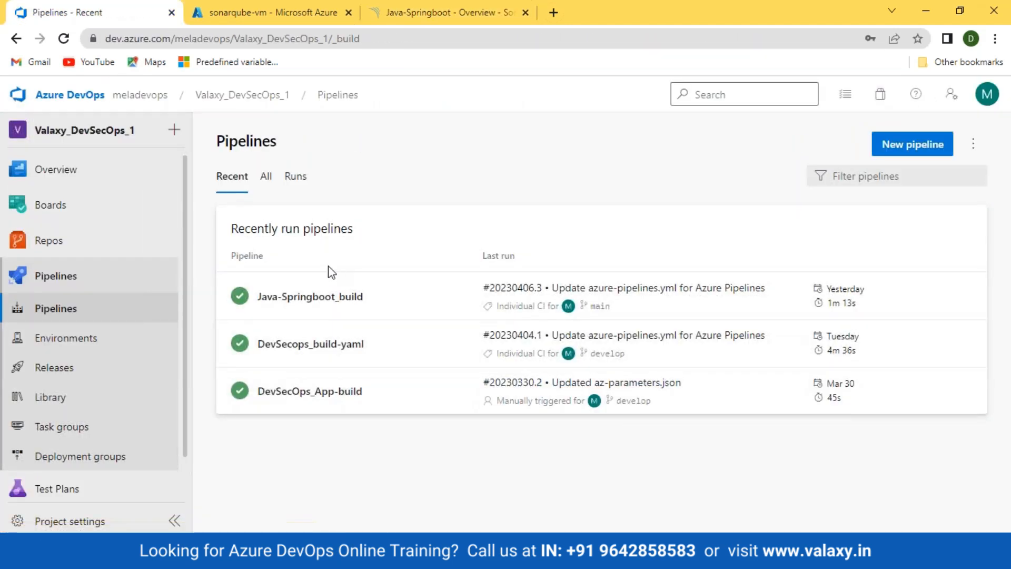
left_click(326, 301)
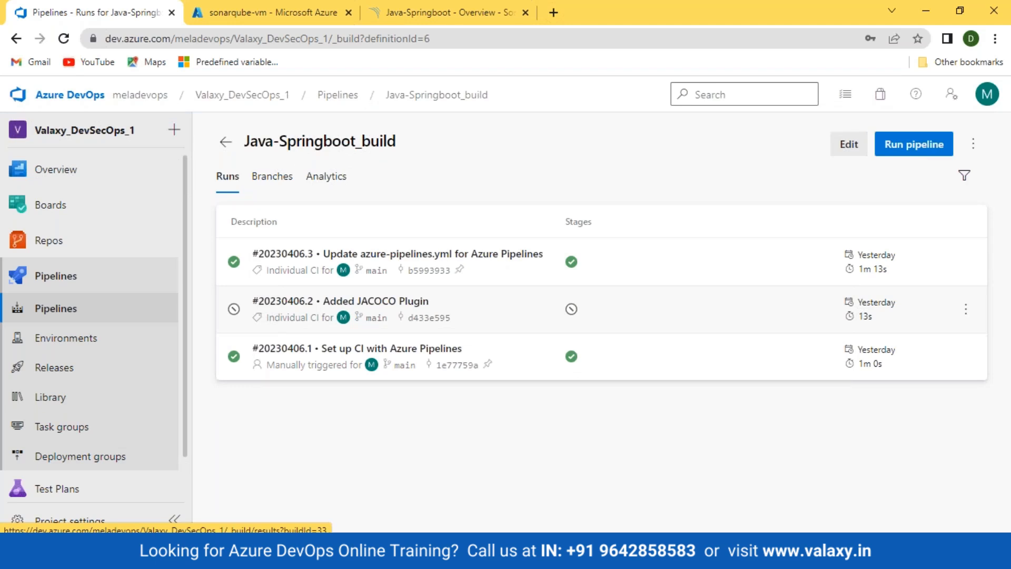
left_click(849, 144)
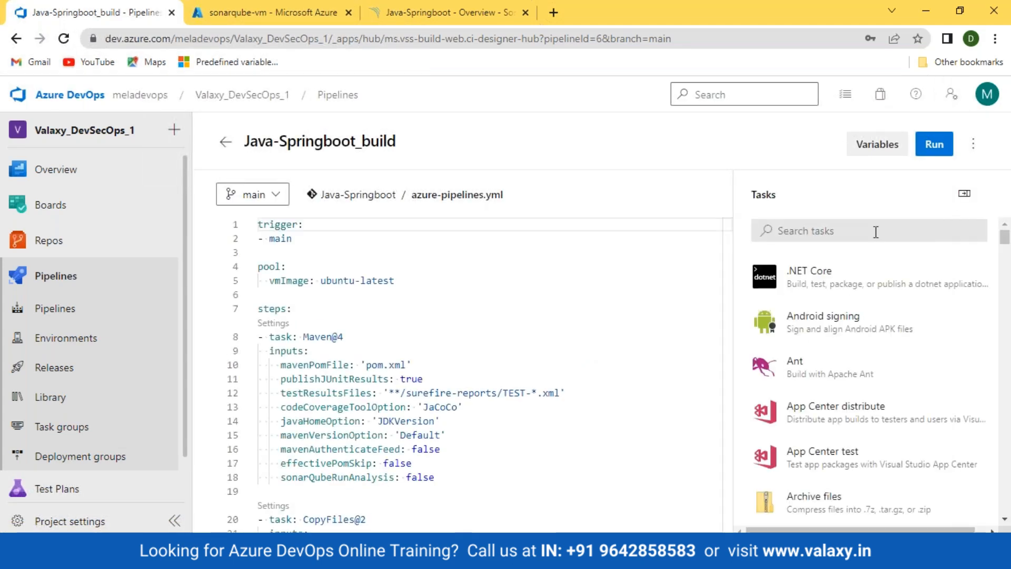
Step: Find the SonarQube Prepare Analysis Configuration task and set its endpoint to Sonar_Analysis and its analysis mode to Integrate with Maven or Gradle
left_click(834, 231)
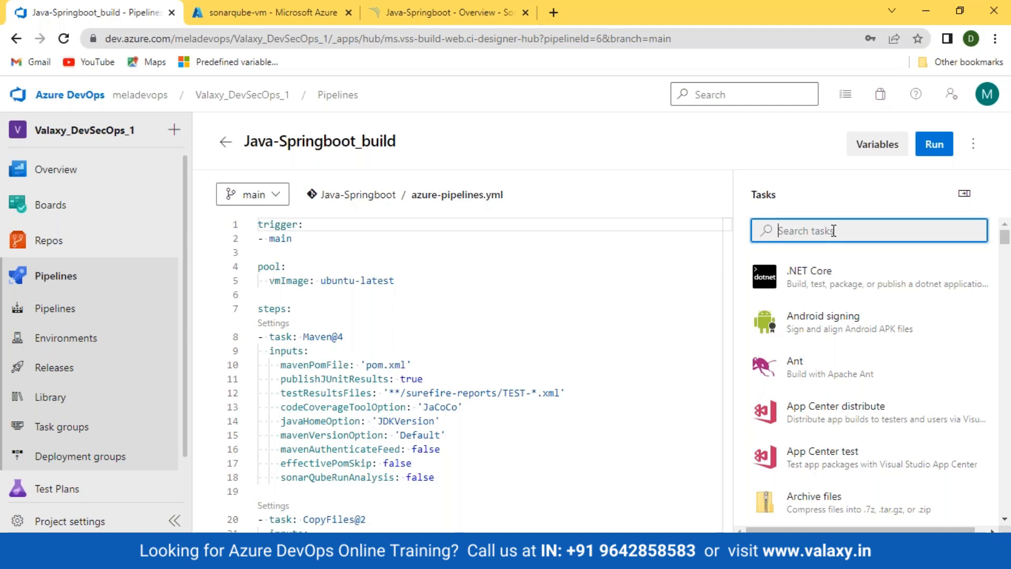
type("sonar")
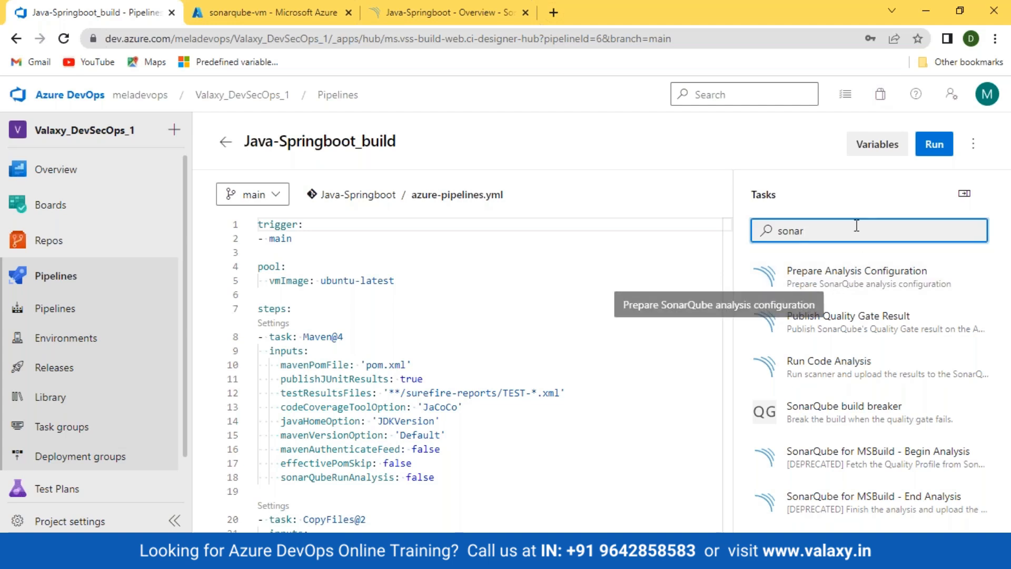
left_click(848, 275)
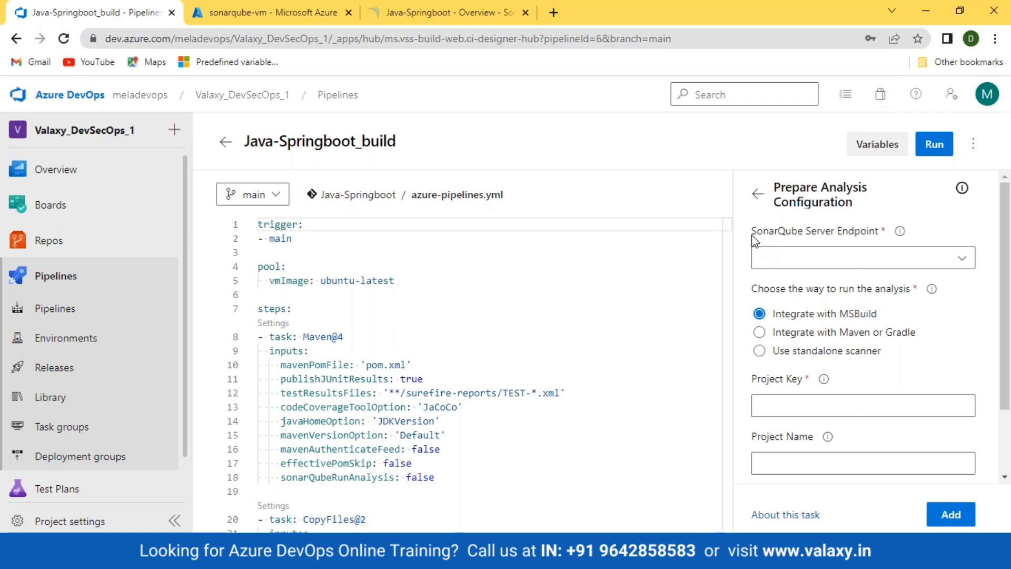
left_click(906, 266)
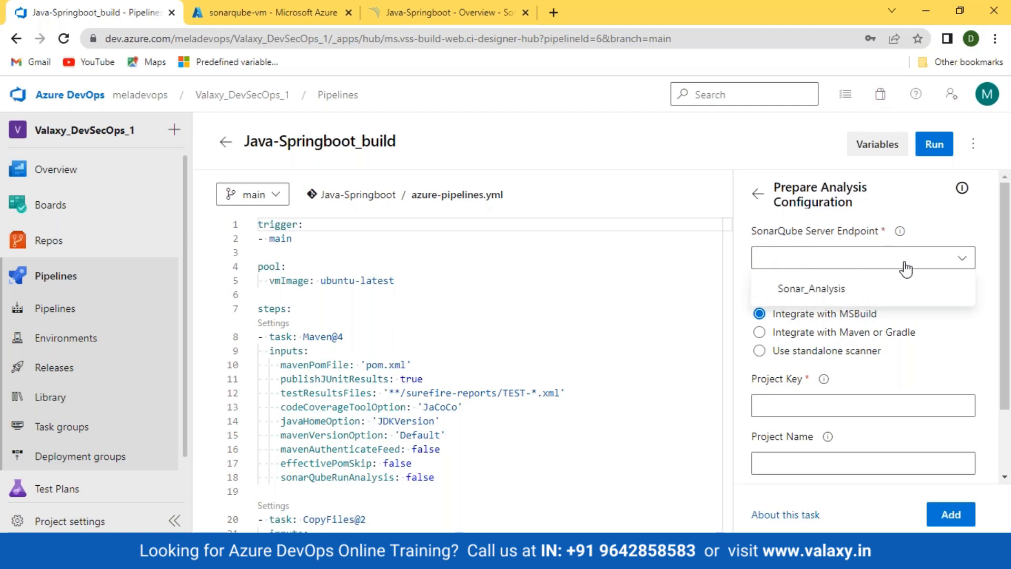
left_click(809, 293)
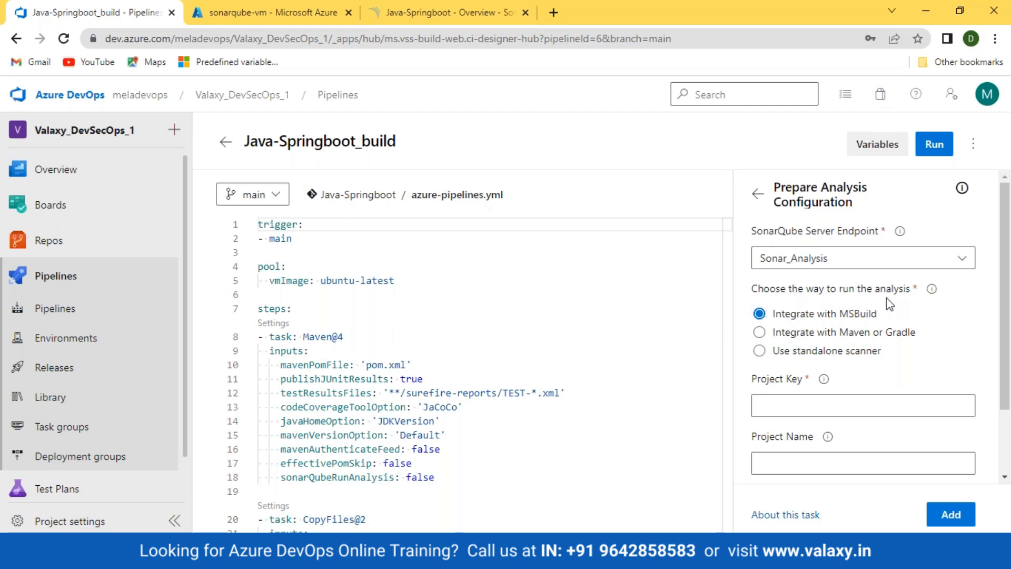
scroll(887, 298, "down", 2)
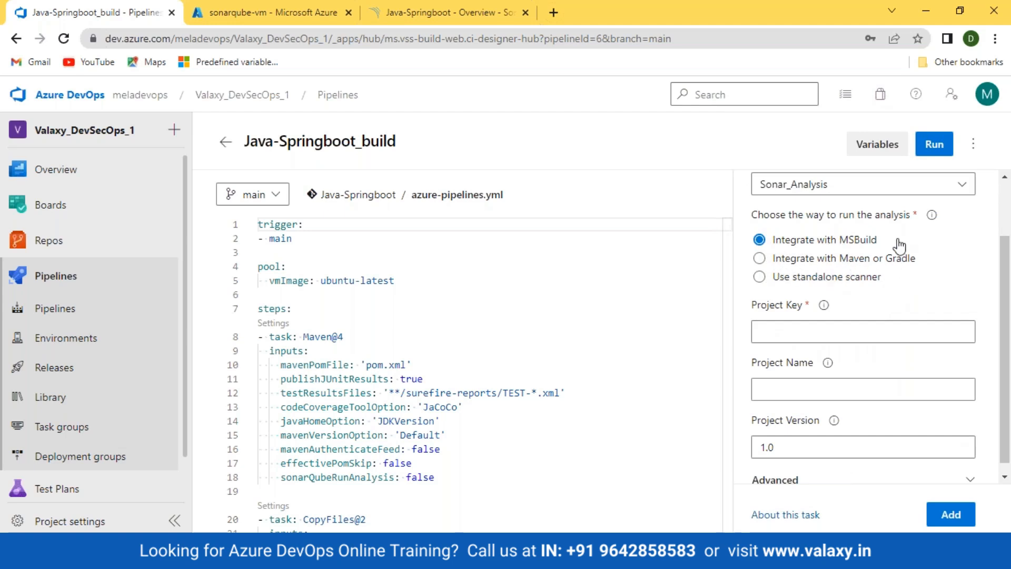
left_click(810, 259)
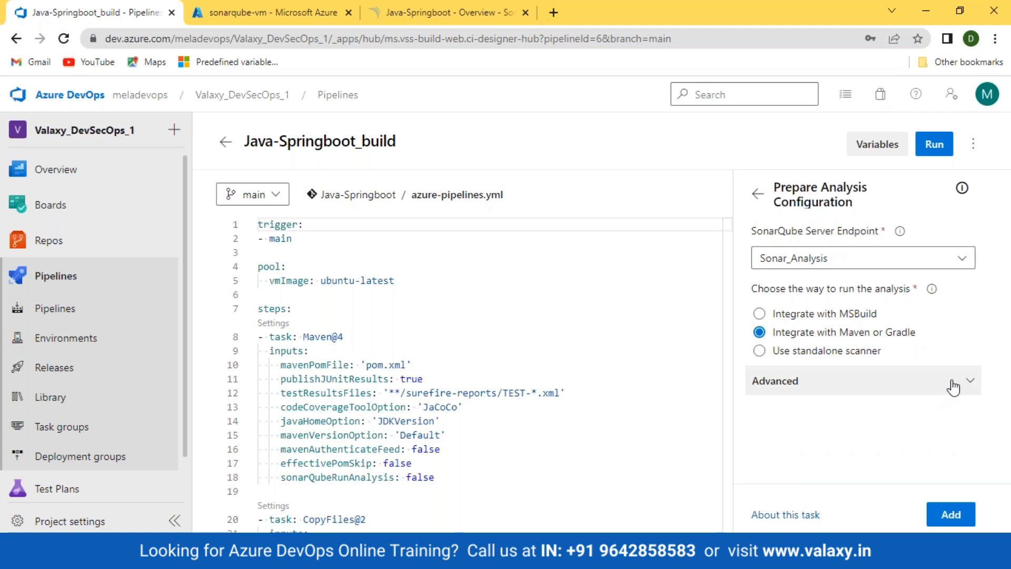
Step: Replace the task's advanced Additional Properties with the Maven snippet copied from the SonarQube instructions
left_click(971, 392)
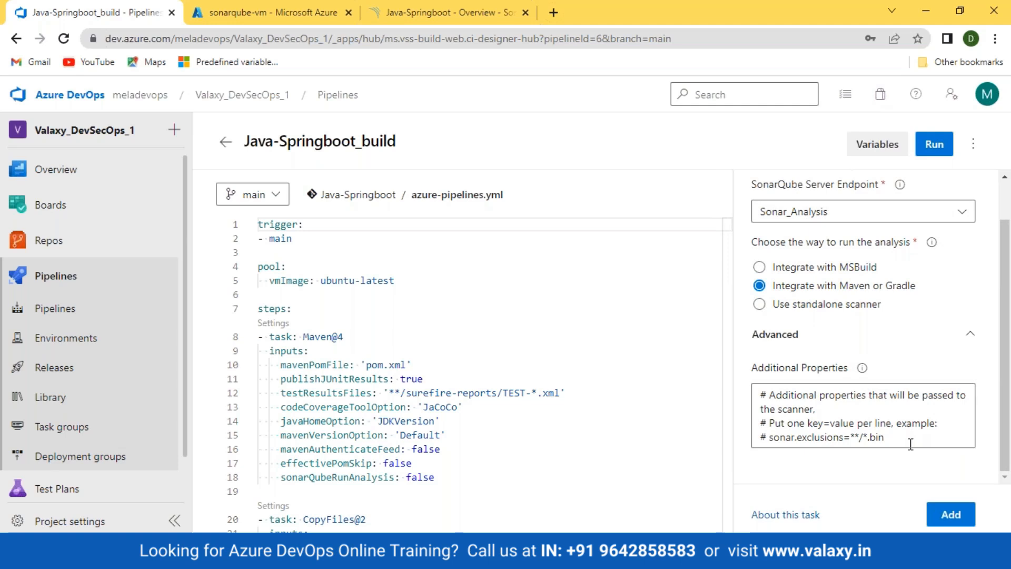
left_click_drag(911, 444, 742, 389)
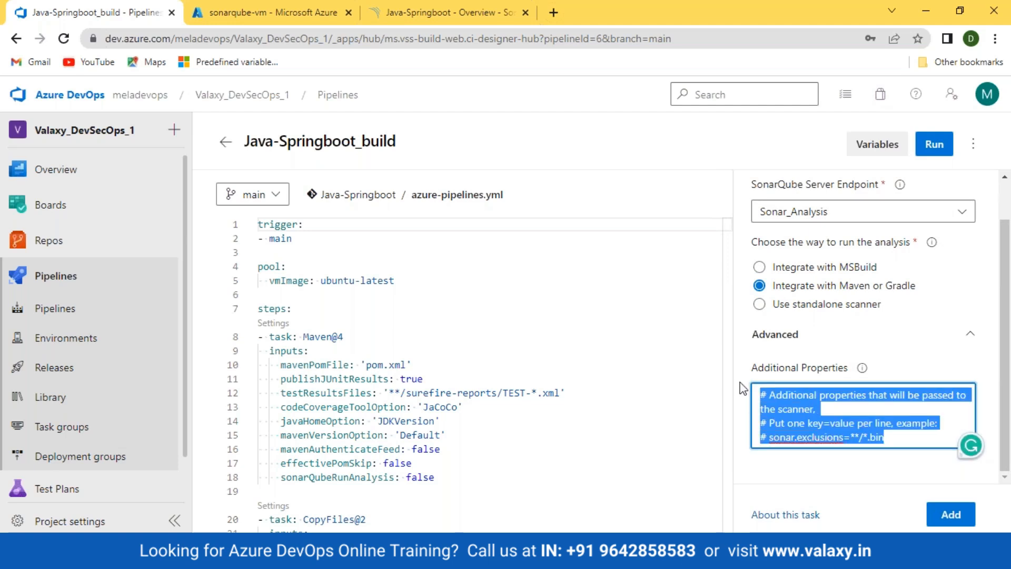
key("BackSpace")
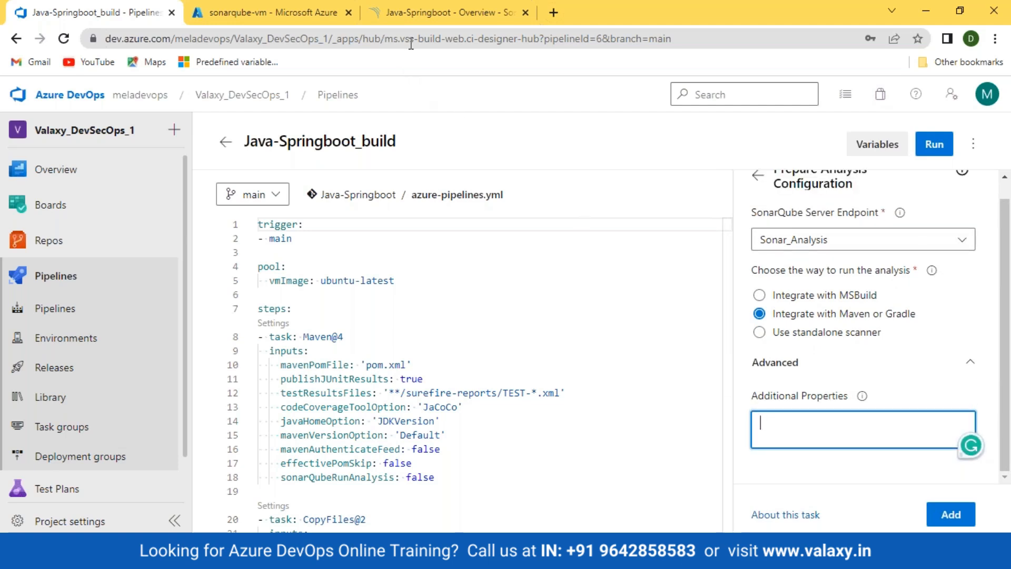
left_click(404, 24)
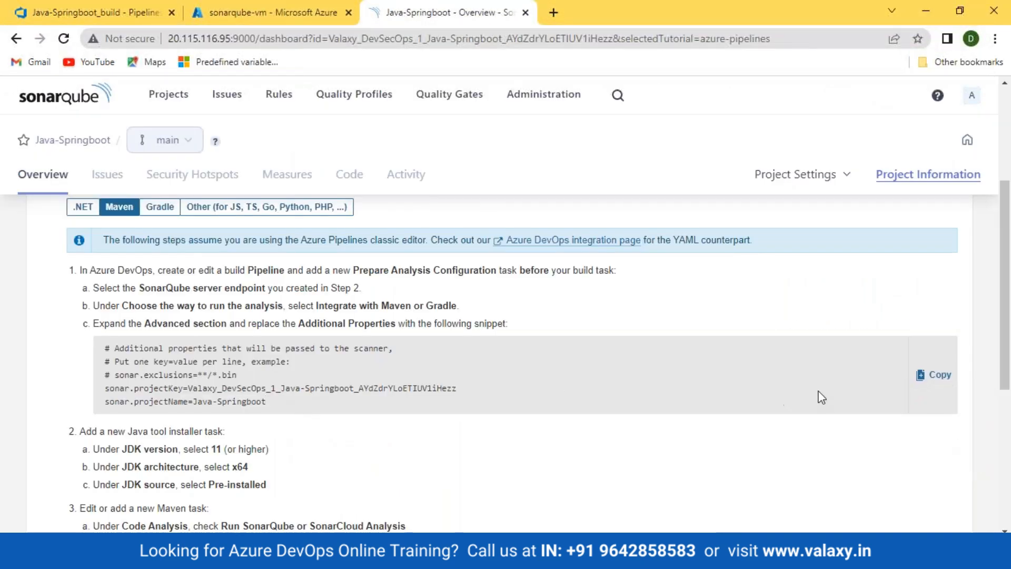
left_click(941, 385)
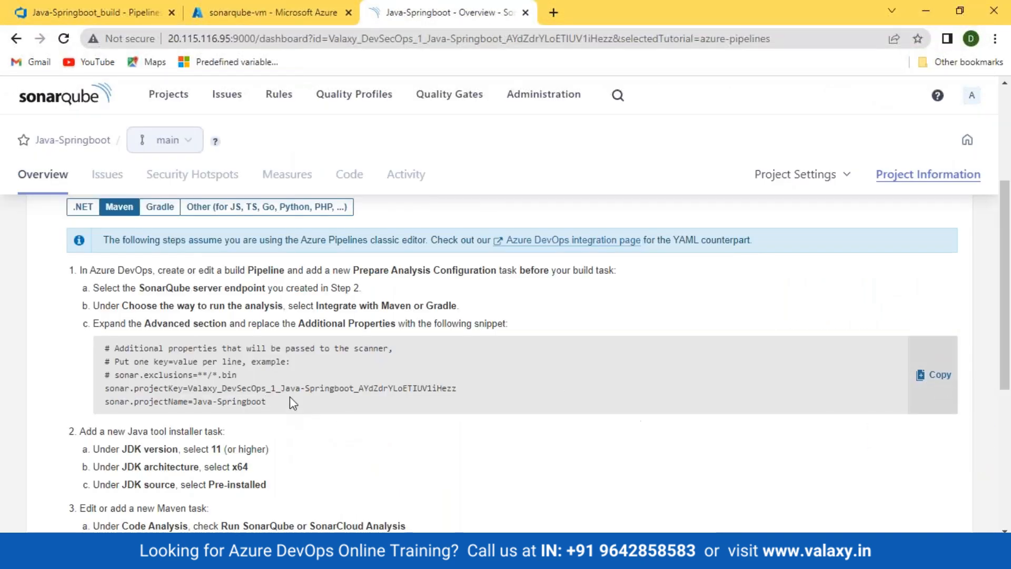
left_click_drag(257, 388, 497, 394)
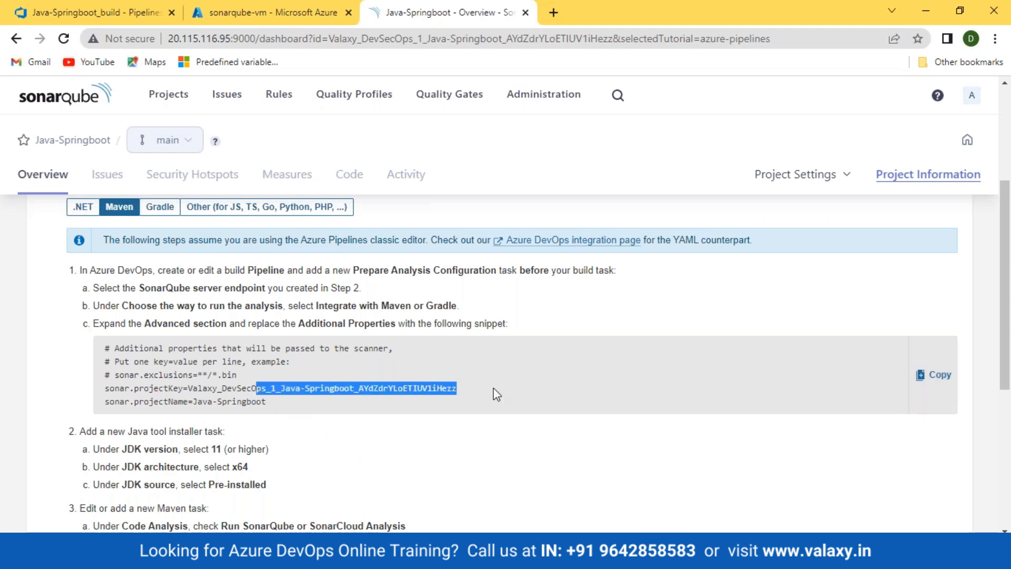
left_click(928, 375)
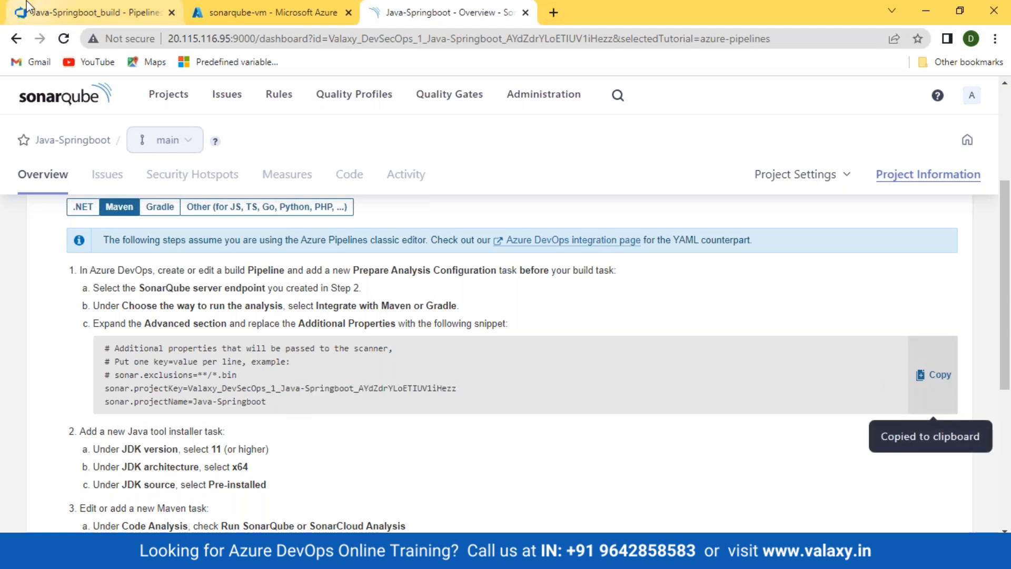
left_click(95, 12)
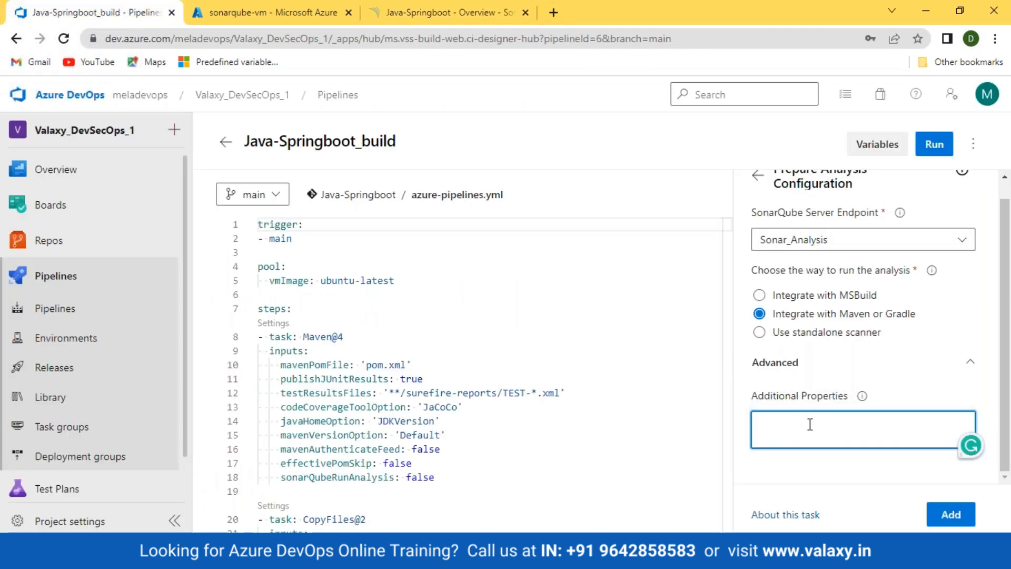
key("ctrl+v")
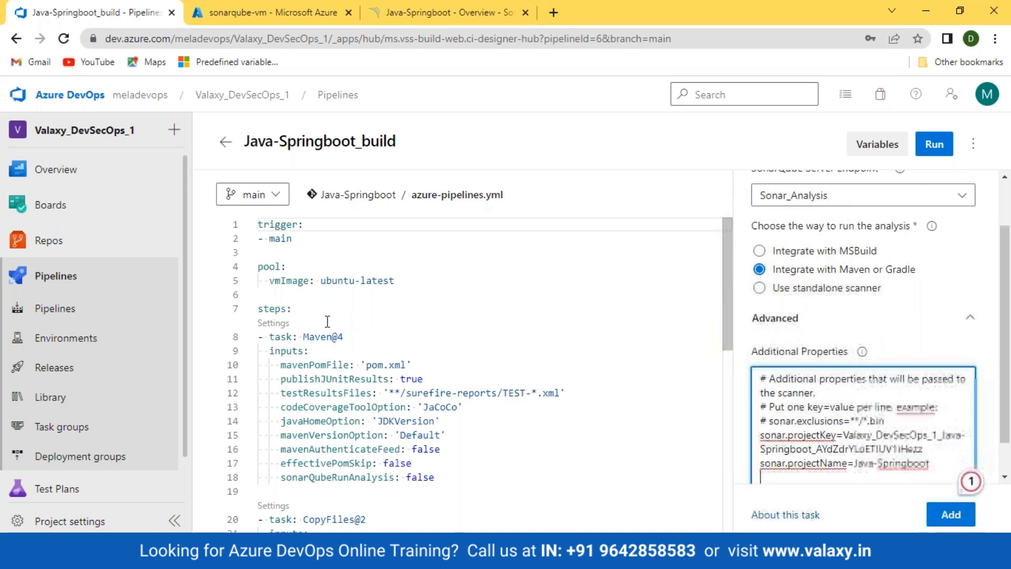
Step: Make room with blank lines directly under steps: in azure-pipelines.yml and add the configured Prepare Analysis Configuration task there
left_click(315, 304)
key("Return")
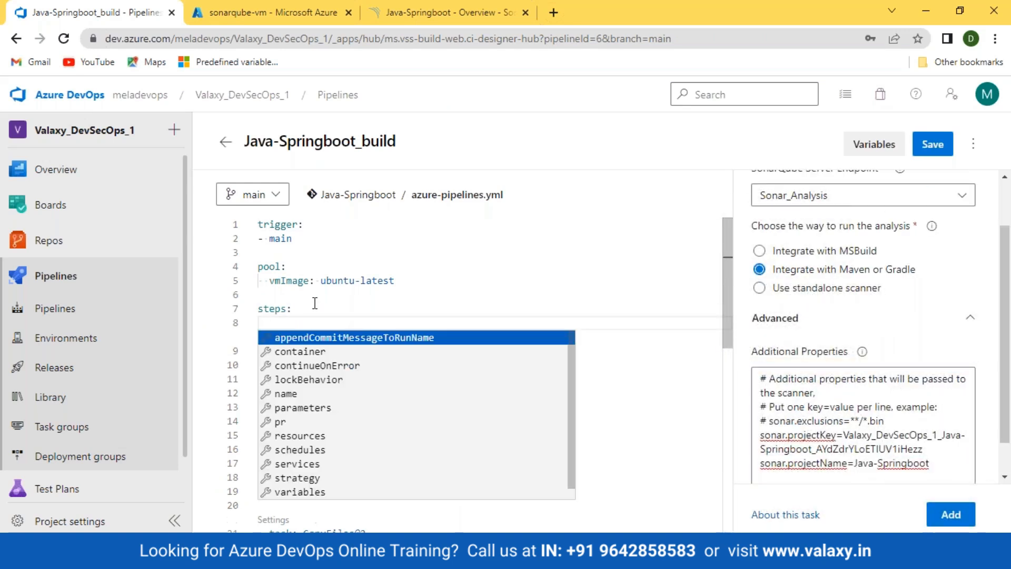
key("Escape")
key("Return")
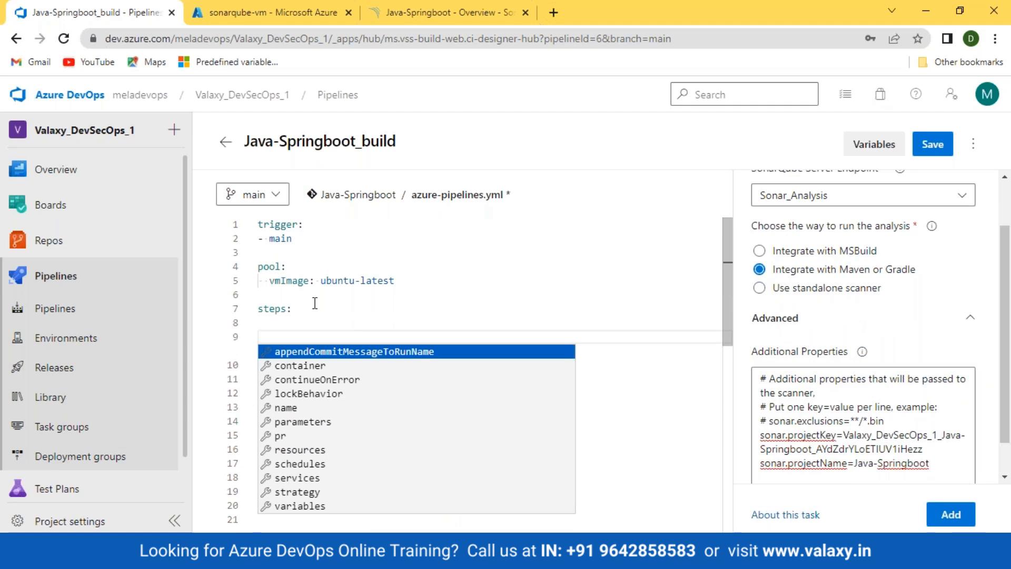
left_click(951, 514)
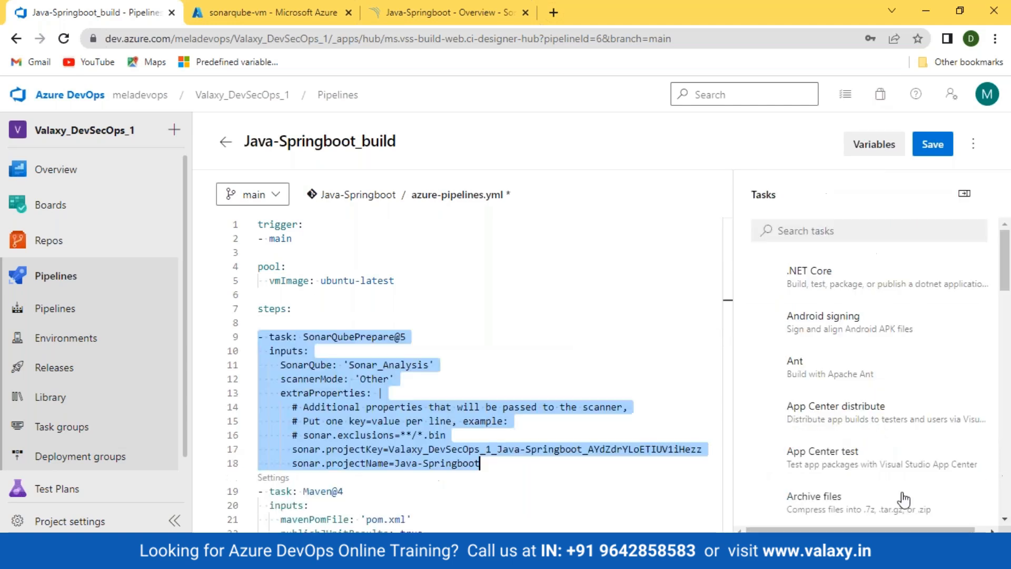
Step: Insert two unindented blank lines between the SonarQubePrepare@5 task and the Maven@4 task
left_click(547, 483)
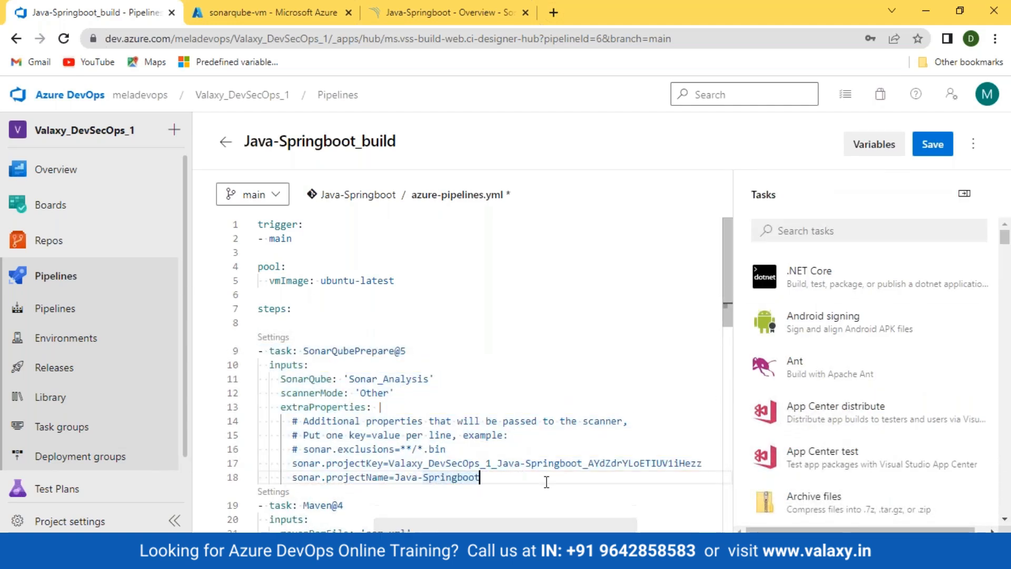
key("Return")
key("BackSpace")
key("BackSpace")
key("BackSpace")
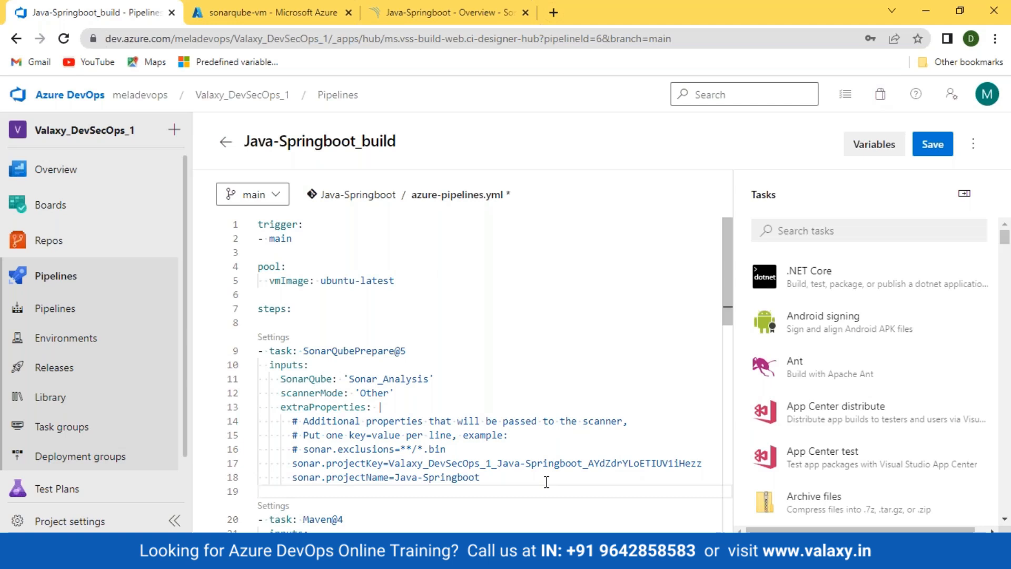
scroll(547, 480, "down", 2)
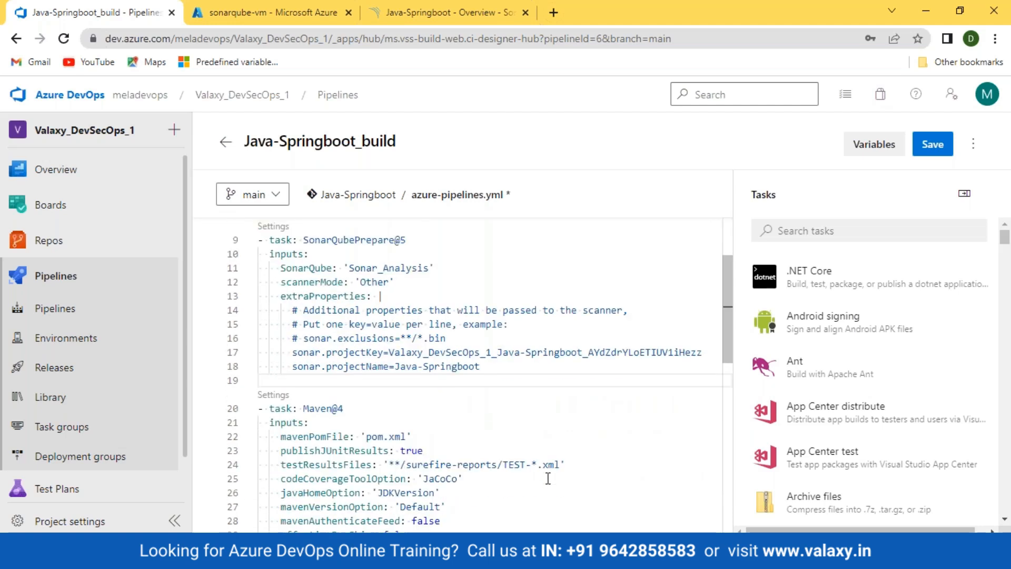
key("Return")
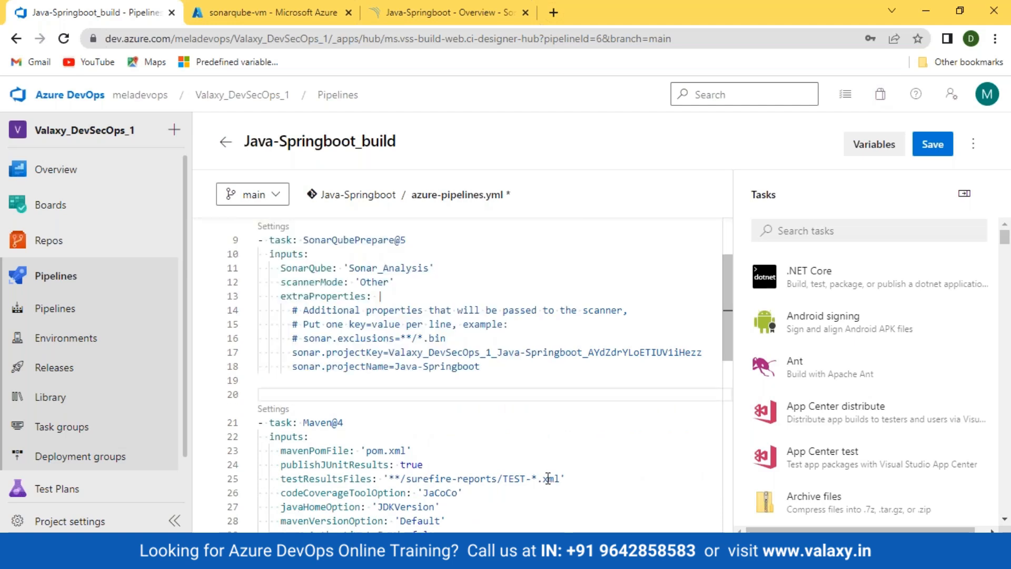
Step: Add a Java tool installer task before the Maven task with JDK version 11, X64 architecture and Pre-installed as the JDK source
left_click(888, 232)
type("java")
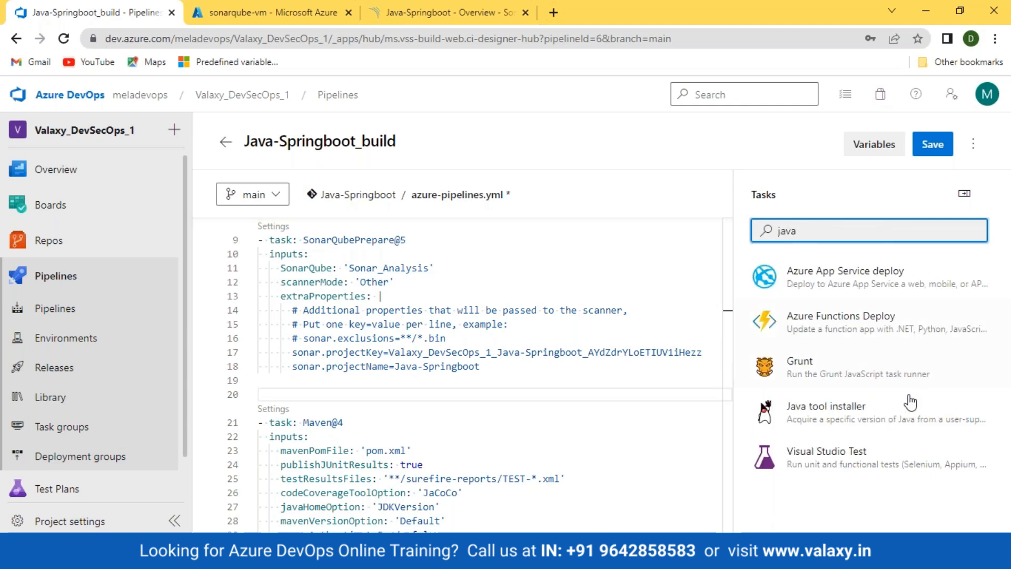
left_click(854, 421)
double_click(773, 252)
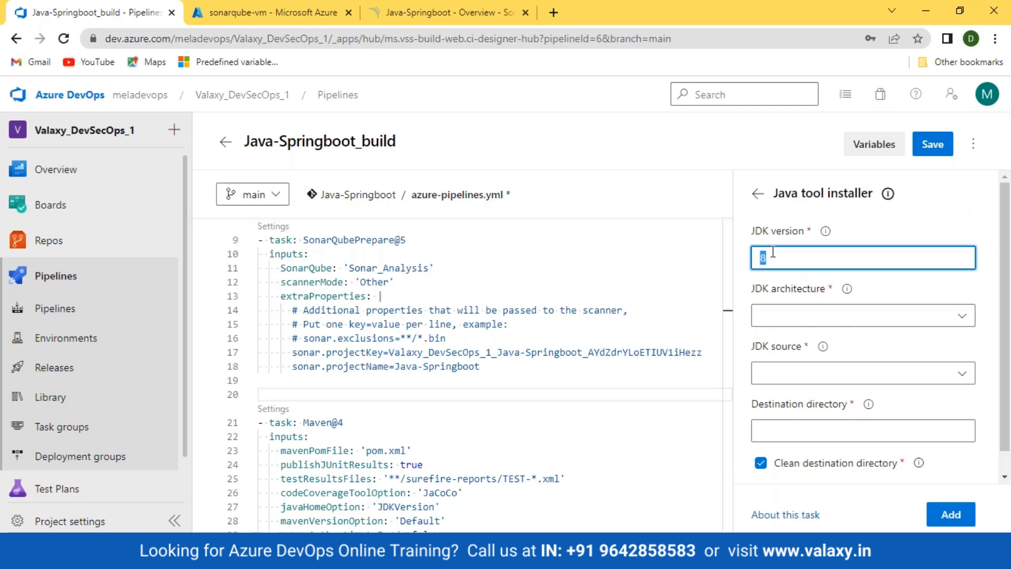
type("11")
left_click(959, 314)
left_click(790, 343)
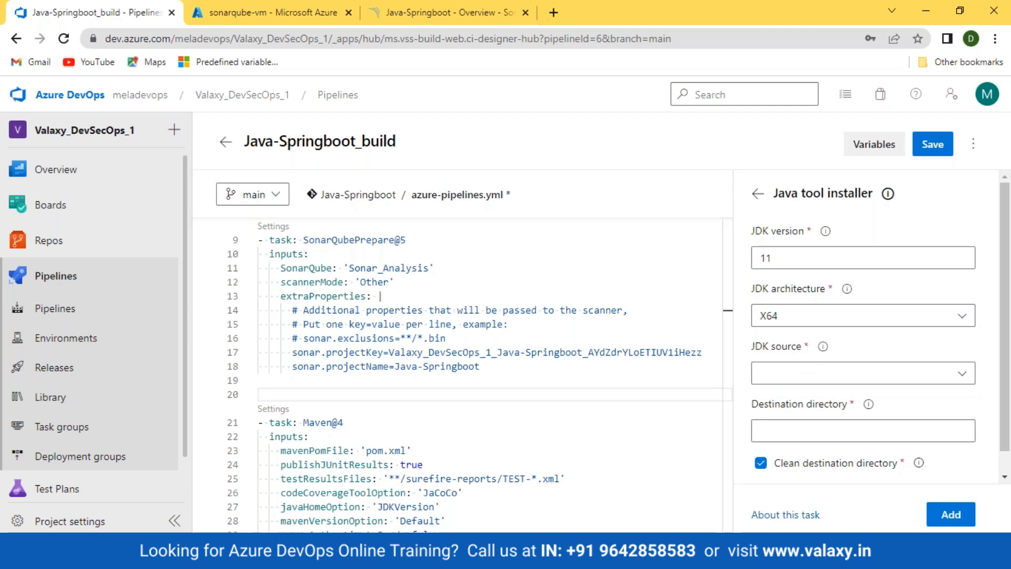
scroll(784, 347, "down", 1)
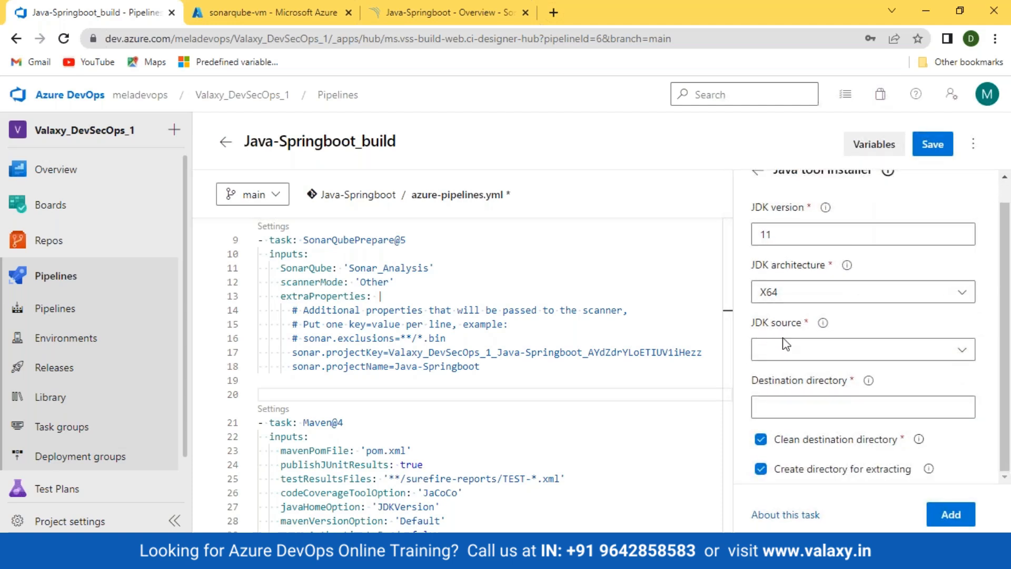
left_click(886, 358)
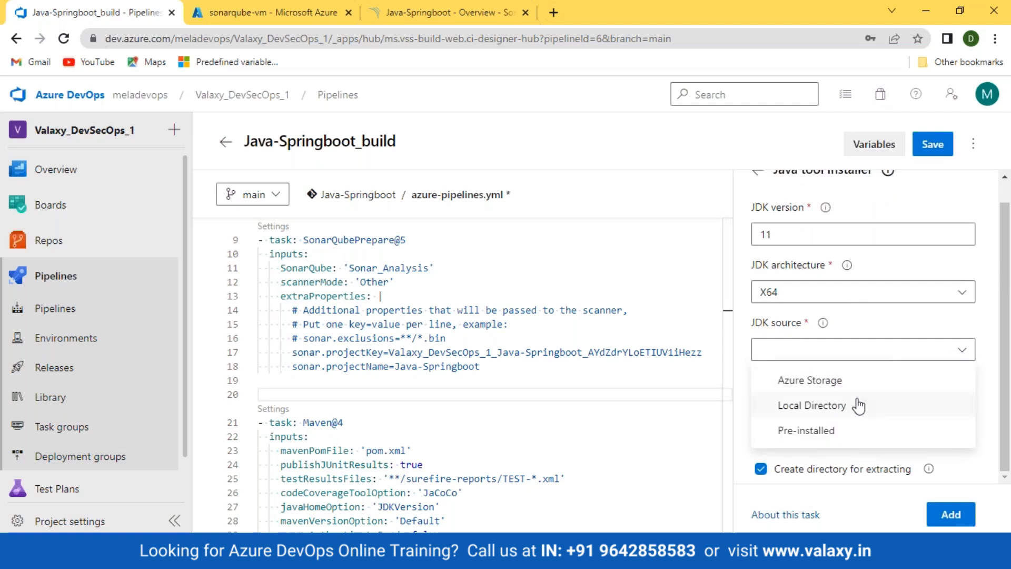
left_click(822, 429)
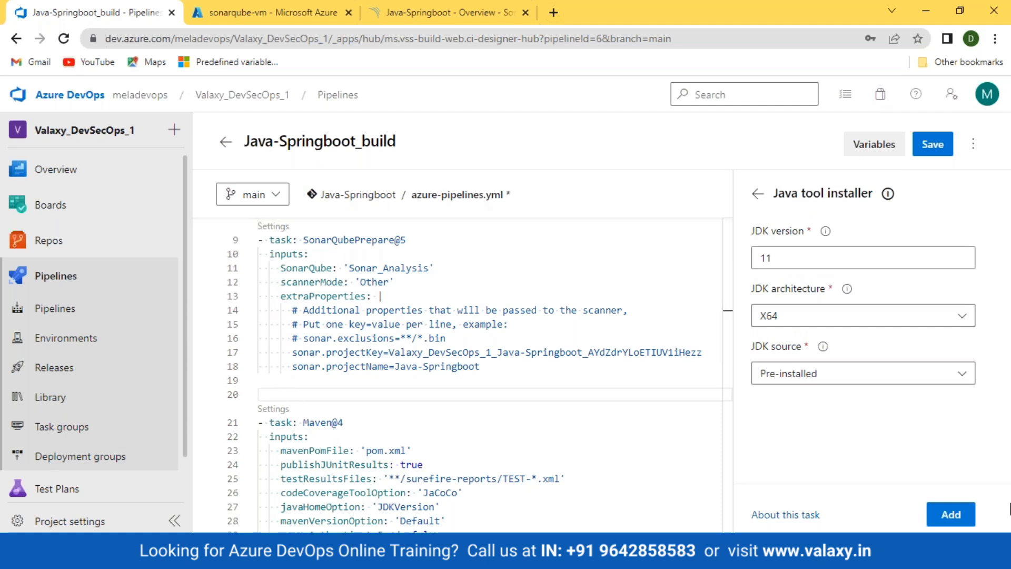
left_click(946, 515)
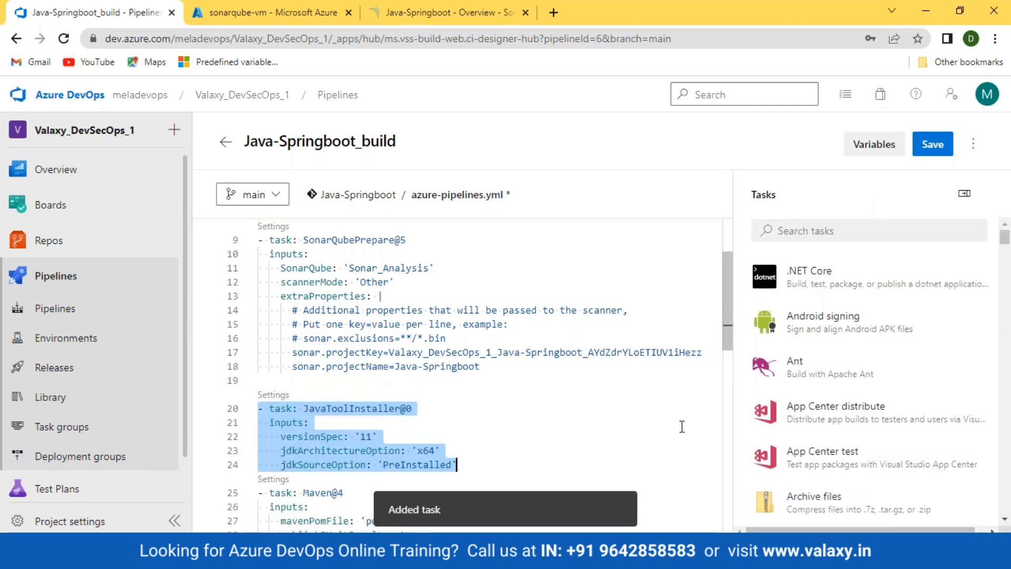
key("Return")
key("Escape")
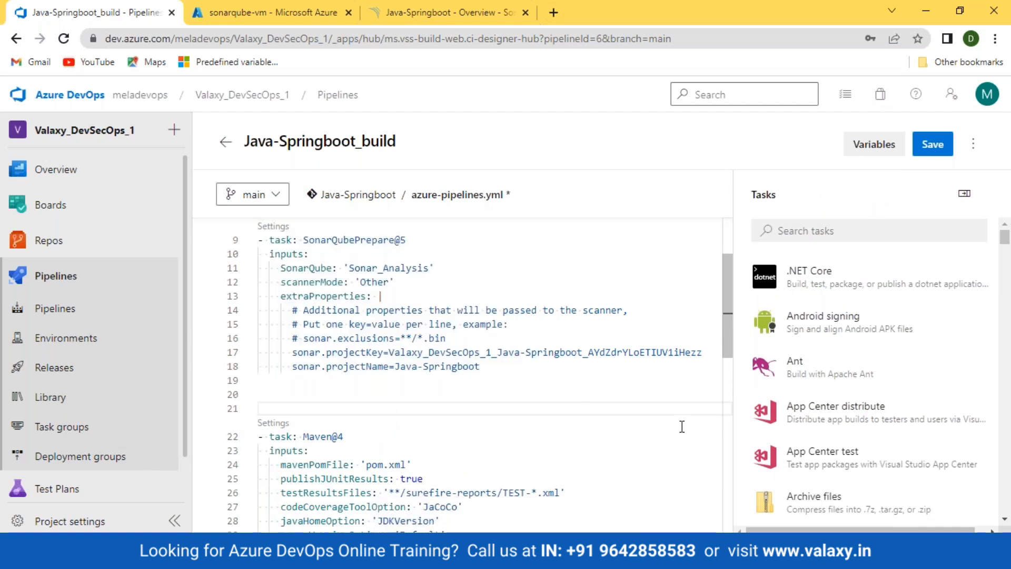
key("ctrl+z")
Step: Insert an unindented blank line between the JavaToolInstaller@0 task and the Maven@4 task
key("Right")
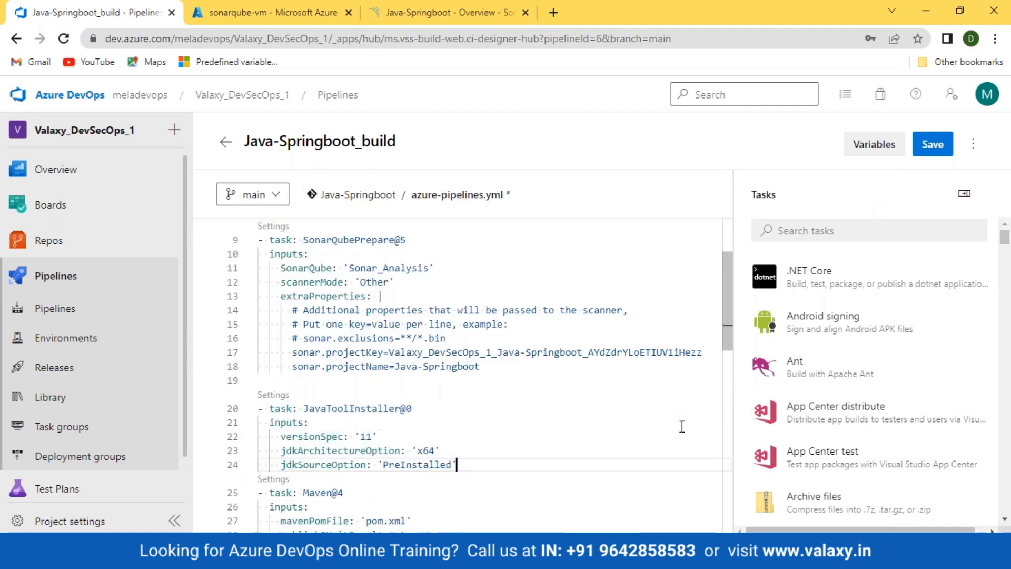
key("Return")
key("BackSpace")
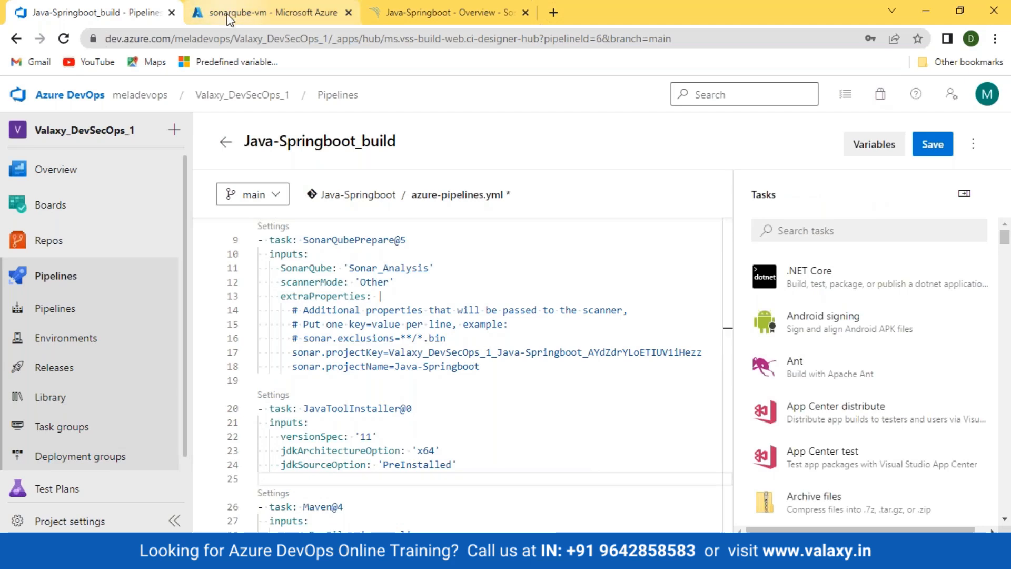
Step: Check the Java tool installer and Maven task instructions in SonarQube's Azure Pipelines tutorial, and return to the pipeline editor
left_click(264, 12)
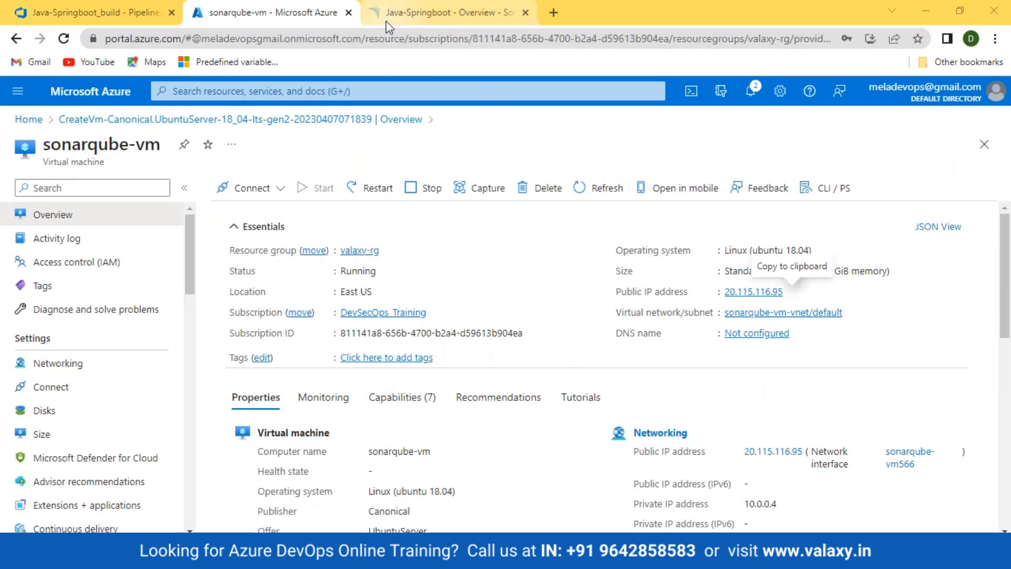
left_click(442, 13)
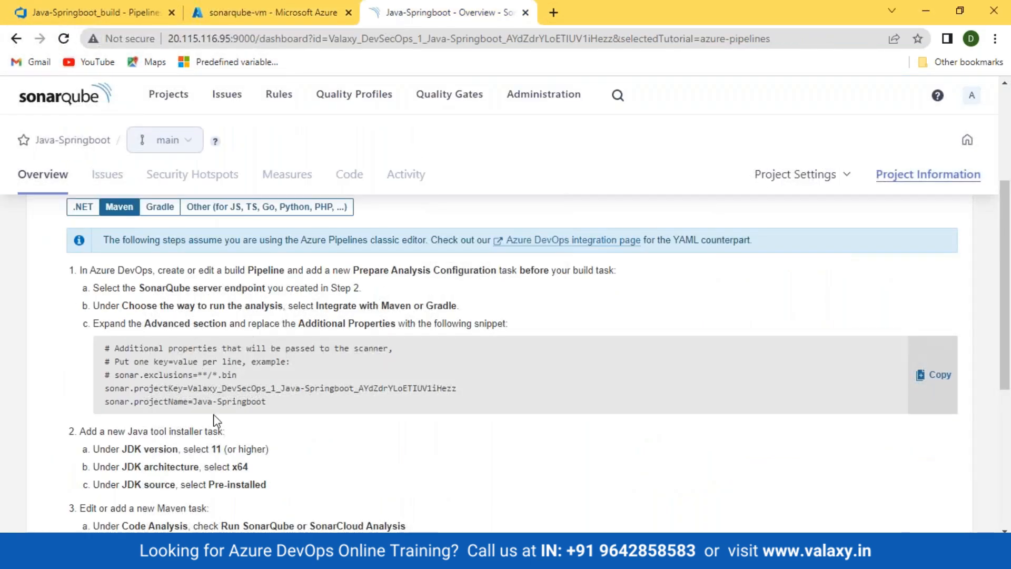
scroll(215, 417, "down", 3)
left_click_drag(88, 275, 481, 347)
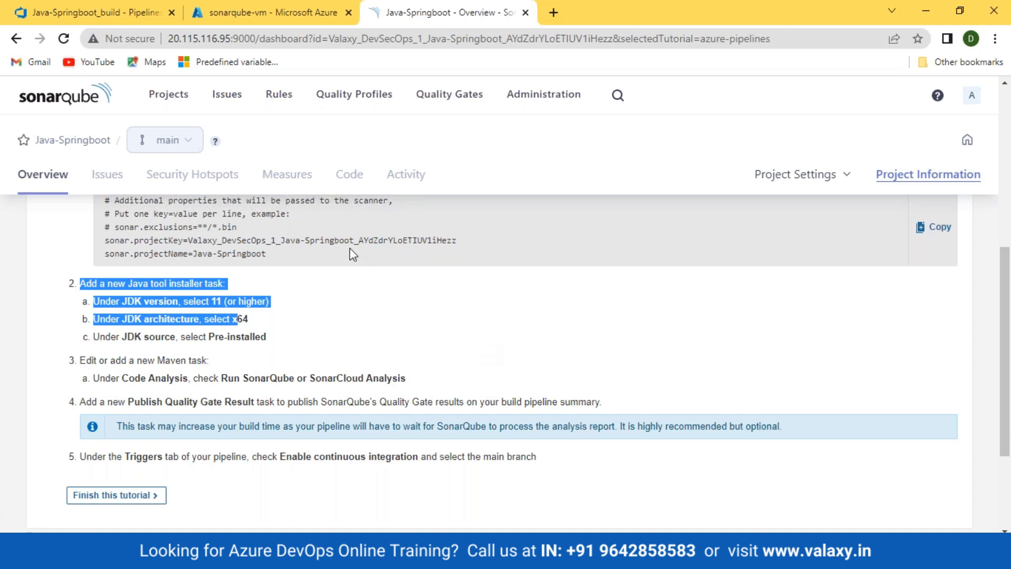
left_click(66, 8)
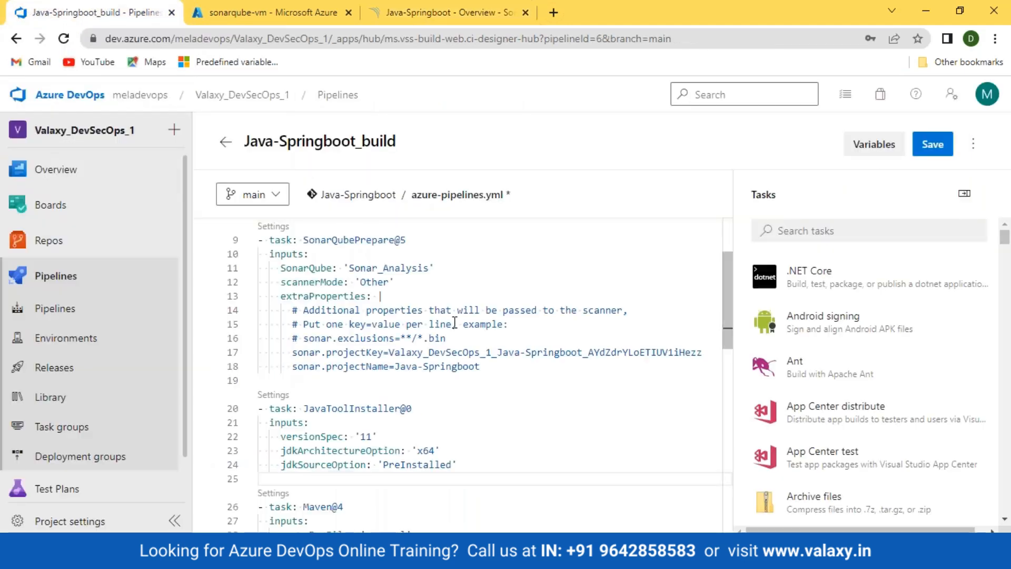
Step: Select the entire existing Maven@4 task block and open the Maven task's configuration from the task assistant to replace it
scroll(457, 319, "down", 1)
scroll(457, 319, "up", 1)
scroll(457, 319, "down", 5)
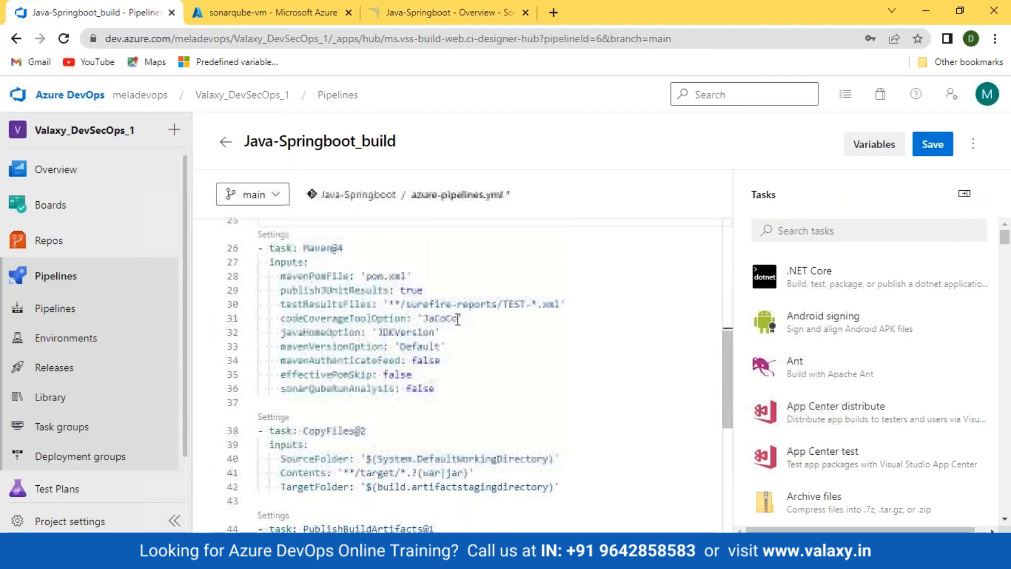
left_click_drag(463, 402, 245, 252)
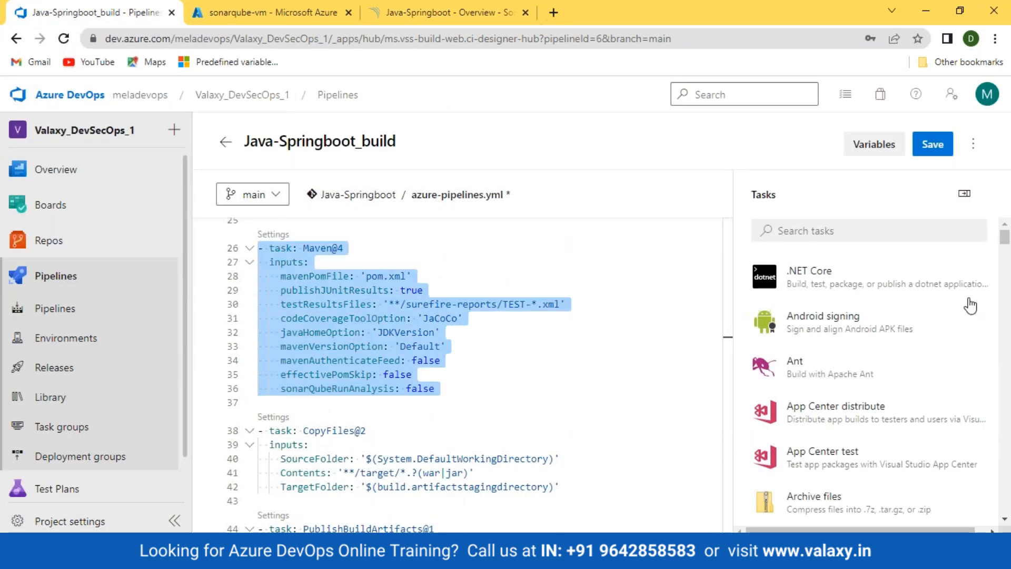
left_click(861, 225)
type("maven")
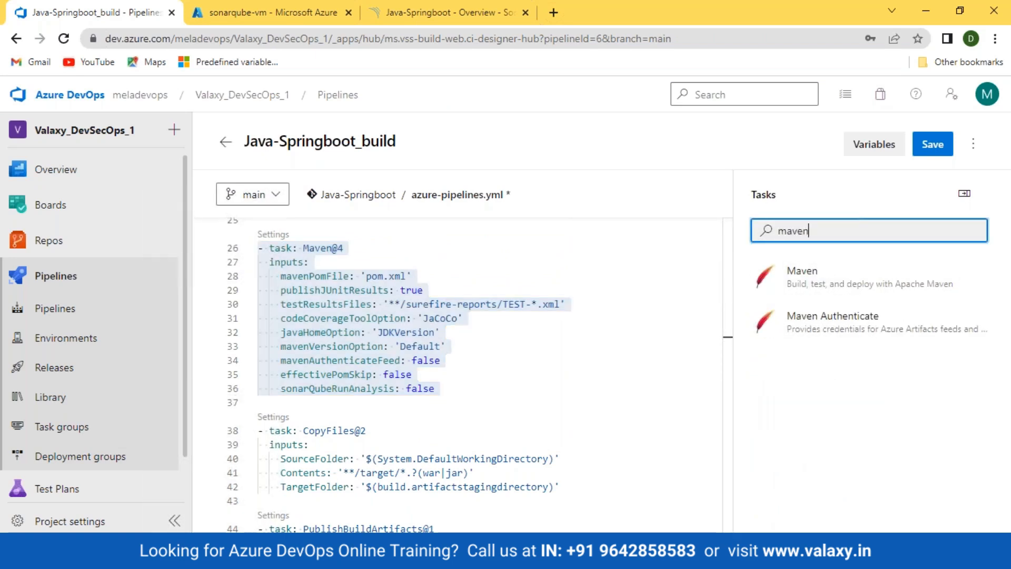
left_click(822, 276)
Step: Set the code coverage tool of the new Maven task to JaCoCo
scroll(831, 258, "down", 3)
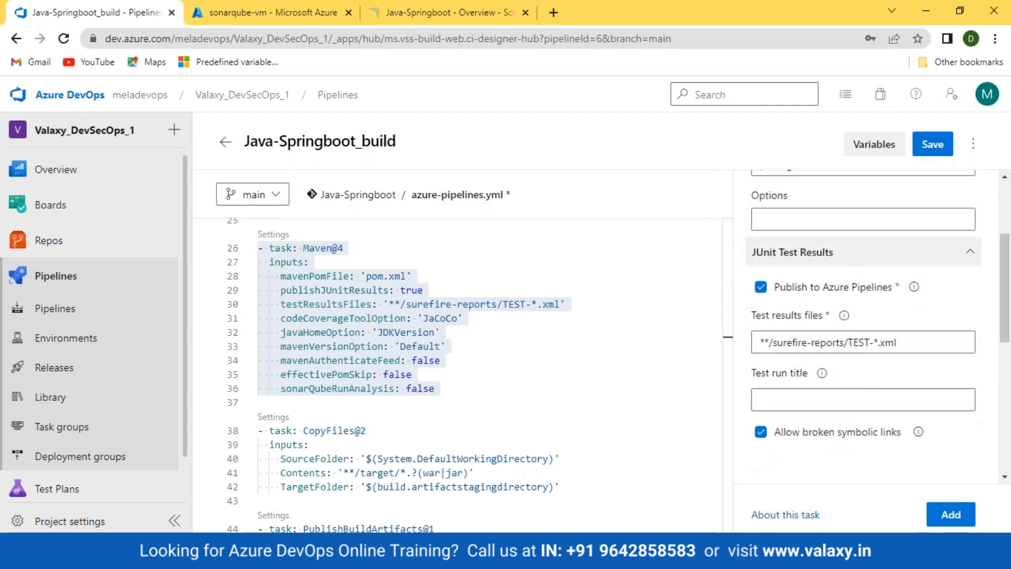
scroll(821, 260, "down", 5)
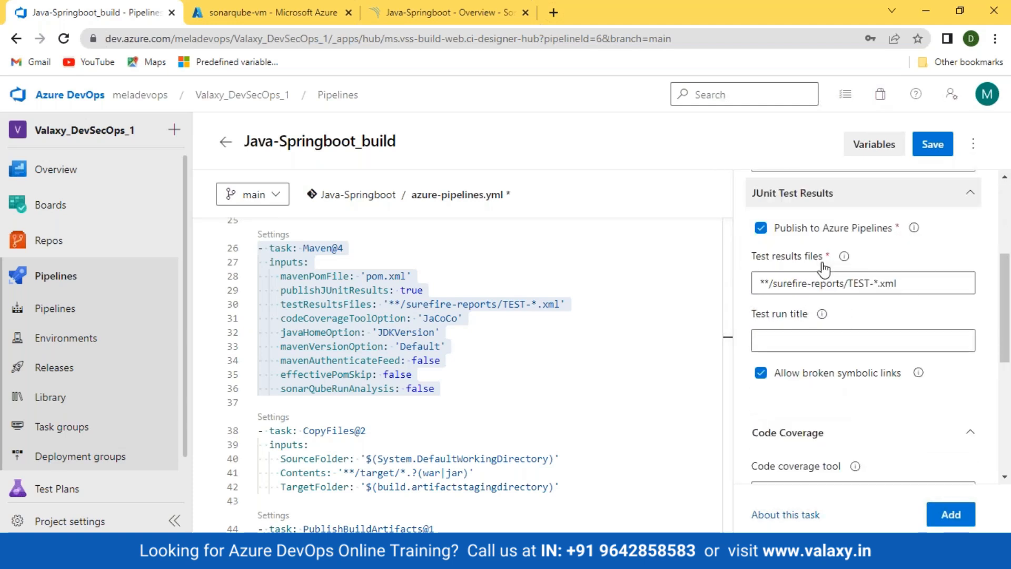
left_click(892, 333)
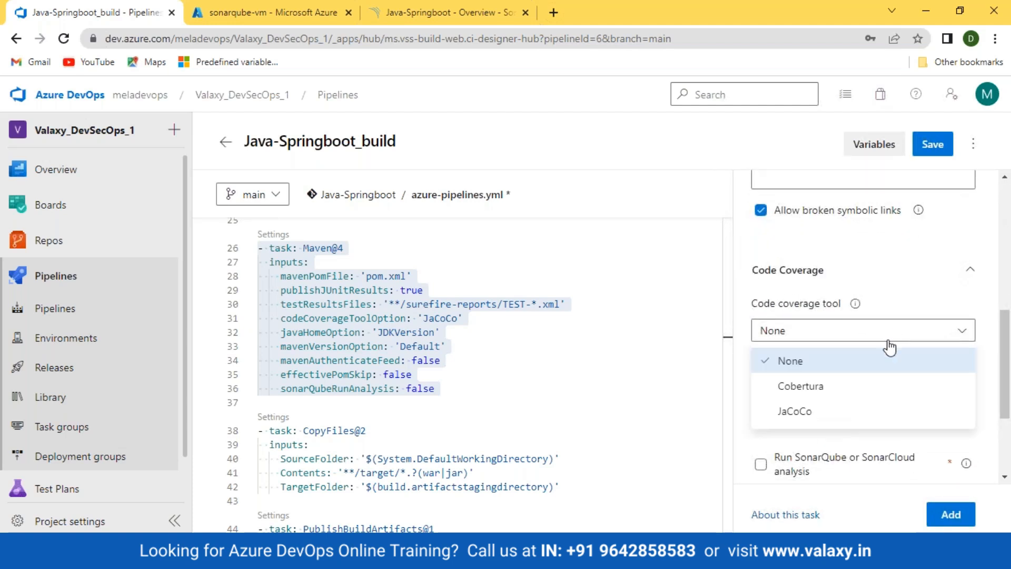
left_click(805, 411)
Step: Enable Run SonarQube or SonarCloud analysis with the latest scanner release and add the Maven task over the selected Maven@4 block
scroll(778, 335, "down", 3)
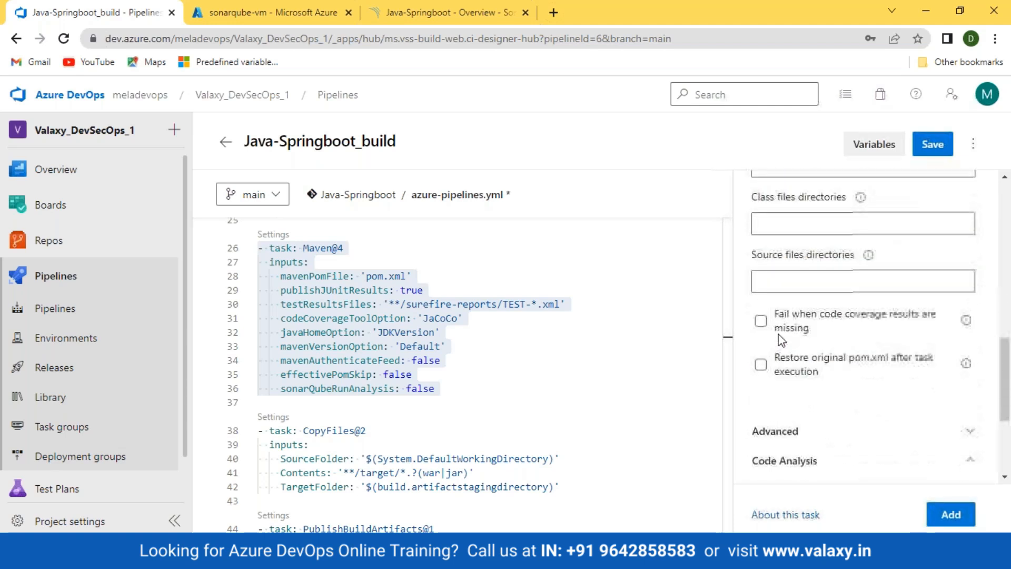
left_click(869, 470)
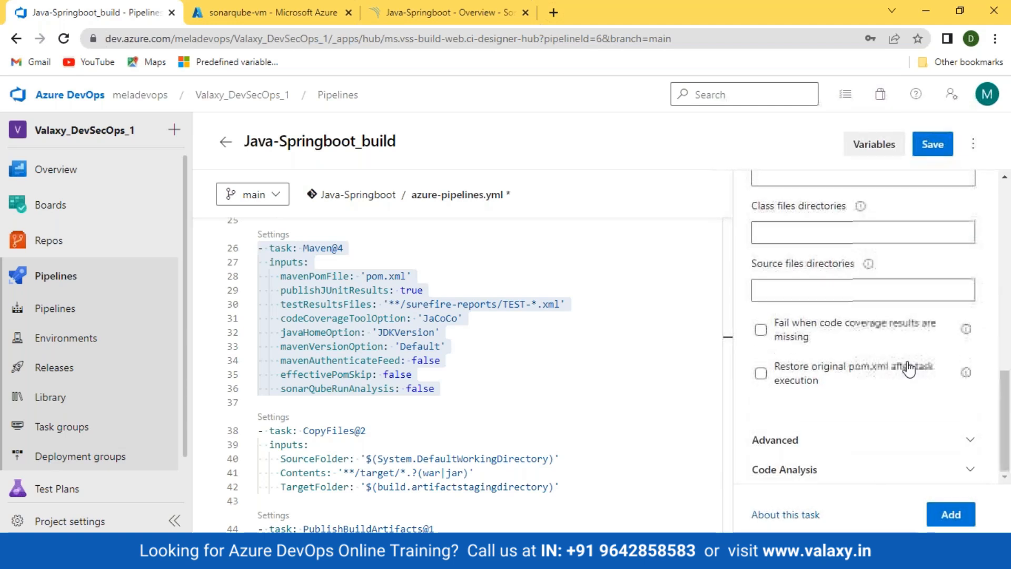
left_click(970, 470)
scroll(855, 395, "down", 3)
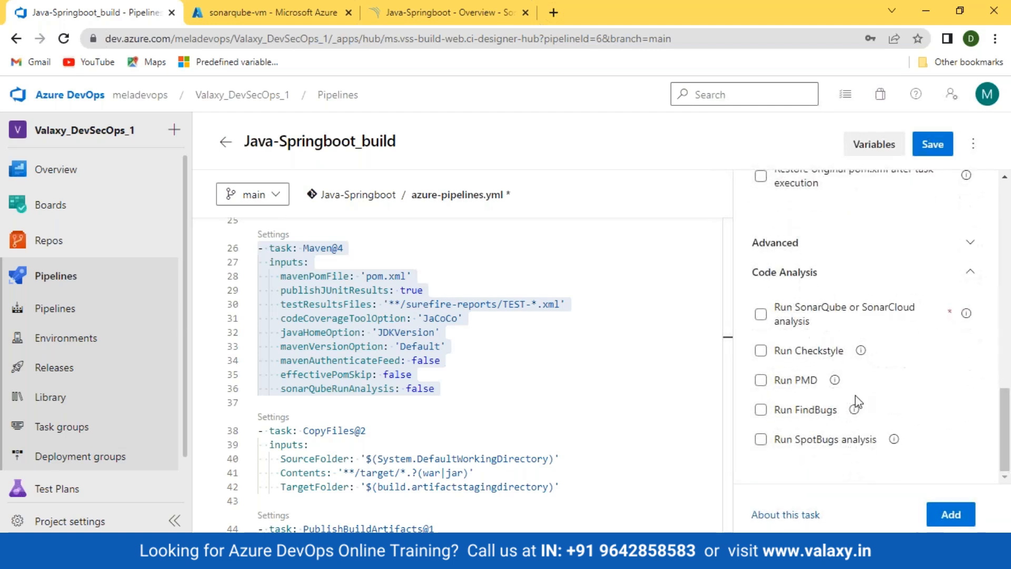
left_click(761, 316)
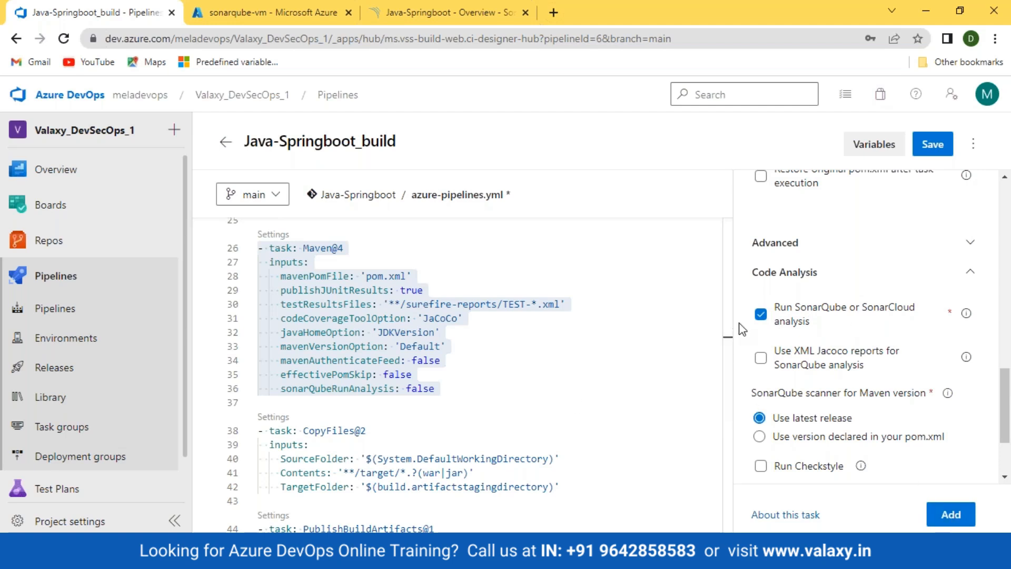
left_click(957, 516)
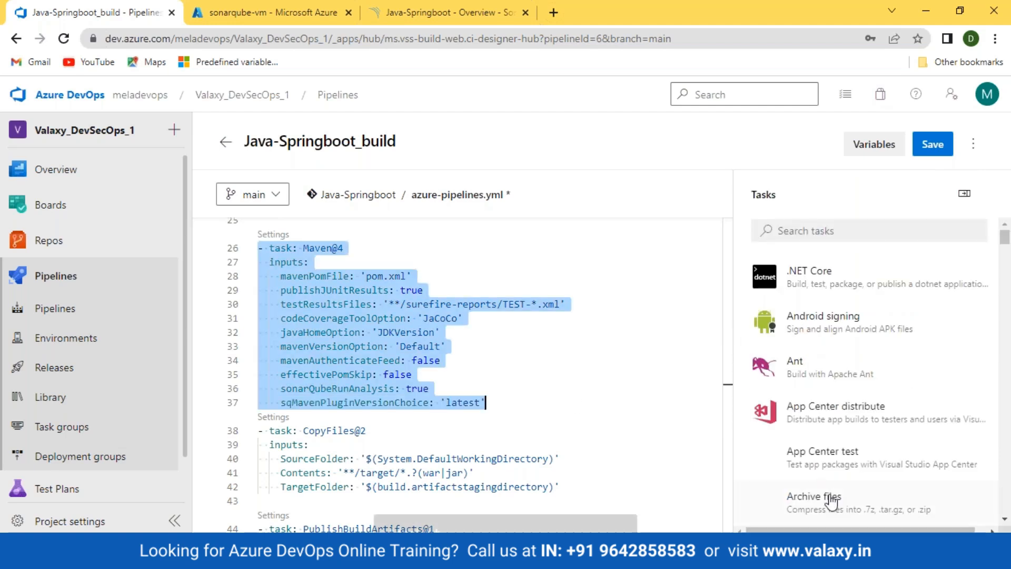
left_click(589, 319)
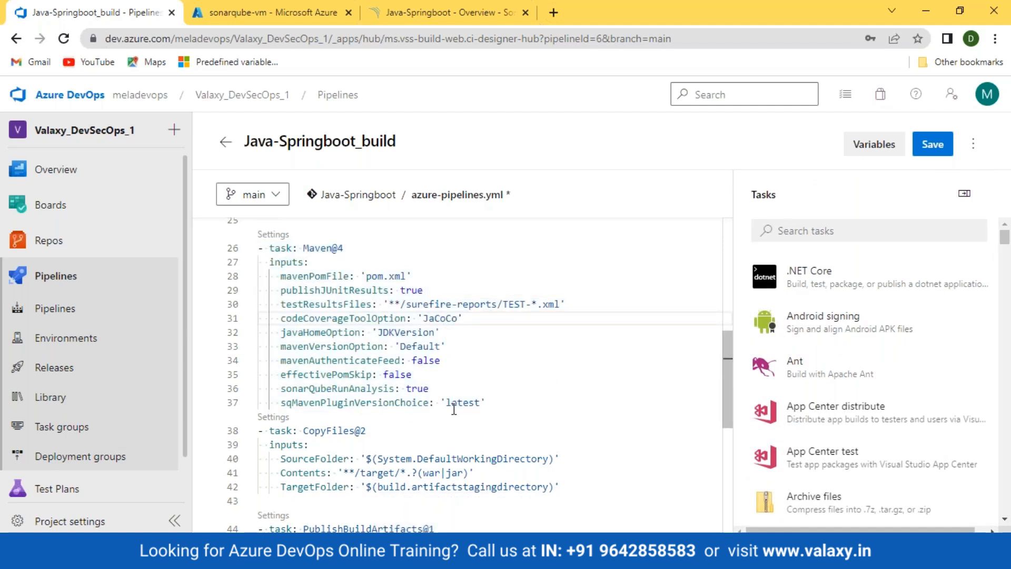
left_click_drag(308, 388, 429, 388)
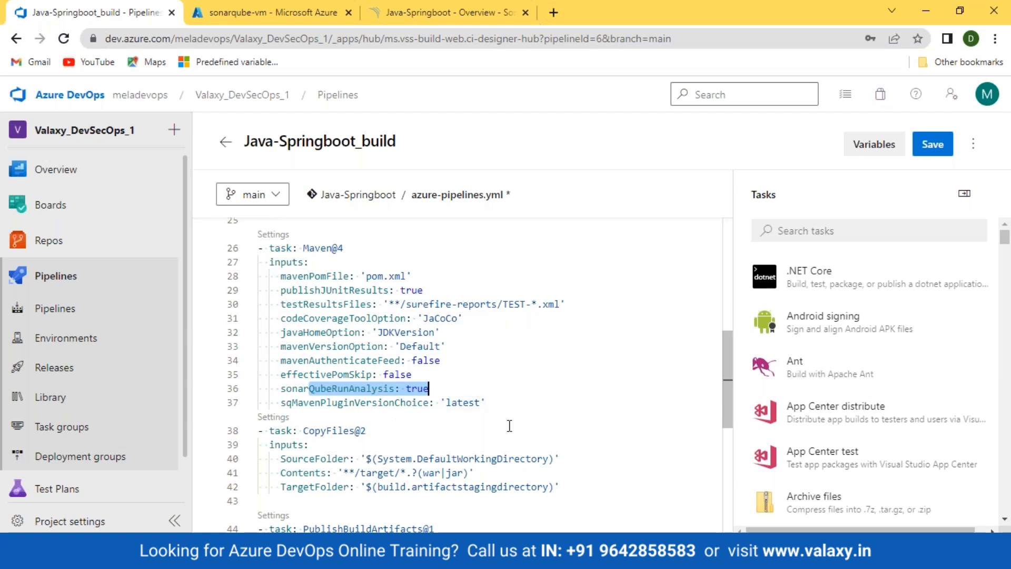
Step: Insert two unindented blank lines between the Maven@4 task and the CopyFiles@2 task
left_click(527, 409)
key("Return")
key("ctrl+space")
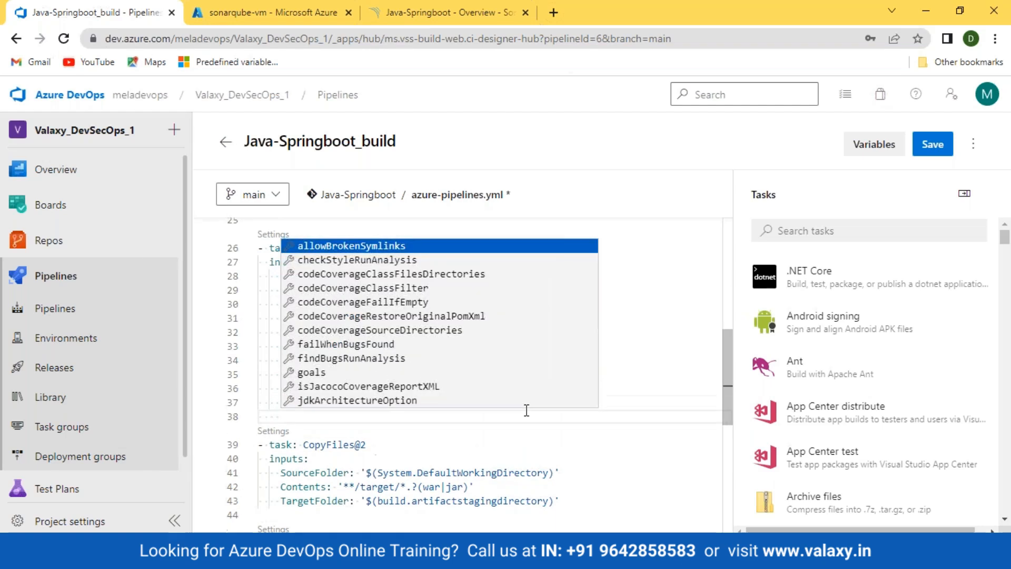
key("Escape")
key("BackSpace")
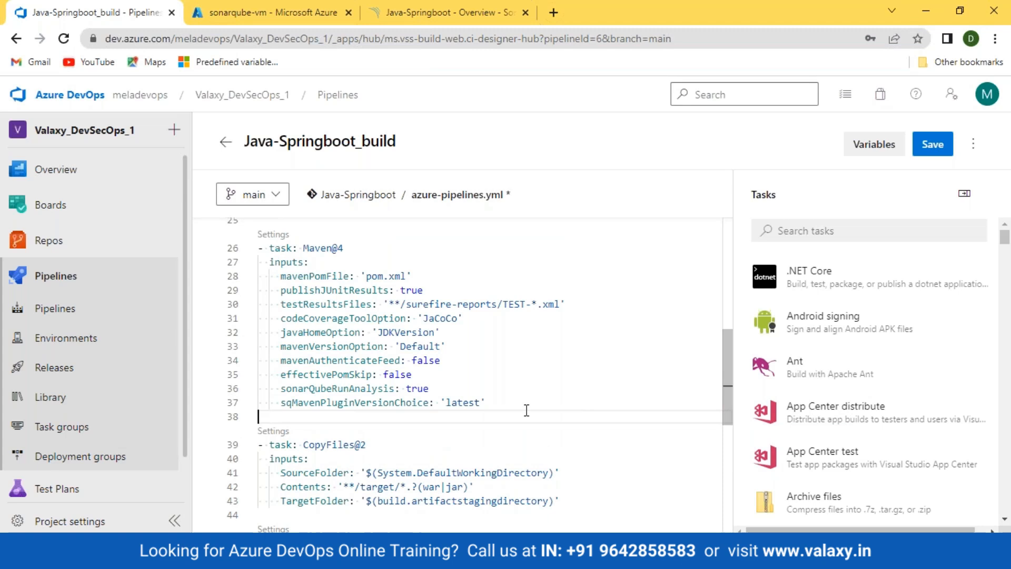
key("Return")
key("ctrl+space")
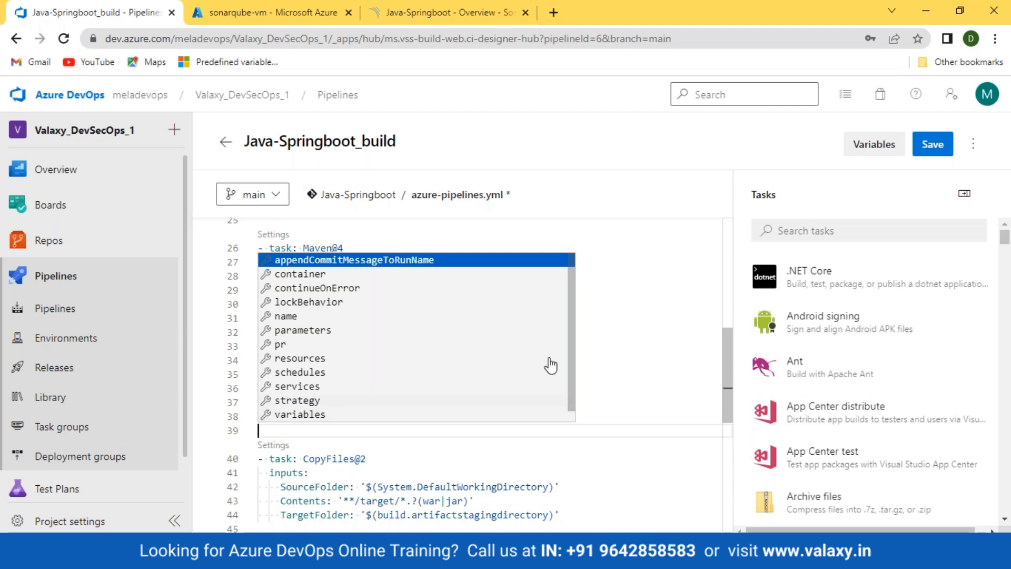
key("Escape")
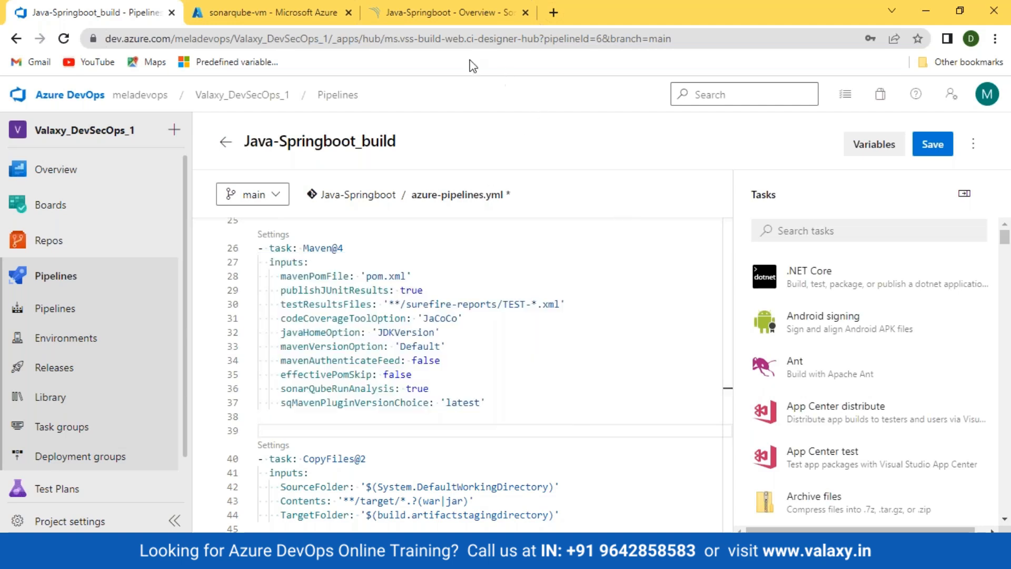
Step: Check the Publish Quality Gate Result instruction and the project list in SonarQube, and return to the pipeline editor
left_click(416, 12)
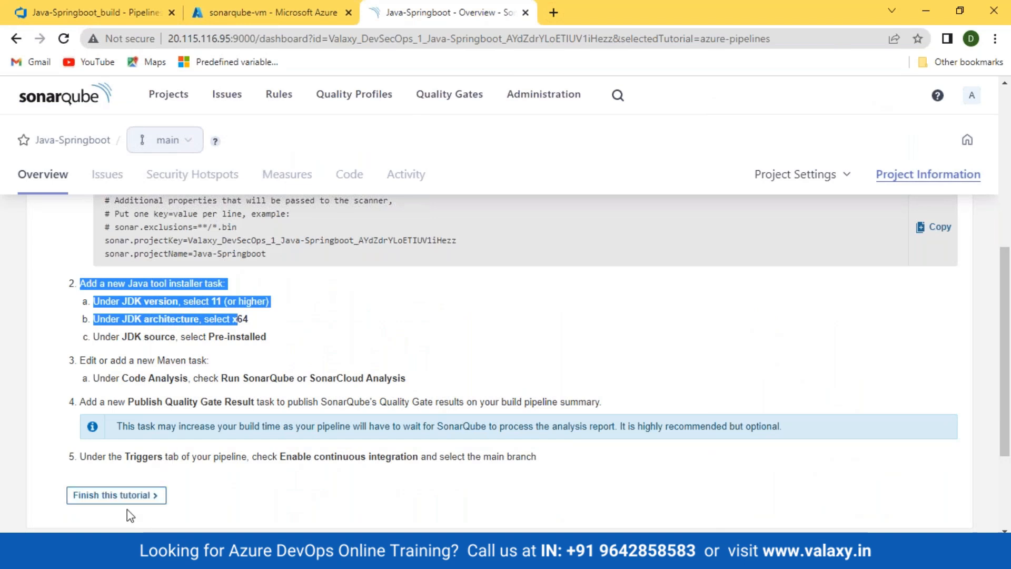
left_click(79, 99)
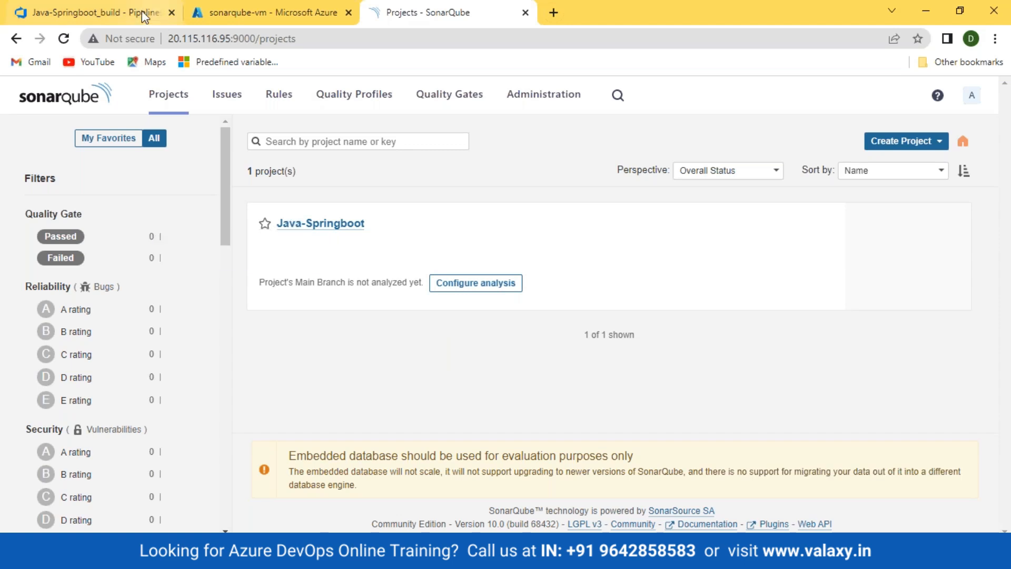
left_click(94, 11)
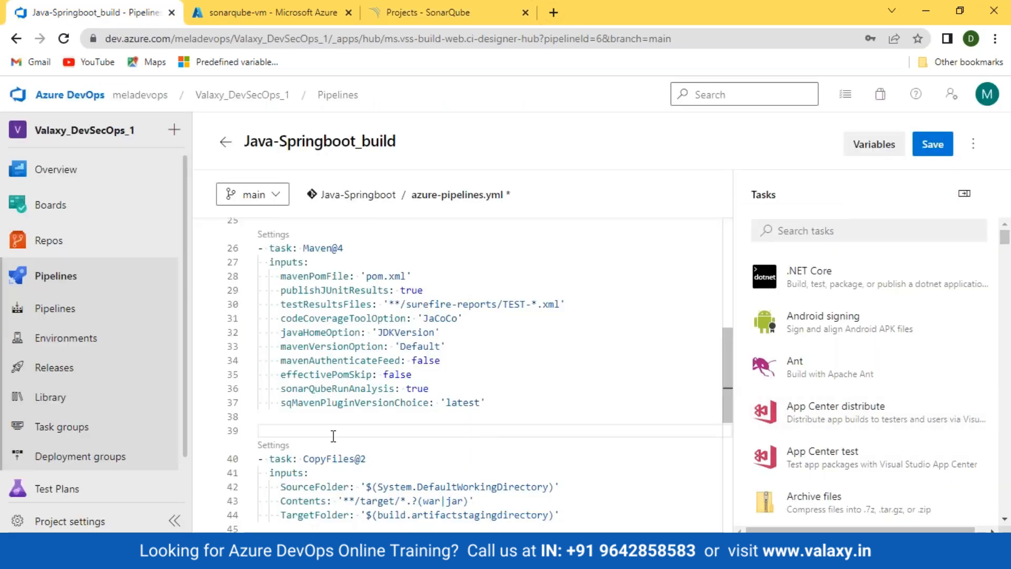
Step: Add the Publish Quality Gate Result task with a 300-second timeout below the Maven@4 task and insert a line after it
left_click(865, 230)
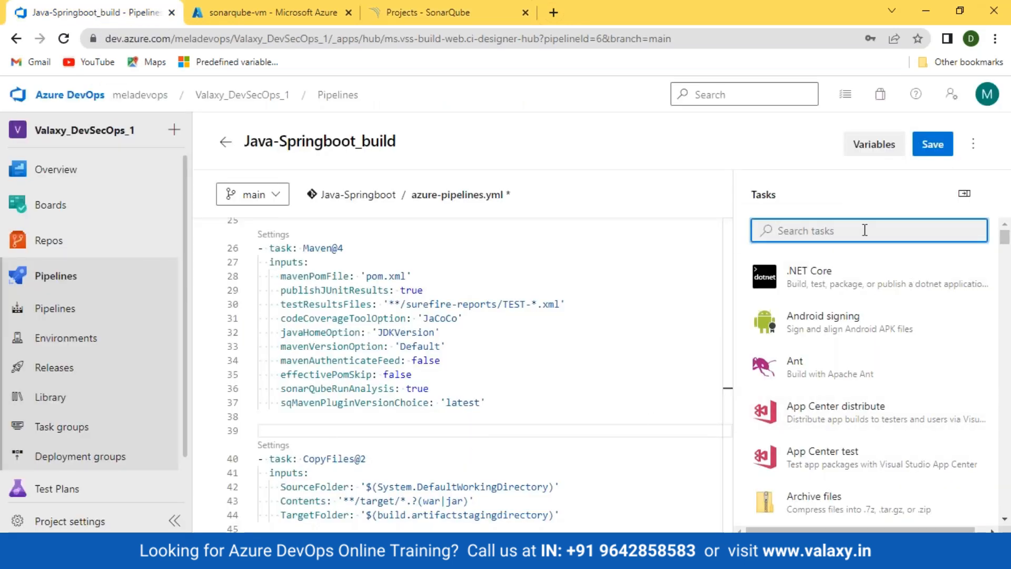
type("sona")
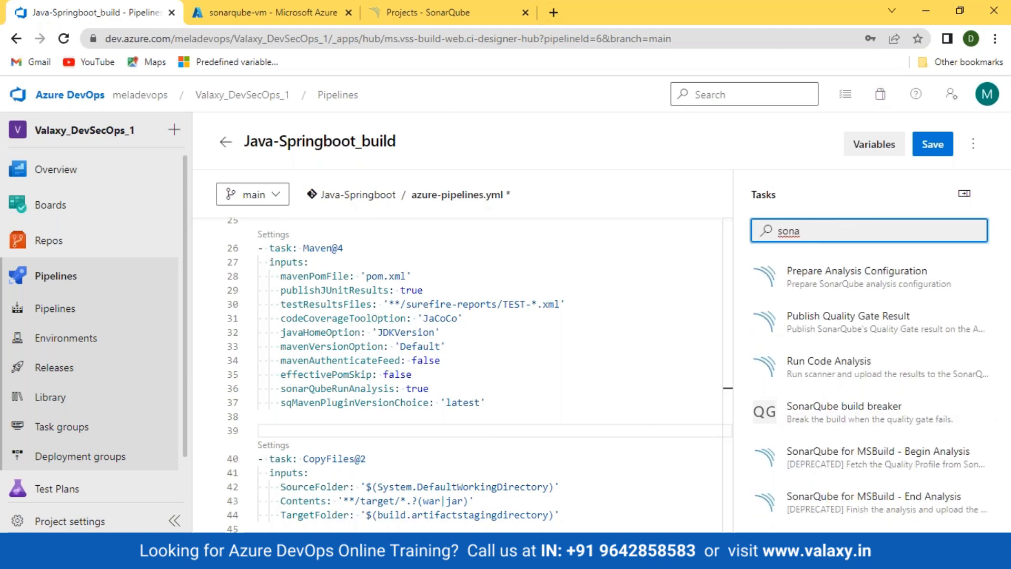
left_click(832, 333)
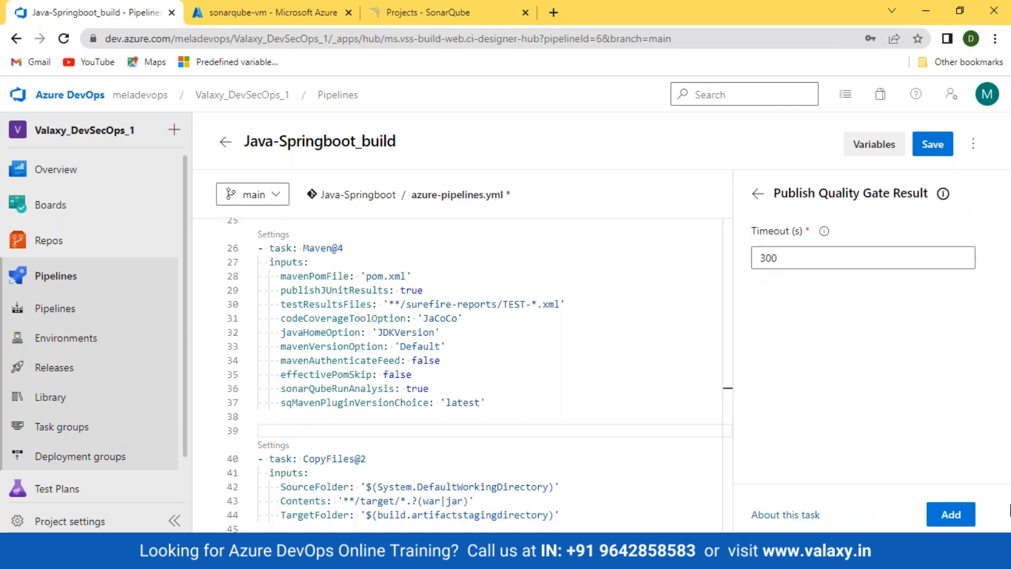
left_click(954, 514)
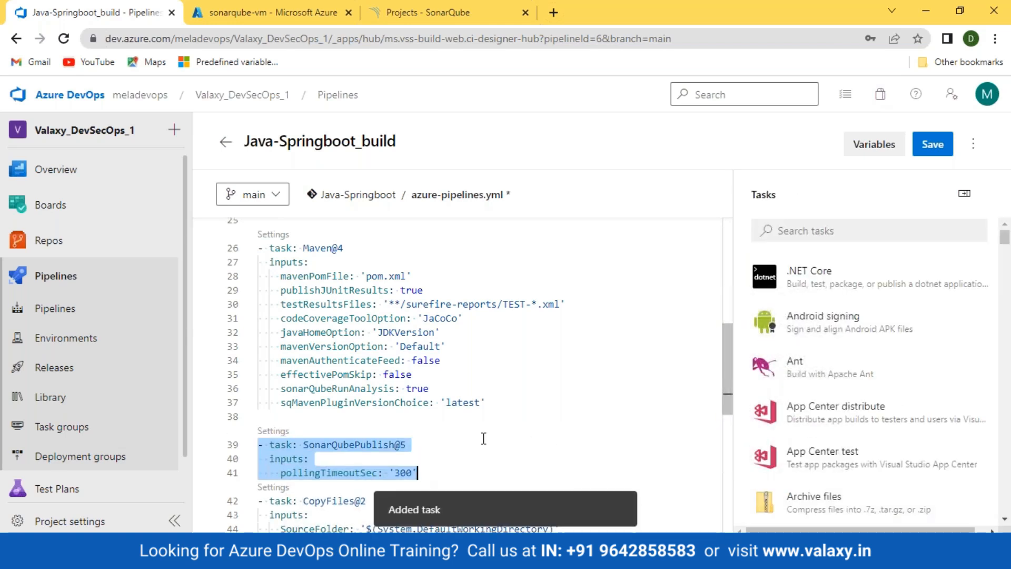
key("Return")
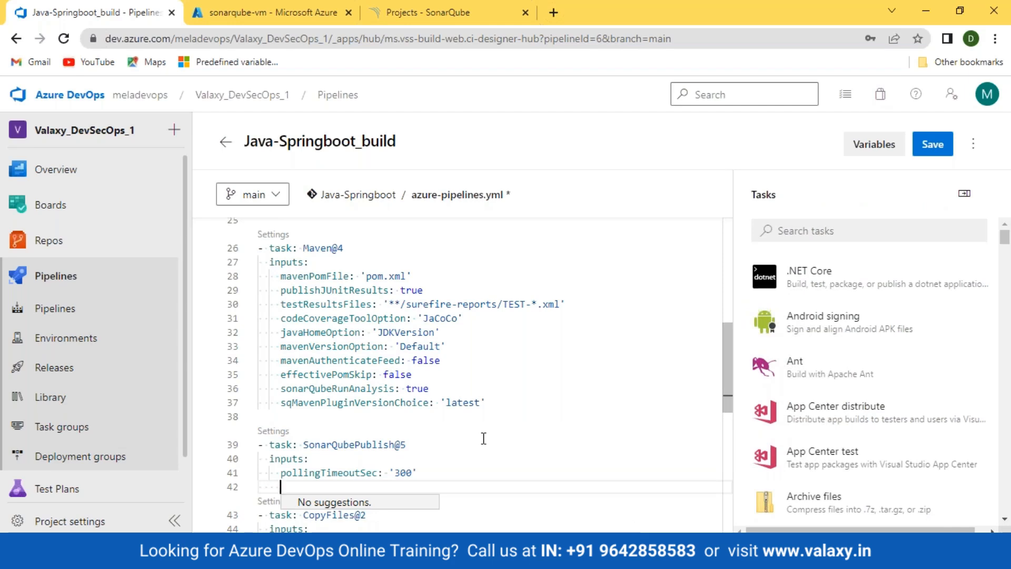
Step: Hide the task assistant and review the SonarQubePrepare@5 and JavaToolInstaller@0 blocks in azure-pipelines.yml
left_click(964, 193)
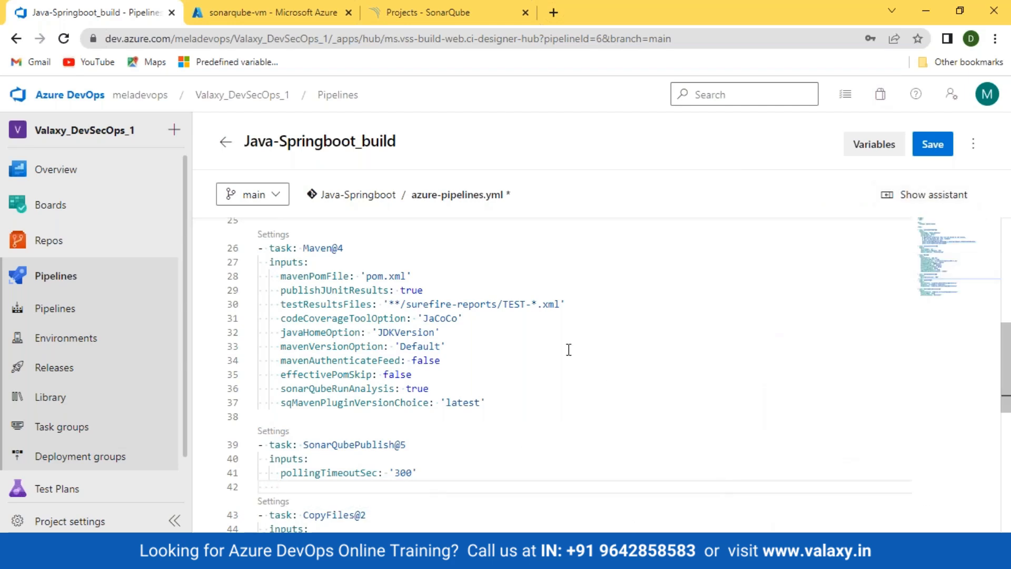
scroll(569, 350, "up", 5)
left_click_drag(516, 413, 256, 278)
scroll(429, 414, "down", 1)
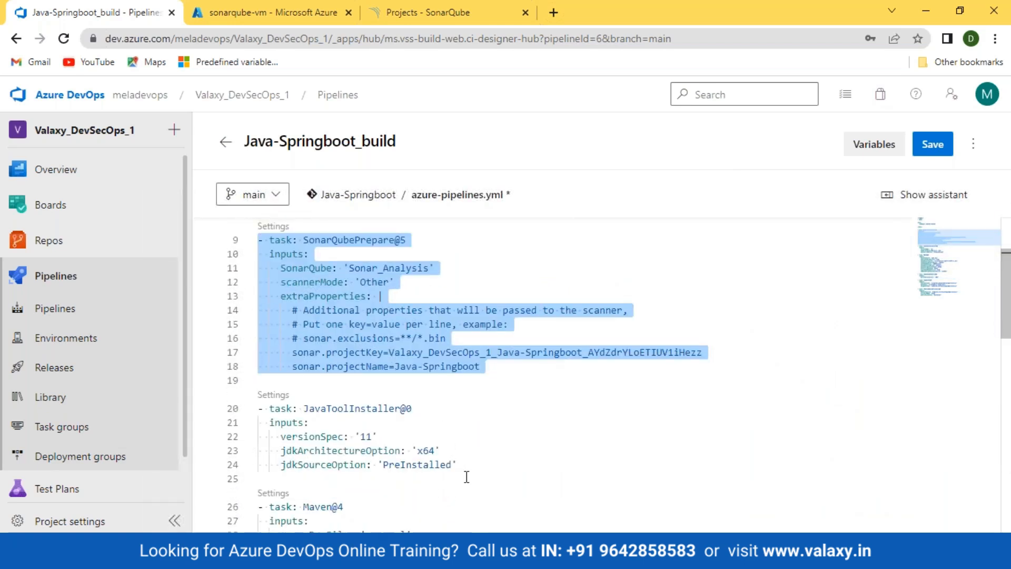
left_click_drag(457, 465, 266, 409)
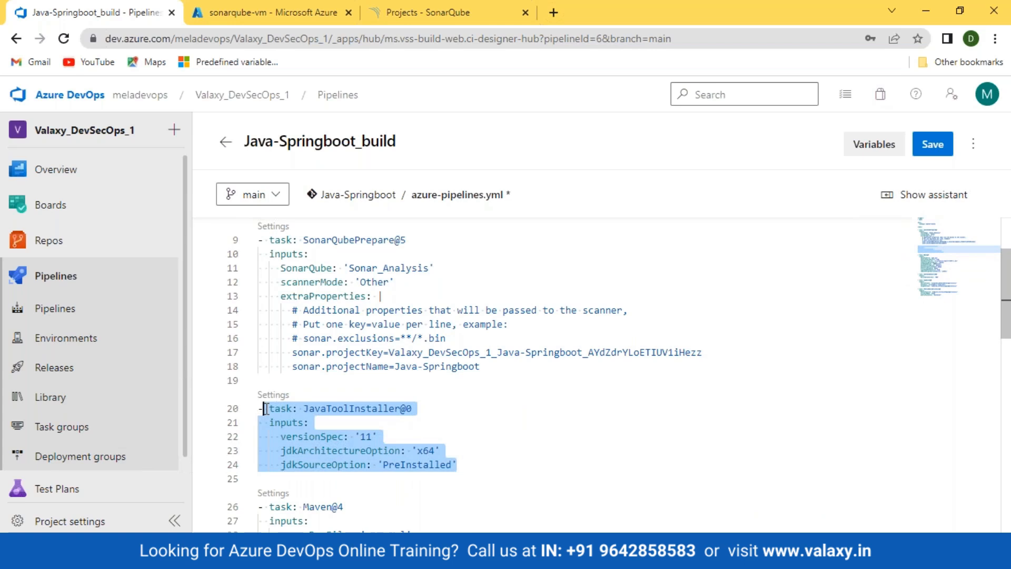
Step: Review the sonarQubeRunAnalysis setting in the Maven@4 task and the SonarQubePublish@5 block in azure-pipelines.yml
scroll(278, 403, "down", 5)
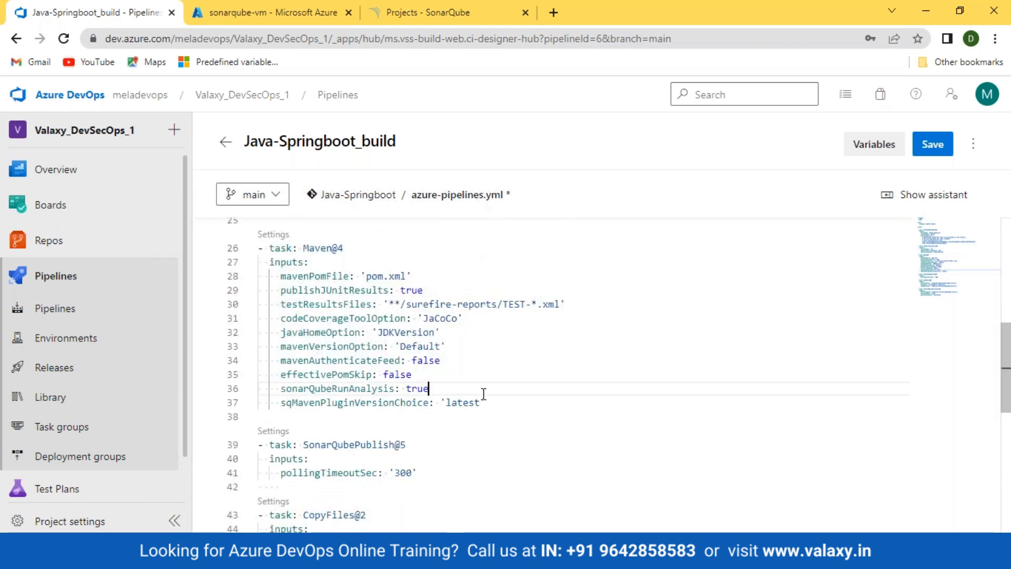
left_click_drag(480, 395, 274, 390)
scroll(477, 410, "down", 1)
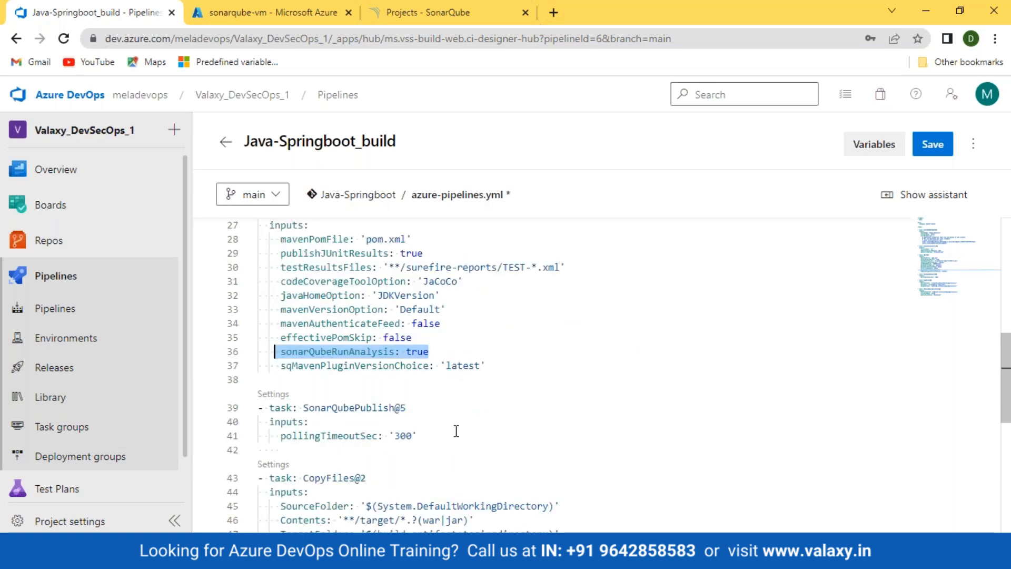
left_click_drag(456, 432, 251, 413)
scroll(544, 449, "down", 4)
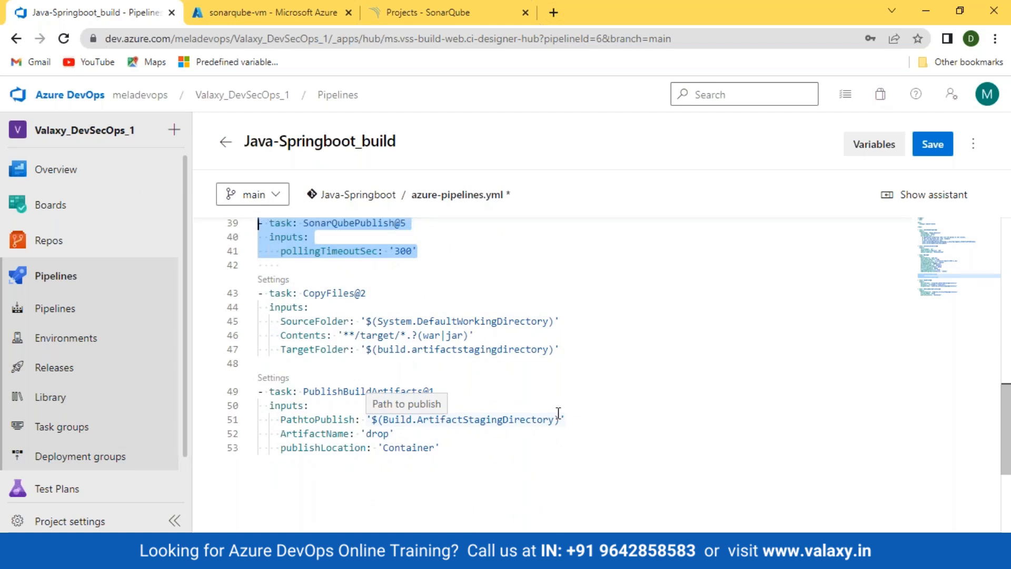
Step: Switch to SonarQube and browse the languages covered by its rules and the built-in quality profiles
left_click(243, 8)
left_click(376, 25)
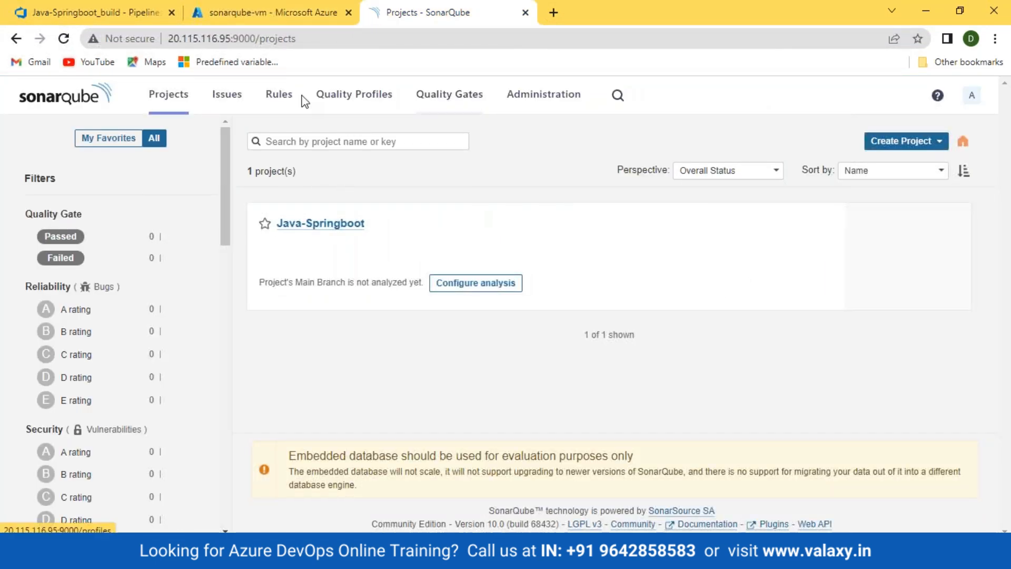
left_click(276, 100)
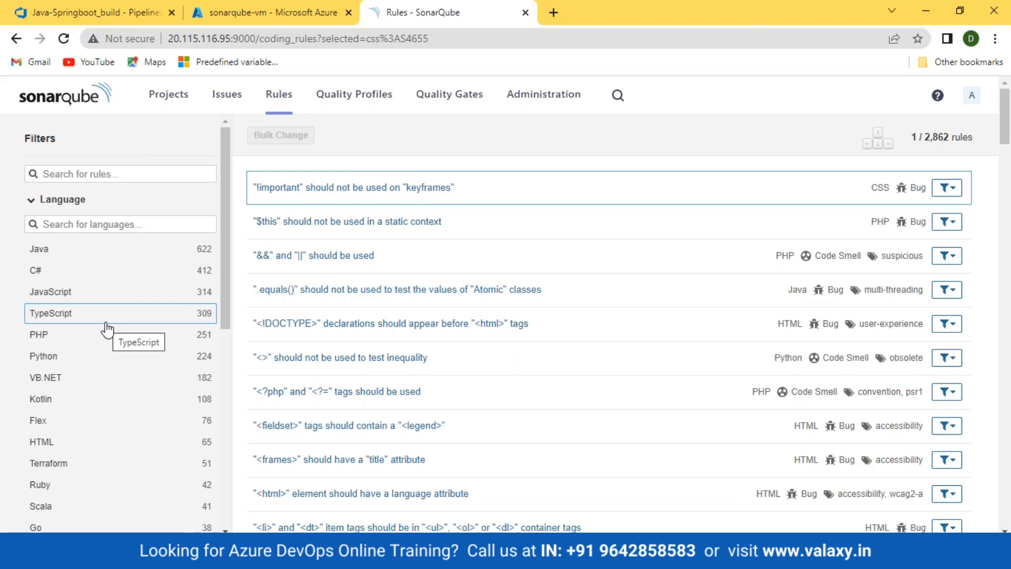
scroll(111, 331, "down", 3)
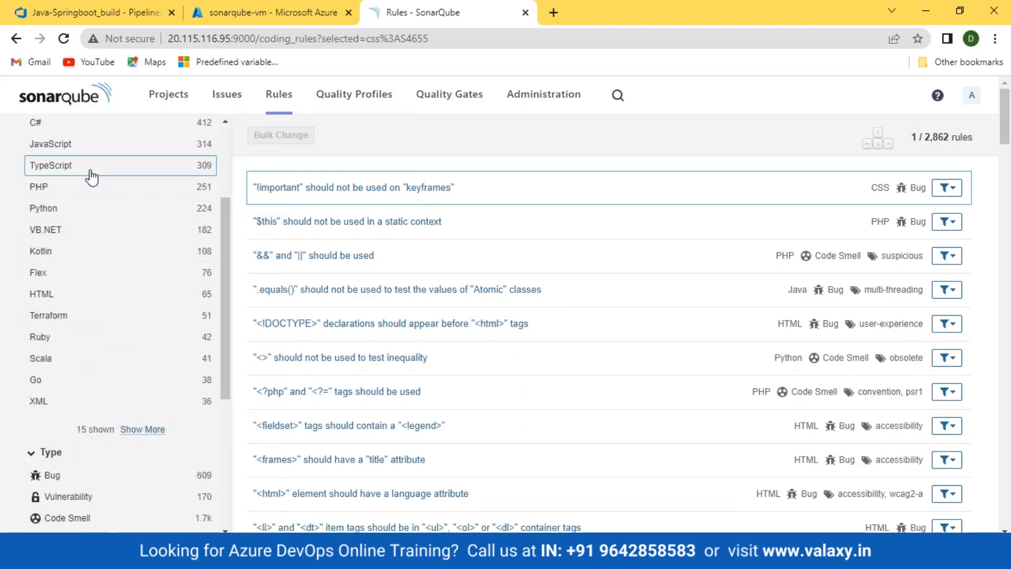
scroll(68, 302, "up", 3)
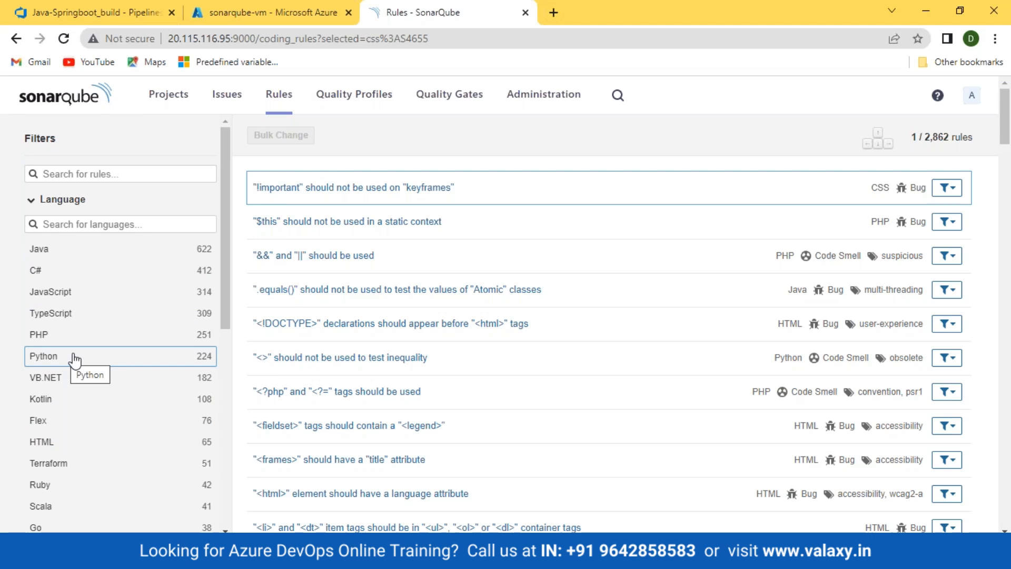
left_click(375, 101)
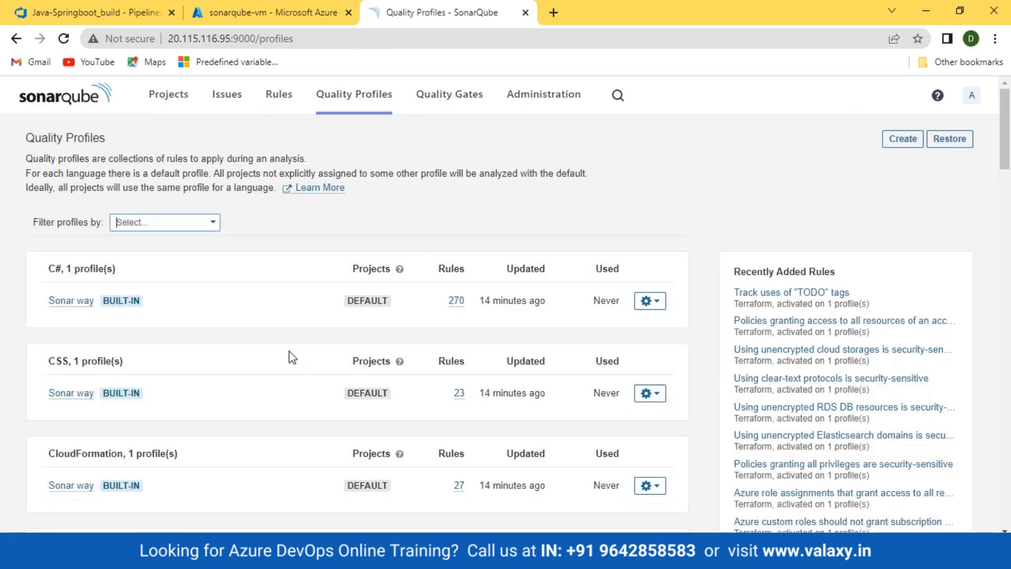
scroll(289, 359, "down", 2)
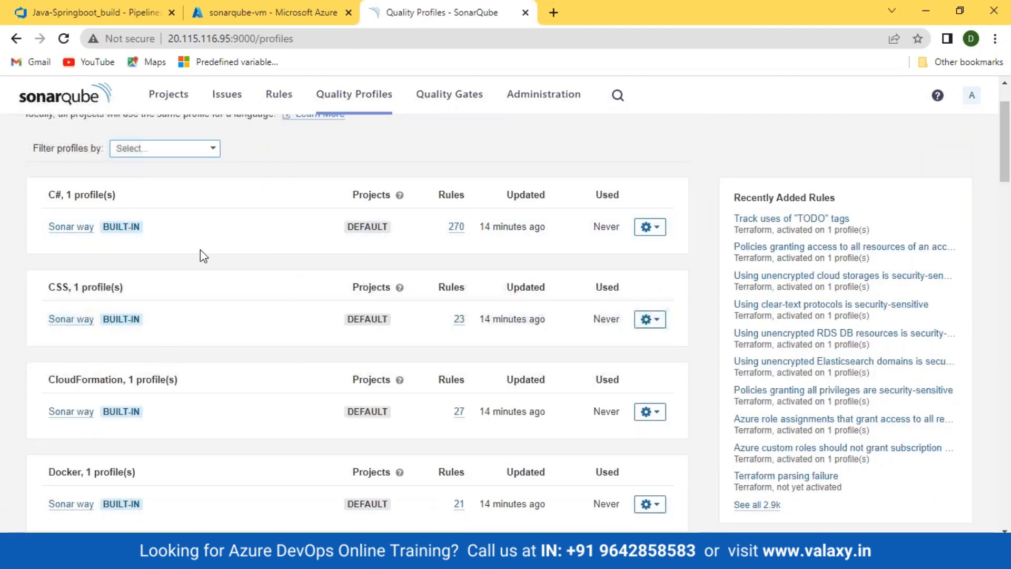
scroll(189, 368, "down", 4)
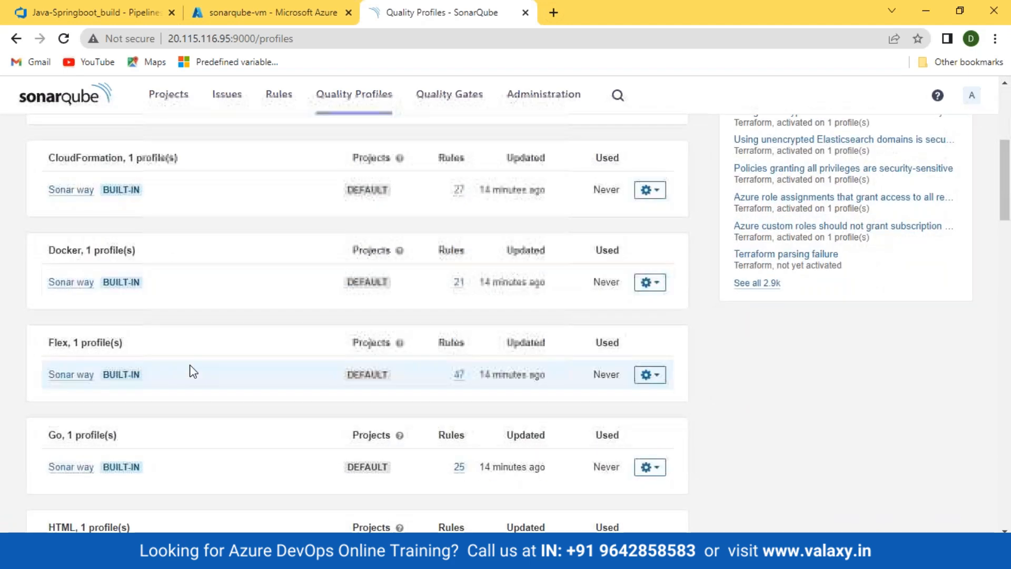
scroll(192, 373, "up", 5)
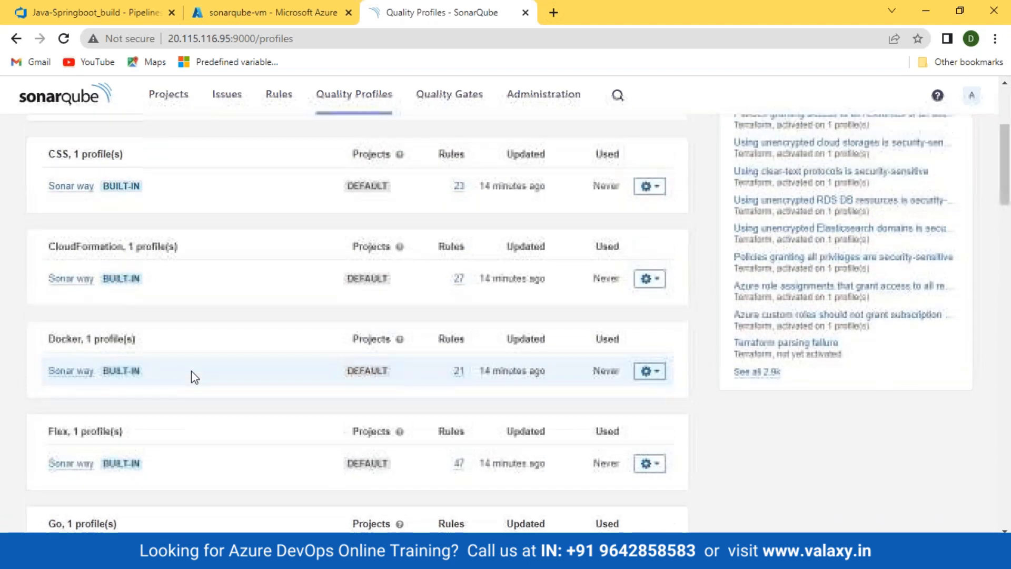
Step: Examine the Sonar way quality gate's conditions on new code, including reliability, security, hotspots and coverage
left_click(463, 93)
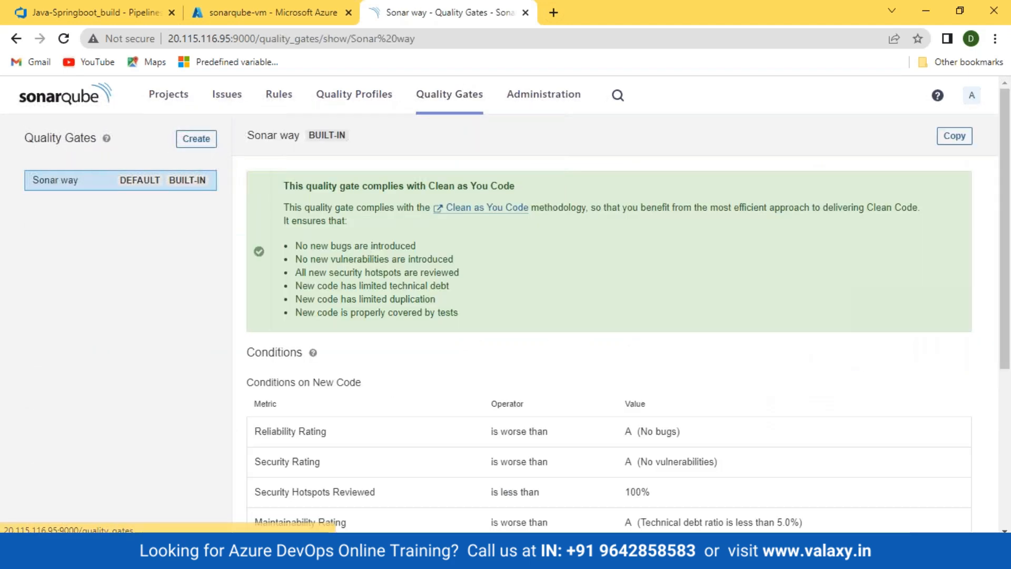
scroll(472, 366, "down", 2)
scroll(474, 367, "down", 1)
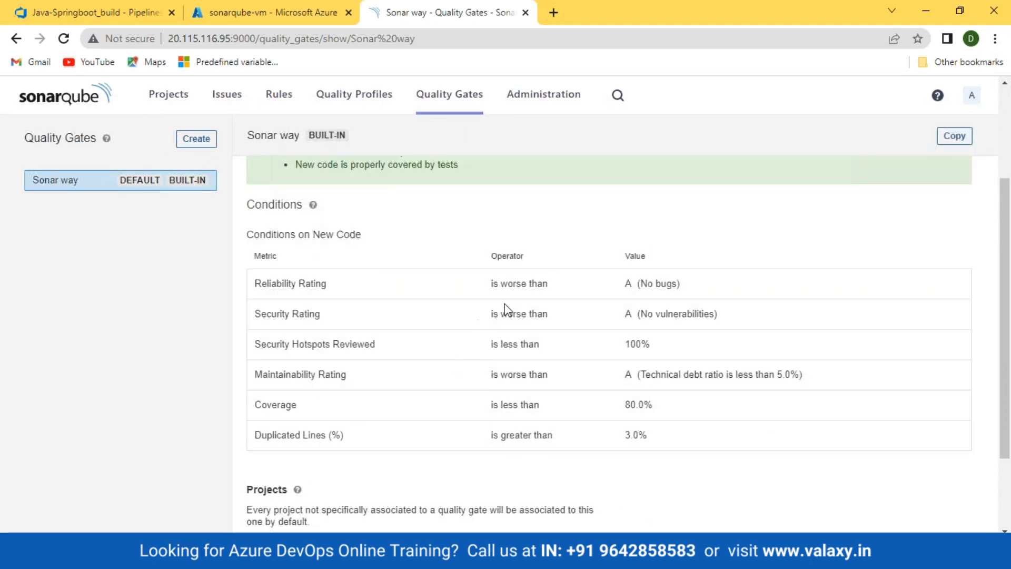
left_click_drag(507, 283, 747, 287)
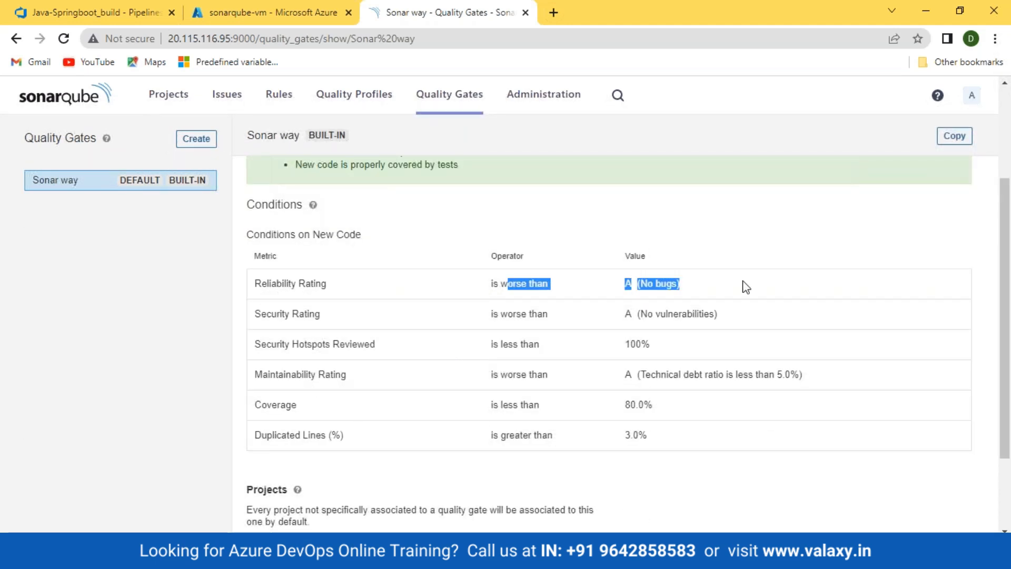
left_click_drag(461, 319, 684, 314)
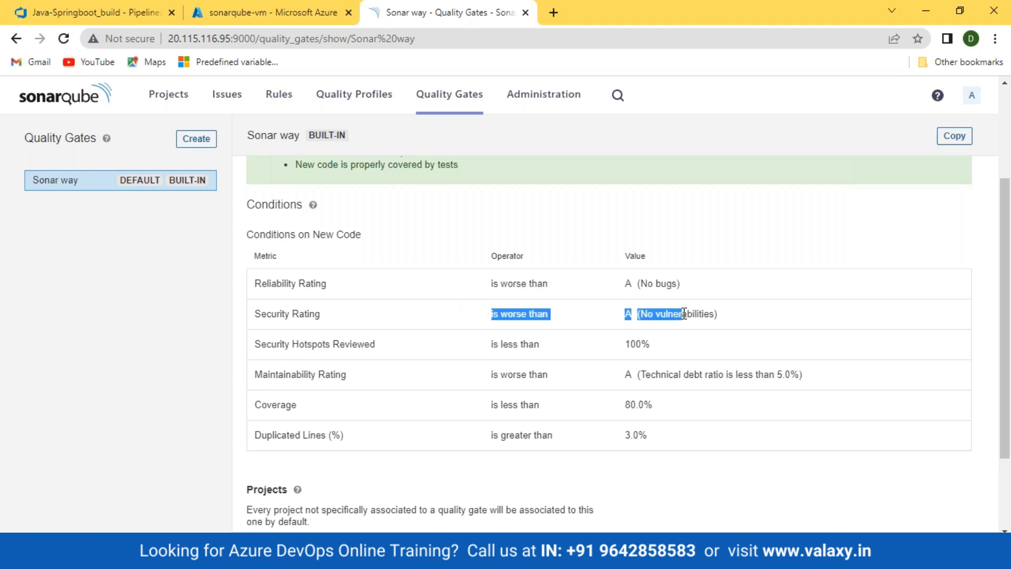
left_click_drag(394, 347, 696, 345)
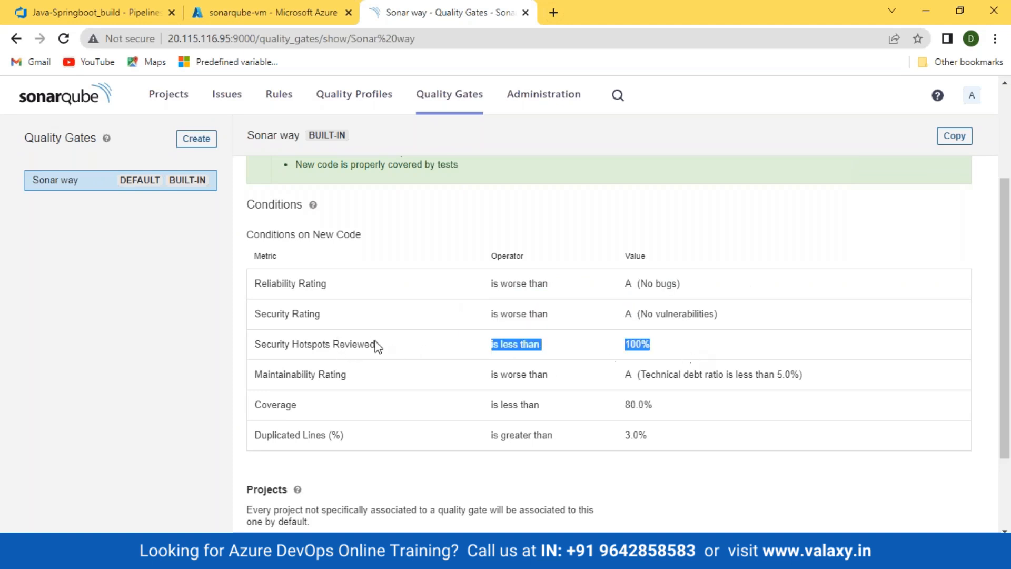
left_click_drag(437, 402, 765, 401)
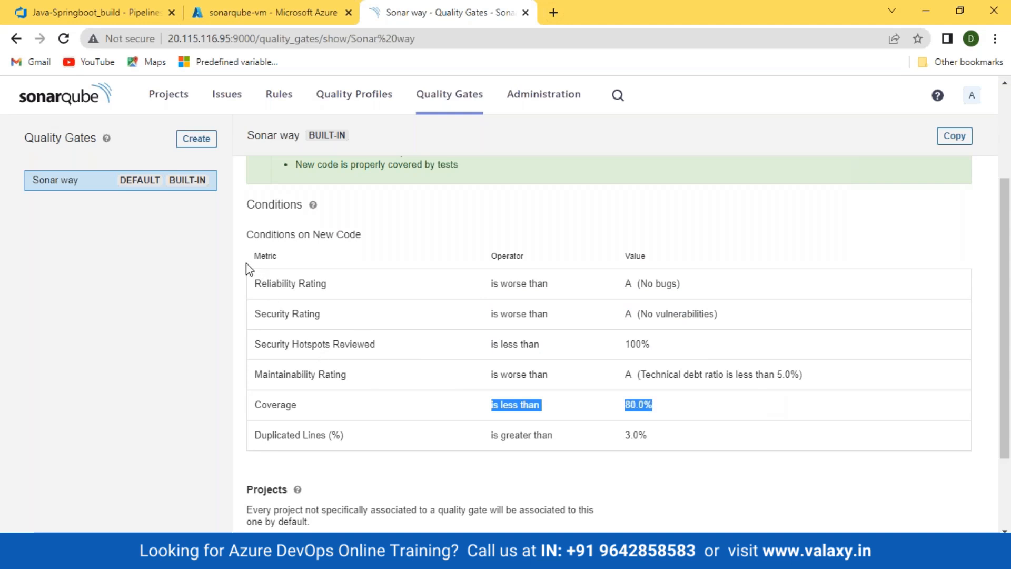
left_click_drag(245, 264, 830, 455)
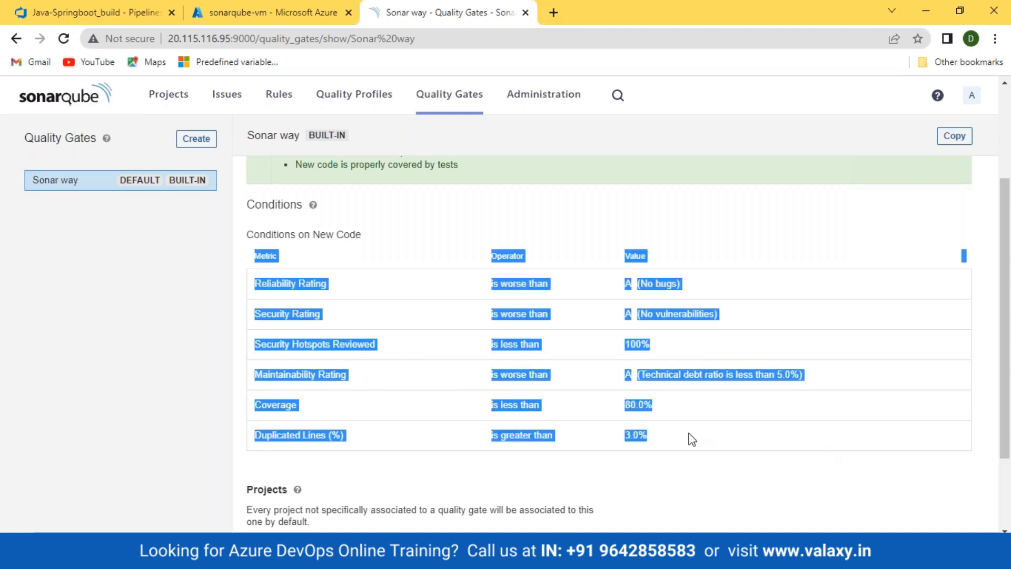
scroll(692, 439, "up", 3)
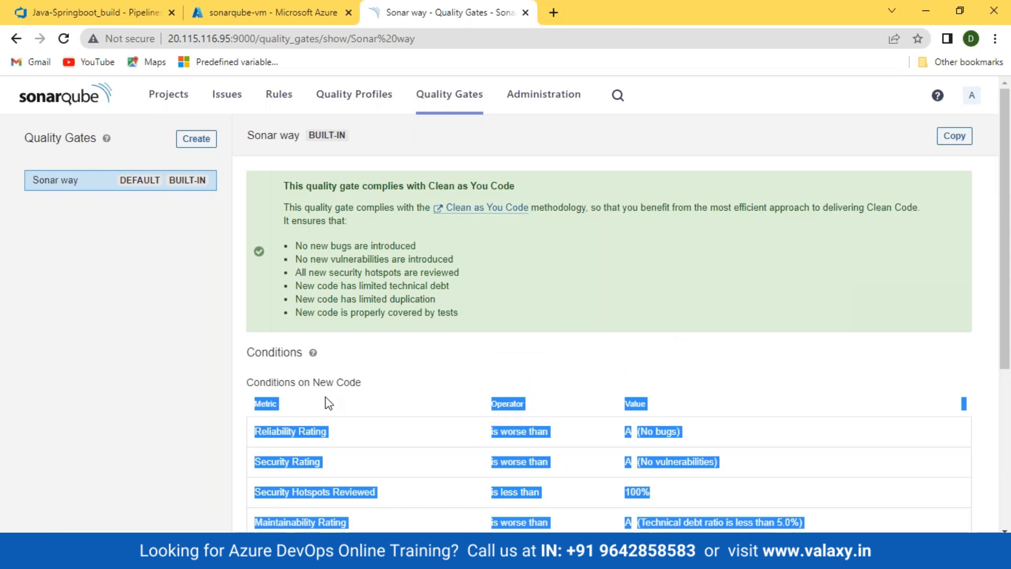
Step: Search the SonarQube rule languages for "java" and filter the rules to Java
left_click(350, 95)
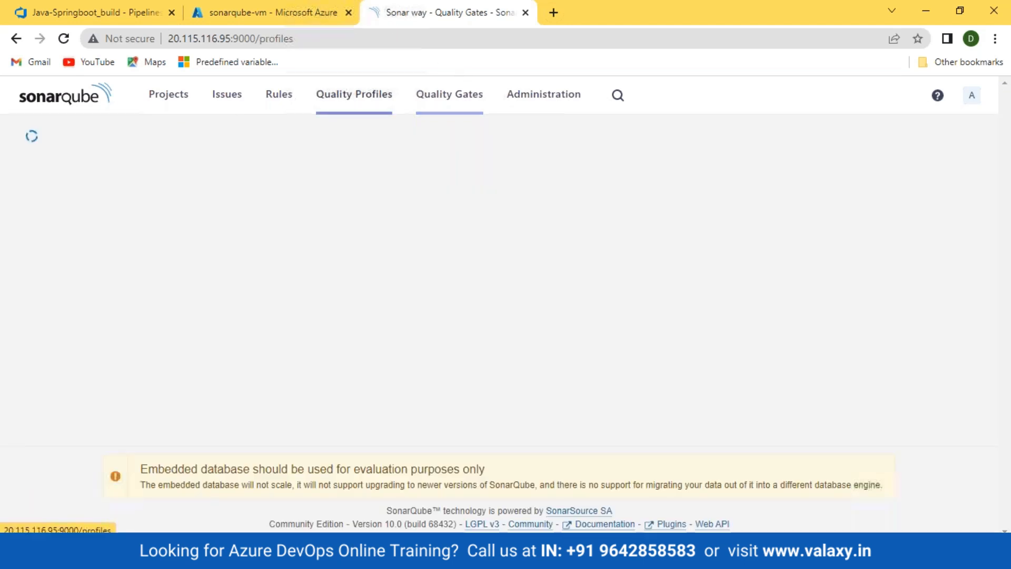
left_click(273, 95)
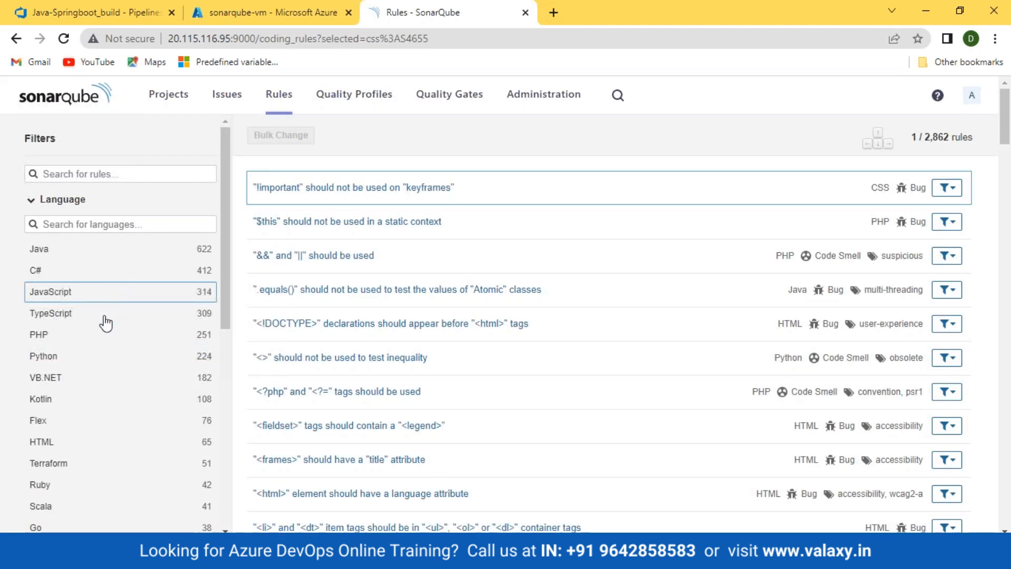
left_click(103, 225)
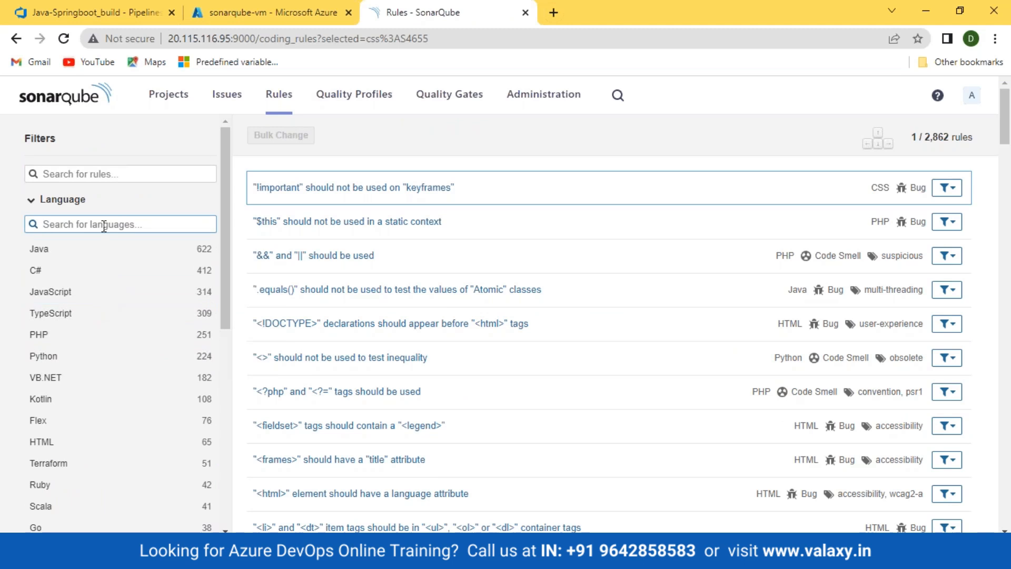
type("java")
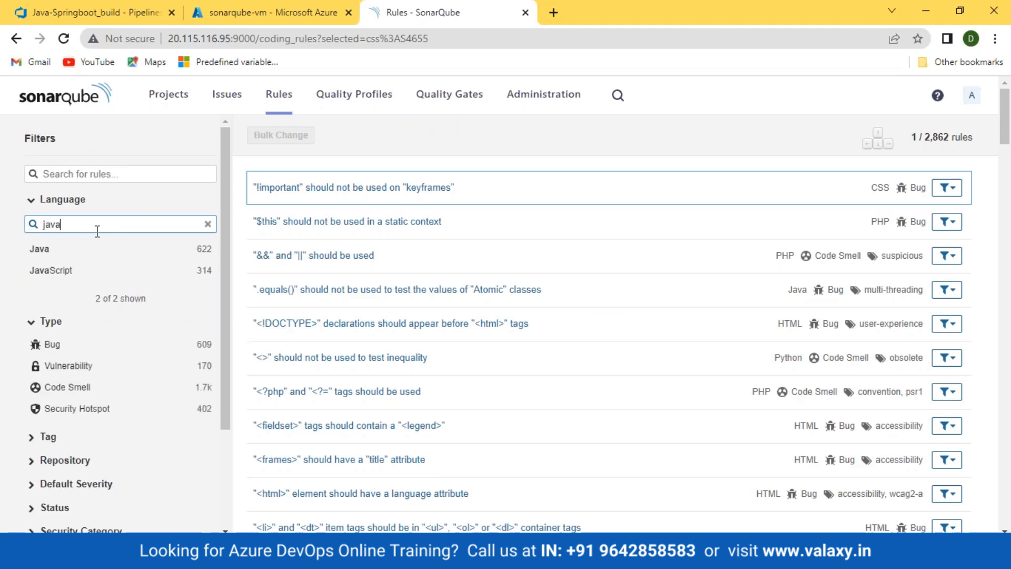
left_click(47, 256)
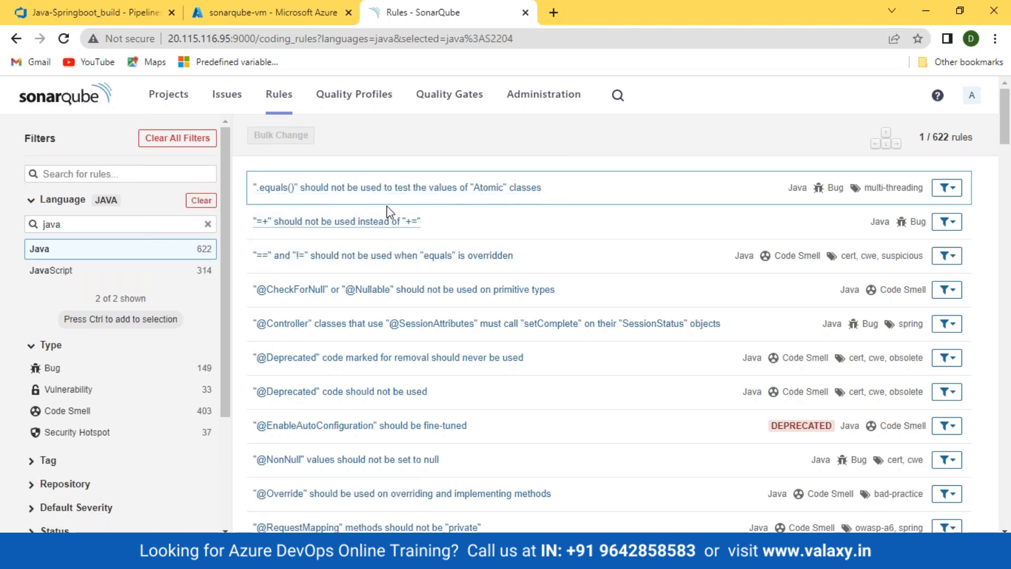
Step: Read the Java rules on ".equals()" with "Atomic" classes and on "=+" instead of "+=", and return to the rules list
left_click(409, 188)
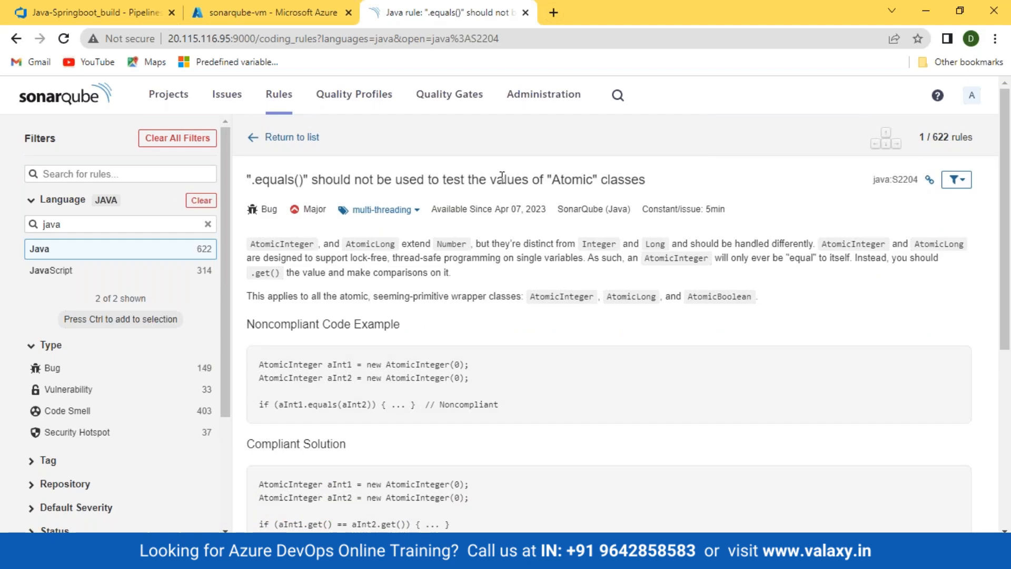
scroll(583, 404, "down", 5)
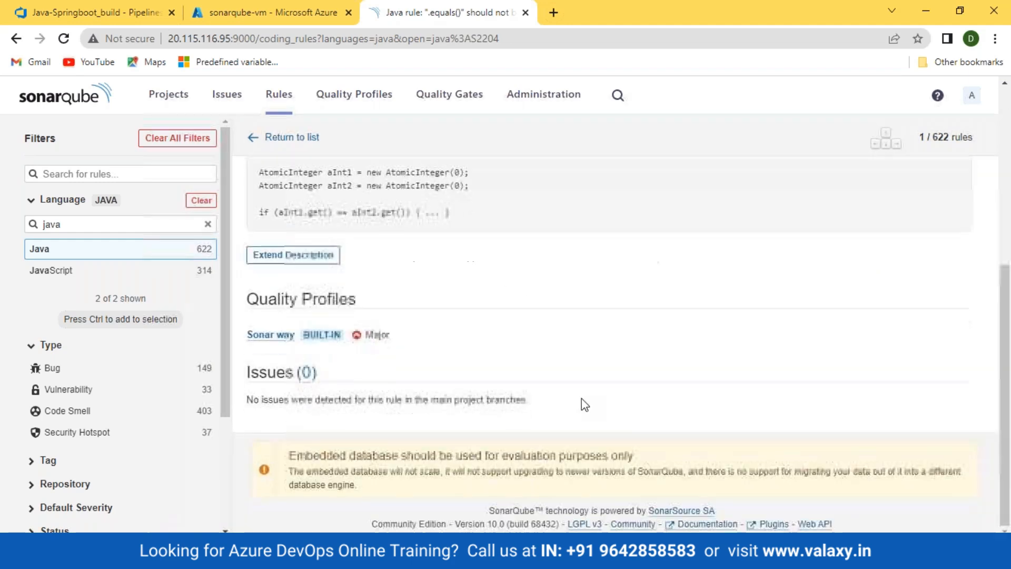
scroll(583, 404, "up", 4)
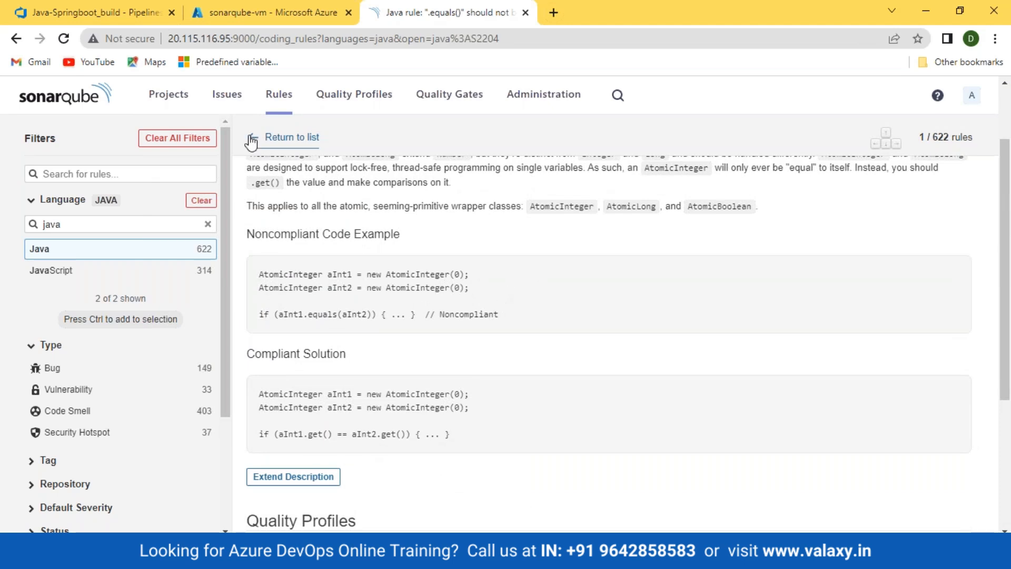
left_click(287, 137)
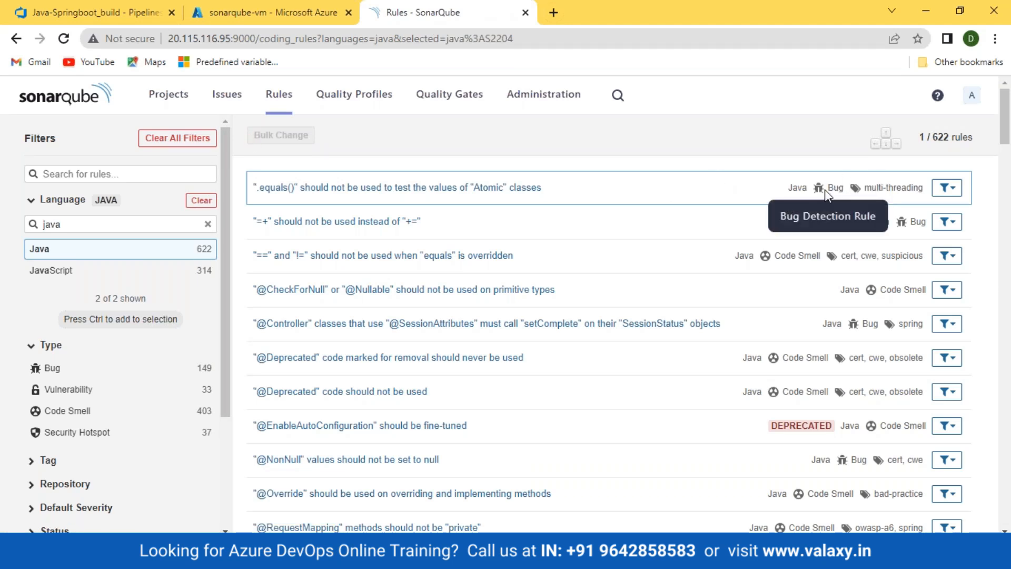
left_click(306, 222)
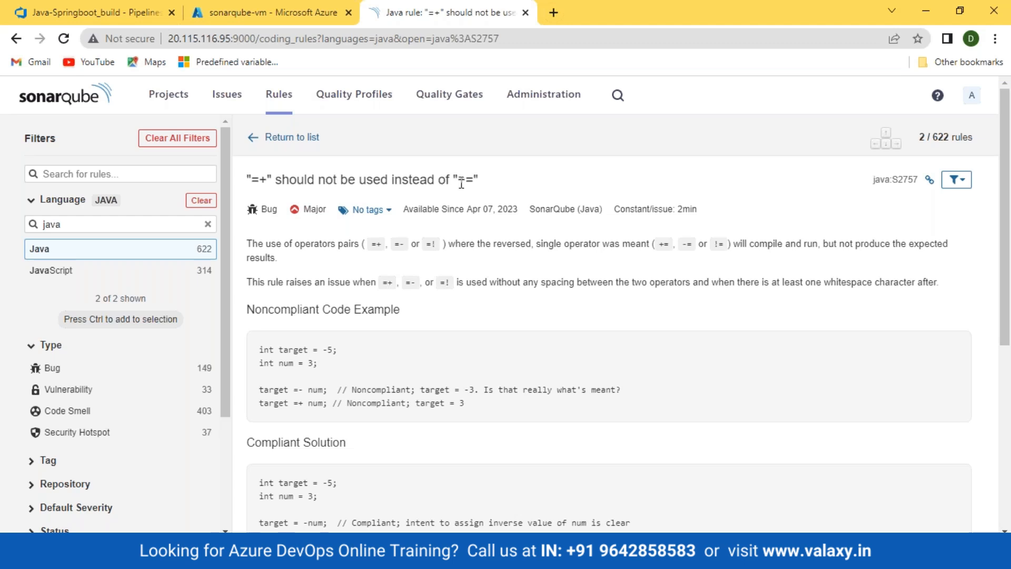
left_click_drag(462, 181, 481, 182)
left_click(255, 138)
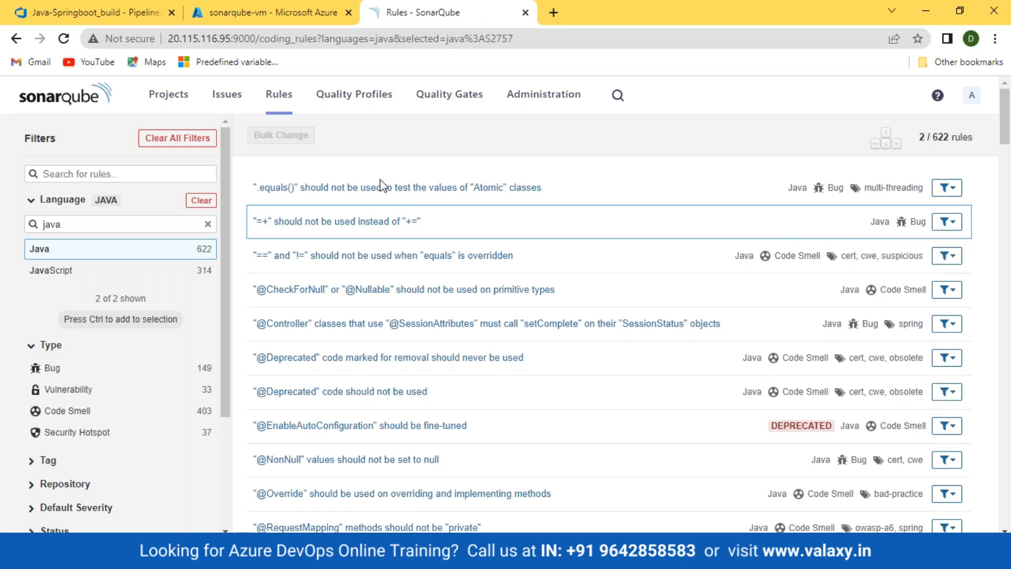
Step: Check the SonarQube project list, switch back to Azure DevOps and save the changes to azure-pipelines.yml
left_click(164, 107)
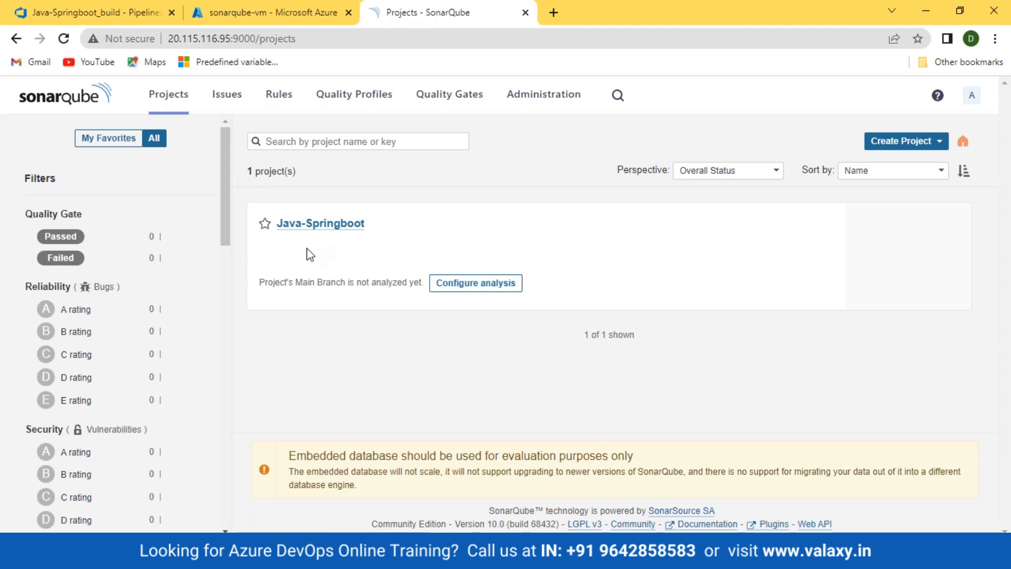
left_click(92, 14)
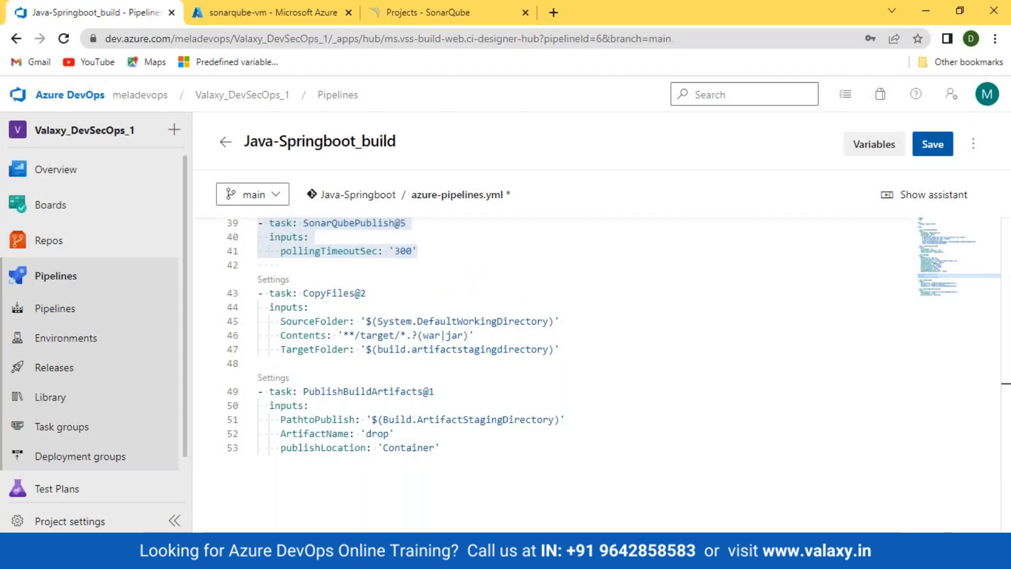
left_click(932, 145)
left_click(963, 502)
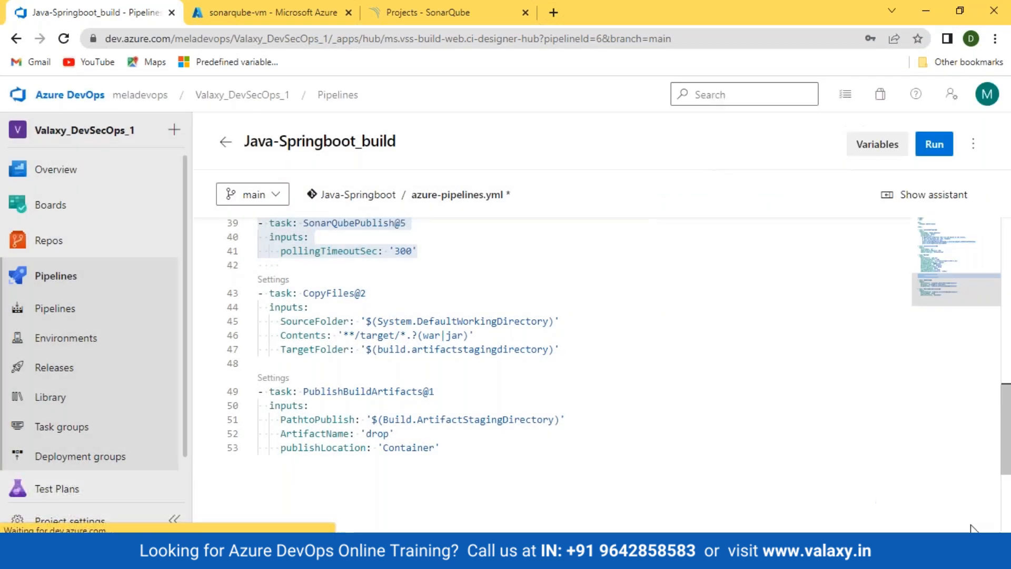
Step: Check the job log of the newest Java-Springboot_build run and return to the pipeline's list of runs
left_click(61, 310)
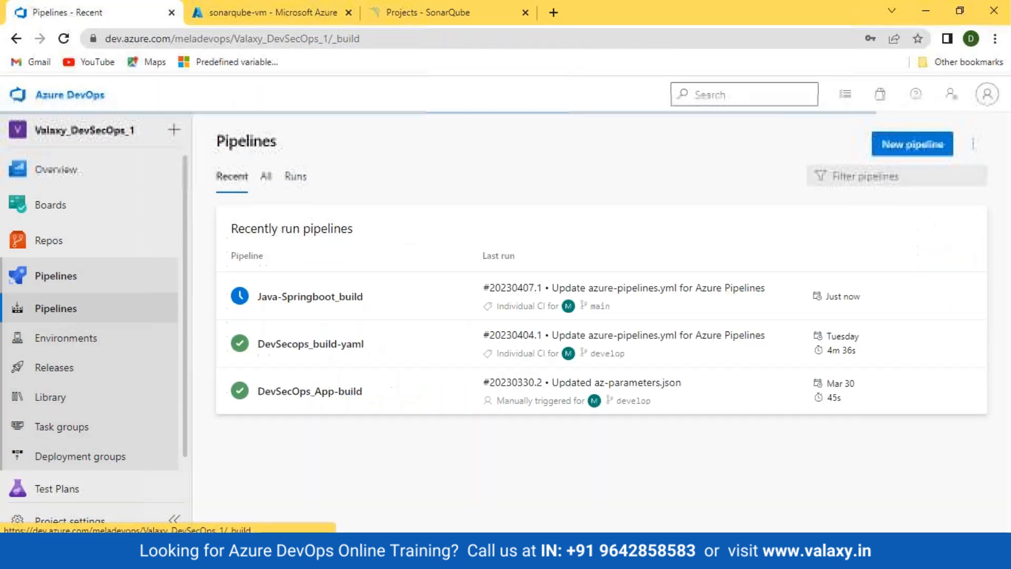
left_click(334, 315)
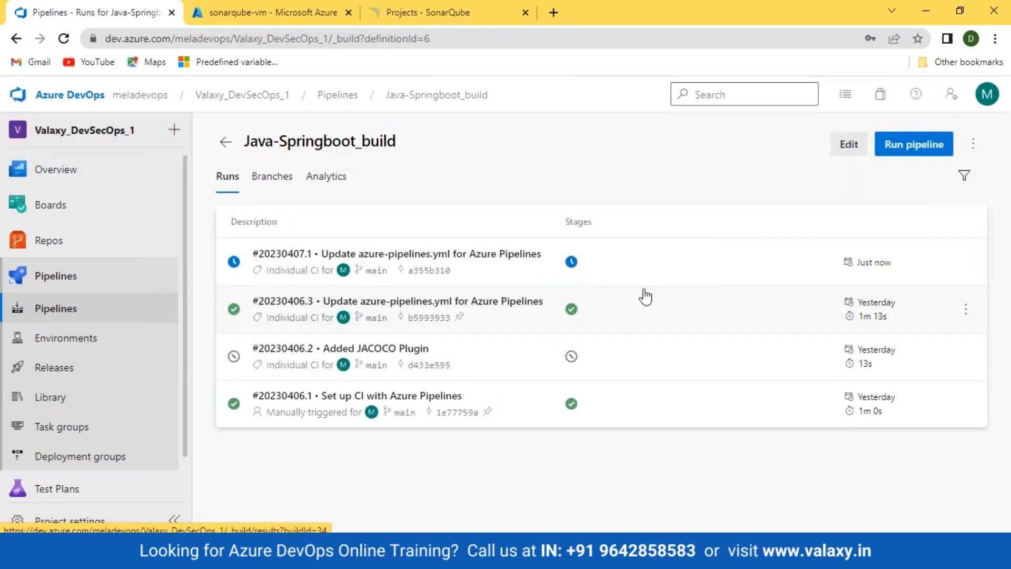
left_click(574, 266)
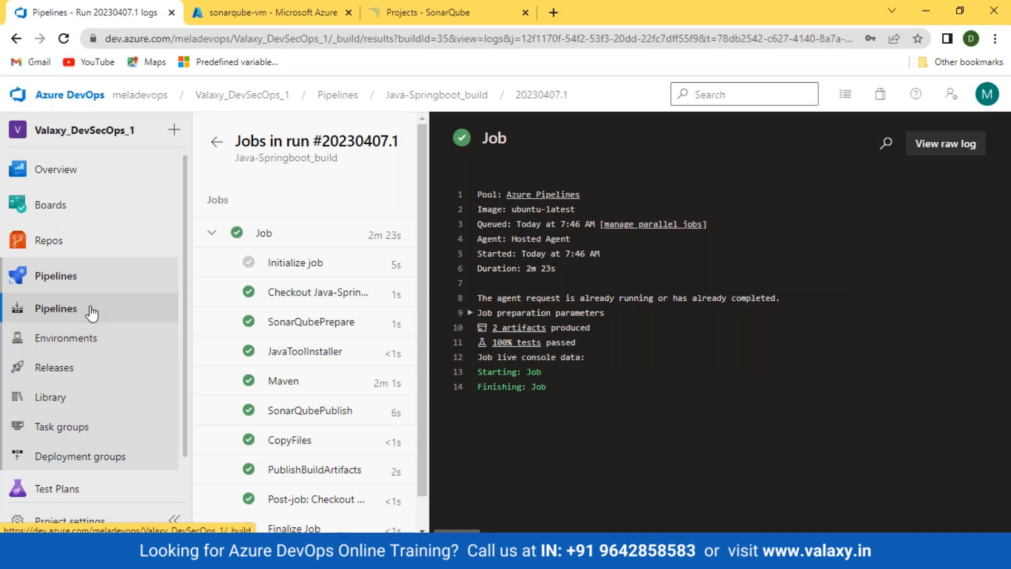
left_click(58, 310)
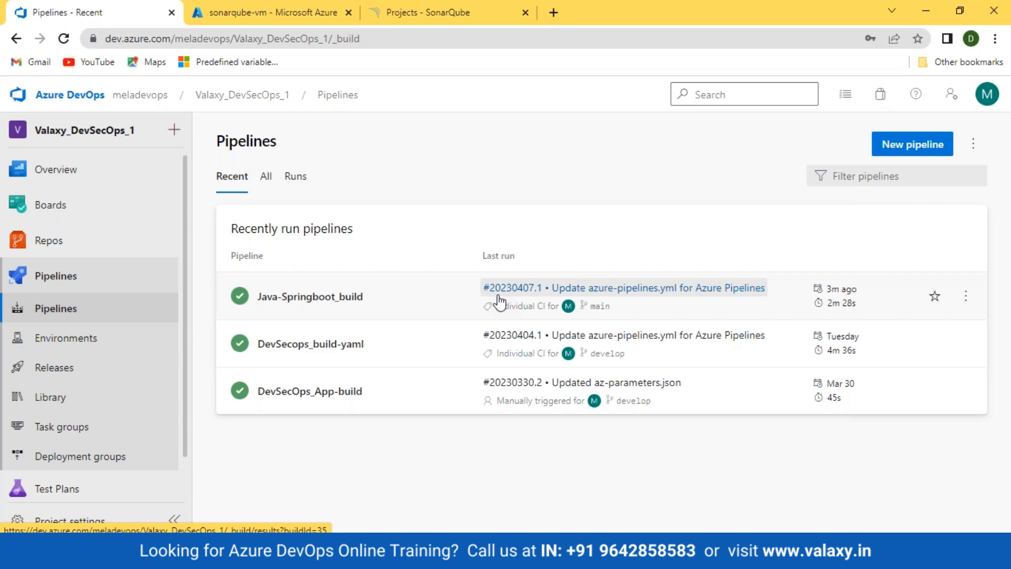
left_click(333, 297)
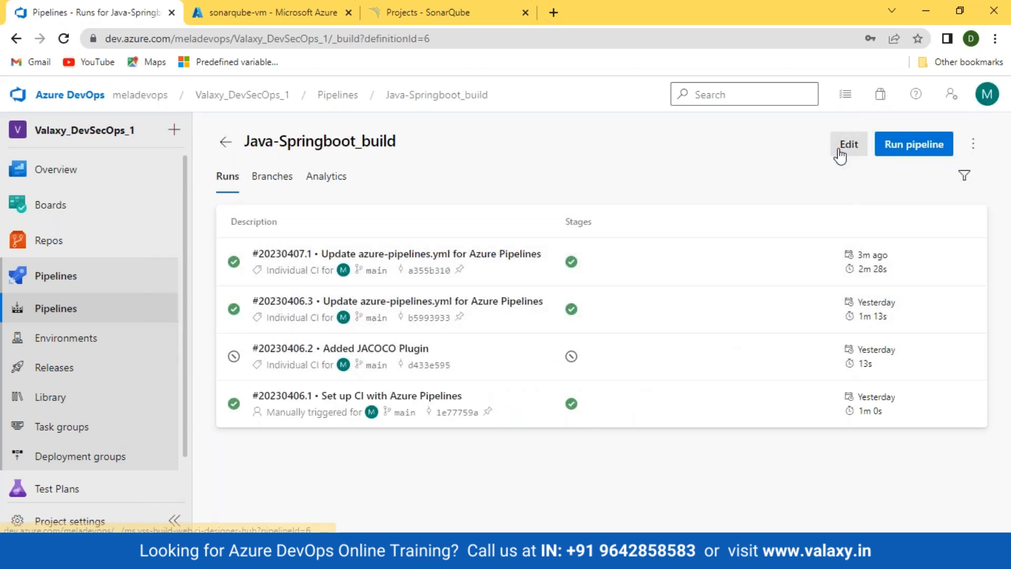
Step: Switch to SonarQube, reload it, open the Java-Springboot project and return to the project list
left_click(268, 12)
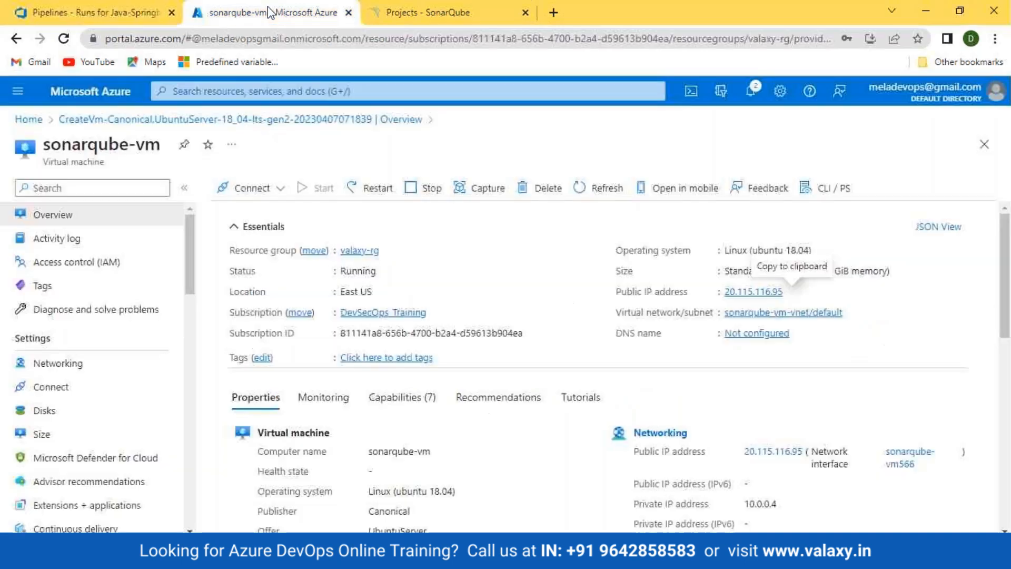
left_click(416, 21)
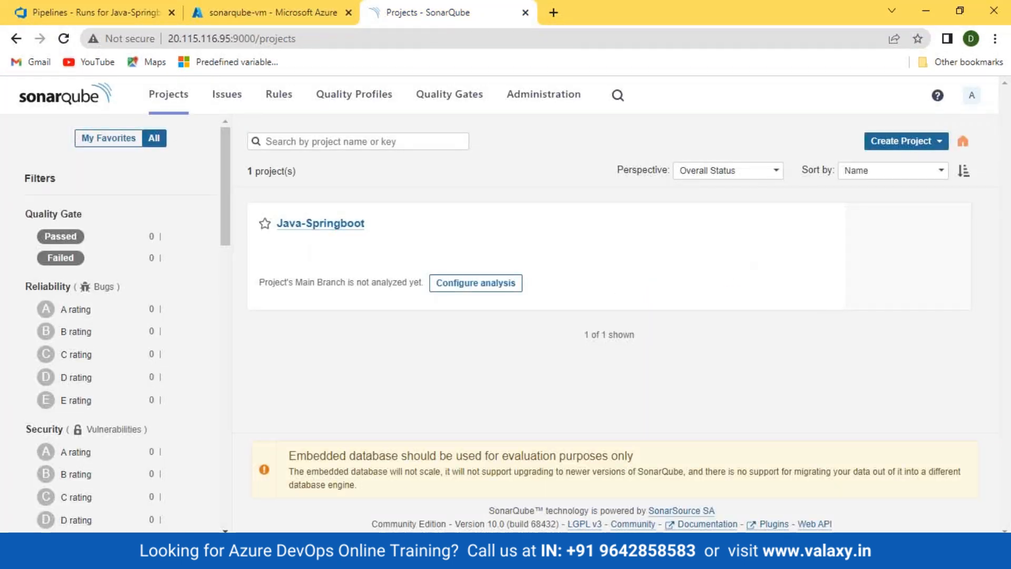
left_click(60, 40)
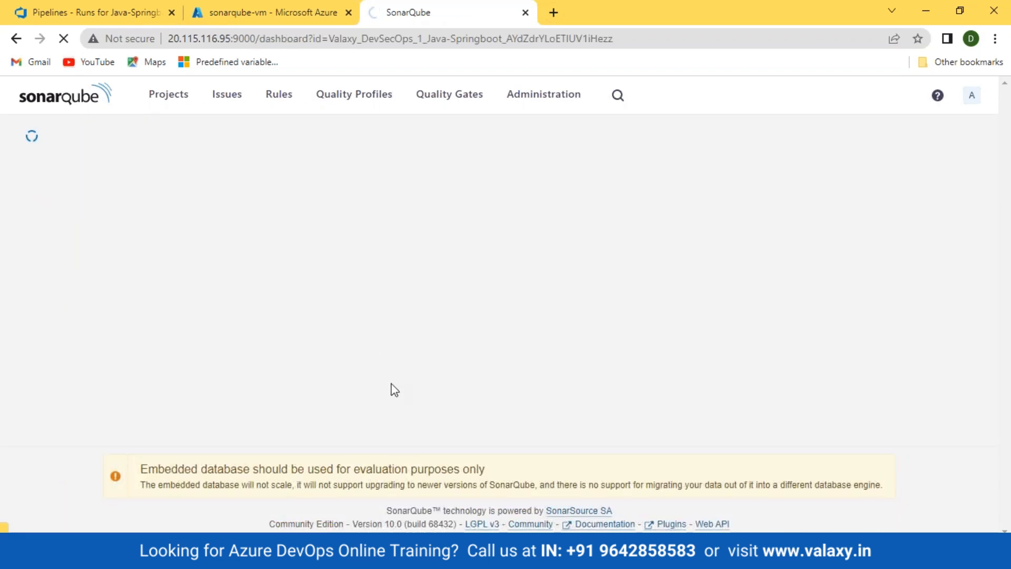
left_click(165, 111)
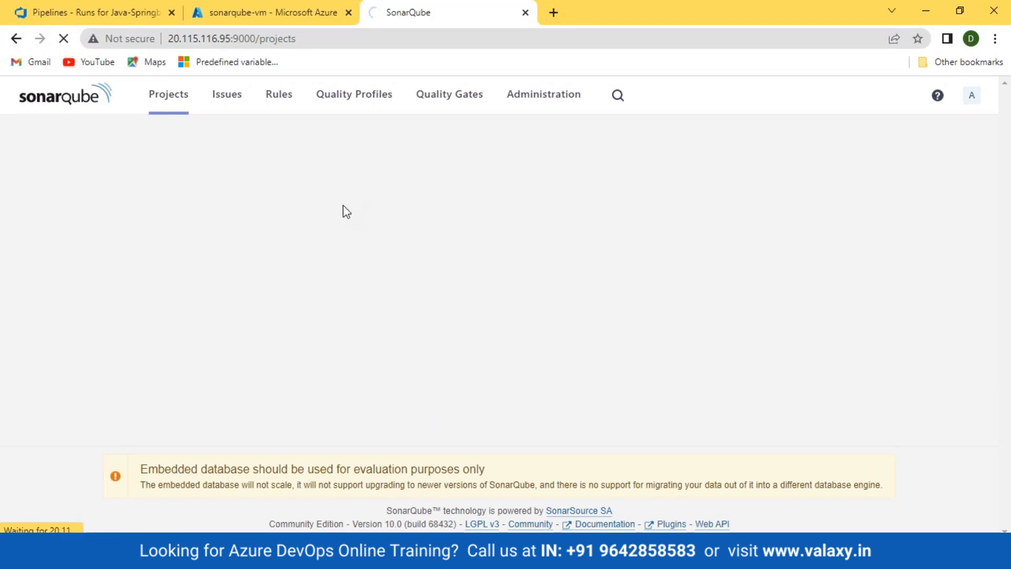
Step: Examine the CPU and network monitoring charts of sonarqube-vm in the Azure portal
left_click(244, 13)
left_click(318, 399)
scroll(402, 260, "down", 5)
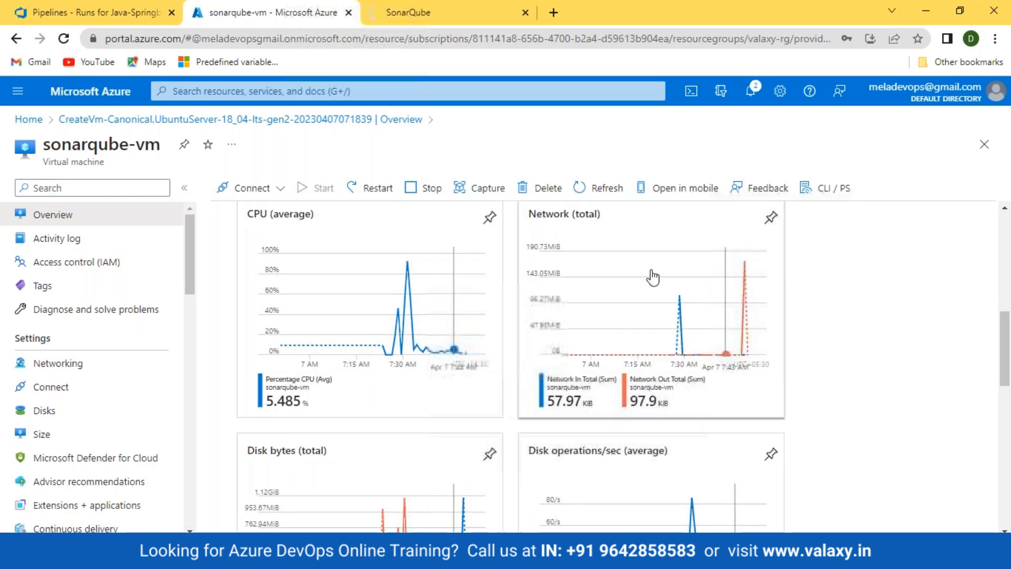
Step: Move the SonarQube page out into its own maximized browser window
left_click(135, 15)
left_click(414, 17)
left_click_drag(408, 18, 390, 117)
double_click(390, 117)
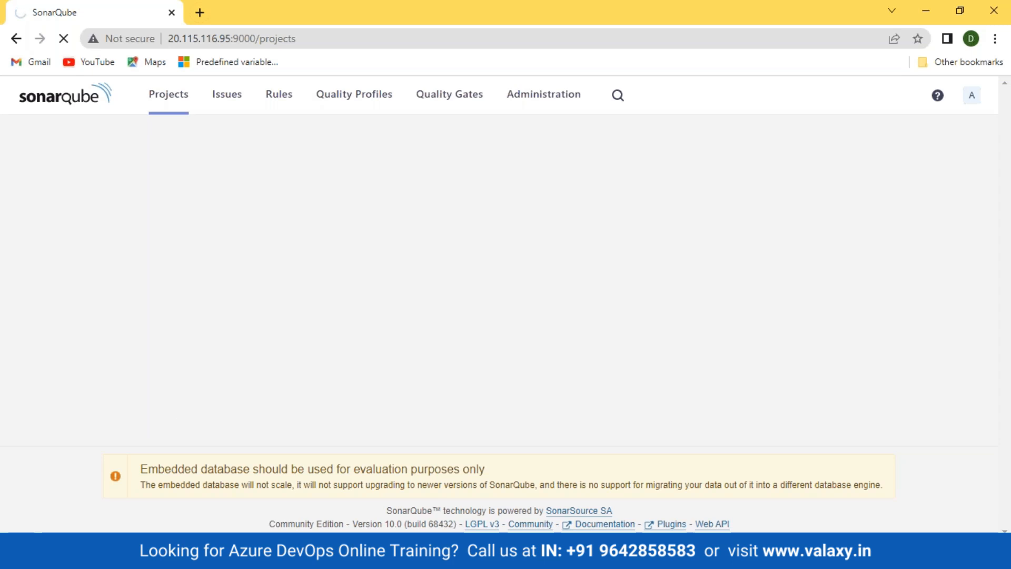
Step: Switch back to the Azure portal and reopen the sonarqube-vm overview from the recent resources
mouse_move(153, 554)
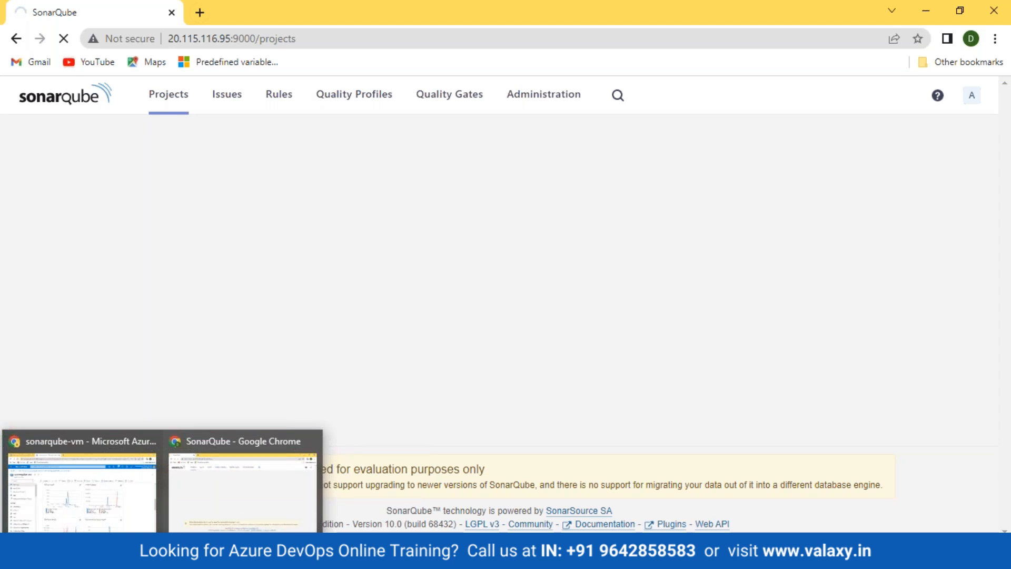
left_click(144, 523)
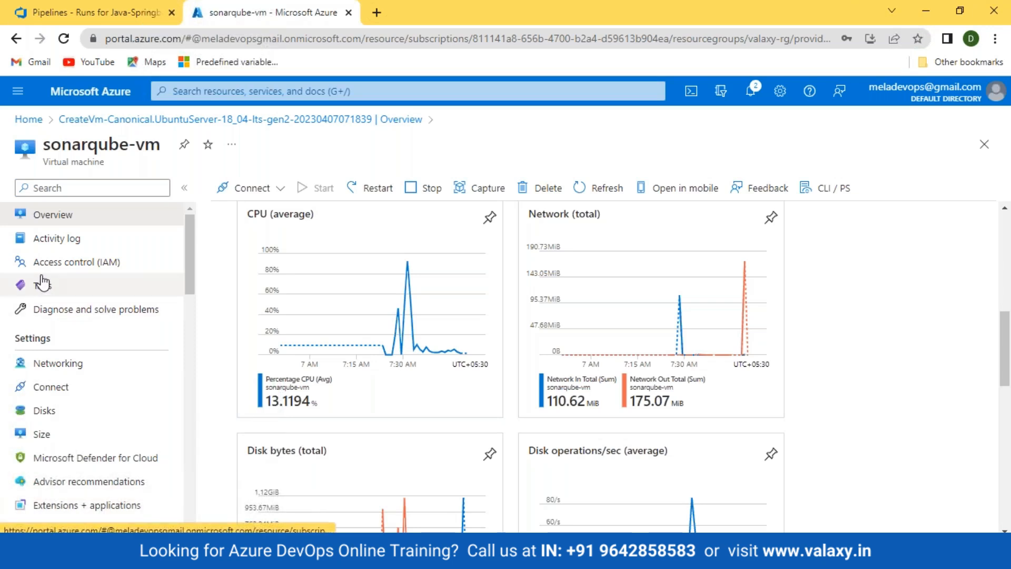
left_click(30, 121)
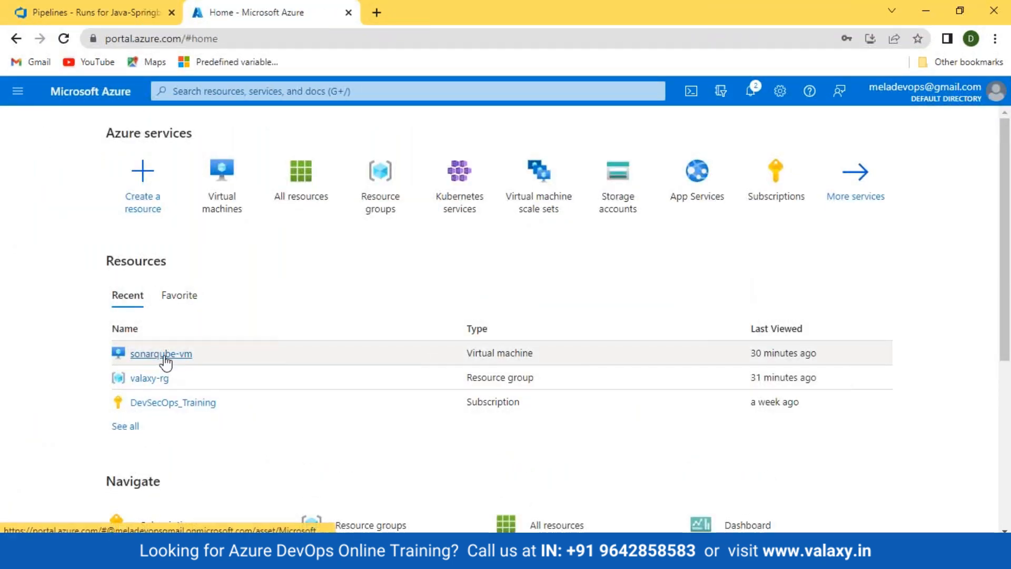
left_click(165, 356)
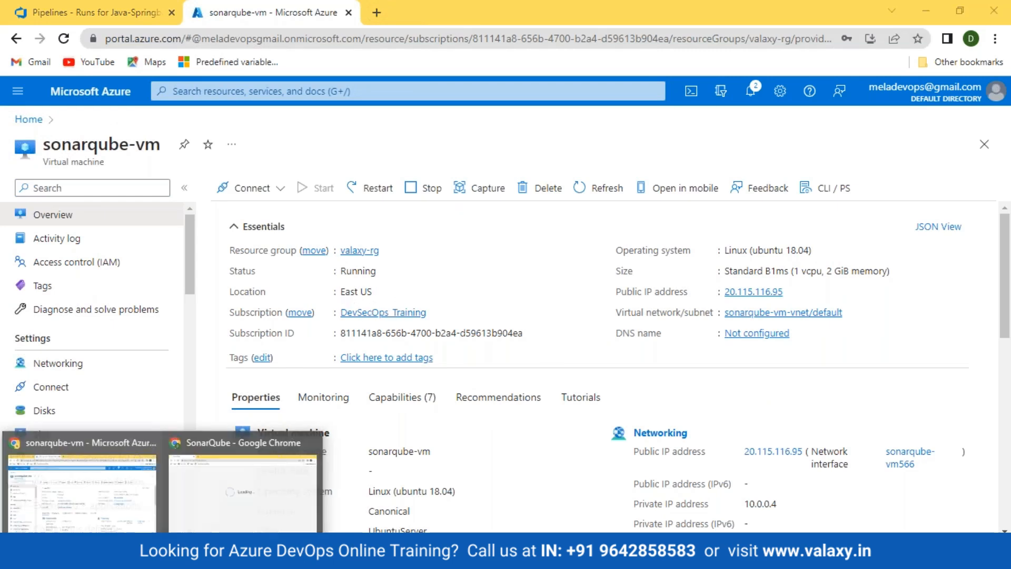
Step: Check the SonarQube window, switch to the VM's terminal and run "docker ps" to list the running containers
left_click(229, 511)
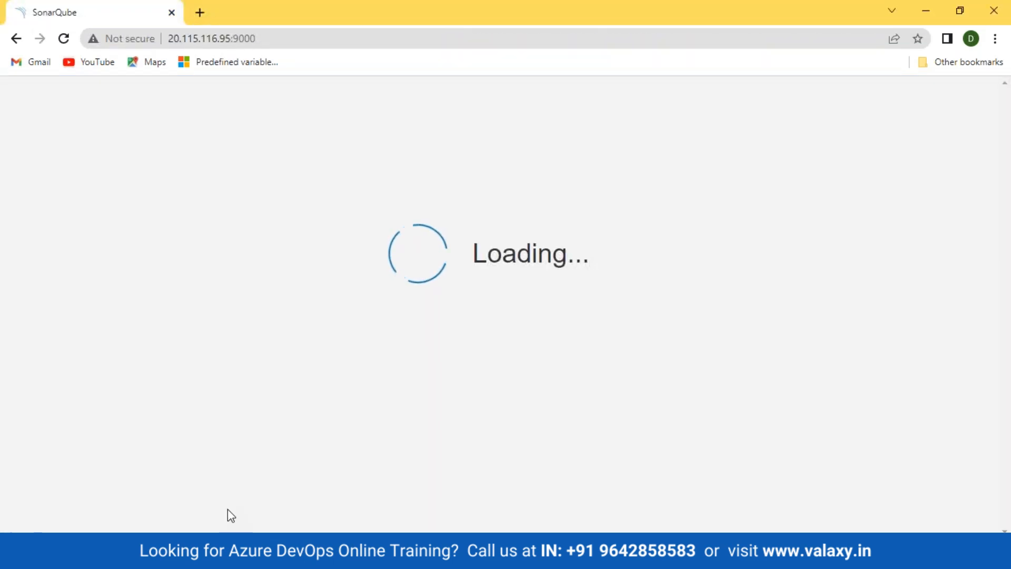
left_click(268, 550)
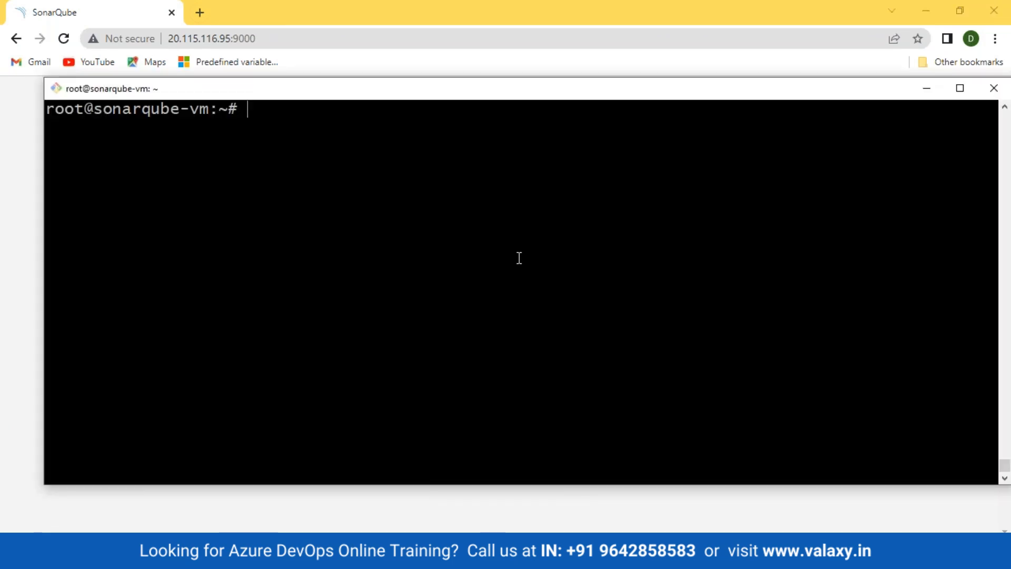
type("docker ps")
key("Return")
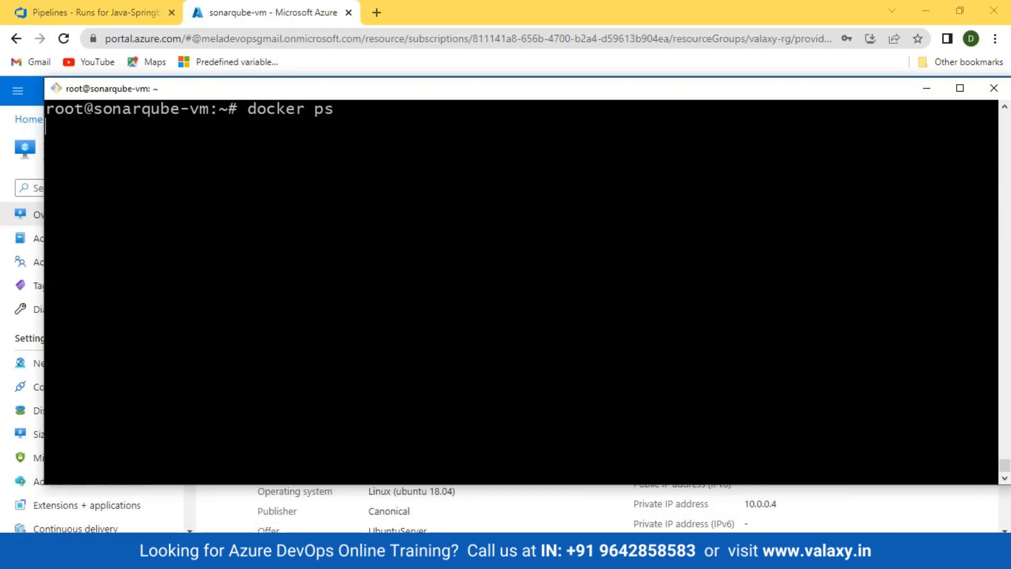
Step: Close the VM's terminal session and stop sonarqube-vm in the Azure portal
left_click_drag(348, 97, 337, 116)
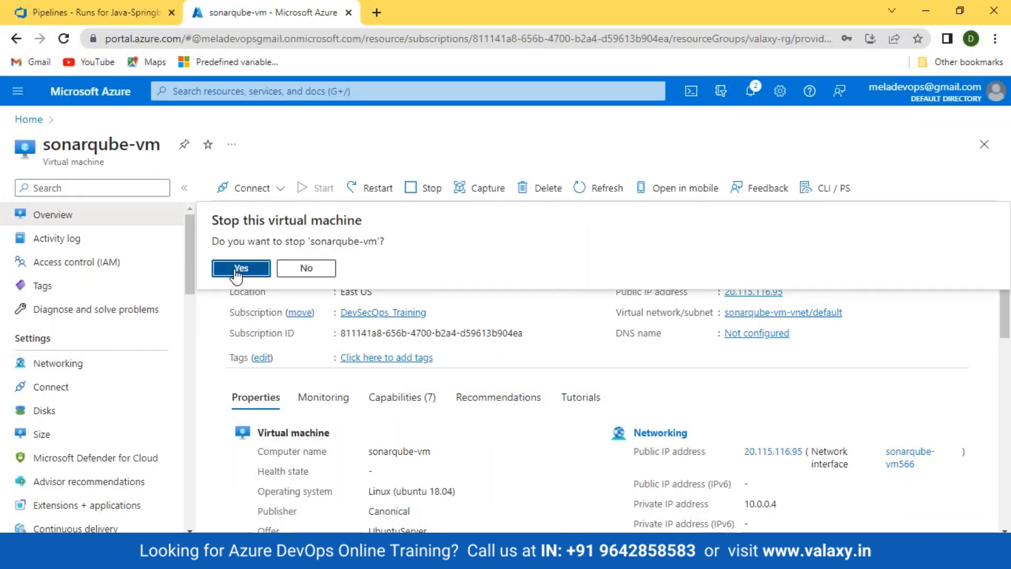
left_click(305, 266)
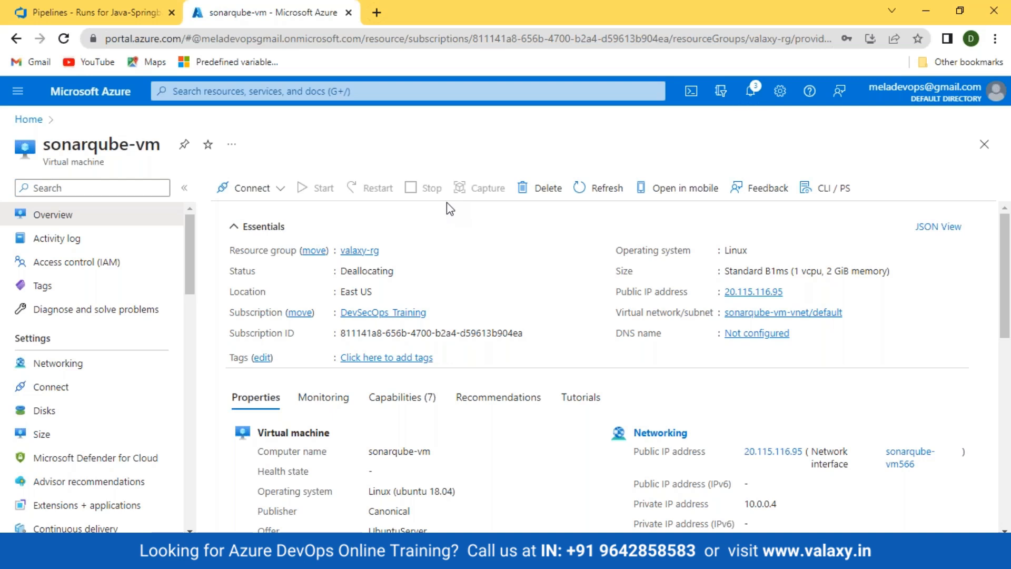
Step: Check the status of sonarqube-vm and the portal notification about stopping it
left_click_drag(341, 272, 400, 271)
left_click(751, 92)
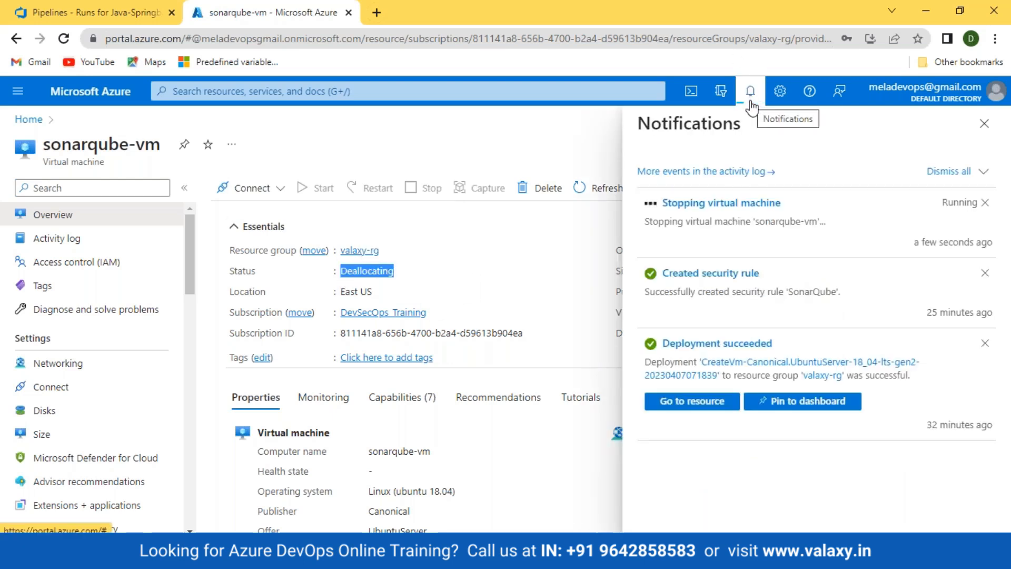
left_click(529, 277)
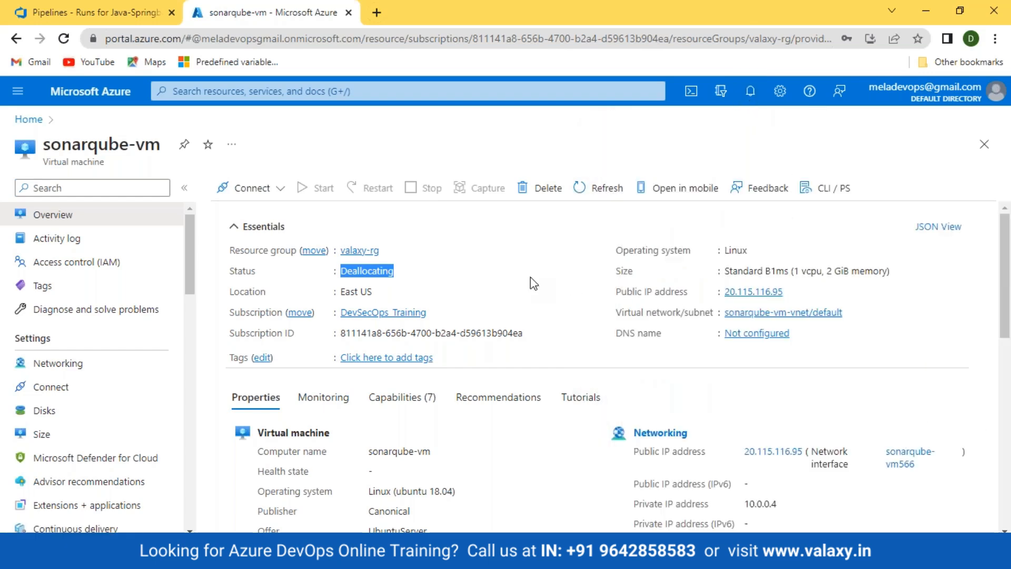
Step: Try to resize sonarqube-vm to B2s and return to its overview
left_click(41, 434)
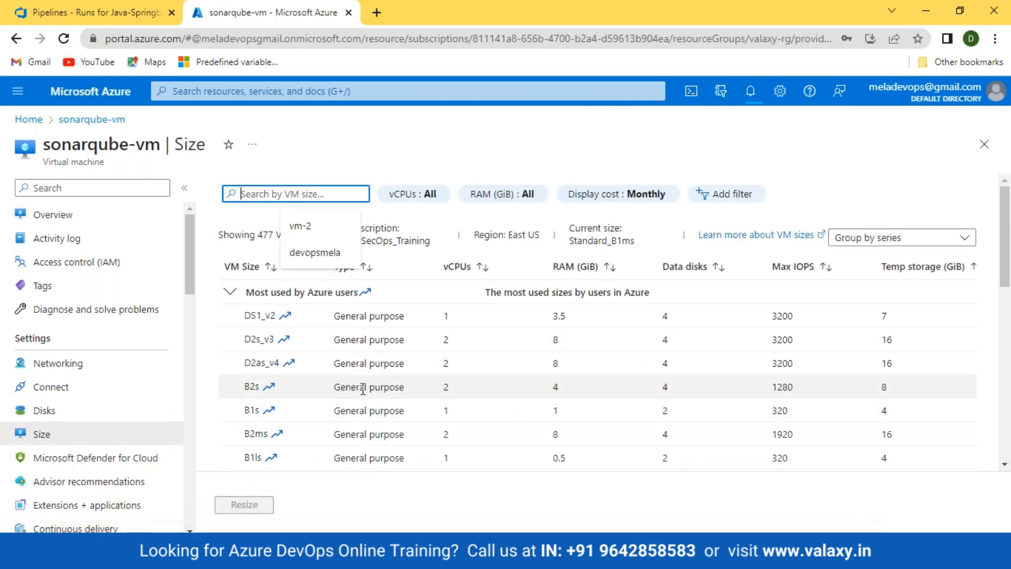
left_click(291, 394)
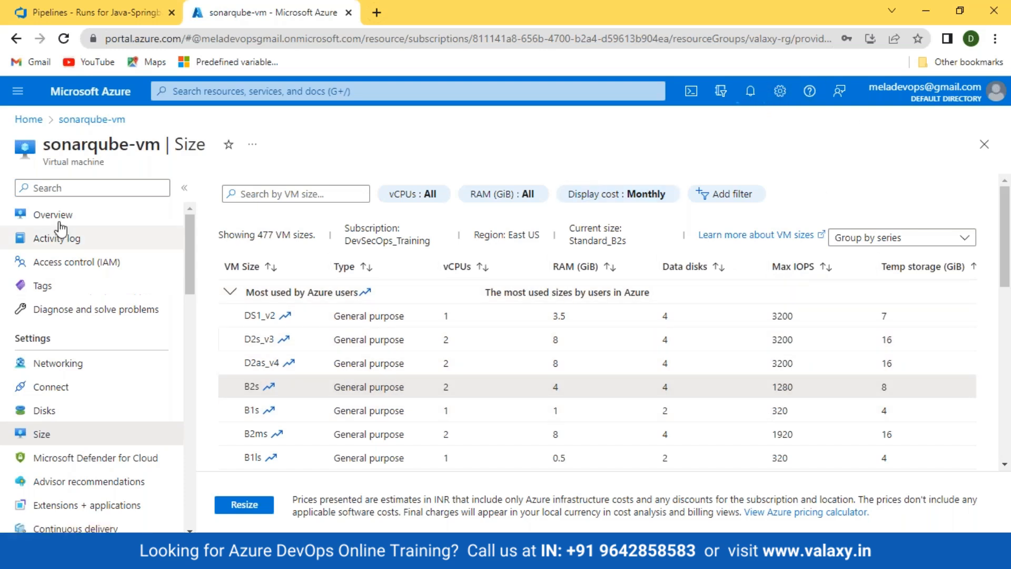
left_click(43, 215)
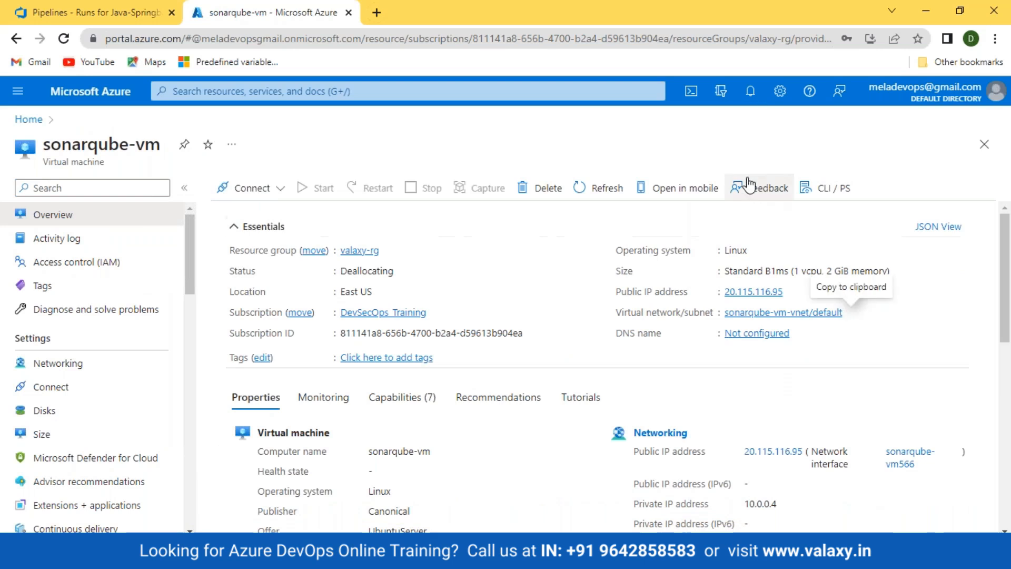
Step: Check the portal notifications, reload the sonarqube-vm overview and check the notifications again
left_click(747, 101)
left_click(737, 207)
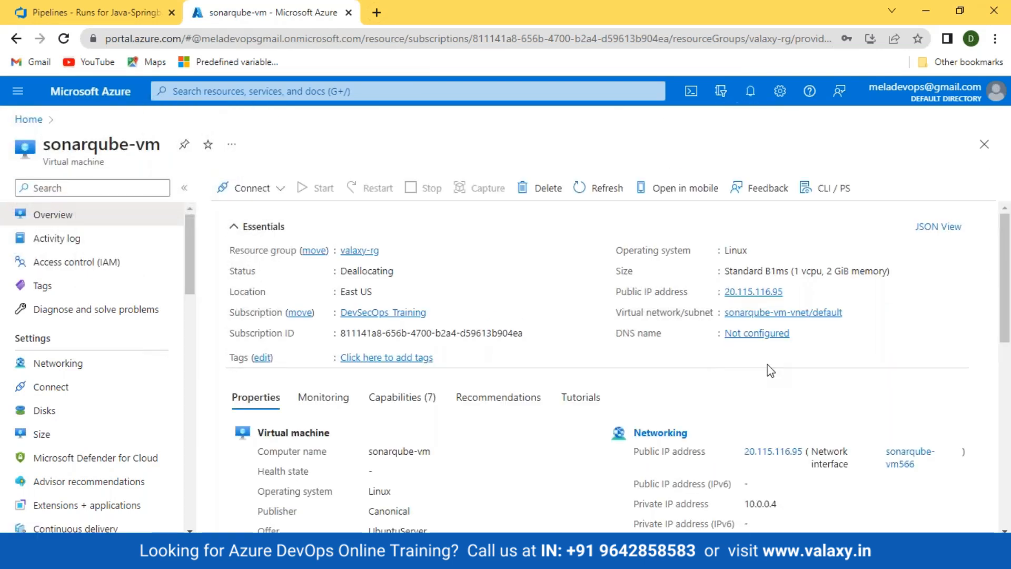
left_click(64, 39)
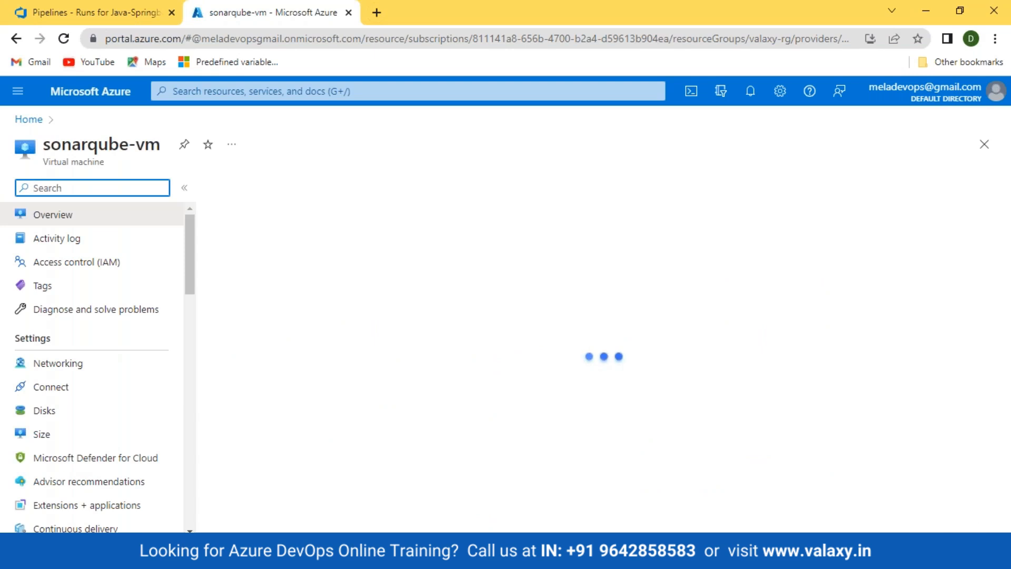
left_click(750, 93)
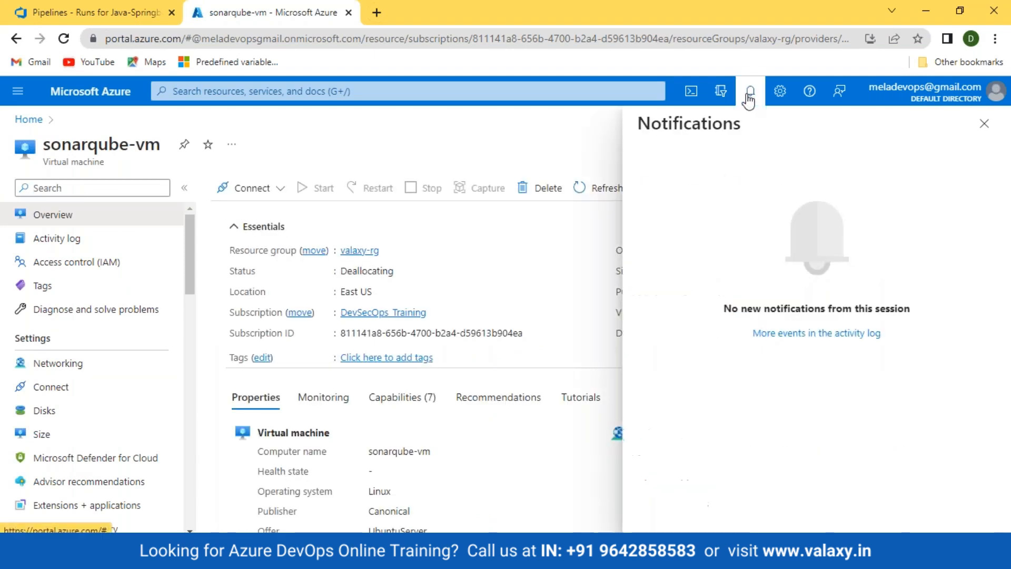
left_click(749, 95)
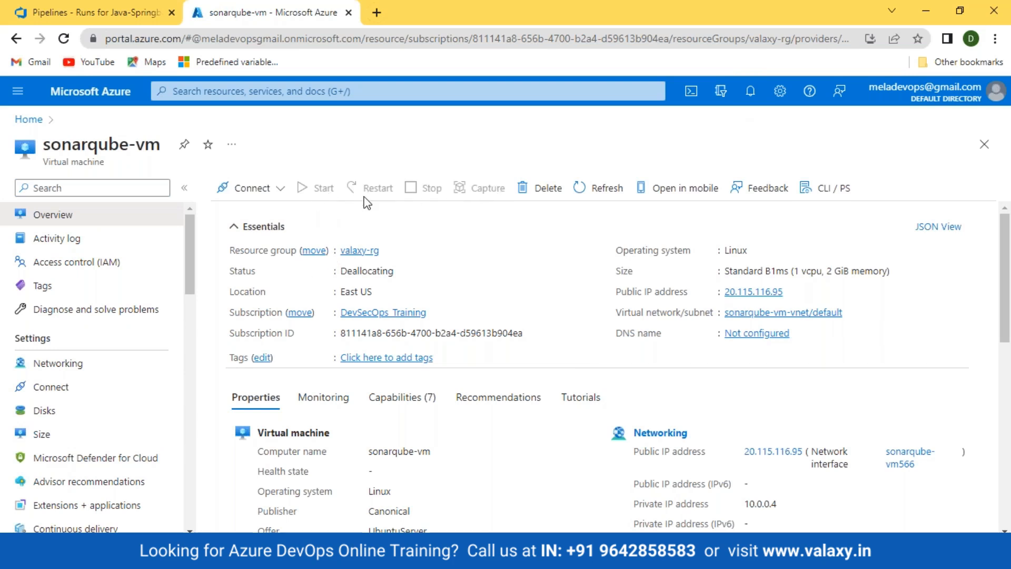
Step: Examine the monitoring charts of sonarqube-vm for CPU, network, disk, memory and availability
left_click(323, 398)
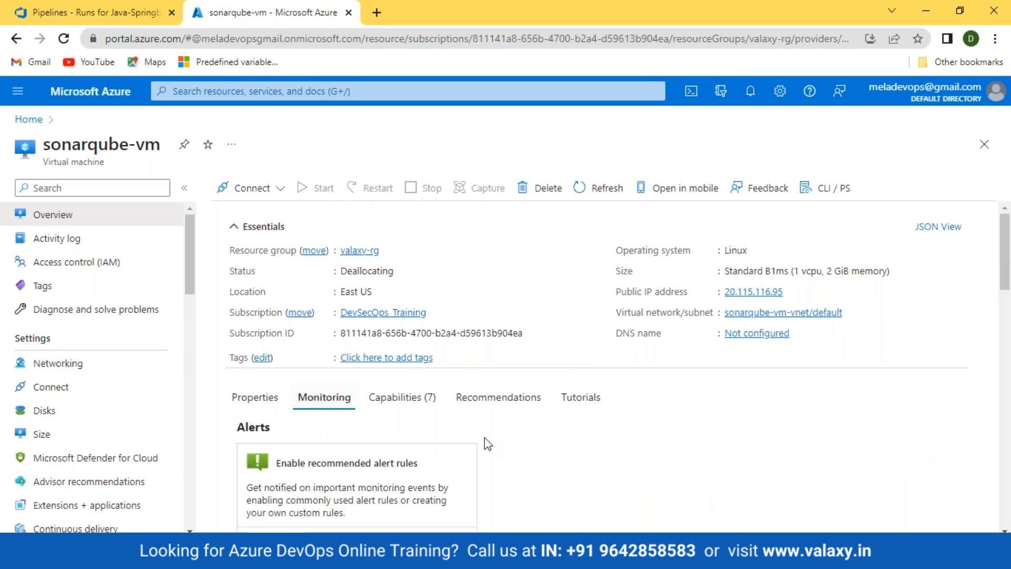
scroll(485, 441, "down", 2)
scroll(485, 449, "down", 4)
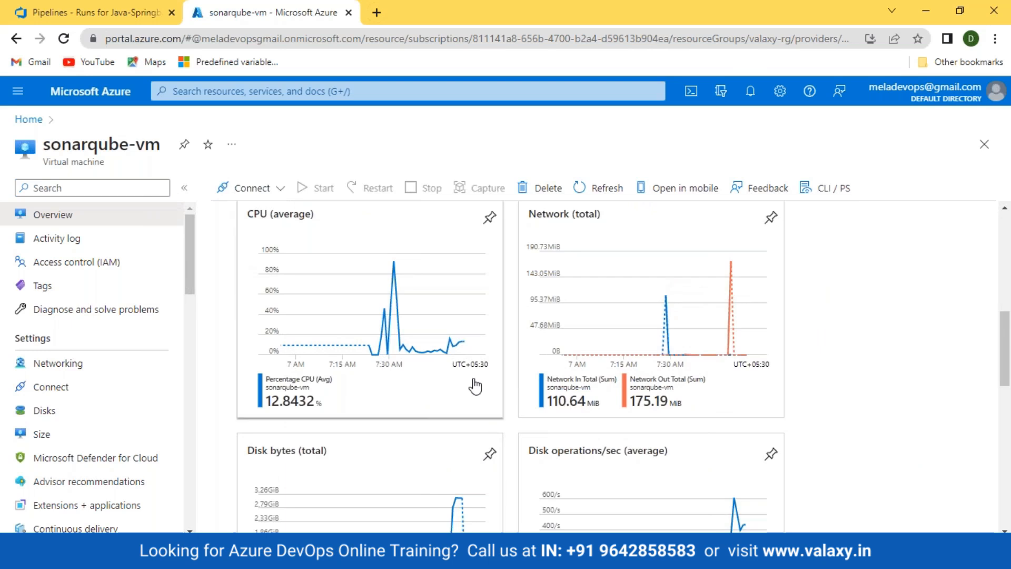
scroll(475, 387, "down", 4)
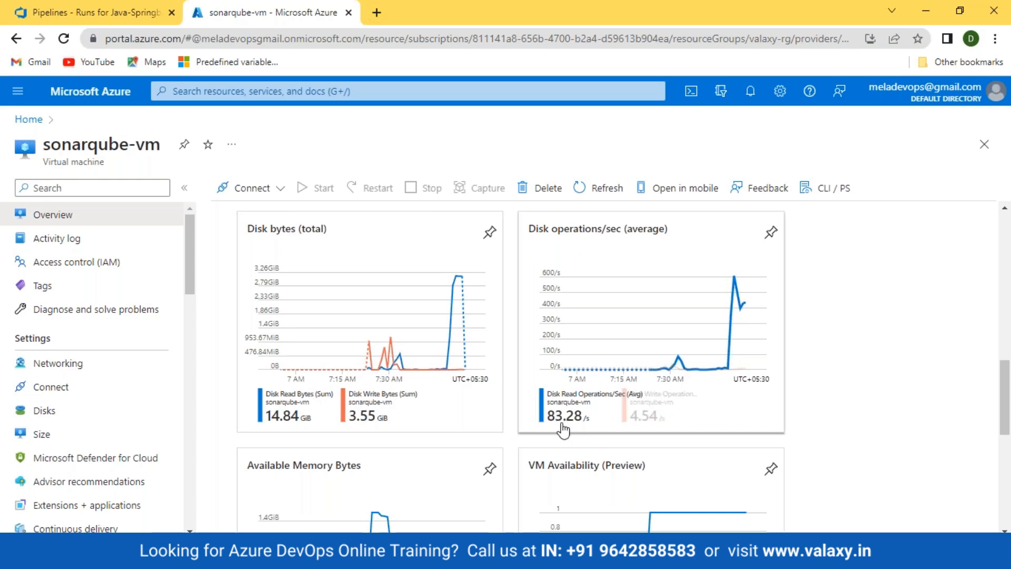
scroll(566, 427, "down", 3)
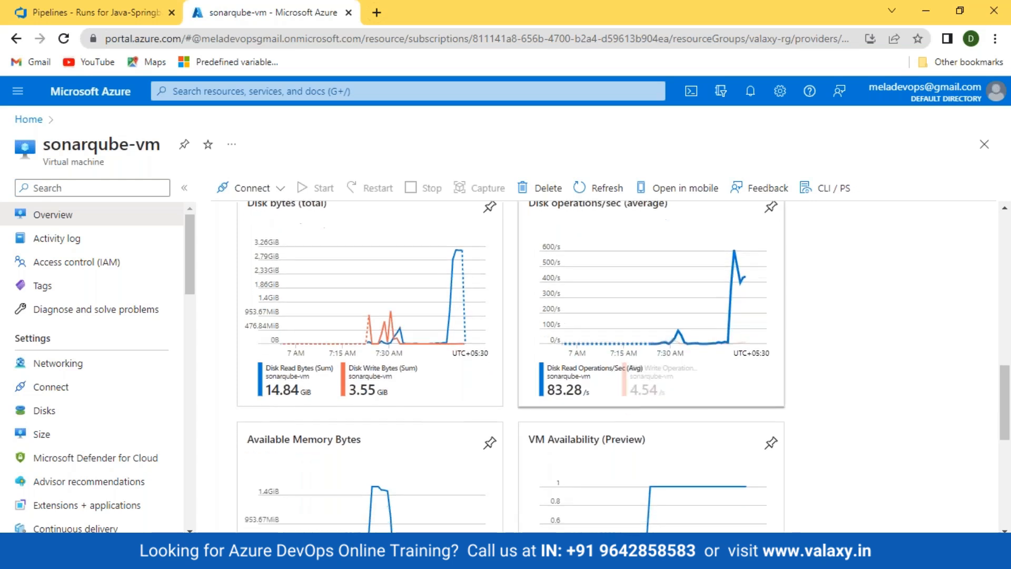
scroll(566, 427, "up", 10)
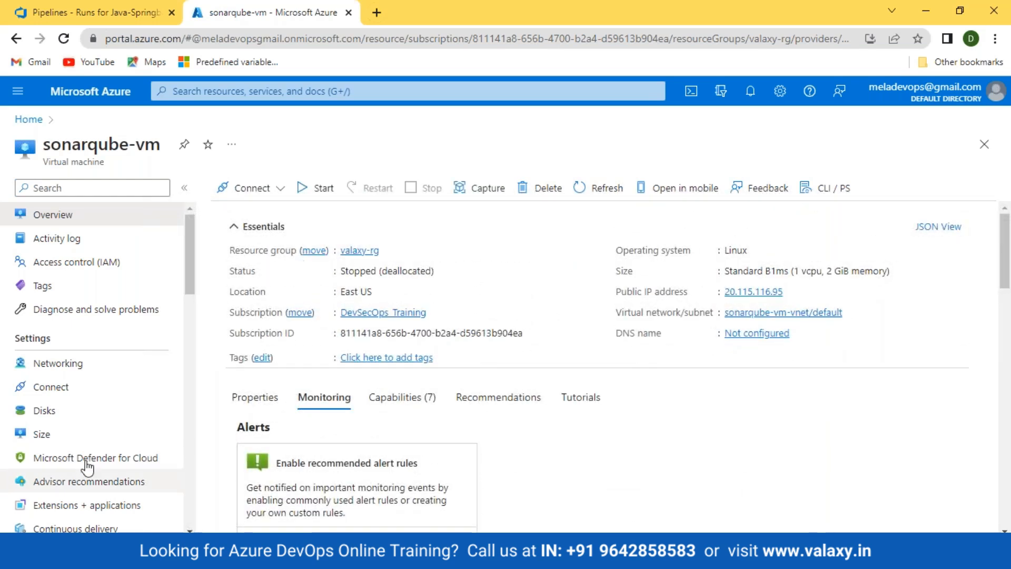
Step: Resize sonarqube-vm to the B2s size and refresh its overview
left_click(42, 434)
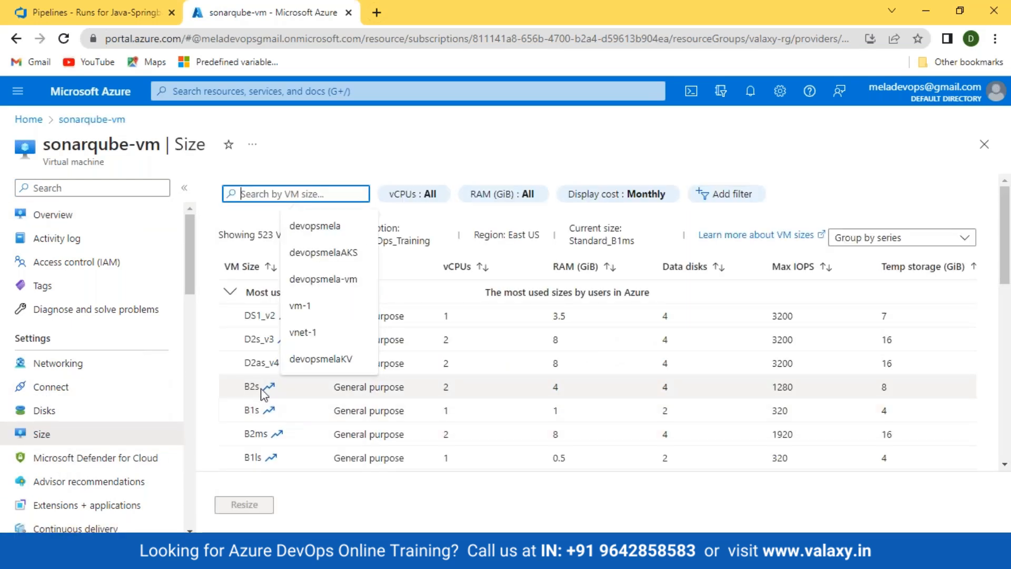
left_click(265, 388)
left_click(244, 505)
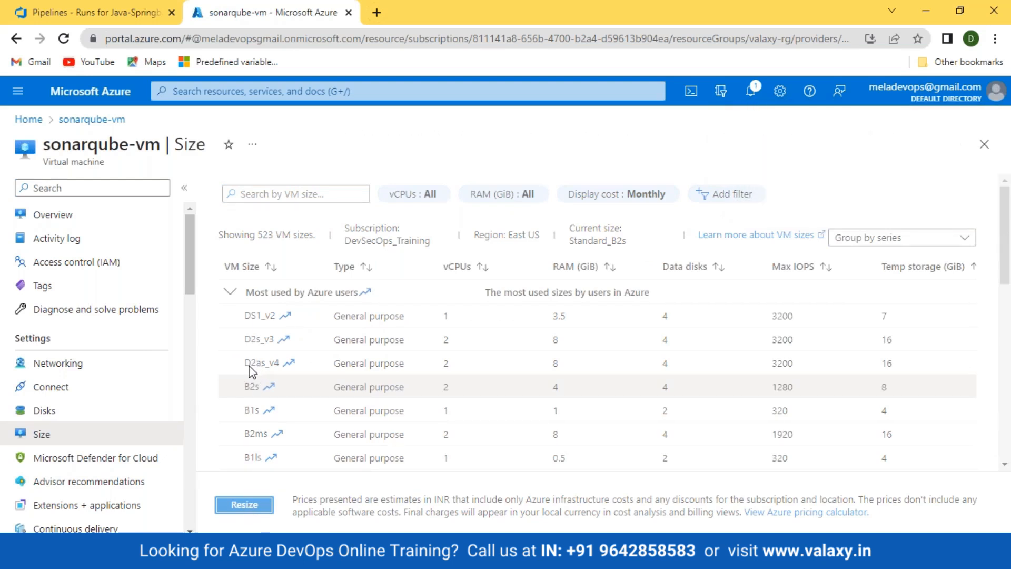
left_click(51, 216)
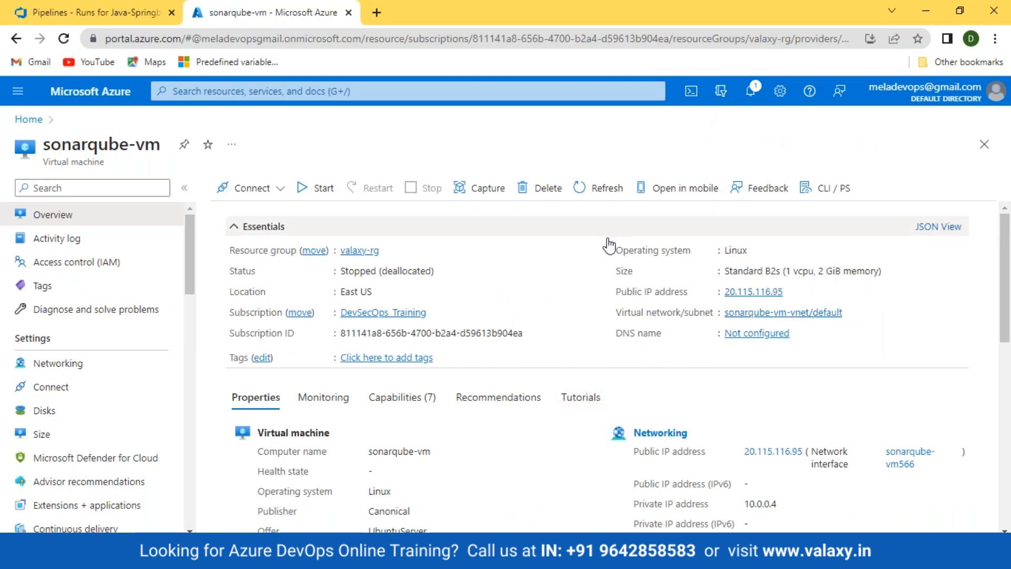
left_click(600, 188)
Step: Check the resize notification and the B2s entry in the list of VM sizes for sonarqube-vm
left_click(33, 437)
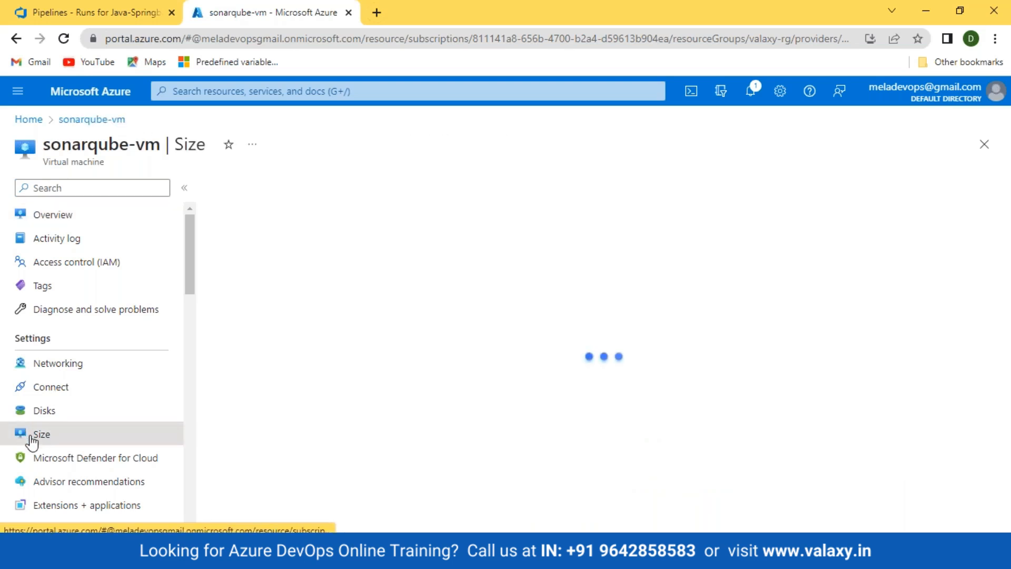
left_click(750, 91)
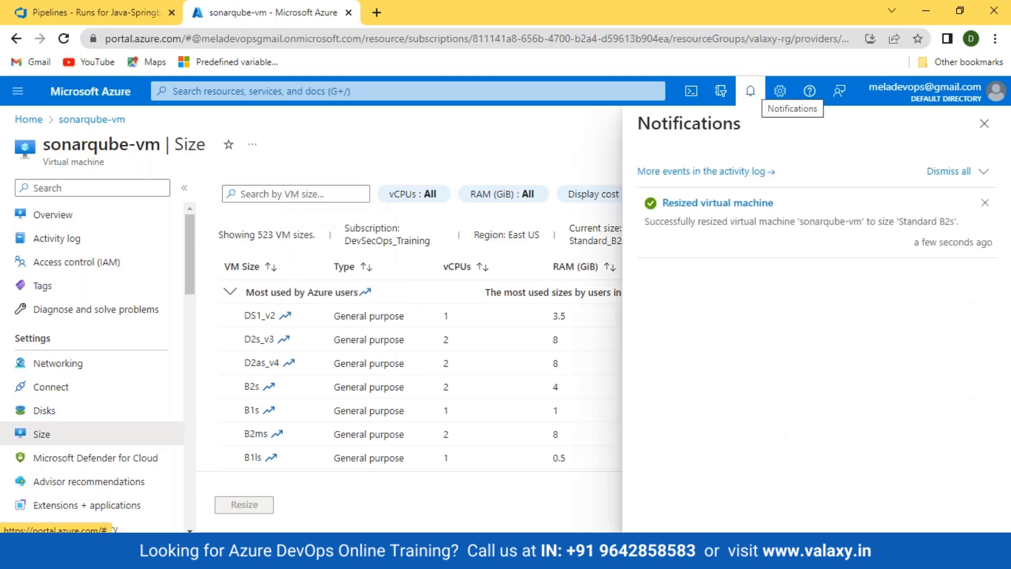
left_click(751, 91)
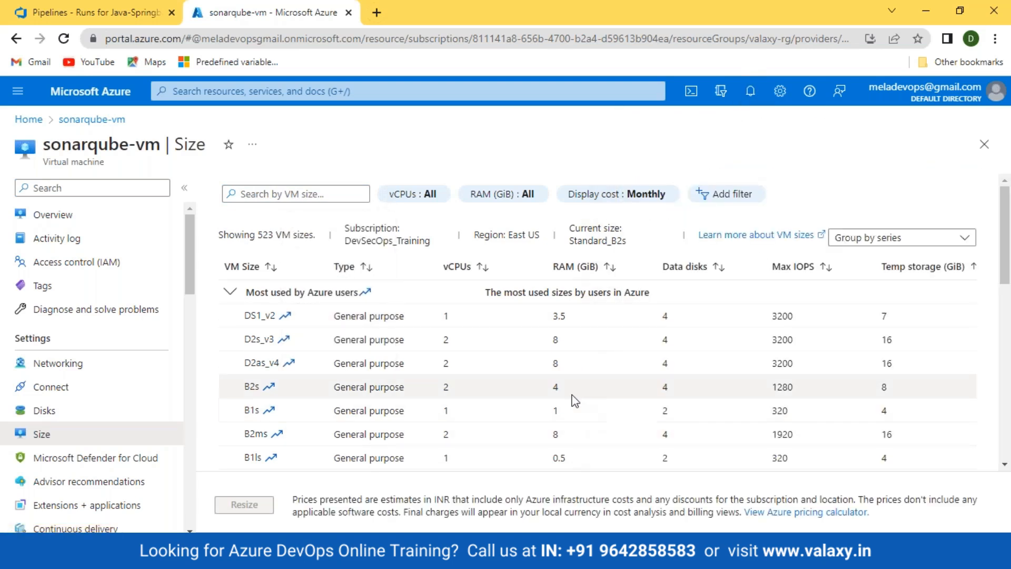
left_click(419, 395)
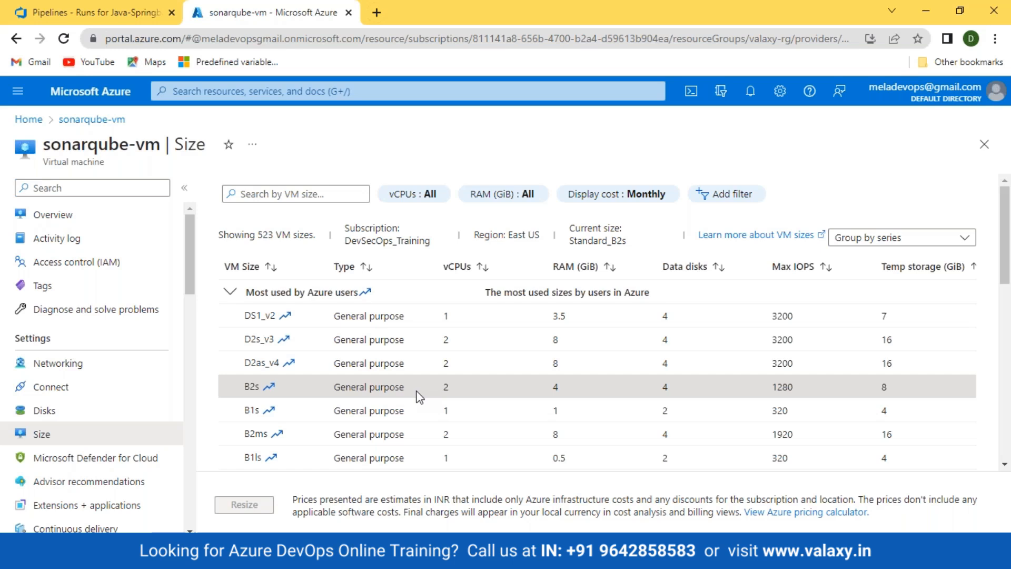
Step: Start sonarqube-vm from its overview and copy its public IP address
left_click(54, 215)
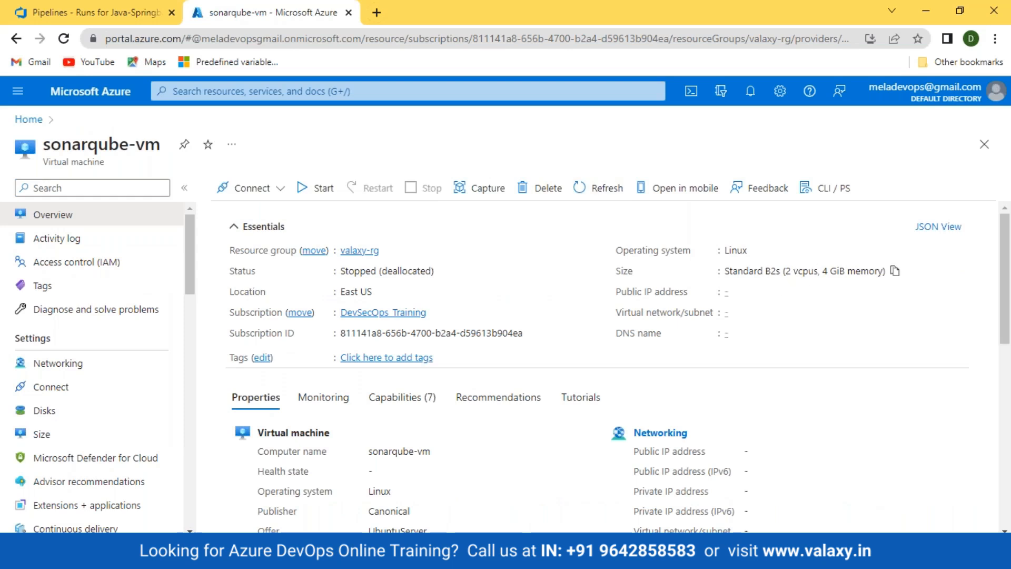
left_click(323, 196)
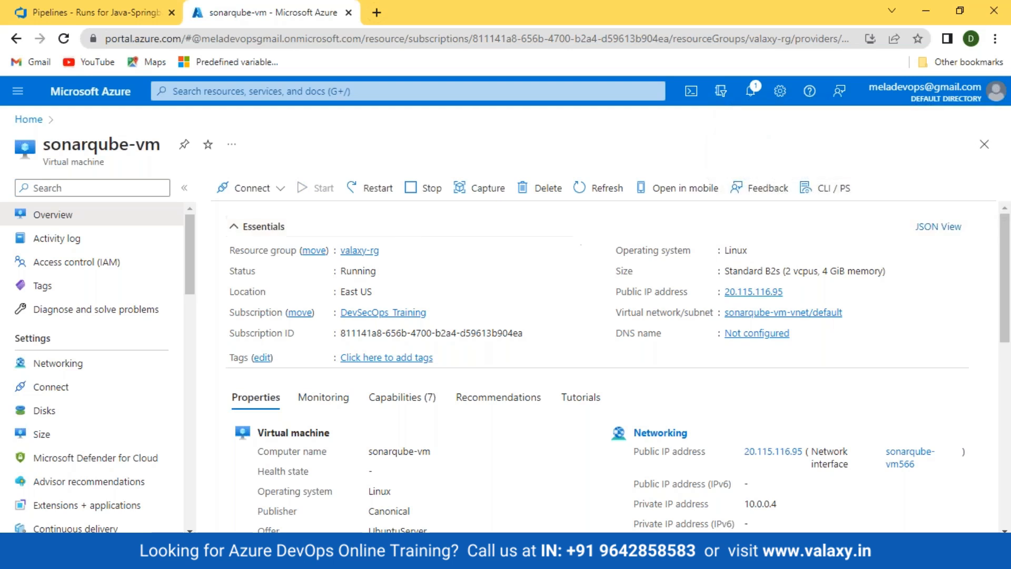
left_click(791, 292)
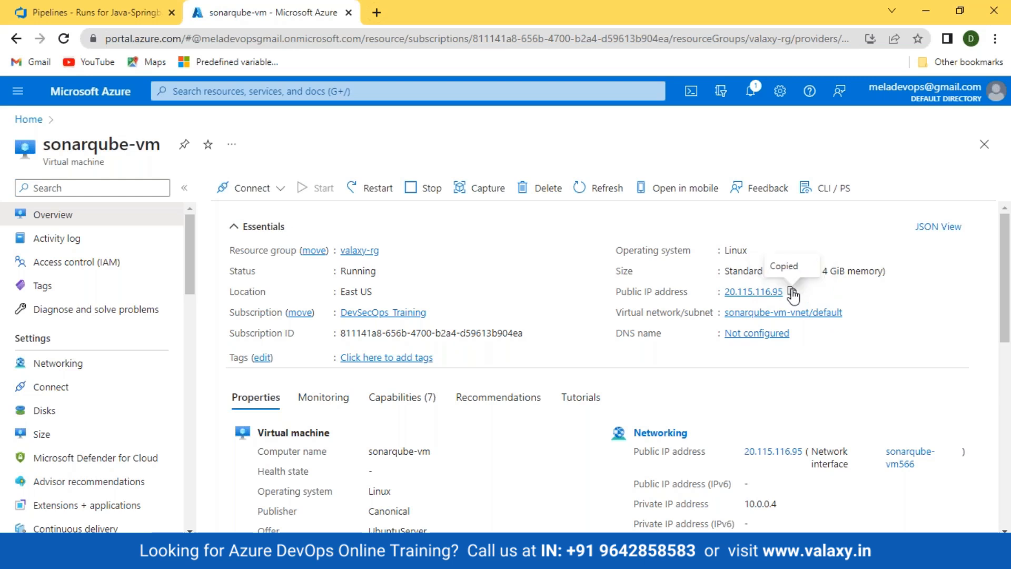
key("super")
type("bash")
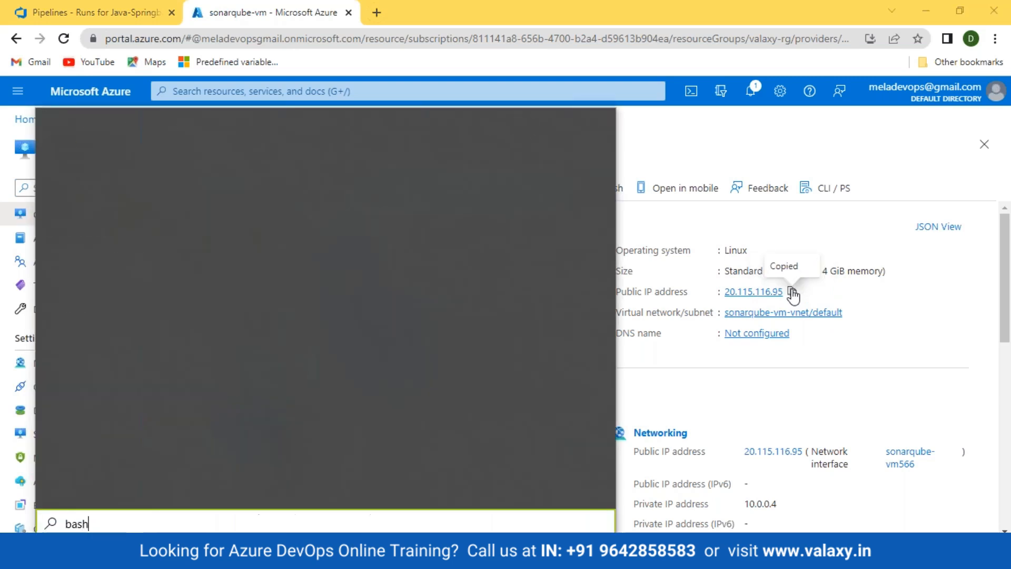
key("Return")
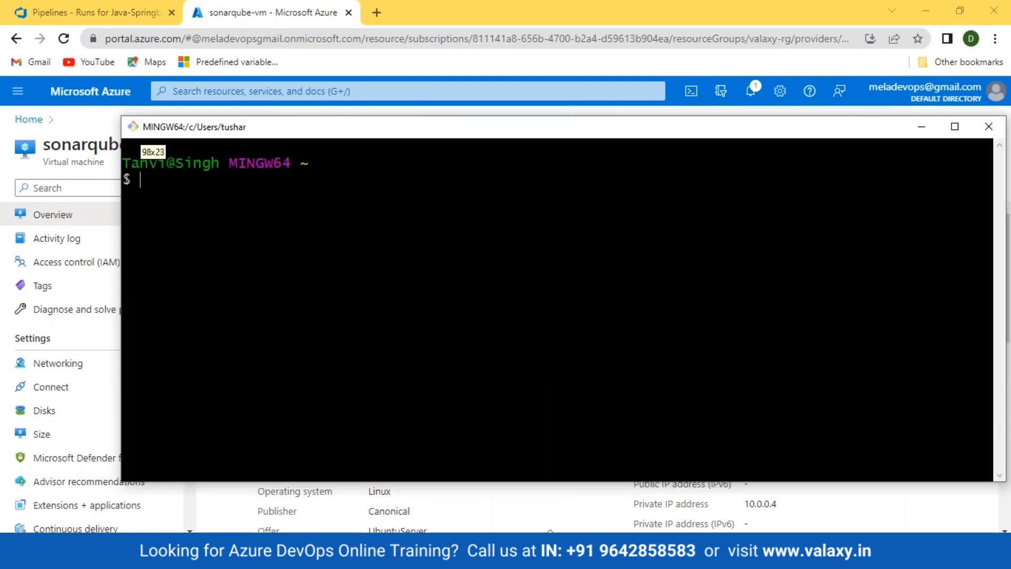
type("ssh valaxy@20.115.116.95")
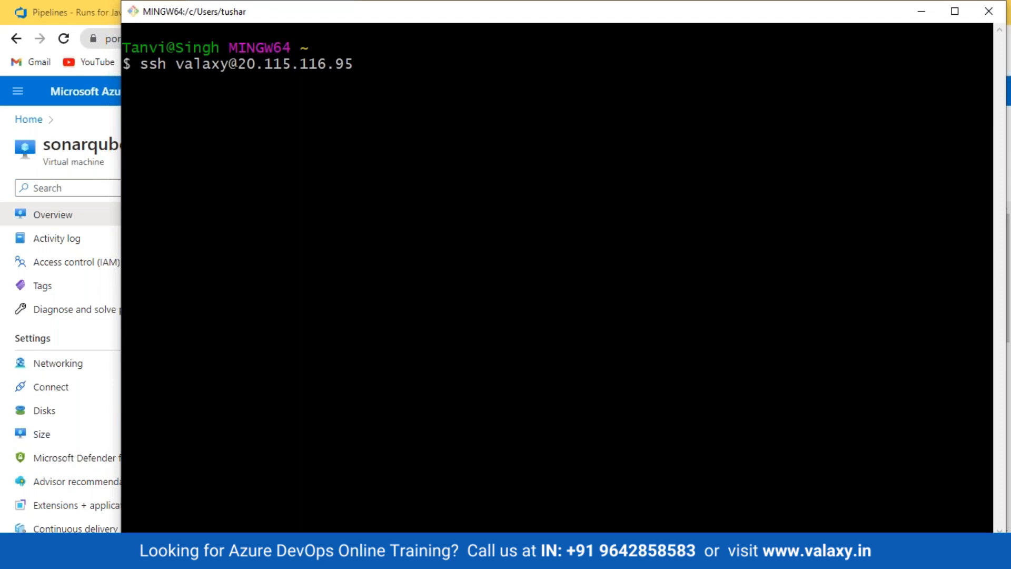
key("Return")
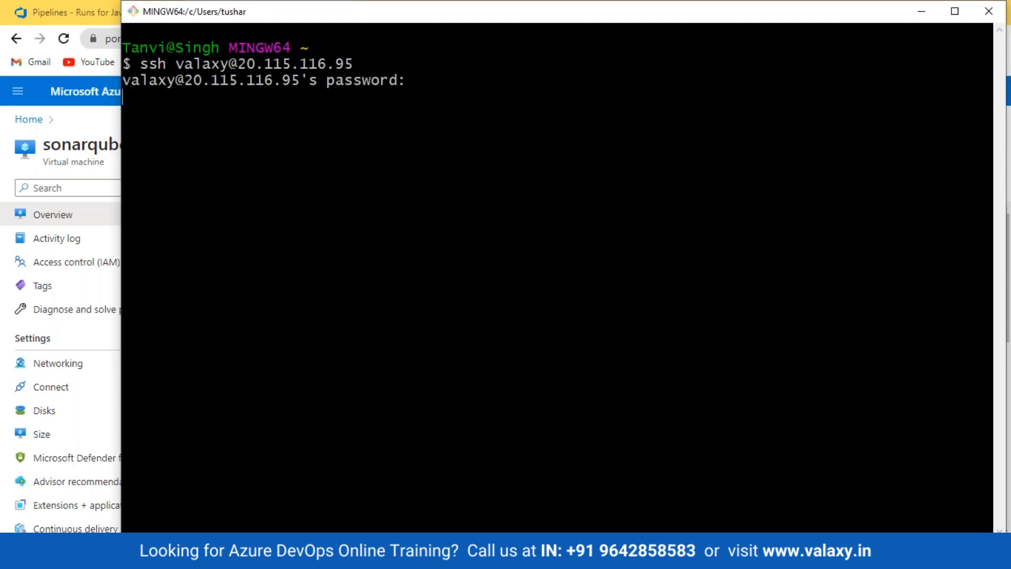
key("Return")
Step: Clear the terminal and switch to a root login shell with "sudo su -"
key("ctrl+l")
type("sudo su")
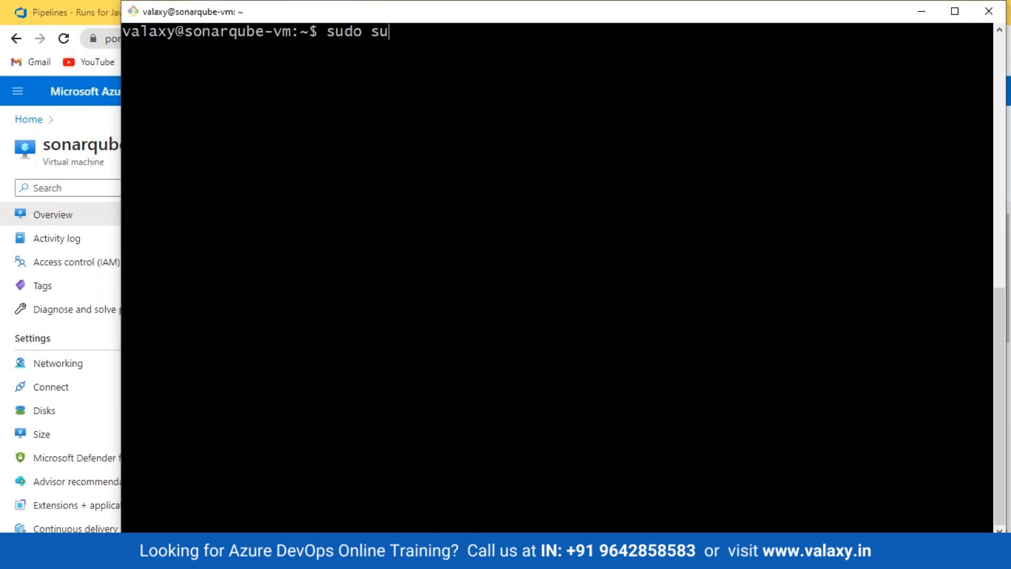
type(" -")
key("Return")
Step: List the running Docker containers with "docker ps" and all containers with "docker ps -a"
type("docker ps")
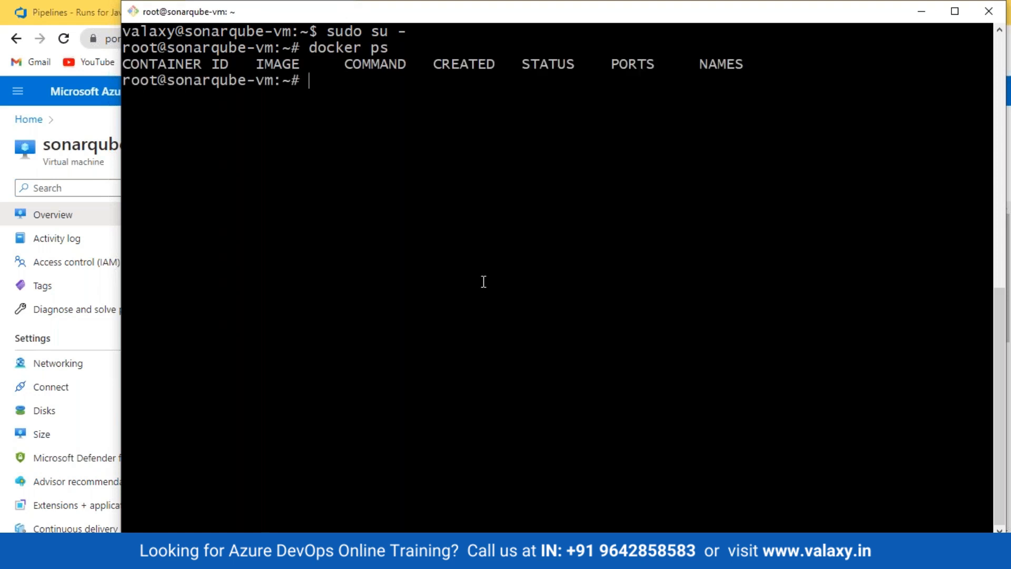
key("Up")
type("-a")
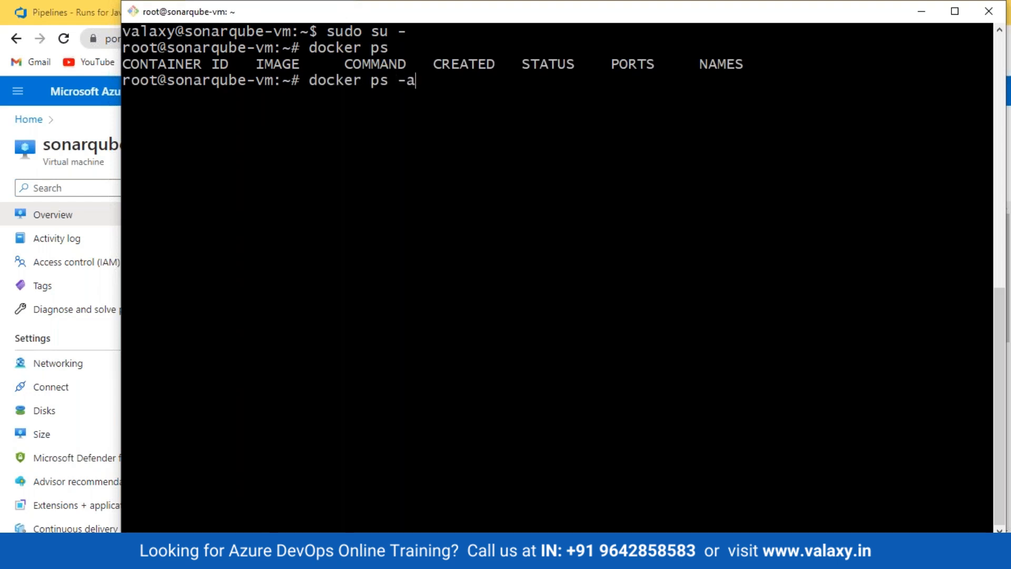
key("Return")
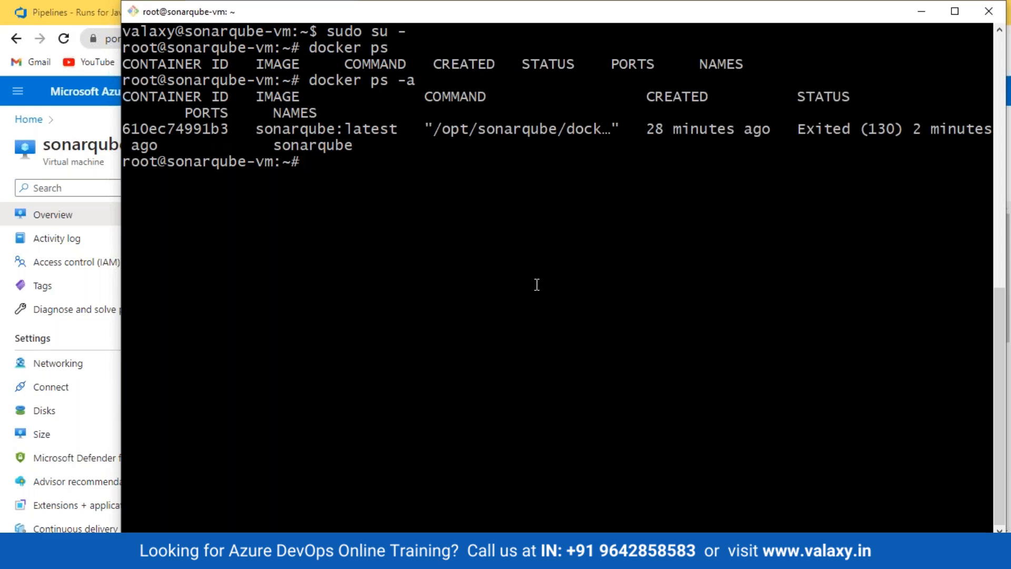
Step: Try to create the sonarqube container by copying the docker run command from SonarQube_notes.txt into the VM terminal and running it
left_click_drag(262, 16, 212, 44)
left_click(417, 557)
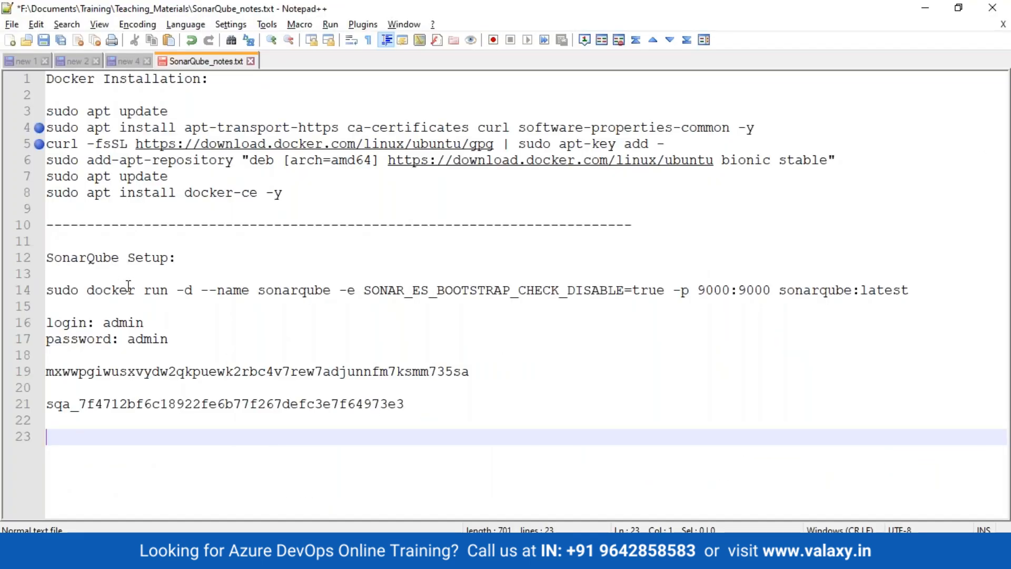
left_click_drag(46, 291, 935, 283)
key("alt+Tab")
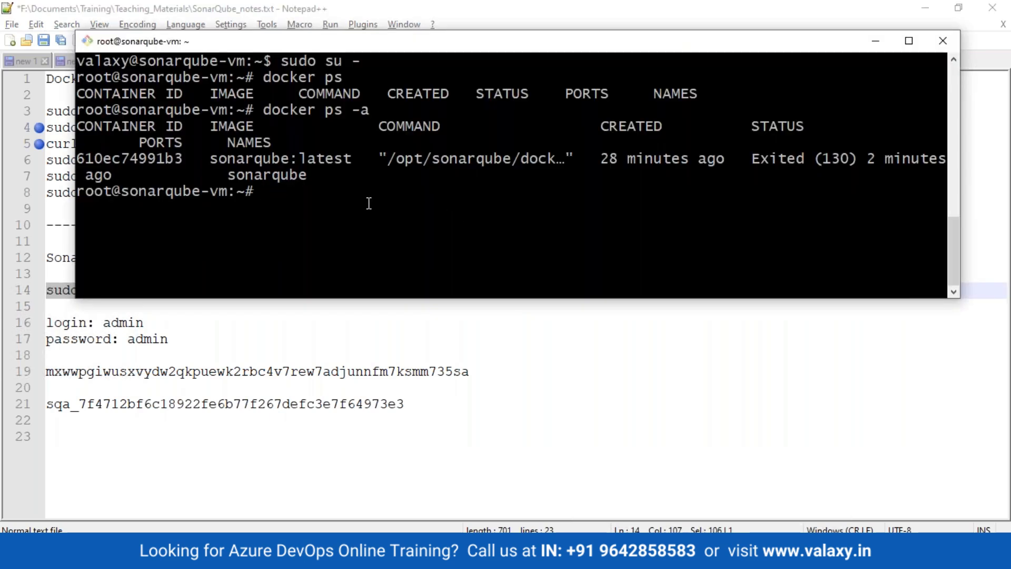
right_click(368, 203)
key("Return")
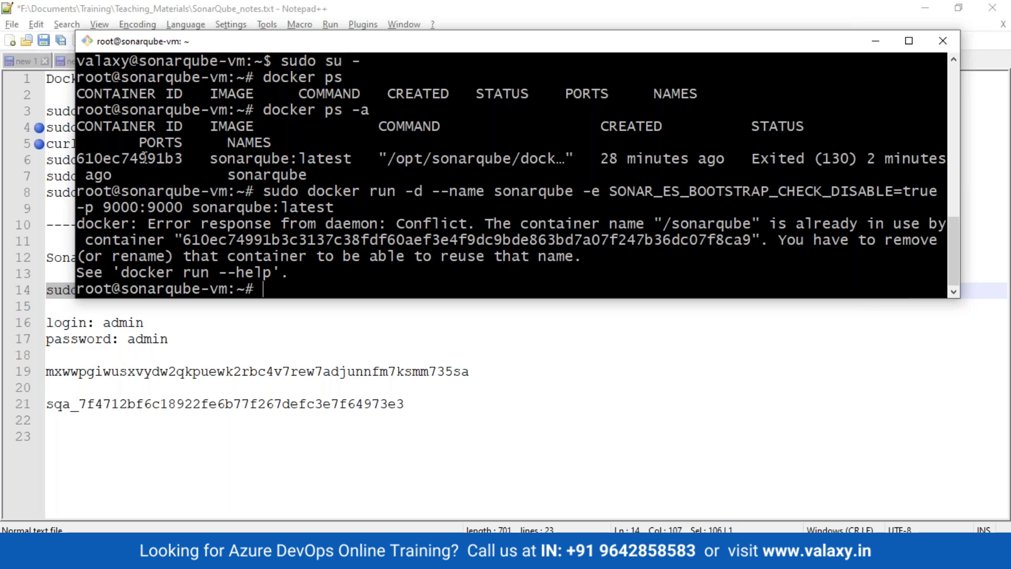
Step: Start the existing SonarQube container with "docker start 610"
type("docker start ")
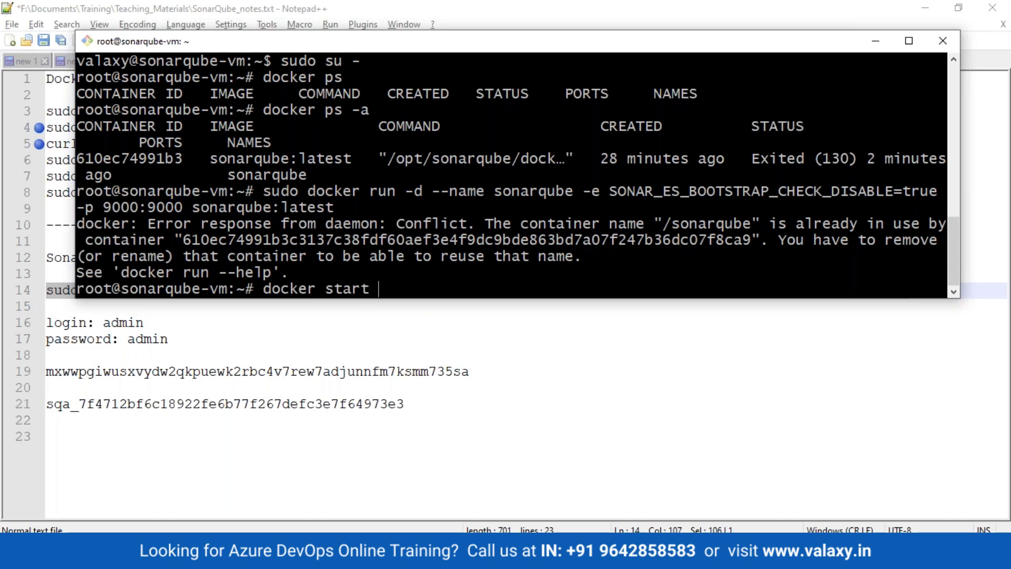
type("610")
key("Return")
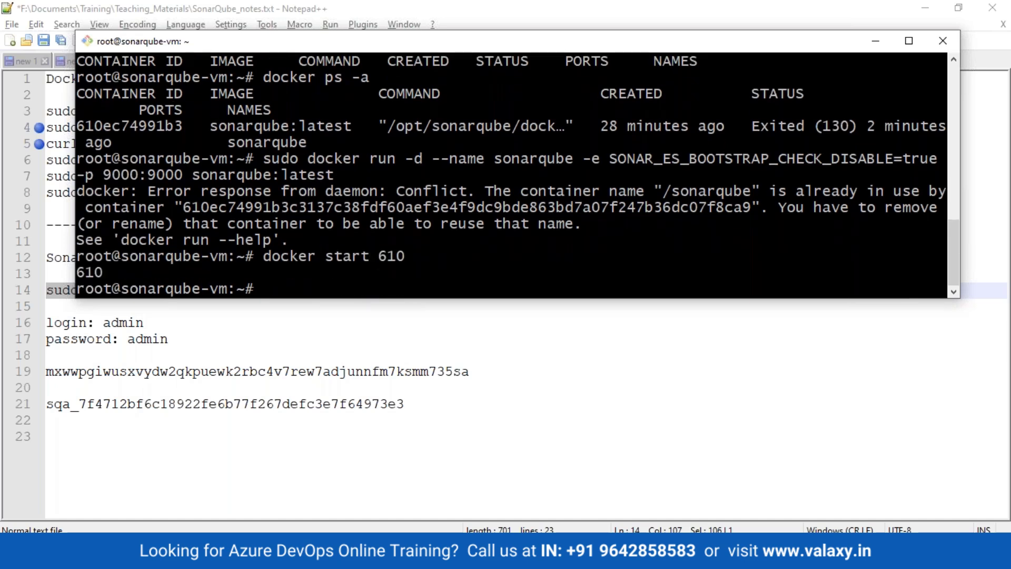
Step: Check the running containers with "docker ps" in a cleared terminal, enlarge the terminal window and clear it again
key("ctrl+l")
type("docker ps")
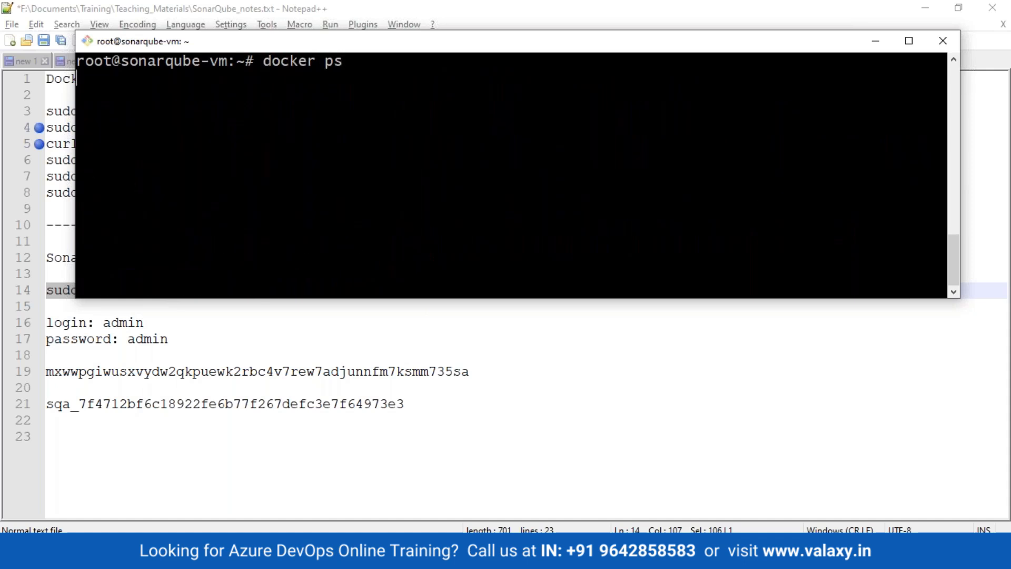
key("Return")
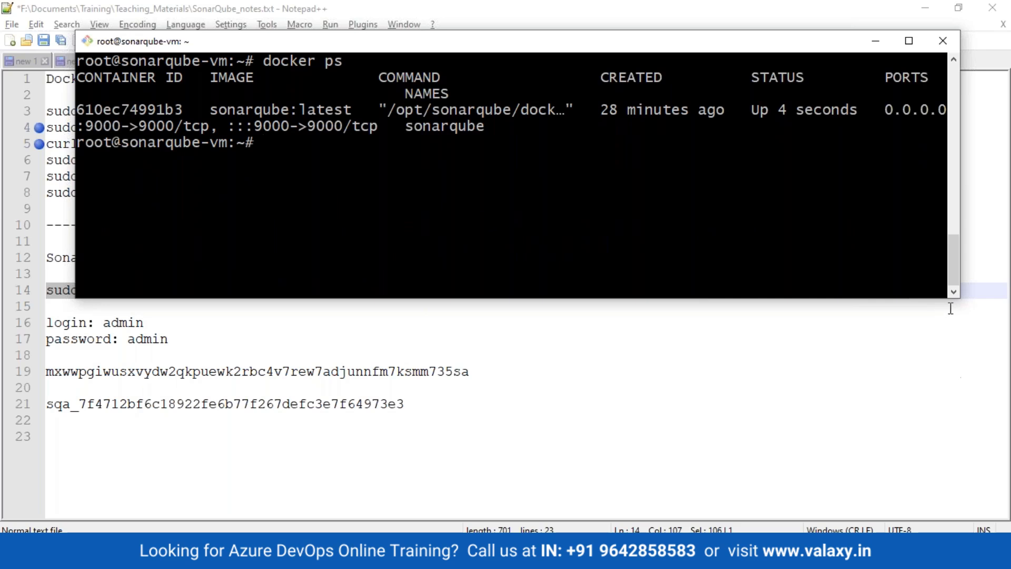
left_click_drag(955, 298, 1002, 330)
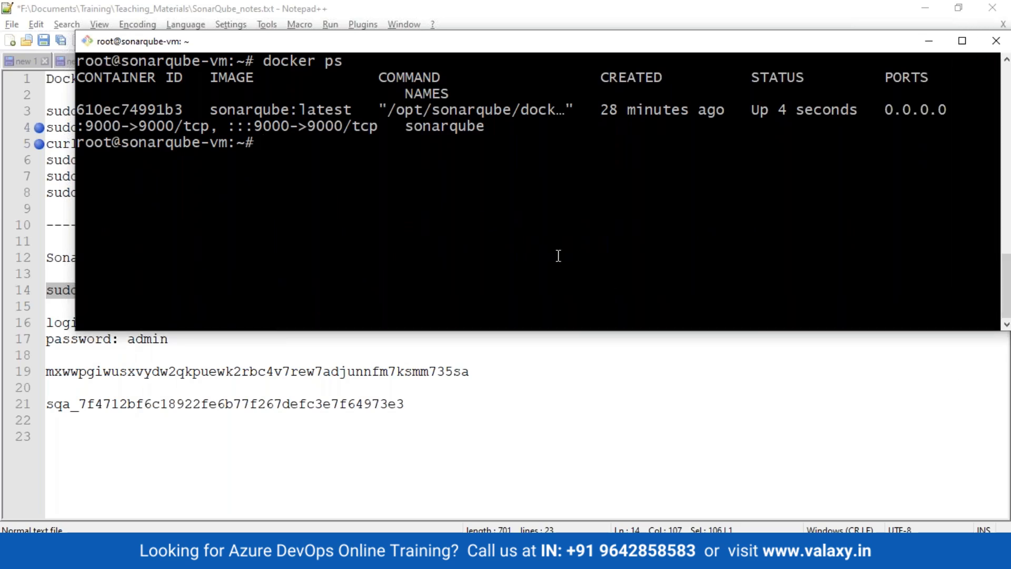
key("ctrl+l")
key("alt+Tab")
key("Tab")
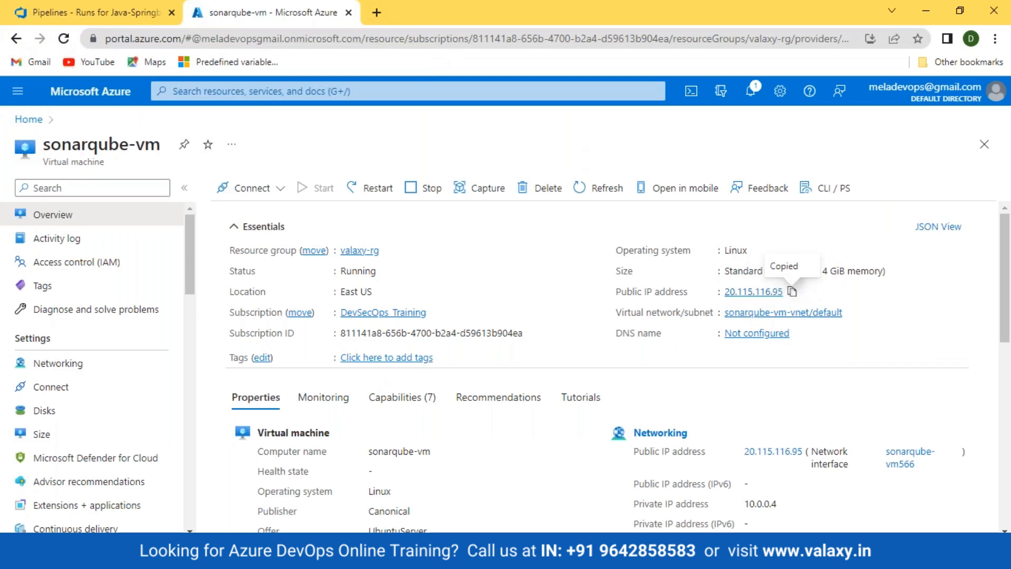
key("alt+Tab")
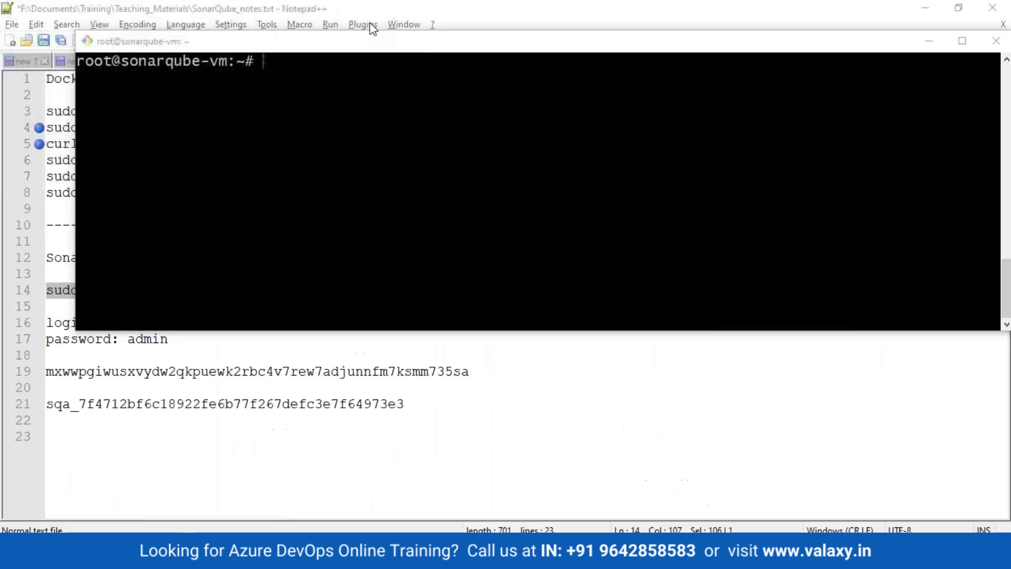
left_click(537, 117)
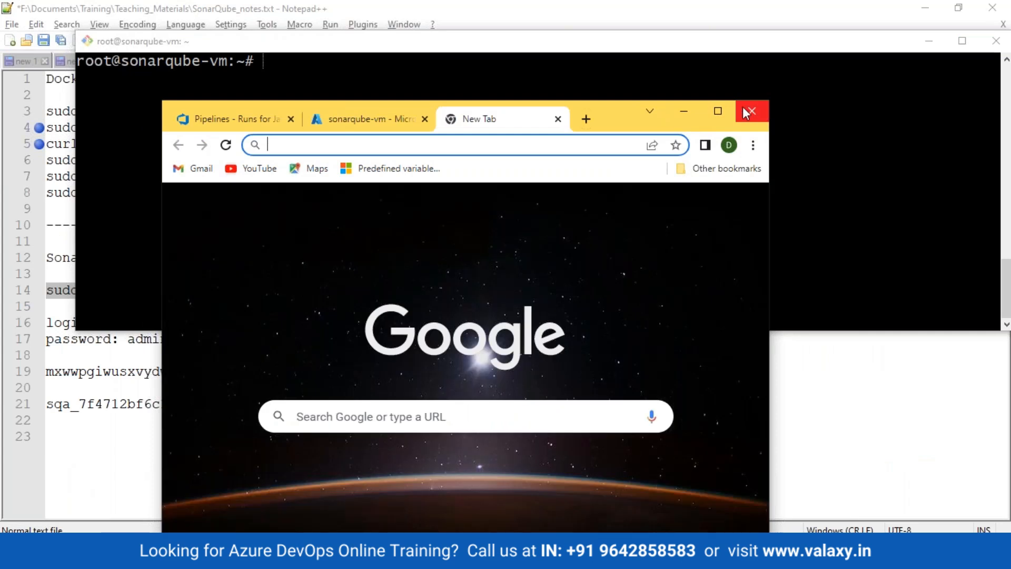
left_click(706, 109)
key("alt+Tab")
type("htt")
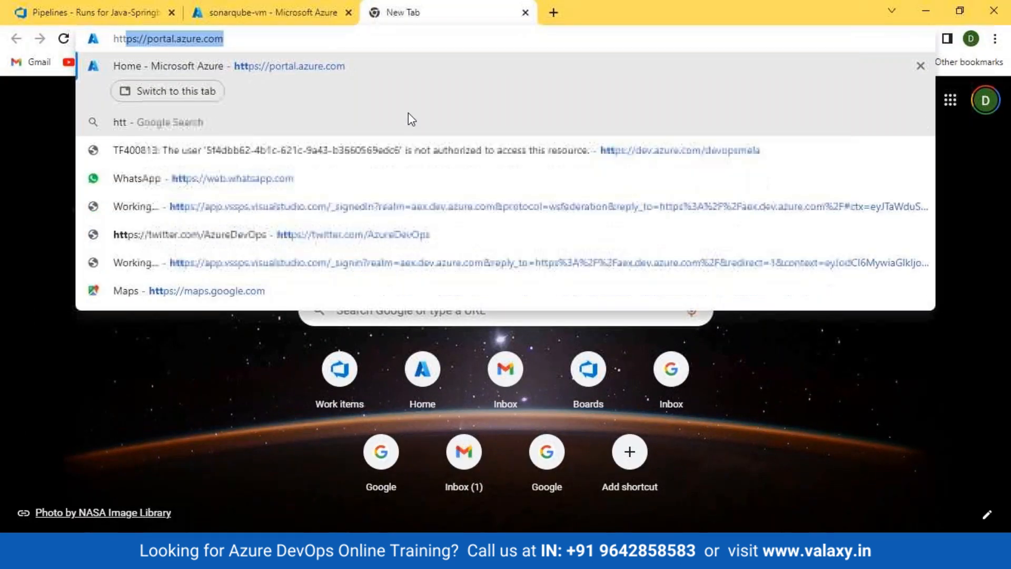
type("p://20.115.116.95")
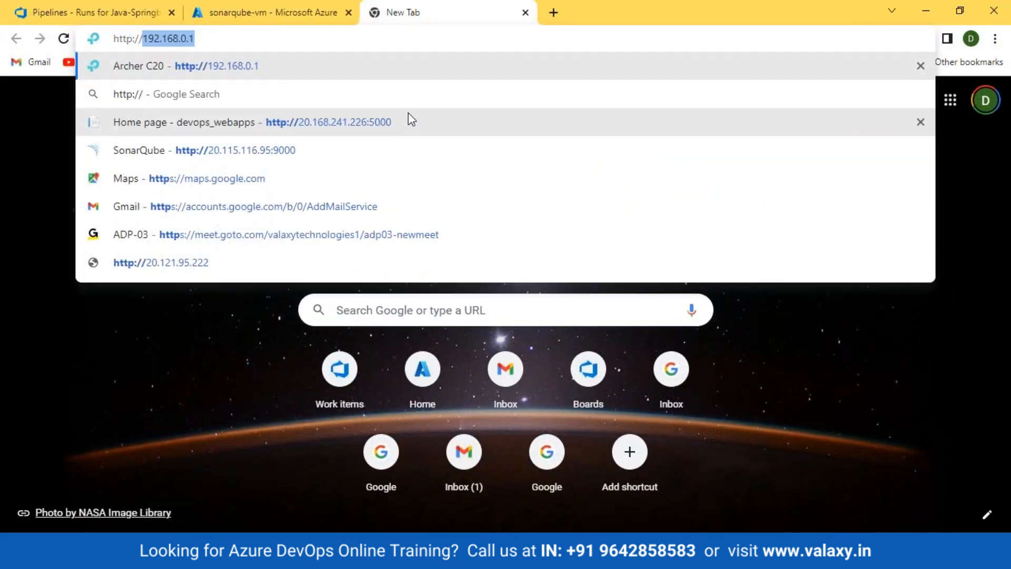
key("Down")
key("Down")
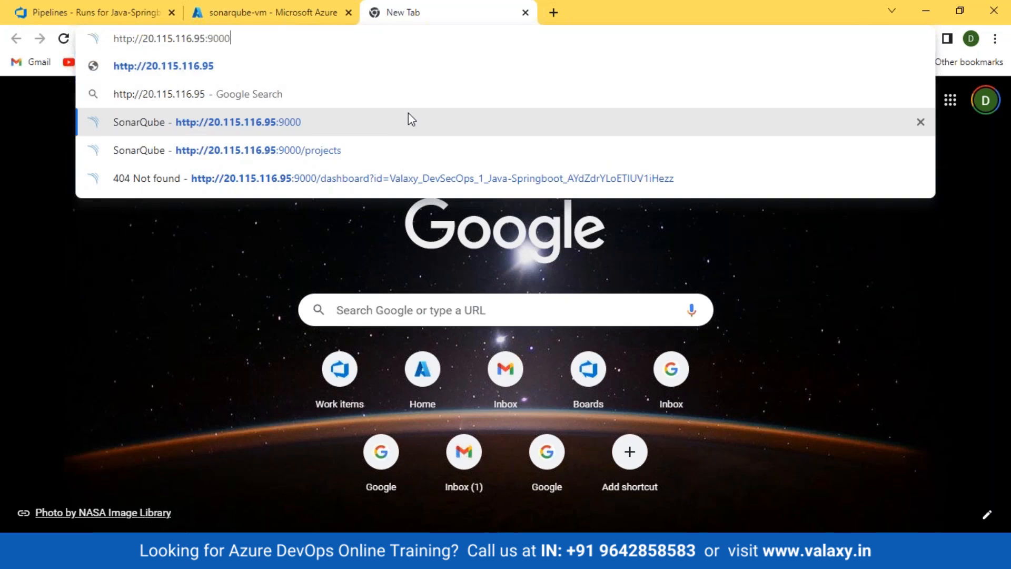
key("Return")
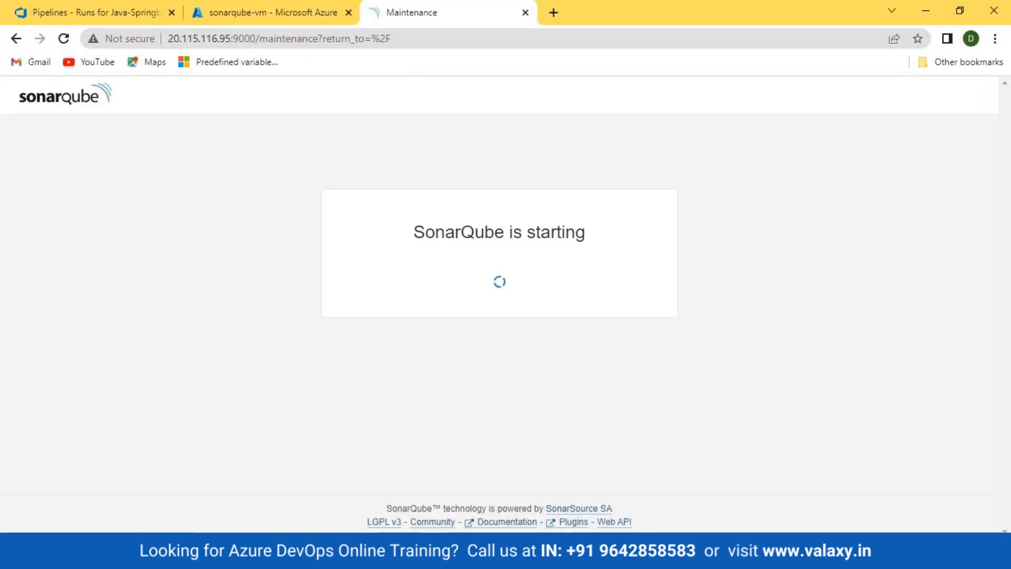
Step: Switch to the VM terminal and show the SonarQube container's log with "docker logs 610"
left_click(450, 553)
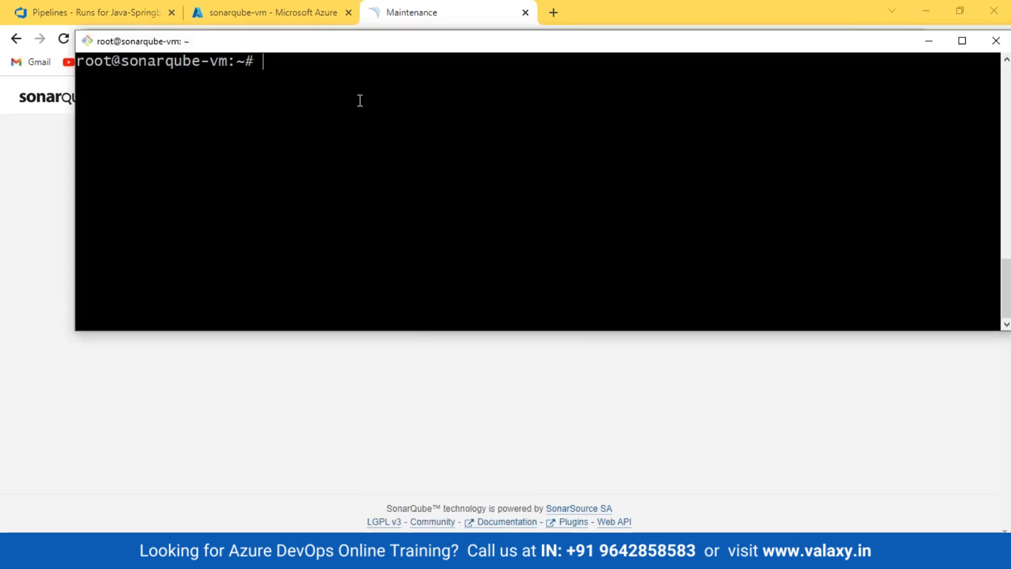
type("docker")
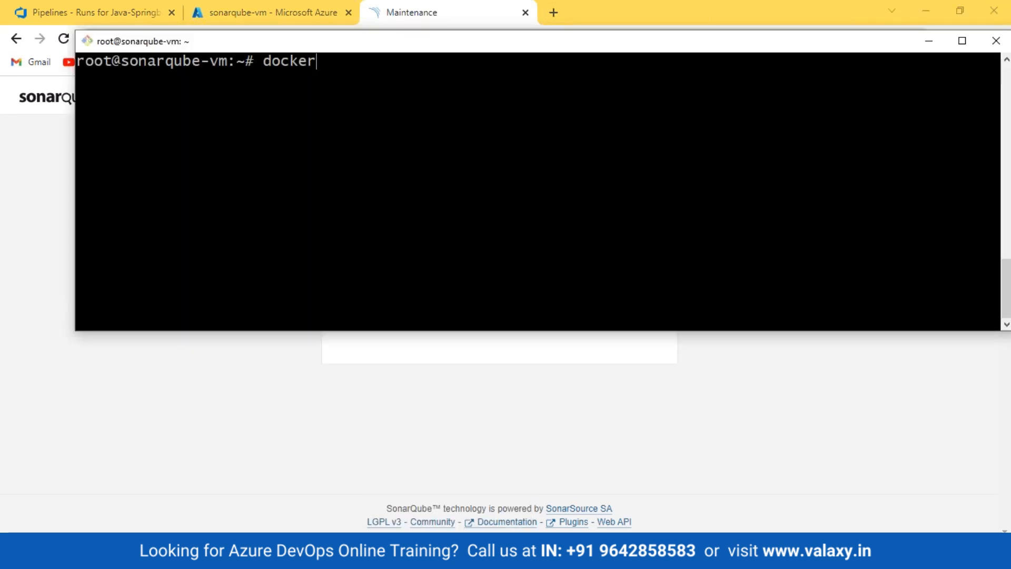
type(" logs ")
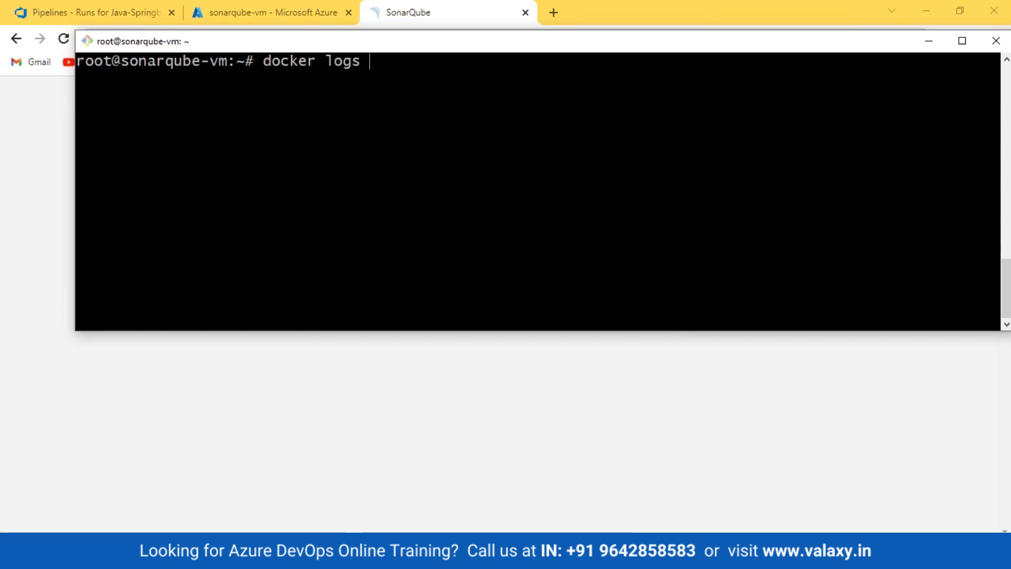
type("610")
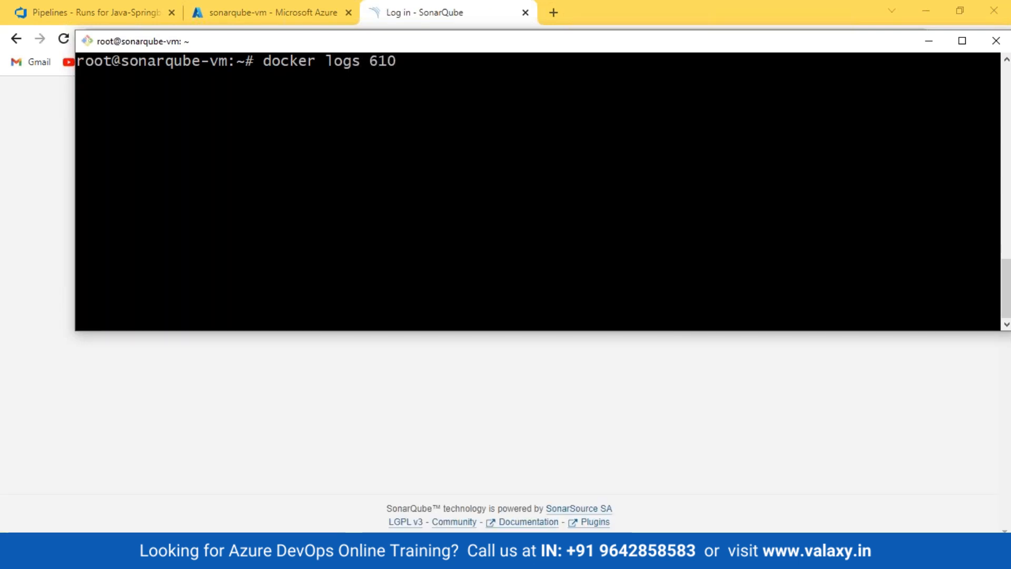
key("Return")
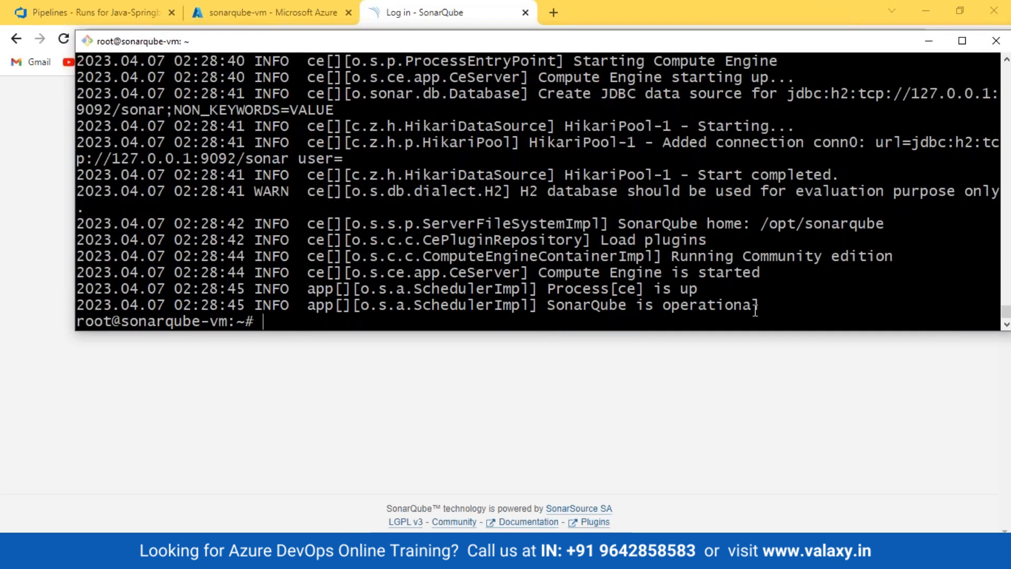
left_click_drag(331, 47, 313, 85)
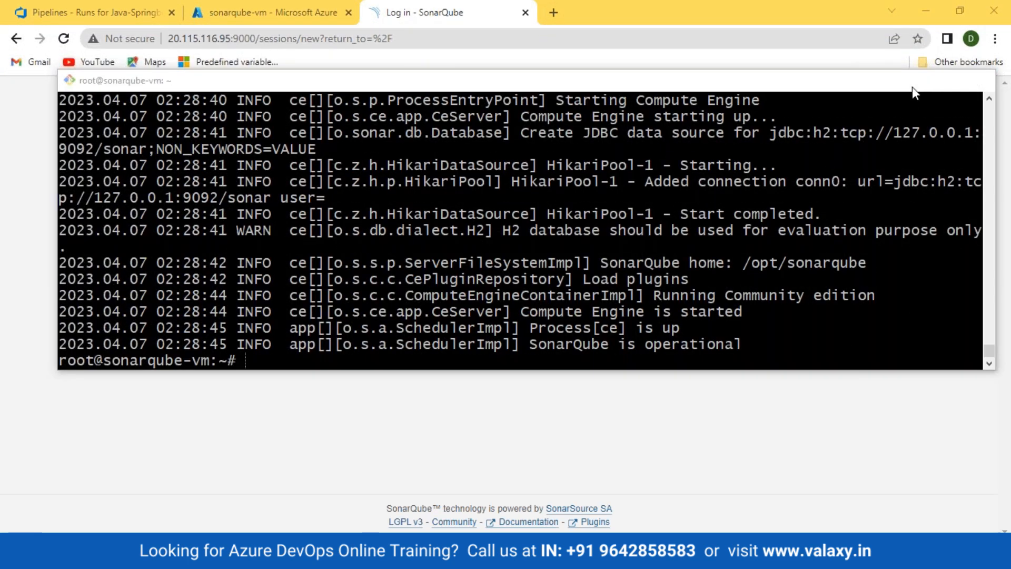
Step: Return to the SonarQube page and log in as admin with the account password
left_click(912, 86)
type("admin")
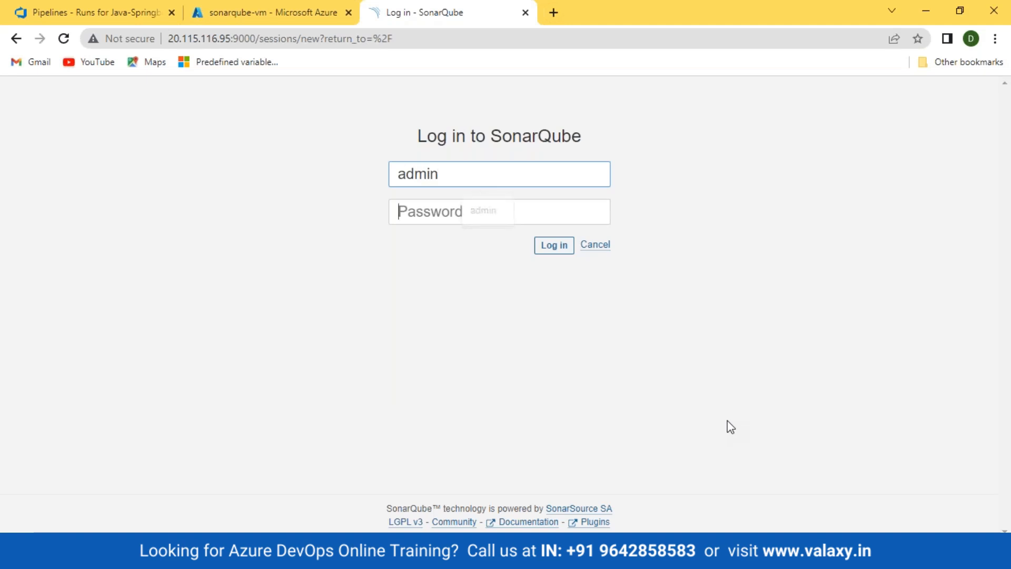
key("Tab")
type("******")
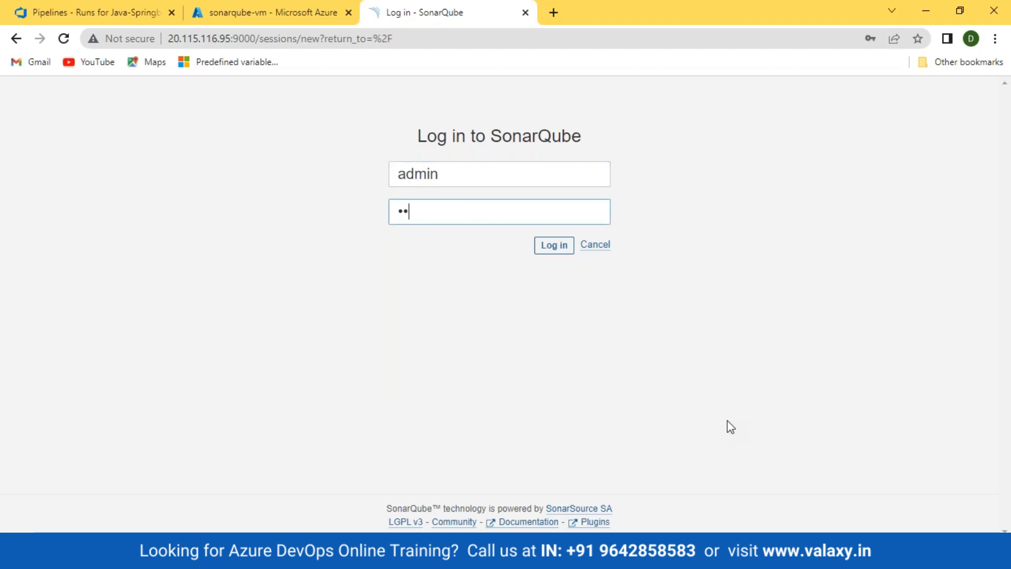
type("***")
key("Return")
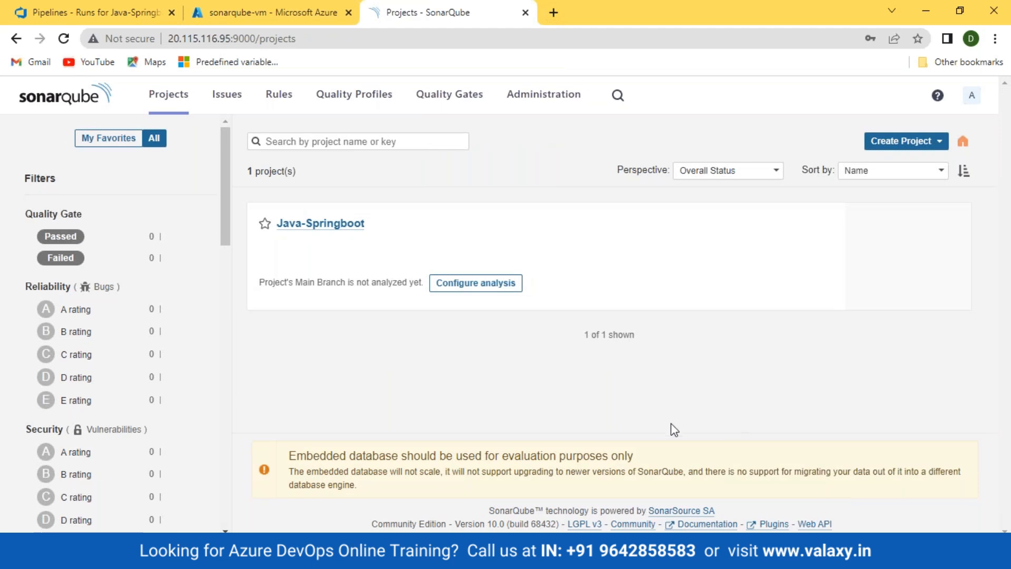
Step: Open the Java-Springboot project and follow the last analysis's details to its Background Tasks page
left_click(306, 228)
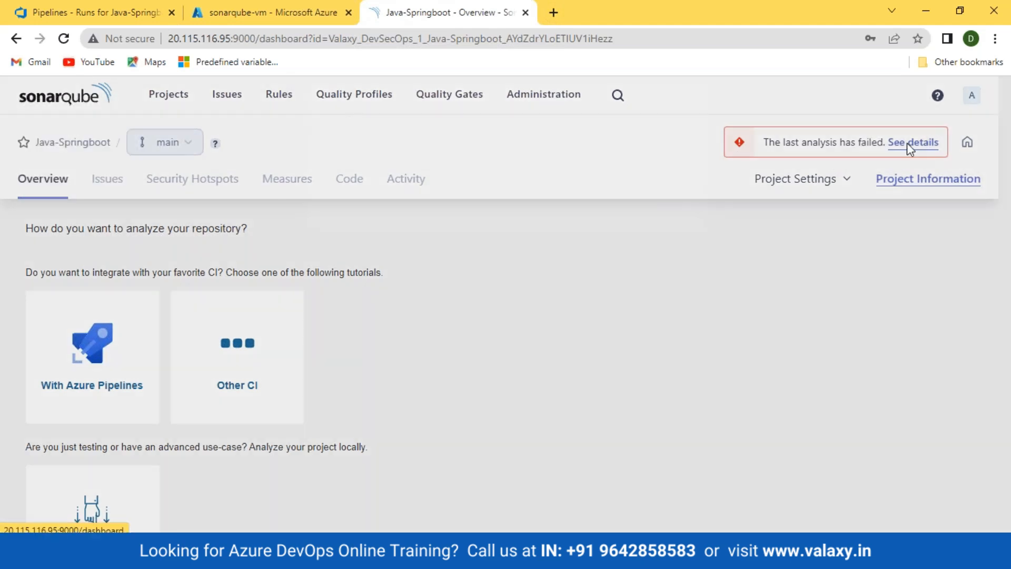
left_click(907, 143)
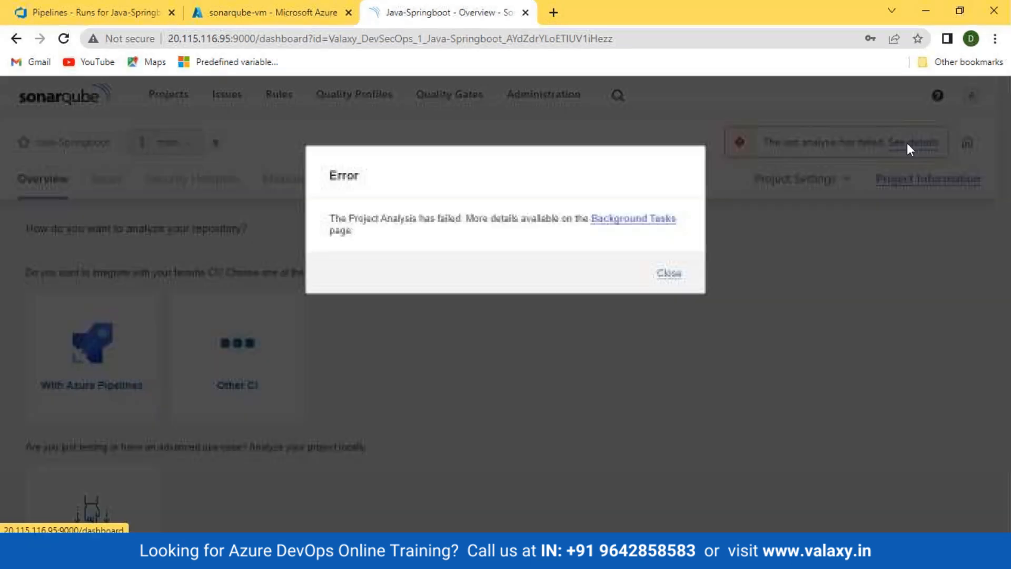
left_click(648, 221)
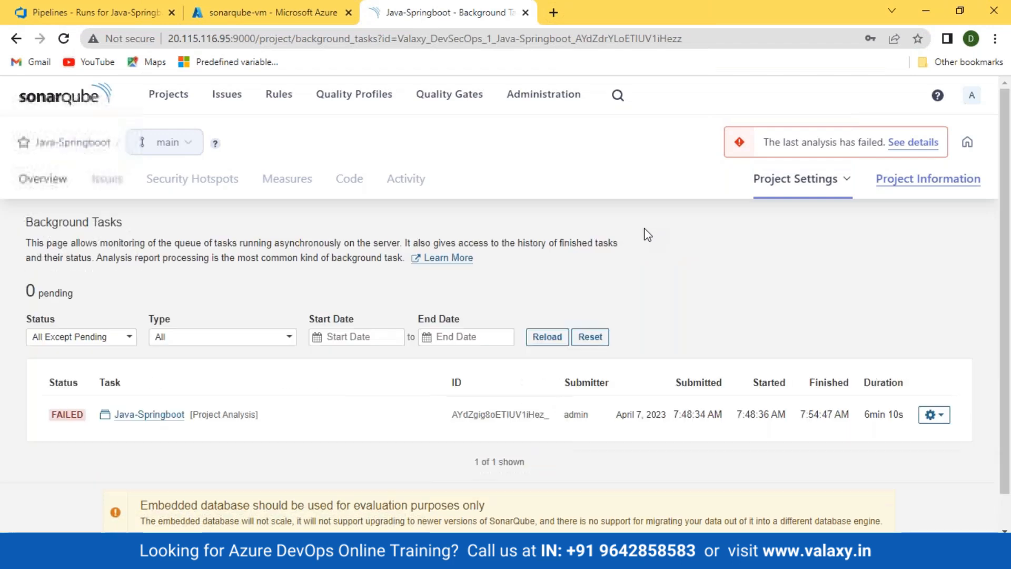
scroll(647, 232, "down", 1)
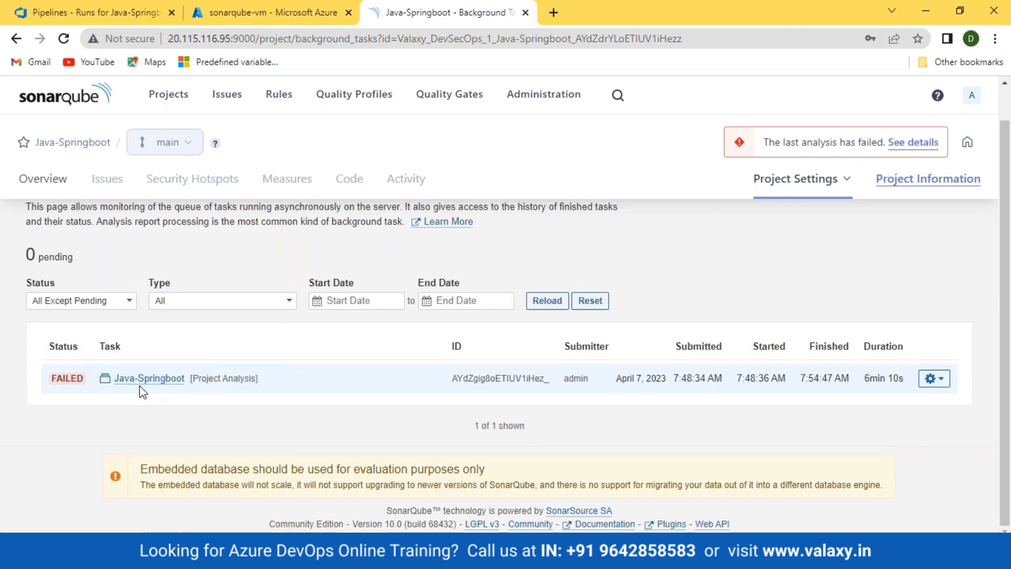
Step: Reopen Java-Springboot from the project list, recheck its background task and overview, and return to the project list
left_click(169, 96)
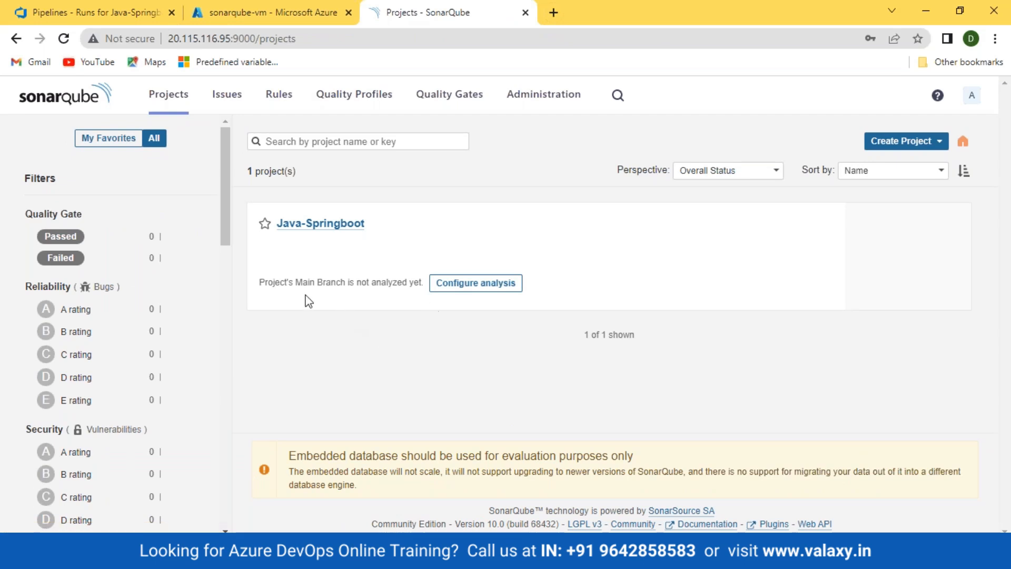
left_click(342, 226)
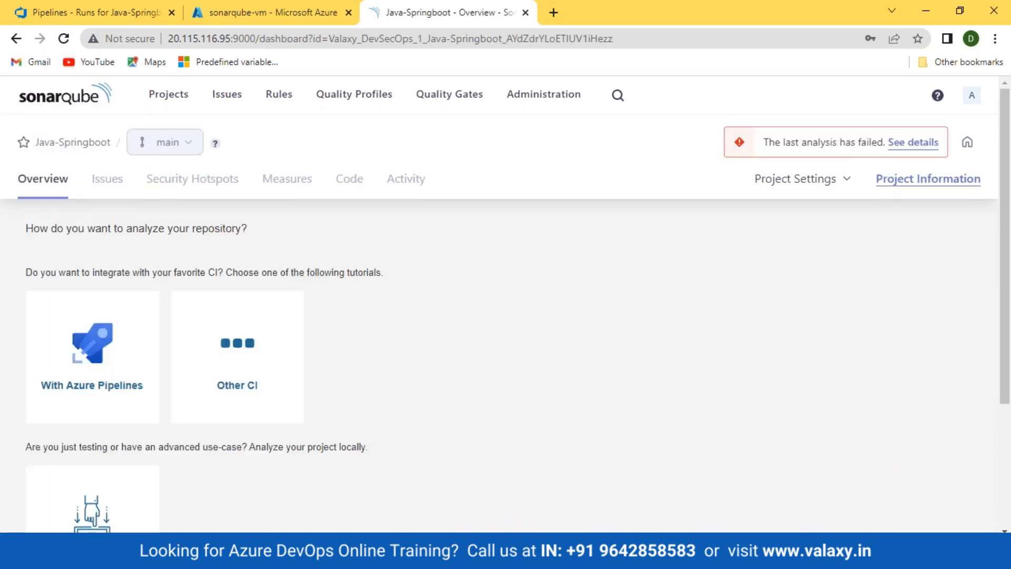
left_click(920, 145)
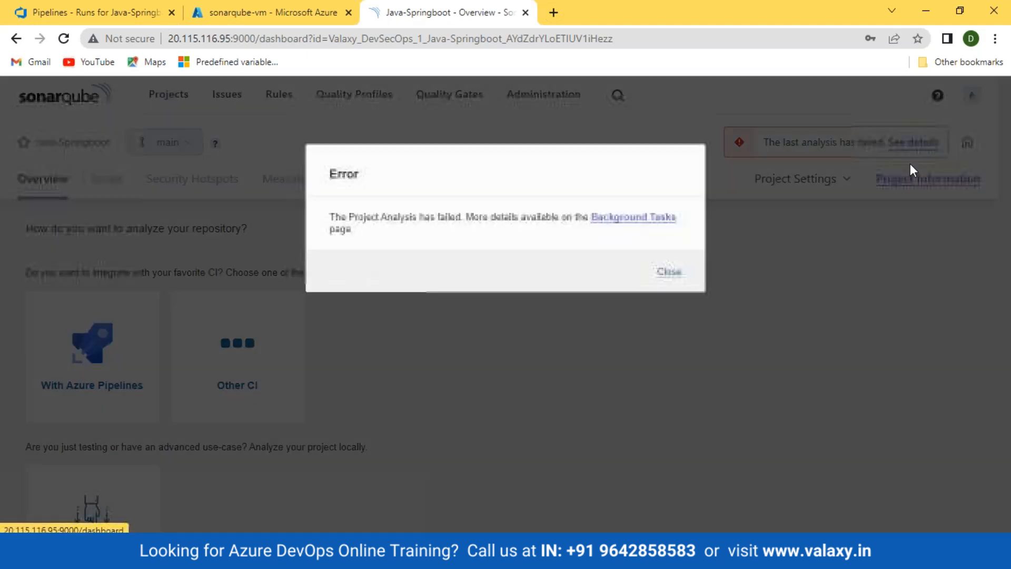
left_click(640, 222)
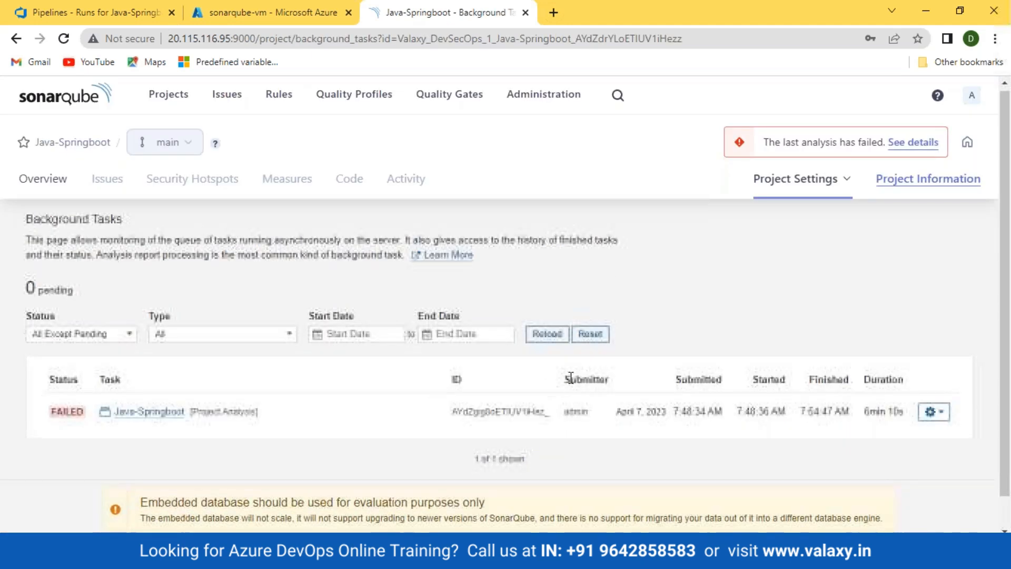
scroll(474, 390, "down", 1)
left_click(161, 385)
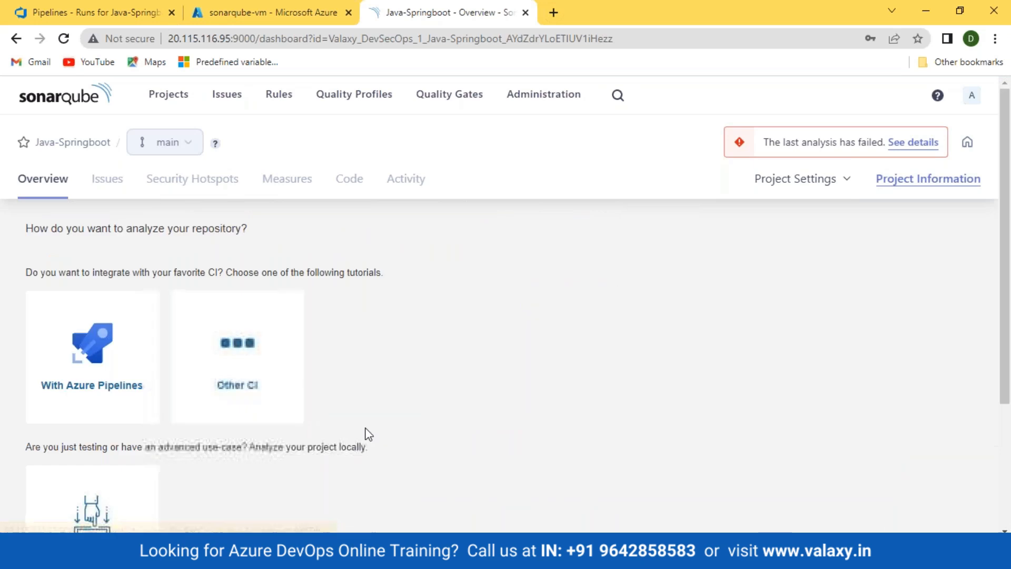
scroll(365, 429, "down", 3)
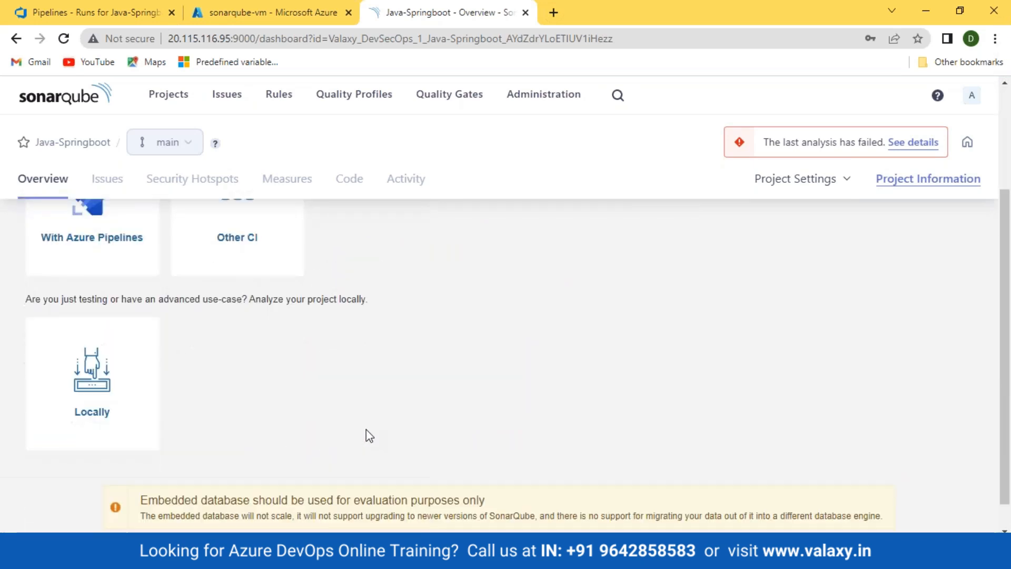
scroll(366, 428, "up", 3)
left_click(158, 103)
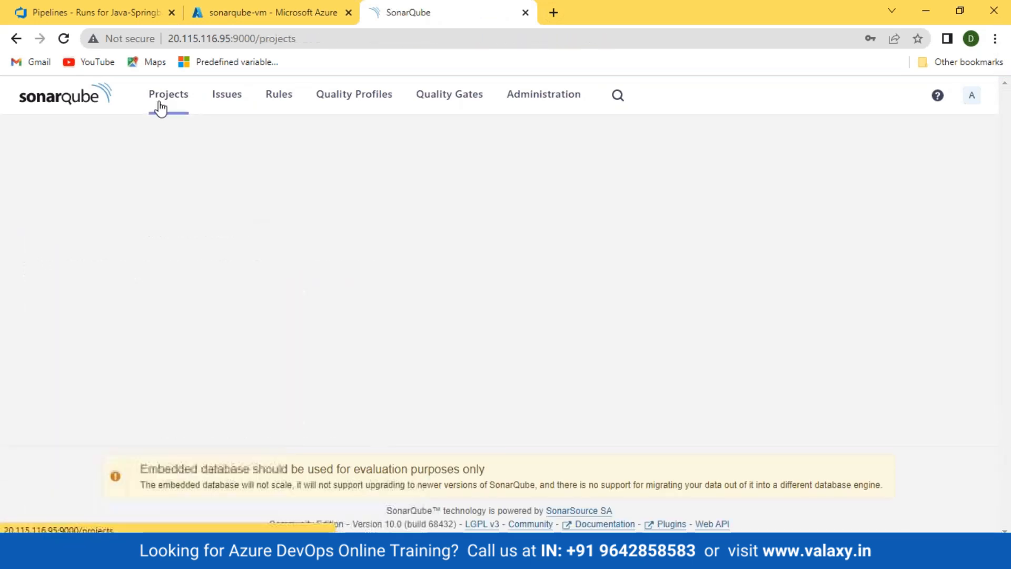
Step: Switch to Azure DevOps and start a new run of the Java-Springboot_build pipeline with the default settings
left_click(110, 13)
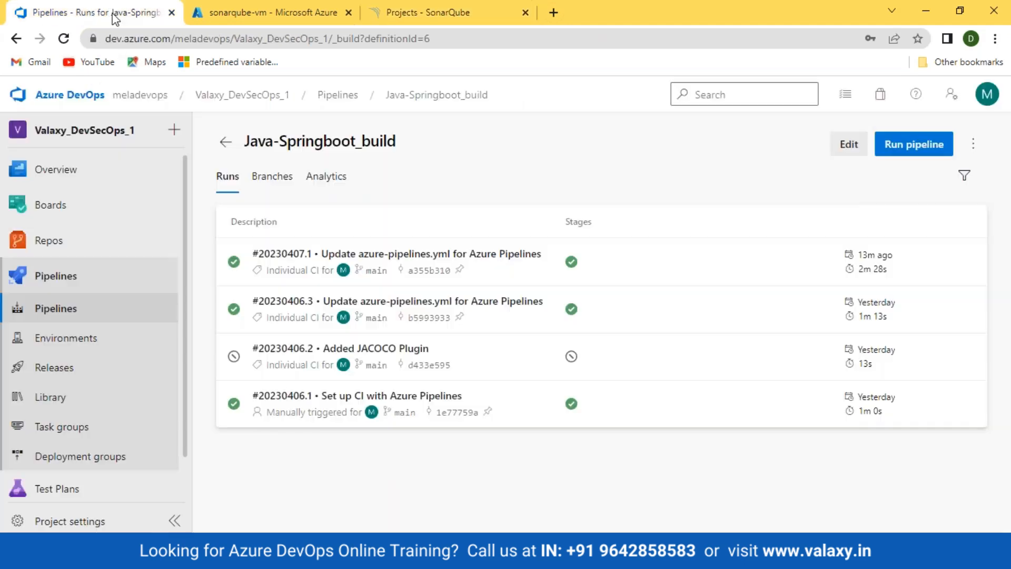
left_click(913, 146)
left_click(966, 502)
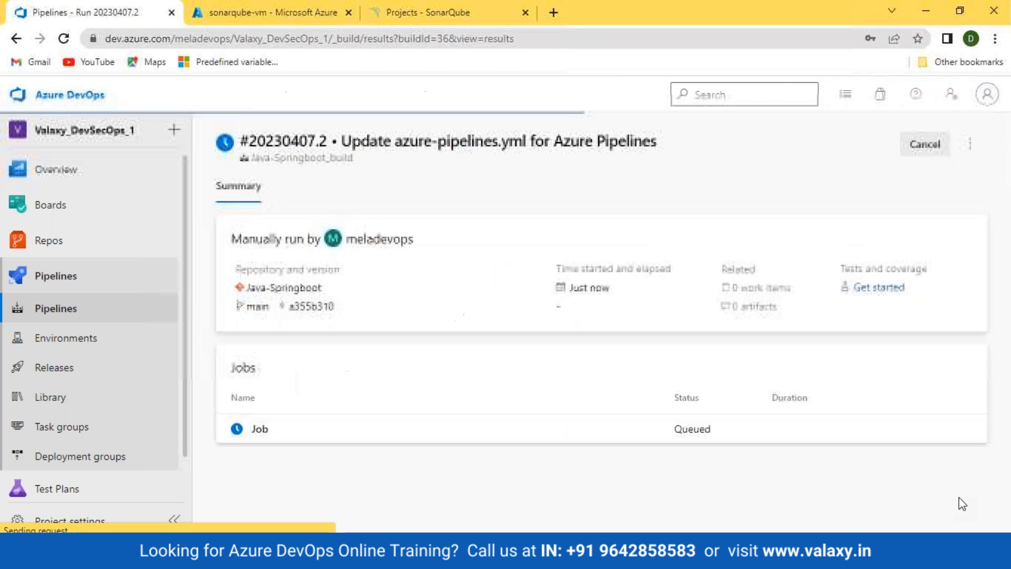
Step: Switch back to SonarQube and open the Java-Springboot project's overview
left_click(240, 15)
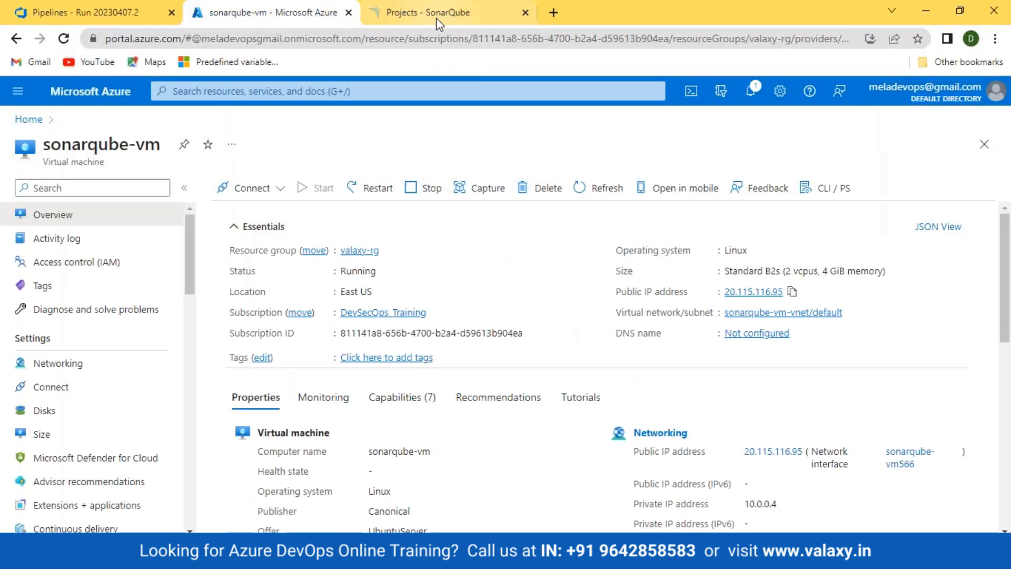
left_click(431, 16)
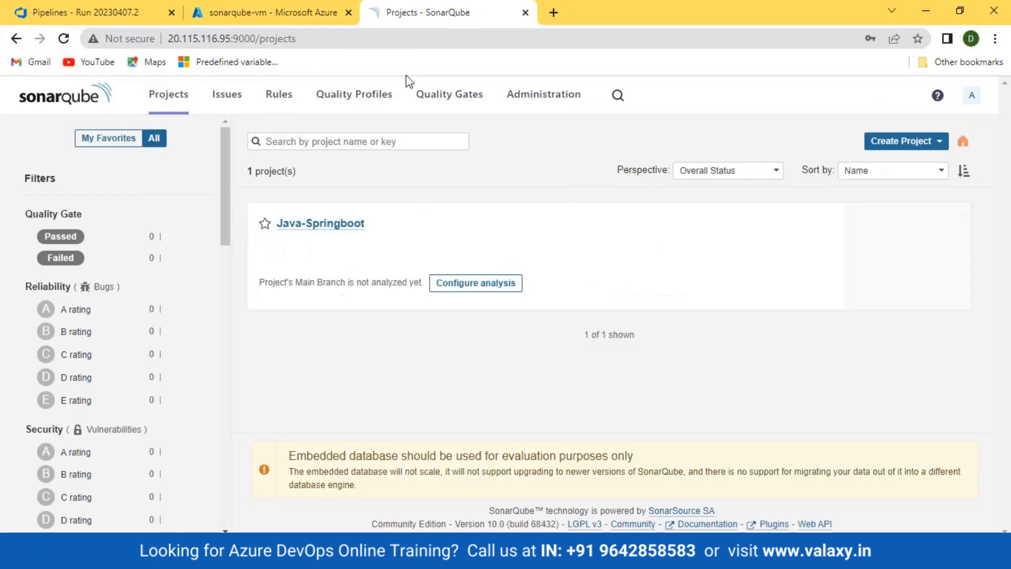
left_click(314, 228)
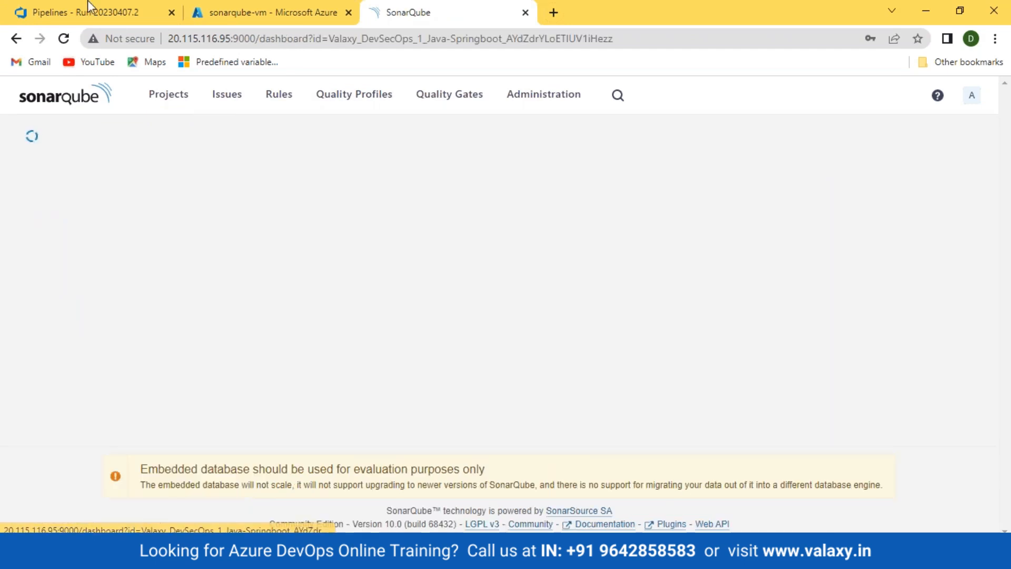
Step: View the job log of the new pipeline run in Azure DevOps and return to the Java-Springboot_build runs list
left_click(86, 11)
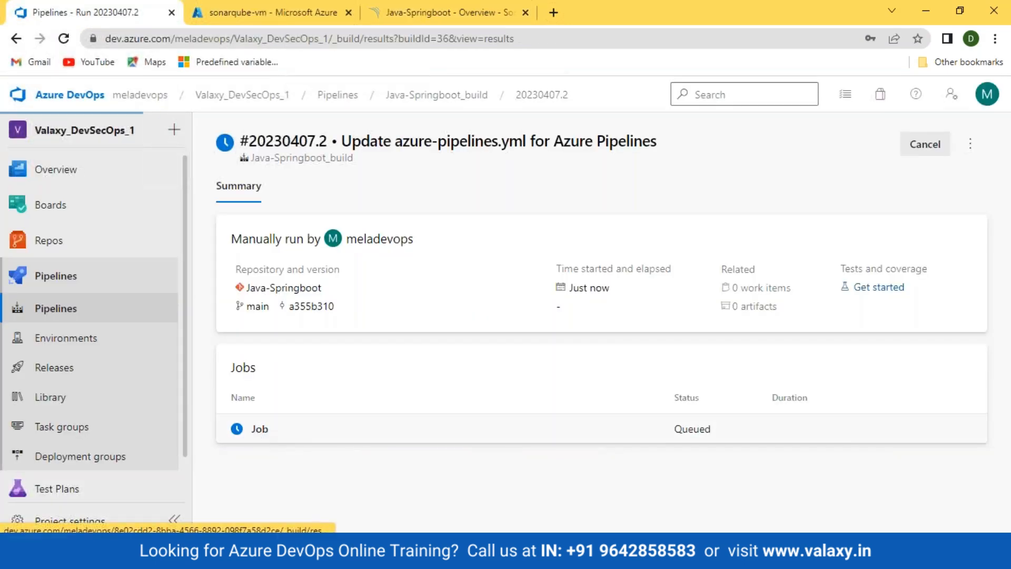
left_click(492, 428)
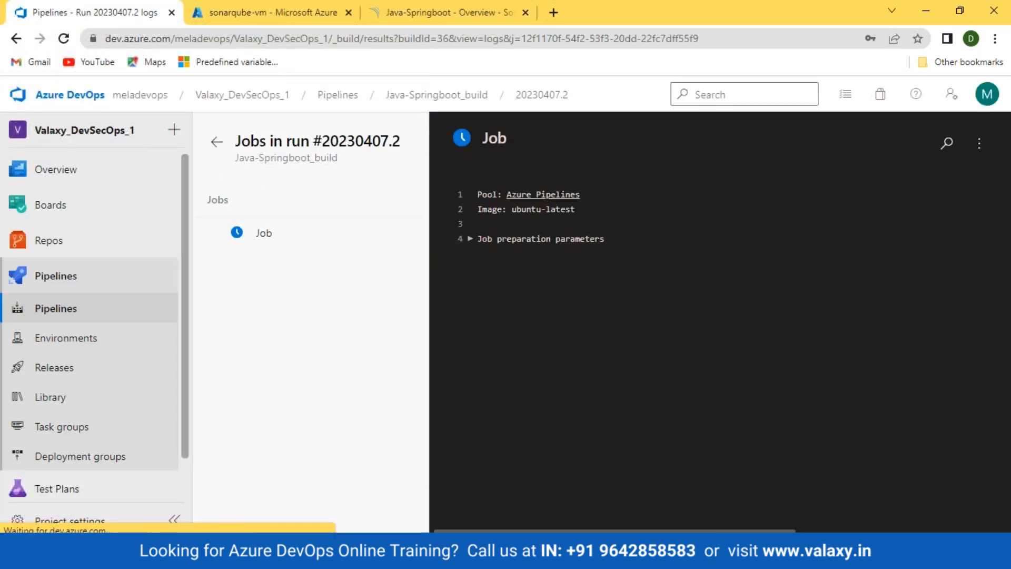
left_click(57, 315)
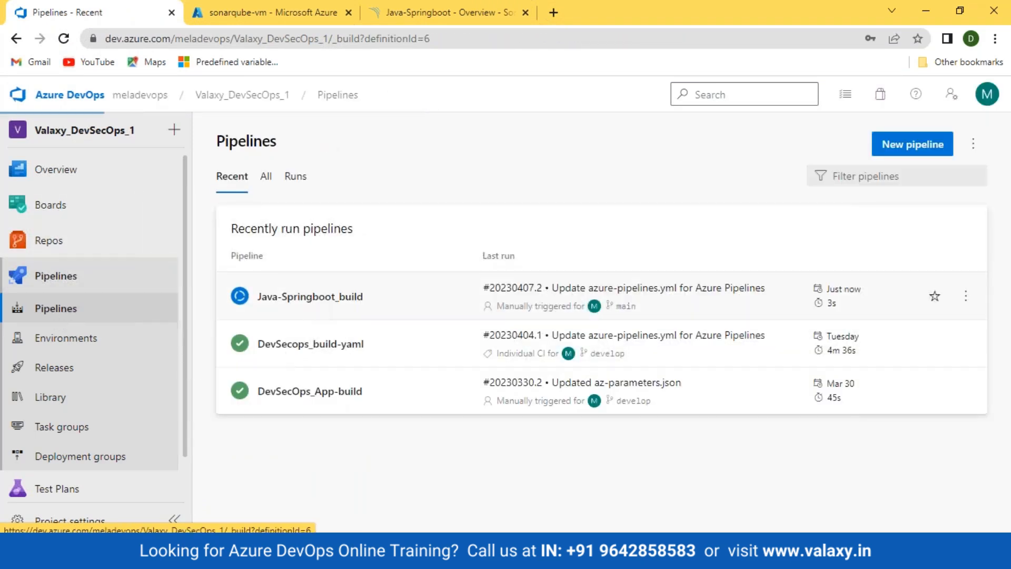
left_click(521, 296)
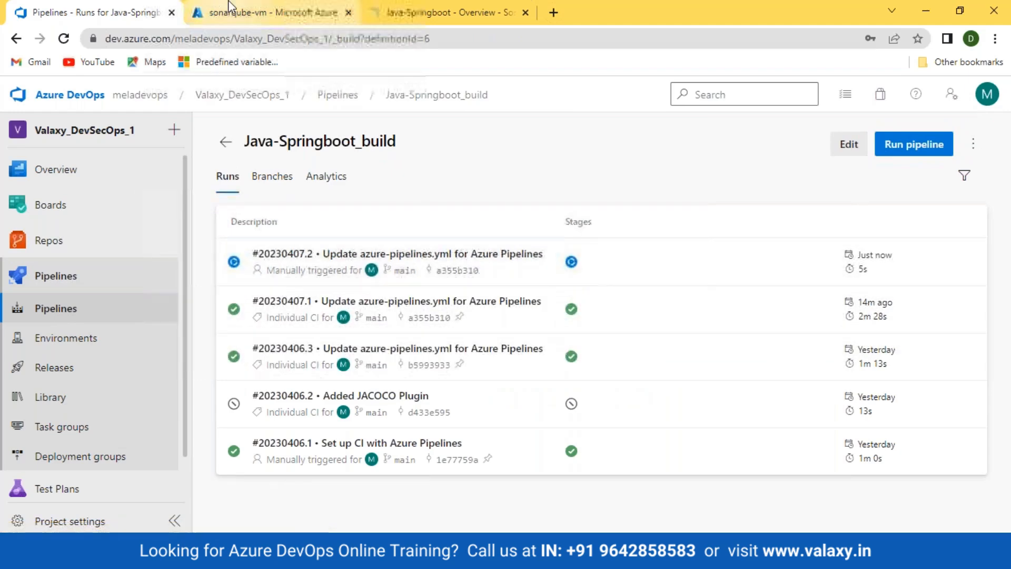
Step: Go through SonarQube's Azure Pipelines tutorial for Java-Springboot to the Maven analysis configuration and examine its project key snippet
left_click(266, 12)
left_click(443, 18)
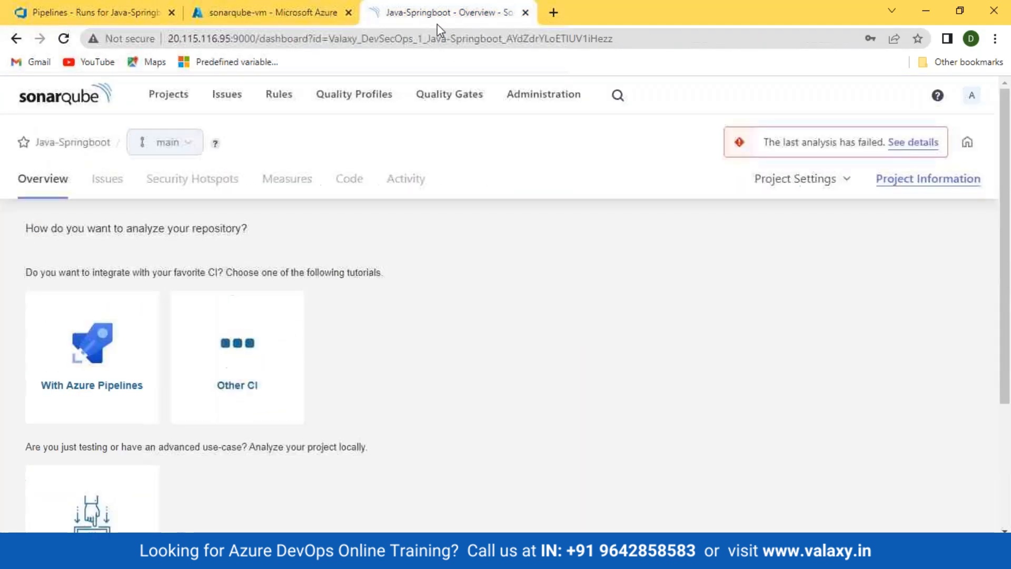
left_click(100, 365)
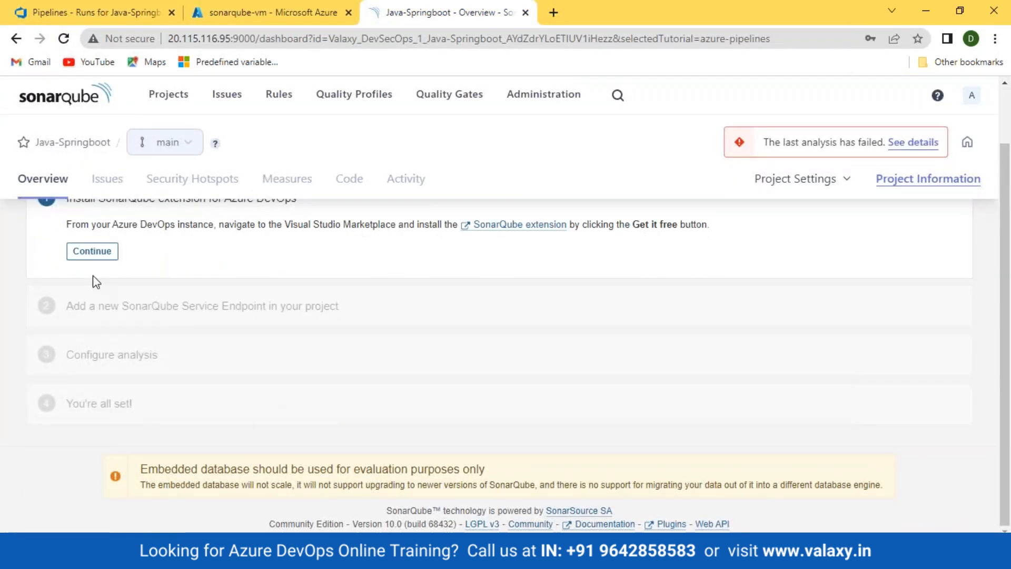
left_click(92, 252)
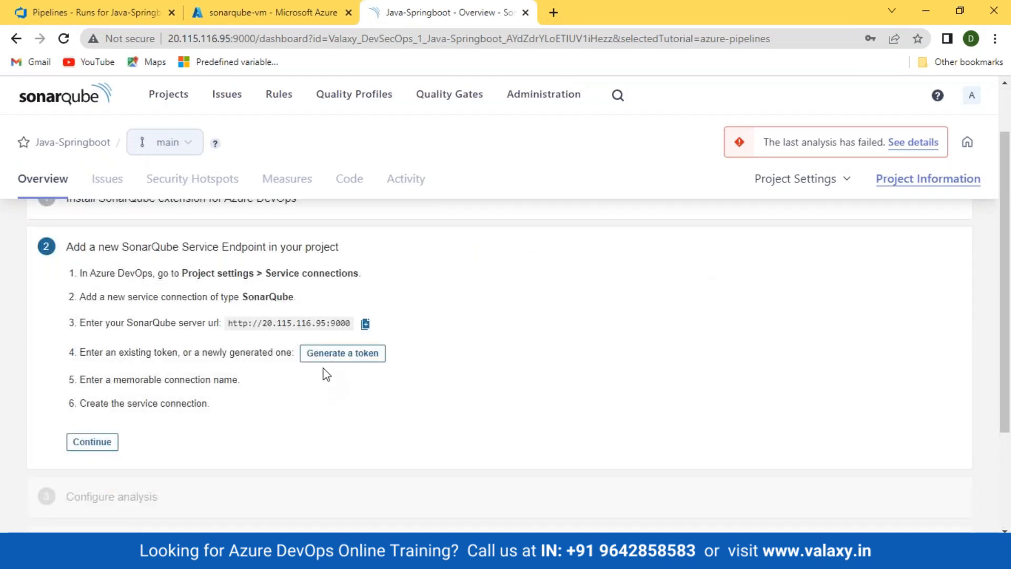
scroll(337, 356, "down", 3)
left_click(102, 302)
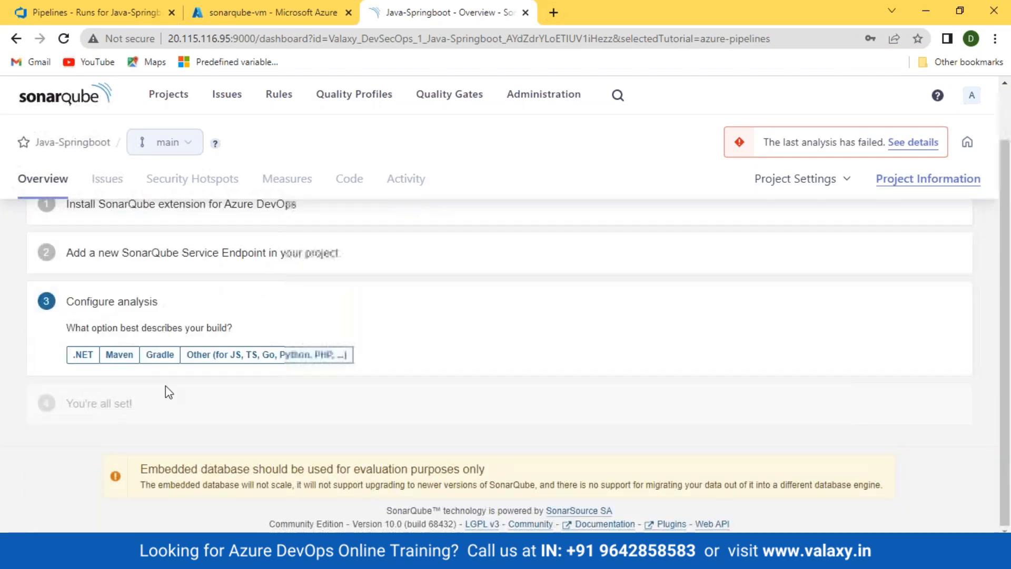
left_click(118, 355)
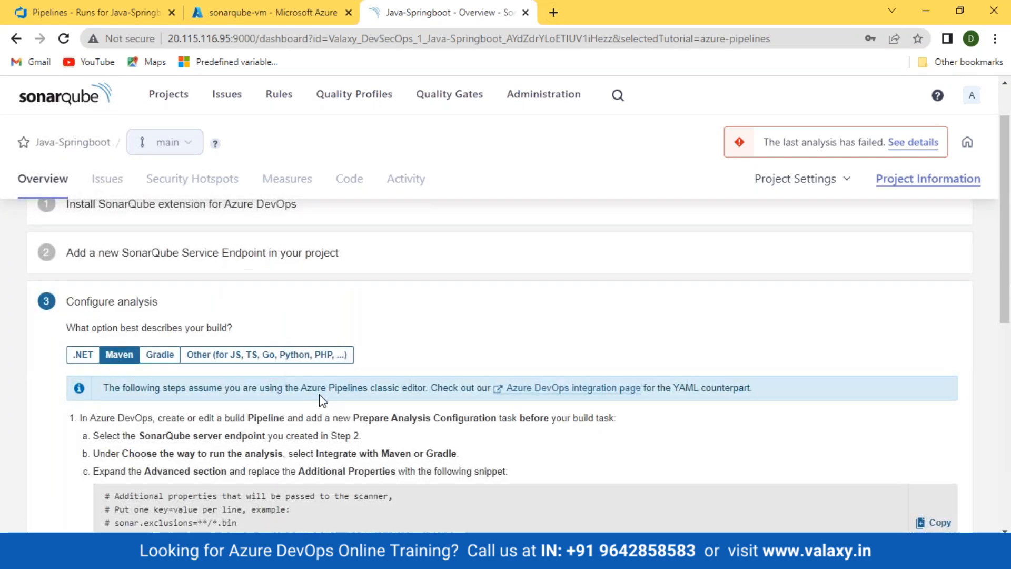
scroll(409, 497, "down", 4)
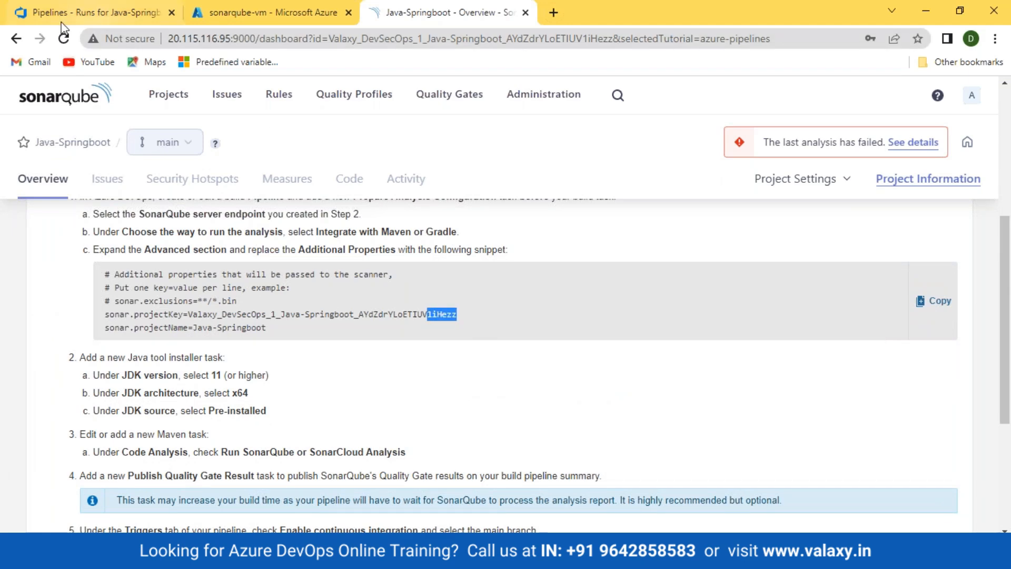
Step: Open azure-pipelines.yml from run #20230407.2 in Azure DevOps and compare its sonar.projectKey with the snippet in SonarQube's tutorial
left_click(79, 13)
left_click(463, 257)
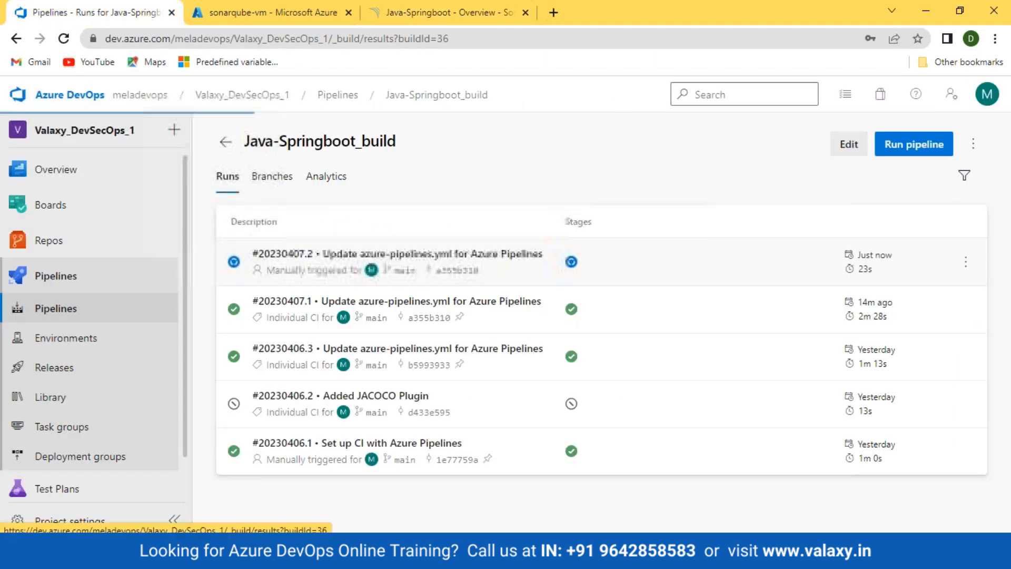
left_click(970, 144)
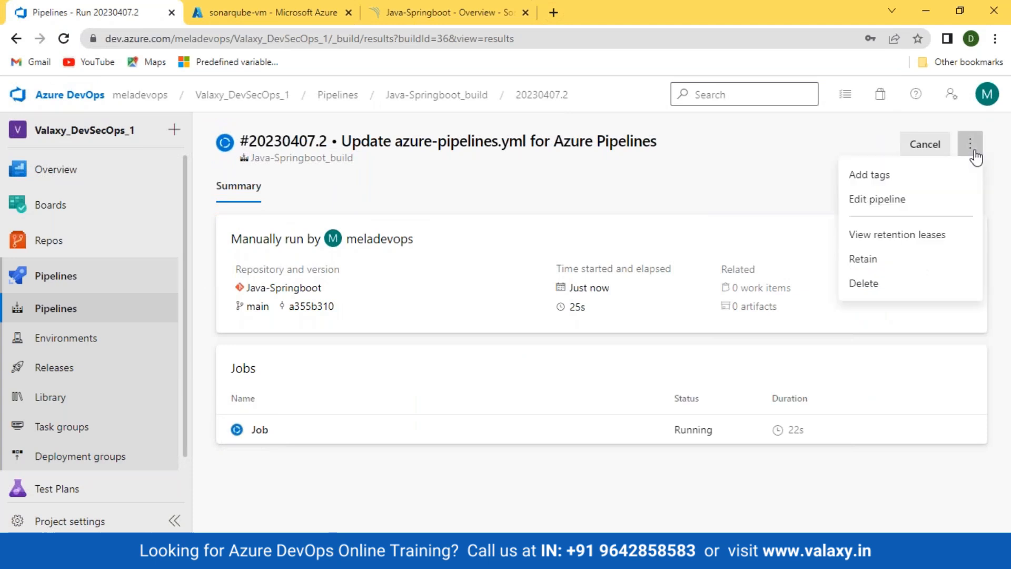
left_click(900, 206)
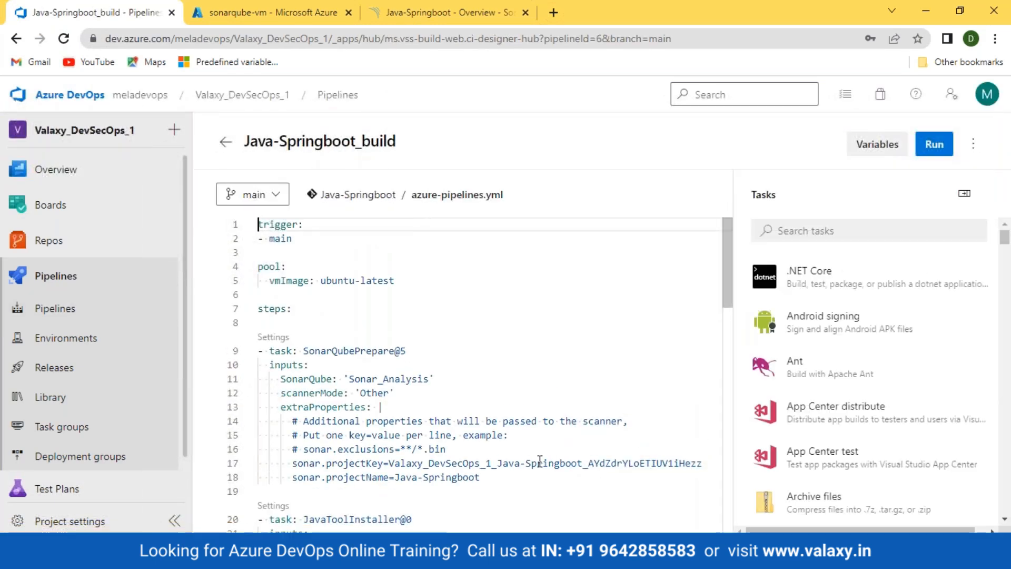
left_click_drag(583, 463, 479, 477)
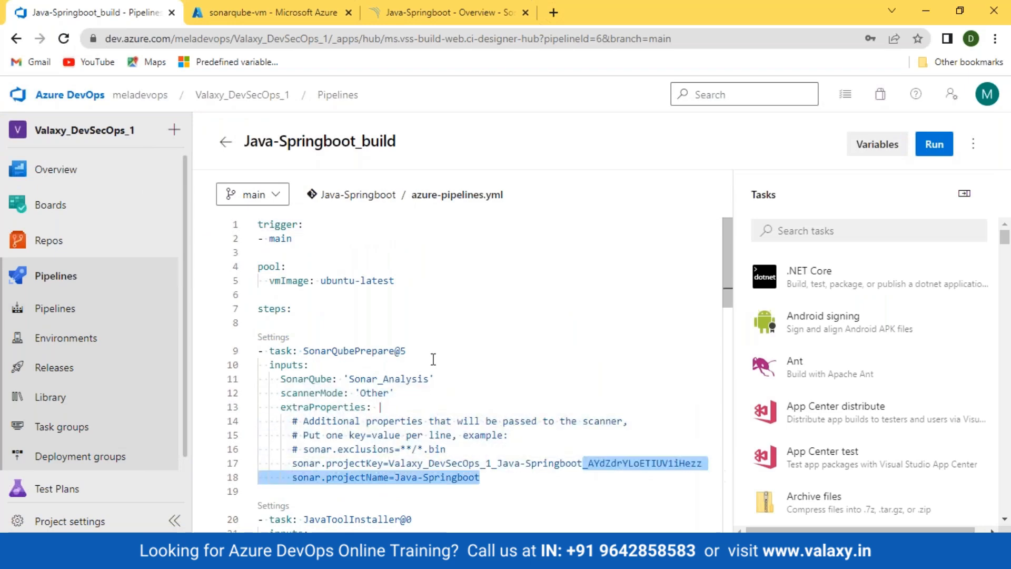
left_click(400, 21)
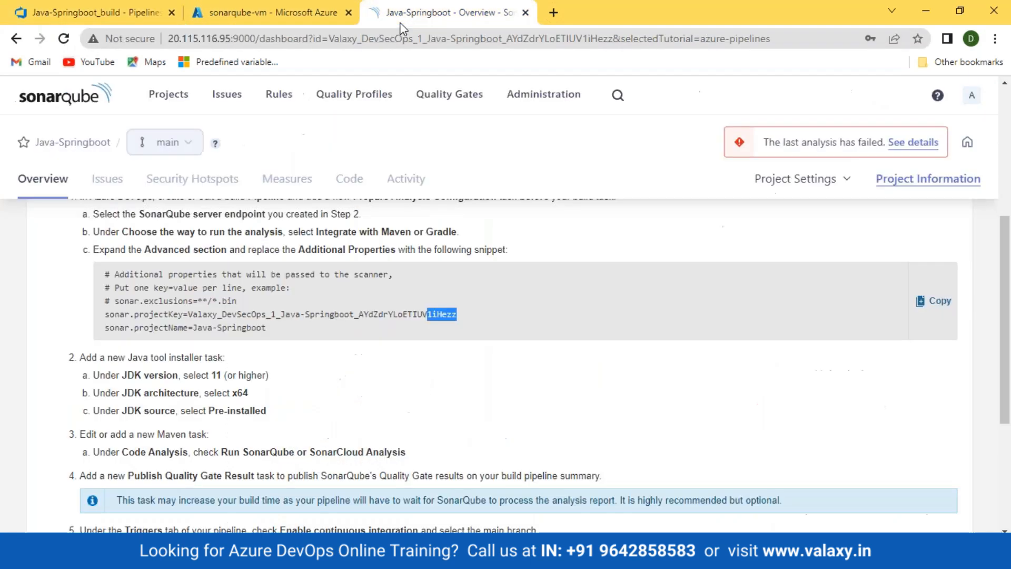
left_click_drag(349, 314, 462, 313)
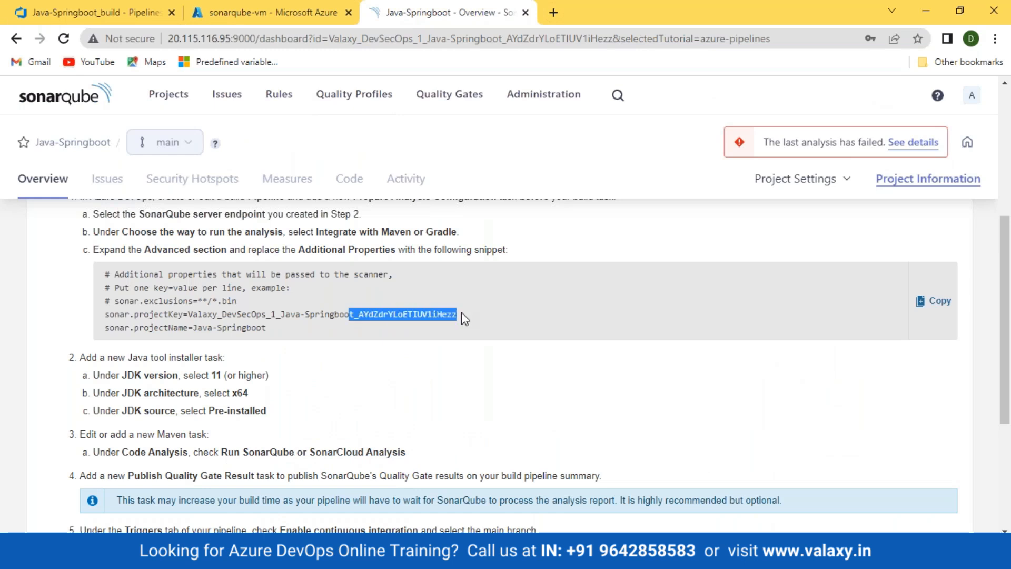
Step: Switch back to Azure DevOps and open the job log of run #20230407.2 of Java-Springboot_build
left_click(98, 12)
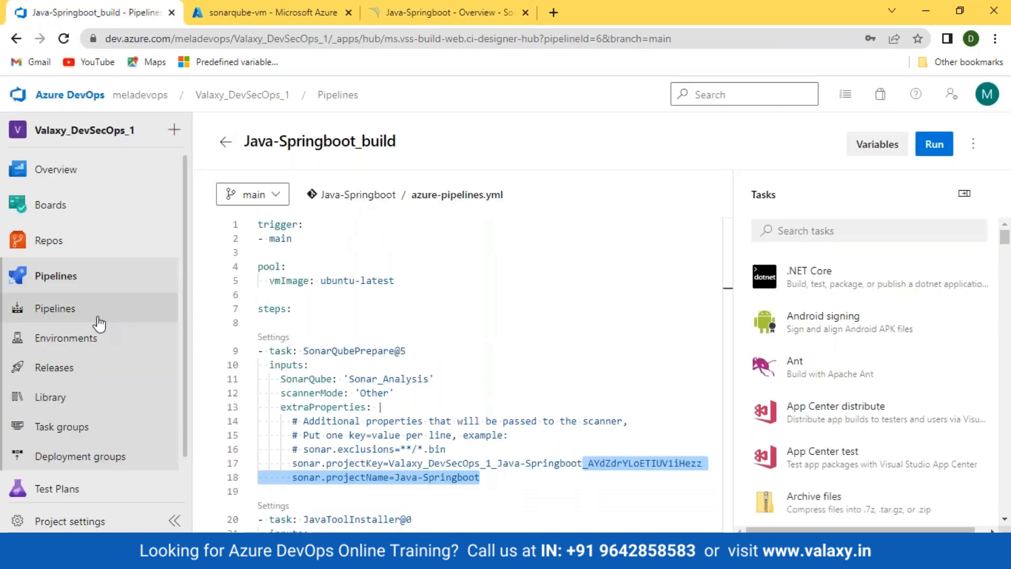
left_click(54, 309)
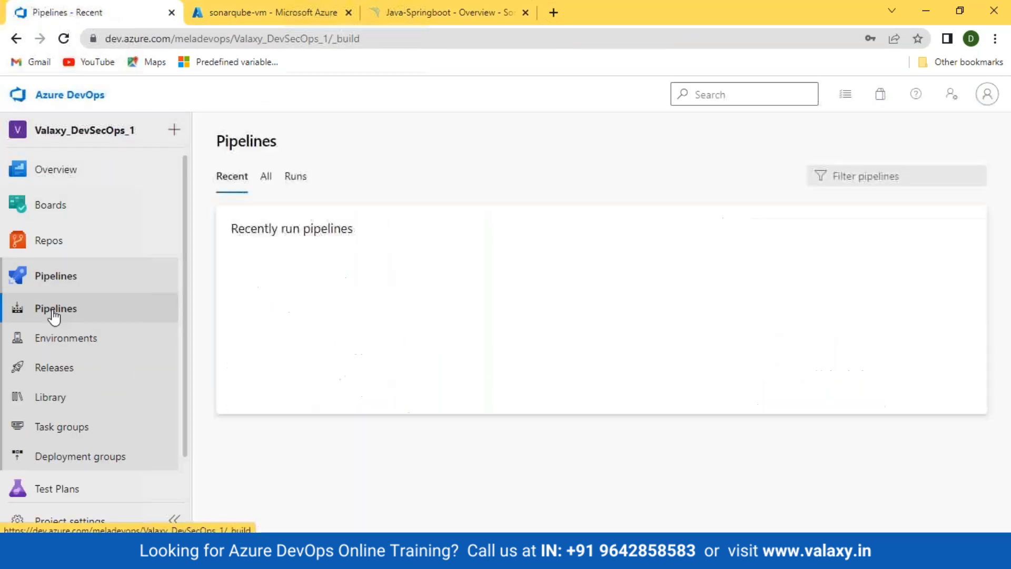
left_click(290, 295)
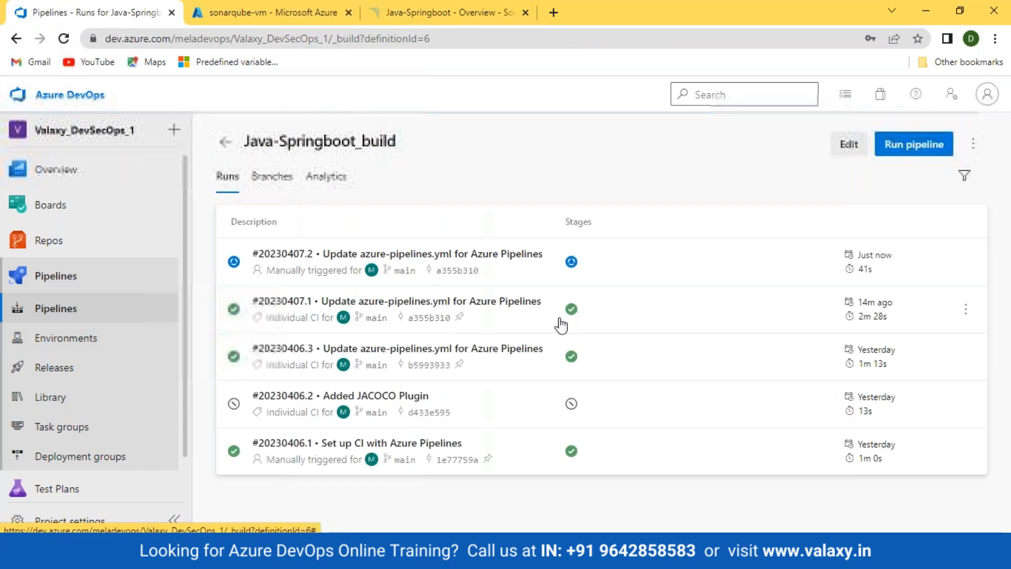
left_click(576, 270)
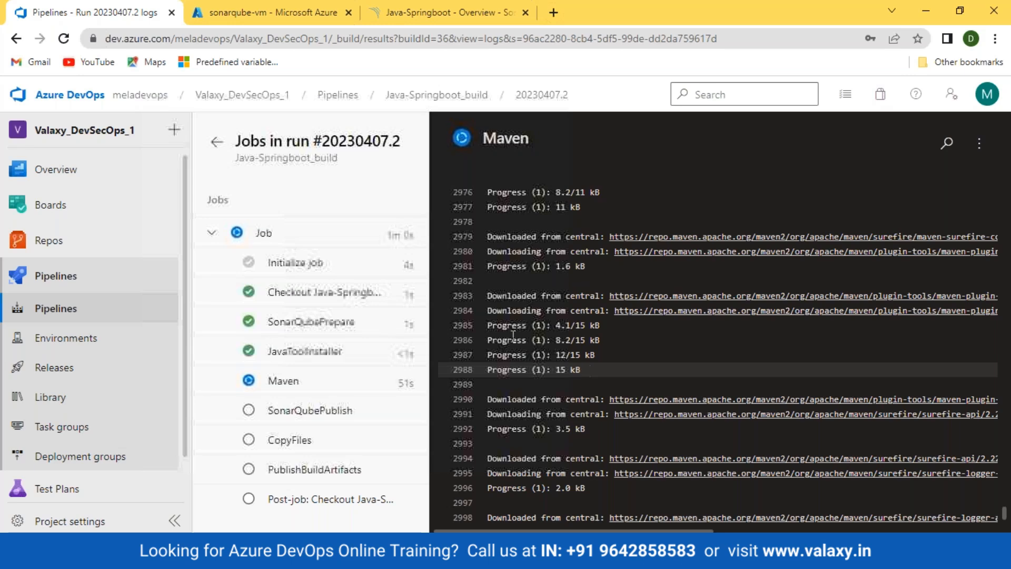
Step: Switch to SonarQube, view the details of Java-Springboot's last analysis, and dismiss them
left_click(448, 12)
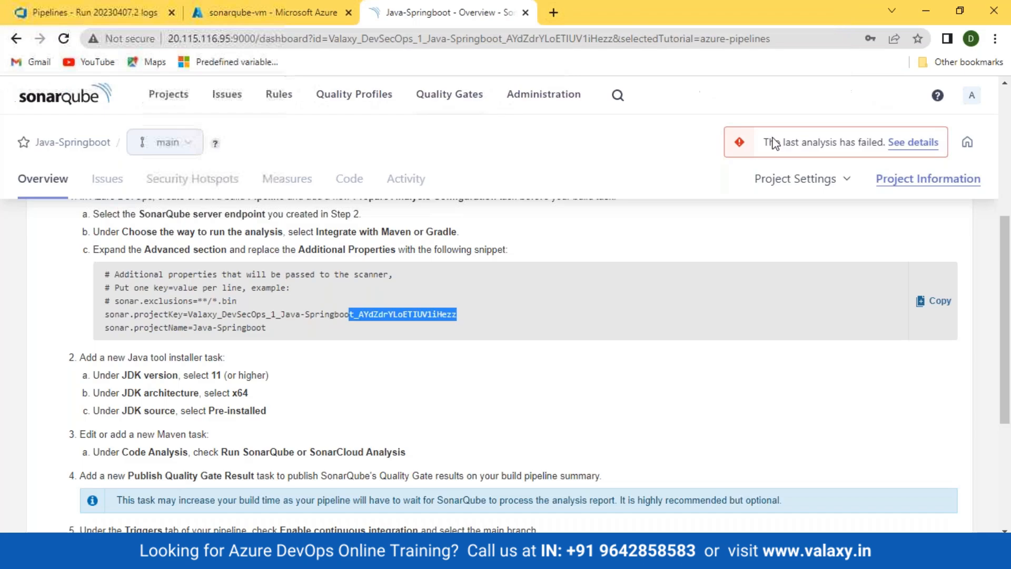
left_click(904, 150)
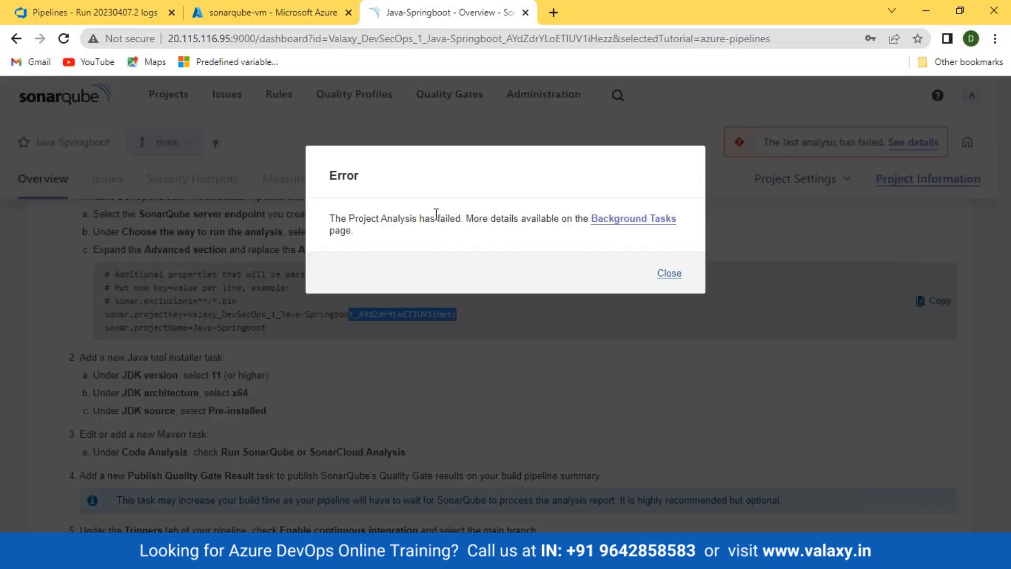
left_click(669, 274)
Step: Look through the rating, coverage and size filters in SonarQube's project list, and return to the Maven job log in Azure DevOps
left_click(146, 105)
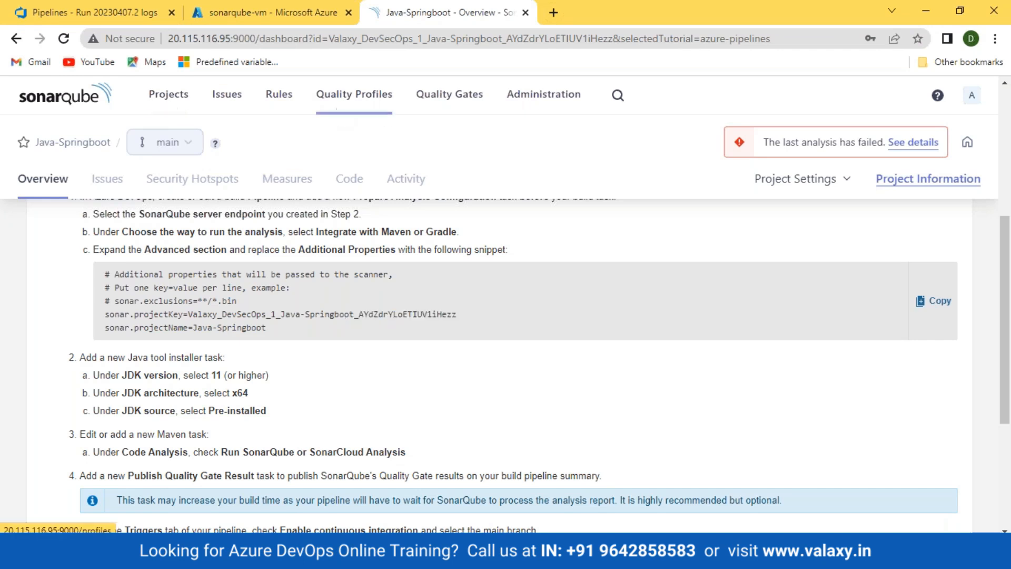
left_click(164, 105)
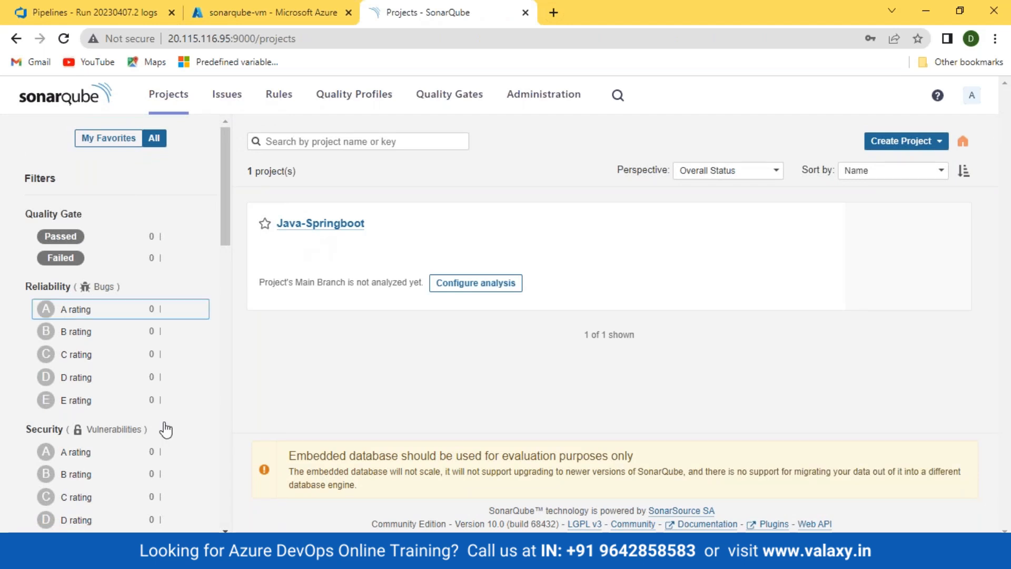
scroll(116, 432, "down", 8)
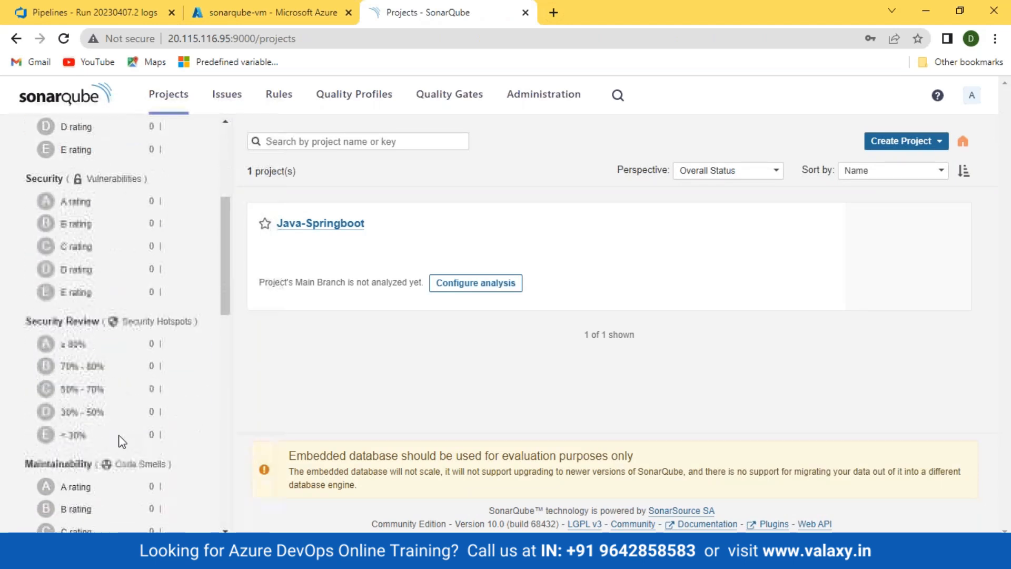
scroll(140, 461, "down", 4)
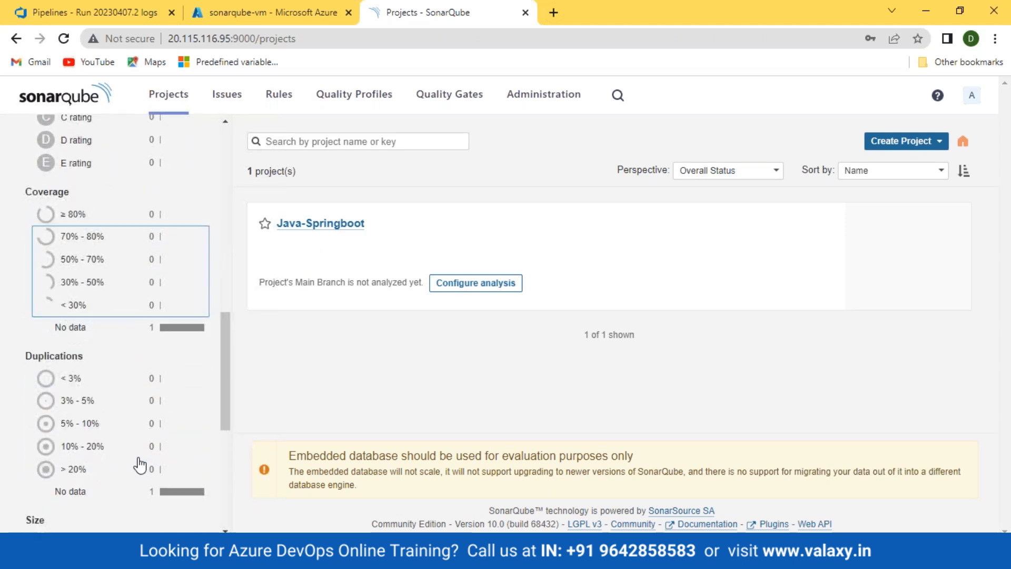
scroll(45, 463, "down", 5)
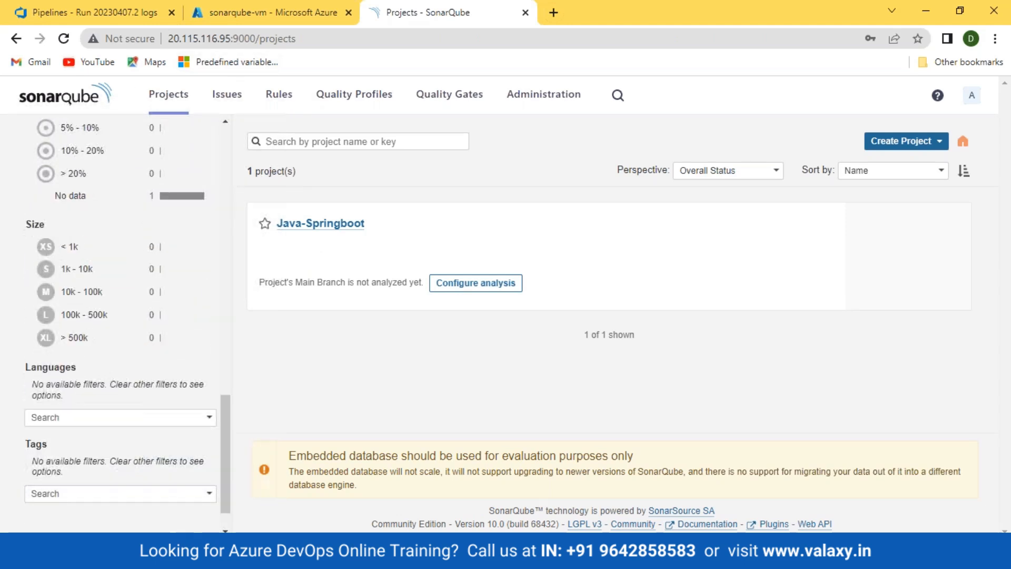
scroll(36, 462, "up", 5)
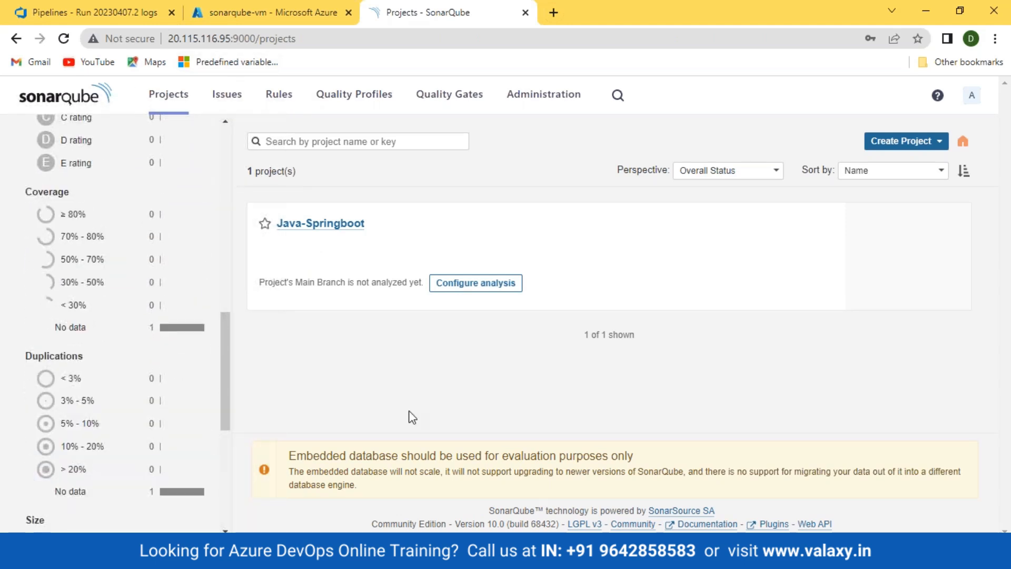
left_click(87, 13)
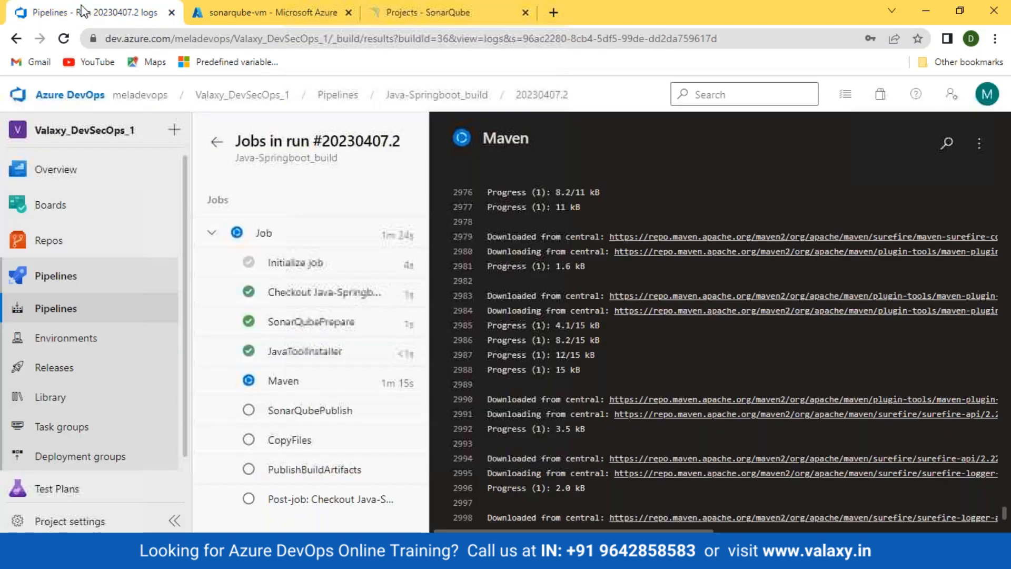
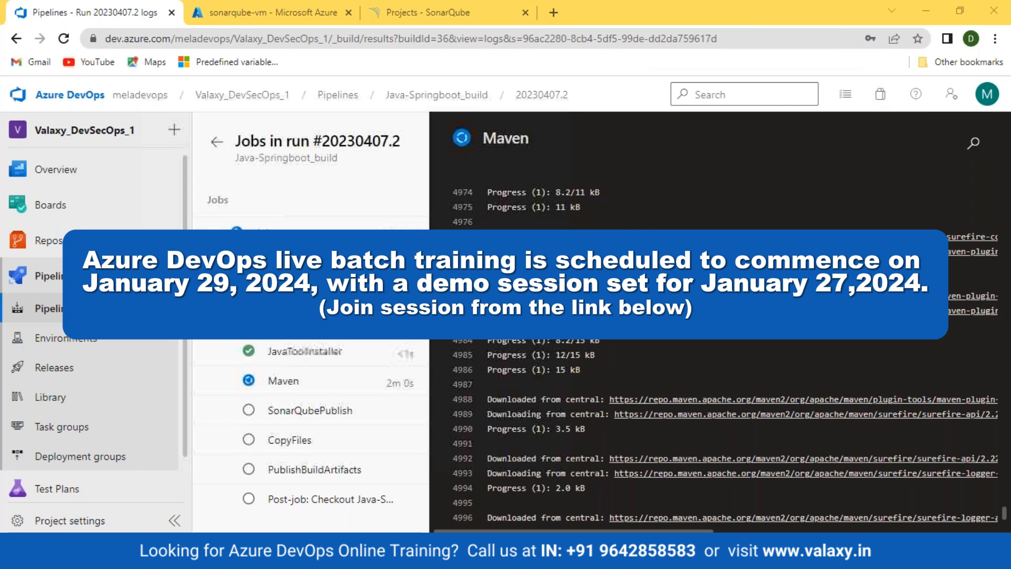
Step: Reopen the job log of Java-Springboot_build run #20230407.2 and read the SonarQubePublish task's output
left_click(64, 308)
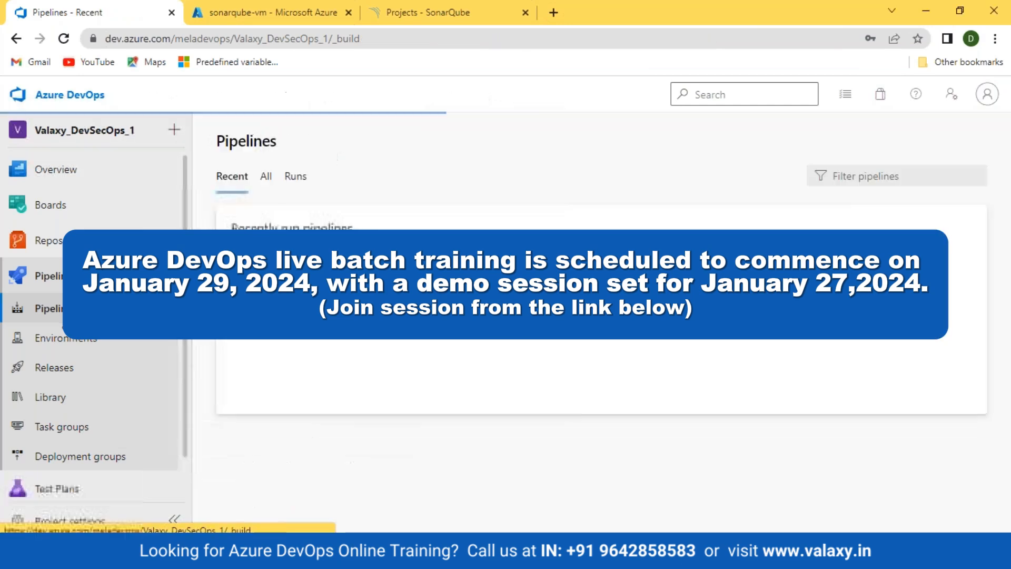
left_click(311, 295)
left_click(368, 258)
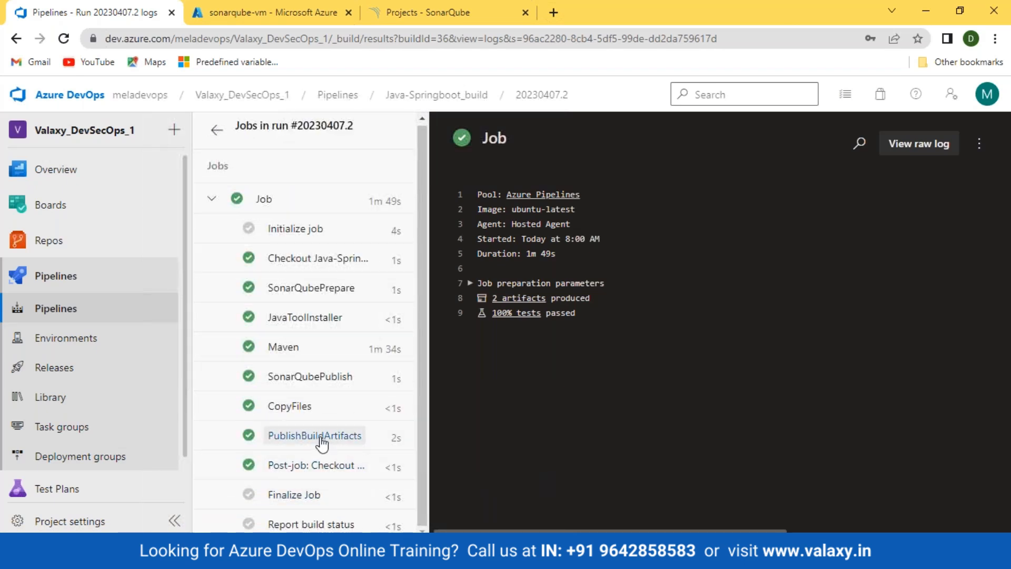
left_click(312, 386)
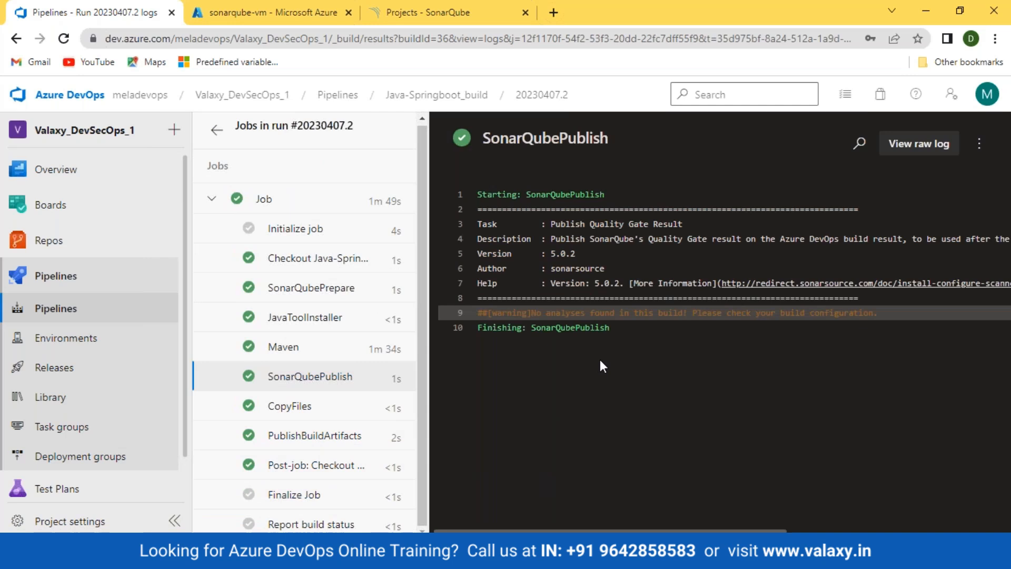
left_click_drag(542, 313, 716, 313)
left_click(329, 392)
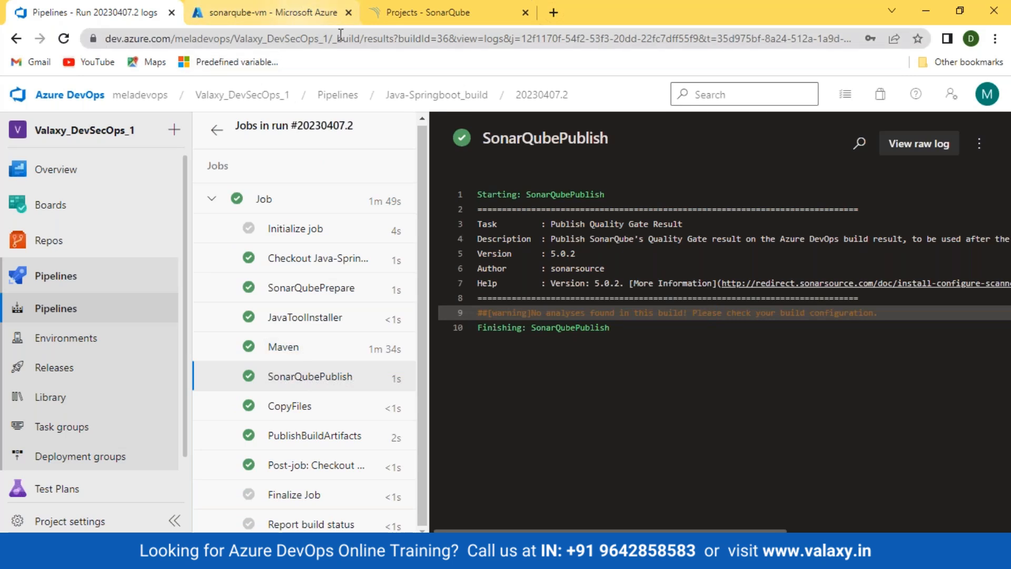
Step: Switch to SonarQube, reload the project list, and check Java-Springboot's code smells and coverage figures
left_click(375, 20)
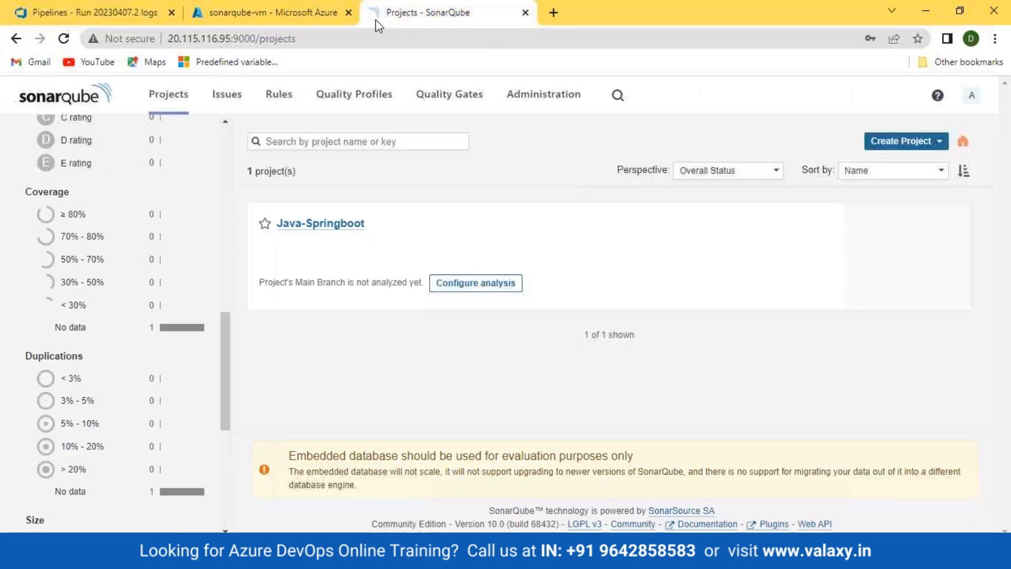
left_click(63, 39)
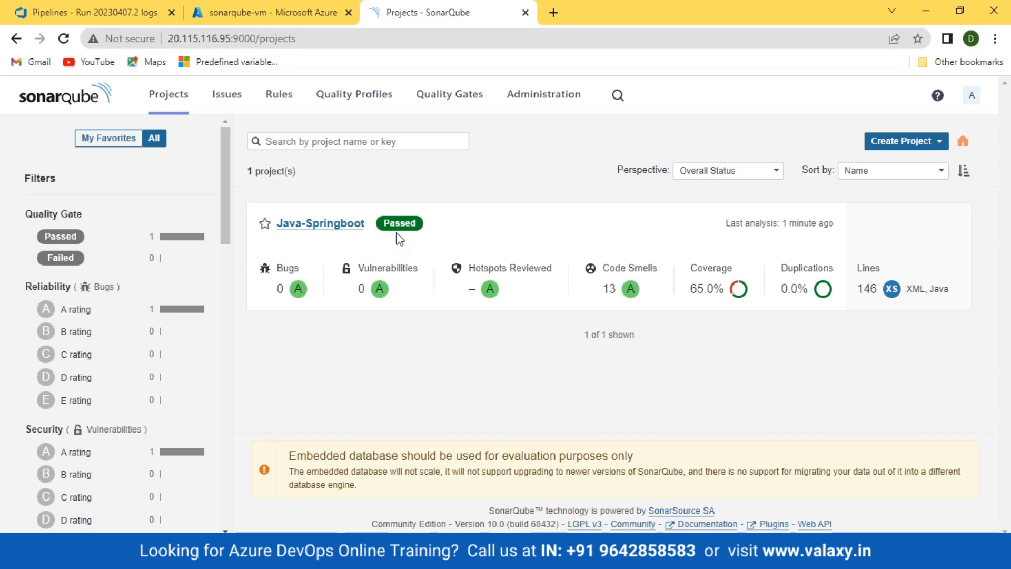
double_click(608, 289)
left_click_drag(689, 290, 722, 291)
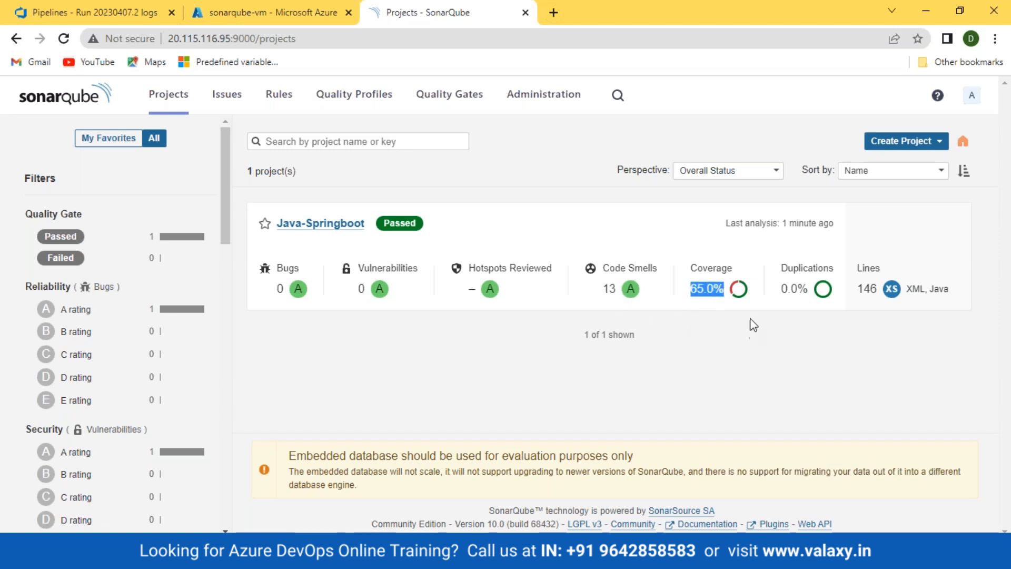
Step: Open the Java-Springboot project and look through its overall code measures on the overview page
left_click(321, 226)
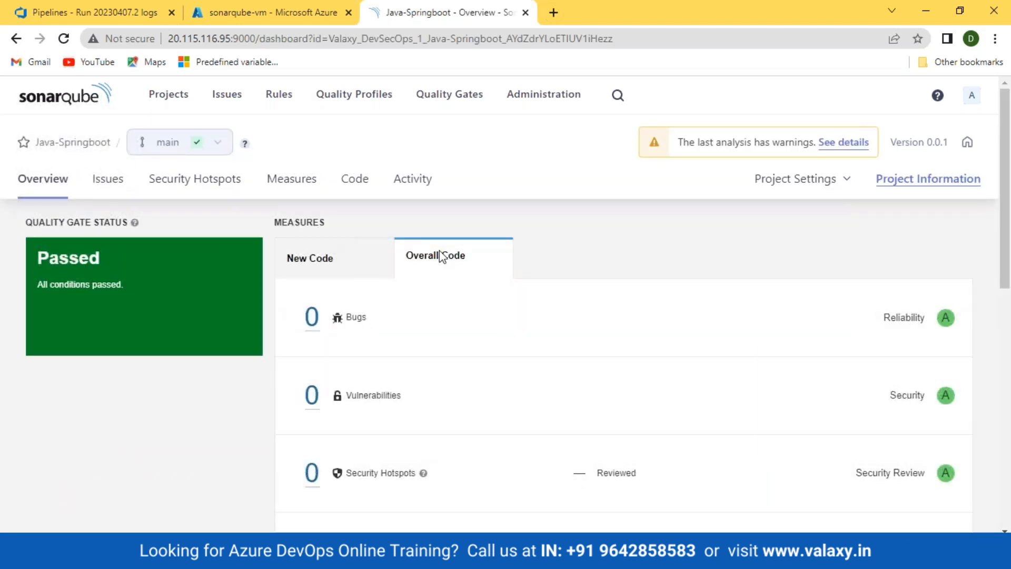
scroll(439, 257, "down", 6)
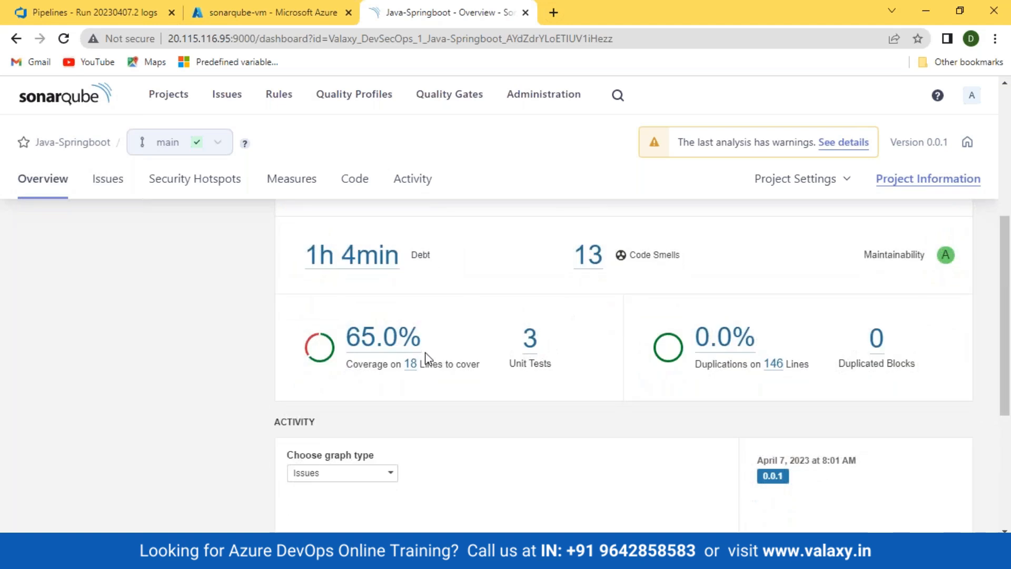
scroll(426, 355, "up", 4)
scroll(425, 352, "down", 4)
scroll(425, 352, "up", 5)
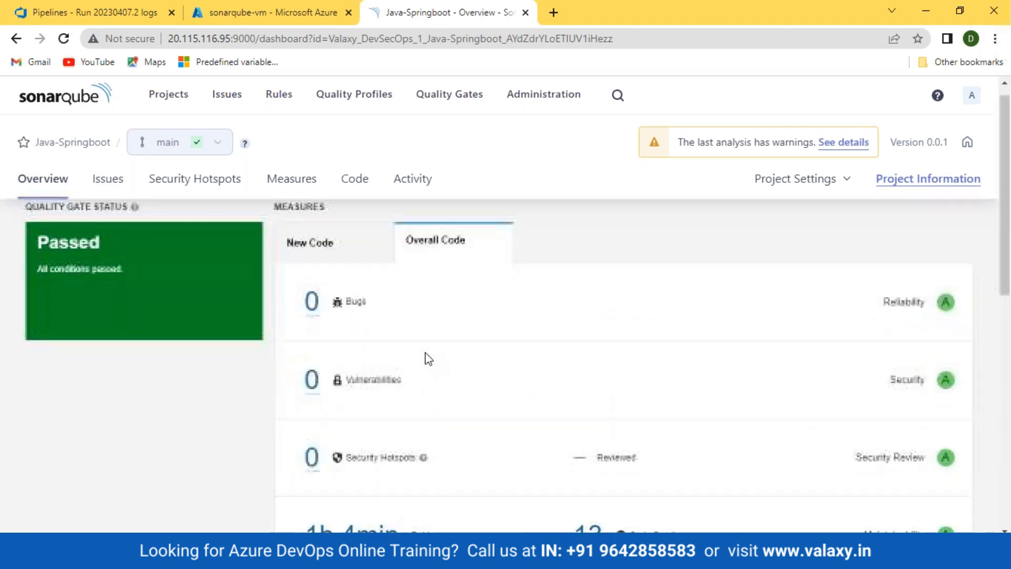
scroll(428, 358, "down", 5)
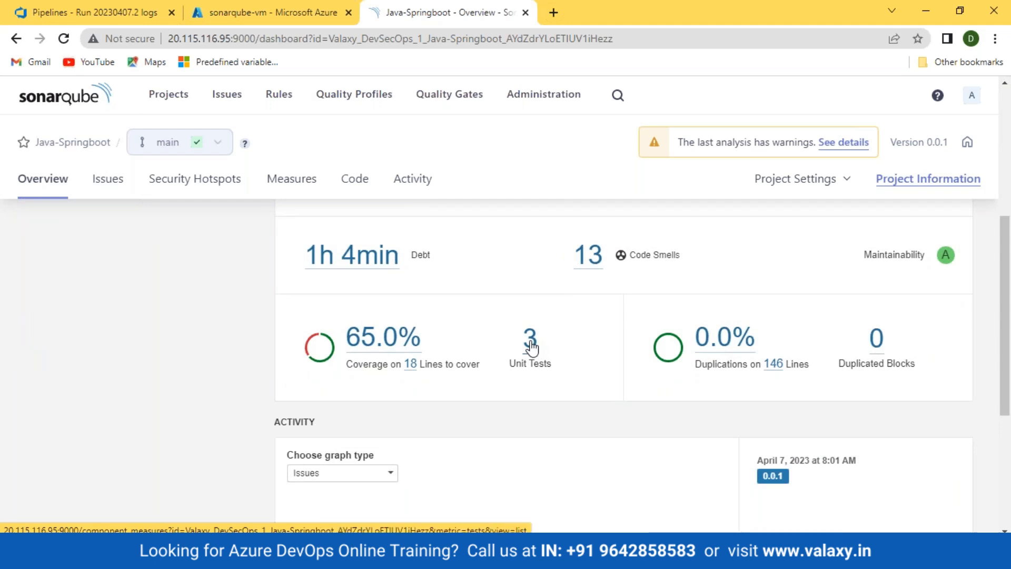
Step: Open the project's code smells and filter the issue list to Major severity
left_click(592, 257)
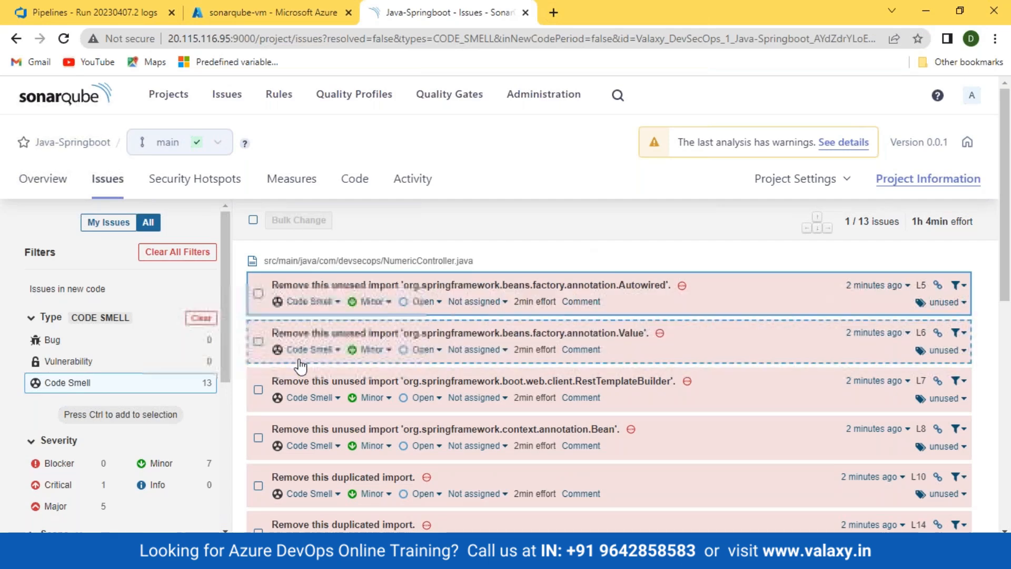
scroll(286, 291, "down", 2)
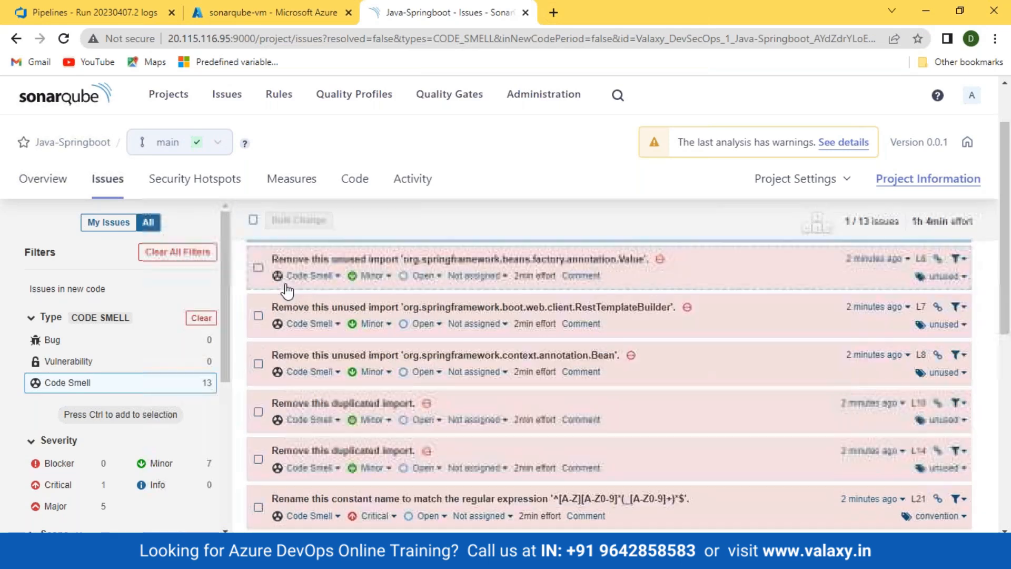
scroll(184, 324, "down", 3)
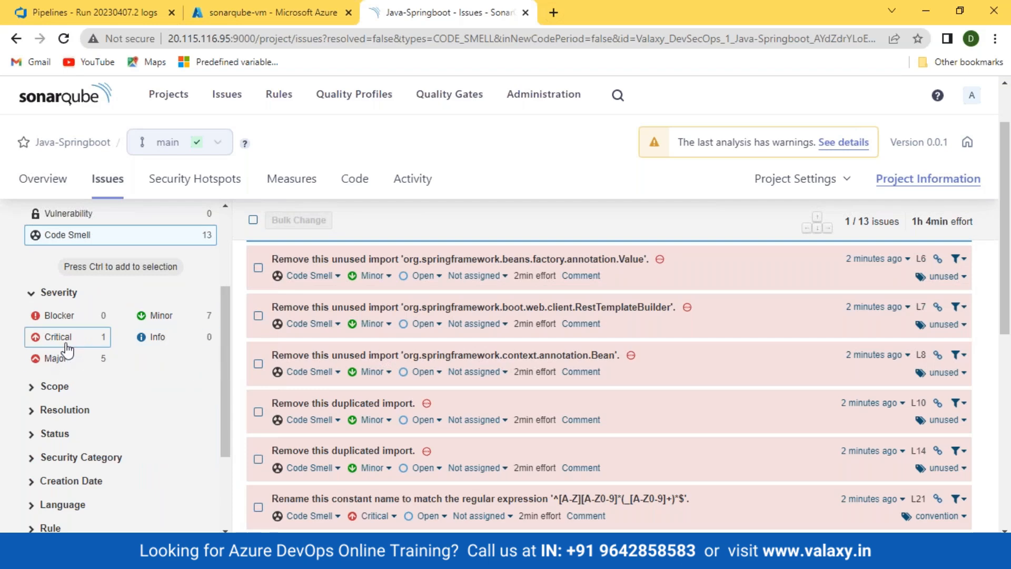
left_click(59, 360)
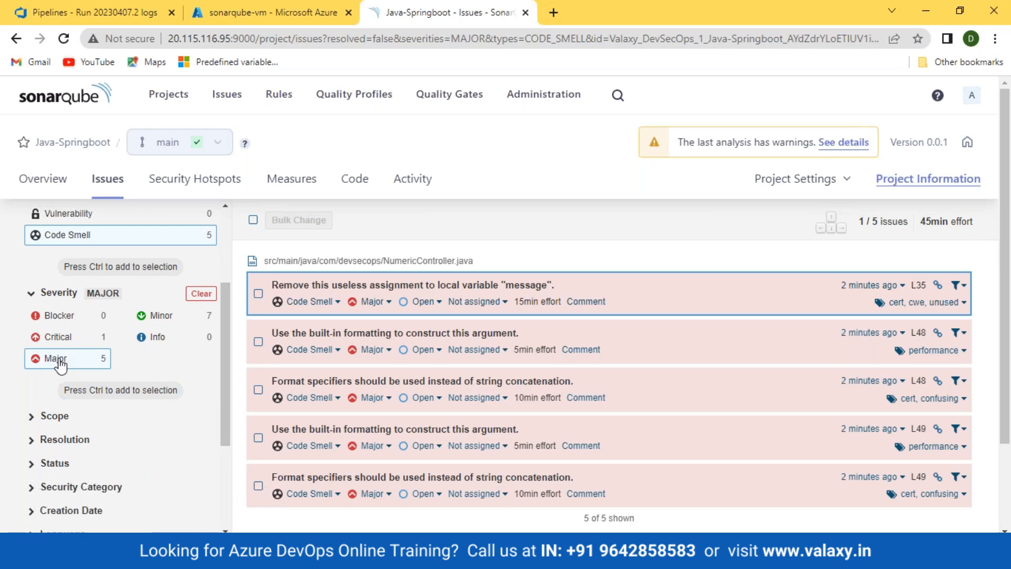
Step: Open the useless assignment to "message" issue, examine the flagged line in NumericController.java, and return to the issue list
left_click(413, 285)
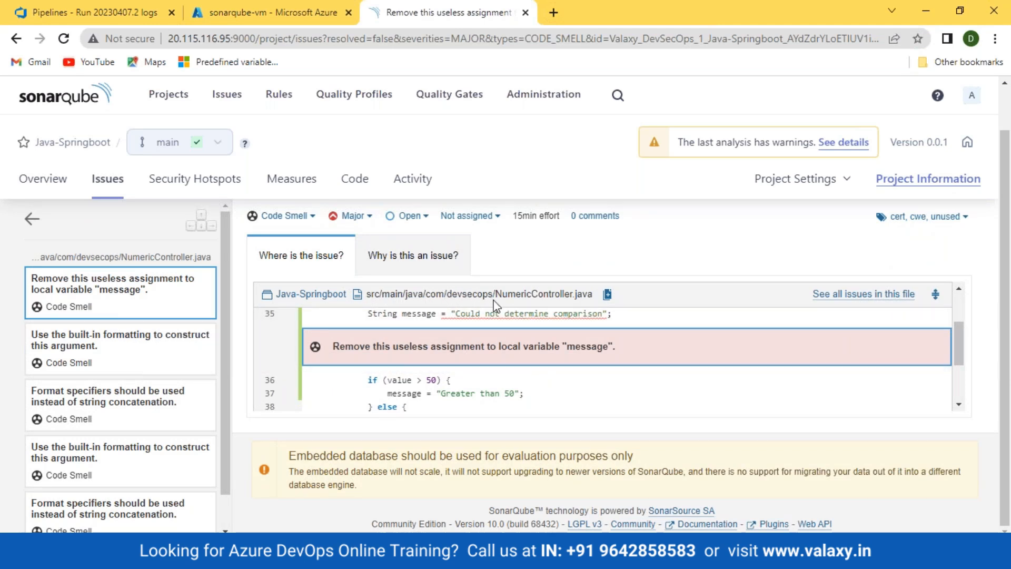
left_click_drag(505, 296, 395, 345)
scroll(331, 357, "up", 1)
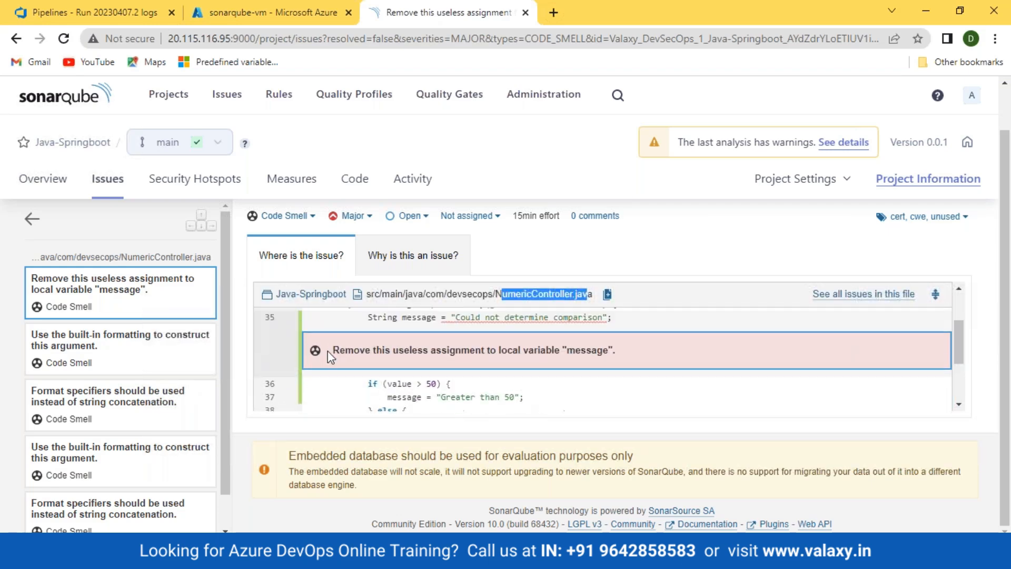
scroll(344, 373, "down", 1)
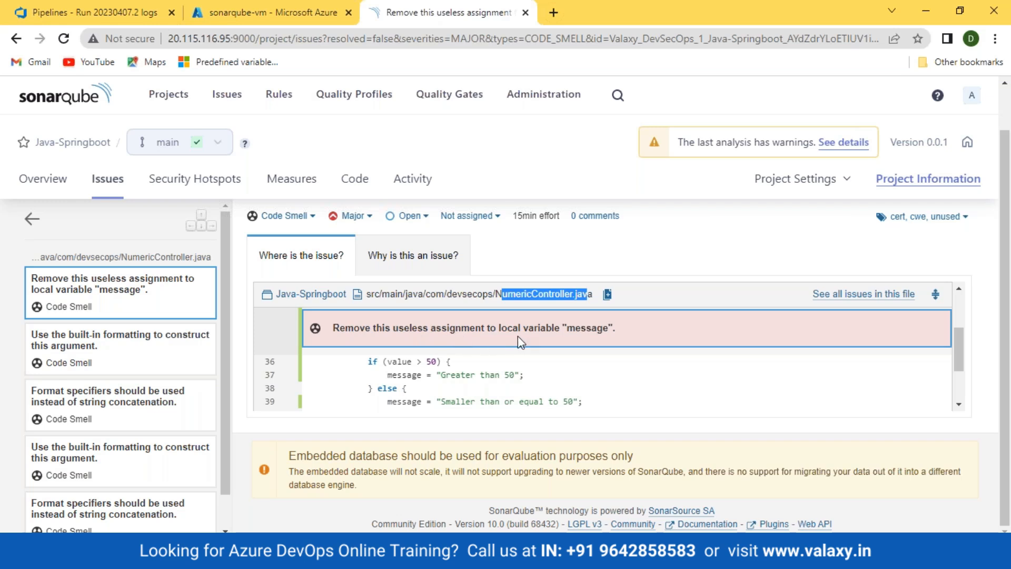
scroll(517, 336, "up", 1)
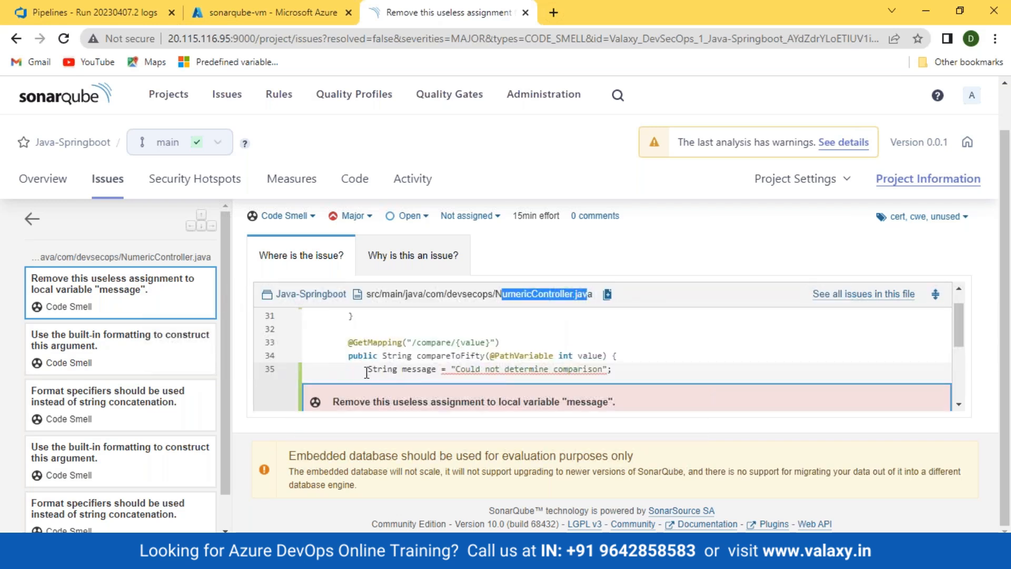
left_click_drag(377, 370, 624, 374)
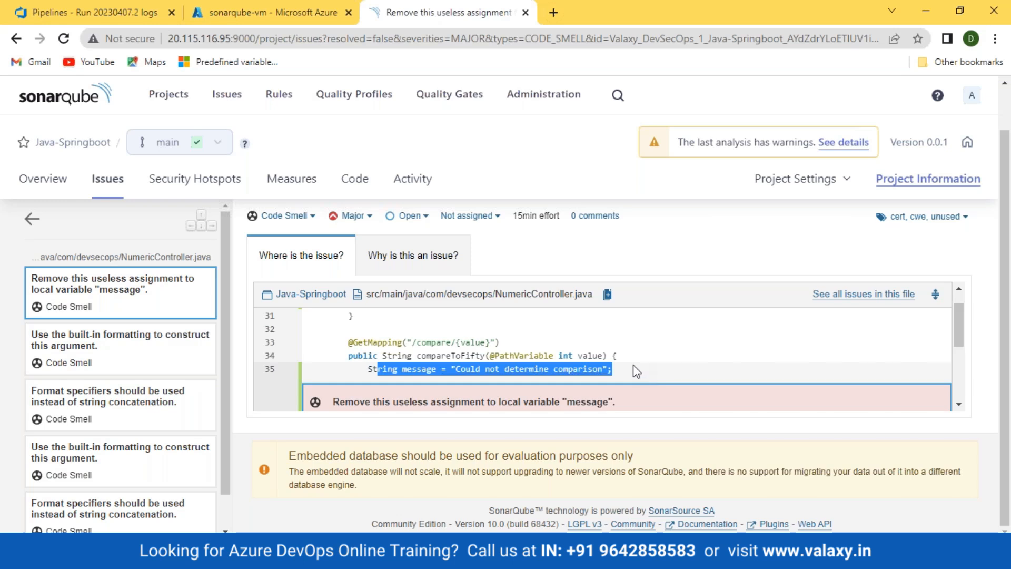
left_click(32, 219)
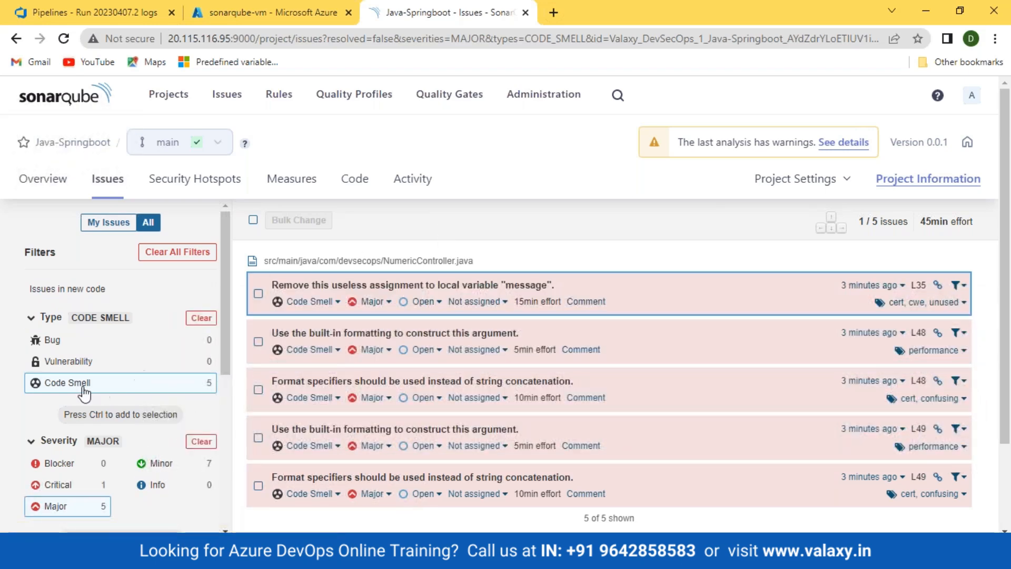
Step: Filter the code smells to Critical severity, examine the baseURL constant naming issue in the code, and return to the issue list
scroll(81, 378, "down", 2)
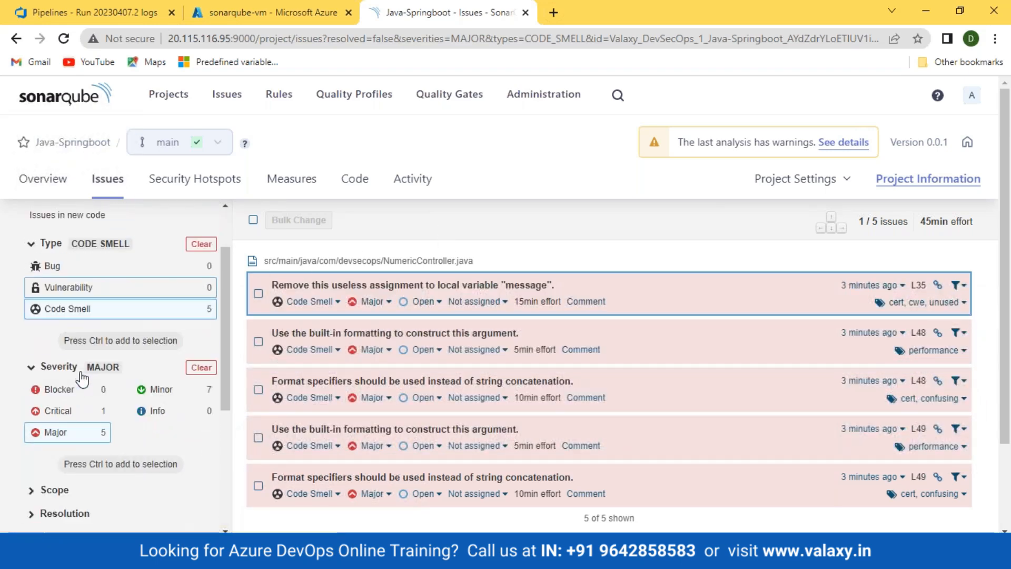
left_click(67, 418)
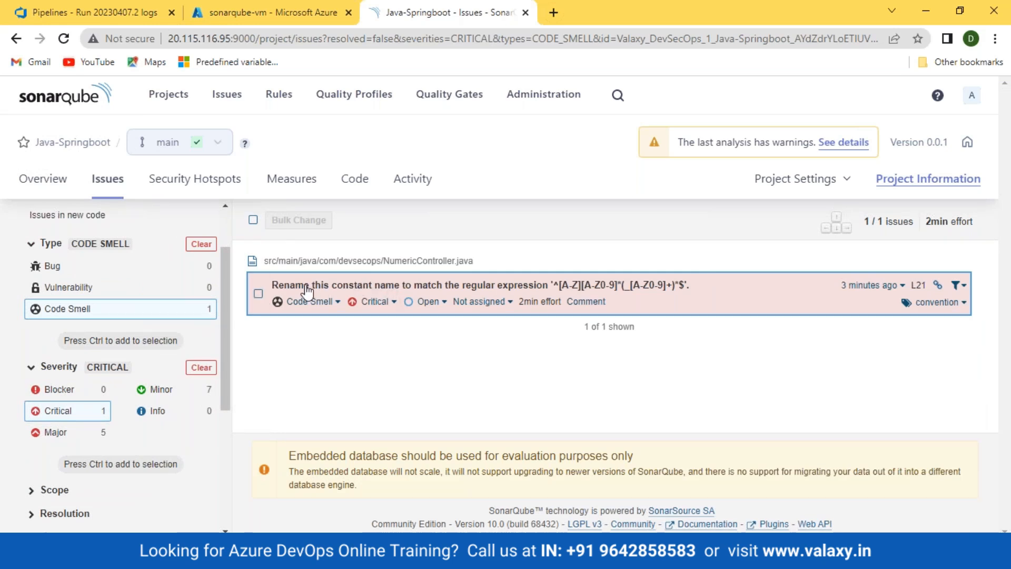
left_click(390, 287)
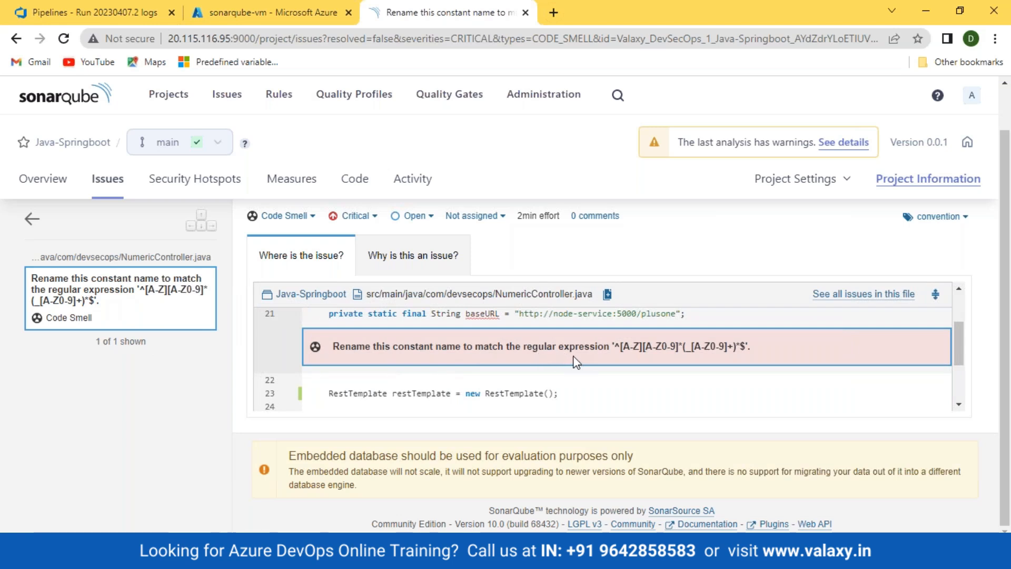
left_click_drag(517, 312, 675, 322)
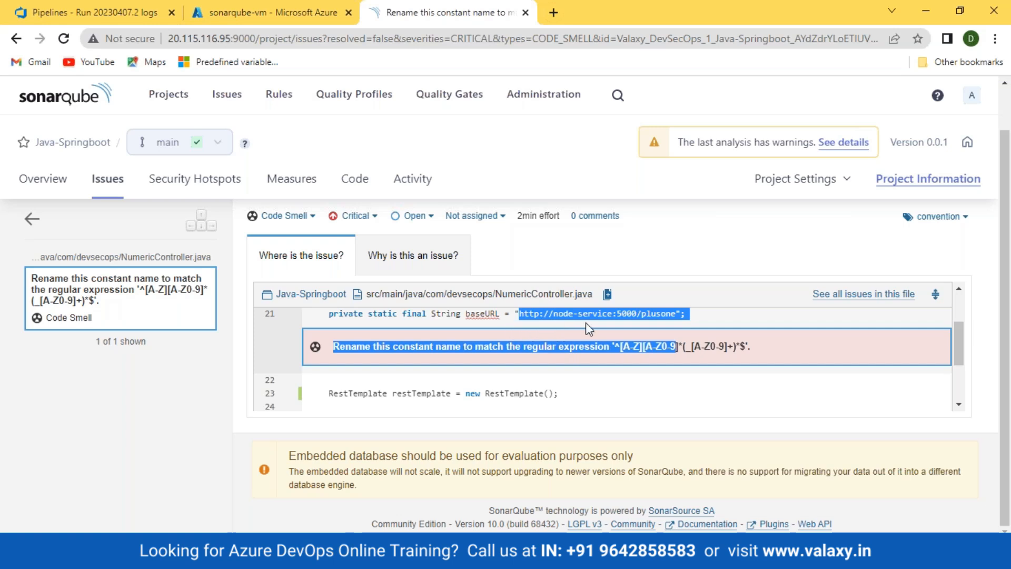
left_click(32, 218)
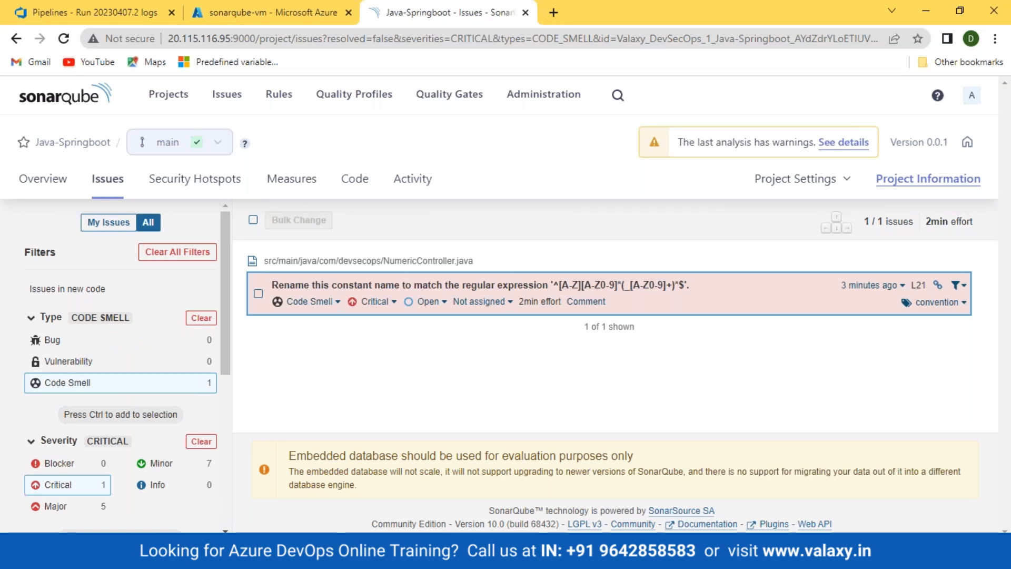
Step: Filter the code smells to Minor severity, examine the unused RestTemplateBuilder import issue, and return to the issue list
scroll(156, 392, "down", 2)
left_click(156, 390)
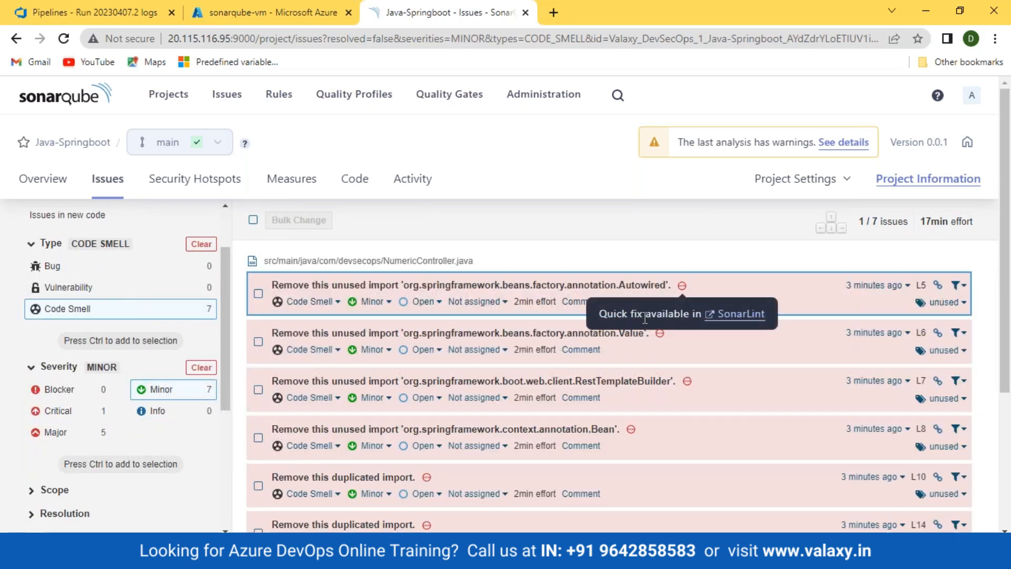
left_click(515, 381)
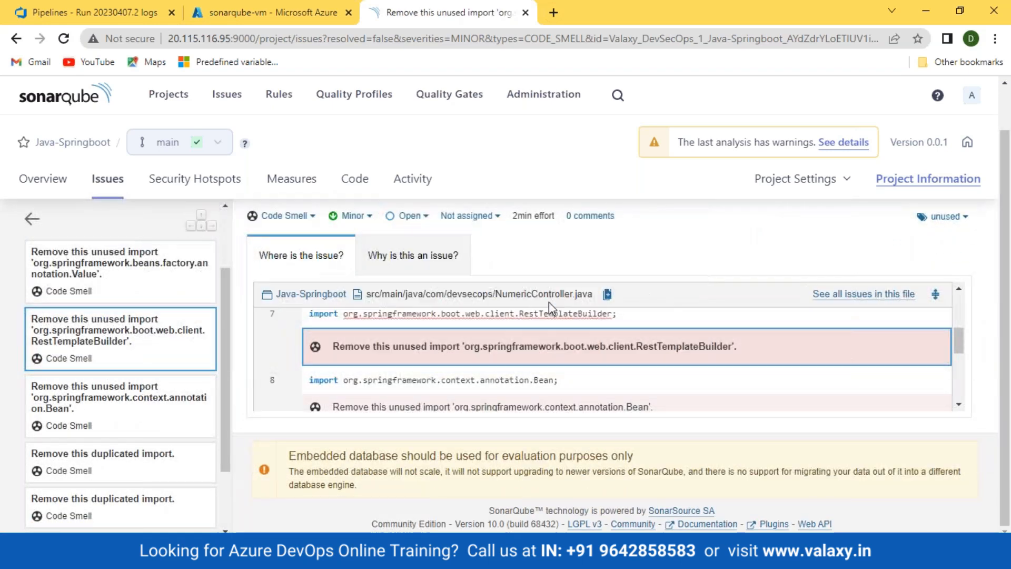
left_click_drag(333, 350, 429, 346)
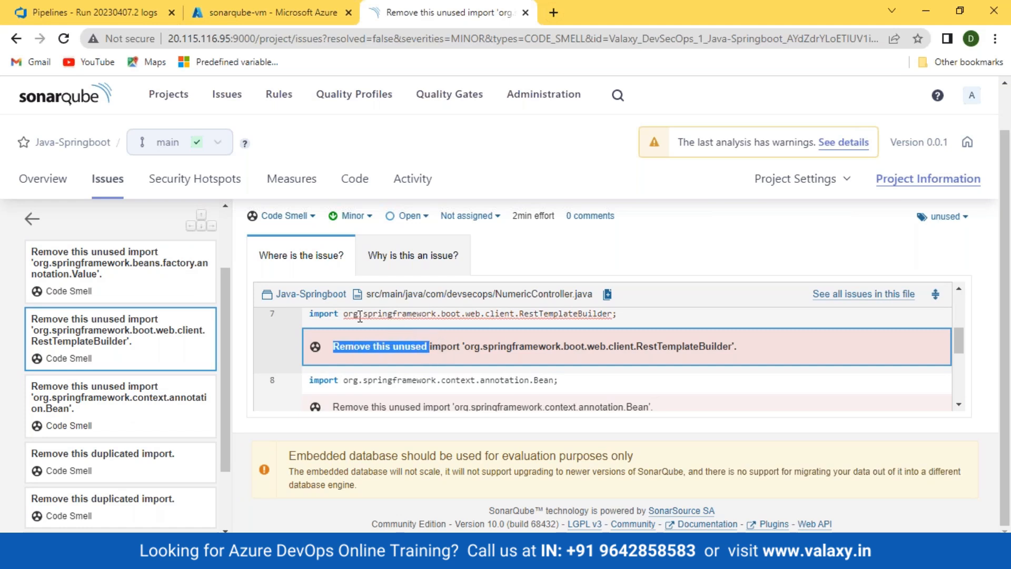
left_click_drag(345, 315, 624, 319)
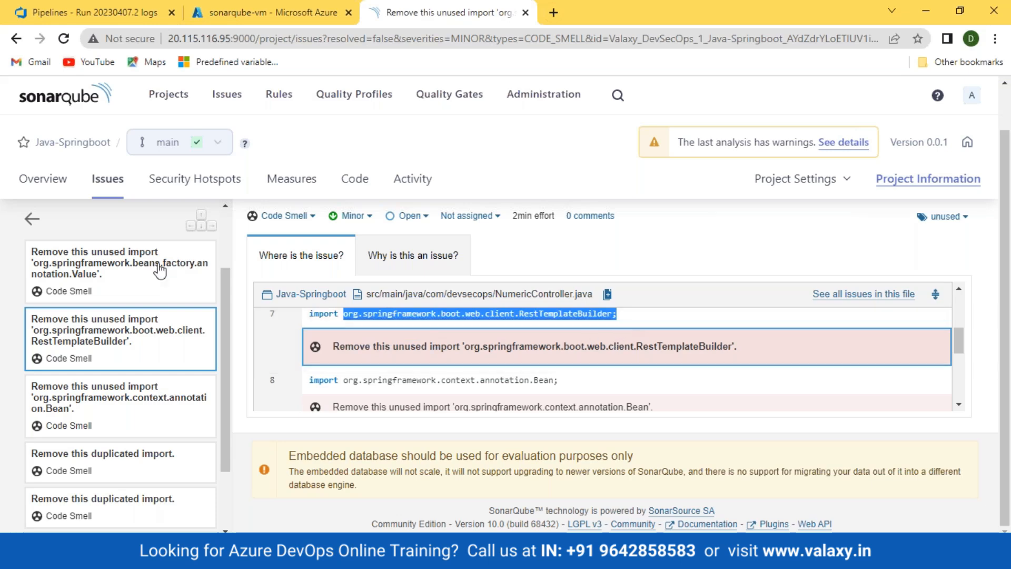
left_click(36, 219)
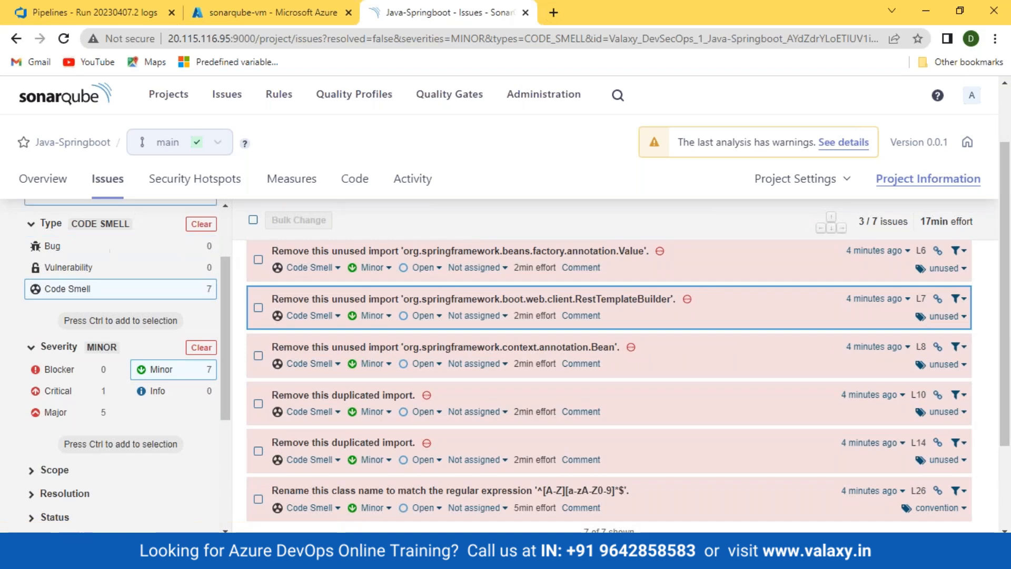
Step: Go back to the project overview, open the coverage measure, and compare the coverage of NumericApplication.java and NumericController.java
left_click(42, 178)
scroll(488, 424, "down", 3)
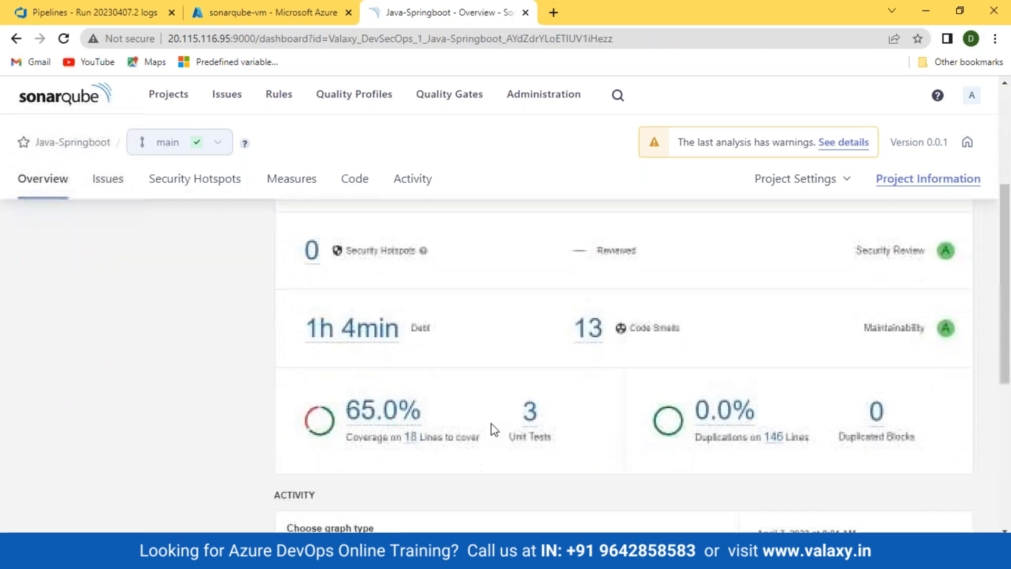
left_click(373, 408)
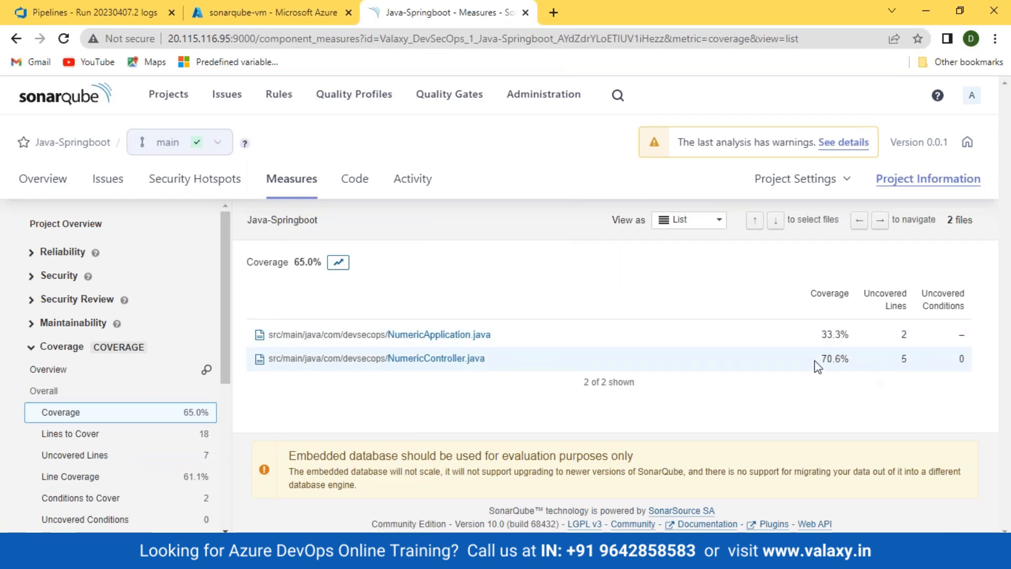
left_click_drag(815, 365, 864, 365)
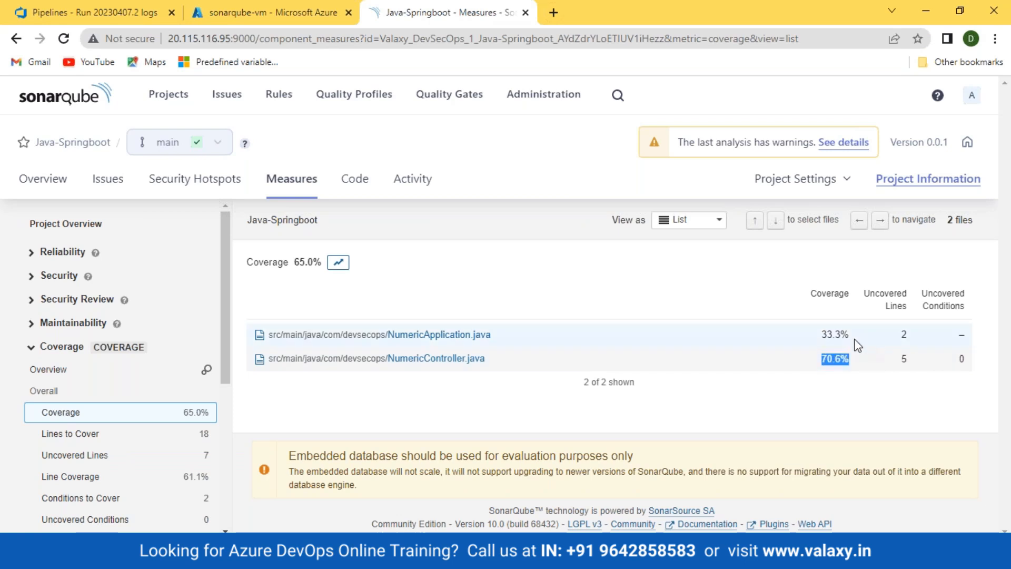
left_click_drag(825, 336, 849, 336)
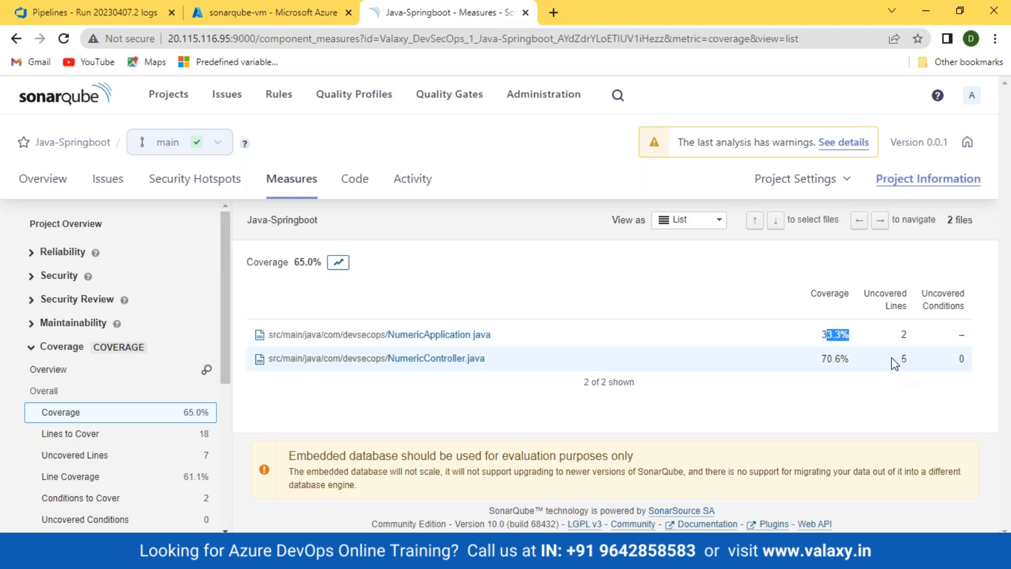
Step: Check the uncovered lines of NumericController.java and the remaining coverage and test measures, and return to the project overview
left_click_drag(894, 362, 920, 366)
scroll(45, 386, "down", 3)
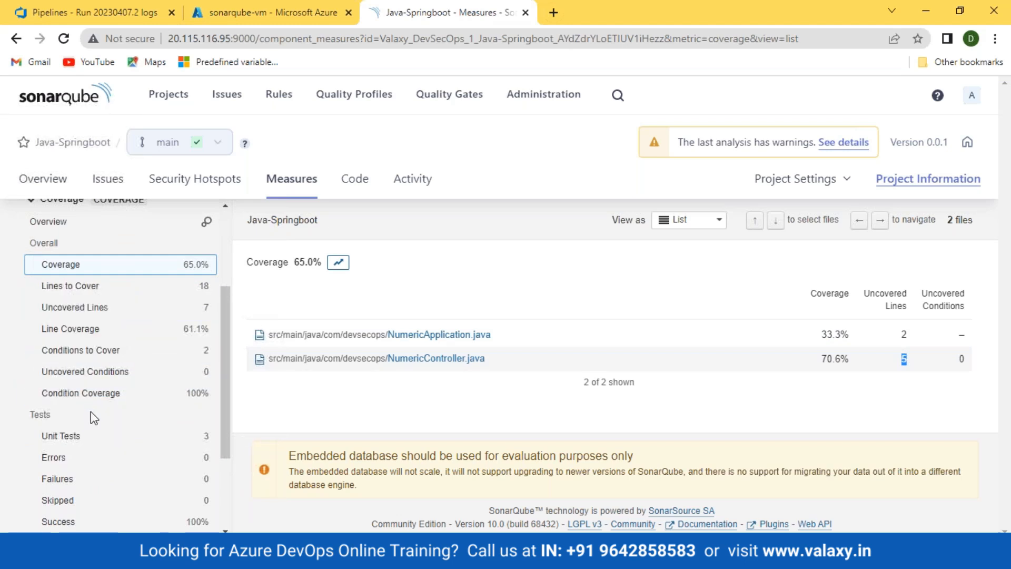
scroll(90, 410, "up", 3)
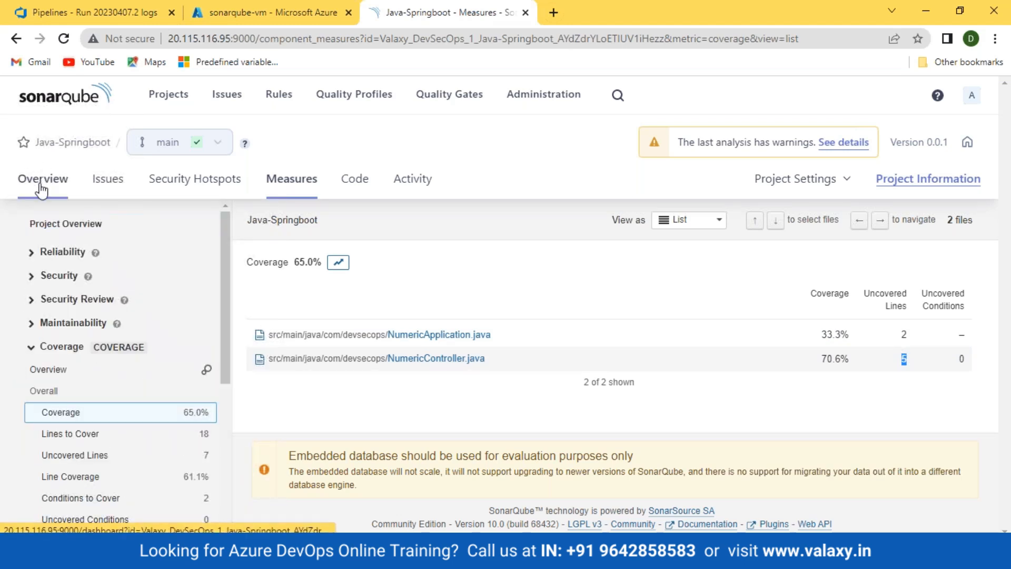
left_click(41, 189)
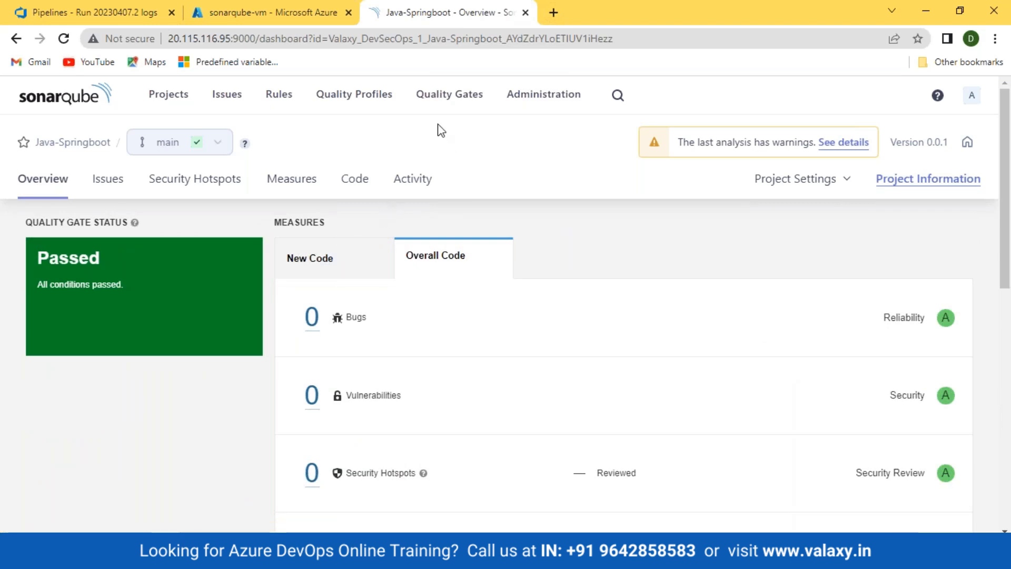
Step: Open the quality gates and examine the conditions of the built-in Sonar way gate, especially its coverage threshold
left_click(446, 98)
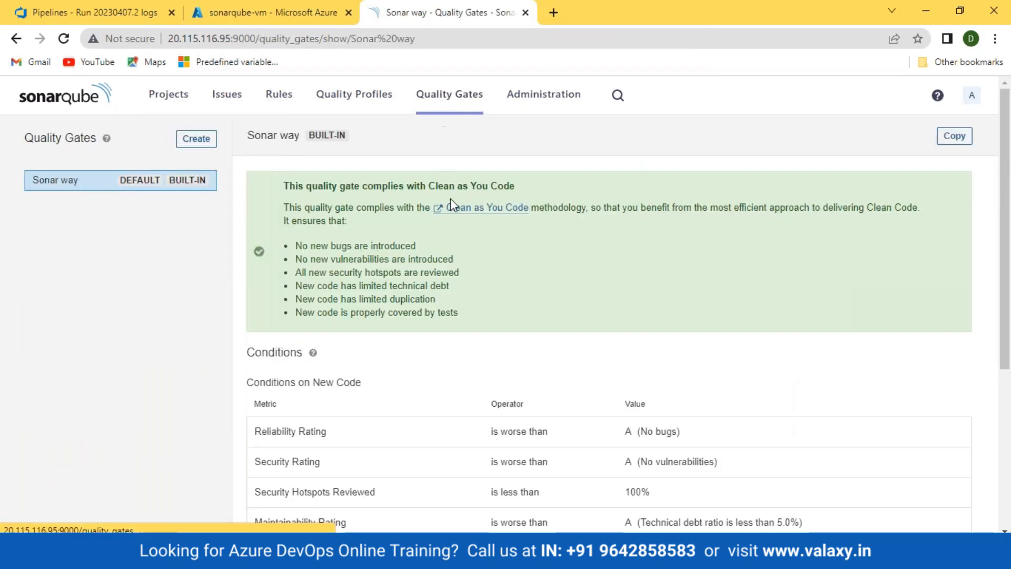
scroll(459, 263, "down", 1)
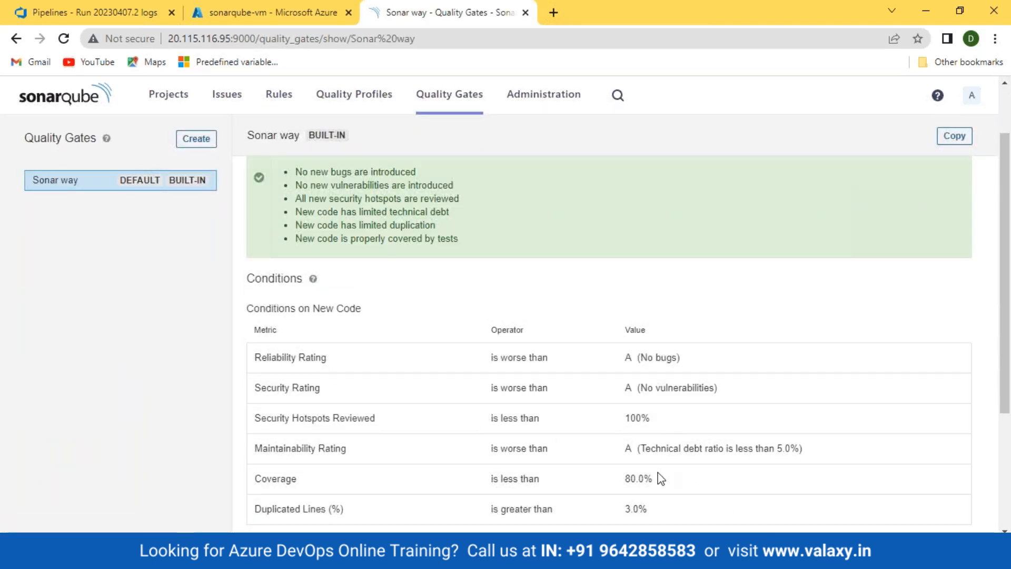
scroll(659, 476, "down", 2)
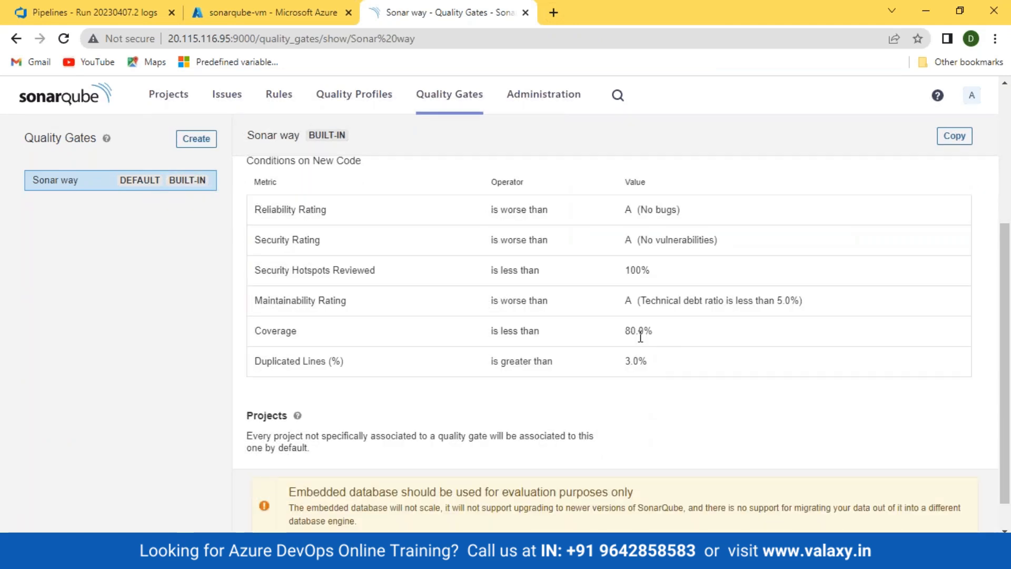
left_click_drag(653, 331, 624, 331)
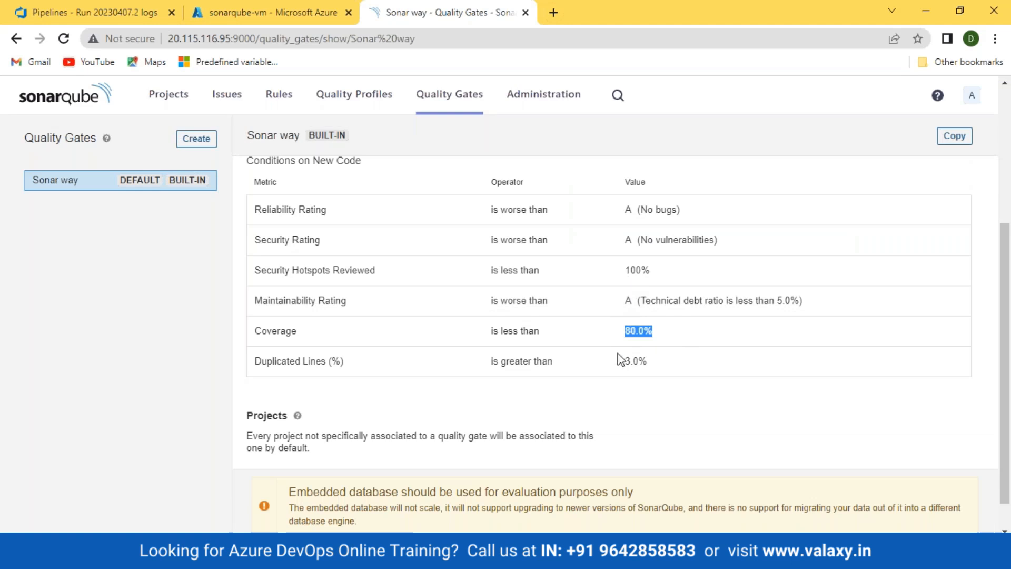
scroll(279, 269, "up", 2)
scroll(279, 303, "up", 1)
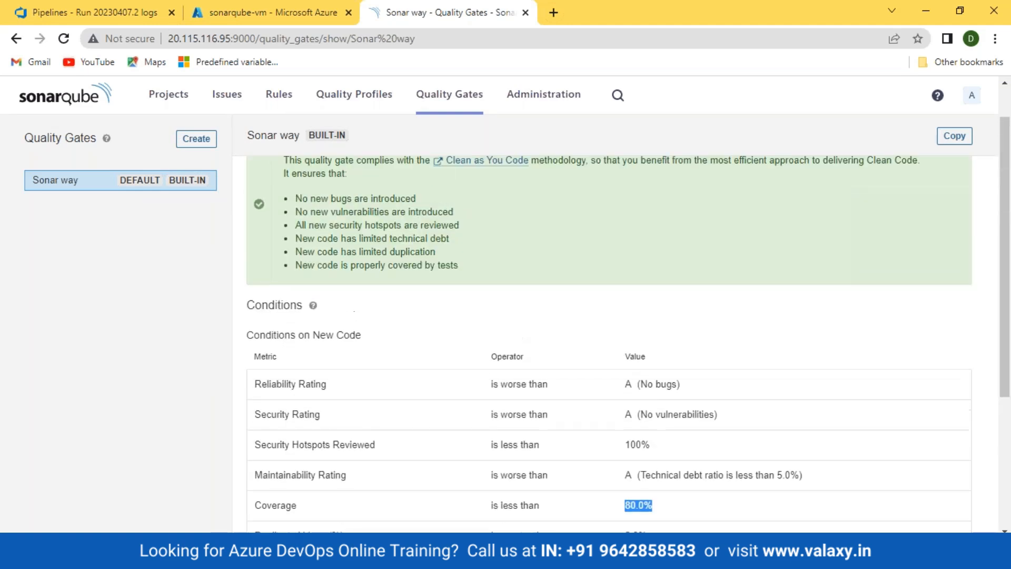
Step: Create a new quality gate named custom-gates
left_click(196, 138)
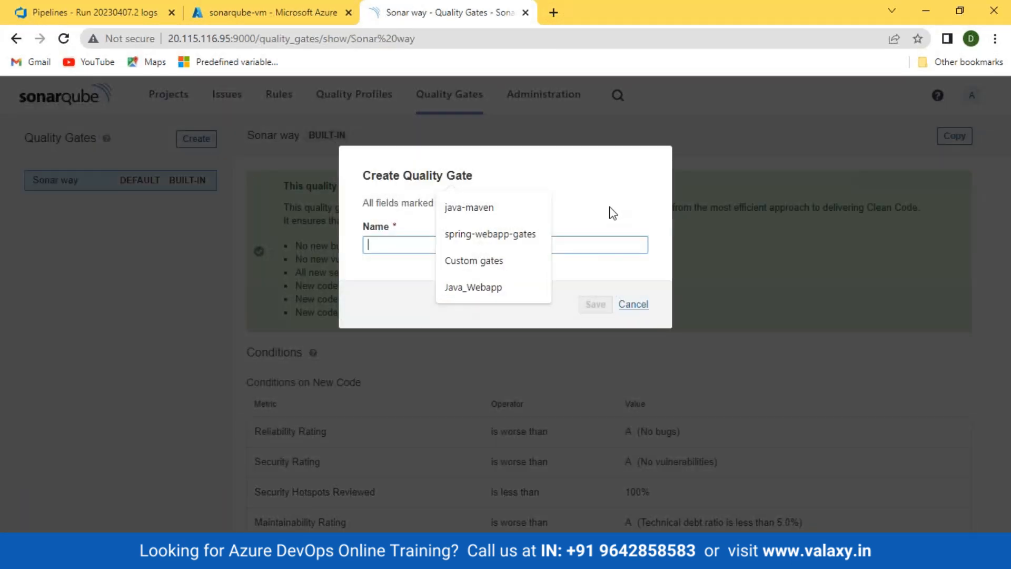
left_click(406, 250)
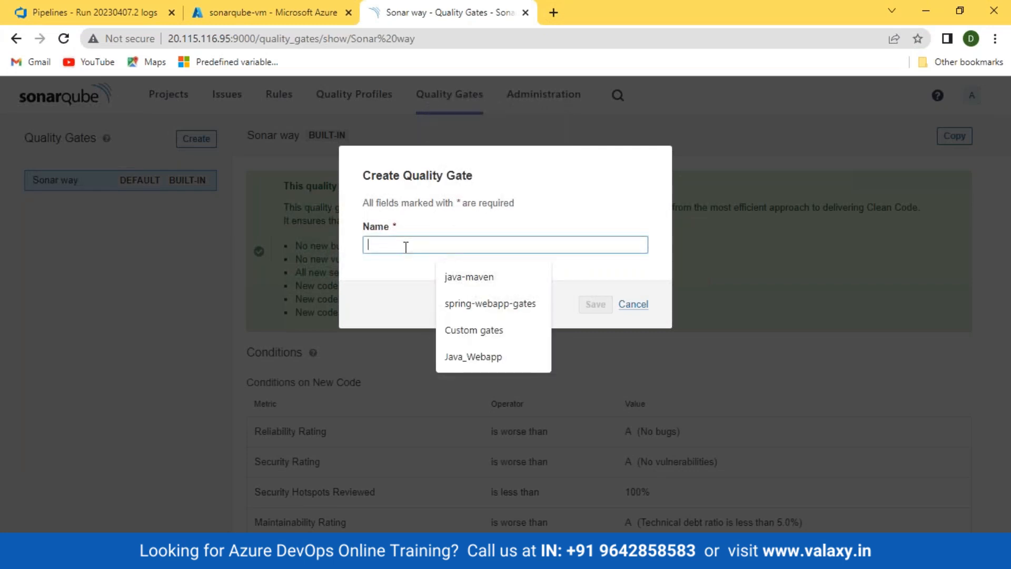
type("customer")
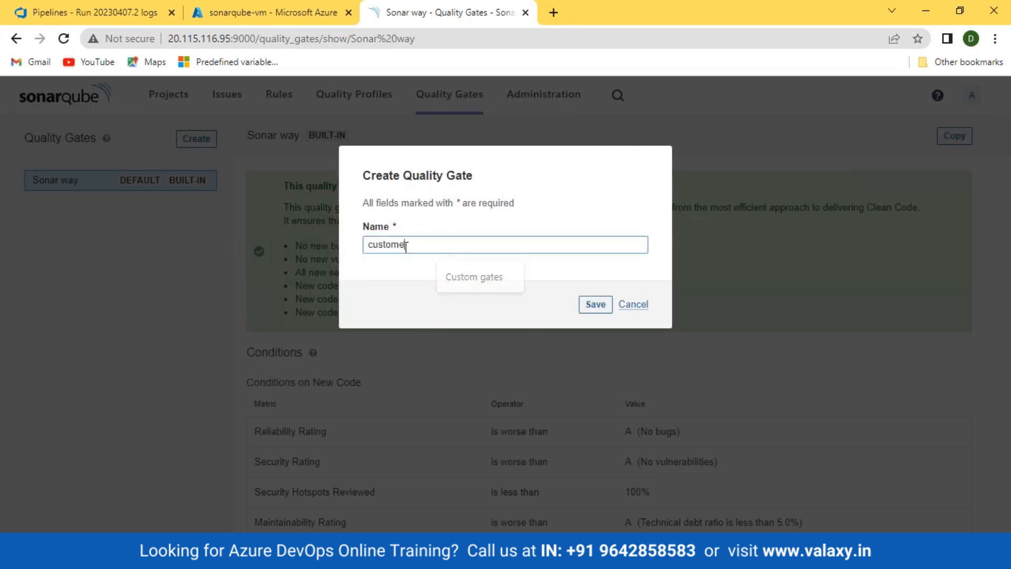
key("BackSpace")
key("BackSpace")
type("-gates")
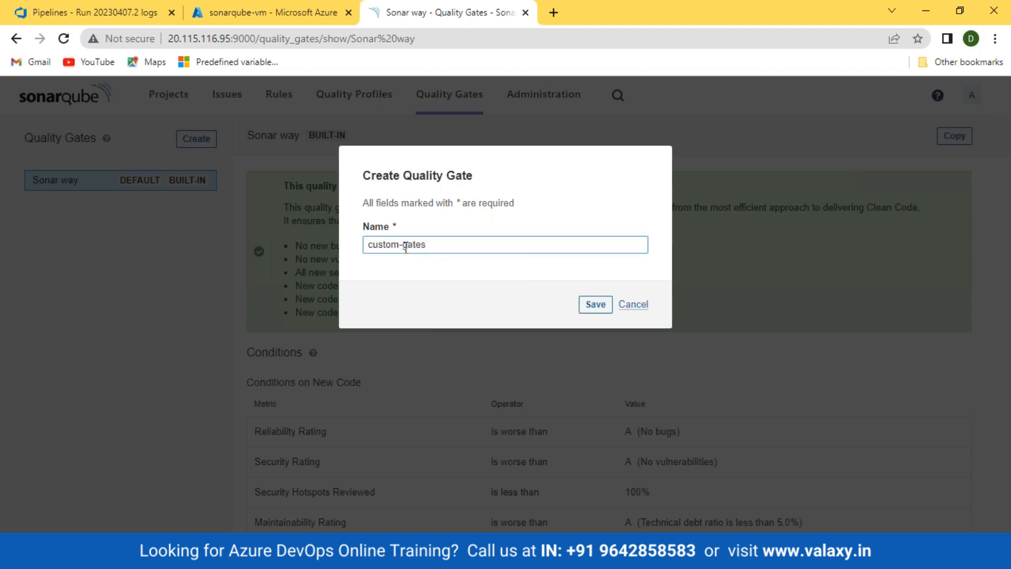
left_click(594, 303)
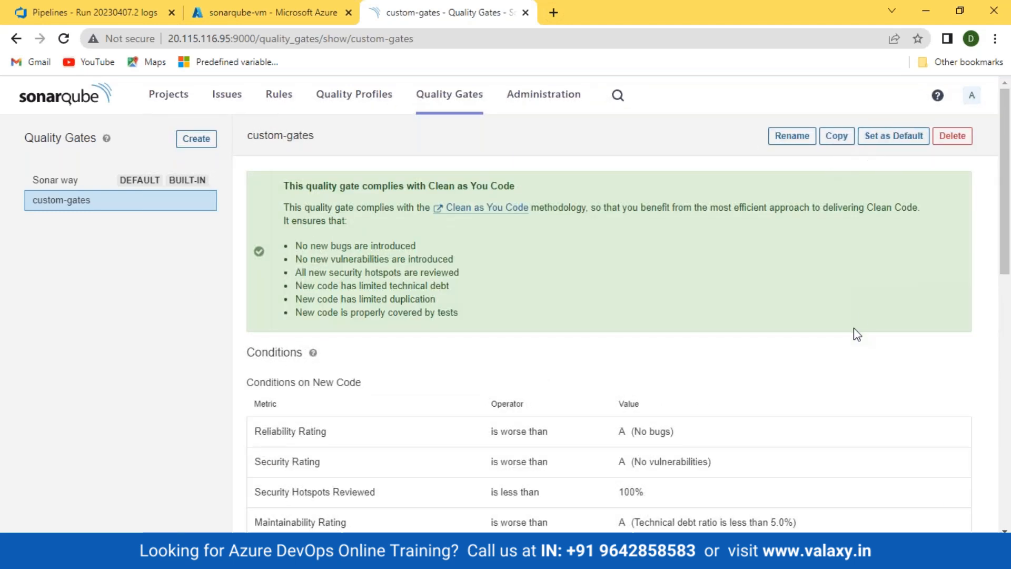
Step: Review the conditions and project assignment of custom-gates, and set it as the default quality gate
scroll(855, 334, "down", 7)
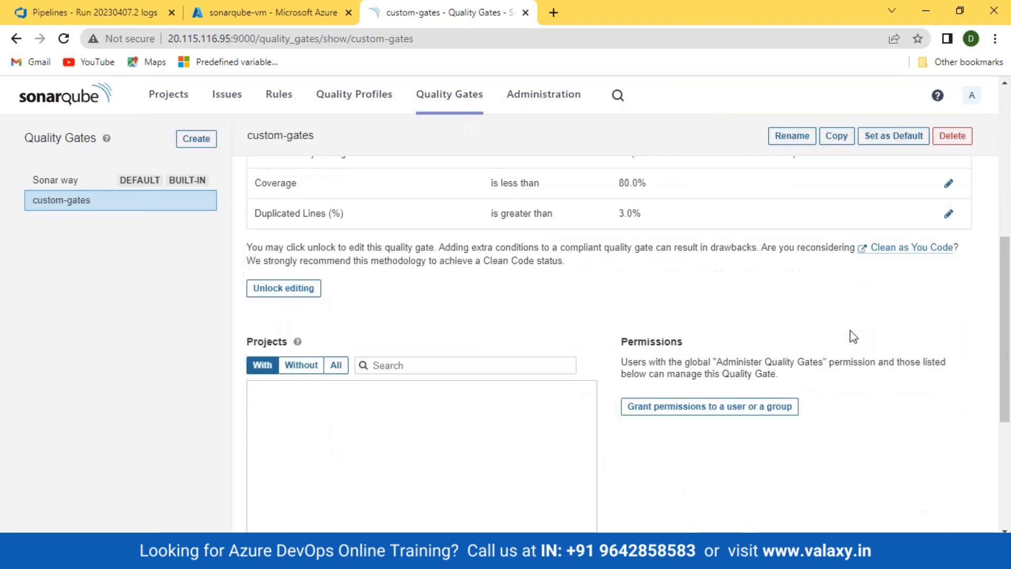
scroll(720, 331, "up", 4)
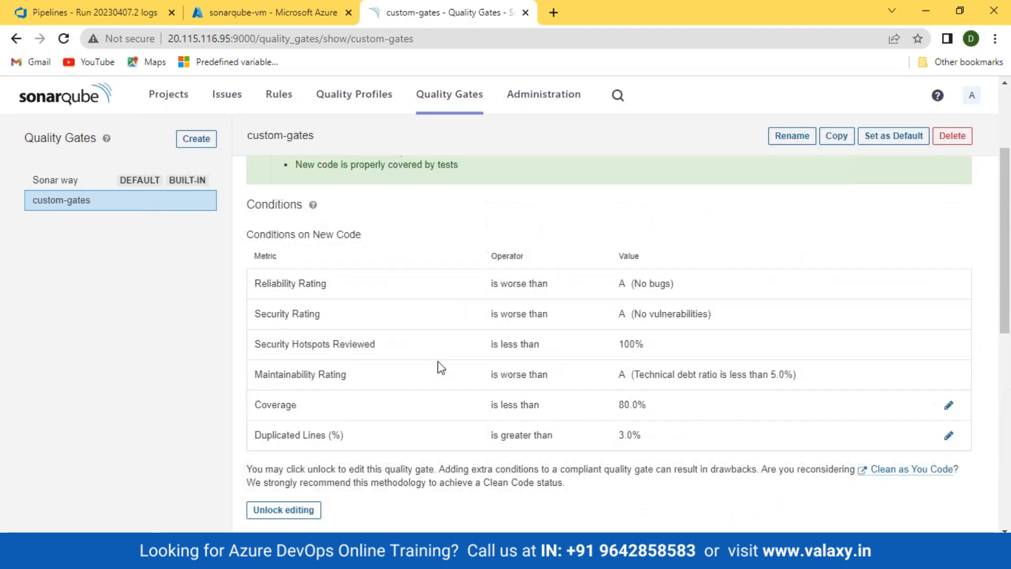
scroll(472, 396, "down", 4)
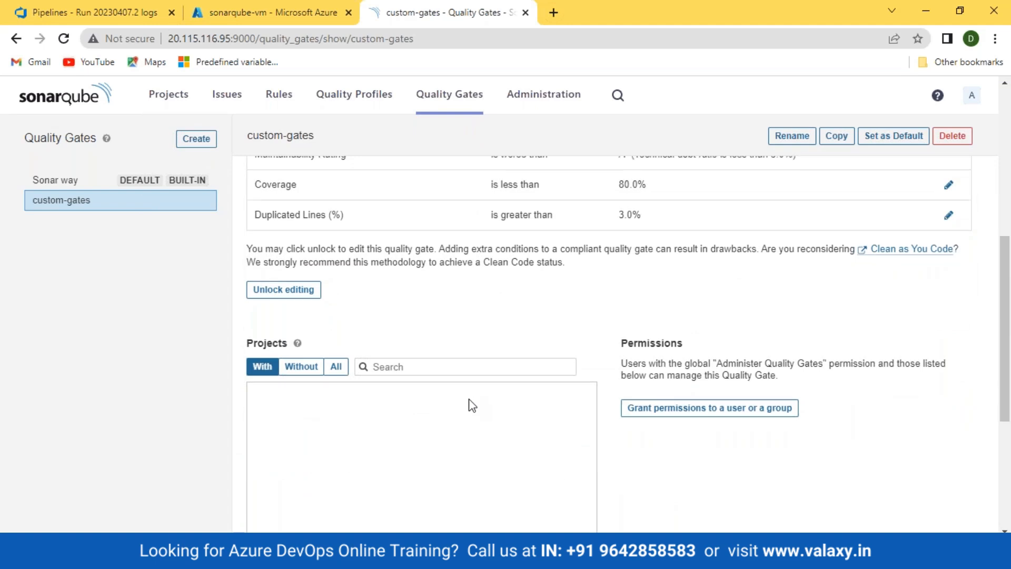
scroll(469, 406, "up", 3)
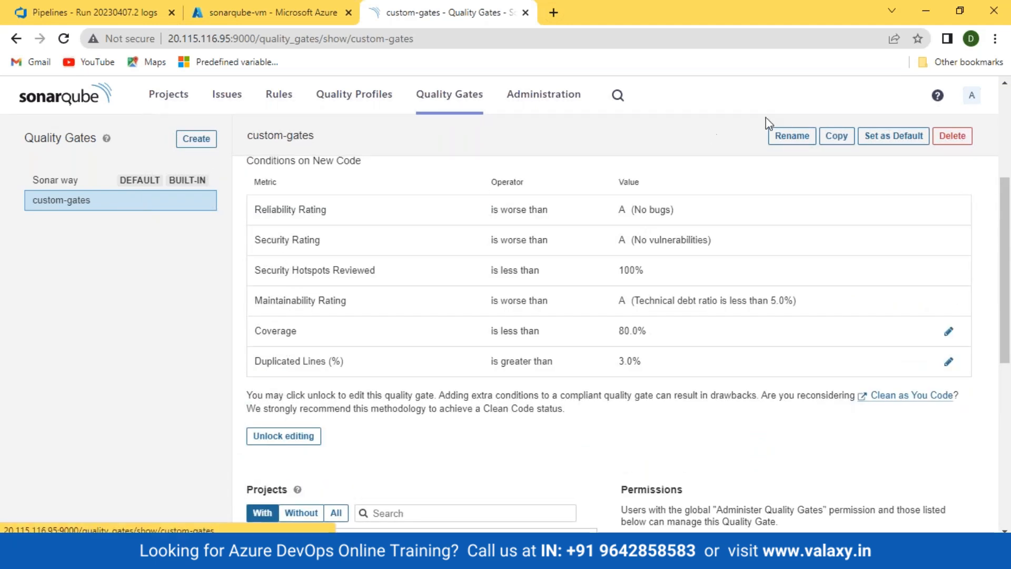
left_click(894, 136)
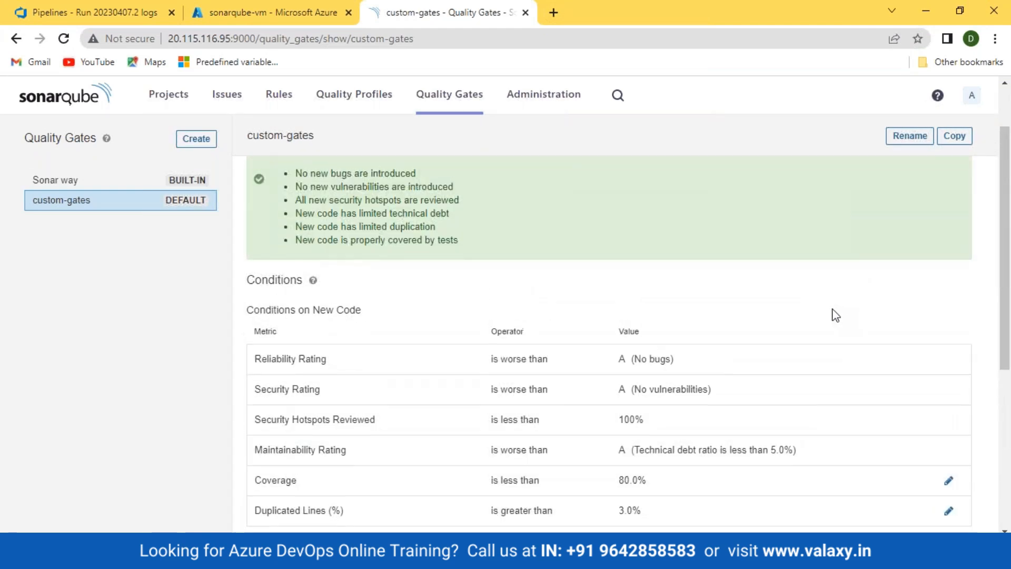
Step: Examine the project association note and the new-code conditions of the custom-gates quality gate
scroll(834, 311, "down", 4)
scroll(835, 312, "down", 3)
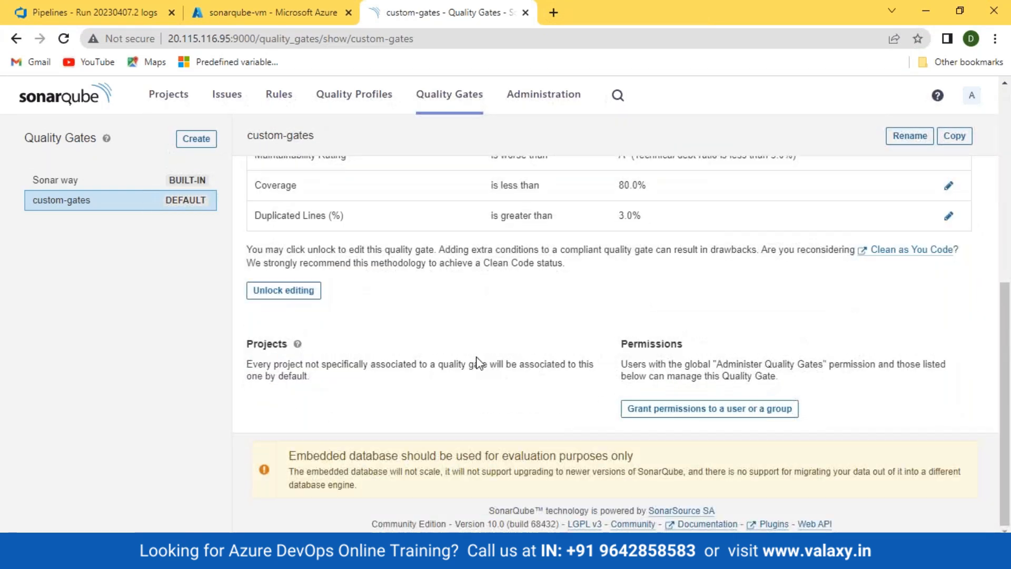
scroll(456, 320, "up", 3)
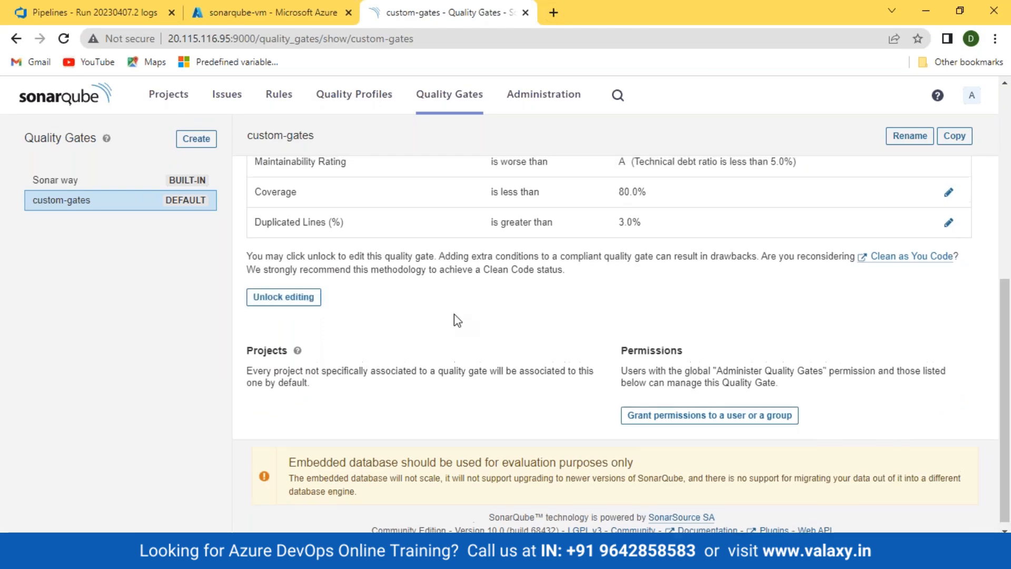
scroll(455, 320, "down", 3)
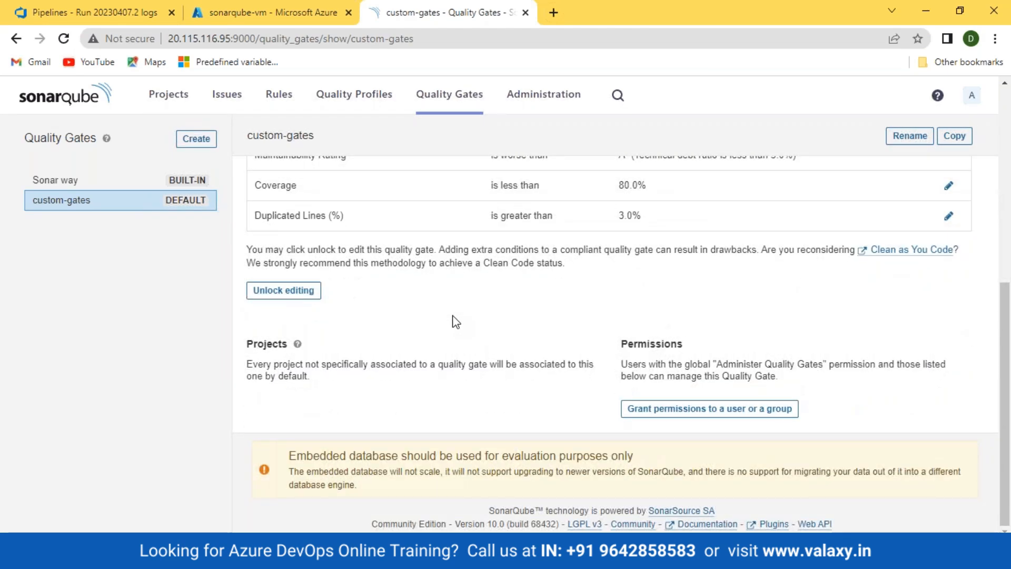
scroll(456, 321, "up", 5)
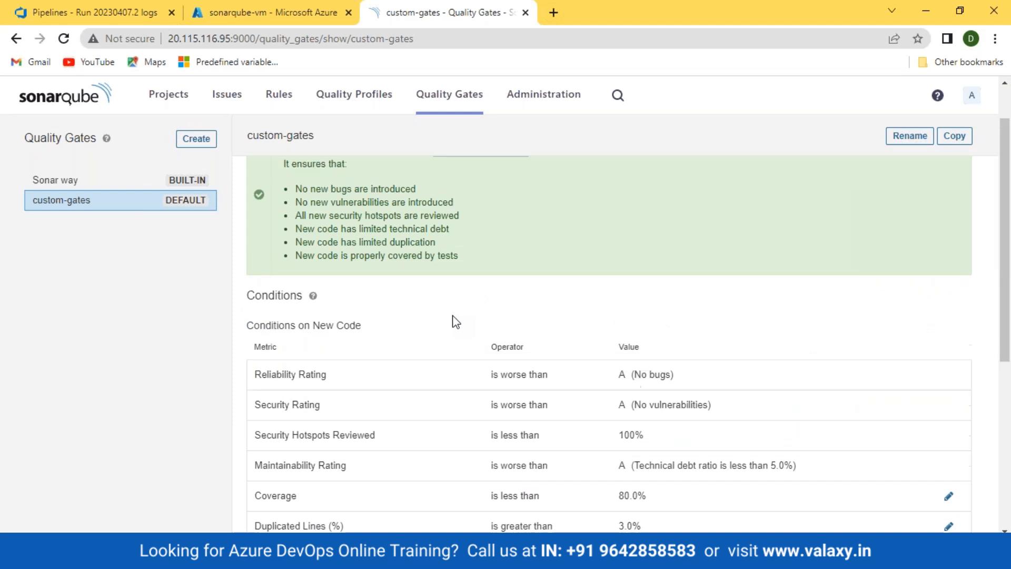
right_click(149, 203)
left_click(106, 328)
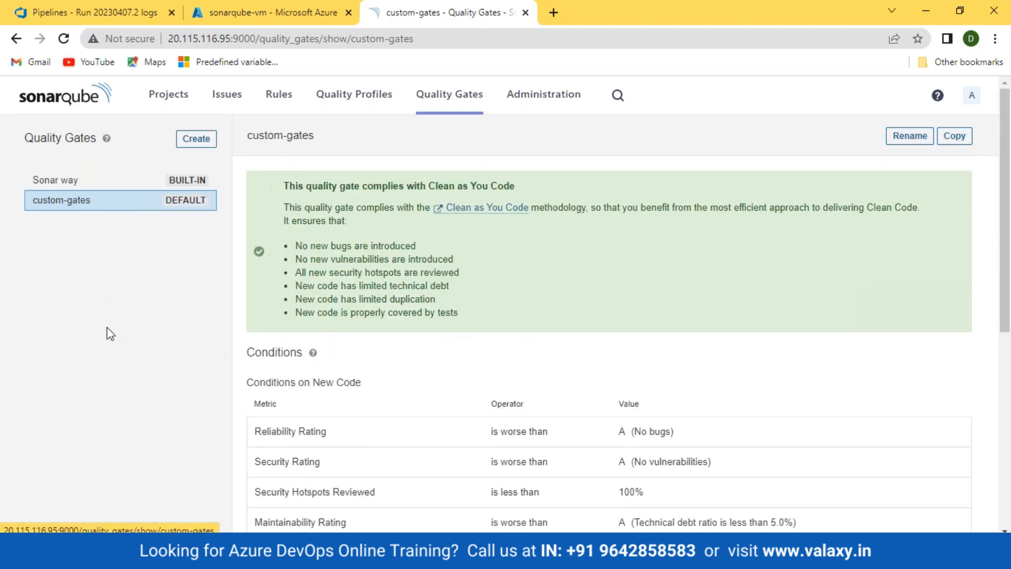
scroll(680, 420, "down", 4)
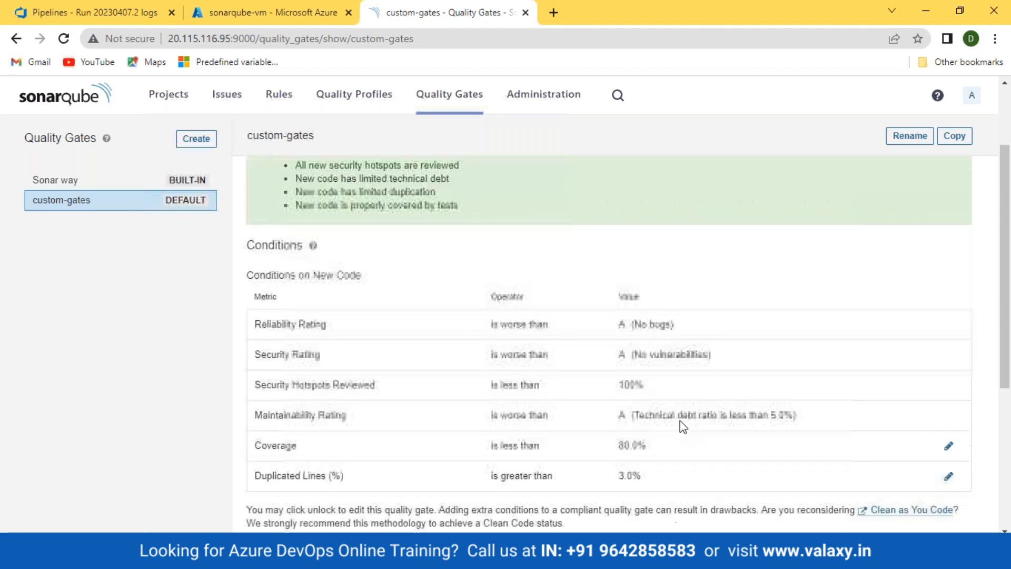
left_click_drag(846, 304, 264, 193)
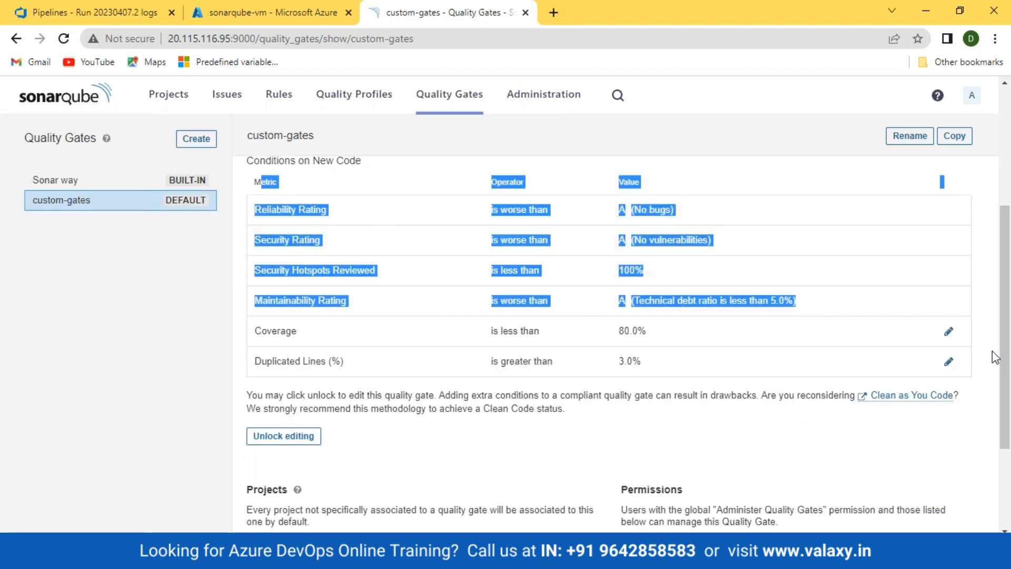
Step: Update the Coverage condition of custom-gates so the gate fails when coverage is less than 60
left_click(949, 331)
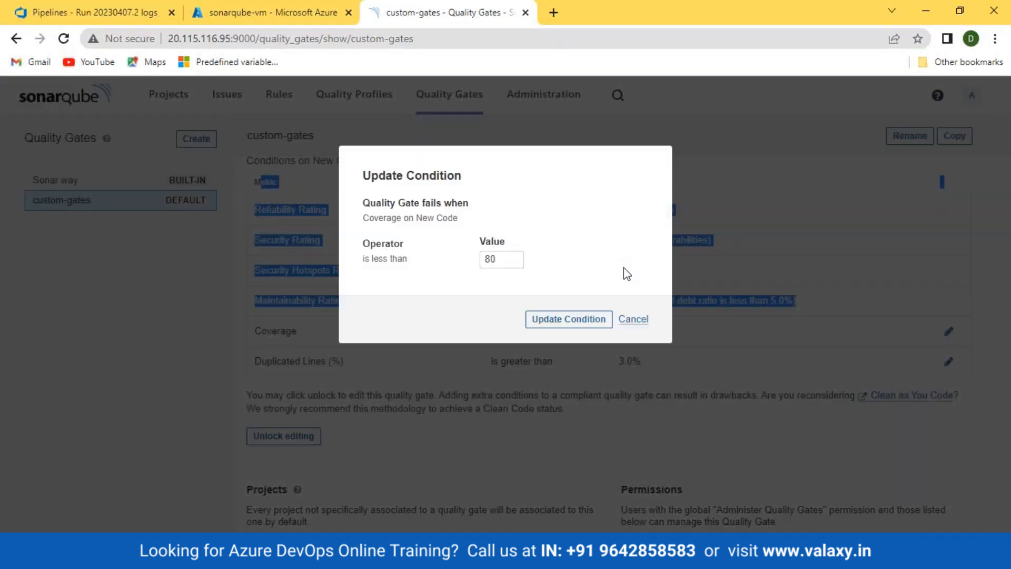
double_click(493, 258)
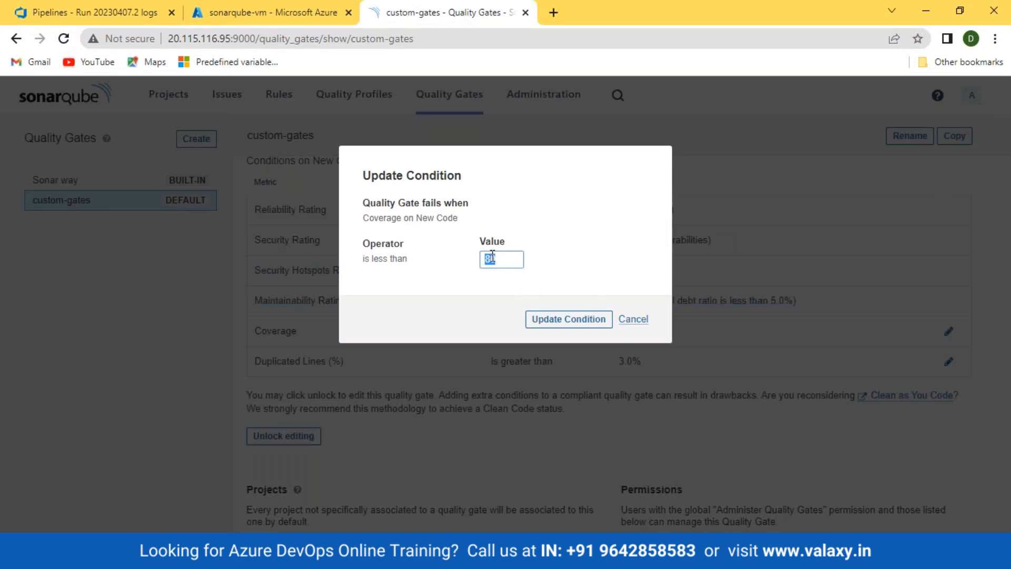
type("60")
left_click(564, 321)
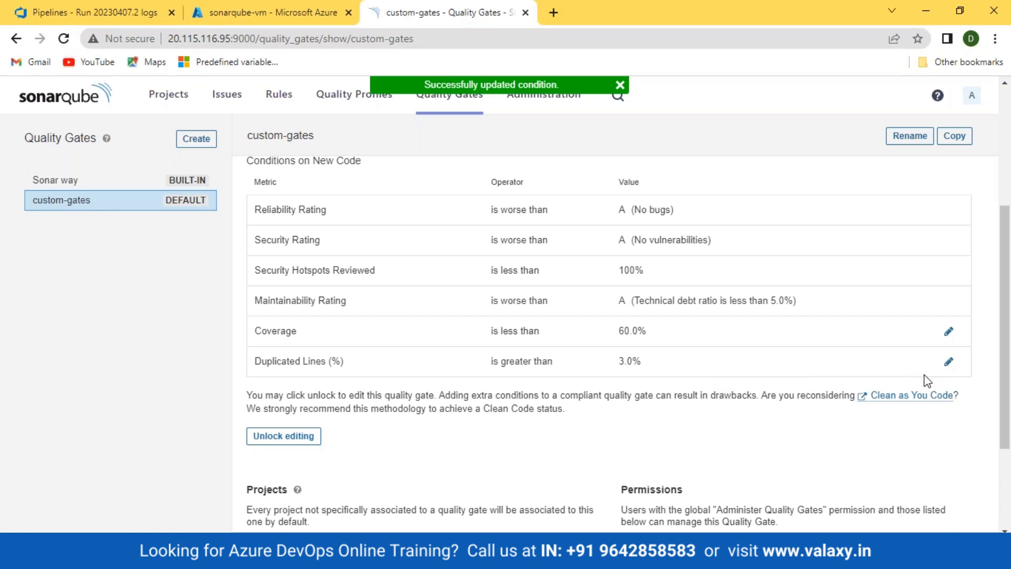
Step: Unlock editing of custom-gates and delete its Reliability Rating condition
scroll(931, 383, "down", 3)
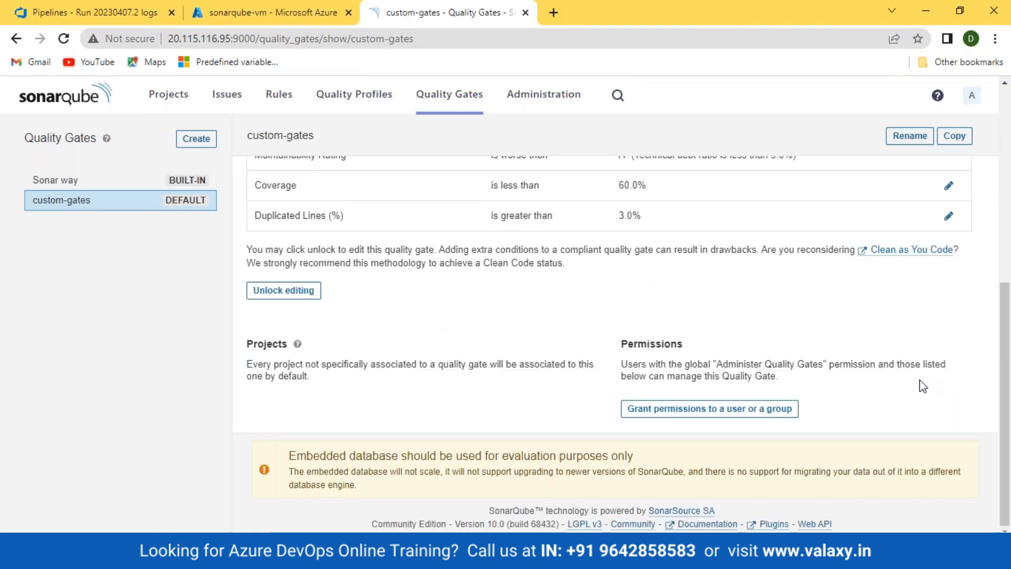
left_click(279, 292)
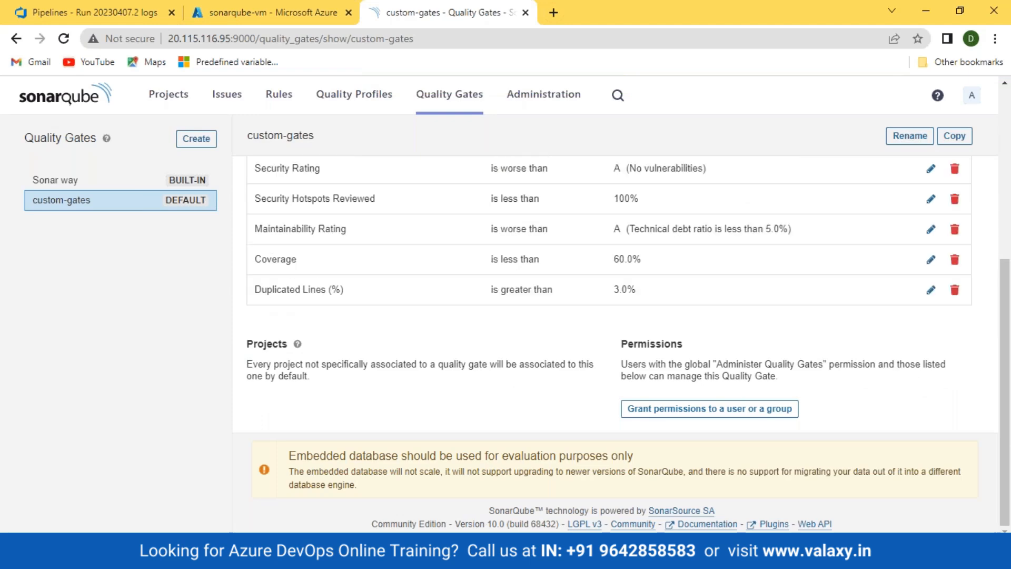
scroll(975, 389, "up", 4)
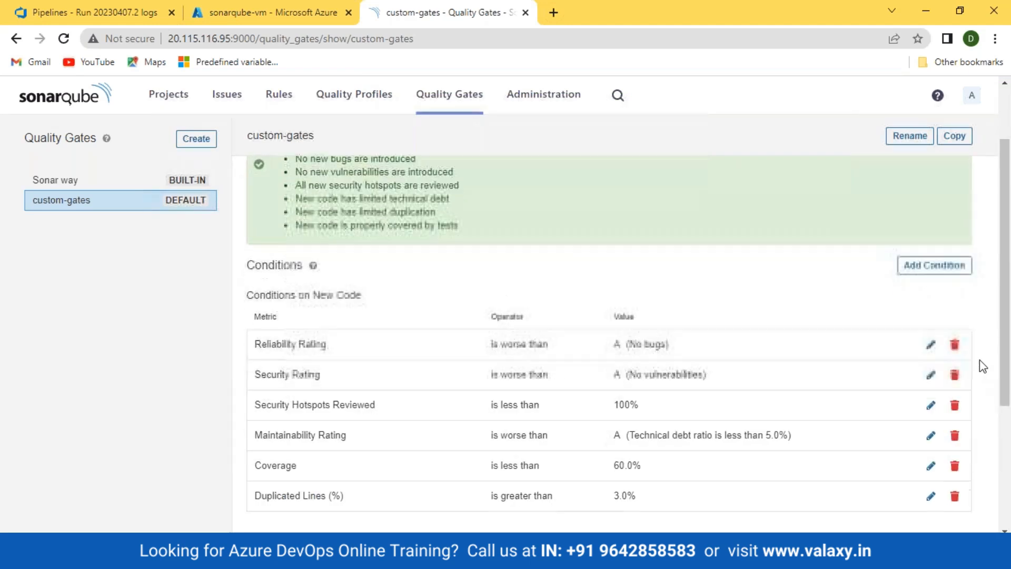
scroll(980, 359, "down", 1)
left_click(955, 286)
left_click(667, 235)
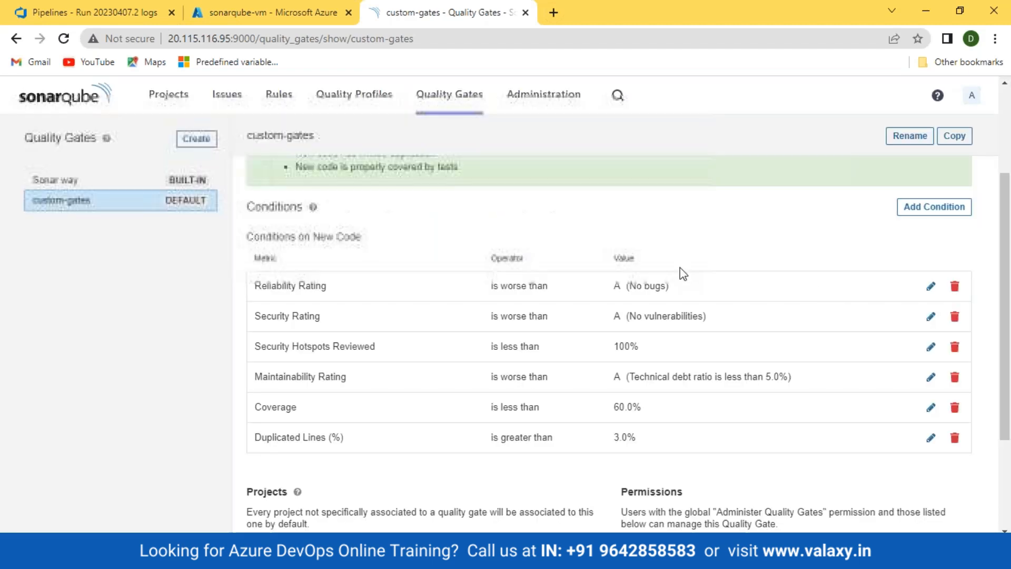
Step: Delete the Security Rating and Security Hotspots Reviewed conditions from custom-gates
left_click(954, 230)
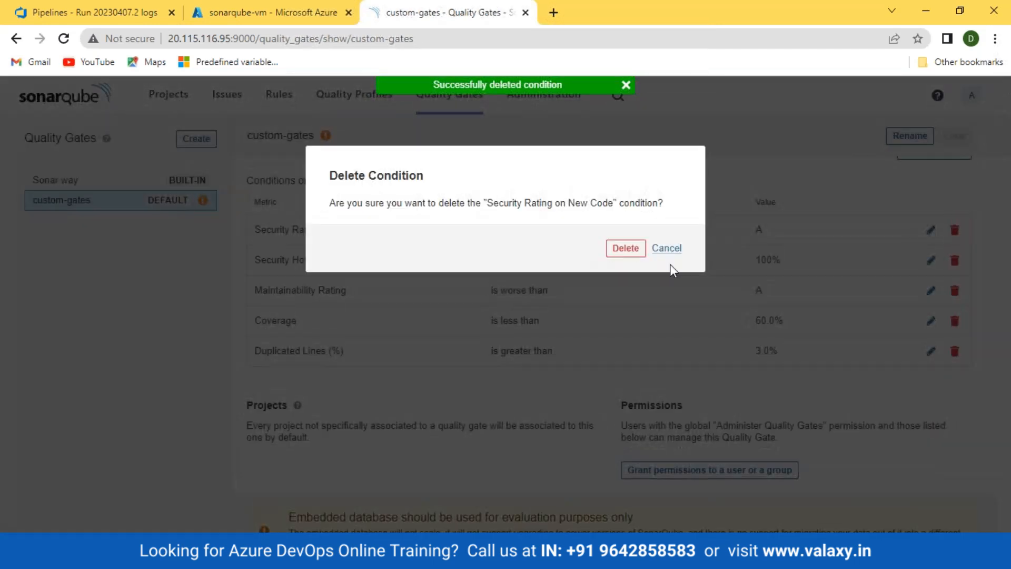
left_click(626, 247)
left_click(955, 229)
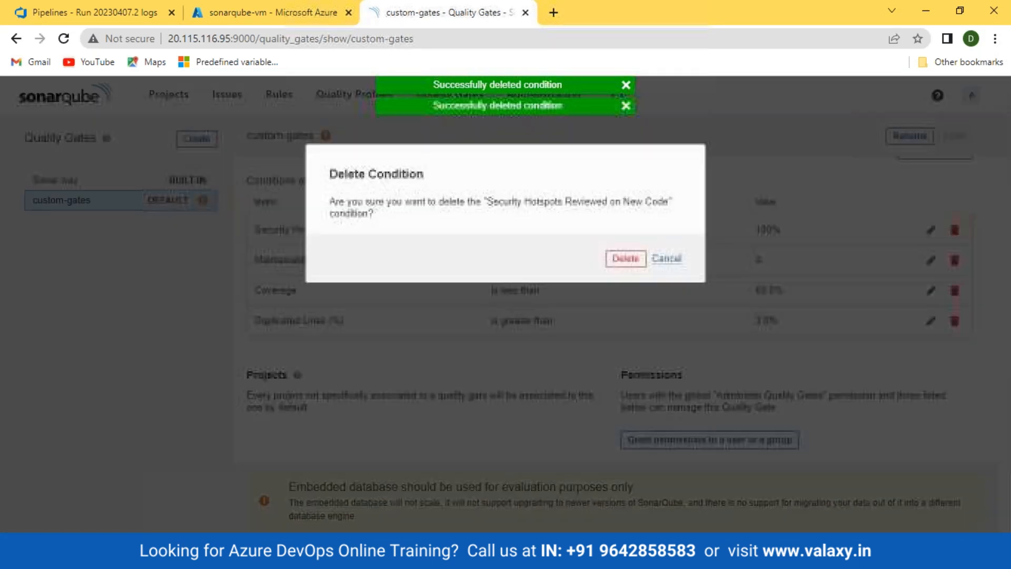
left_click(625, 258)
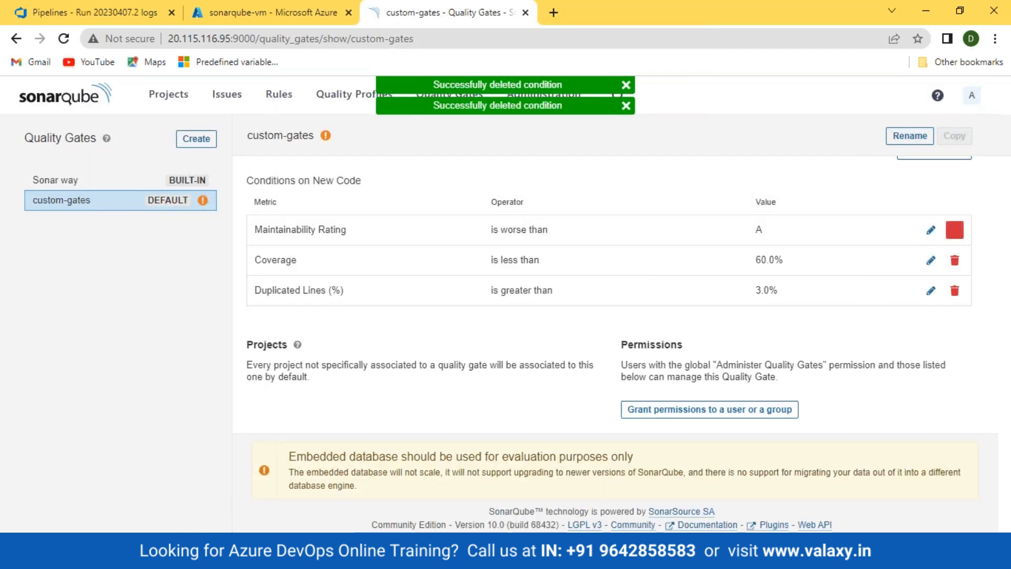
Step: Delete the Maintainability Rating condition from custom-gates and add an overall-code condition that fails when Code Smells is greater than 10
left_click(955, 230)
left_click(668, 237)
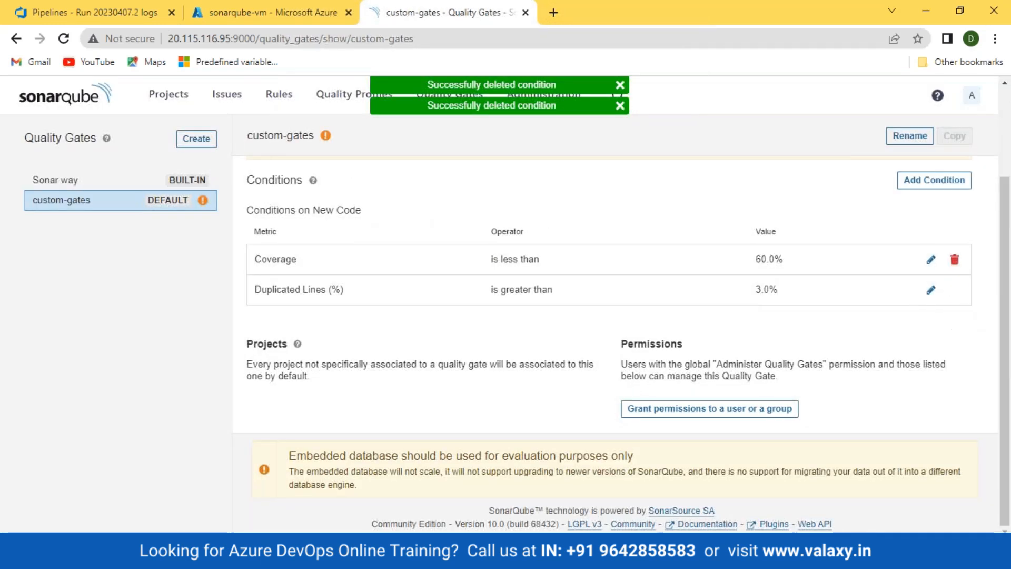
left_click(935, 180)
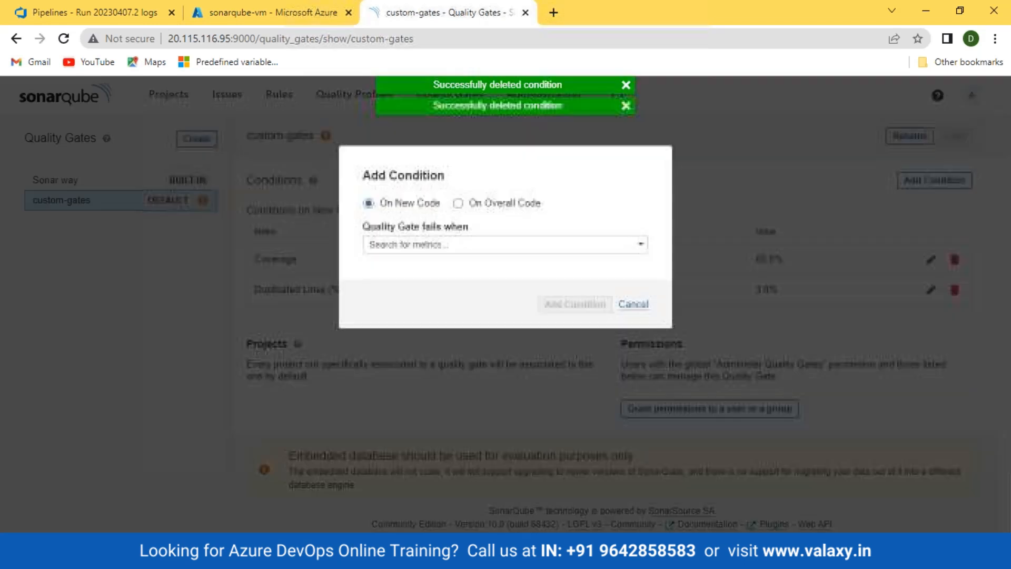
left_click(448, 246)
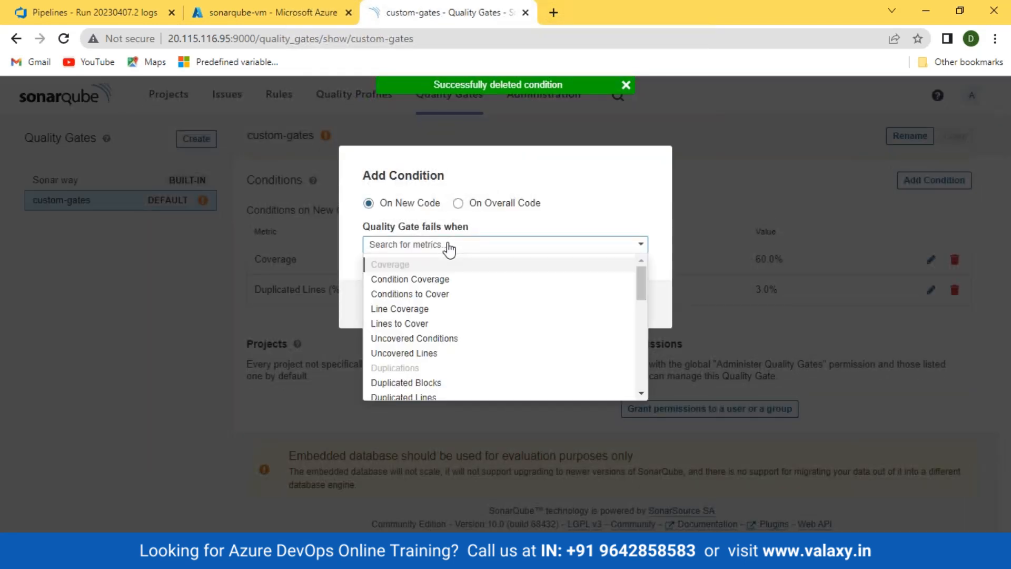
type("code")
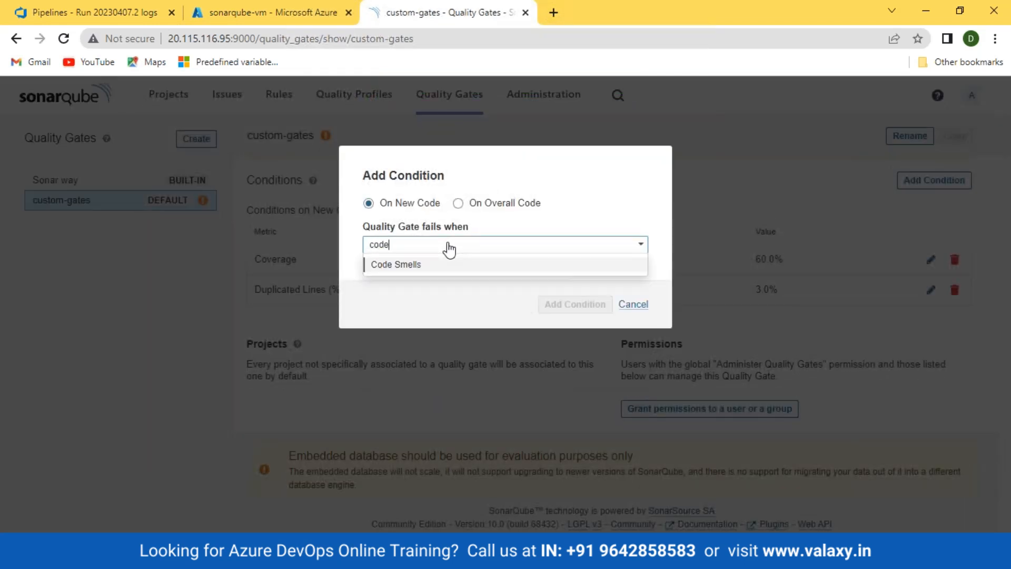
left_click(400, 267)
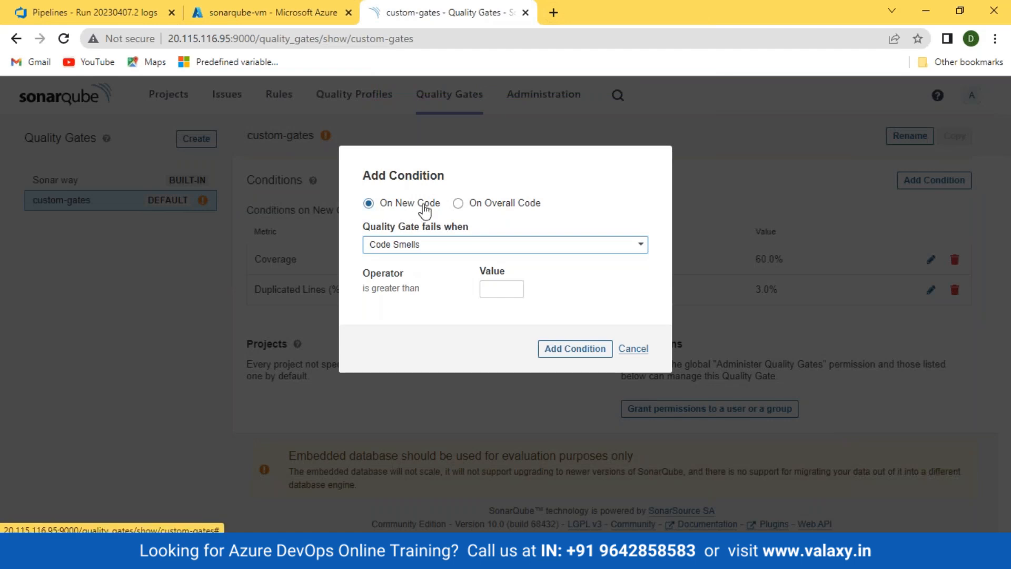
left_click(458, 203)
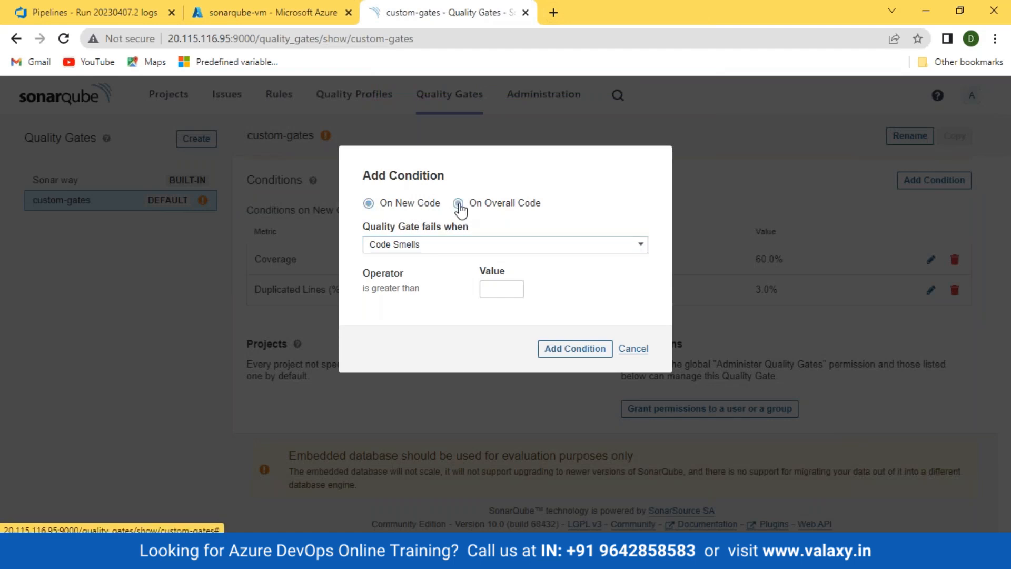
left_click(497, 290)
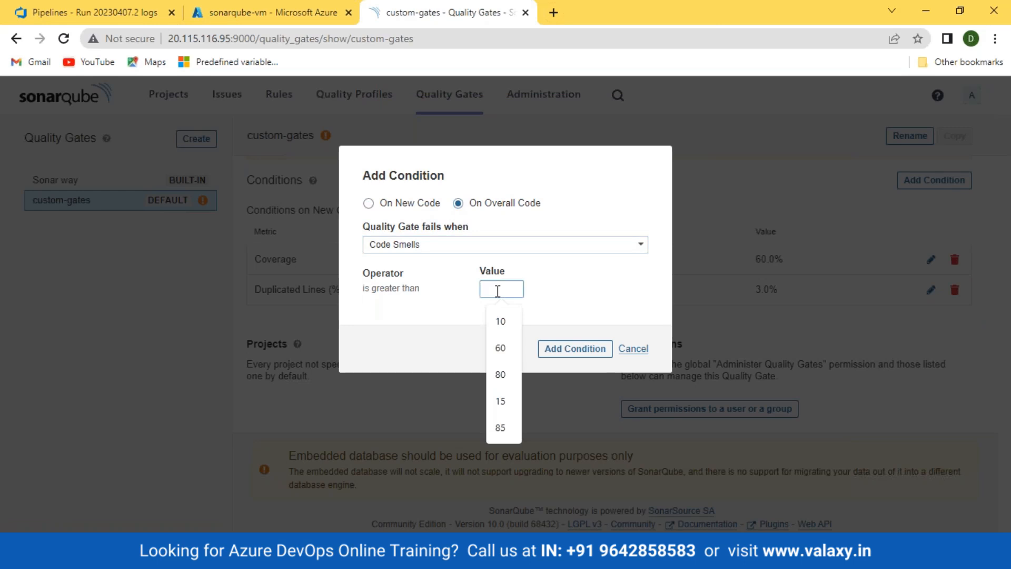
type("10")
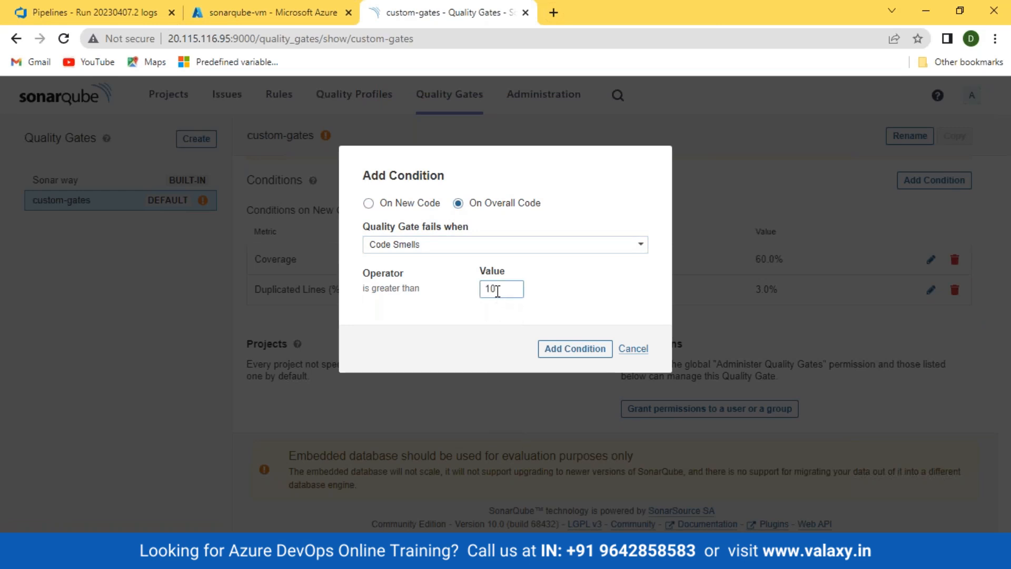
left_click(575, 348)
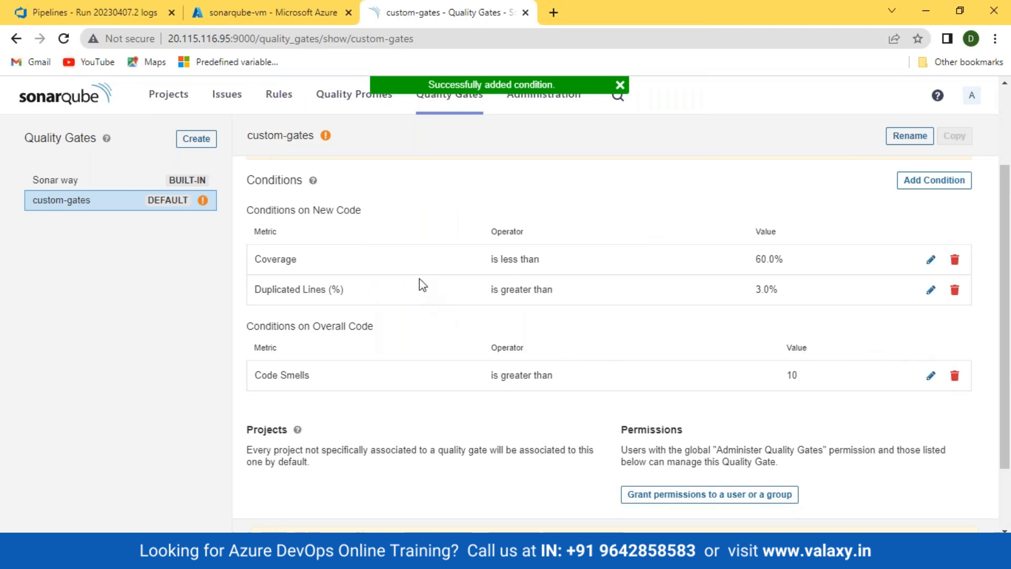
Step: Add a condition on overall code to custom-gates that fails when Coverage is less than 85
left_click(931, 180)
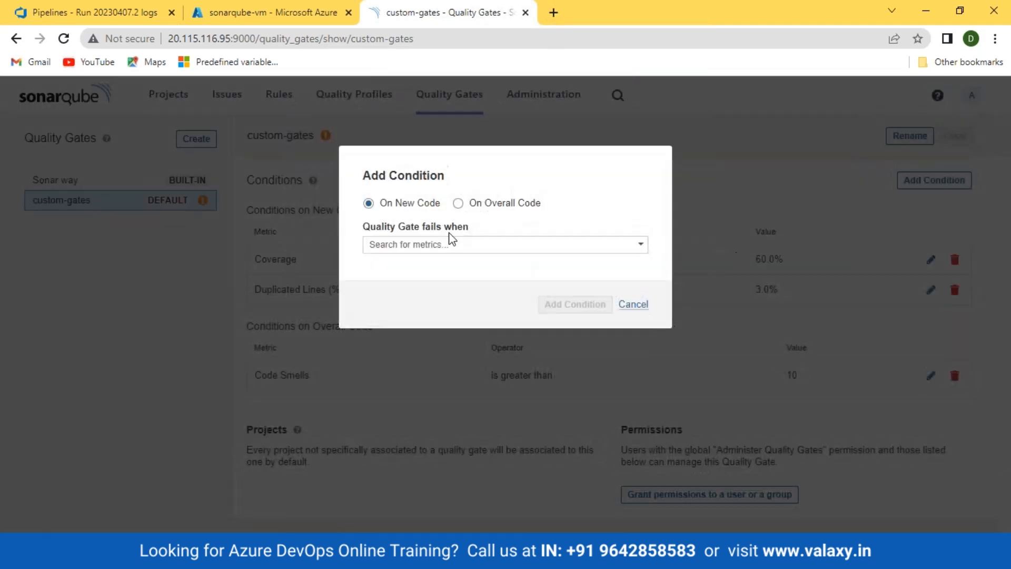
left_click(439, 252)
left_click(457, 203)
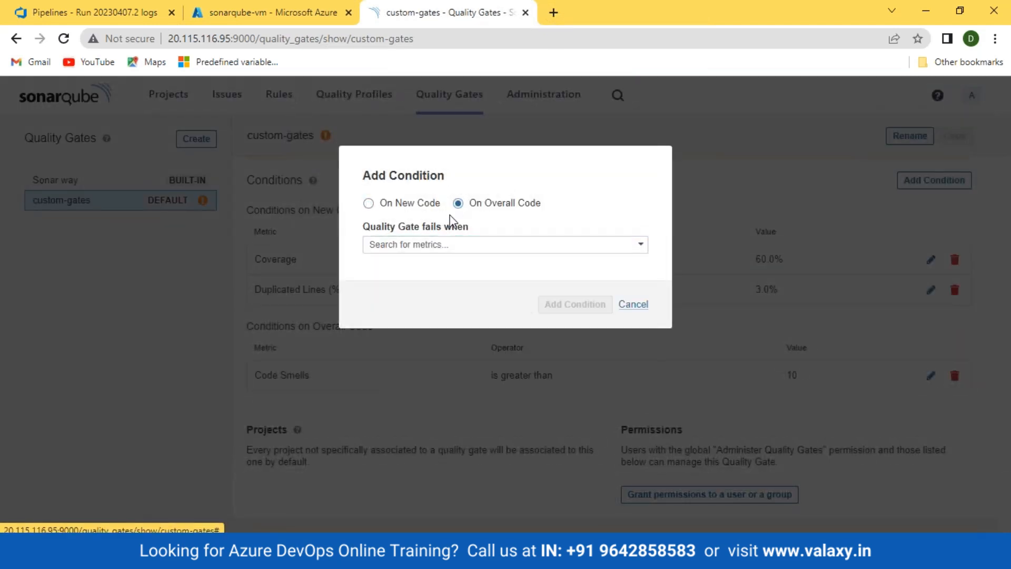
left_click(436, 254)
type("cove")
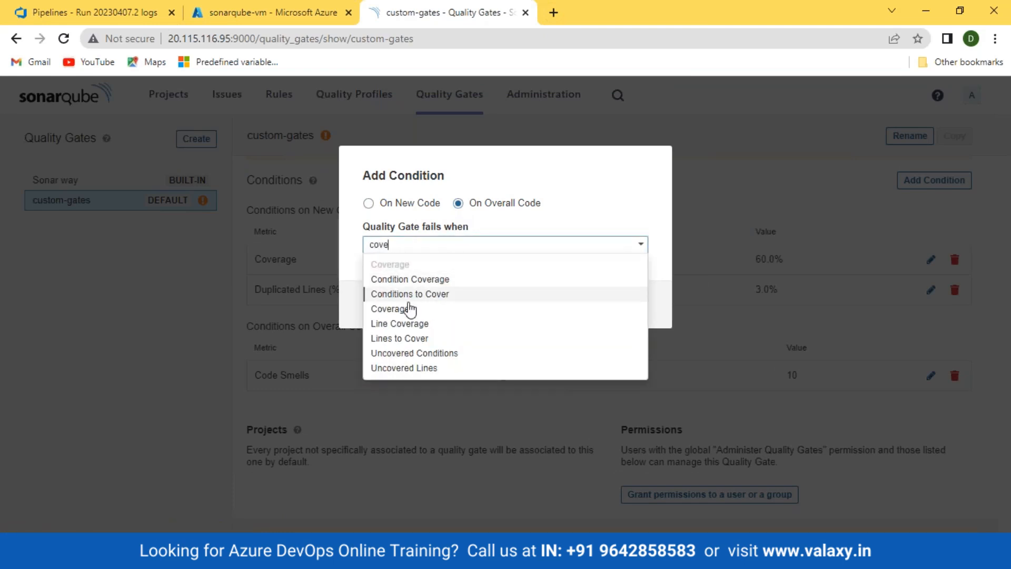
left_click(396, 309)
left_click(507, 293)
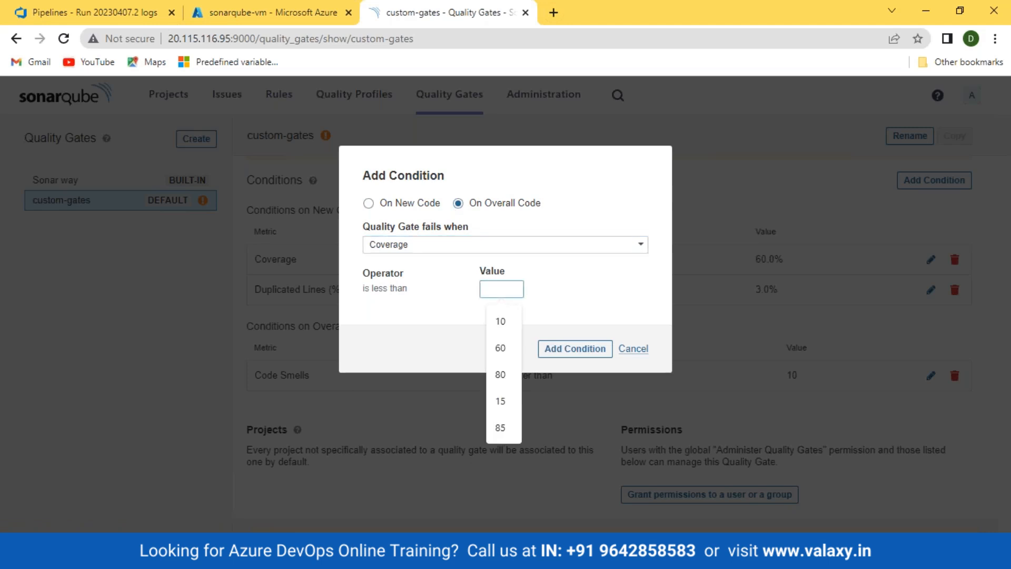
type("85")
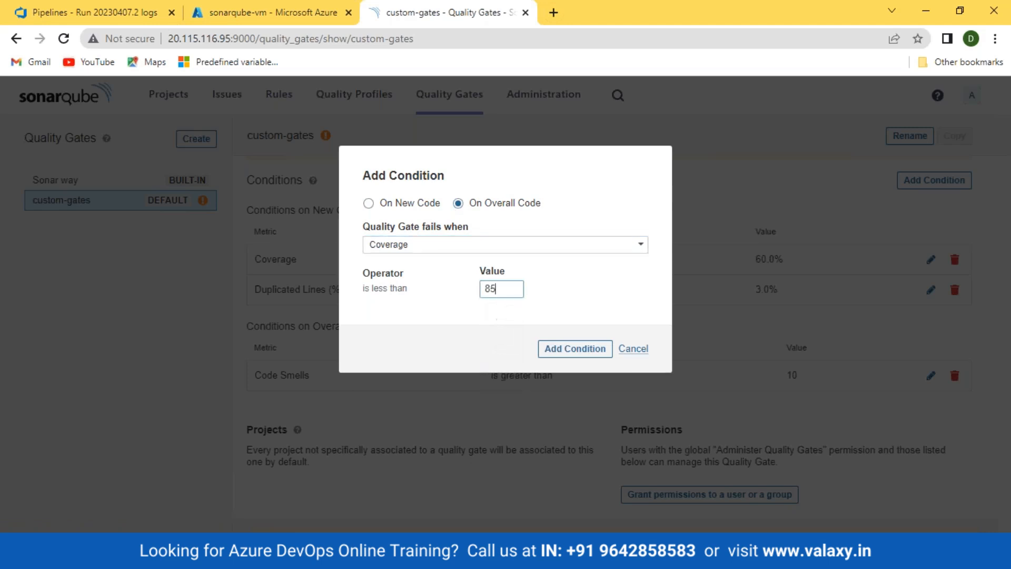
left_click(574, 351)
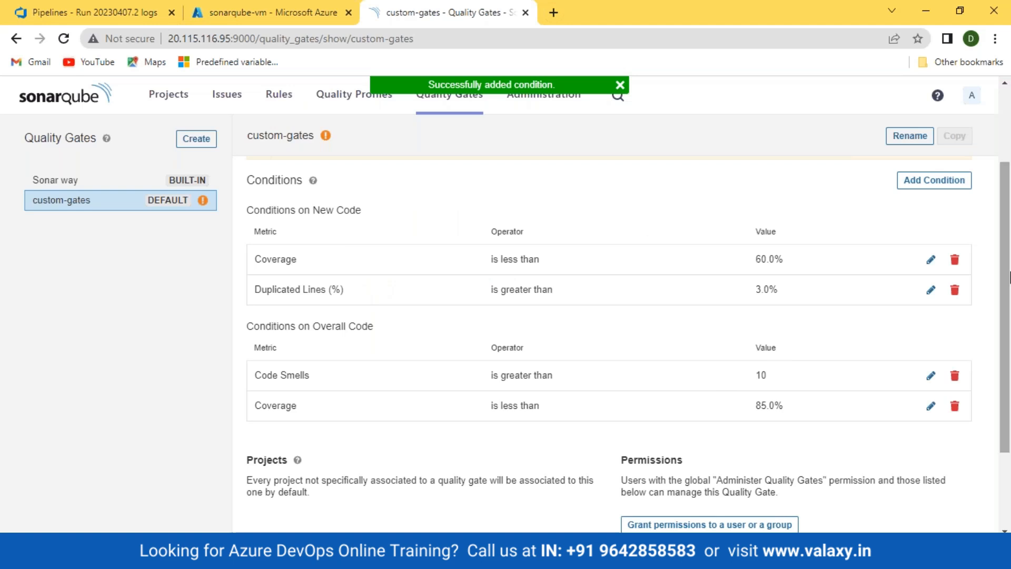
Step: Add a condition on overall code to custom-gates that fails when Major Issues is greater than 3
left_click(932, 180)
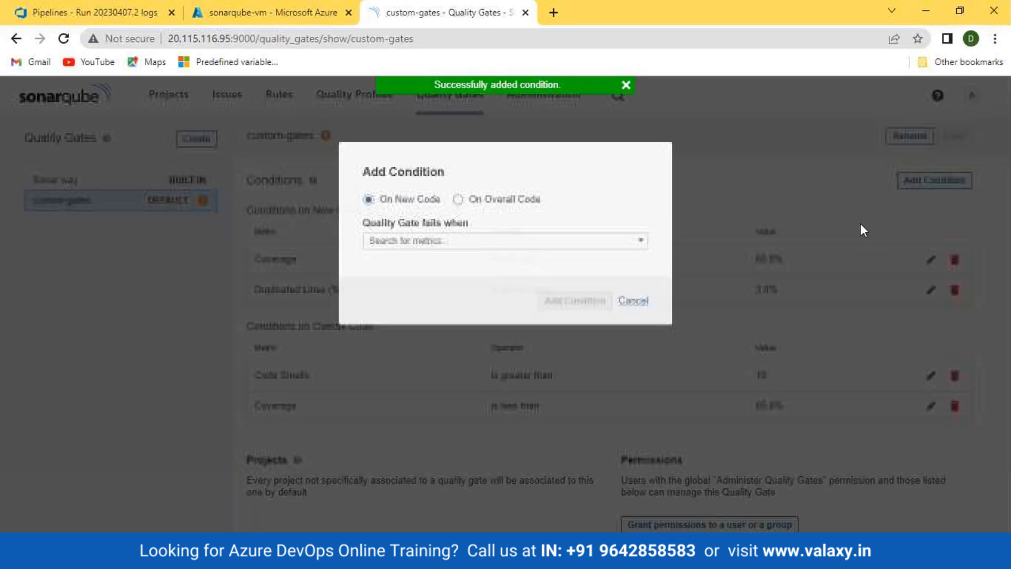
left_click(458, 204)
left_click(460, 252)
scroll(458, 338, "down", 3)
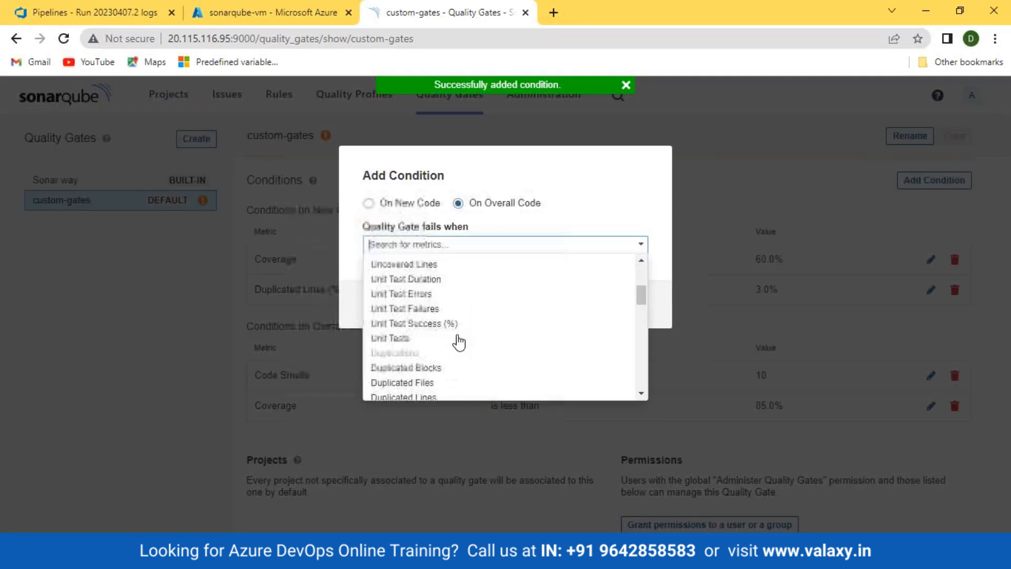
scroll(454, 374, "down", 1)
scroll(425, 318, "down", 4)
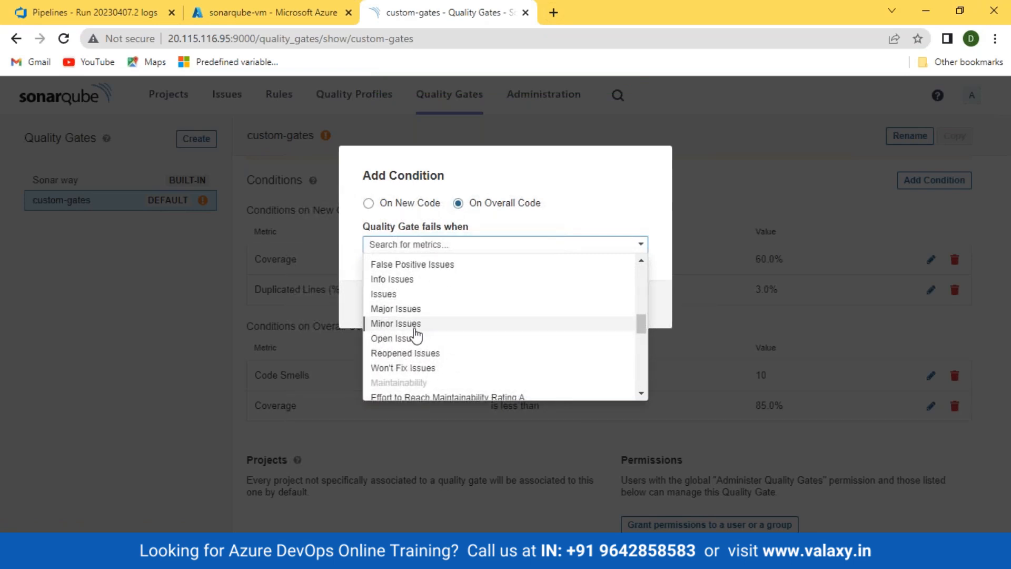
left_click(417, 308)
left_click(510, 292)
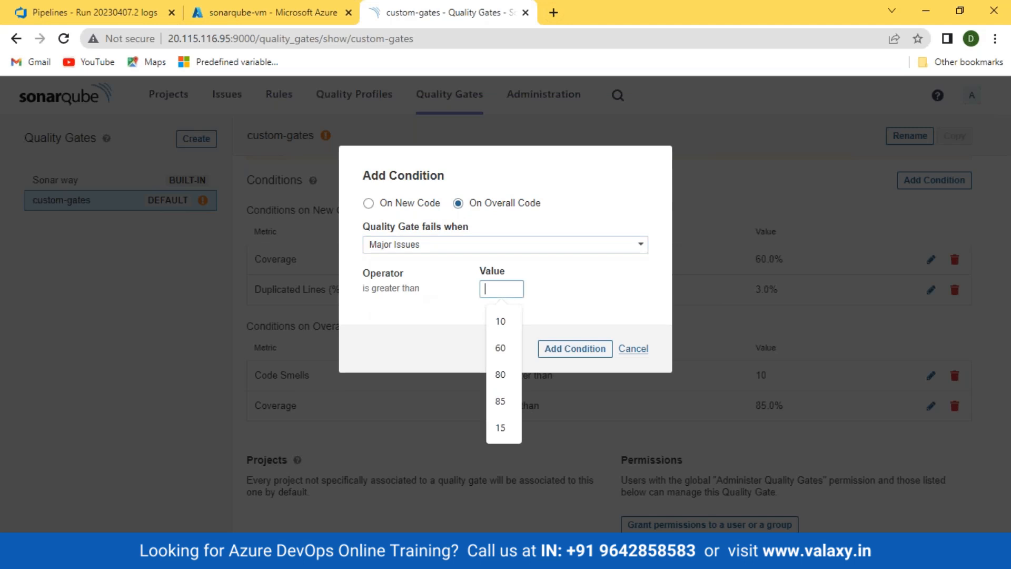
type("5")
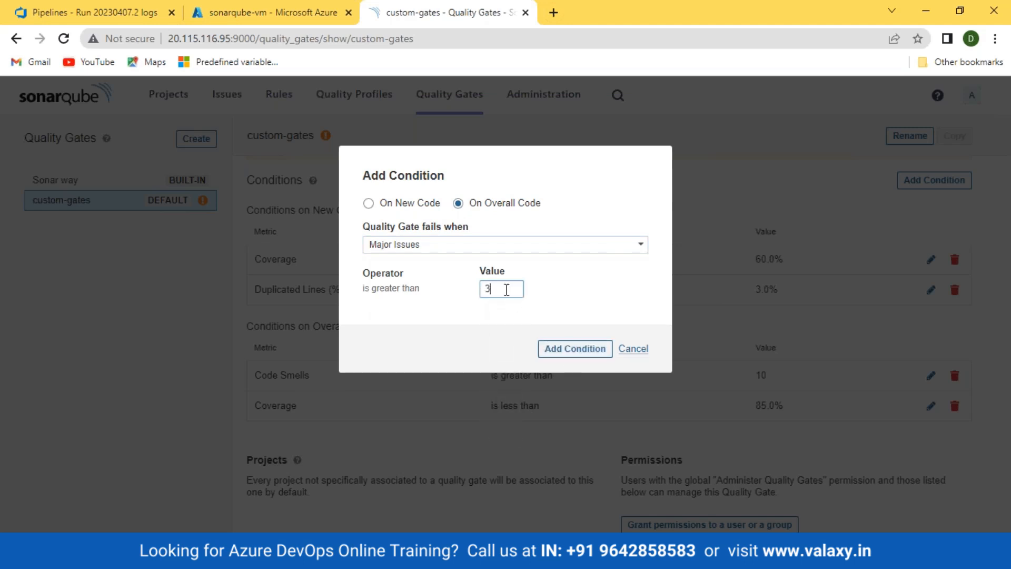
left_click(585, 350)
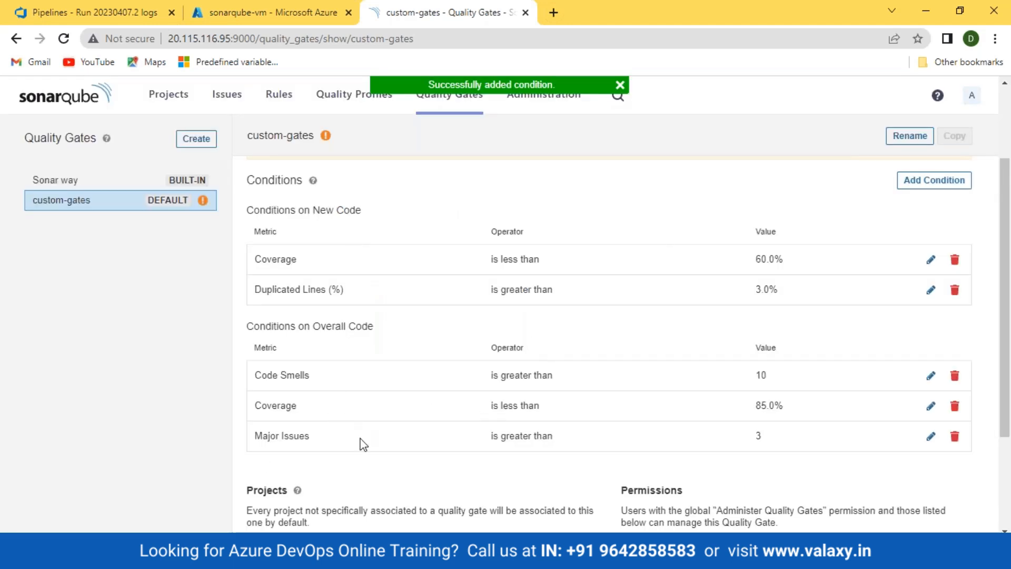
Step: Review the new-code and overall-code conditions defined in the custom-gates quality gate
scroll(361, 445, "down", 2)
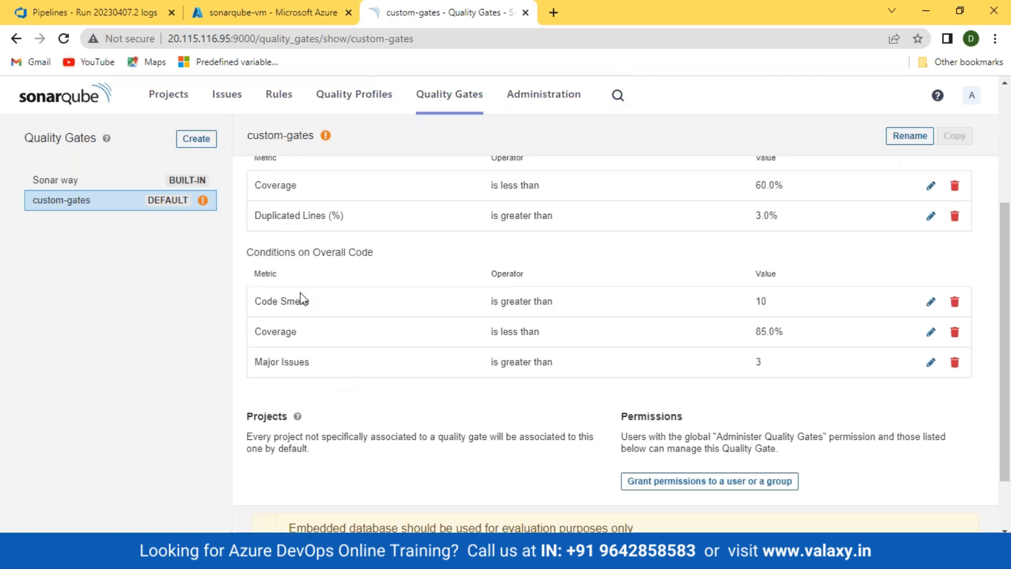
left_click_drag(313, 252, 372, 252)
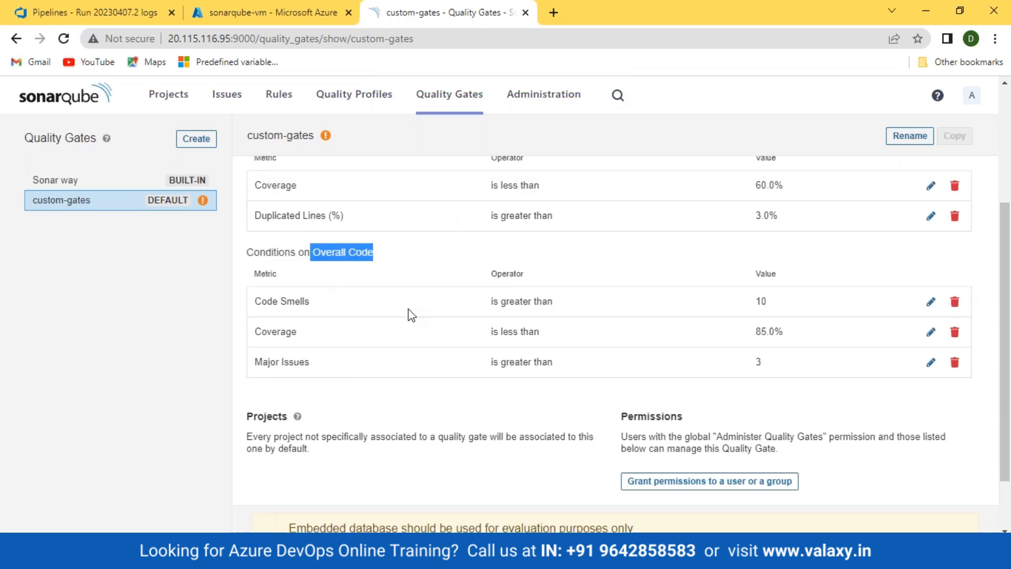
scroll(406, 316, "up", 2)
left_click_drag(259, 209, 362, 210)
left_click(264, 231)
left_click_drag(248, 210, 361, 210)
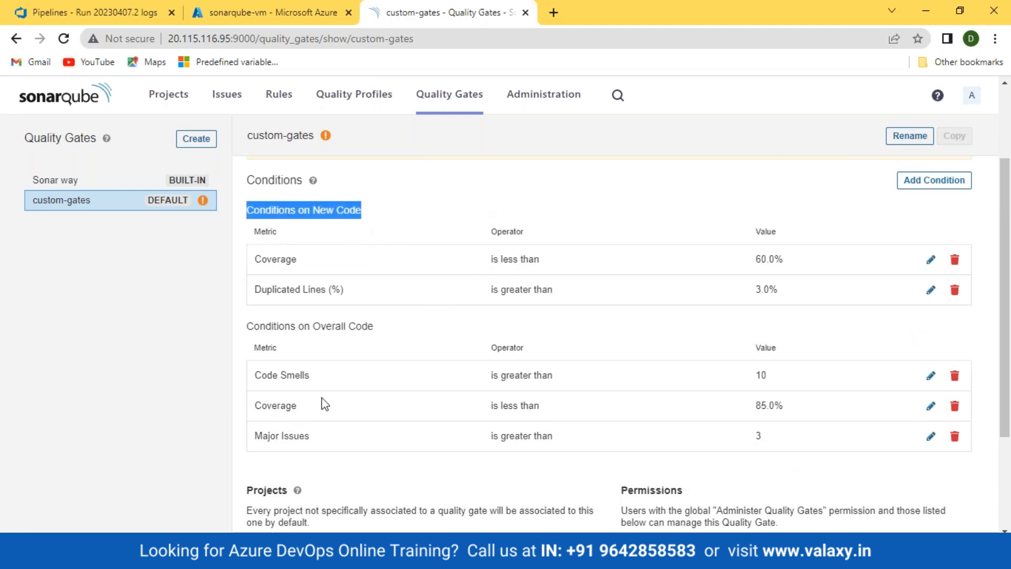
left_click_drag(249, 331, 452, 336)
left_click(501, 336)
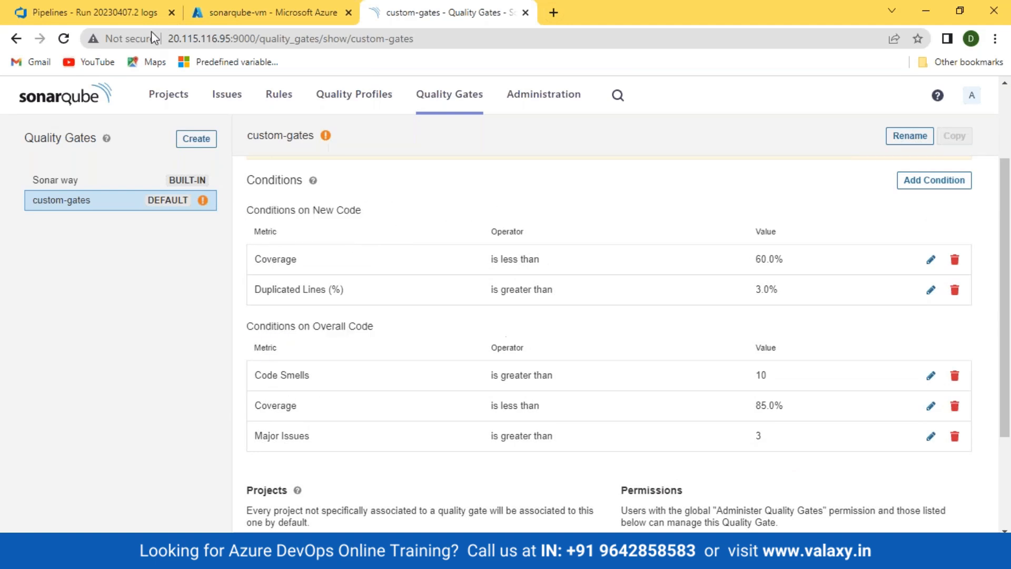
Step: Open the SonarQube project list, and in Azure DevOps start a new run of the Java-Springboot_build pipeline
left_click(165, 95)
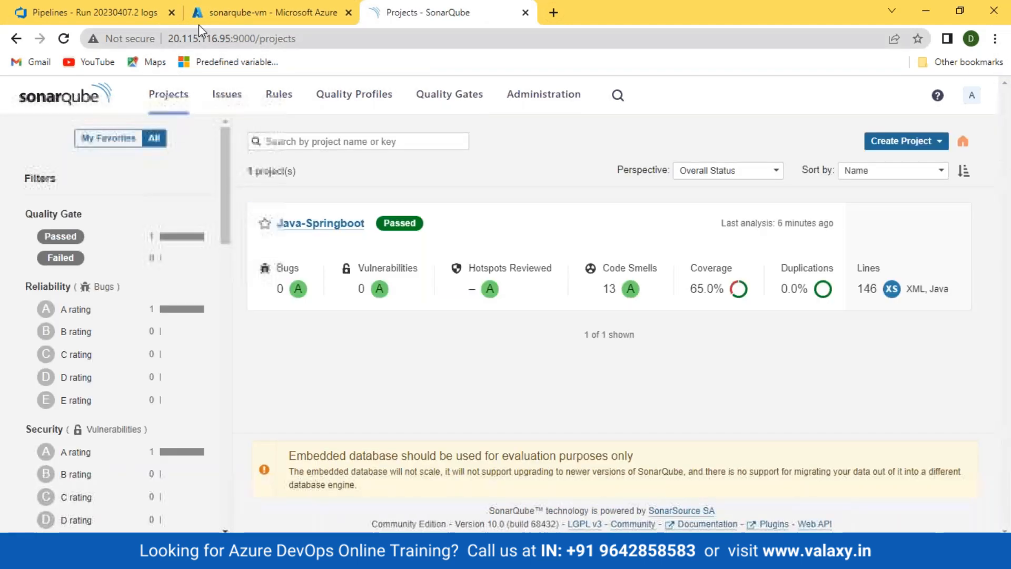
left_click(241, 17)
left_click(143, 15)
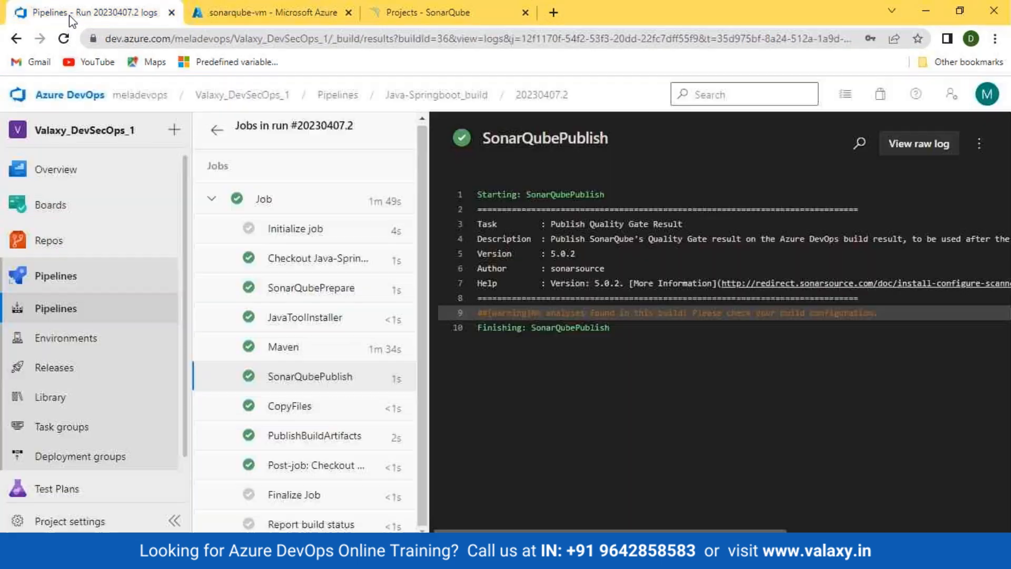
left_click(56, 308)
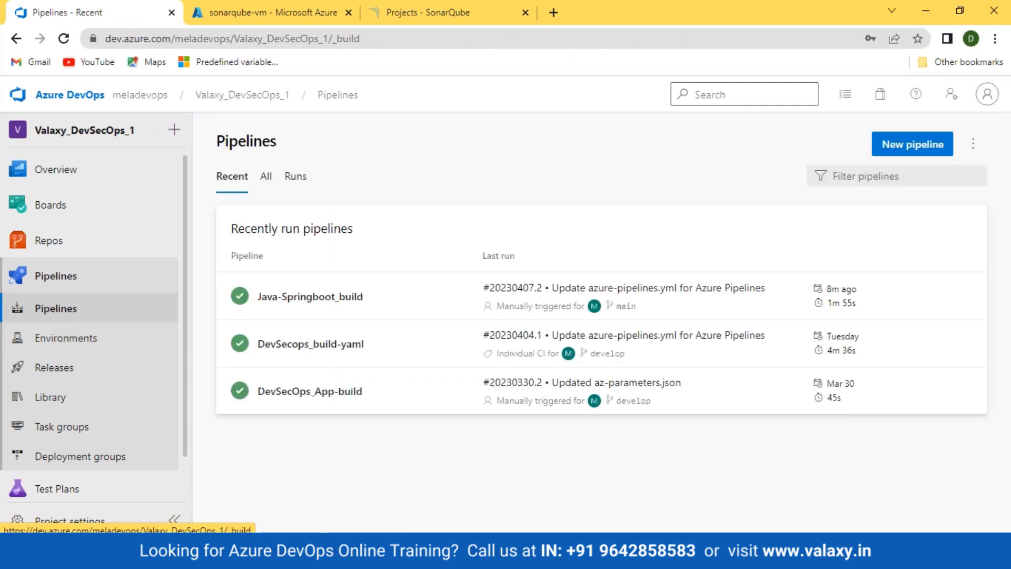
left_click(292, 298)
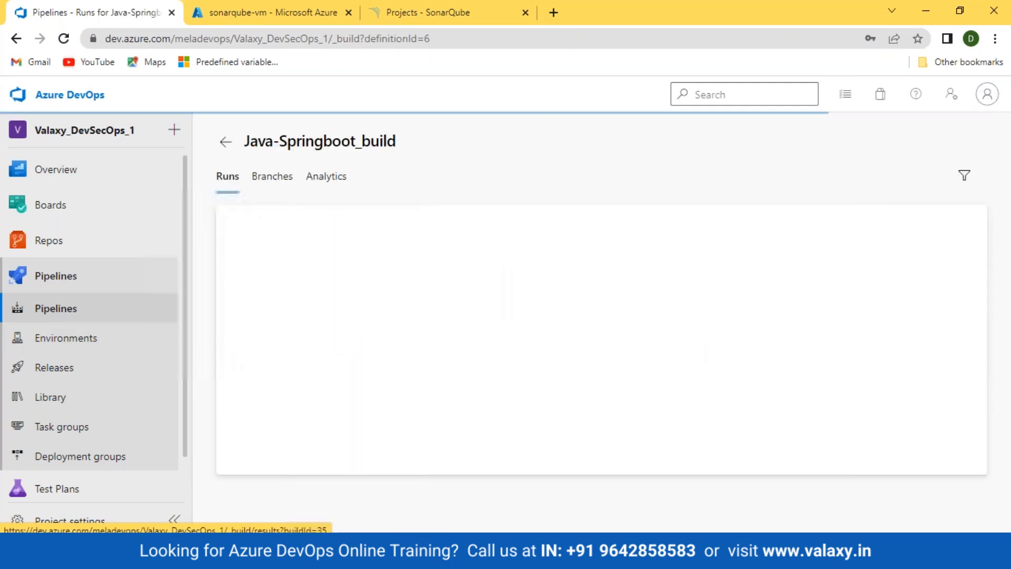
left_click(942, 141)
left_click(966, 503)
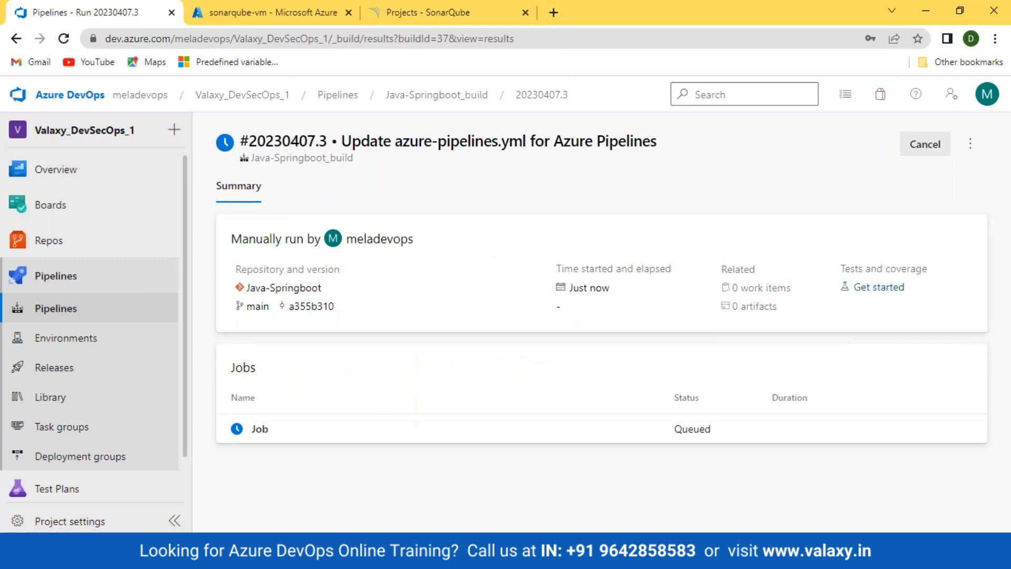
Step: Check the job's progress in run #20230407.3 of Java-Springboot_build, reopening its log from the pipeline's run list
left_click(268, 428)
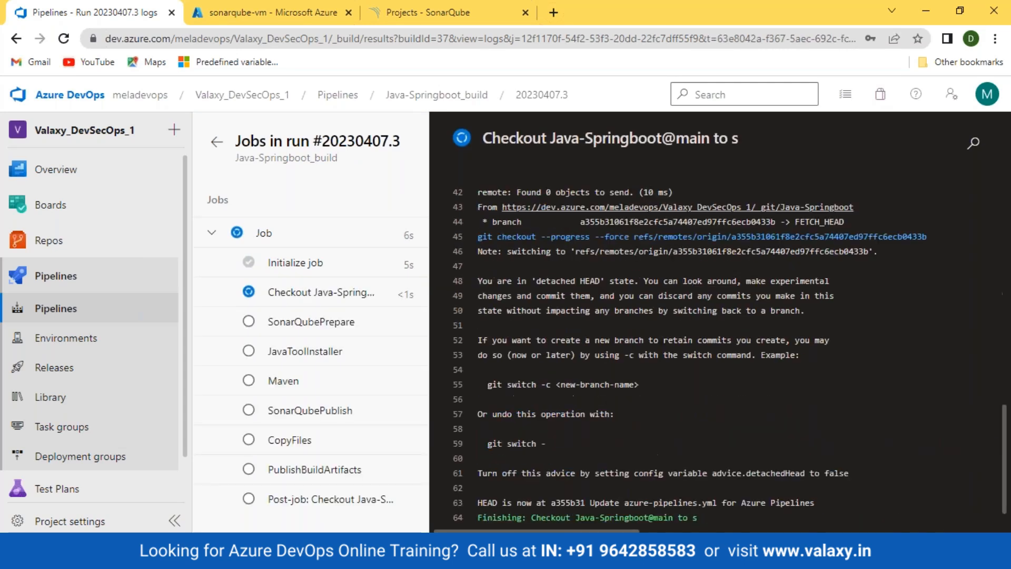
left_click(45, 309)
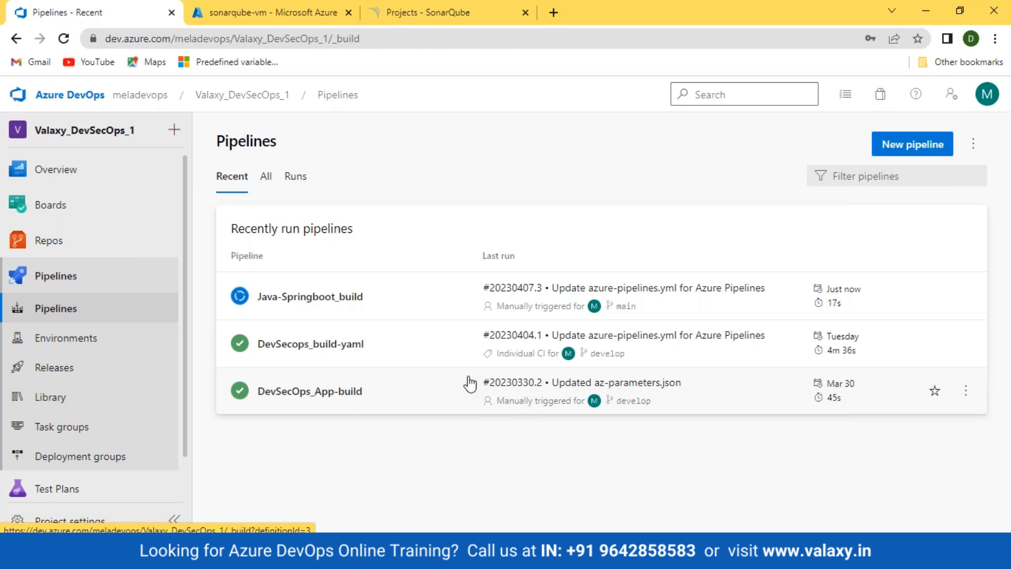
left_click(301, 296)
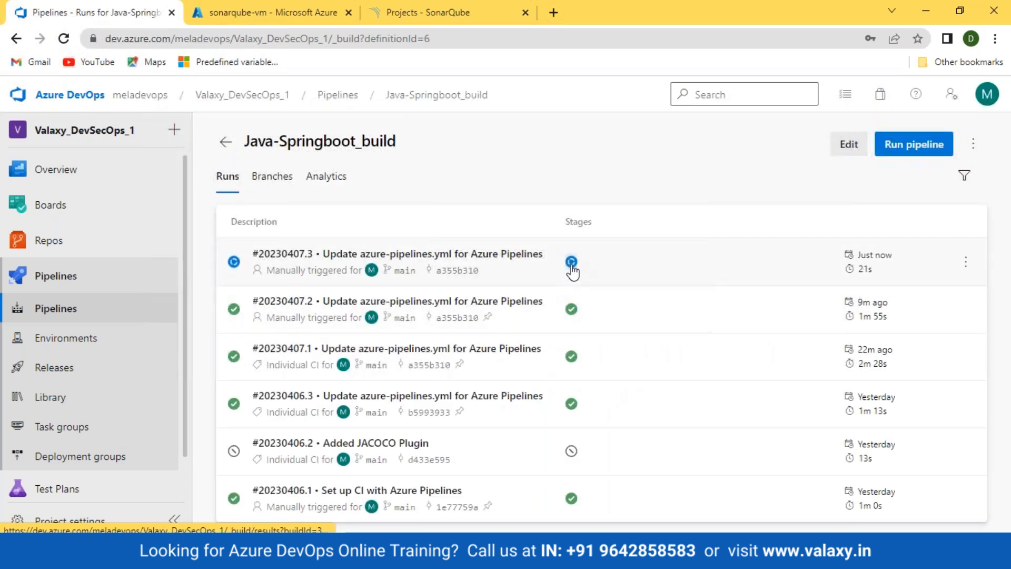
left_click(572, 262)
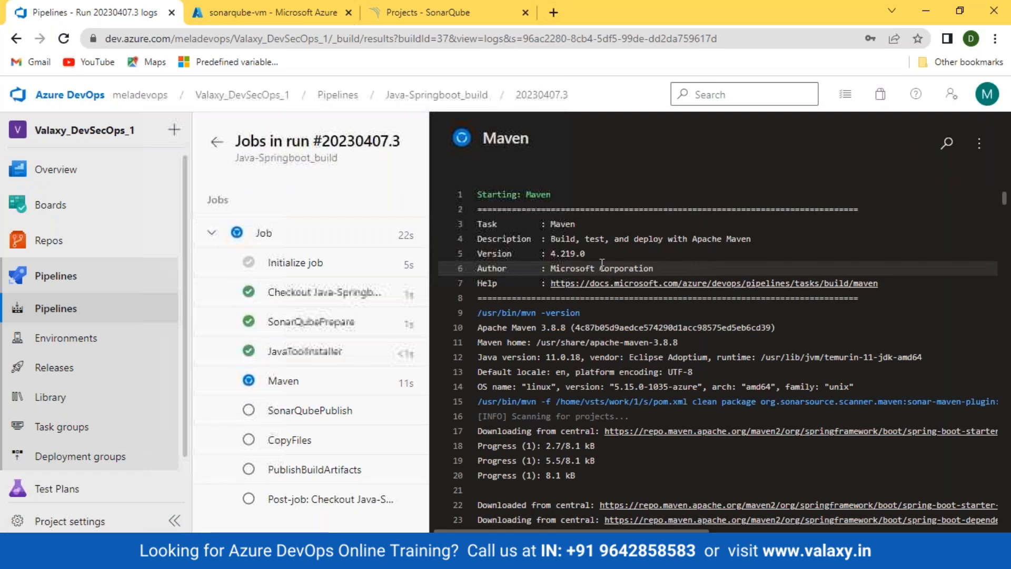
Step: Check the Java-Springboot project's quality gate status in SonarQube and return to the Azure DevOps run log
left_click(213, 16)
left_click(385, 21)
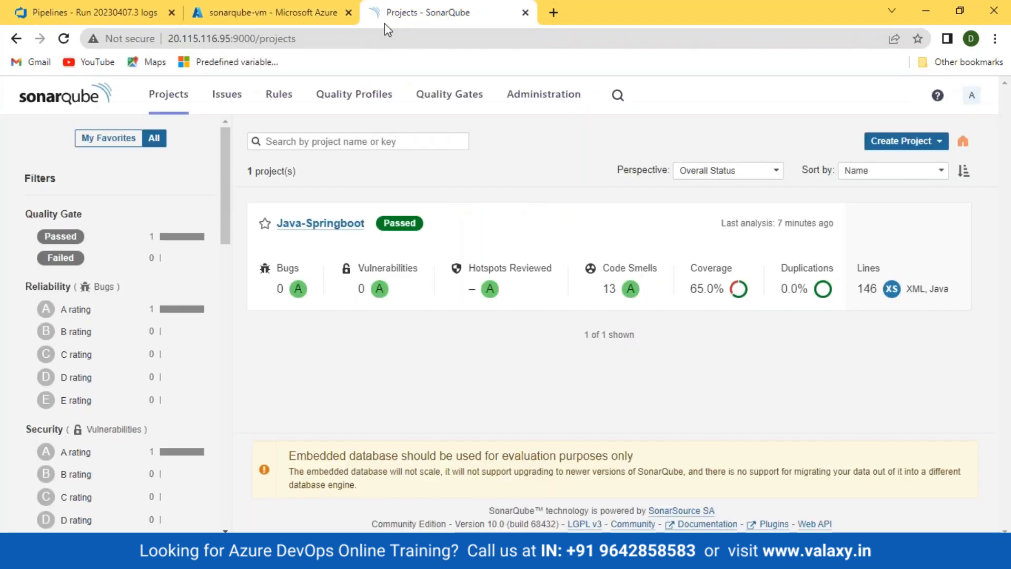
left_click(63, 15)
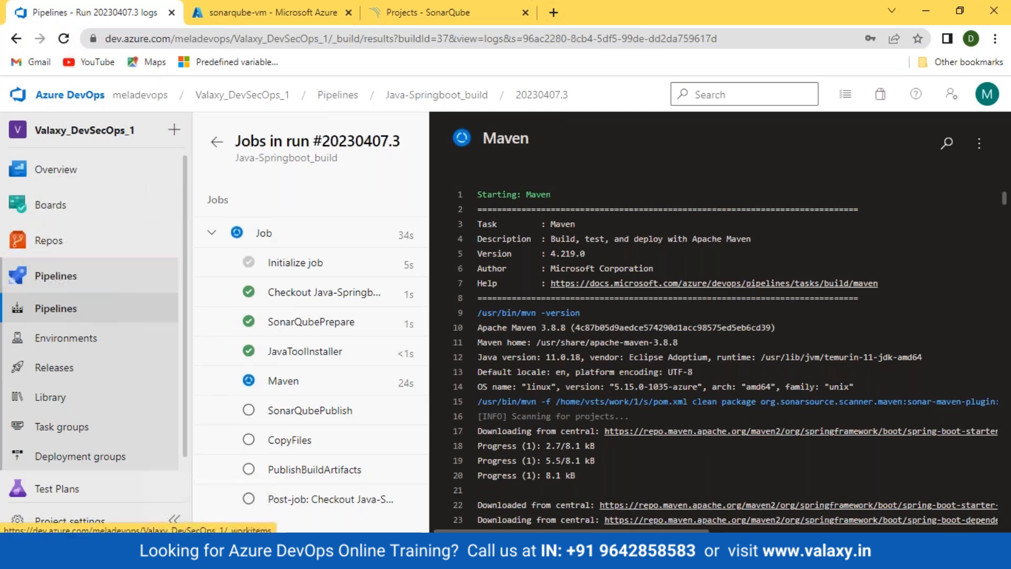
Step: Check the Java-Springboot analysis status in SonarQube, and in Azure DevOps reopen run #20230407.3 from the Java-Springboot_build run list
left_click(382, 18)
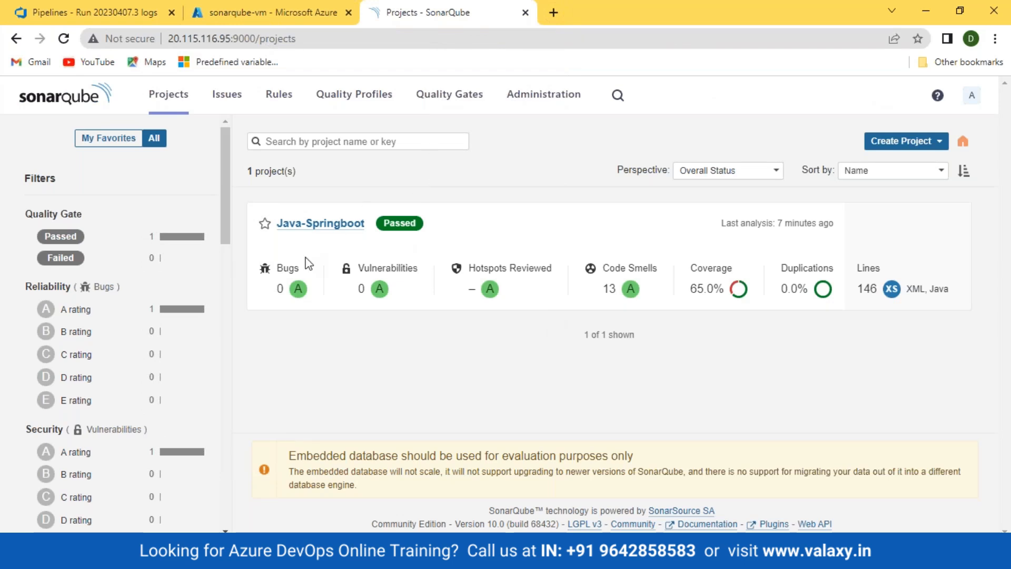
left_click(71, 14)
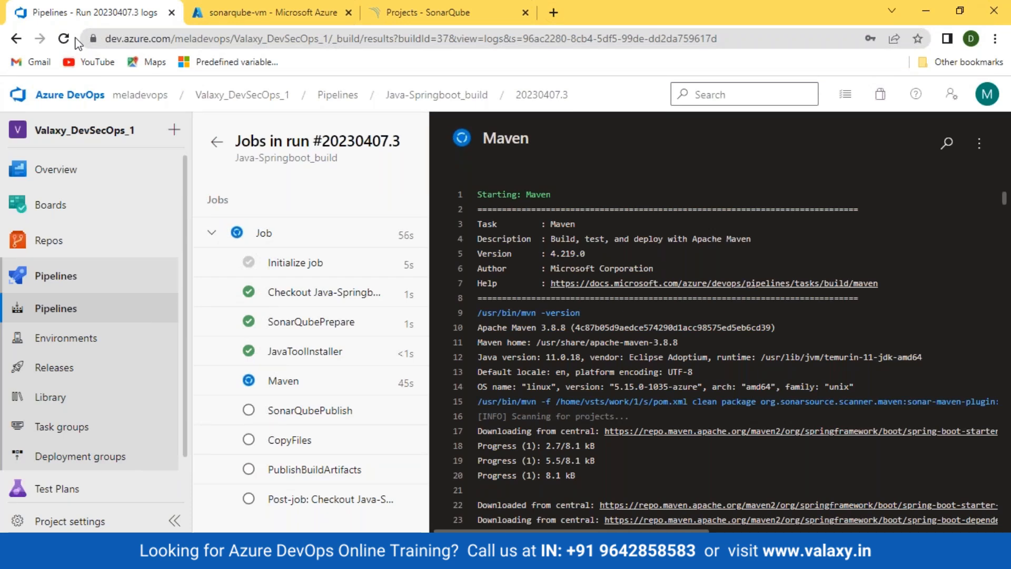
left_click(55, 308)
left_click(290, 301)
left_click(571, 262)
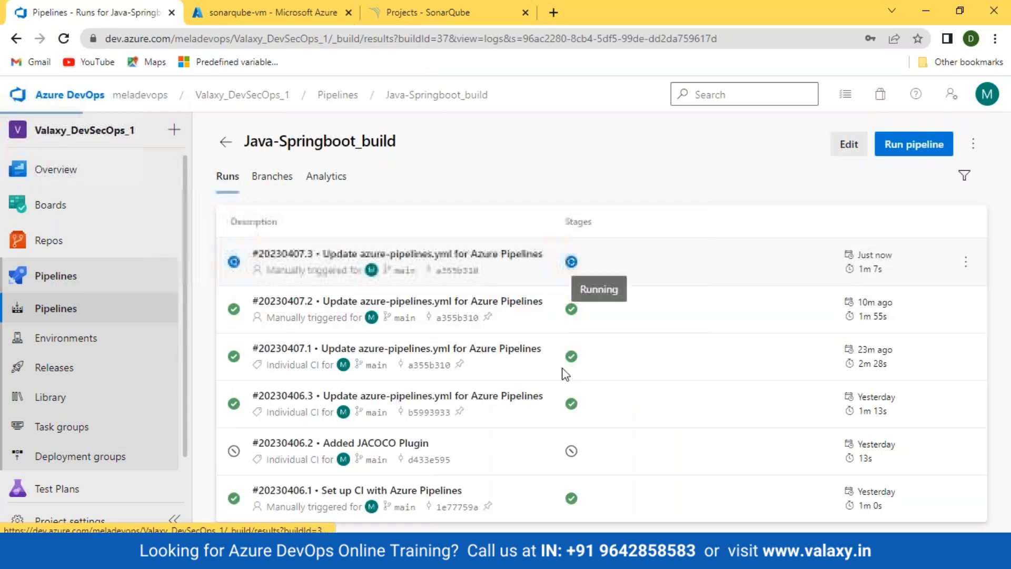
Step: Close the sonarqube-vm page of the Azure portal and return to the Azure DevOps run log
left_click(266, 14)
left_click(348, 13)
left_click(106, 15)
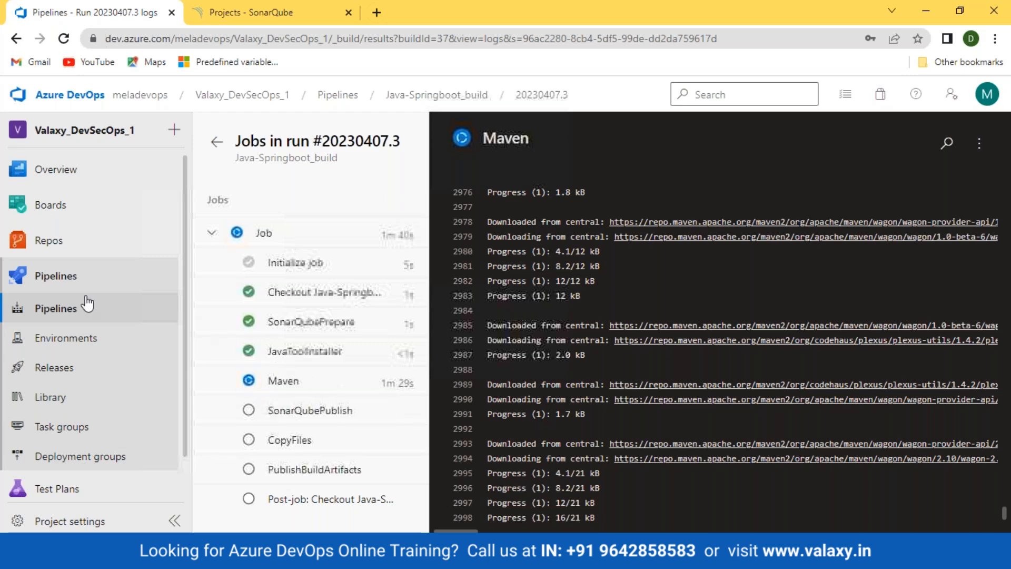
Step: Reload the Java-Springboot_build run list, check the task progress of the job in run #20230407.3, and return to the pipeline list
left_click(65, 311)
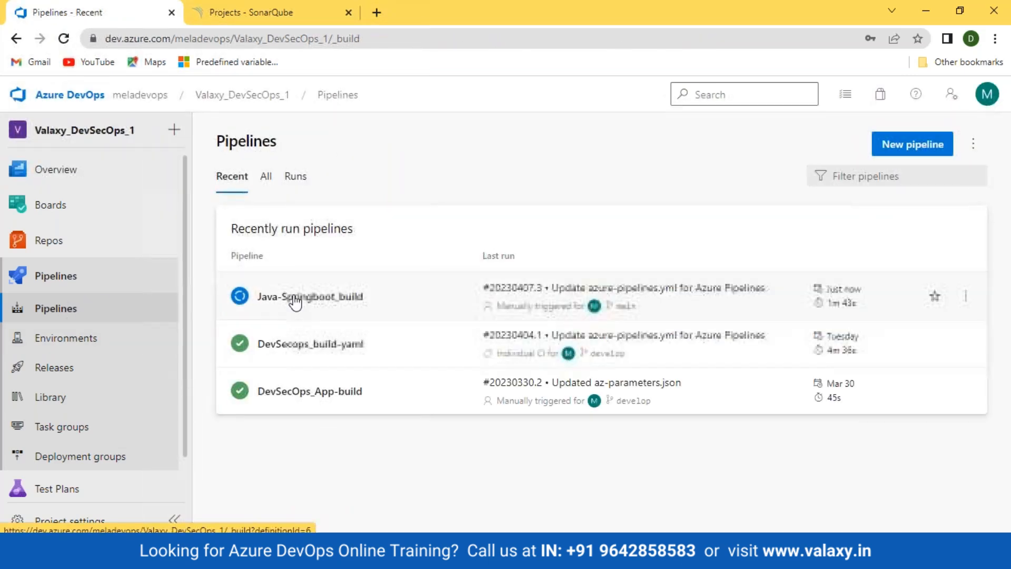
left_click(298, 296)
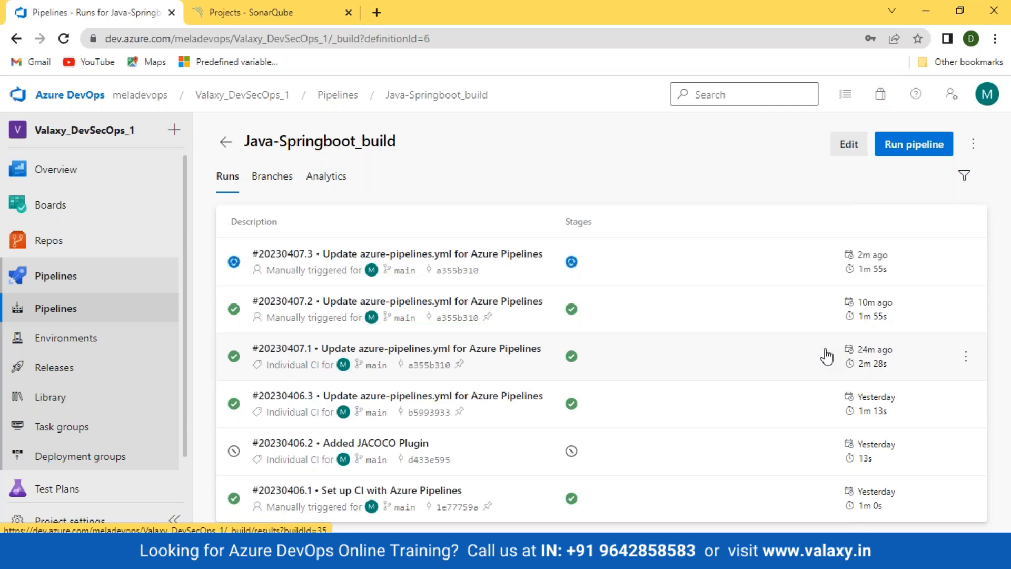
left_click(63, 39)
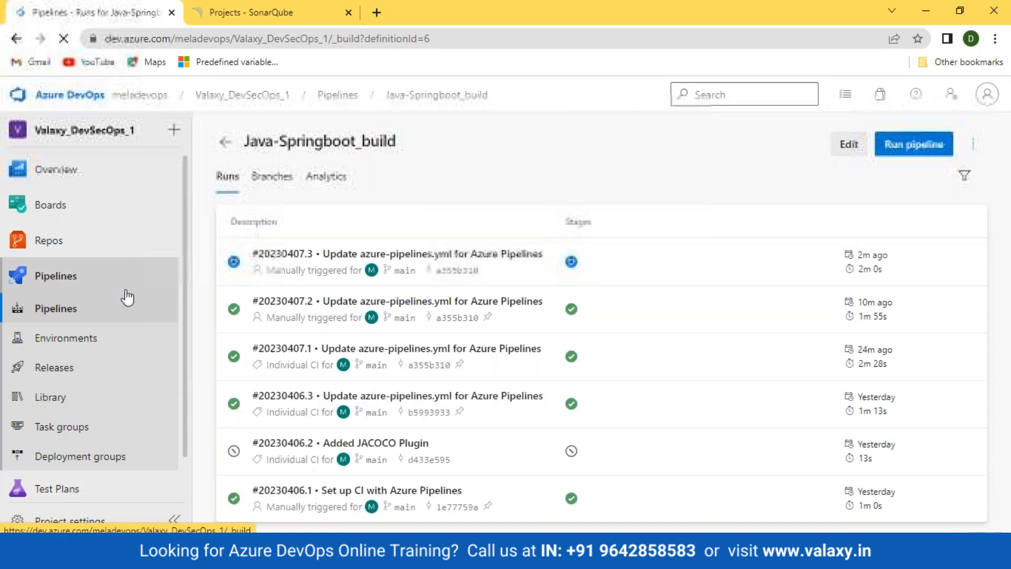
left_click(638, 266)
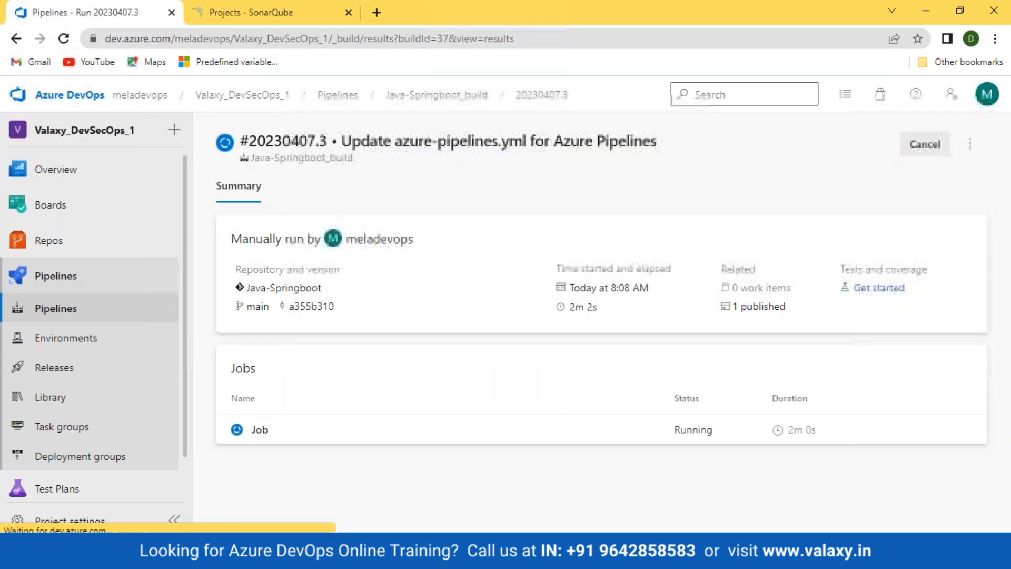
left_click(258, 430)
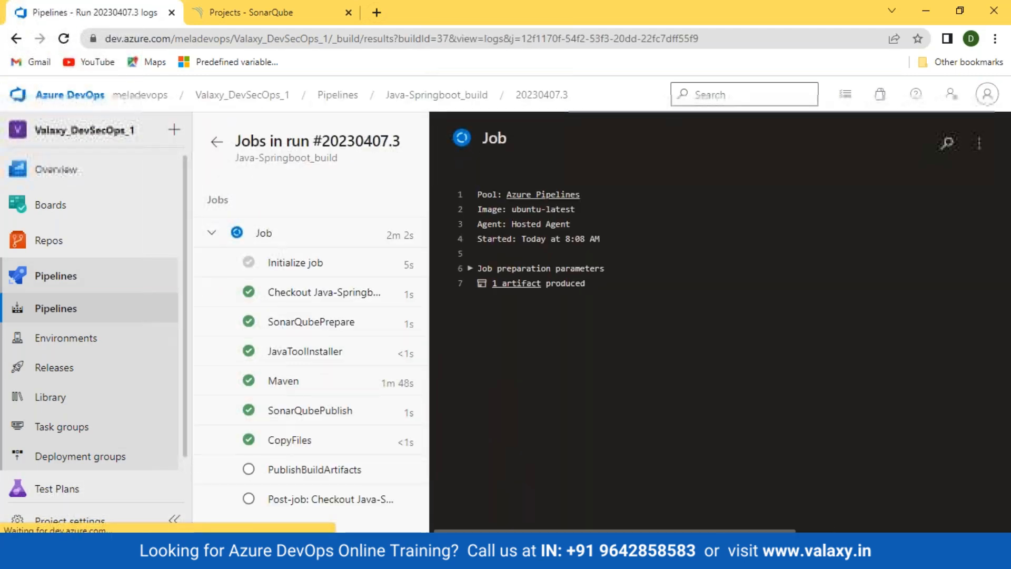
left_click(53, 308)
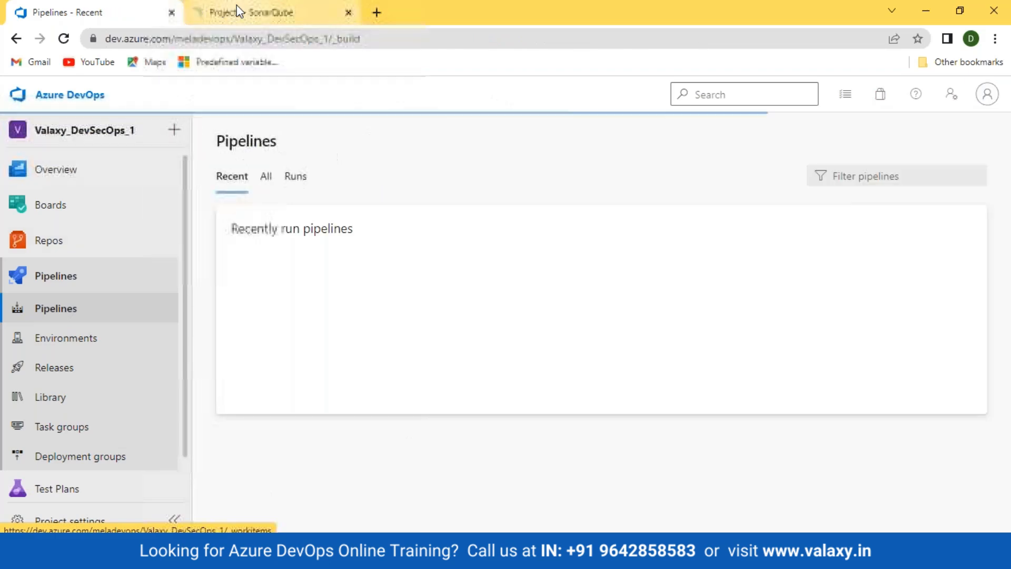
Step: Reload the SonarQube project list and open Java-Springboot to examine its quality gate status and conditions
left_click(235, 10)
left_click(64, 38)
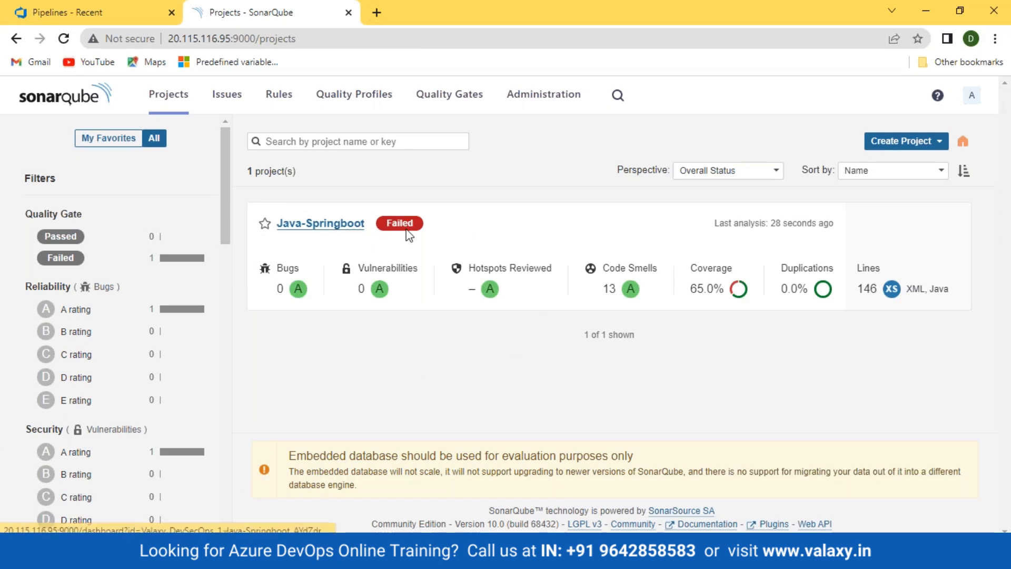
left_click(324, 227)
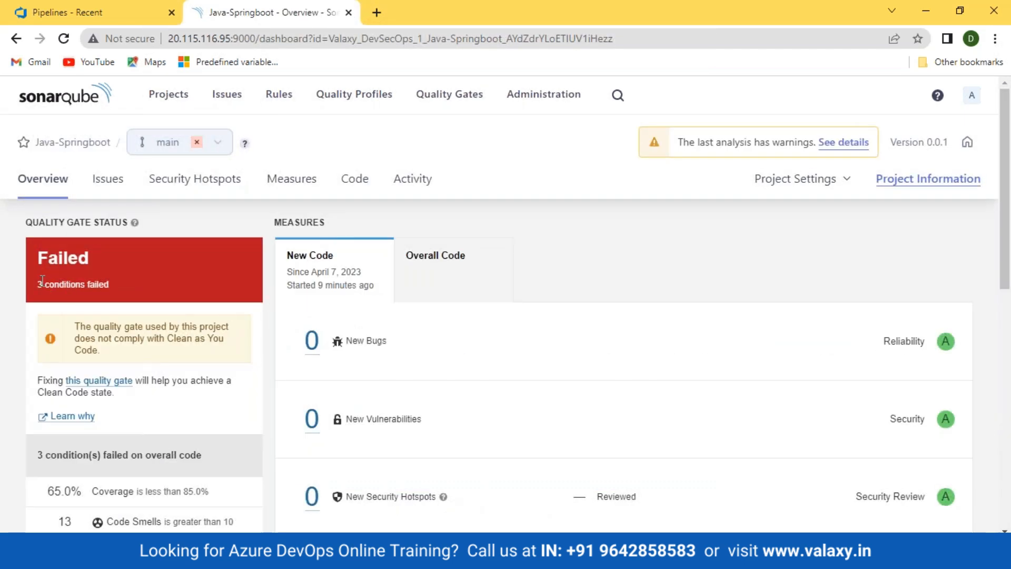
left_click_drag(38, 280, 121, 284)
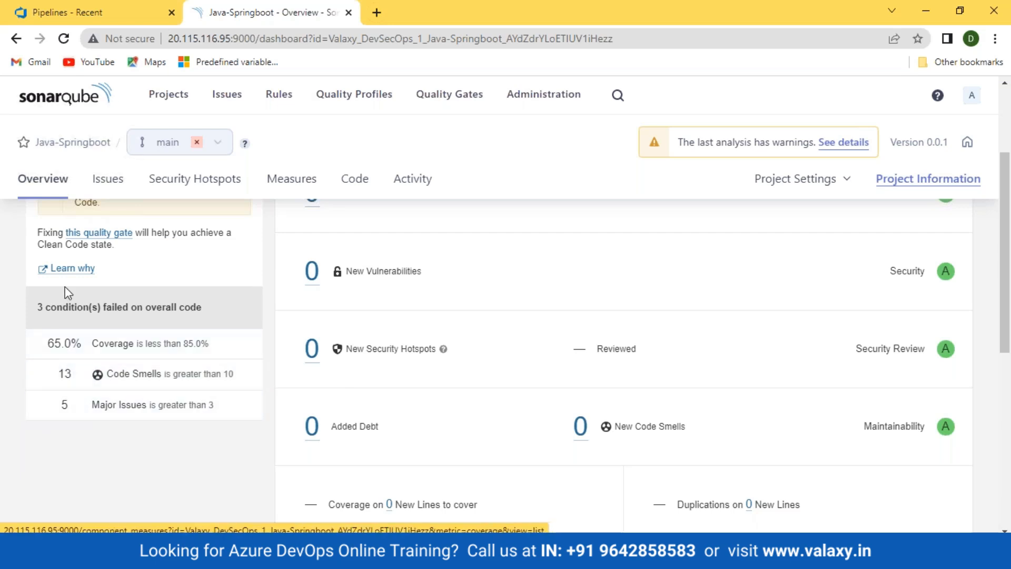
scroll(100, 408, "up", 3)
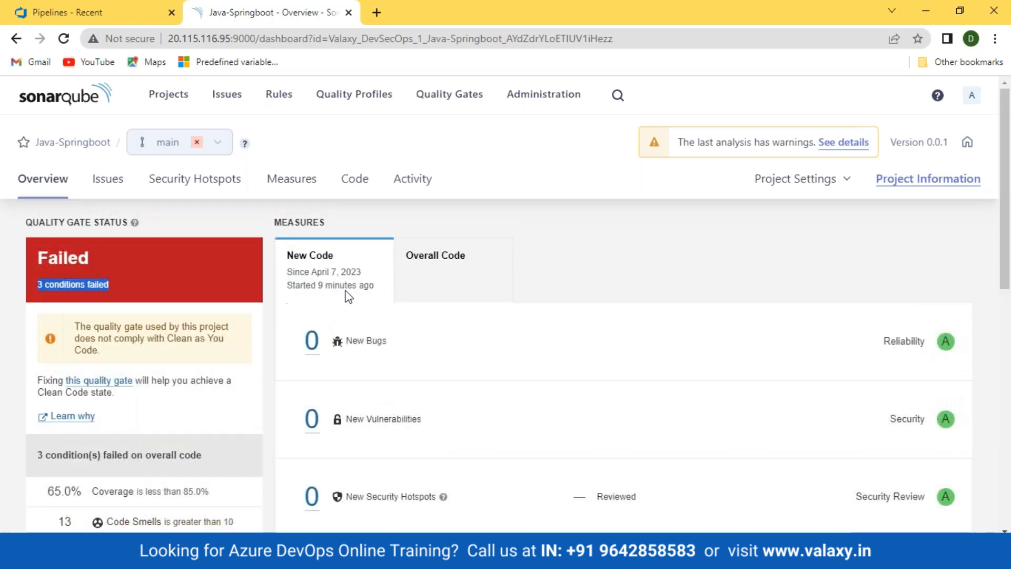
Step: Review the Java-Springboot project's overall code measures and its issues activity graph
left_click(436, 294)
scroll(467, 309, "down", 1)
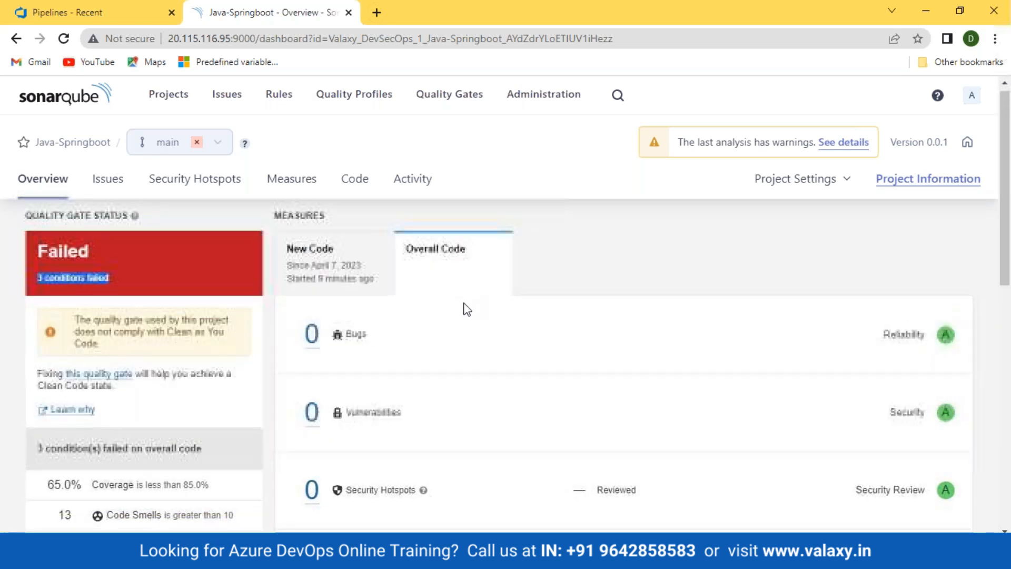
scroll(458, 485, "down", 5)
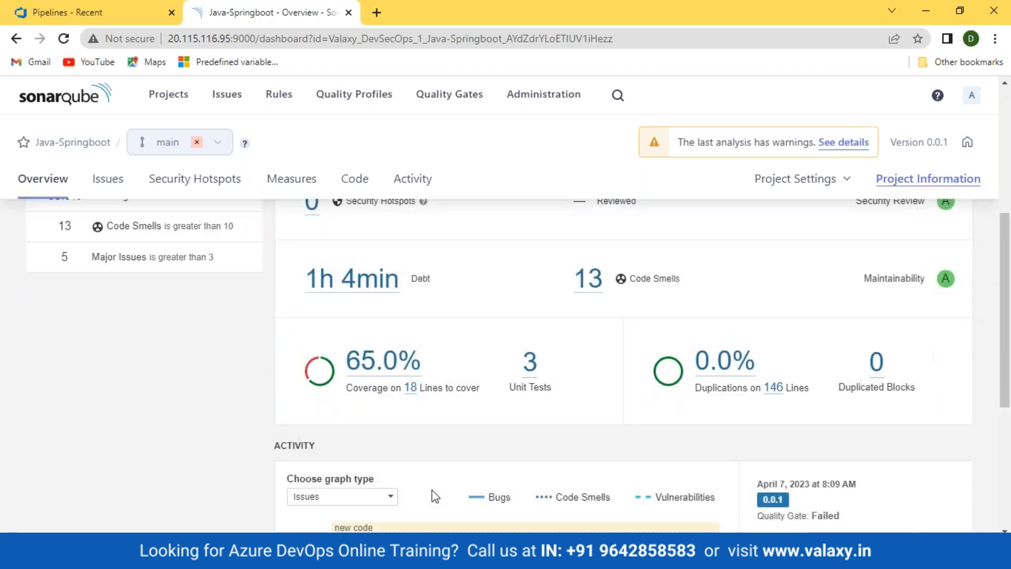
scroll(432, 495, "down", 3)
scroll(428, 487, "down", 3)
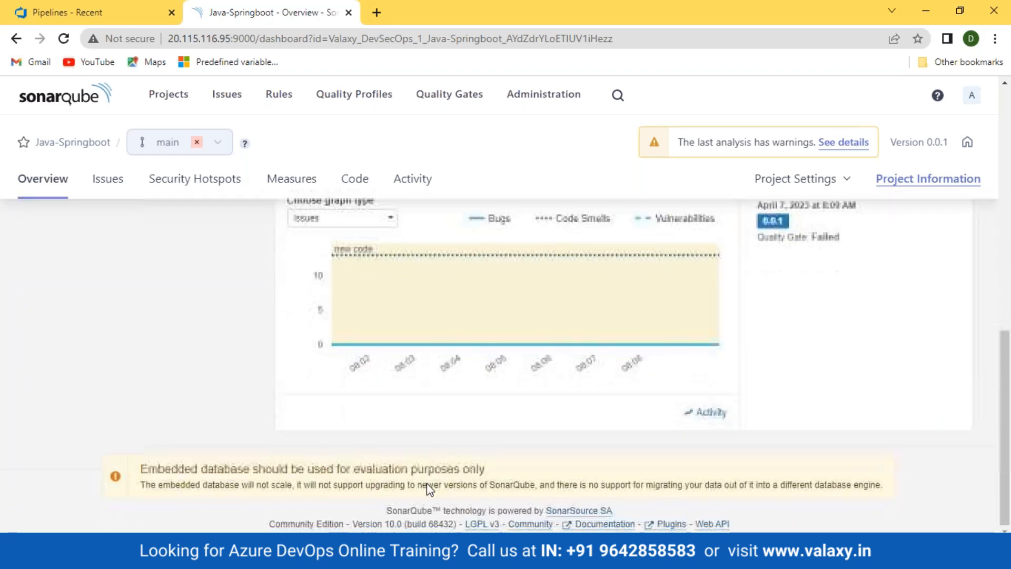
scroll(427, 482, "up", 1)
scroll(401, 410, "down", 1)
mouse_move(360, 318)
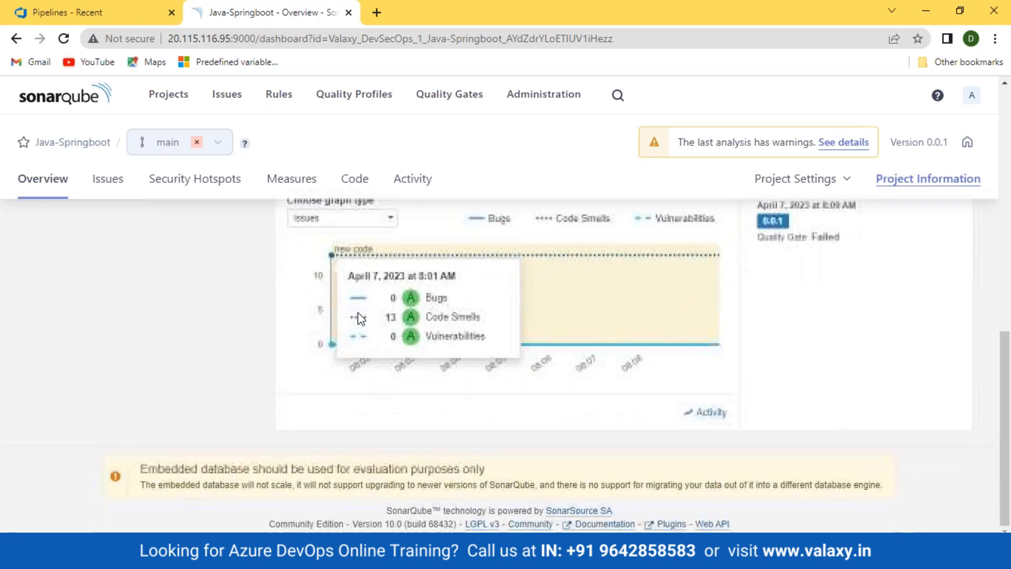
Step: Compare the last-run status of Java-Springboot_build in Azure DevOps with the project overview in SonarQube
left_click(100, 9)
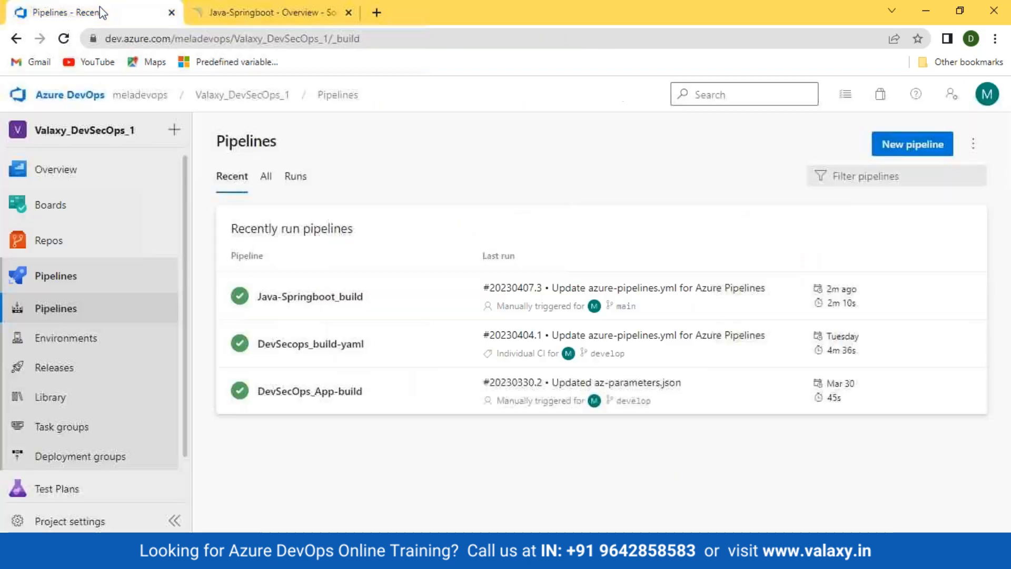
left_click(221, 16)
scroll(198, 313, "up", 1)
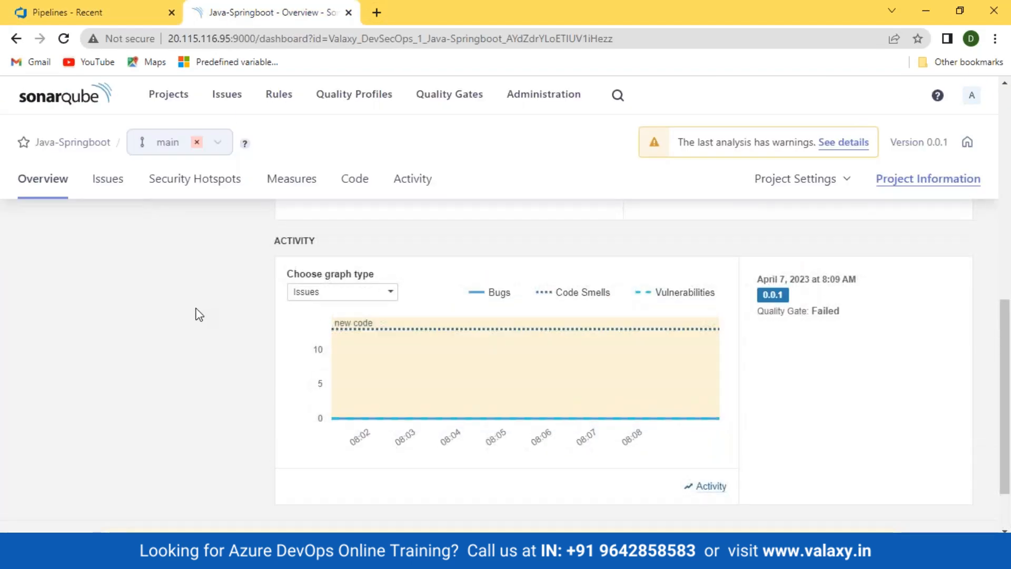
scroll(198, 314, "up", 5)
Step: Open the published artifacts of run #20230407.3 in Azure DevOps and expand the drop artifact's target folder
left_click(58, 13)
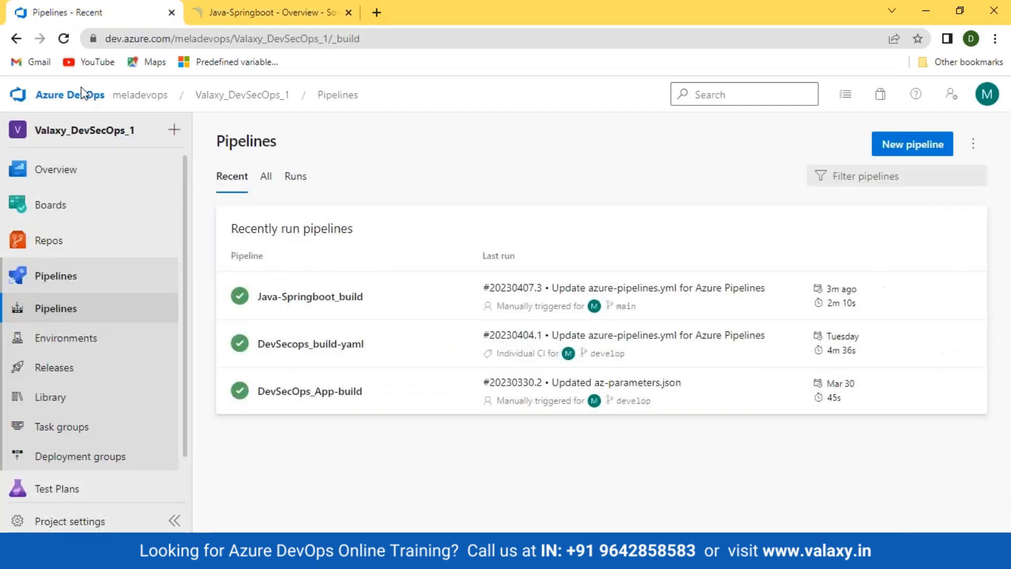
left_click(288, 301)
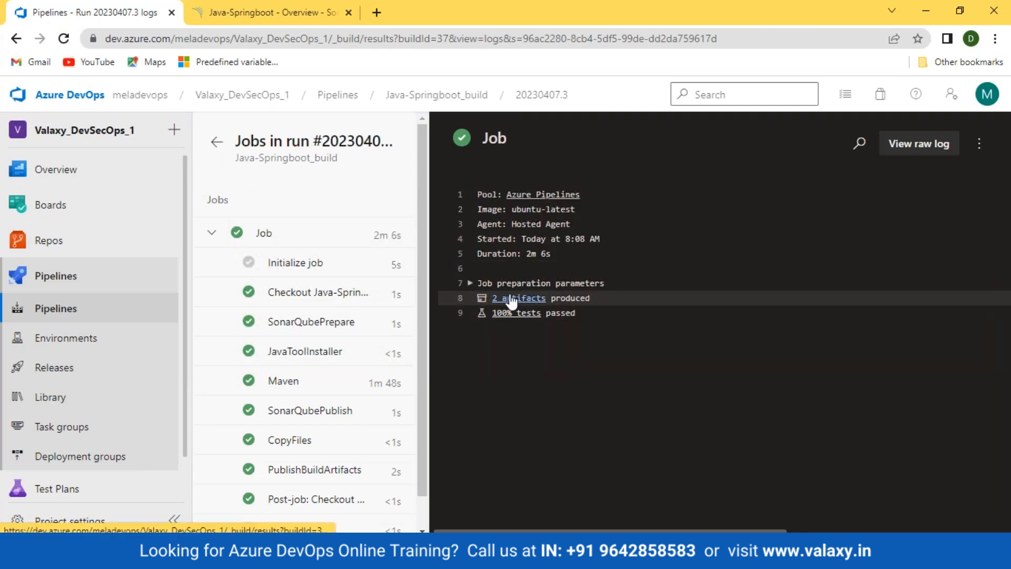
left_click(509, 299)
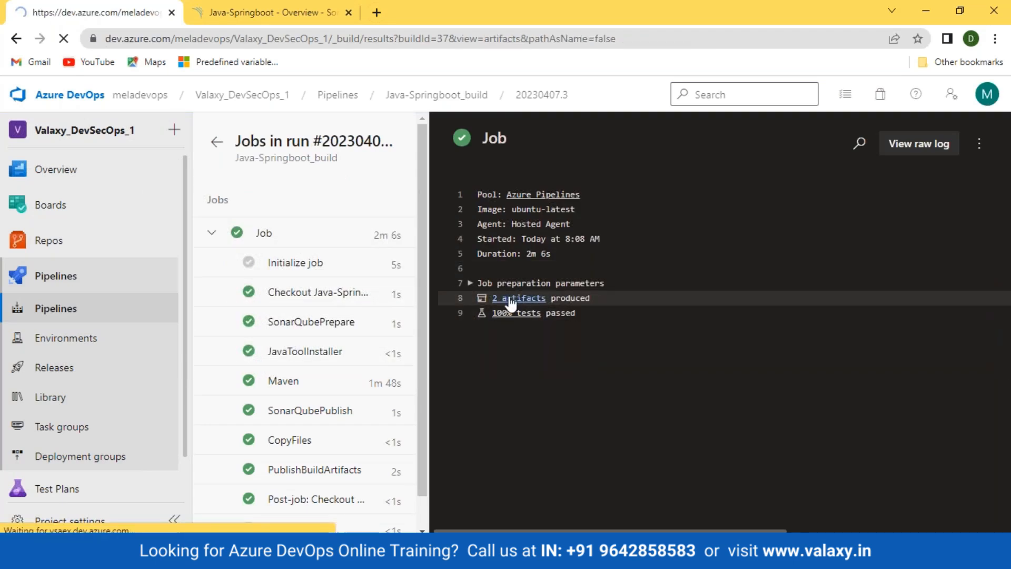
left_click(234, 278)
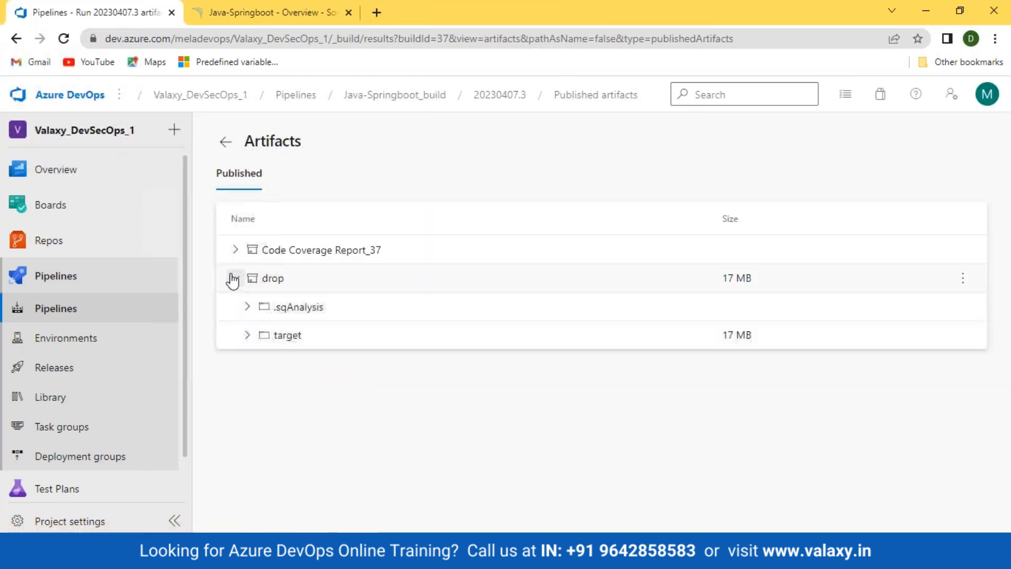
left_click(247, 335)
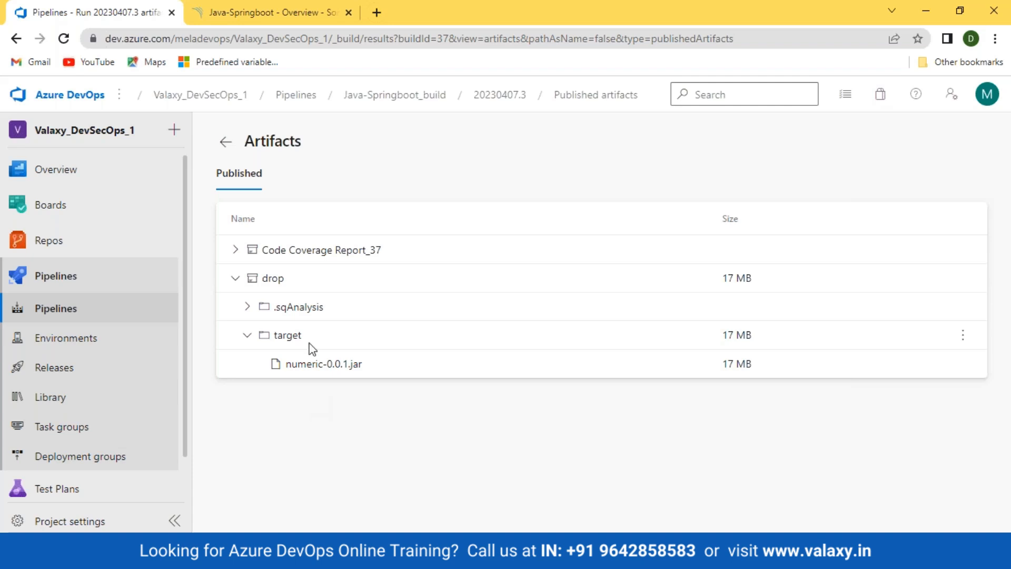
Step: Compare the Java-Springboot quality gate status in SonarQube with the artifacts published by run #20230407.3
left_click(260, 8)
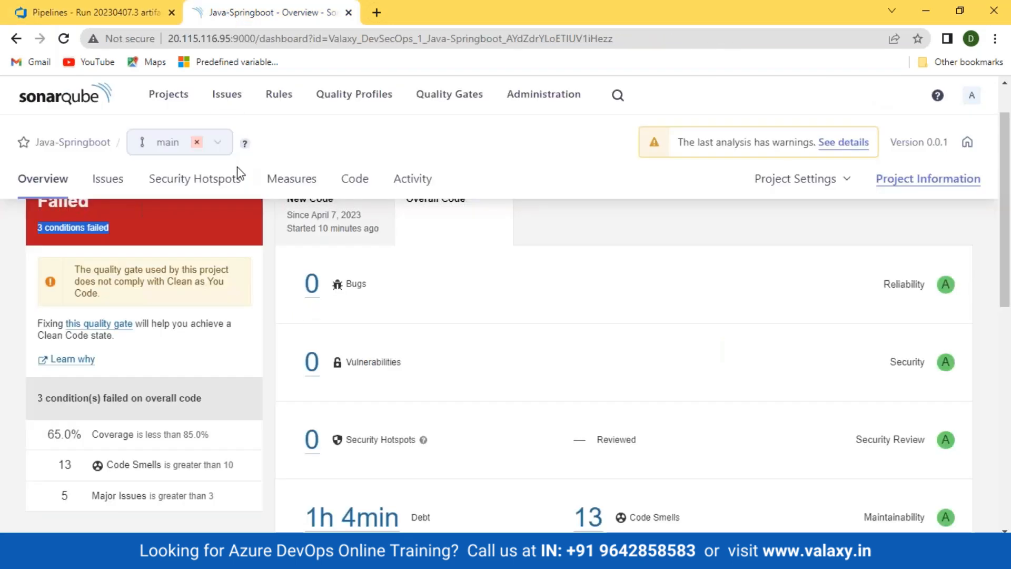
scroll(239, 174, "up", 1)
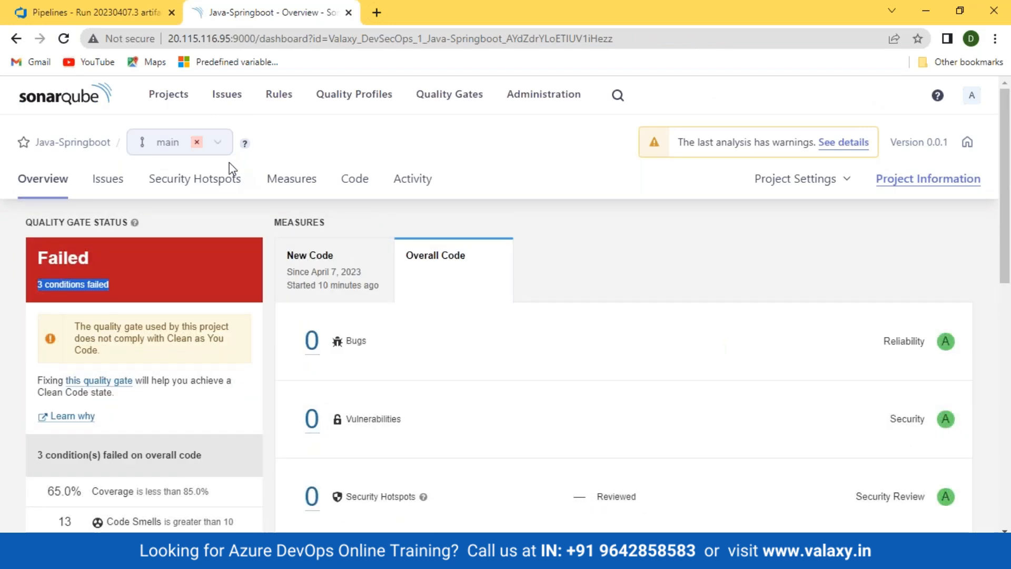
left_click(121, 15)
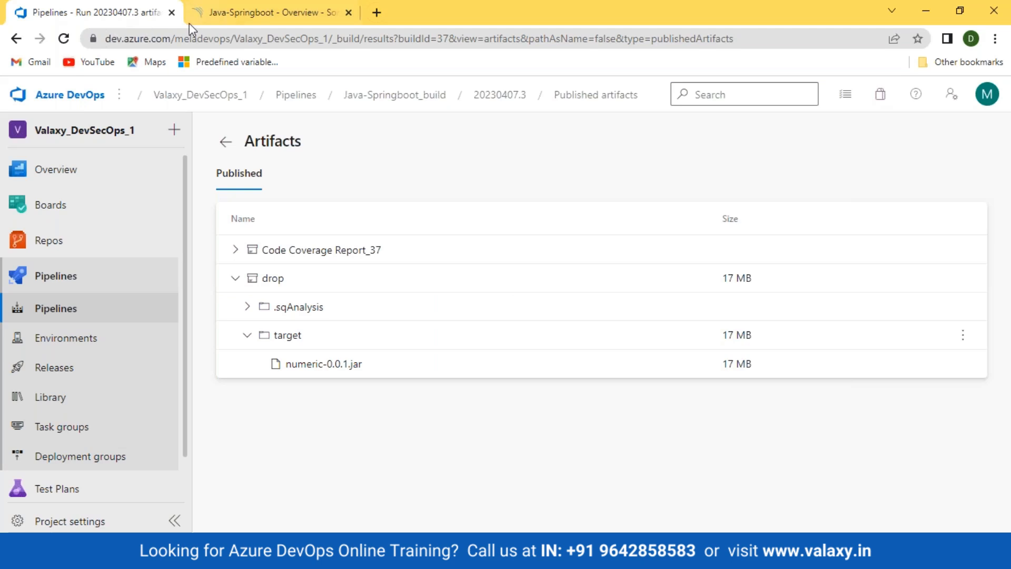
left_click(241, 11)
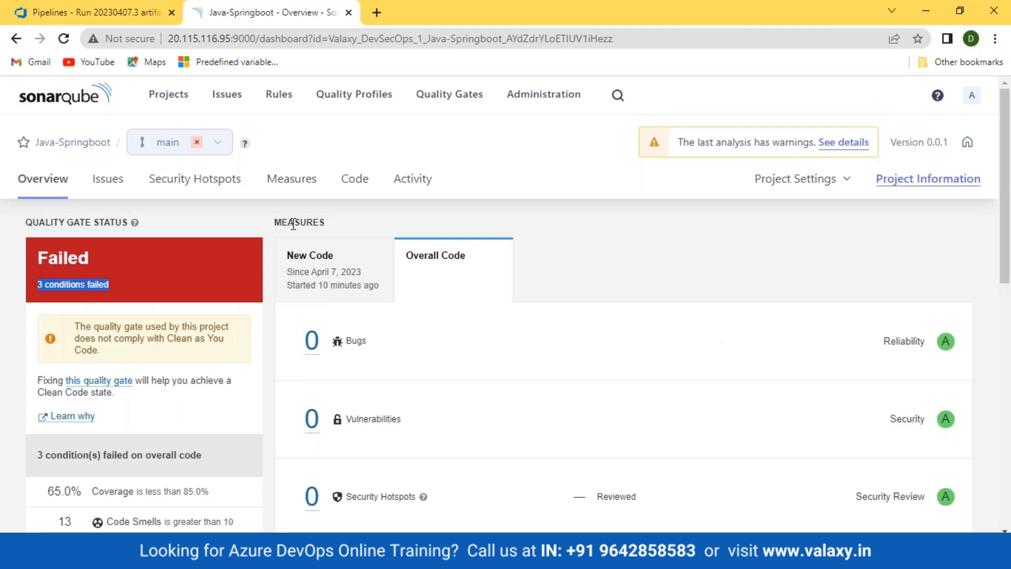
left_click(104, 13)
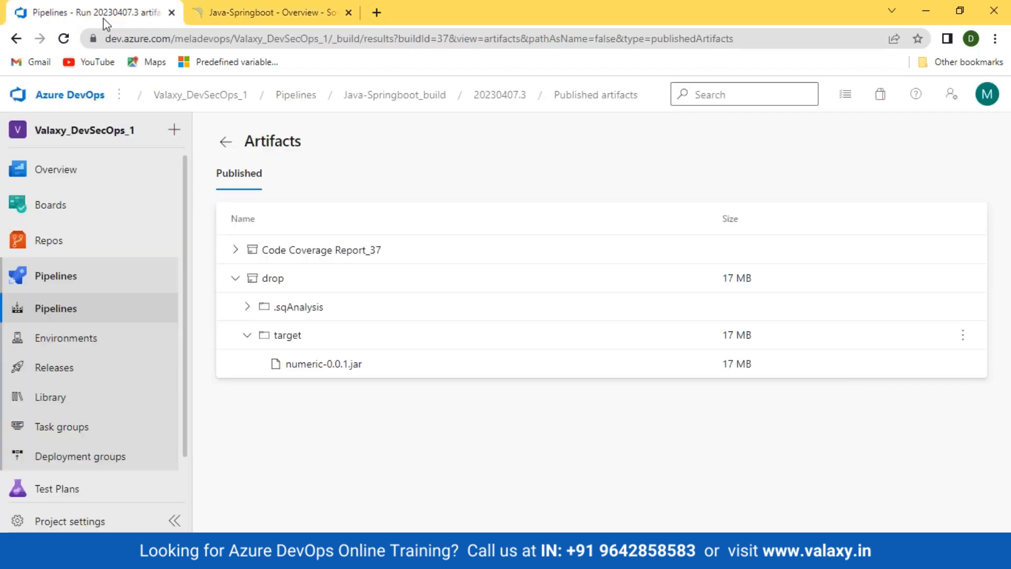
Step: Open the Java-Springboot_build pipeline's azure-pipelines.yml for editing and locate the SonarQubePublish@5 task
left_click(55, 311)
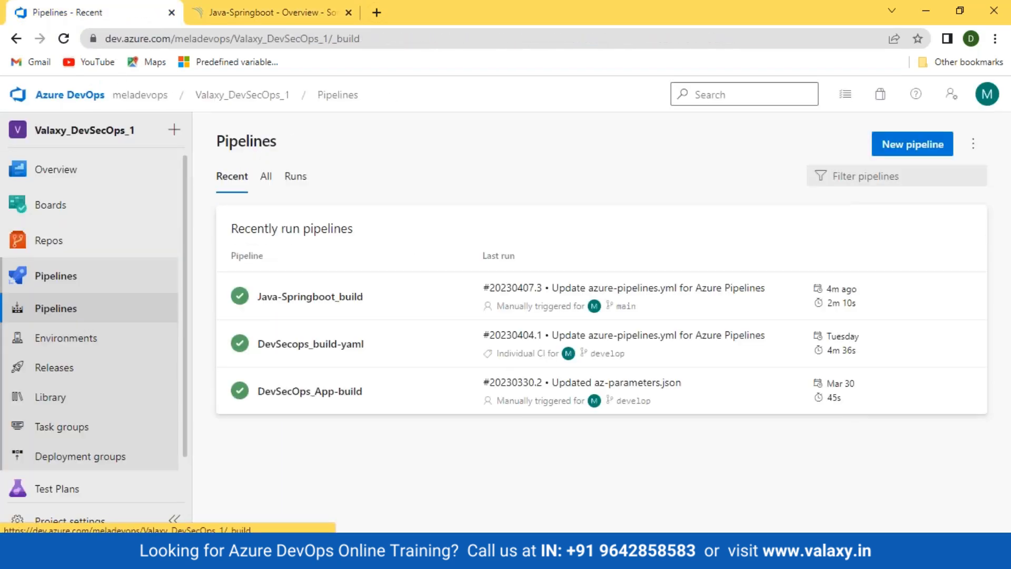
left_click(251, 308)
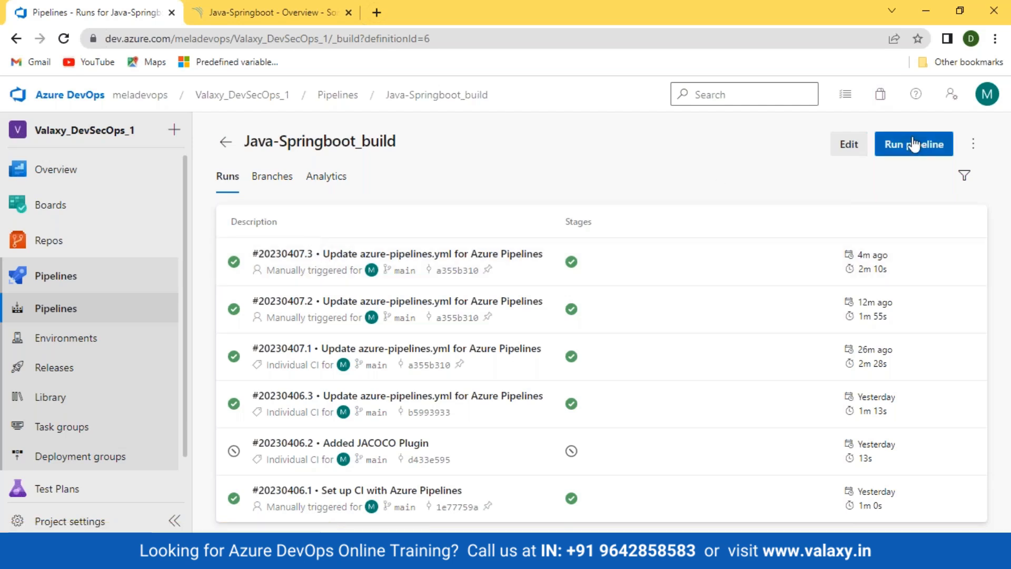
left_click(849, 143)
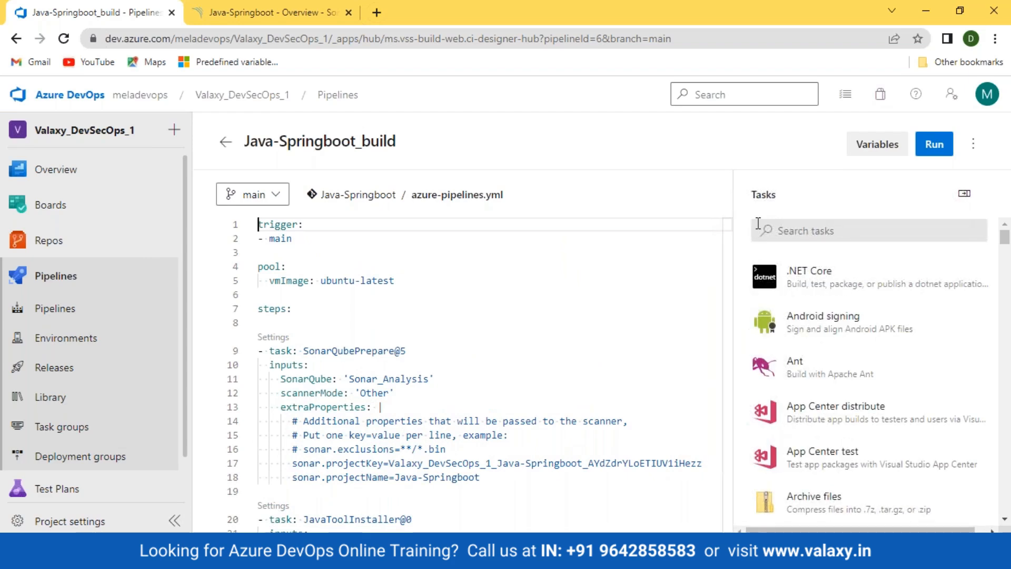
scroll(400, 365, "down", 10)
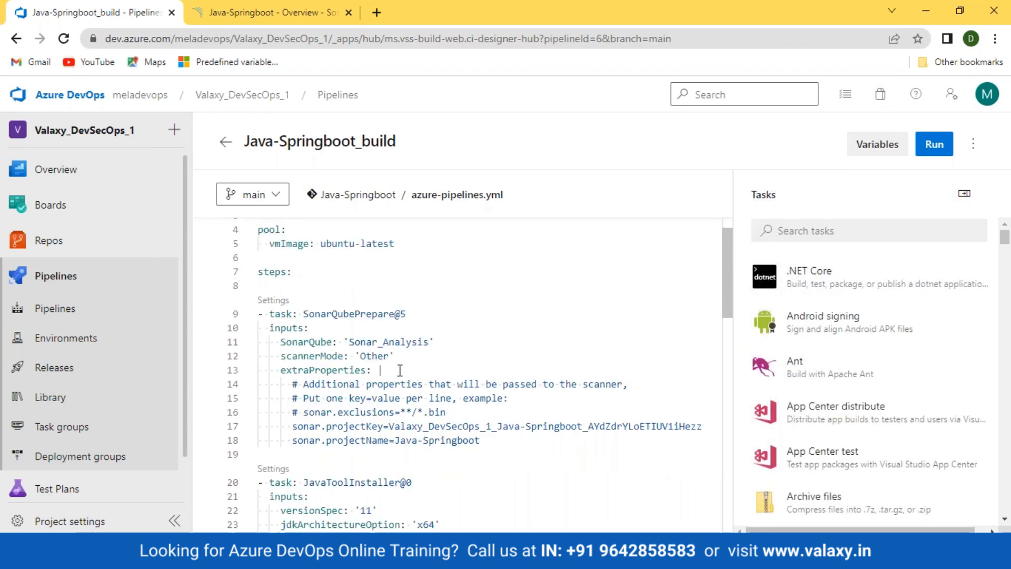
scroll(400, 371, "down", 4)
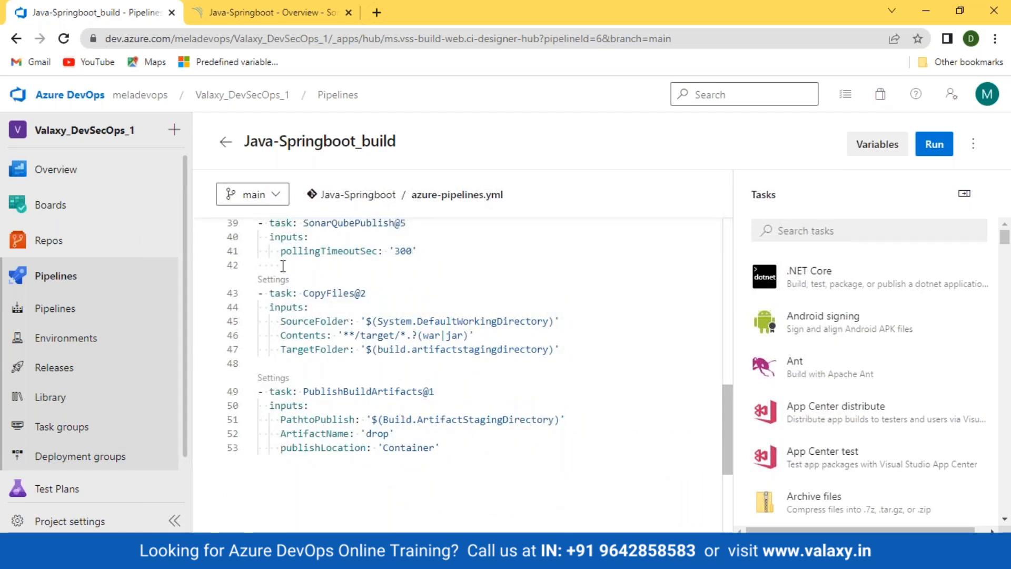
Step: Add an empty line below the SonarQubePublish@5 task in azure-pipelines.yml, ahead of the CopyFiles@2 task
left_click(269, 265)
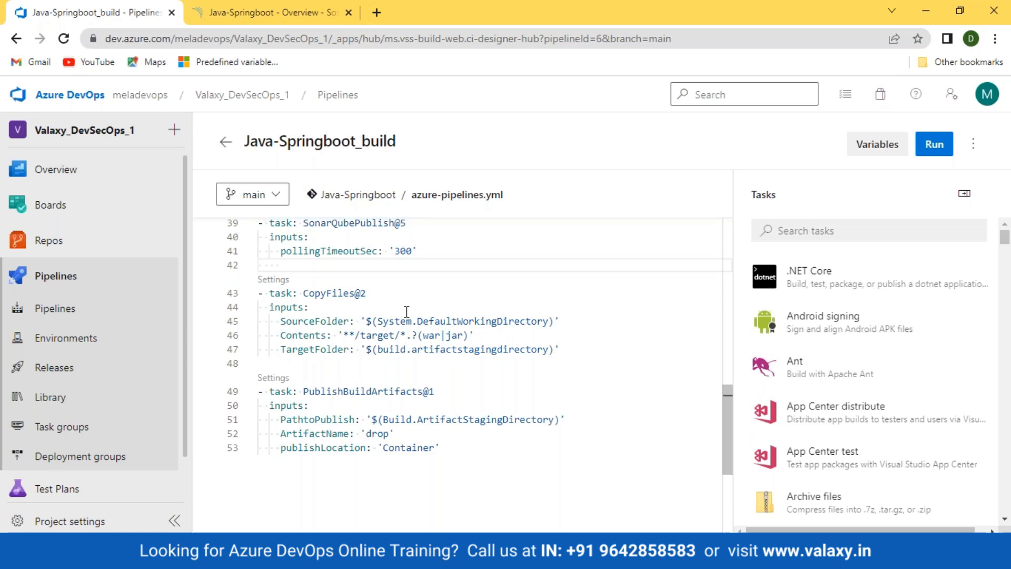
key("Return")
key("ctrl+space")
key("Escape")
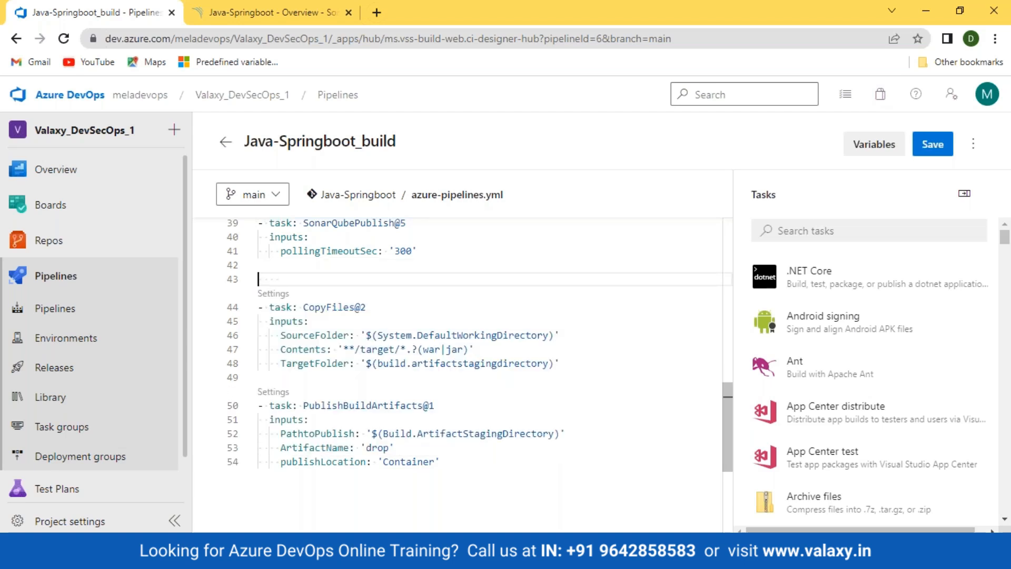
scroll(380, 299, "up", 3)
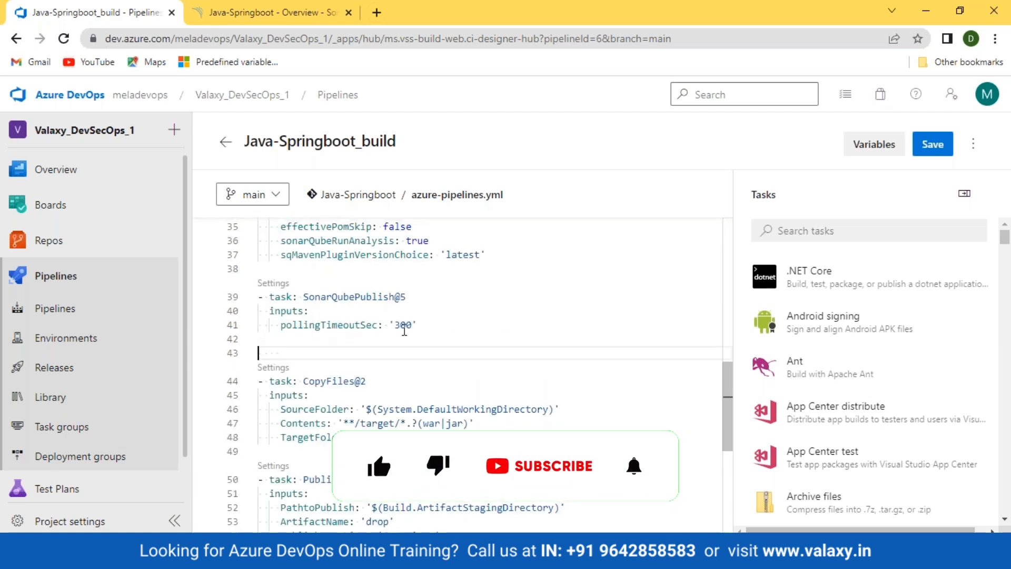
left_click_drag(417, 325, 256, 298)
Step: Search the pipeline tasks for sonar, choose SonarQube build breaker and set its SonarQube service endpoint to Sonar_Analysis
left_click(785, 232)
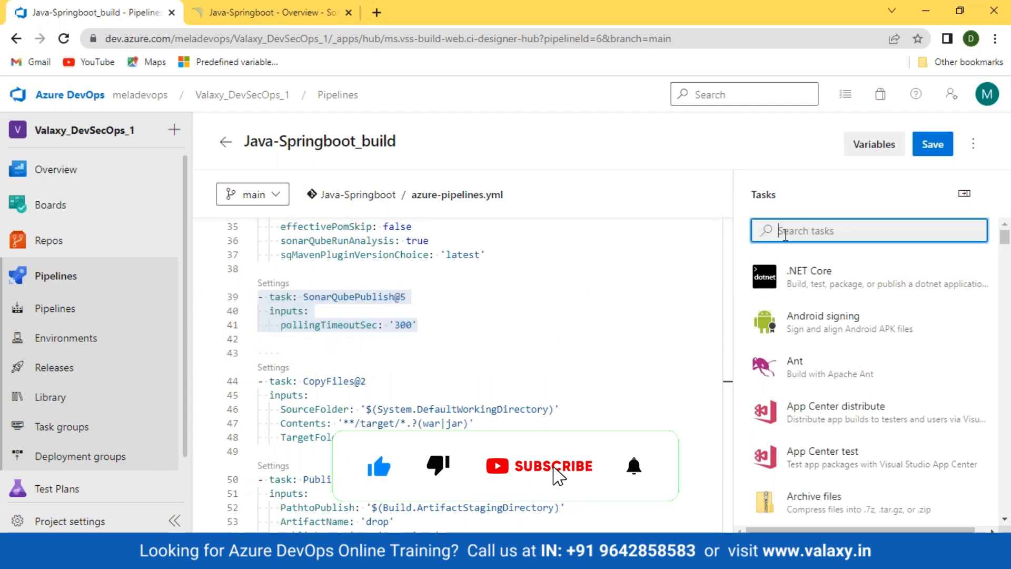
type("sonar")
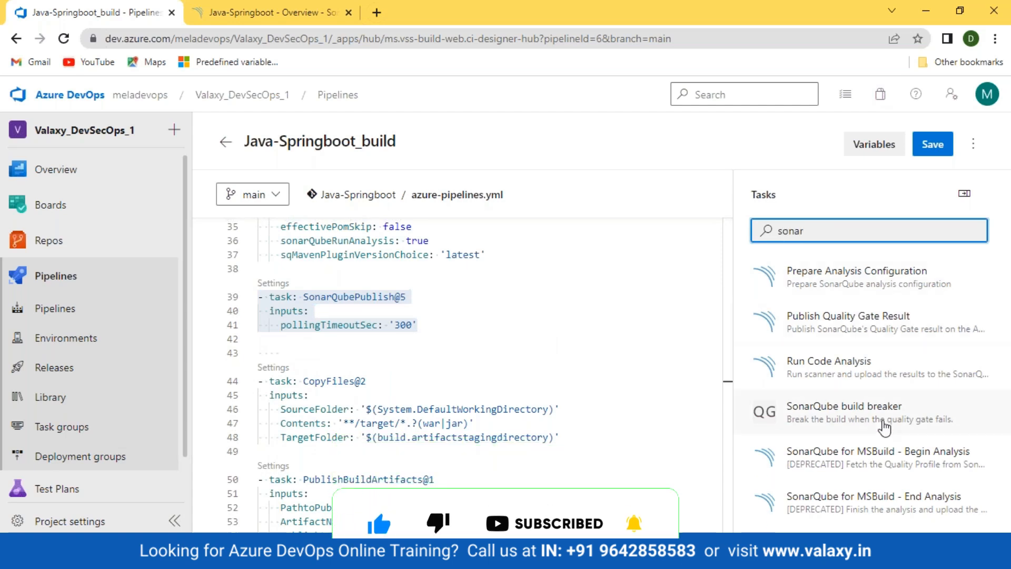
left_click(858, 416)
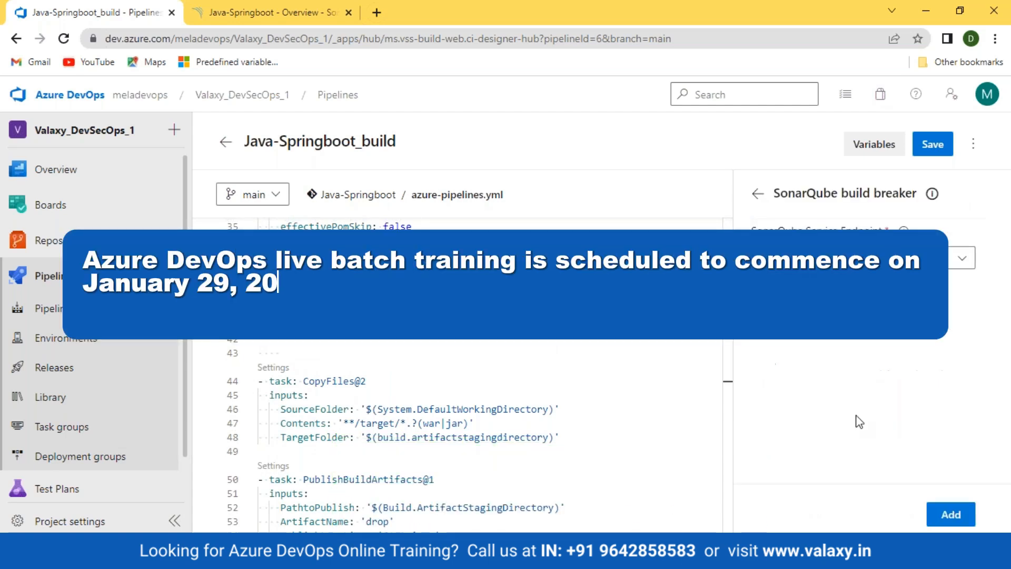
left_click(958, 259)
left_click(864, 291)
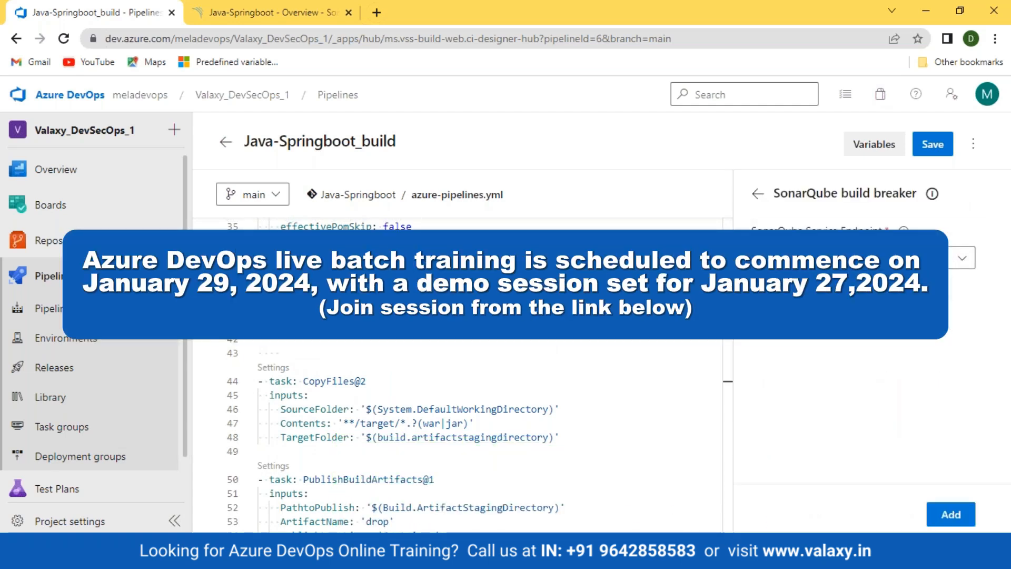
Step: Insert the configured SonarQube build breaker task on its own line between the SonarQubePublish@5 and CopyFiles@2 tasks
left_click(268, 349)
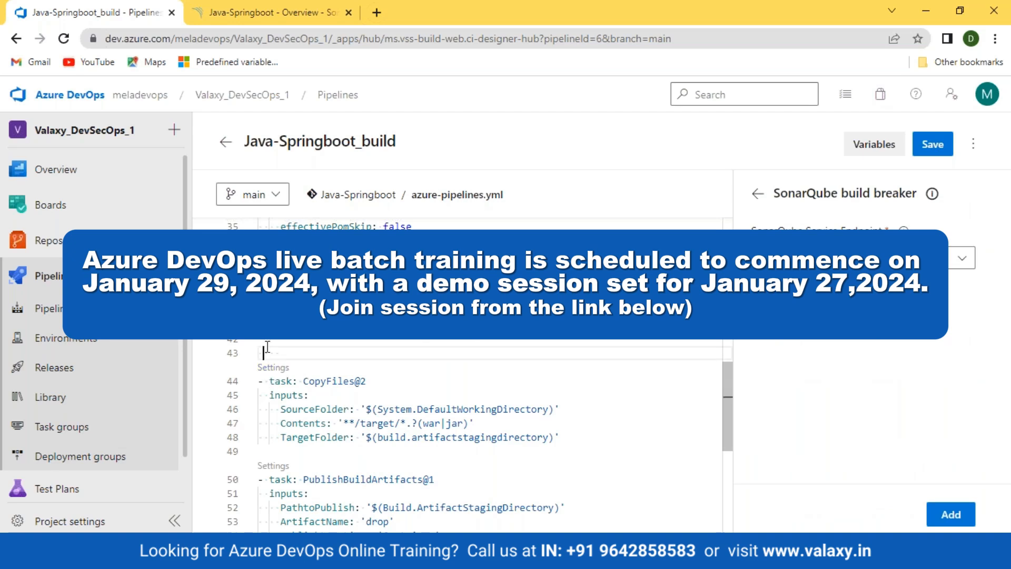
key("Left")
key("Left")
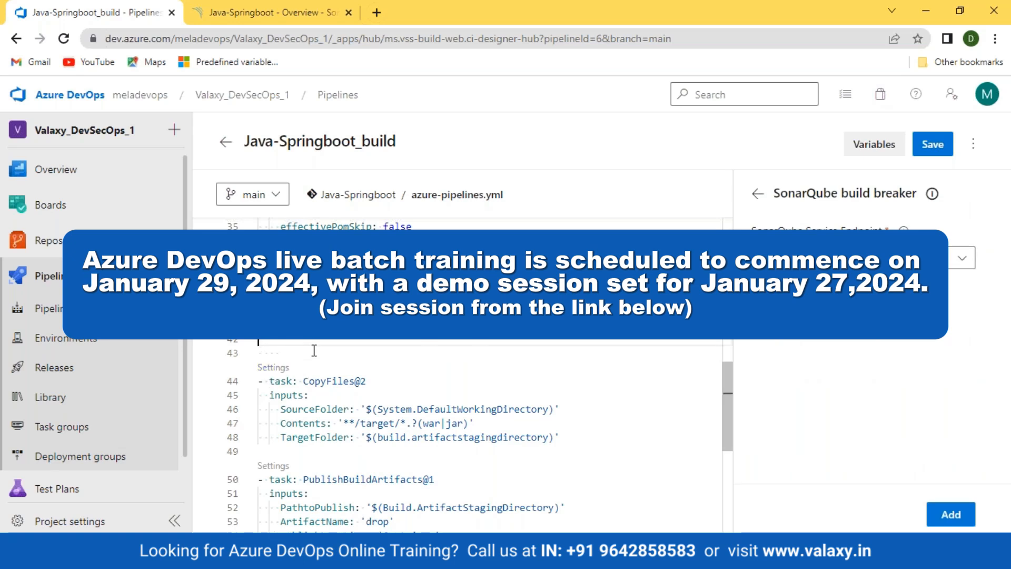
key("Return")
key("Escape")
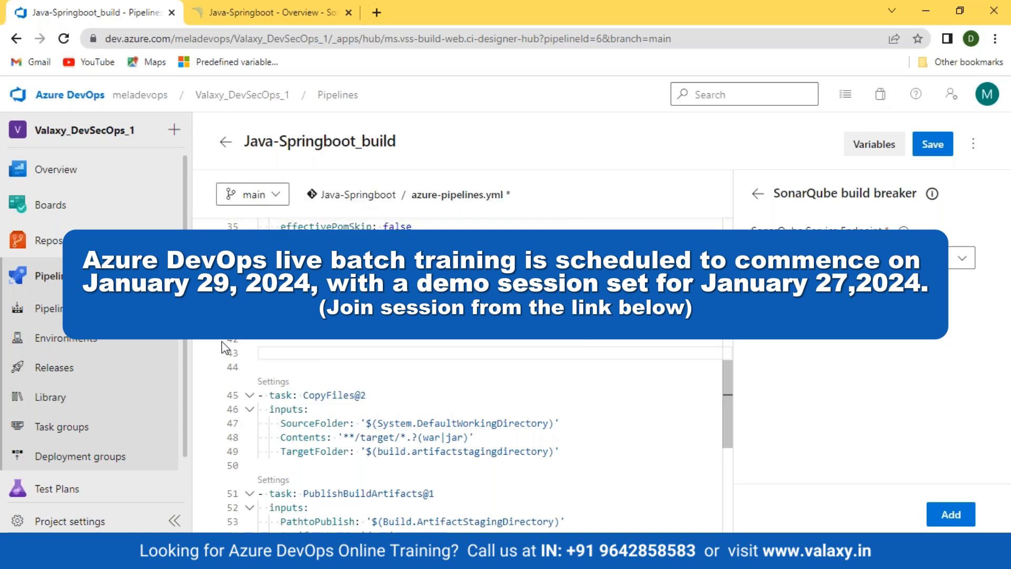
left_click(951, 515)
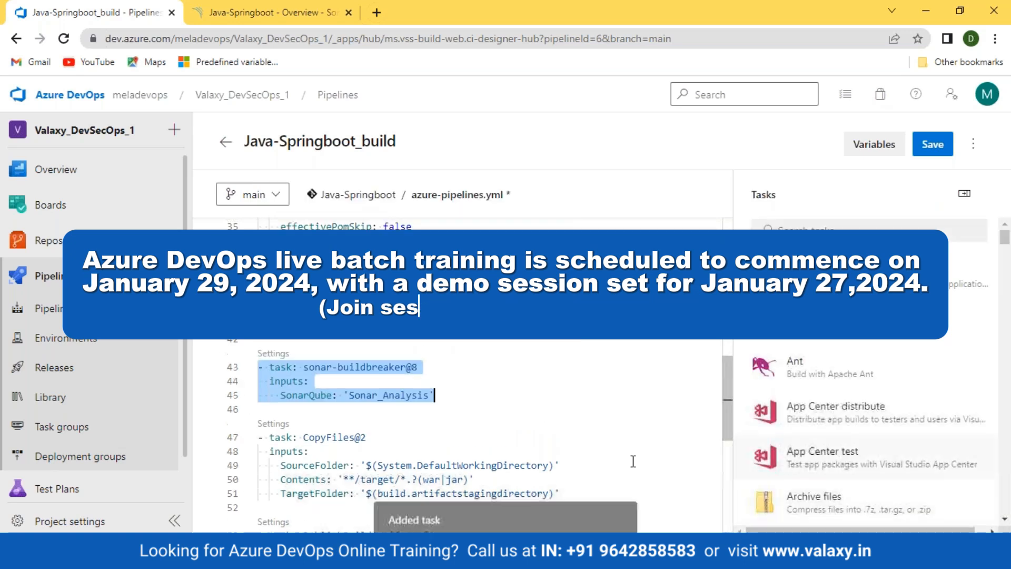
Step: Commit the updated azure-pipelines.yml directly to the main branch and return to the pipelines list
left_click(964, 198)
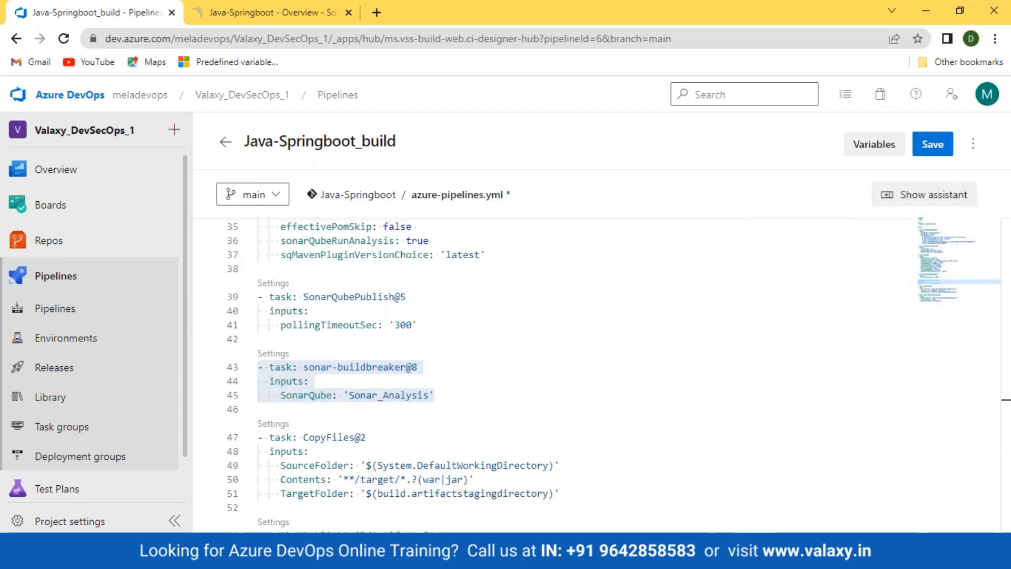
left_click(522, 398)
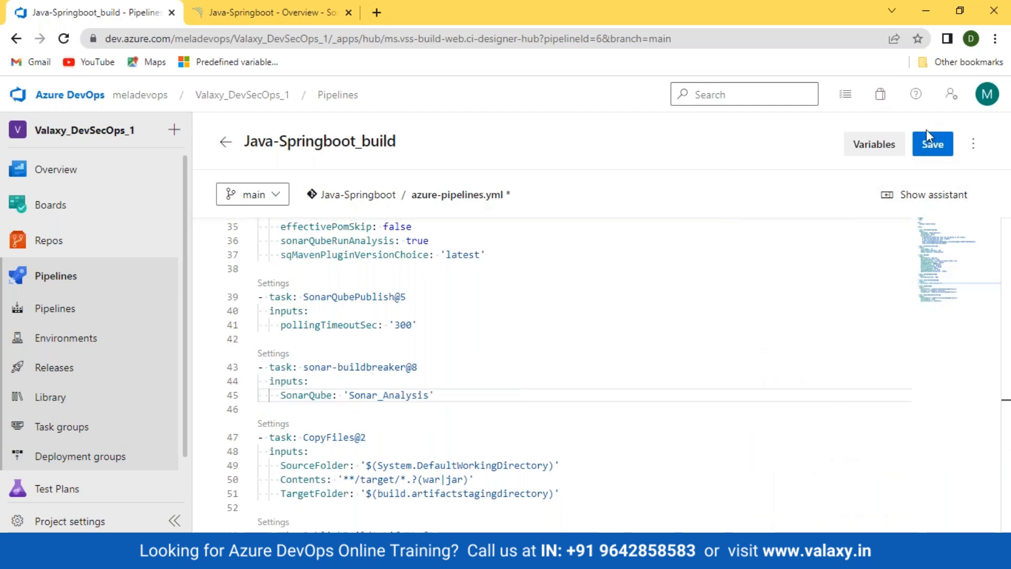
left_click_drag(466, 396, 247, 368)
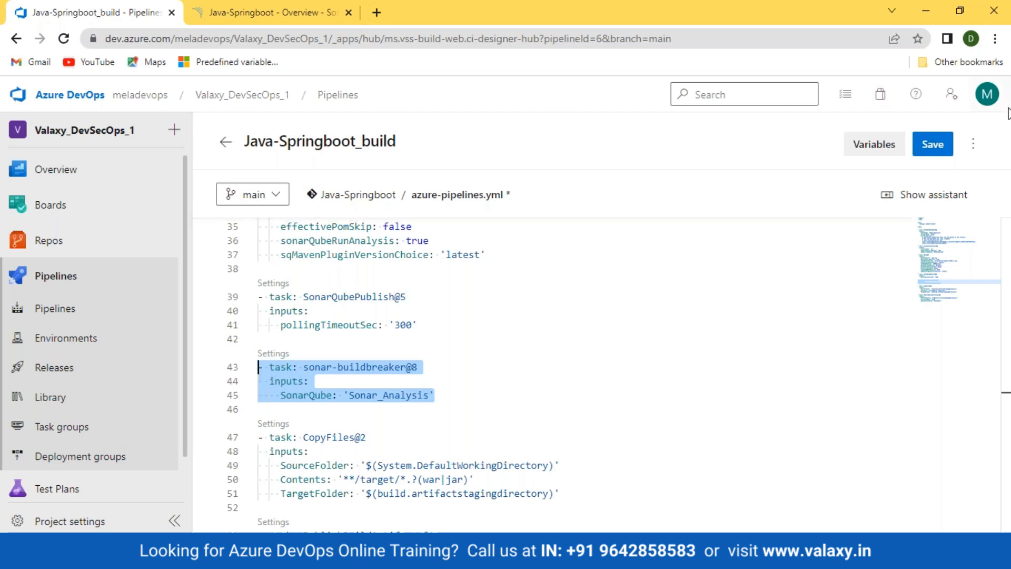
left_click(931, 144)
left_click(963, 502)
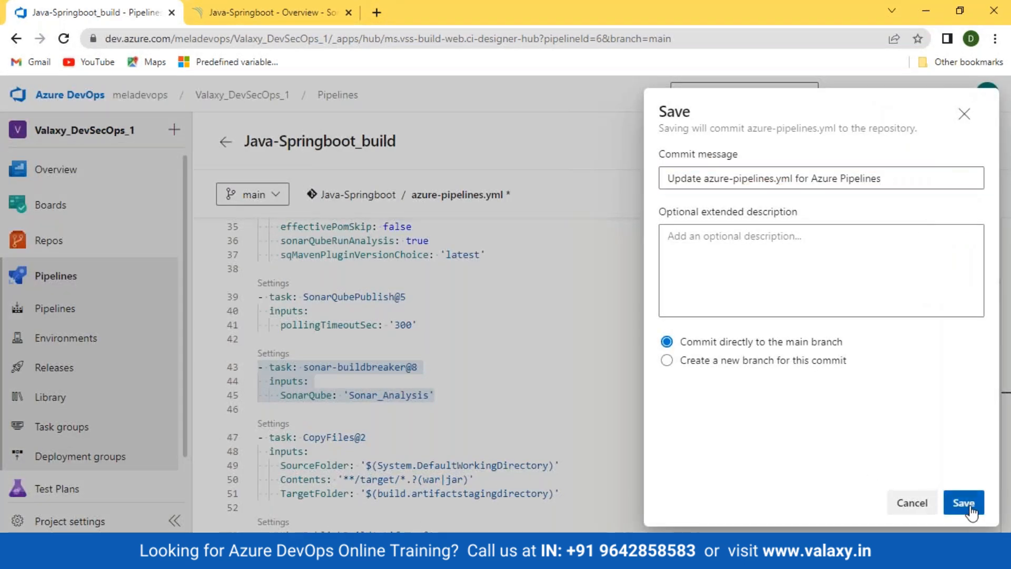
left_click(54, 309)
Step: Switch to SonarQube and list the Java-Springboot project's code smells filtered to Minor severity
left_click(266, 12)
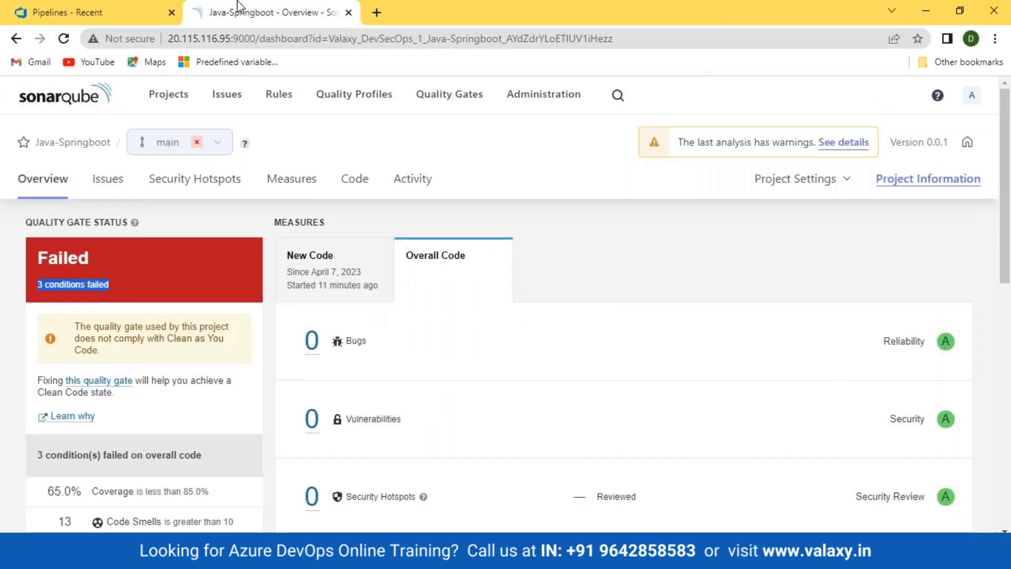
scroll(331, 454, "down", 4)
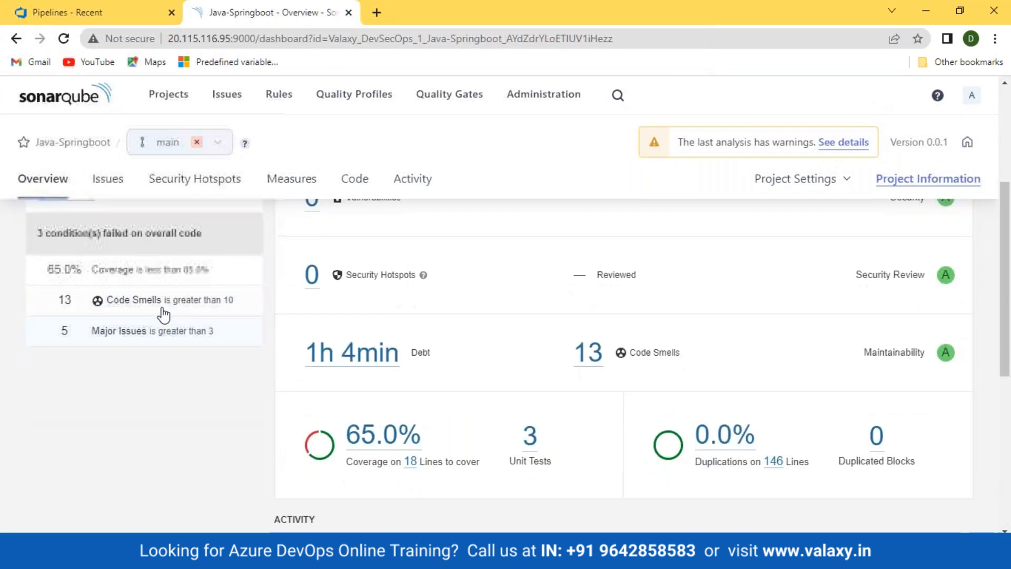
left_click(150, 298)
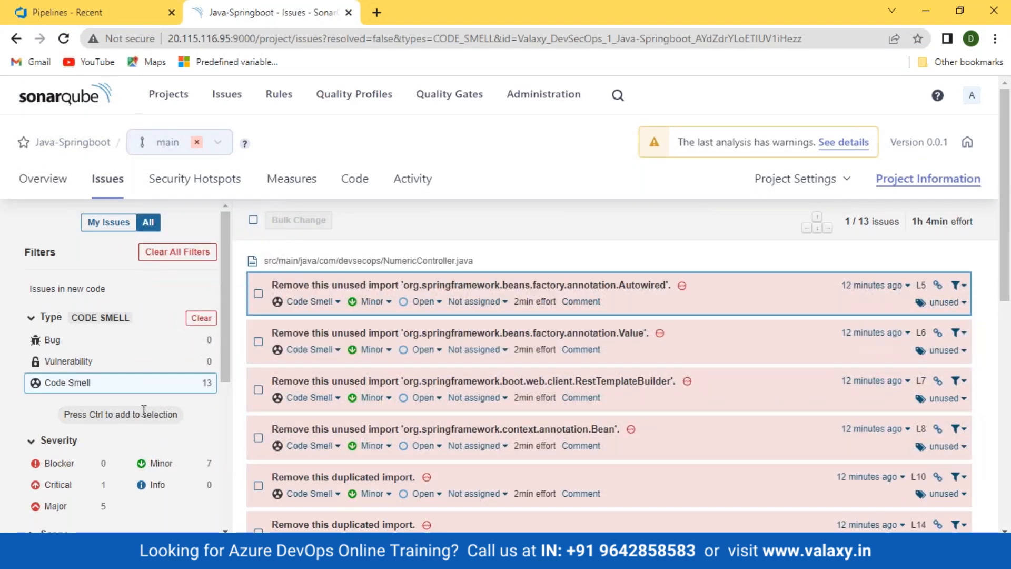
scroll(148, 377, "down", 3)
left_click(169, 316)
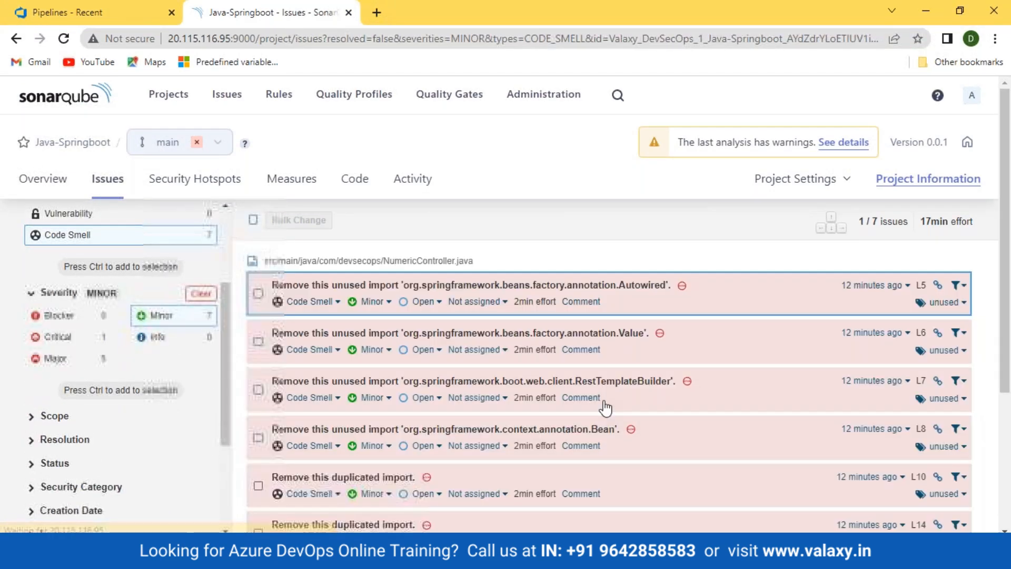
Step: Examine the unused import code smells for Autowired and Value in the NumericController.java source
left_click(433, 286)
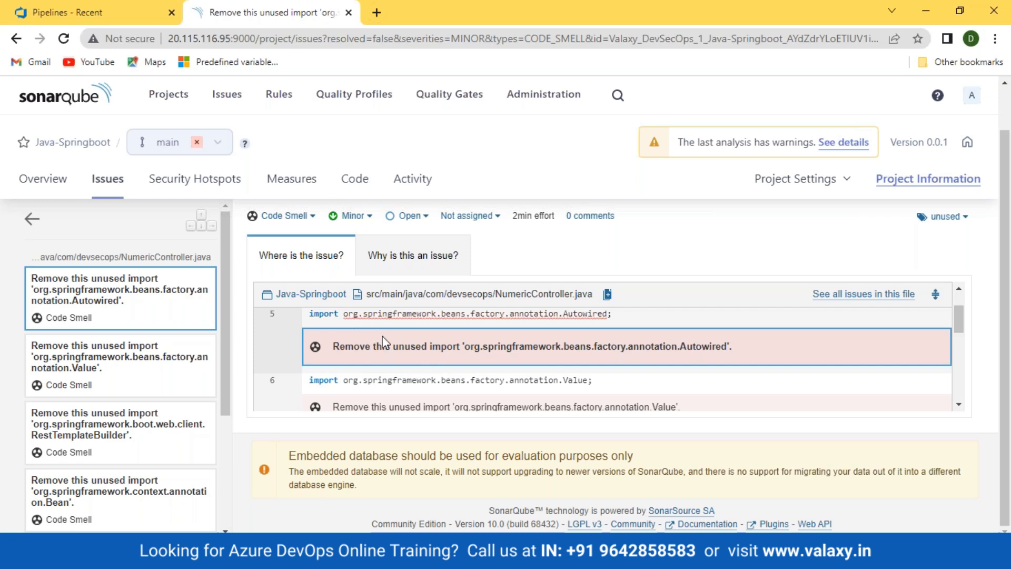
scroll(381, 335, "up", 2)
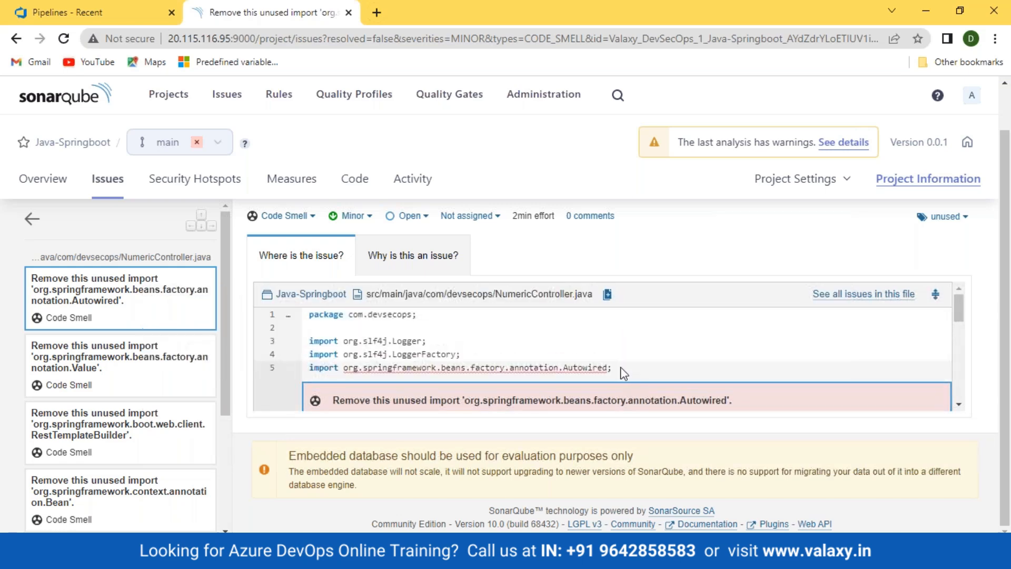
left_click_drag(623, 373, 305, 375)
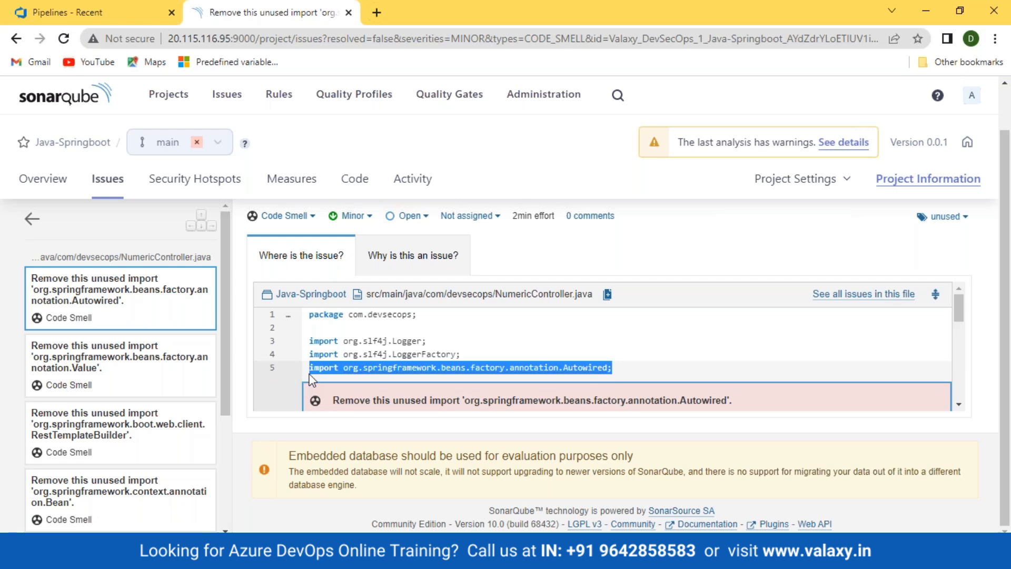
left_click(105, 367)
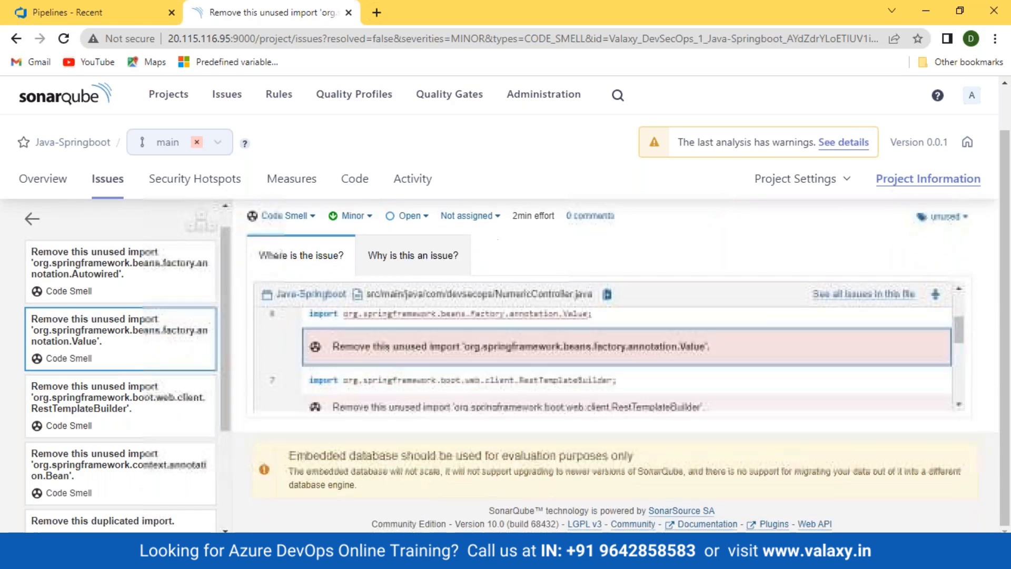
Step: Examine the line 14 duplicated import and the class naming code smell in NumericController.java
scroll(113, 438, "down", 3)
left_click(112, 436)
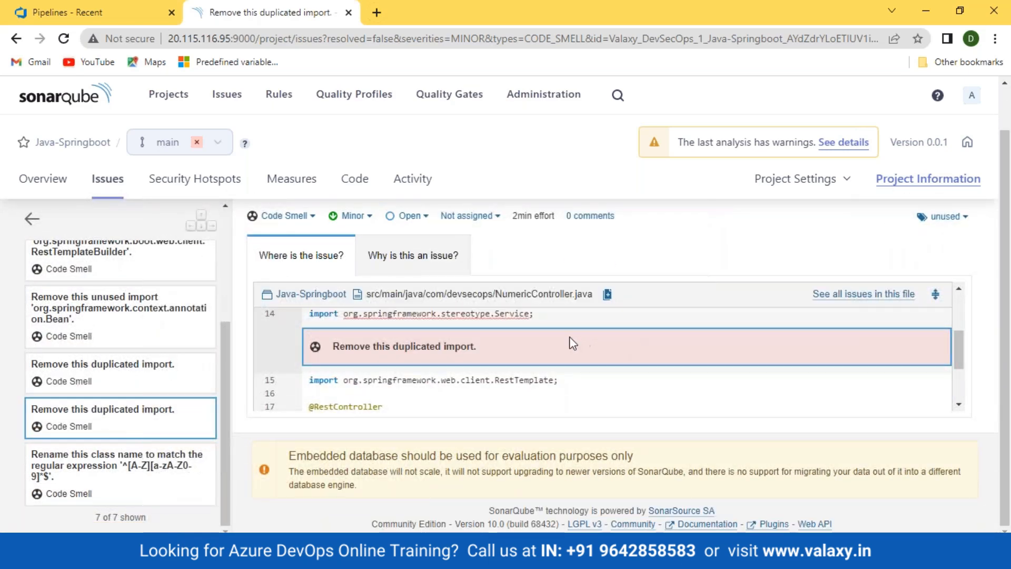
left_click(121, 465)
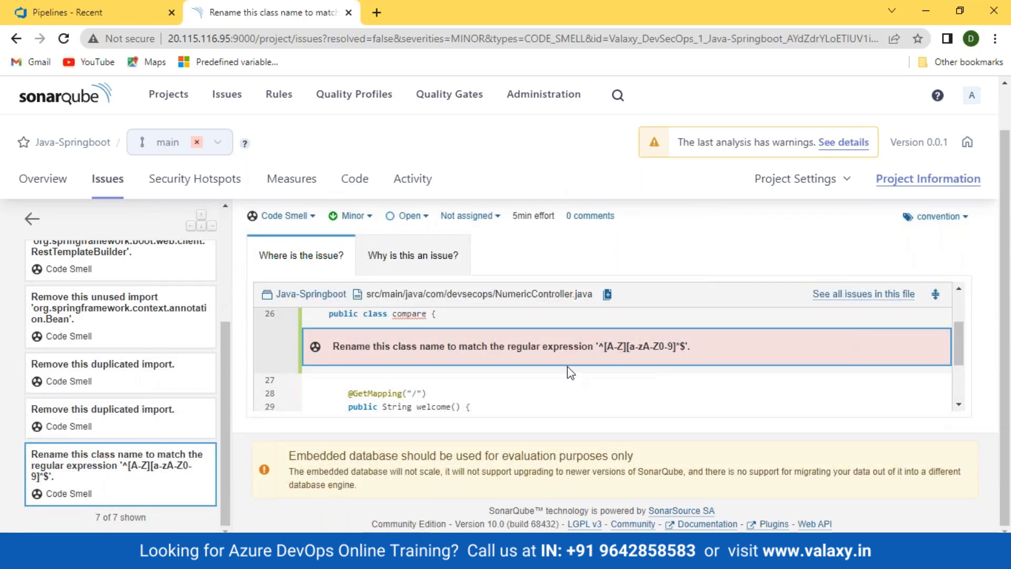
scroll(570, 372, "up", 3)
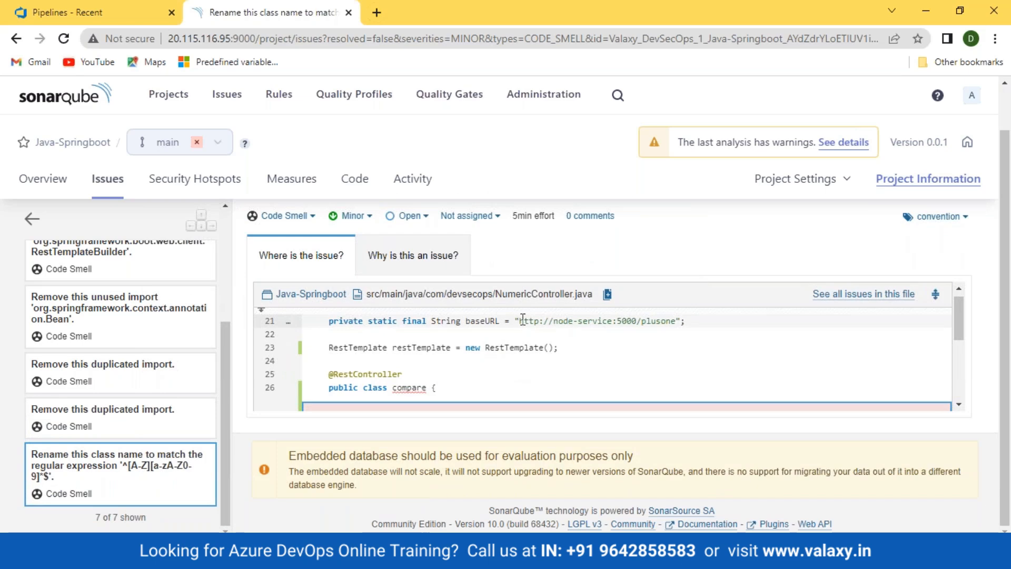
scroll(647, 385, "down", 3)
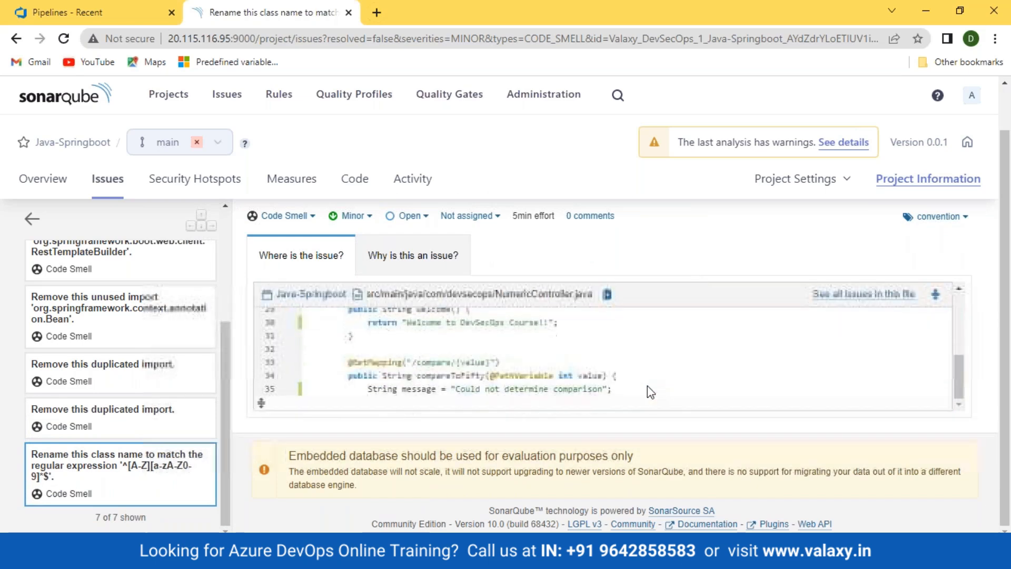
Step: Return to the issue list and filter the code smells by Major severity instead of Minor
left_click(31, 219)
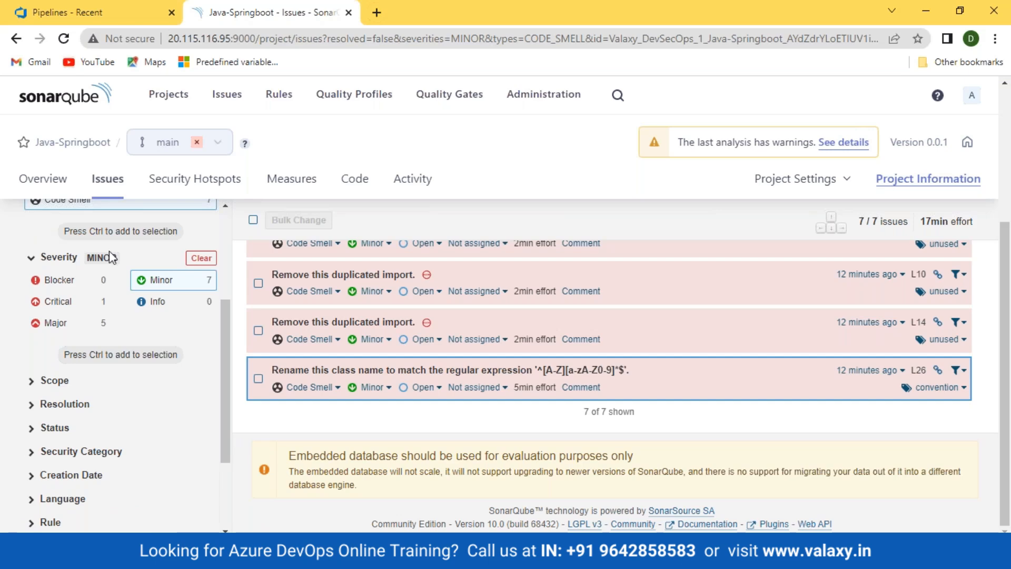
scroll(515, 316, "up", 1)
scroll(474, 324, "up", 4)
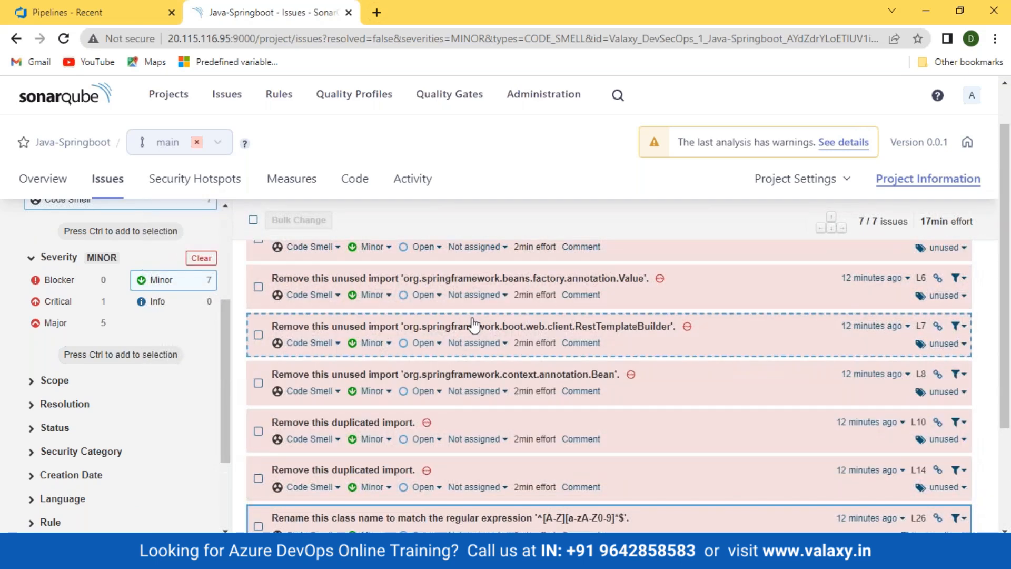
left_click(67, 327)
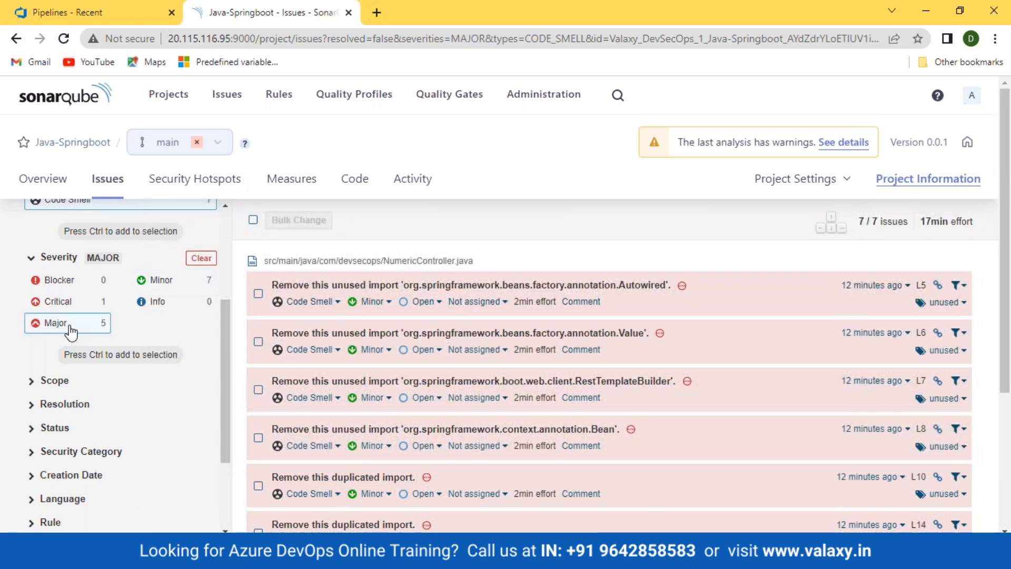
Step: Inspect the uncovered lines per file behind the failed coverage condition, and return to the project overview's overall code measures
left_click(48, 179)
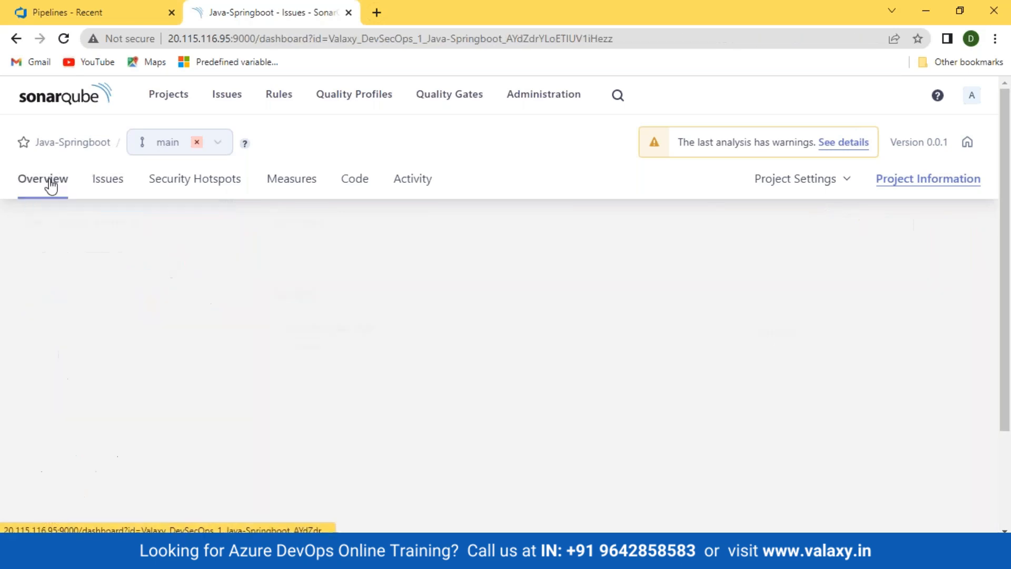
scroll(388, 438, "down", 1)
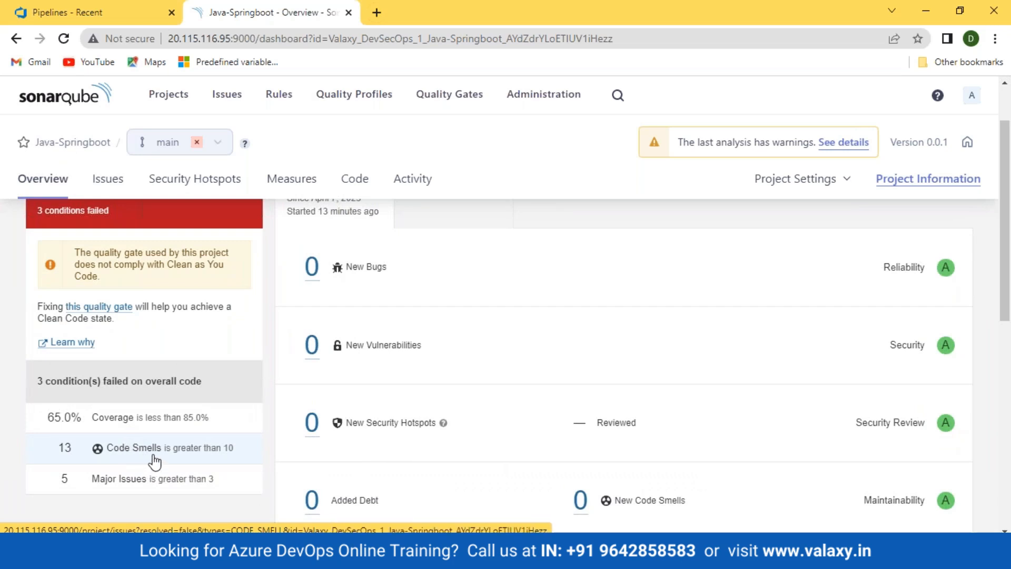
left_click(138, 419)
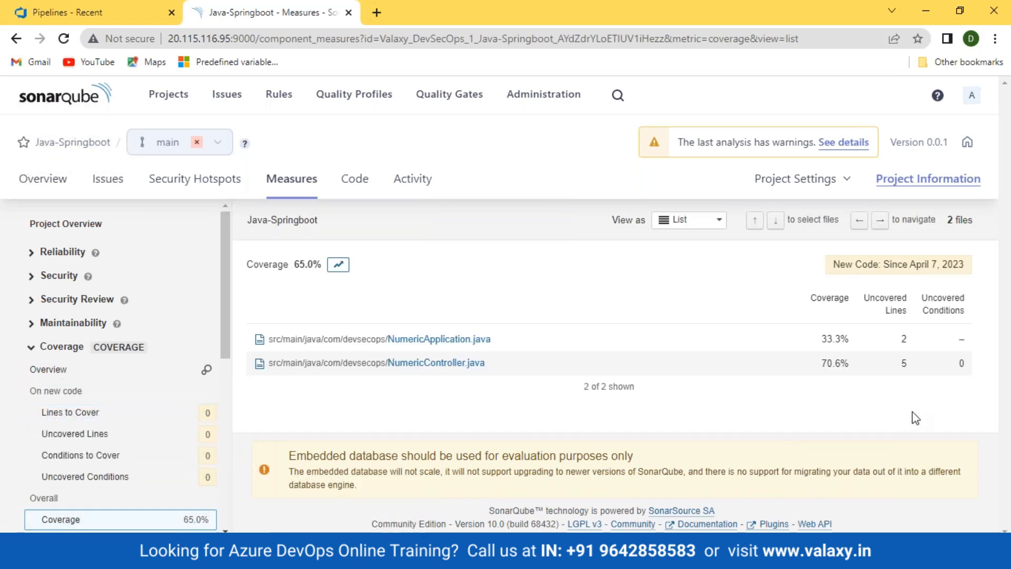
double_click(906, 339)
left_click(48, 184)
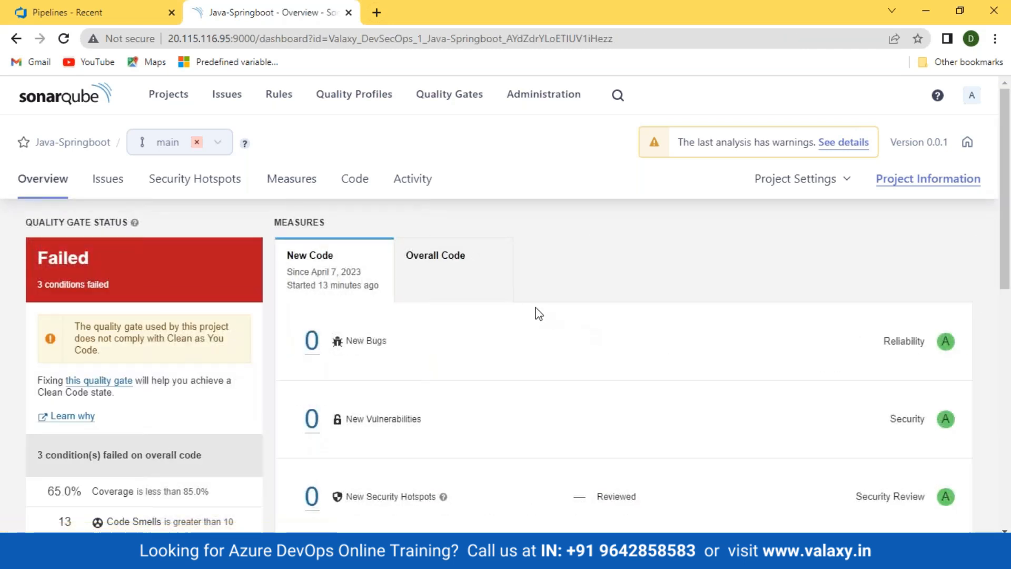
left_click(490, 288)
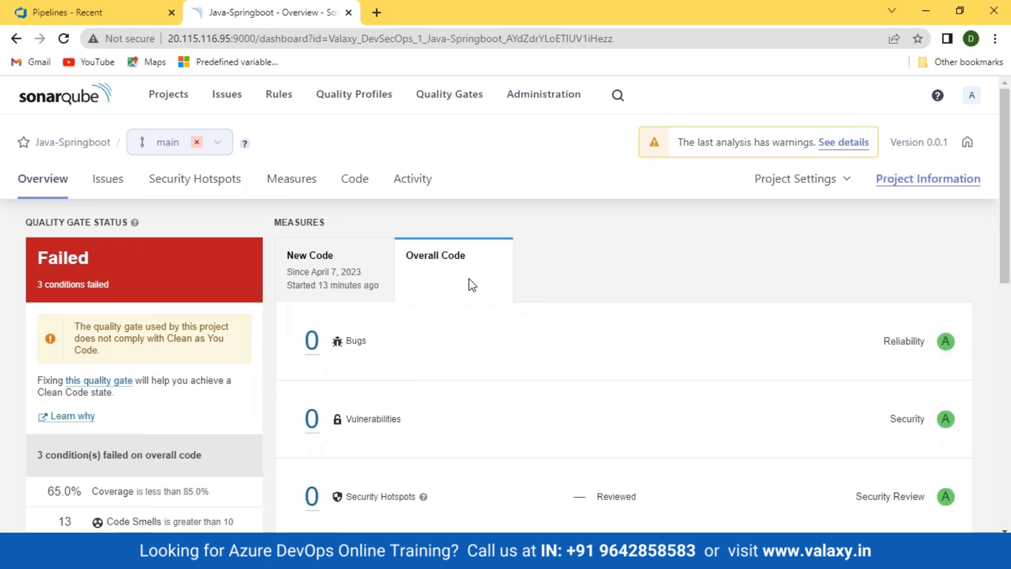
Step: Review the project's overall code measures in SonarQube, then switch to Azure DevOps and open the refreshed Java-Springboot_build run list
scroll(150, 441, "down", 4)
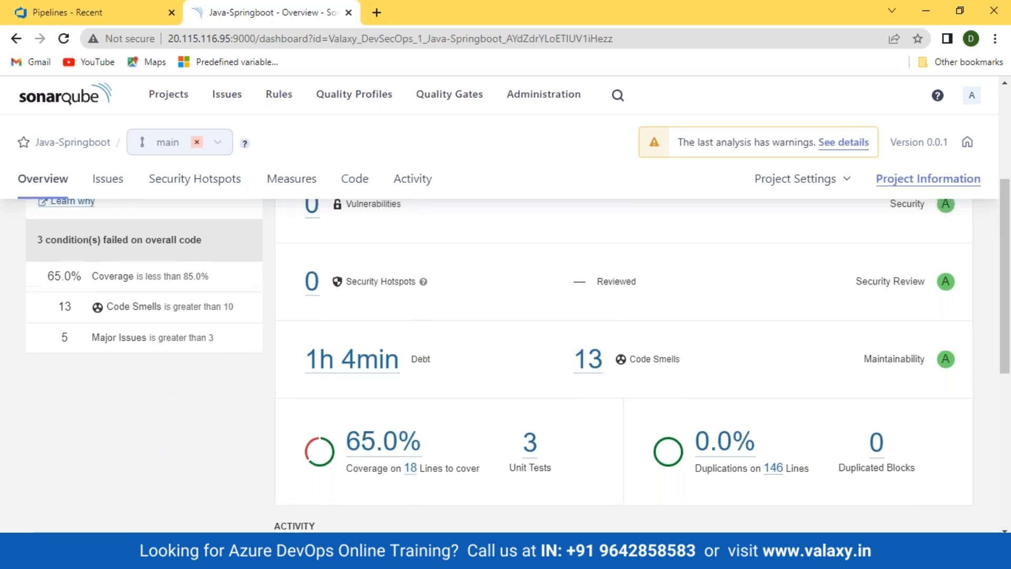
left_click(30, 12)
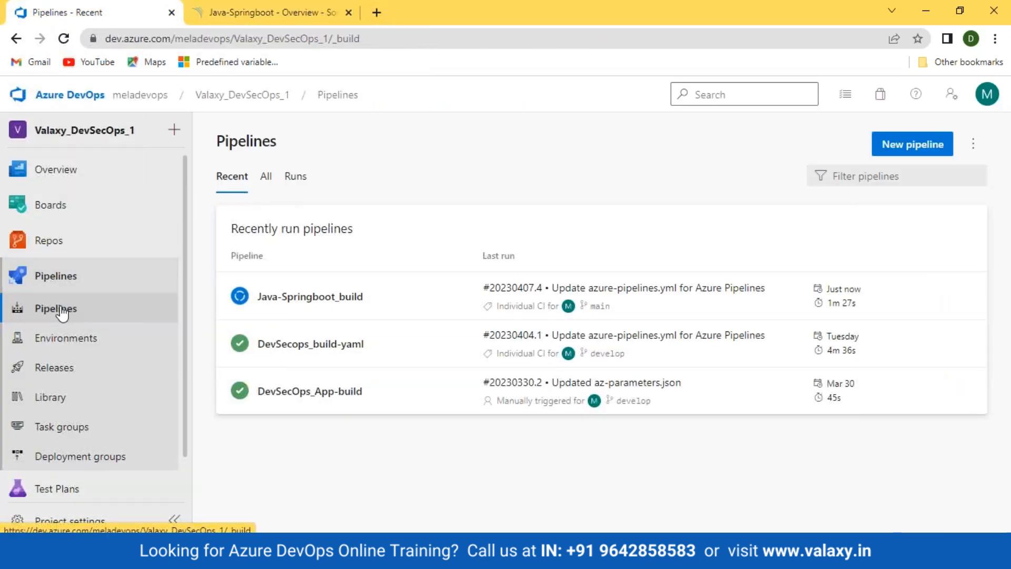
left_click(64, 39)
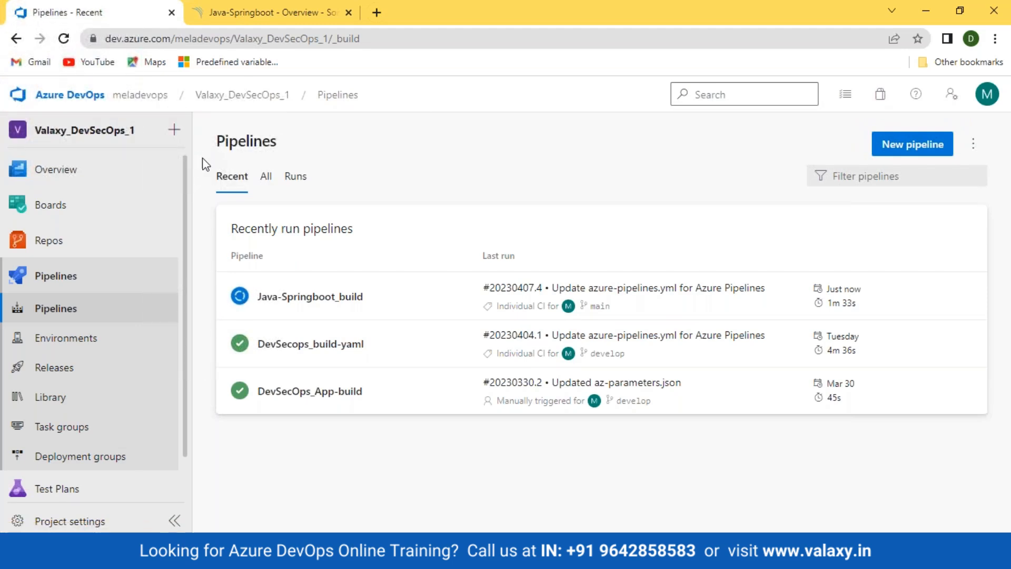
left_click(291, 299)
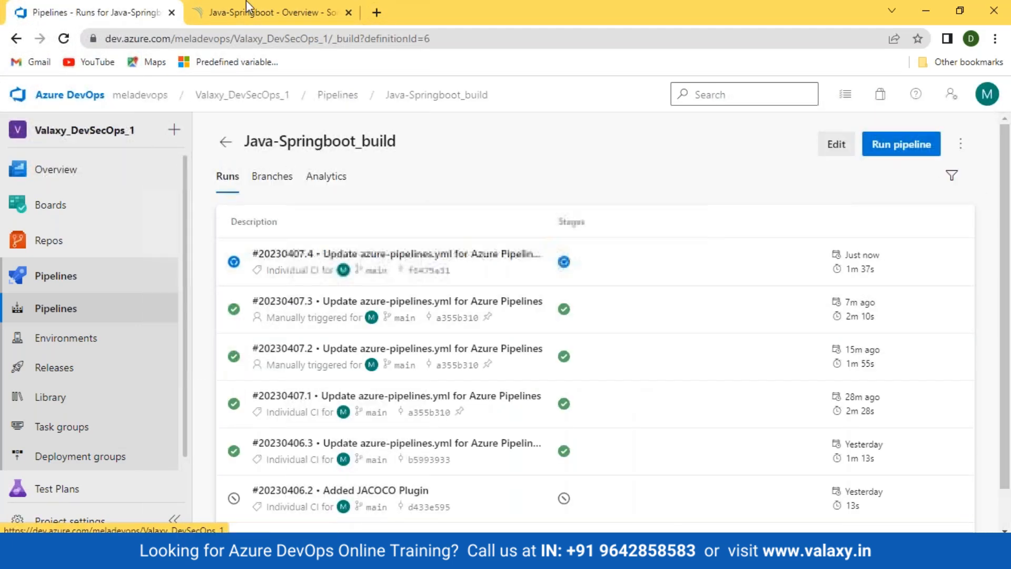
Step: Switch back to SonarQube, review the project's quality gate status and failed conditions, and open the list of all projects
left_click(235, 16)
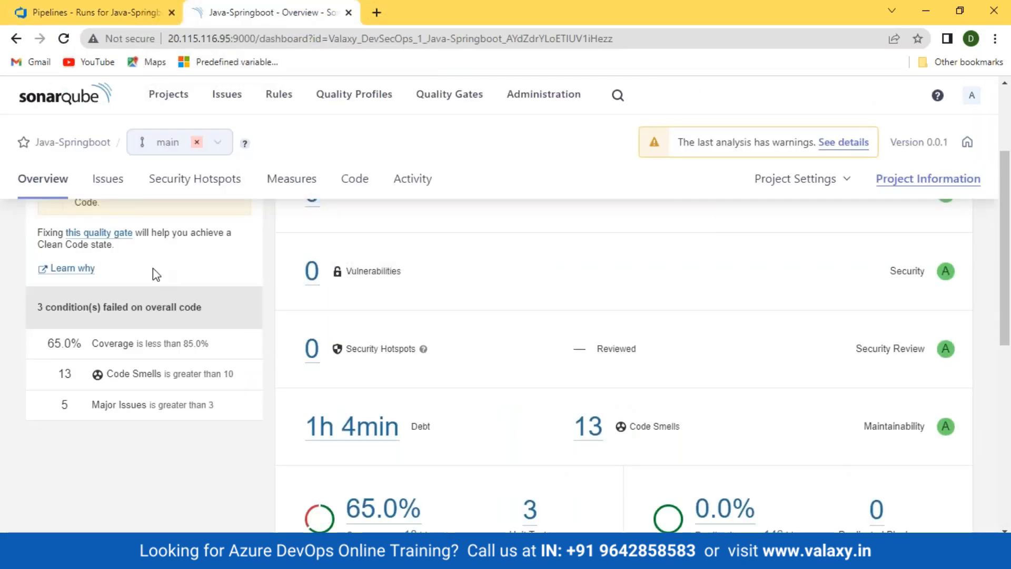
scroll(152, 268, "up", 3)
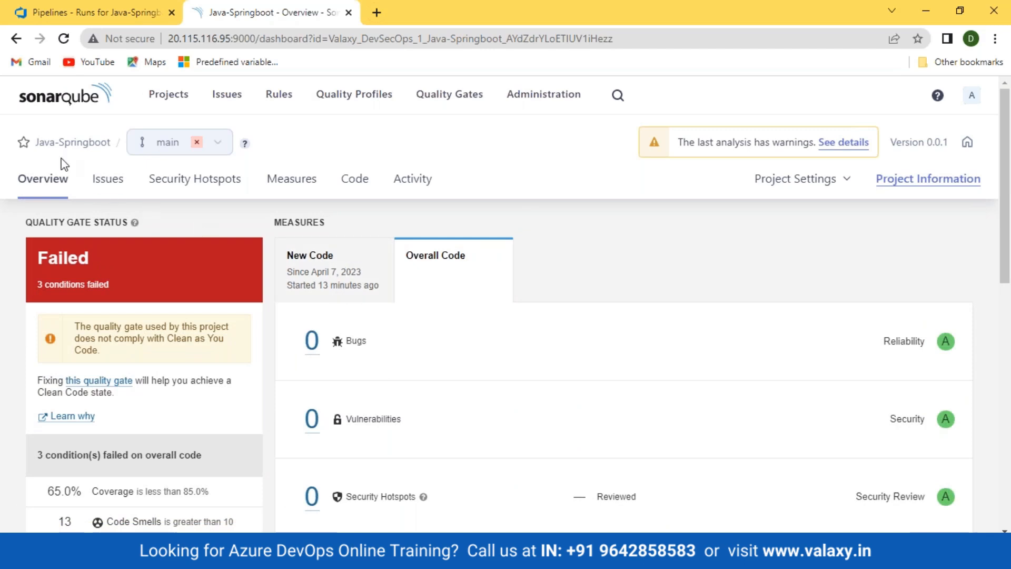
left_click(165, 96)
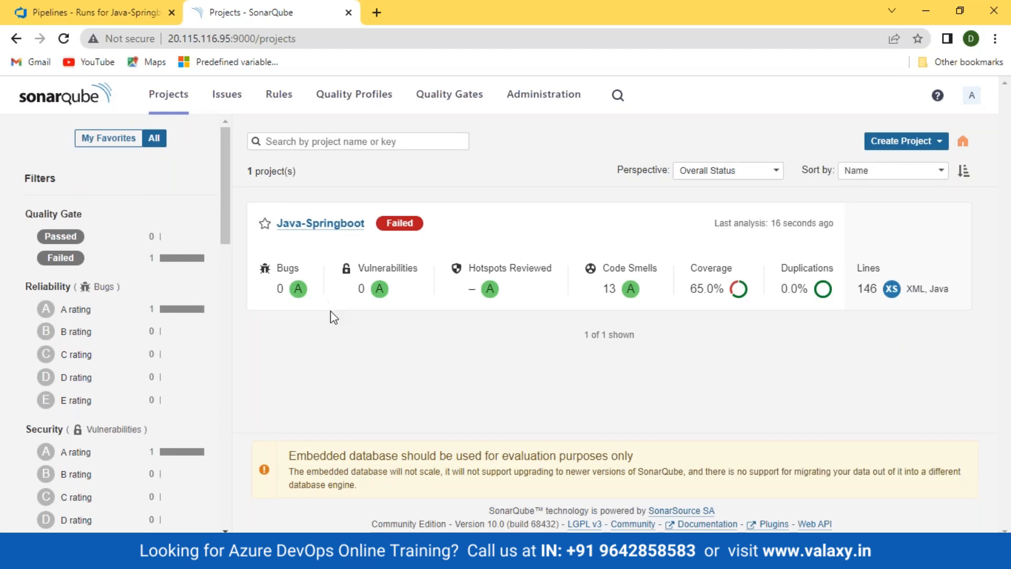
Step: Switch to Azure DevOps and open the sonarbuildbreaker task log in the job of run #20230407.4
left_click(145, 6)
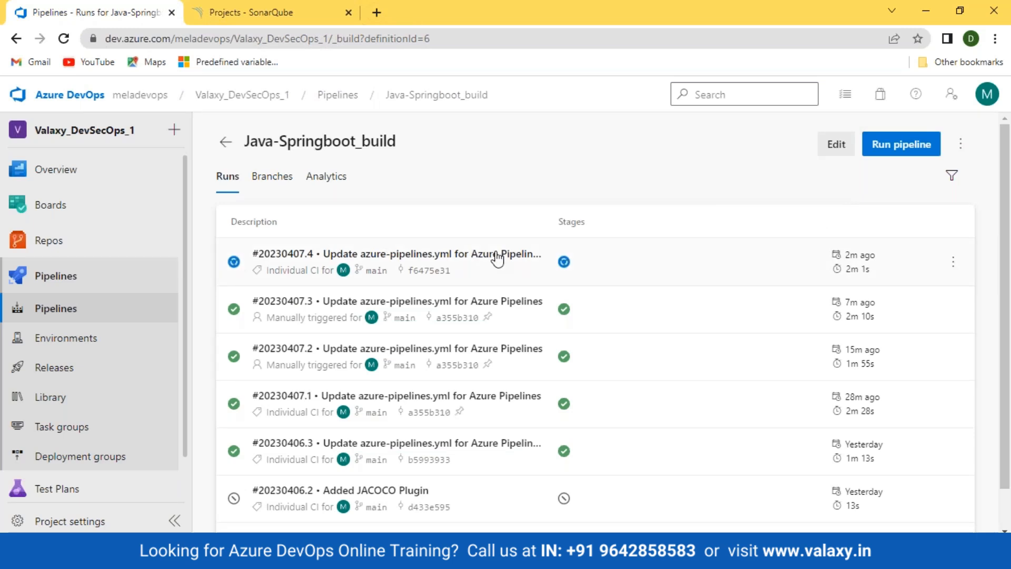
left_click(457, 253)
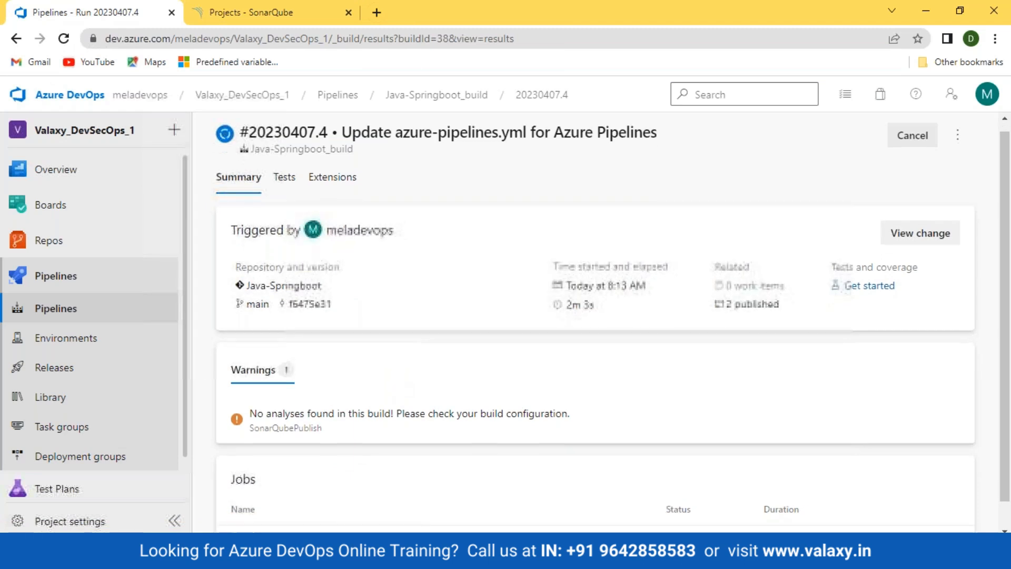
scroll(402, 421, "down", 1)
left_click(261, 512)
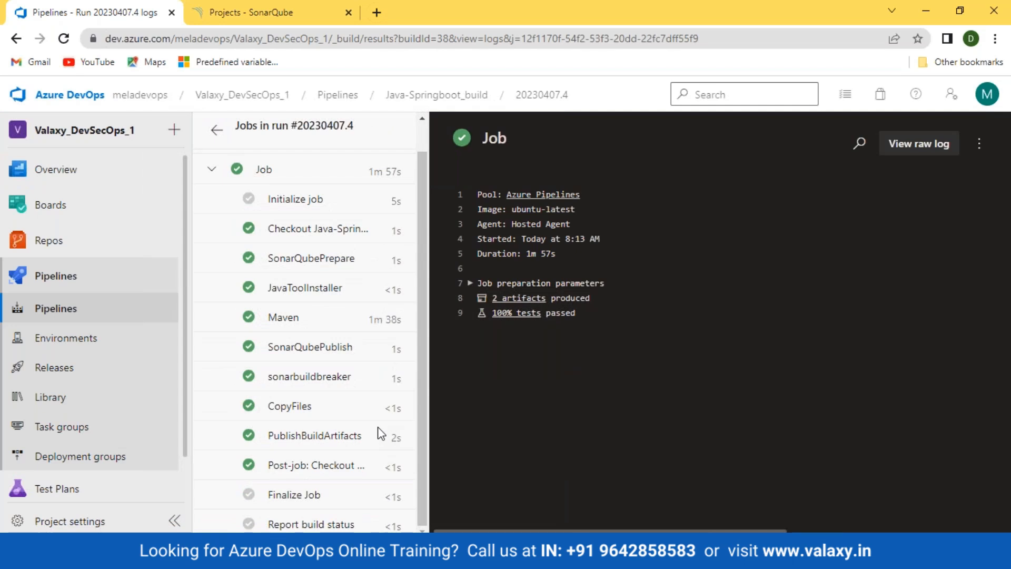
left_click(326, 376)
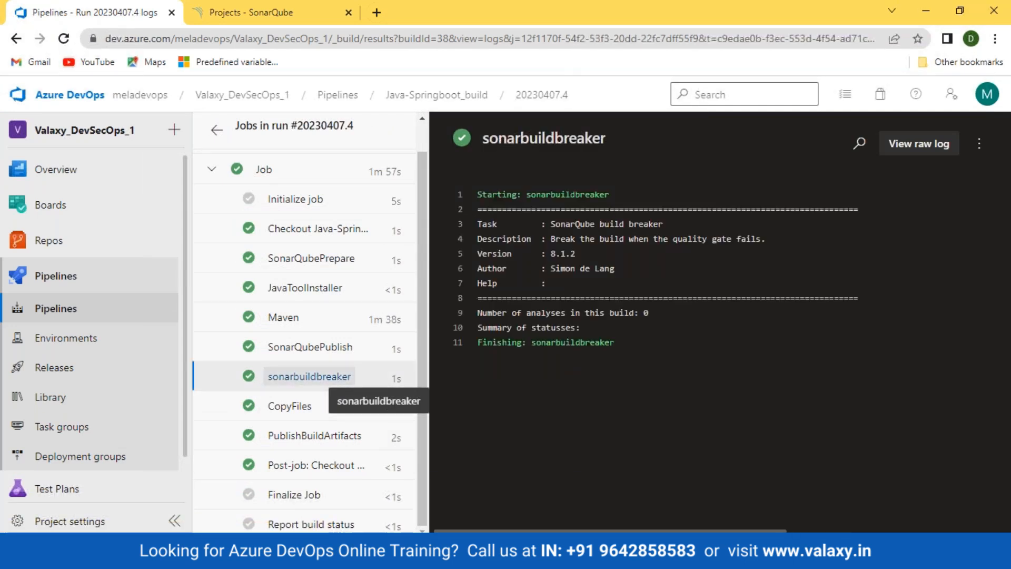
Step: Return to the Azure DevOps pipelines list, then switch to SonarQube and refresh its projects page
left_click(106, 310)
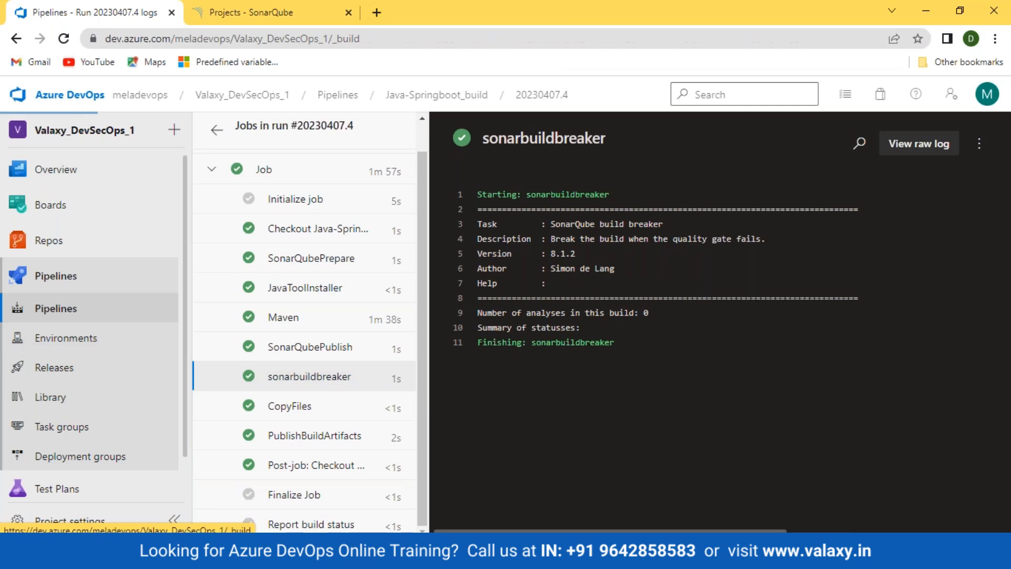
left_click(253, 12)
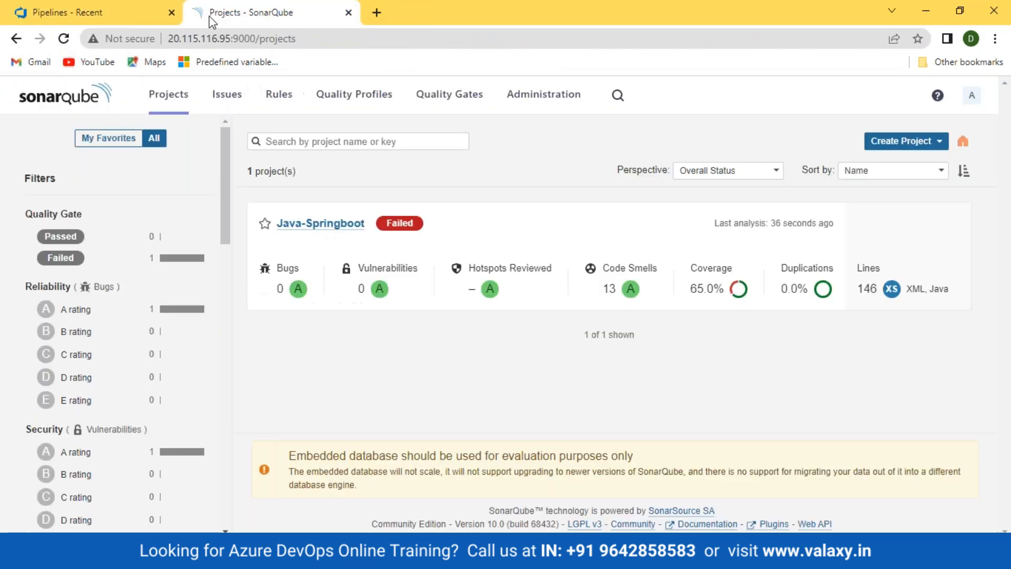
left_click(64, 38)
Step: Switch to Azure DevOps and look through azure-pipelines.yml of the Java-Springboot_build pipeline in the editor
left_click(151, 22)
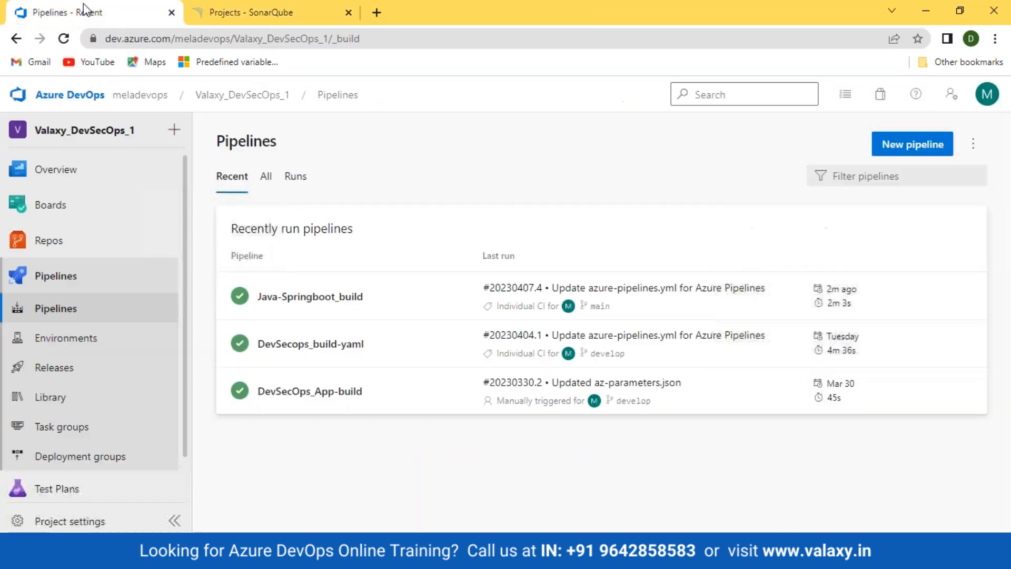
left_click(316, 307)
left_click(836, 142)
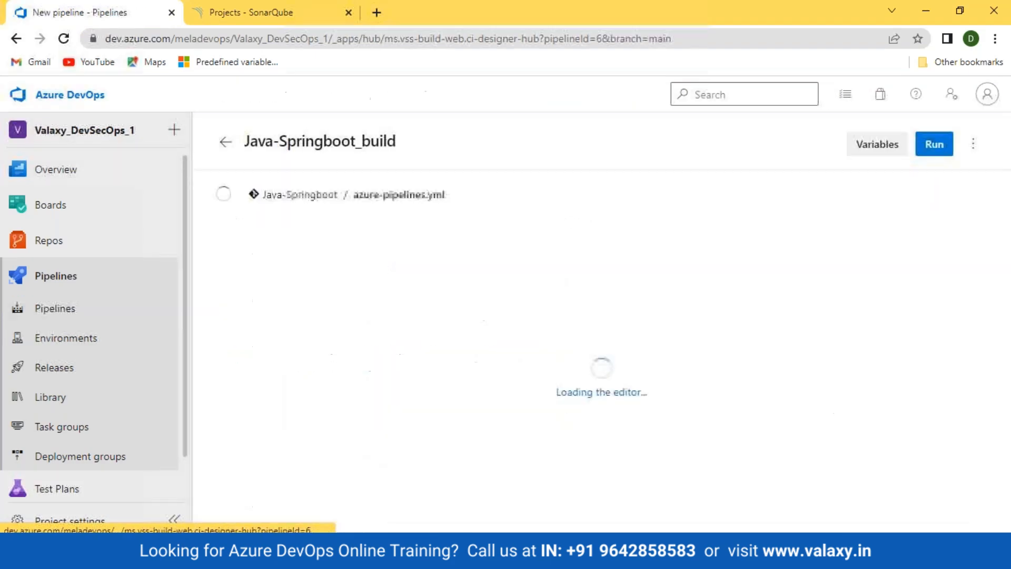
scroll(594, 374, "down", 4)
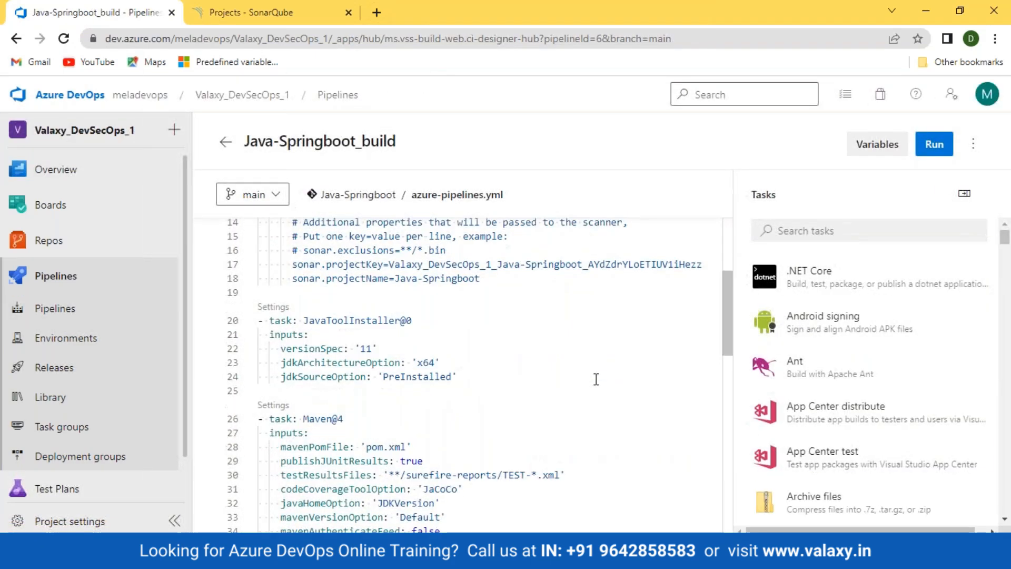
scroll(595, 380, "down", 2)
Step: Reopen the job of Java-Springboot_build run #20230407.4 and examine the number-of-analyses line in the sonarbuildbreaker log
left_click(56, 308)
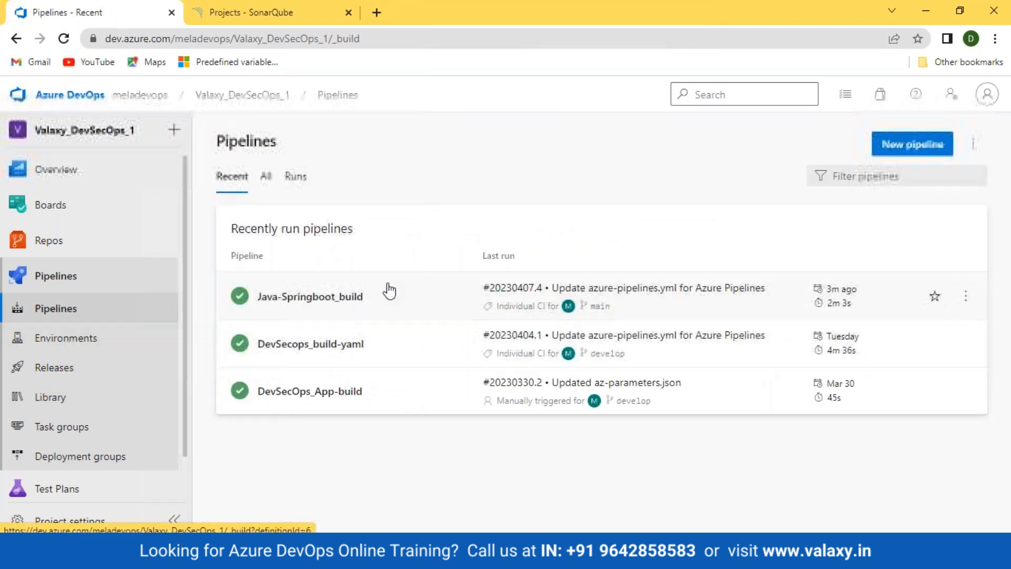
left_click(368, 299)
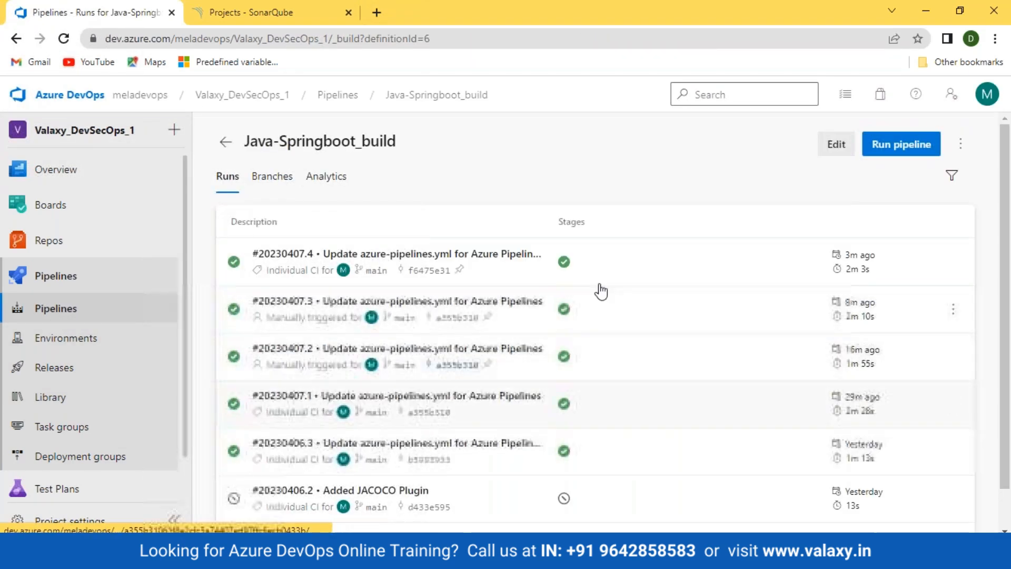
left_click(559, 265)
scroll(418, 434, "down", 3)
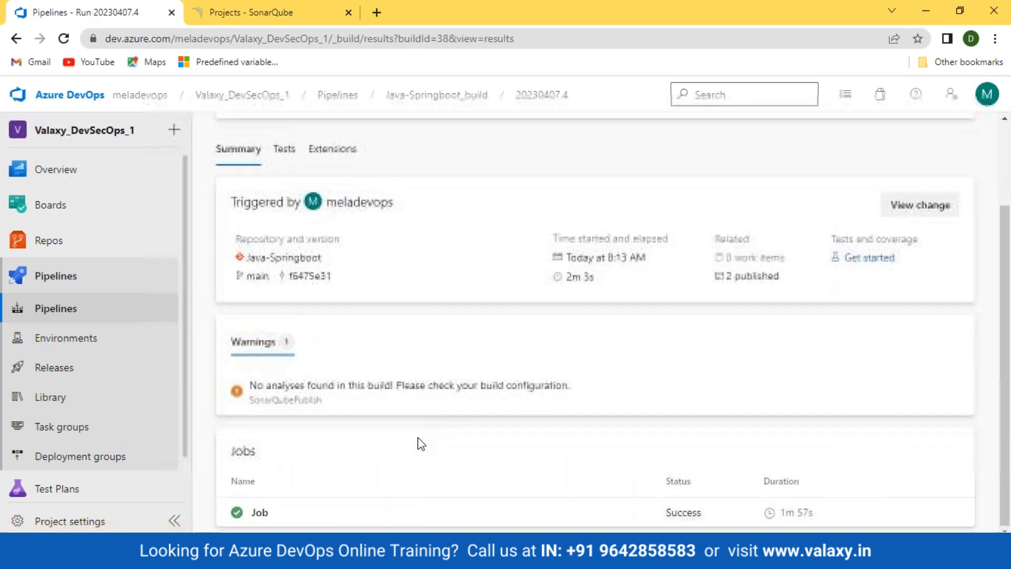
left_click(260, 512)
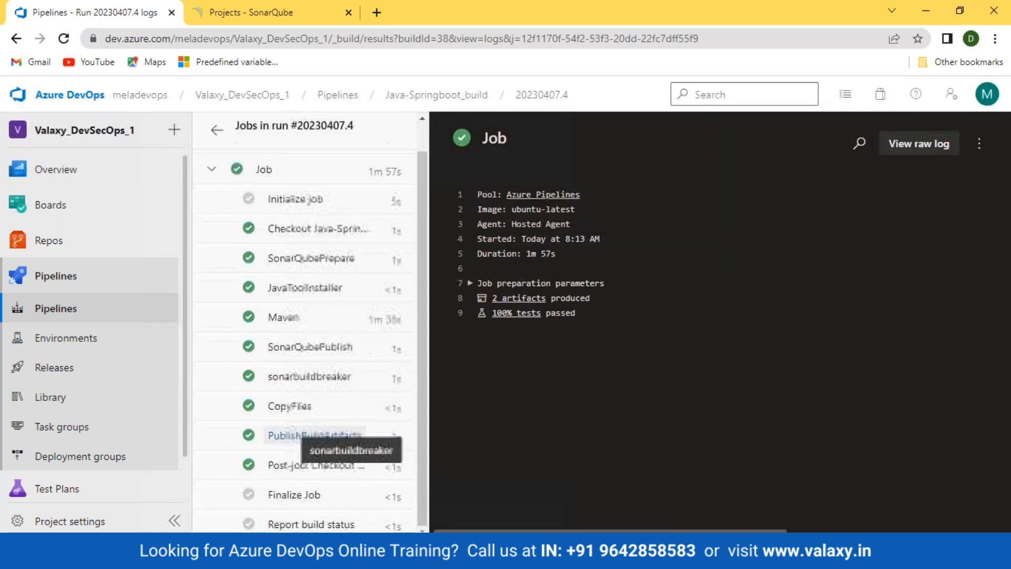
left_click(309, 376)
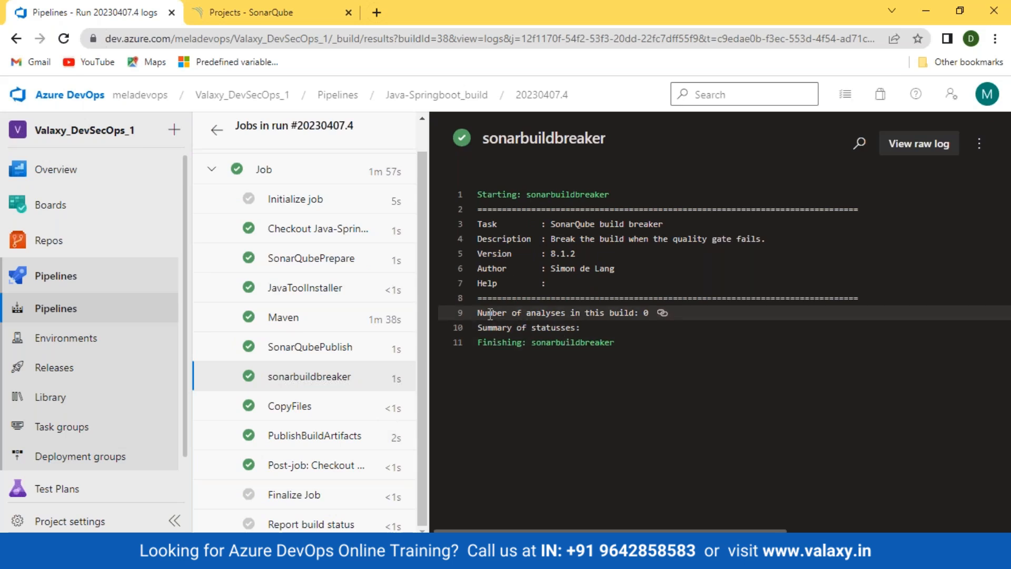
left_click_drag(487, 313, 657, 313)
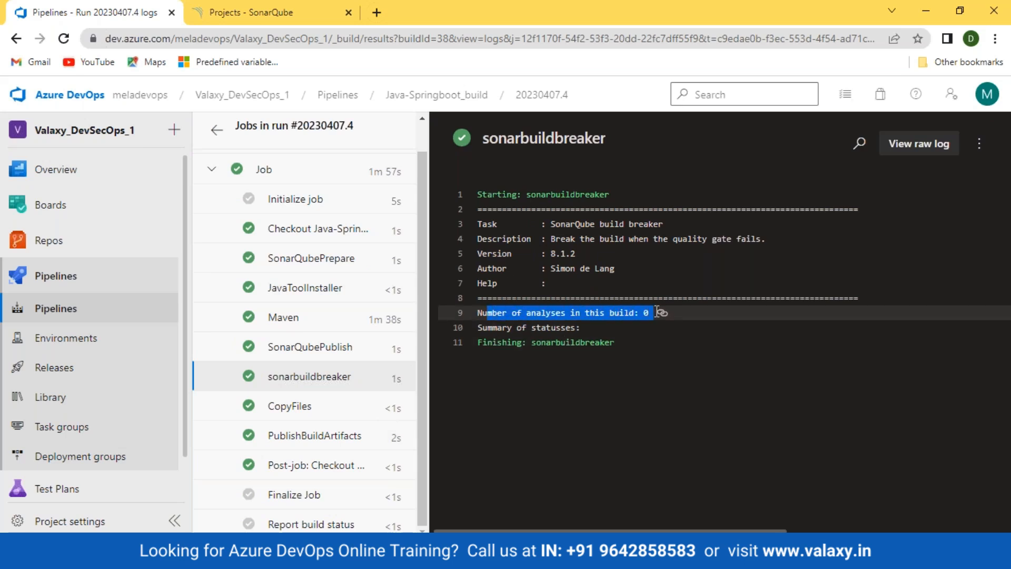
Step: Examine the warning line in the SonarQubePublish task log of the same run
left_click(315, 348)
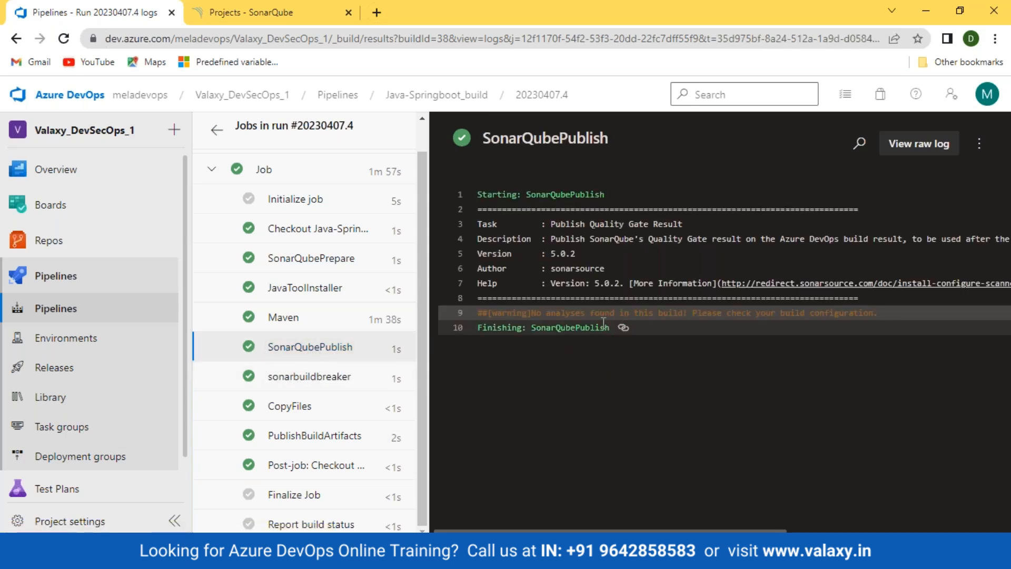
left_click_drag(537, 312, 717, 313)
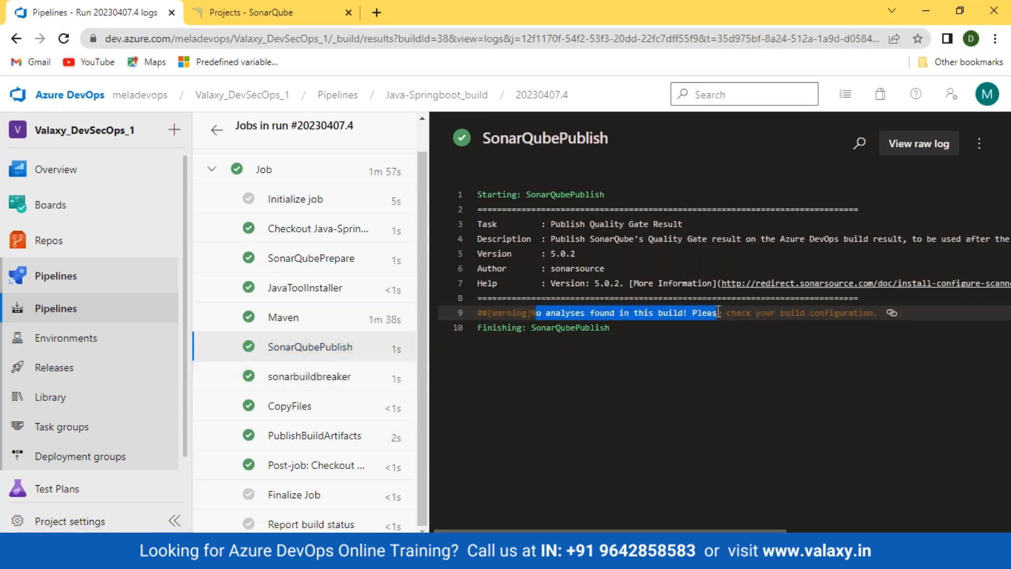
left_click(750, 31)
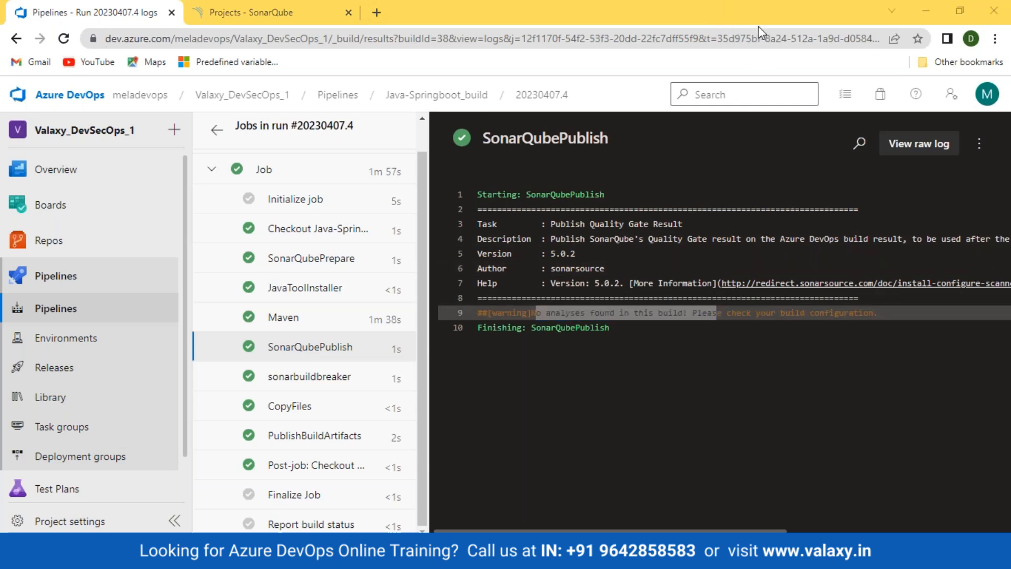
left_click(693, 362)
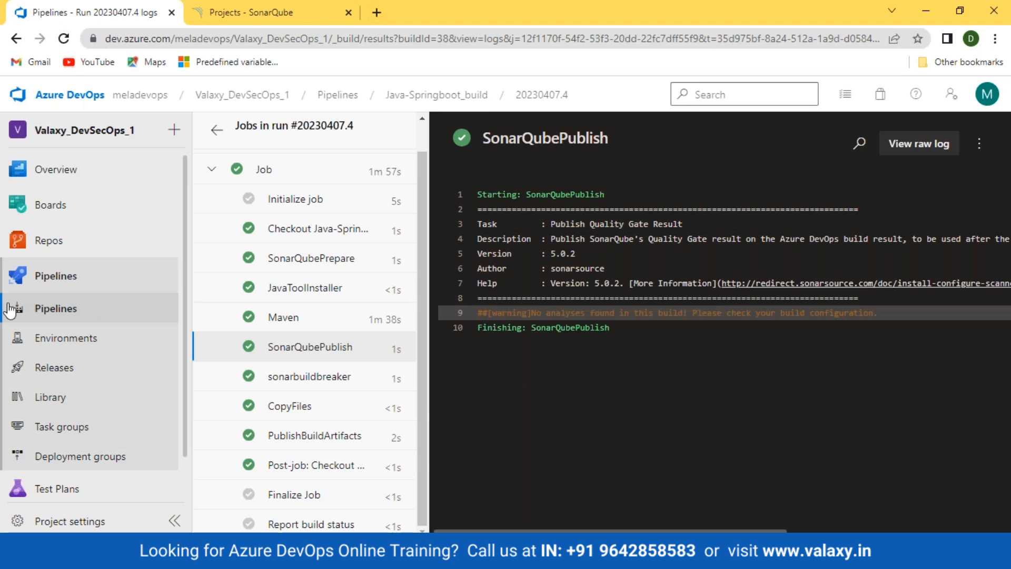
Step: Open the Java-Springboot_build pipeline's YAML for editing and examine the SonarQubePublish@5 task and its neighbouring tasks
left_click(50, 310)
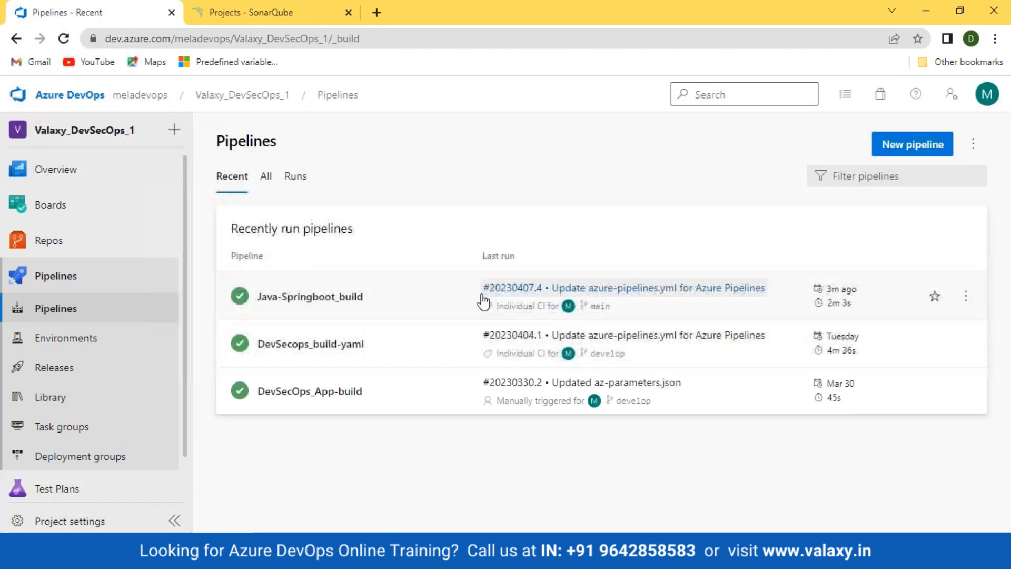
left_click(327, 296)
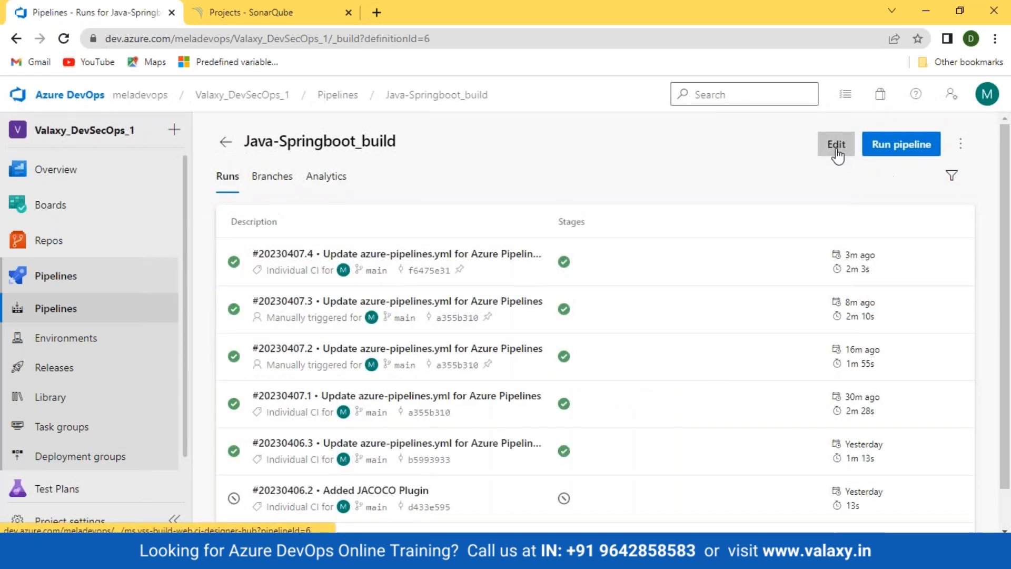
left_click(838, 145)
scroll(522, 309, "down", 7)
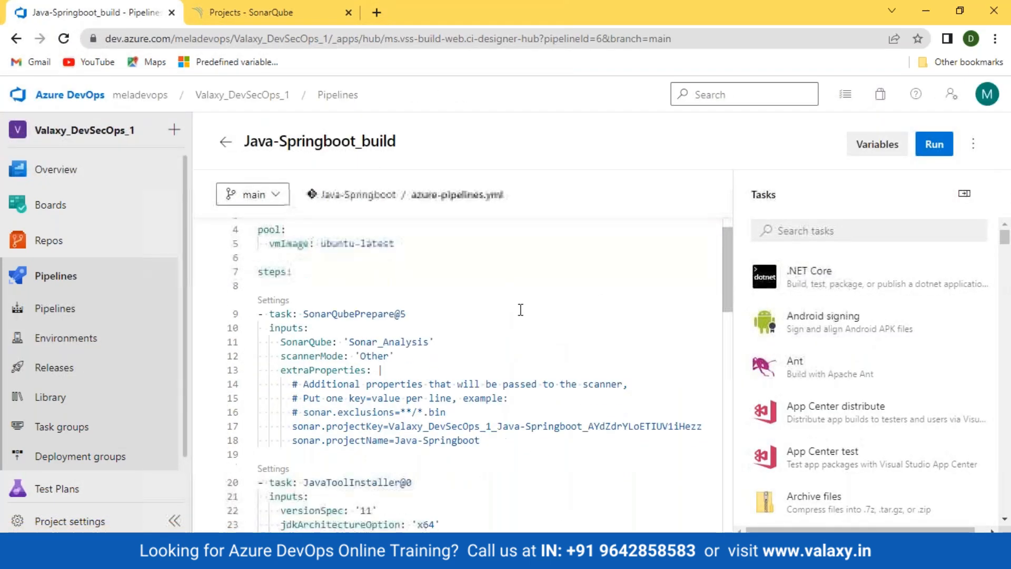
scroll(520, 310, "down", 3)
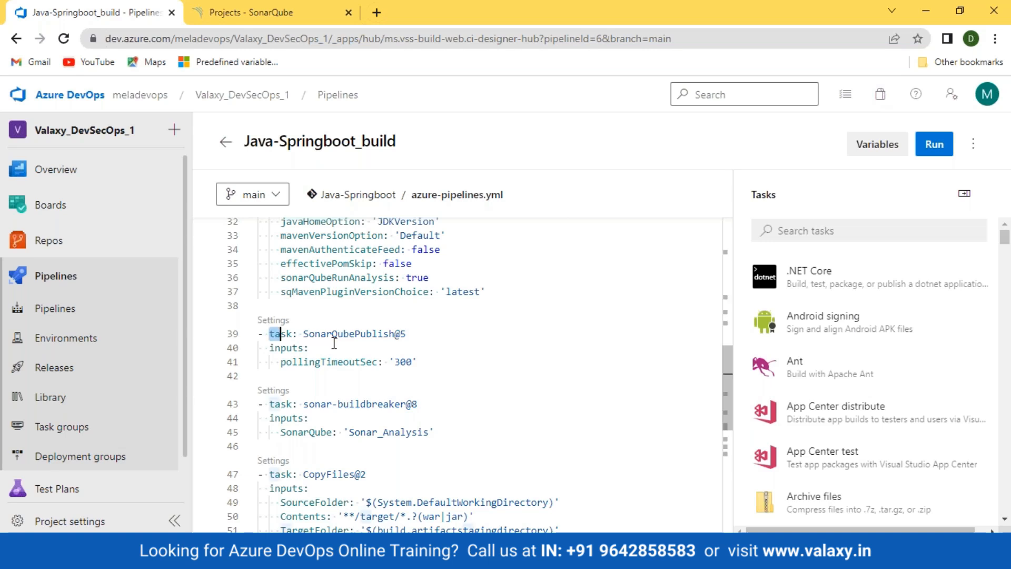
left_click_drag(269, 332, 482, 364)
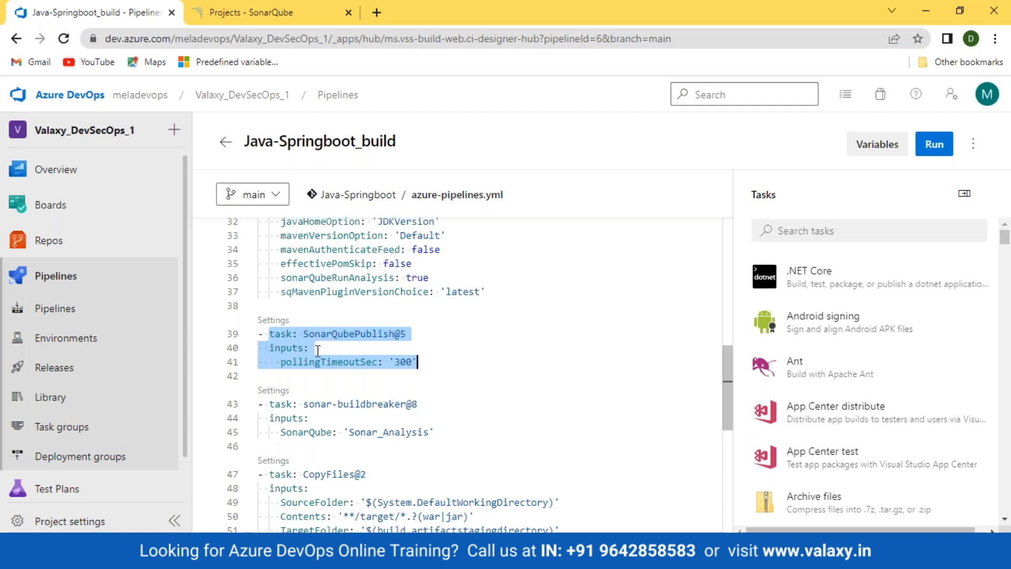
scroll(346, 358, "up", 1)
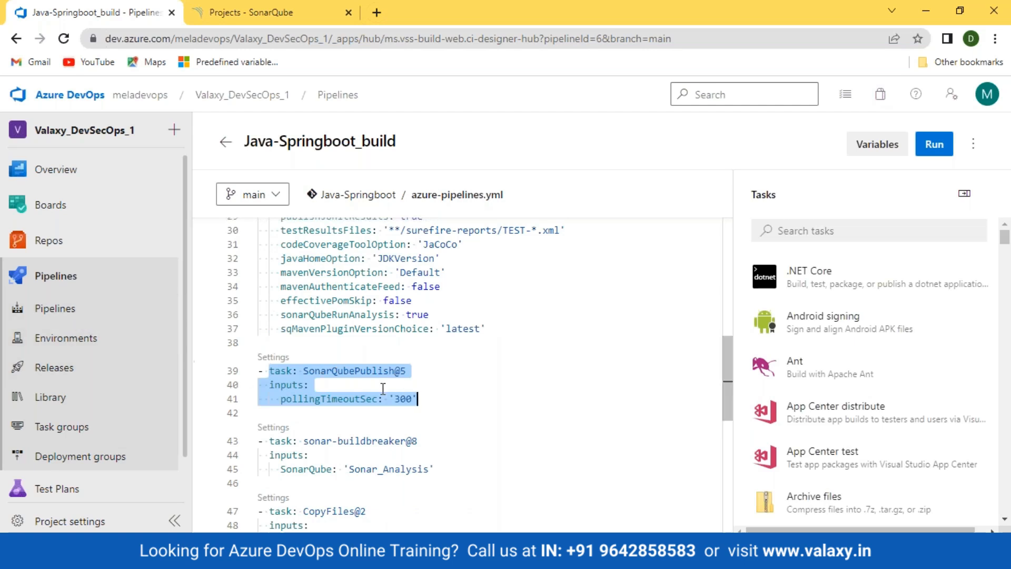
Step: Leave the YAML editor and open the job logs of Java-Springboot_build run #20230407.4
left_click(65, 313)
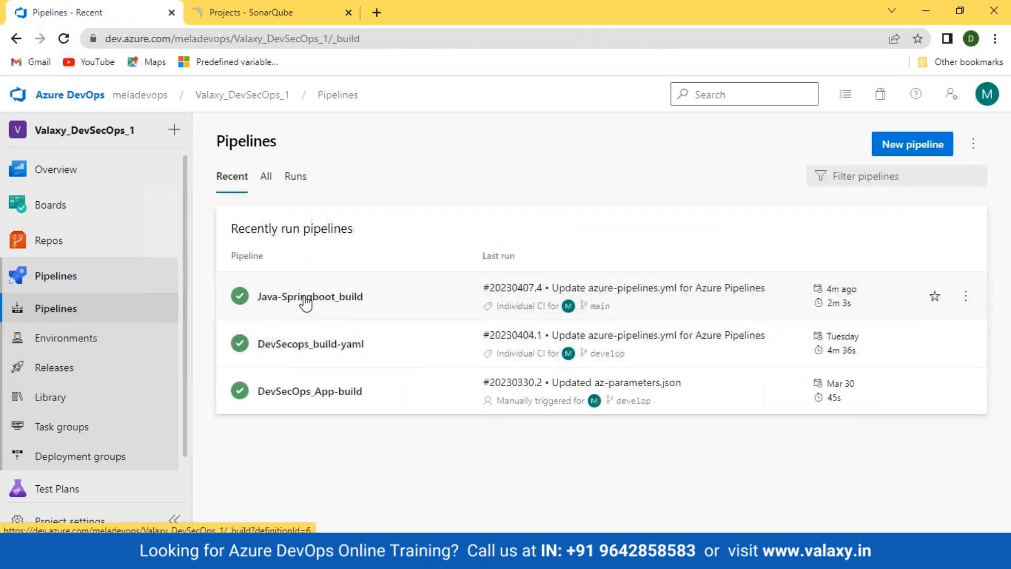
left_click(303, 296)
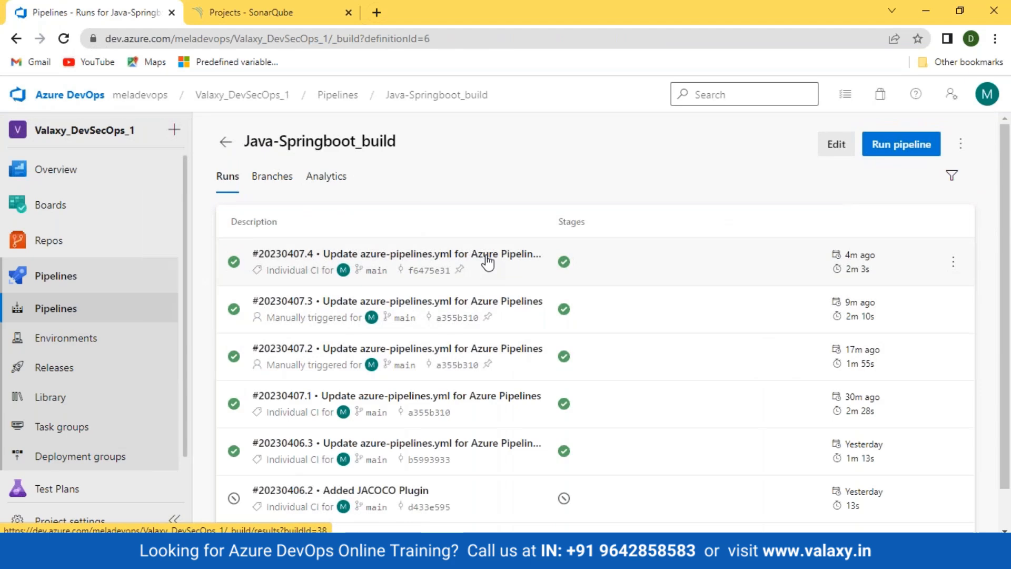
left_click(488, 262)
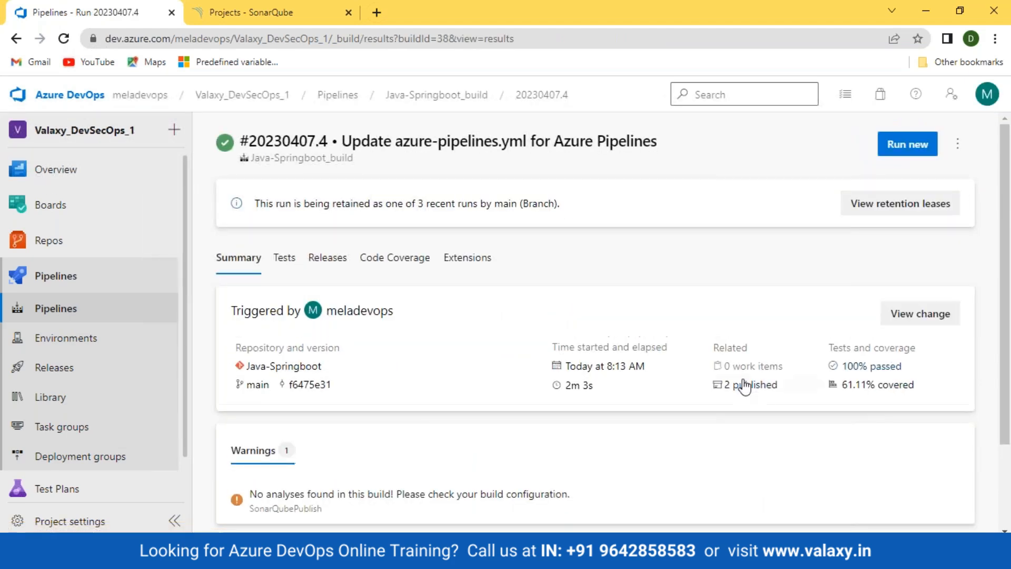
scroll(743, 386, "down", 2)
left_click(260, 507)
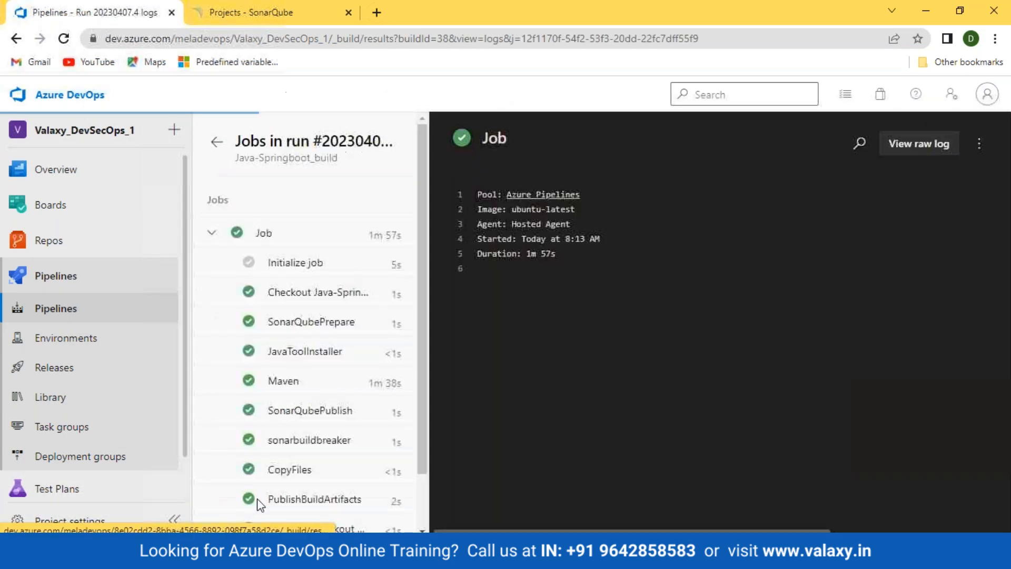
Step: Examine the warning line in the SonarQubePublish log of run #20230407.4 and open the Maven task log
scroll(308, 416, "down", 1)
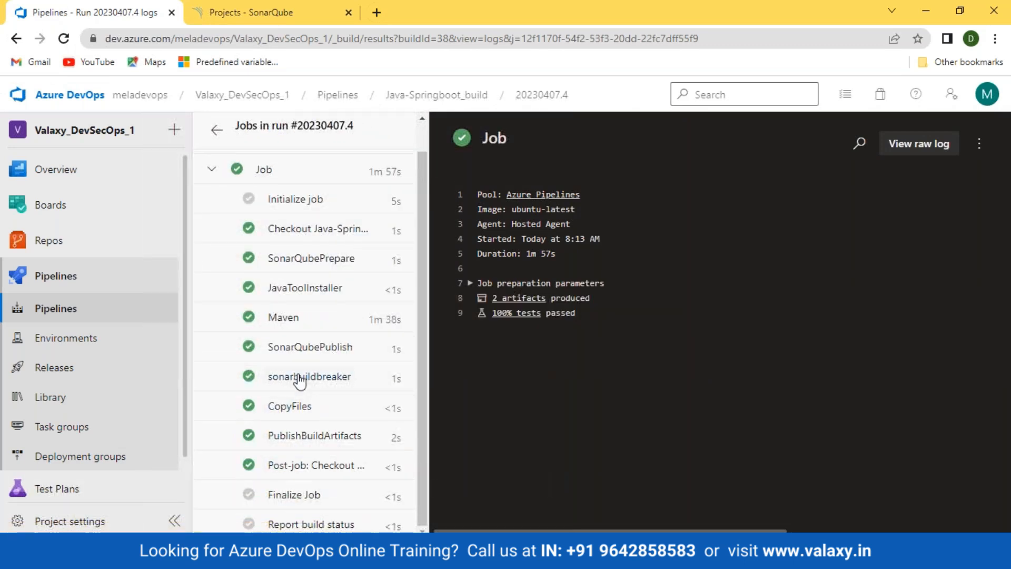
left_click(301, 347)
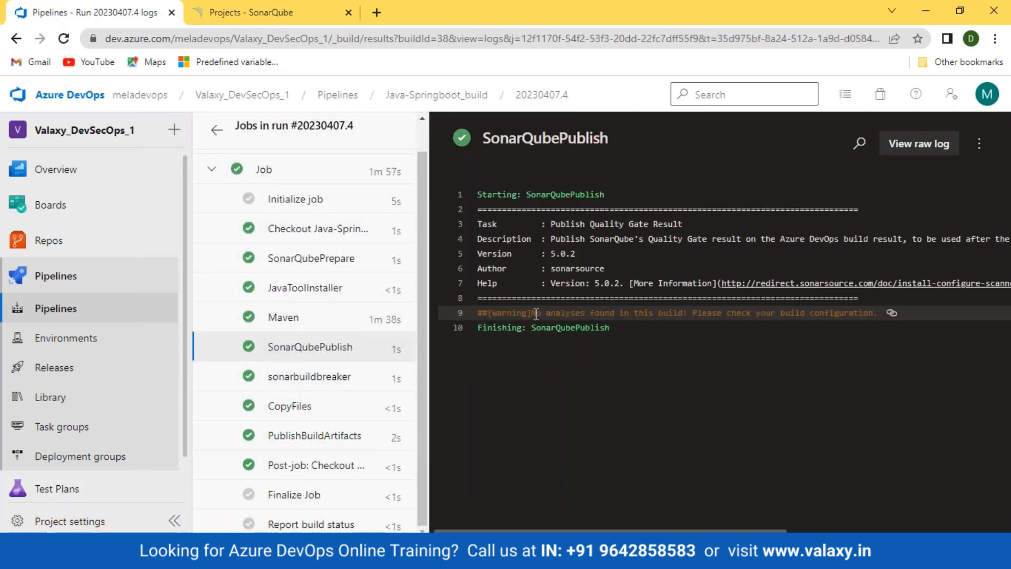
left_click_drag(536, 315, 857, 313)
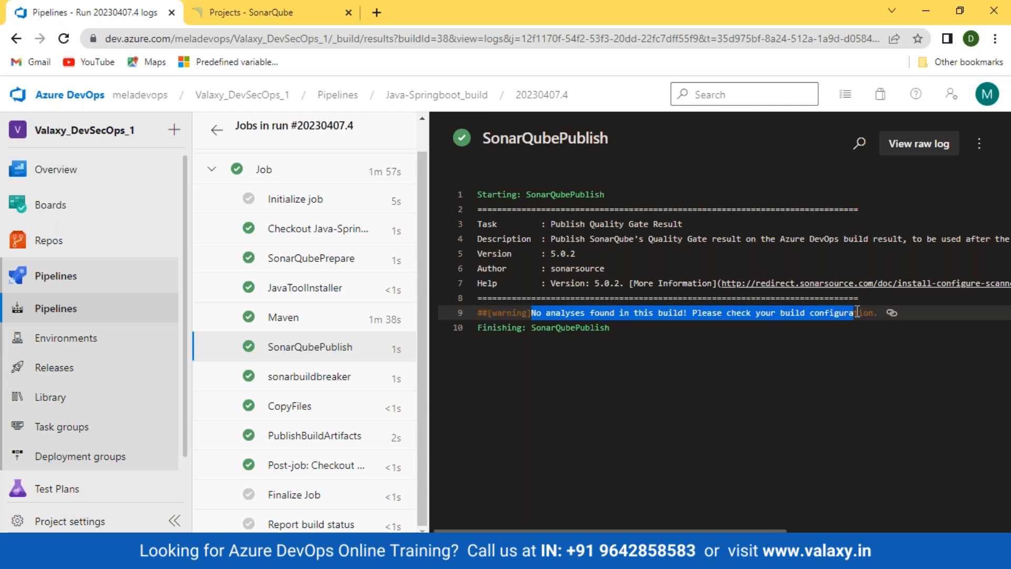
left_click(298, 322)
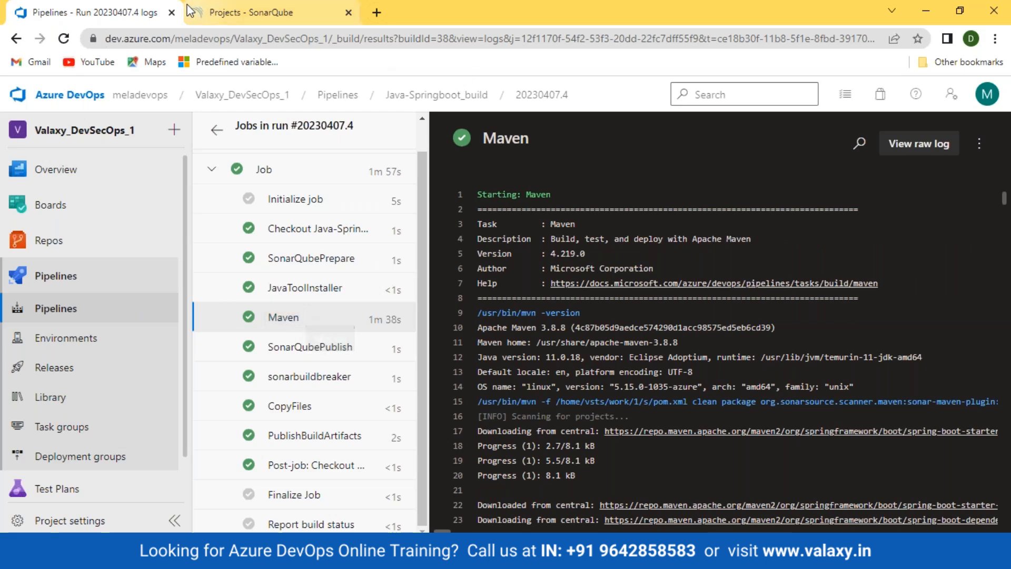
Step: Switch to SonarQube, check the Java-Springboot project's last analysis time, and return to the Azure DevOps run
left_click(247, 12)
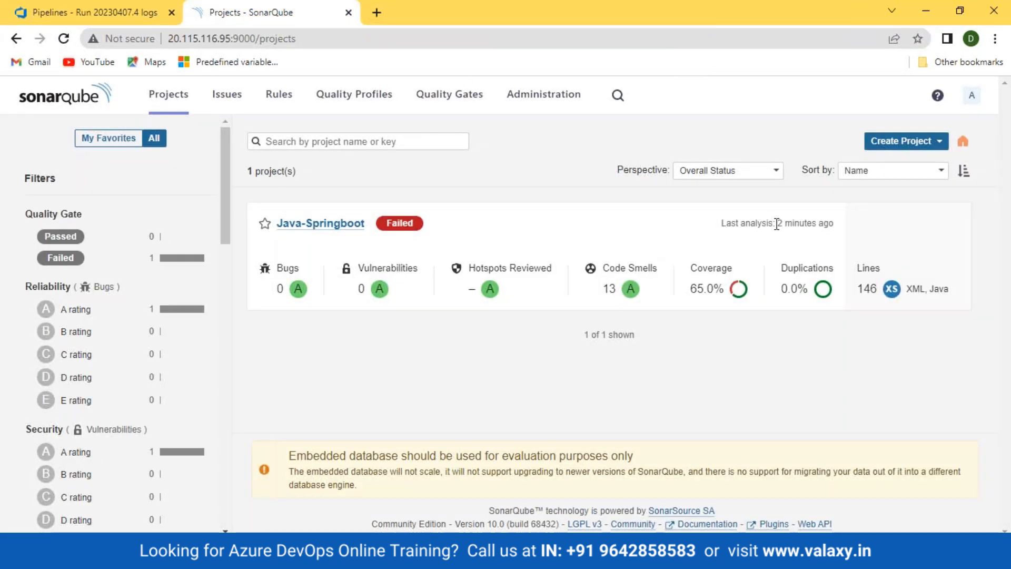
left_click_drag(777, 224, 855, 278)
left_click(140, 18)
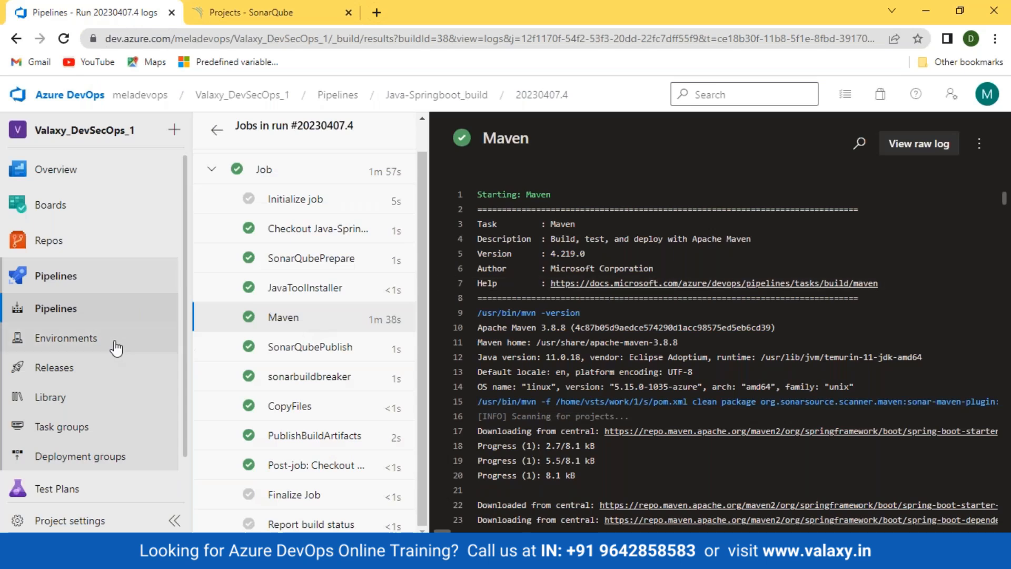
Step: Open the Java-Springboot_build pipeline's YAML for editing and go to the Maven@4 task
left_click(49, 311)
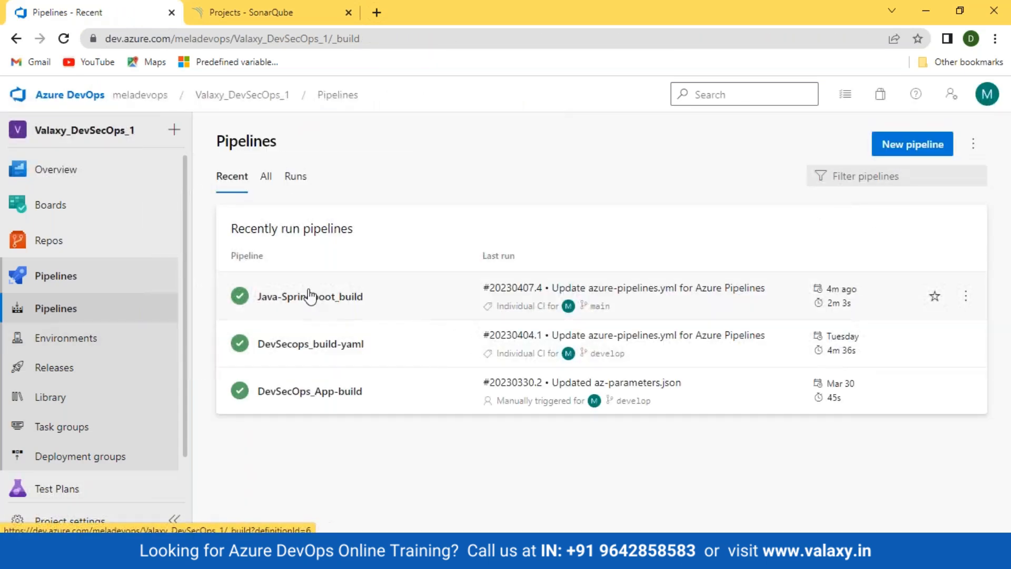
left_click(895, 201)
left_click(835, 142)
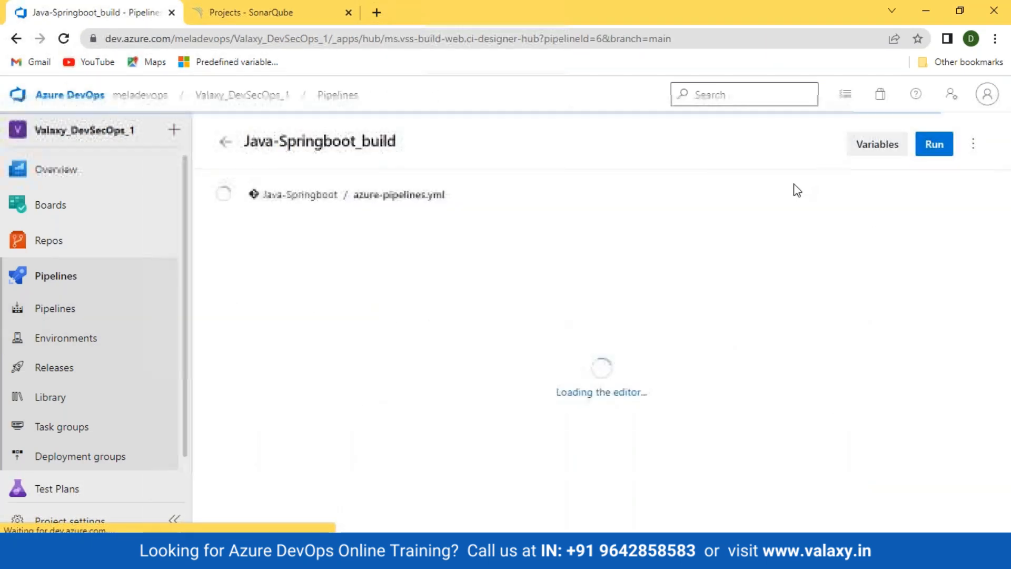
scroll(523, 367, "down", 6)
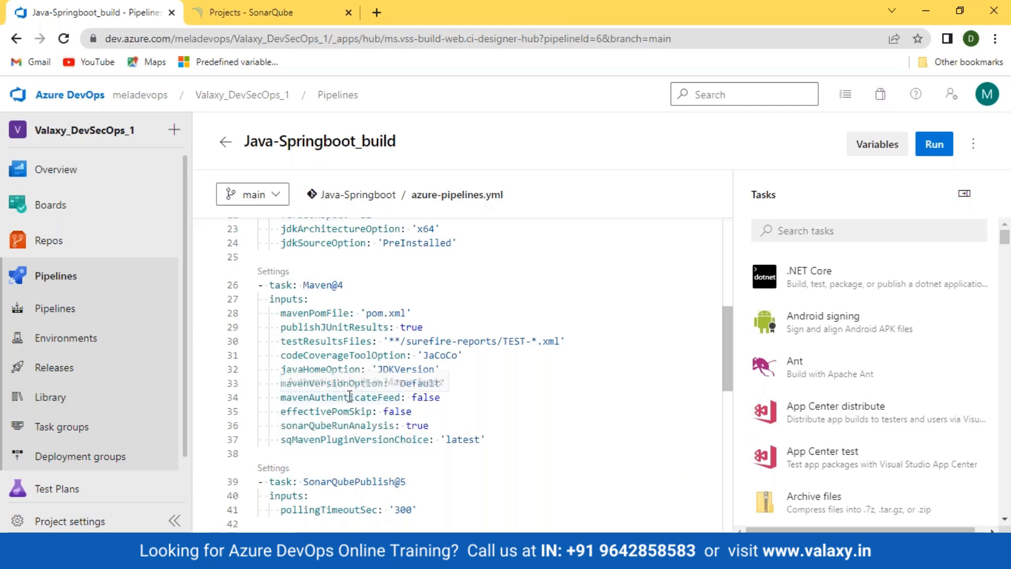
Step: Find the Maven task in the task assistant and enable its SonarQube or SonarCloud analysis with the latest scanner release
left_click(806, 230)
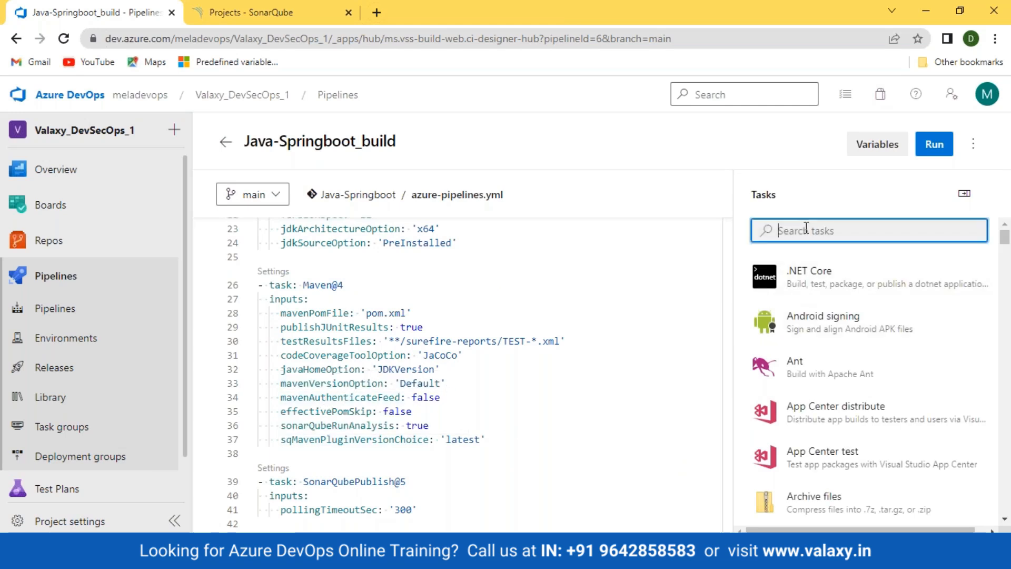
type("mavn")
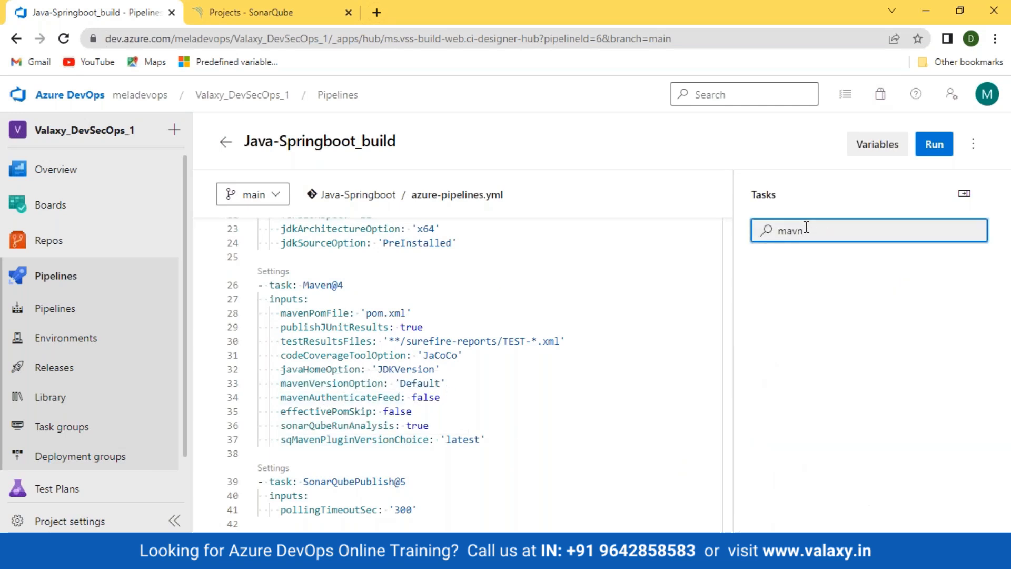
key("BackSpace")
type("en")
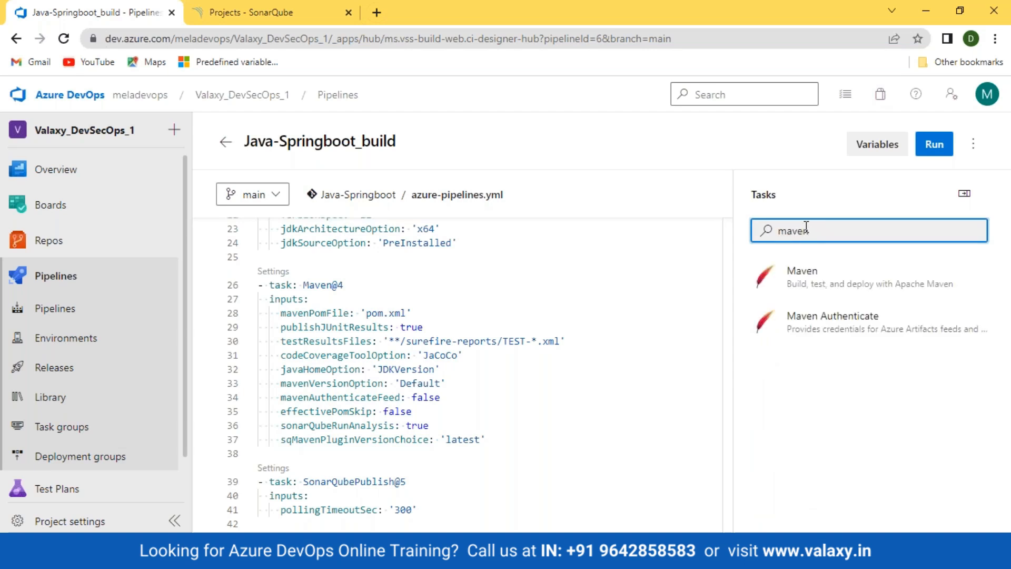
left_click(871, 279)
scroll(884, 316, "down", 3)
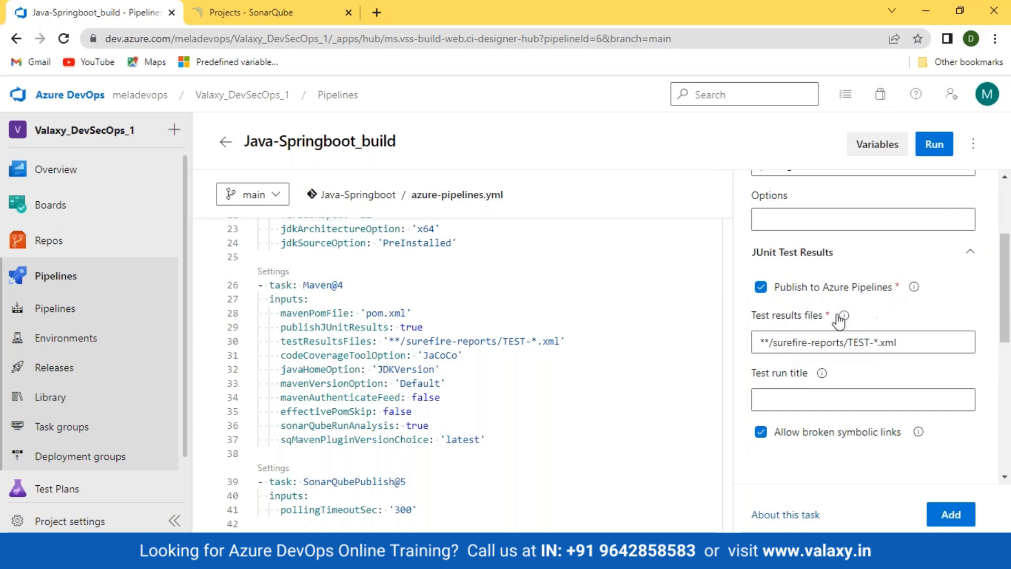
scroll(840, 319, "down", 9)
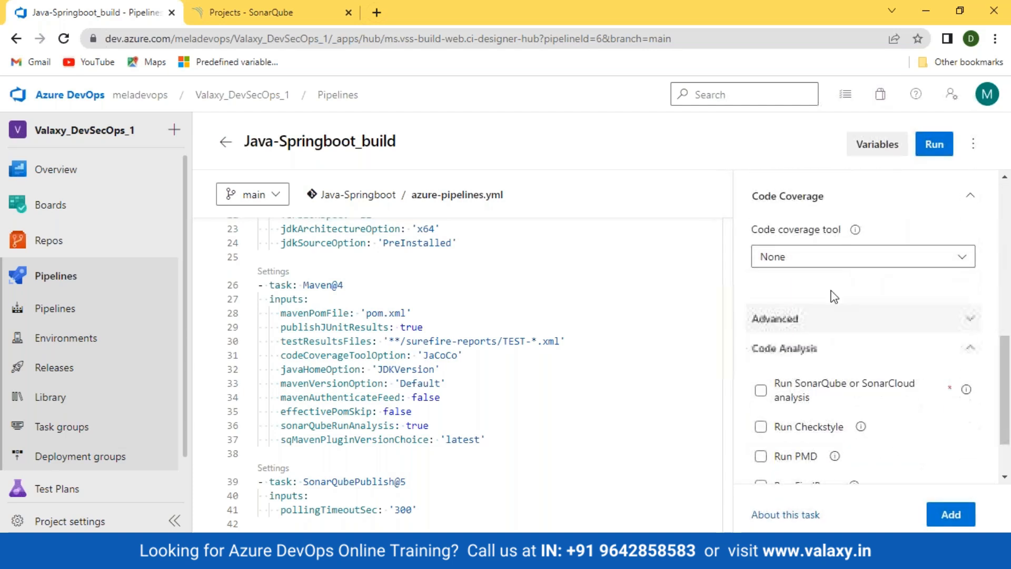
left_click(804, 392)
scroll(793, 374, "down", 2)
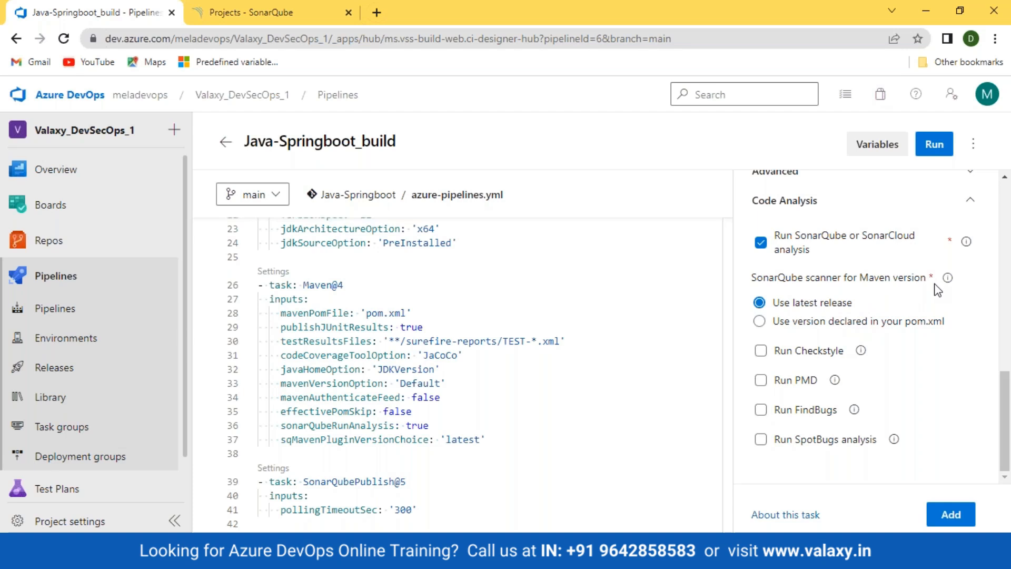
Step: Compare the Maven task settings with the YAML and examine the sonar-buildbreaker@8 task block
scroll(528, 345, "down", 2)
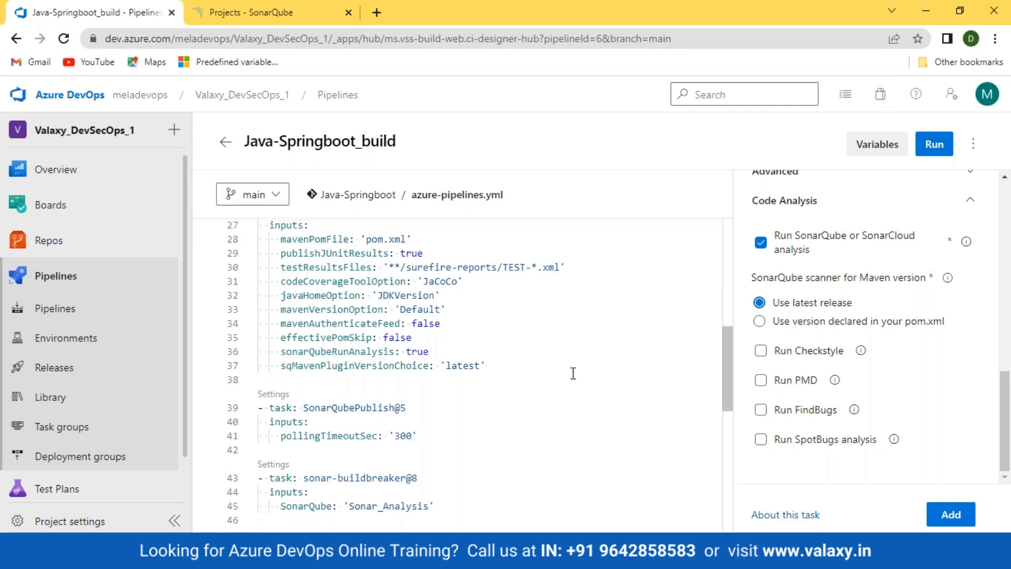
scroll(942, 337, "up", 6)
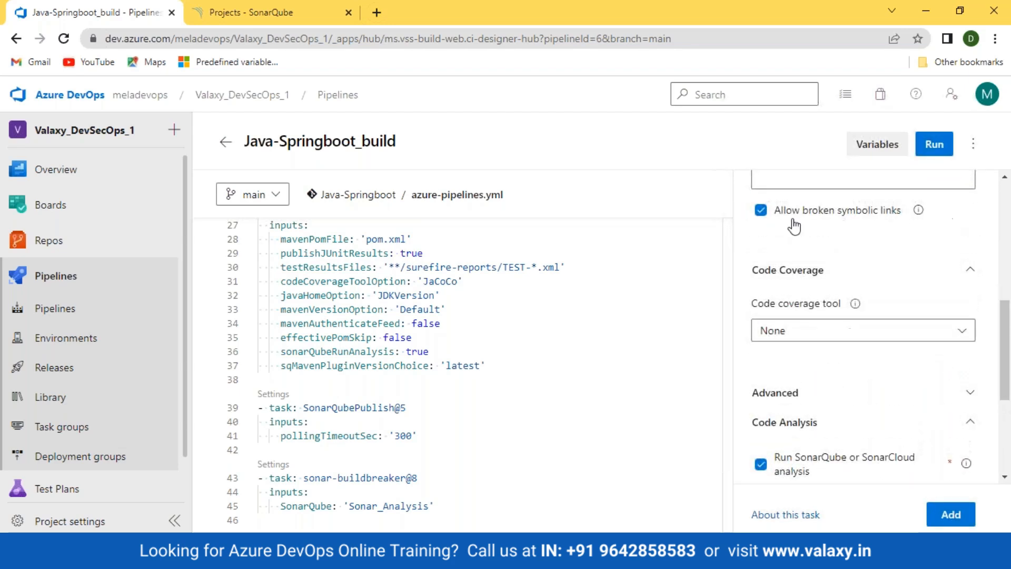
scroll(915, 327, "up", 2)
left_click(447, 477)
scroll(452, 474, "down", 2)
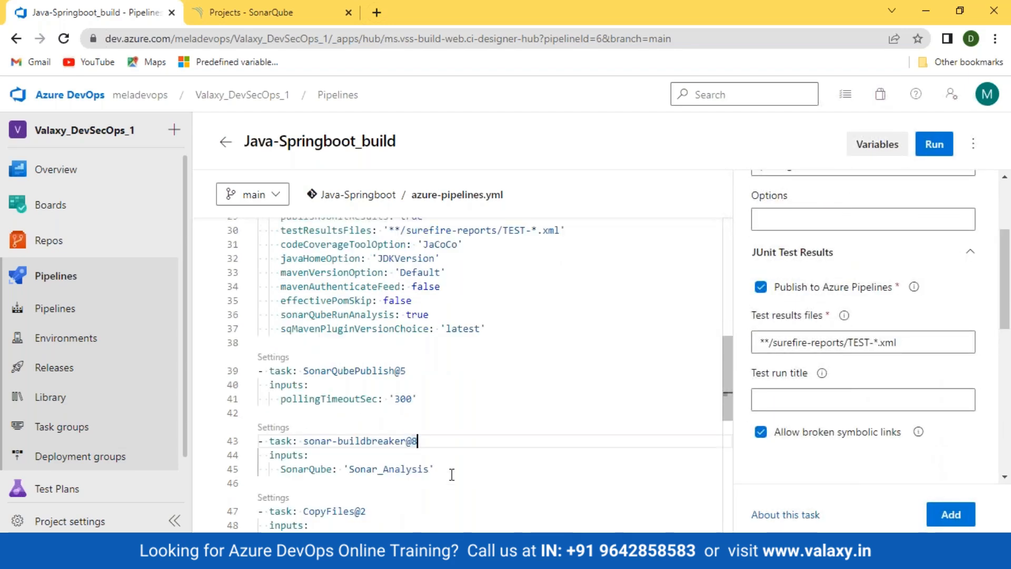
left_click_drag(435, 432, 255, 407)
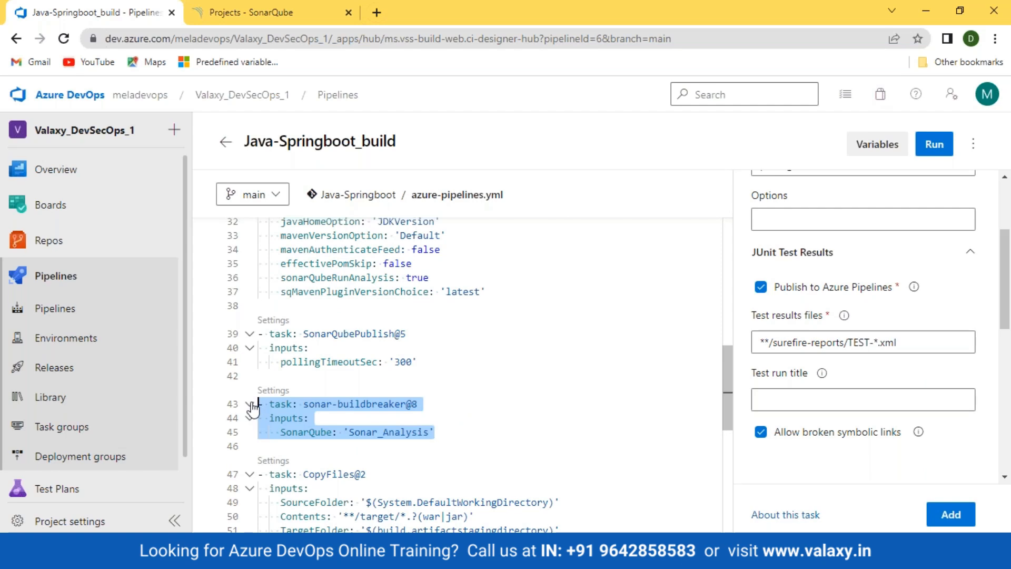
left_click(286, 308)
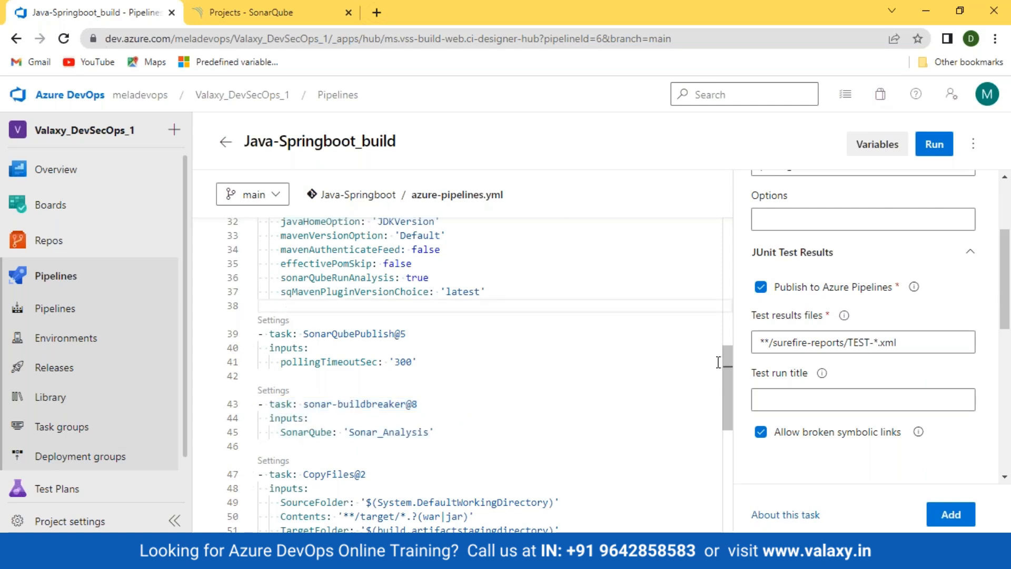
Step: Review the Maven task's advanced, code coverage and code analysis options
scroll(848, 397, "down", 7)
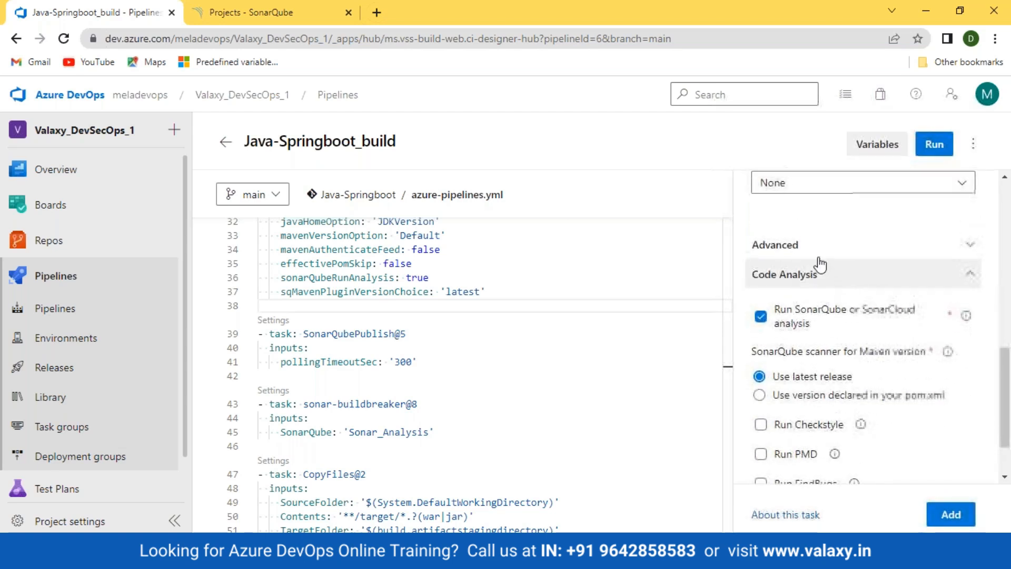
left_click(819, 258)
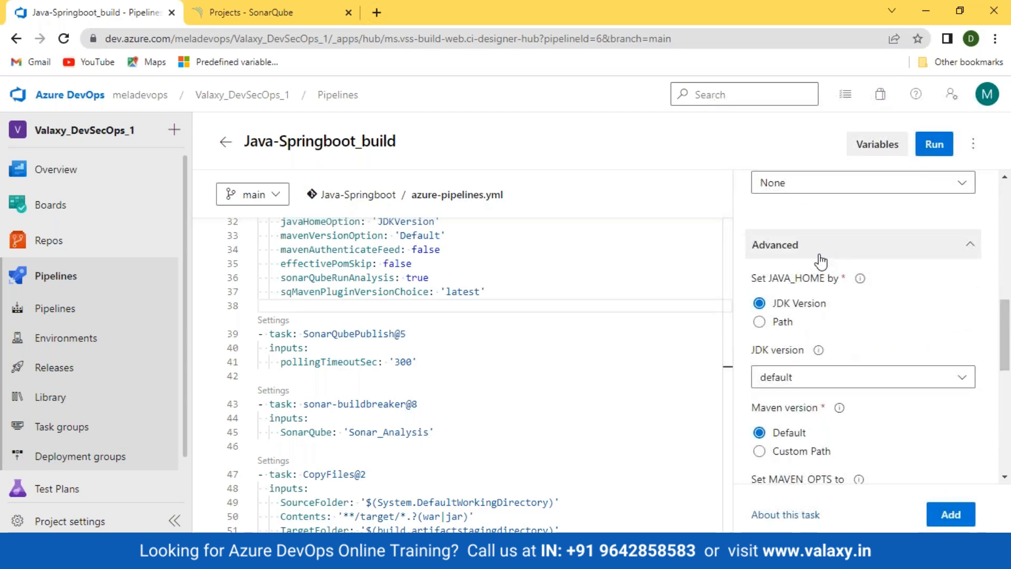
scroll(820, 260, "up", 2)
left_click(814, 256)
left_click(795, 337)
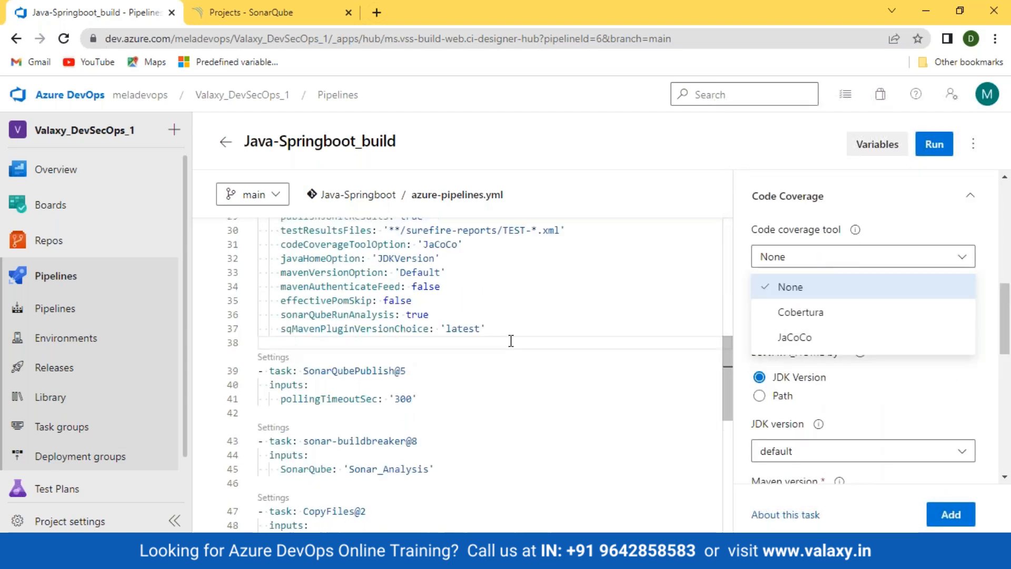
scroll(947, 381, "down", 4)
scroll(948, 382, "down", 5)
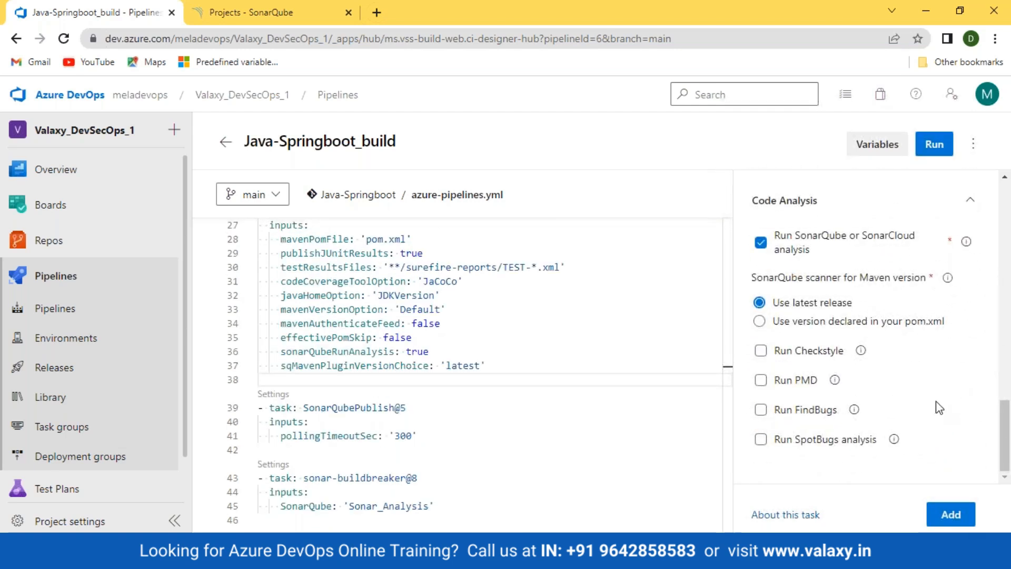
Step: Replace the existing Maven@4 block with the newly configured Maven task and insert a new line after it
left_click_drag(487, 366, 258, 252)
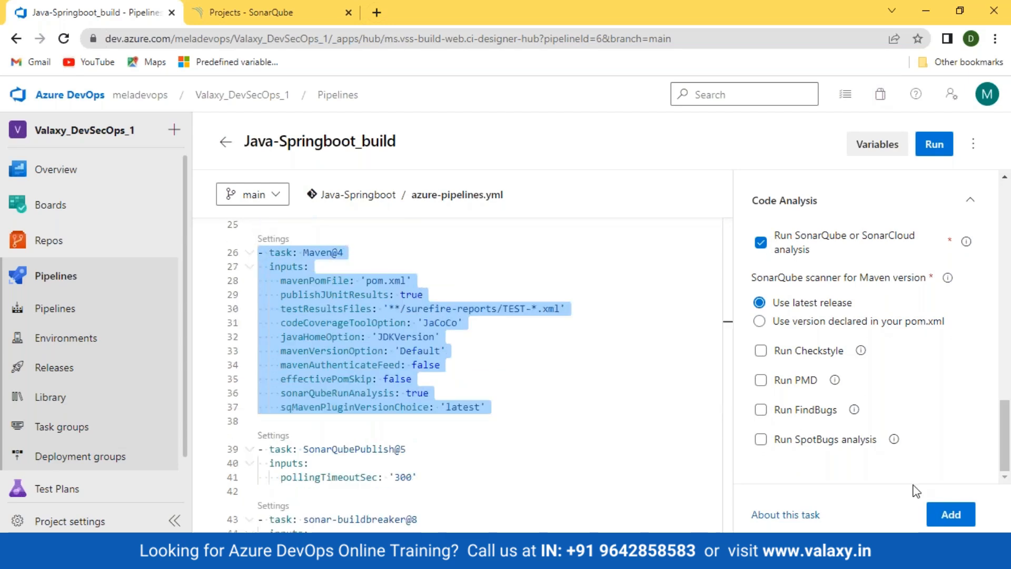
left_click(951, 514)
left_click(967, 195)
left_click(542, 394)
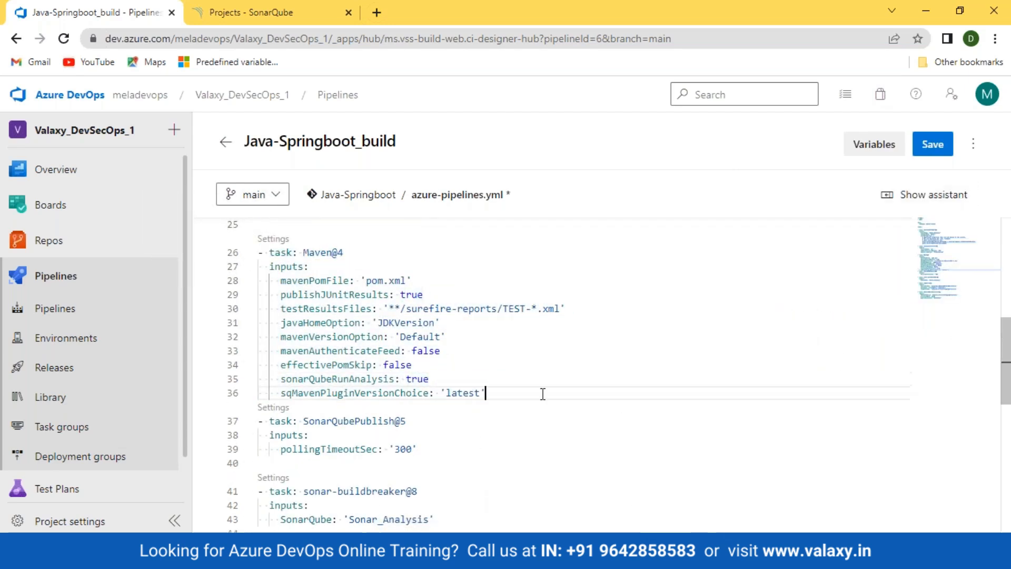
key("Return")
Step: Replace the SonarQubePublish@5 block with a new Publish Quality Gate Result task that has a 300-second timeout
scroll(544, 398, "down", 2)
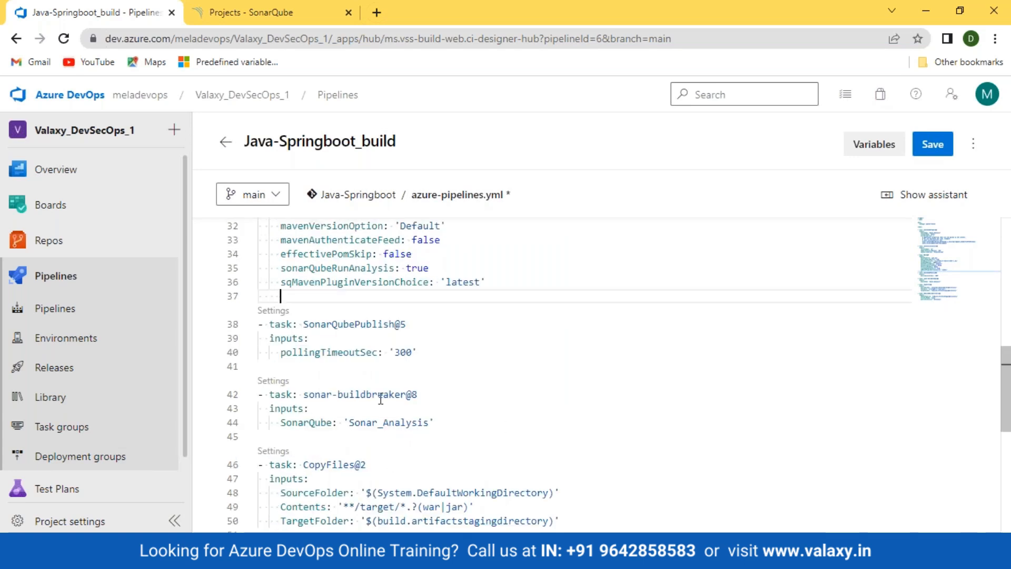
scroll(381, 399, "up", 2)
scroll(381, 399, "down", 1)
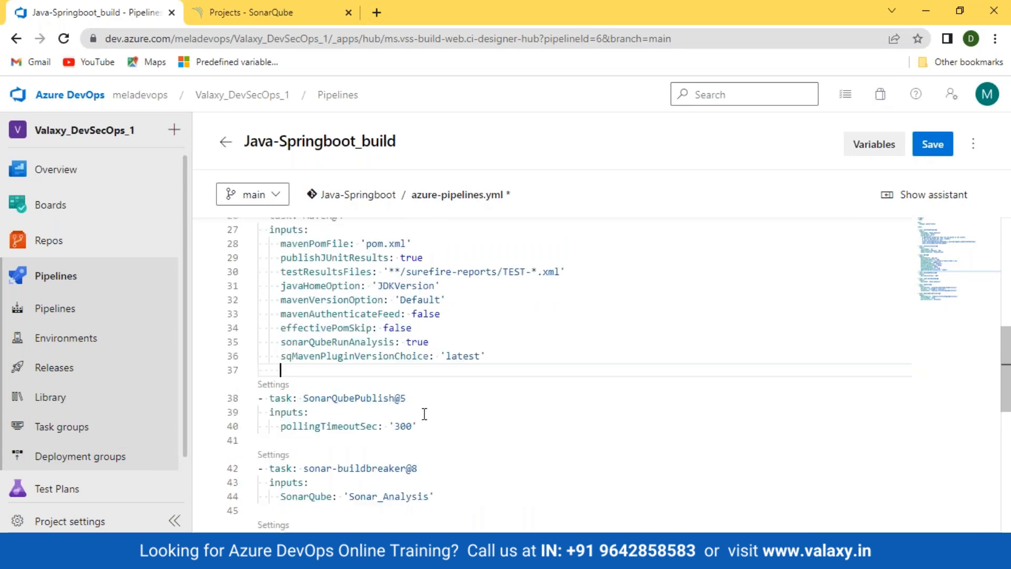
left_click(899, 194)
type("publish")
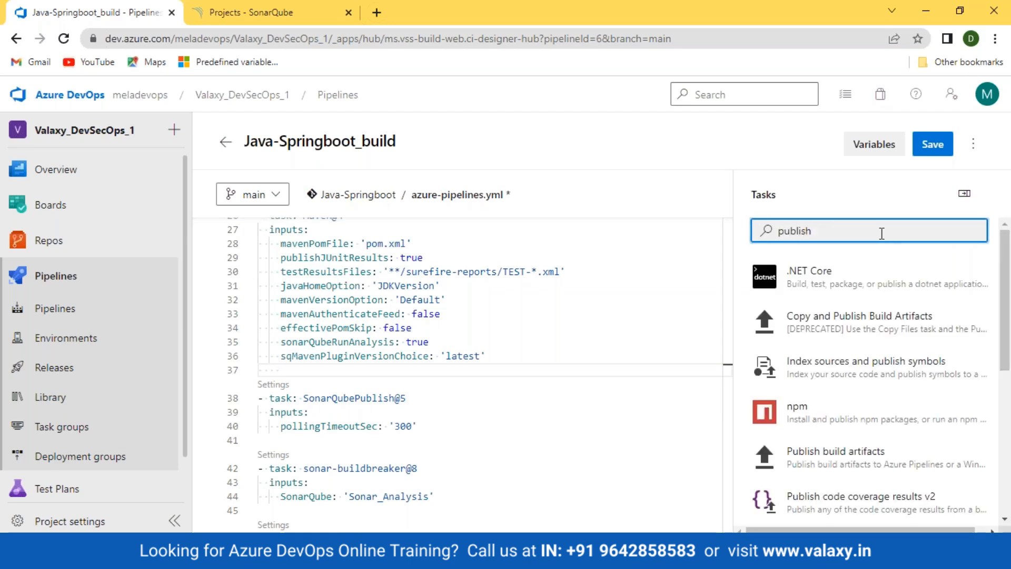
scroll(895, 369, "down", 6)
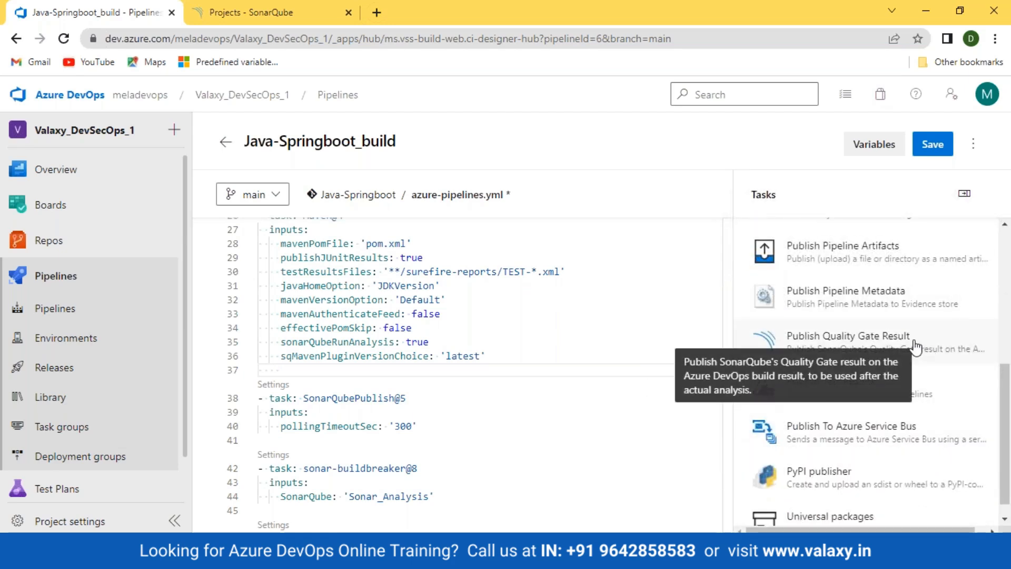
left_click(906, 345)
left_click_drag(421, 426, 280, 370)
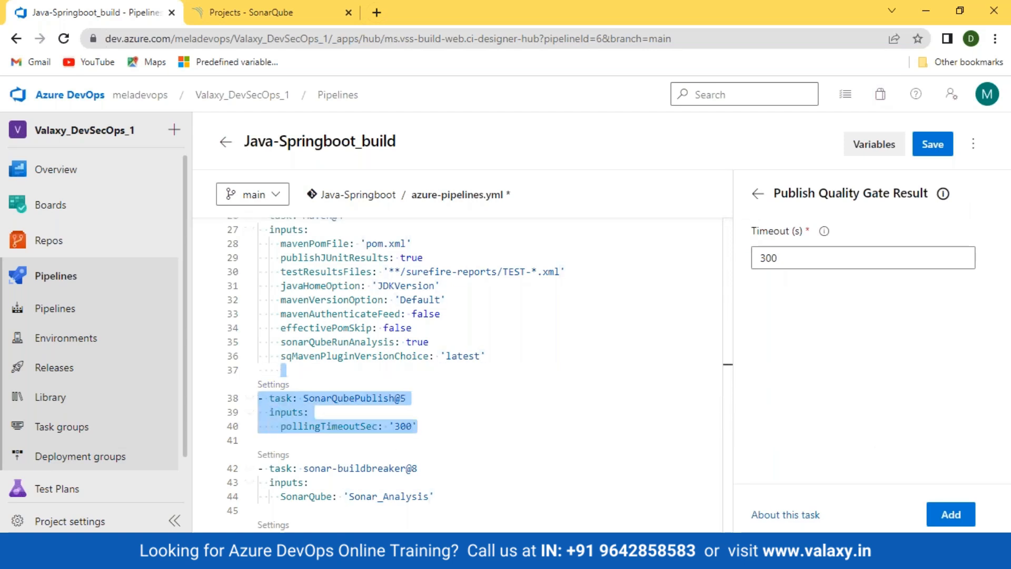
left_click(951, 515)
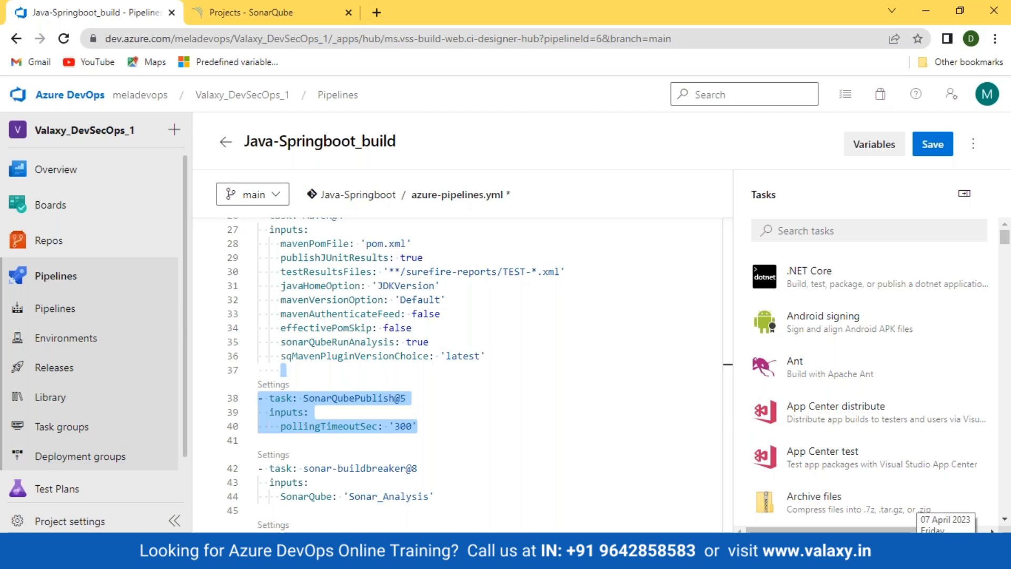
Step: Save the updated azure-pipelines.yml by committing it directly to the main branch with the default commit message
left_click(514, 401)
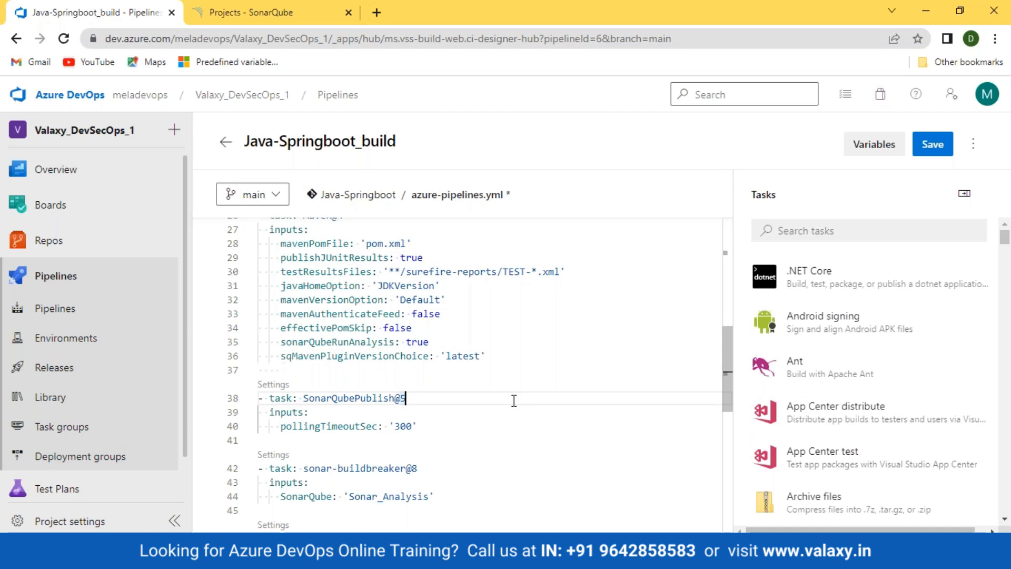
scroll(513, 400, "down", 3)
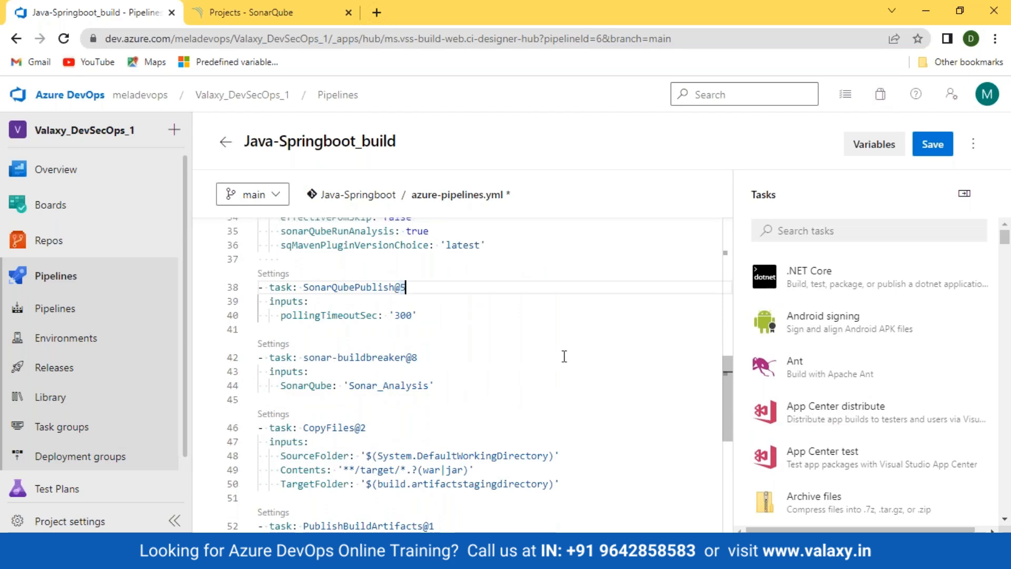
left_click(933, 144)
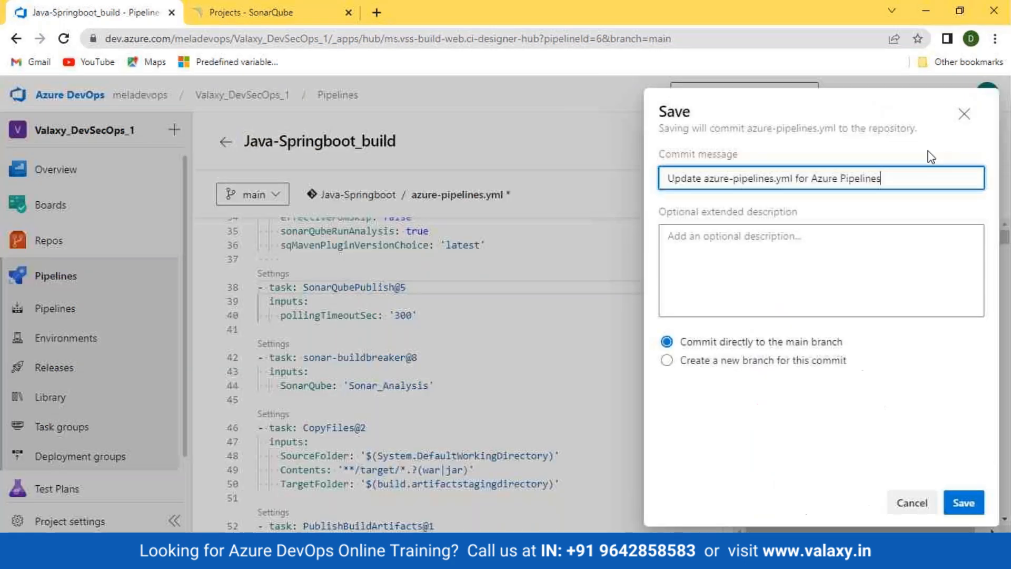
left_click(964, 501)
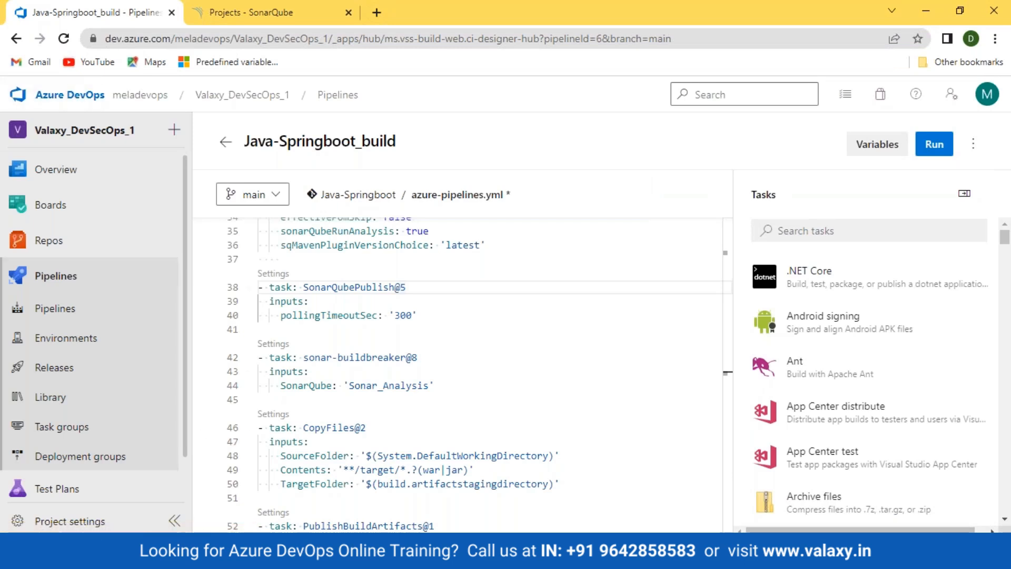
Step: Open the latest run of the Java-Springboot_build pipeline
left_click(62, 308)
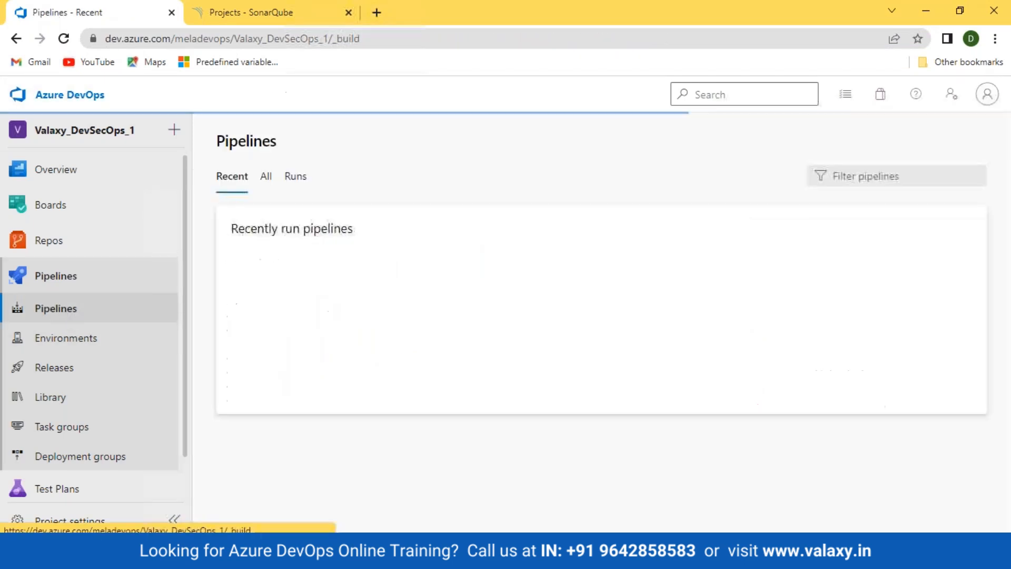
left_click(304, 299)
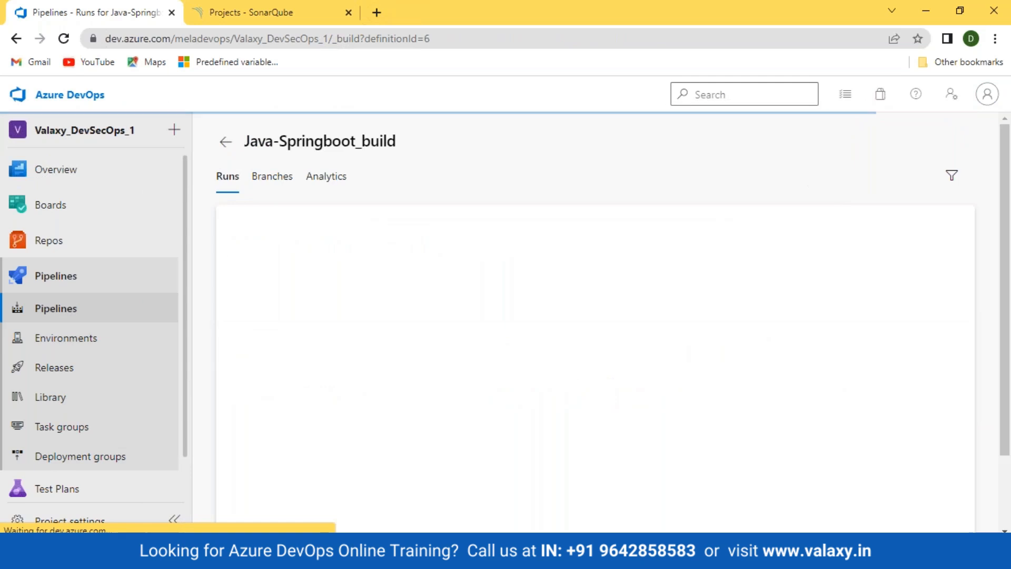
left_click(397, 255)
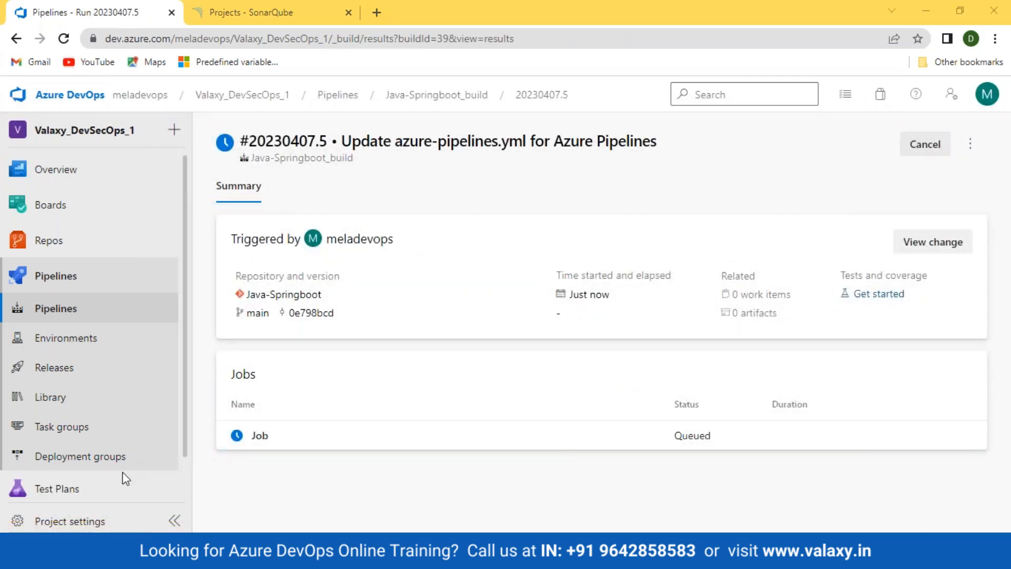
Step: Open dev.azure.com/devopsmela in a new incognito window and sign in with the account e-mail and password
key("ctrl+shift+n")
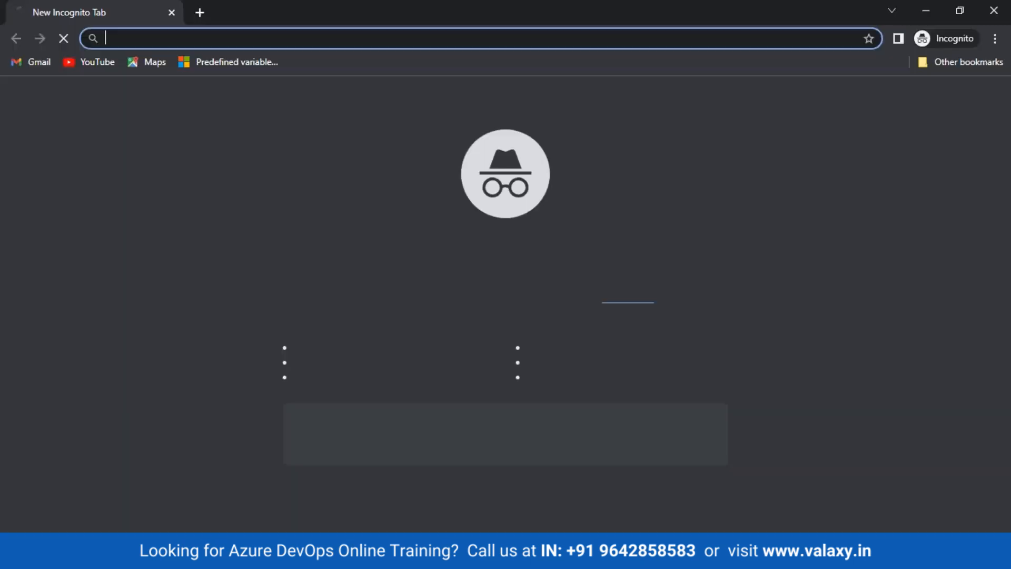
type("dev.azure.com/devopsmela")
key("Return")
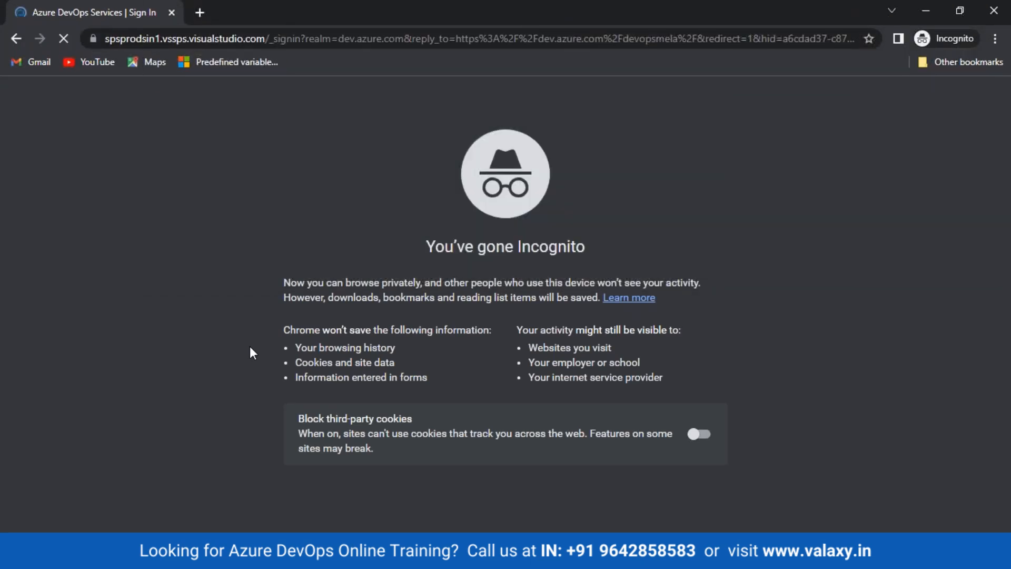
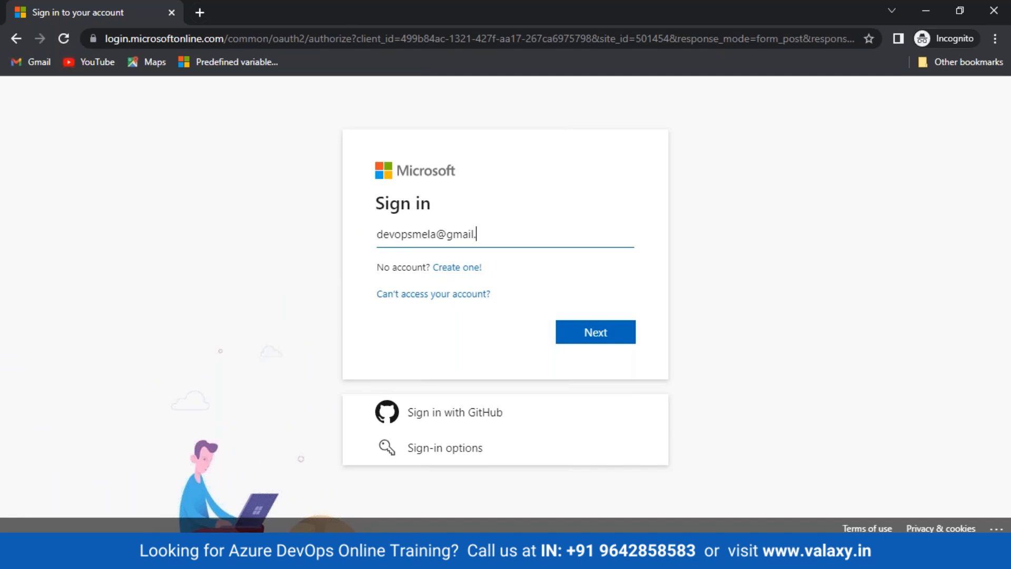
key("Return")
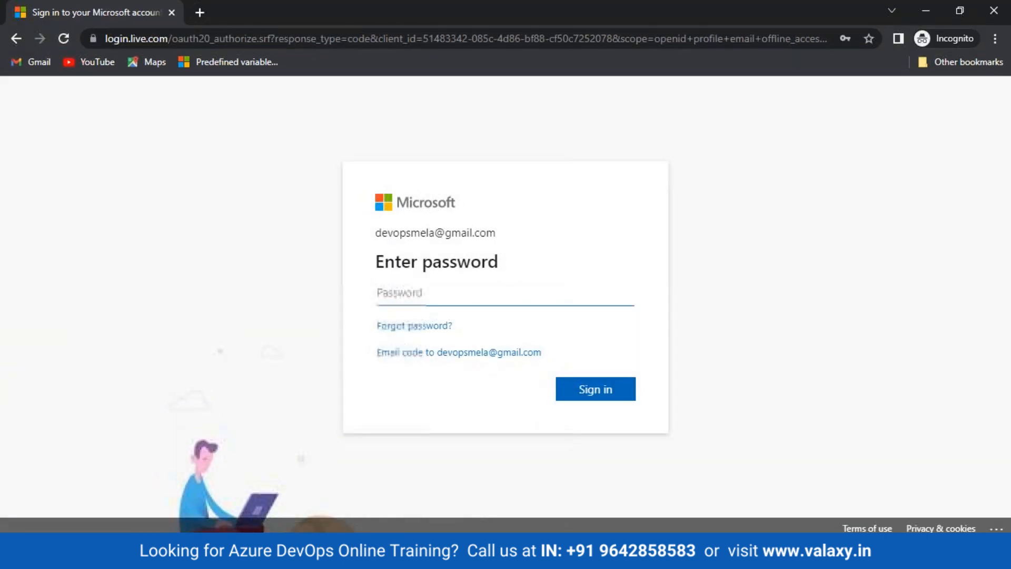
type("•••")
key("Return")
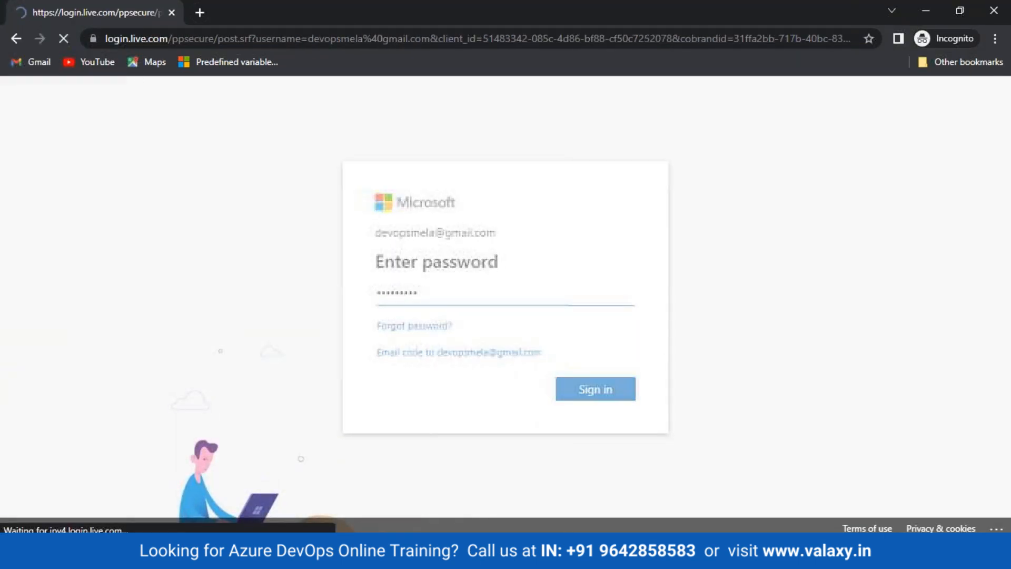
key("Return")
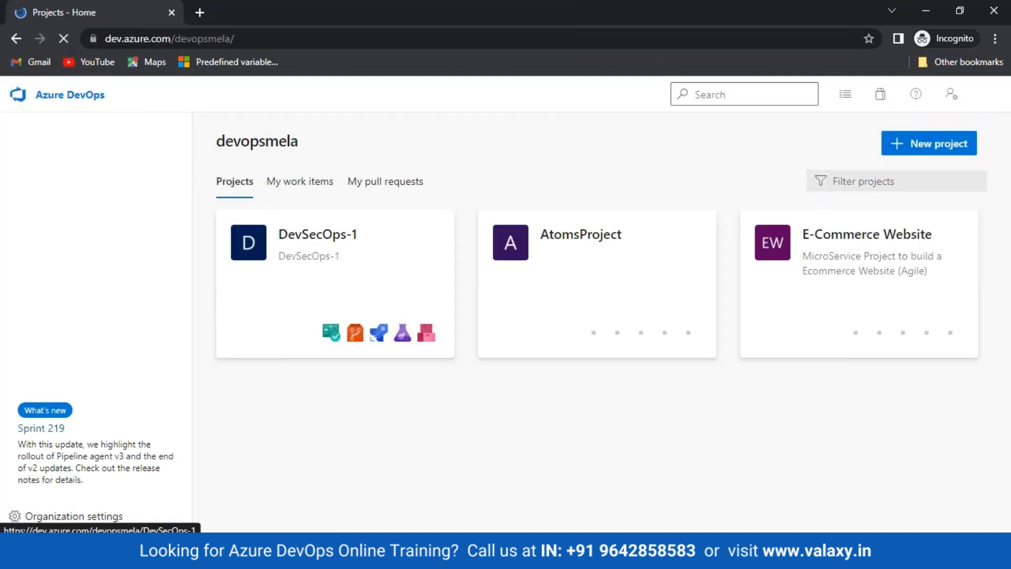
Step: Open the YAML of the spring-webapp_sq_build pipeline in the Azure_DevOps_Mela_3 project
left_click(314, 237)
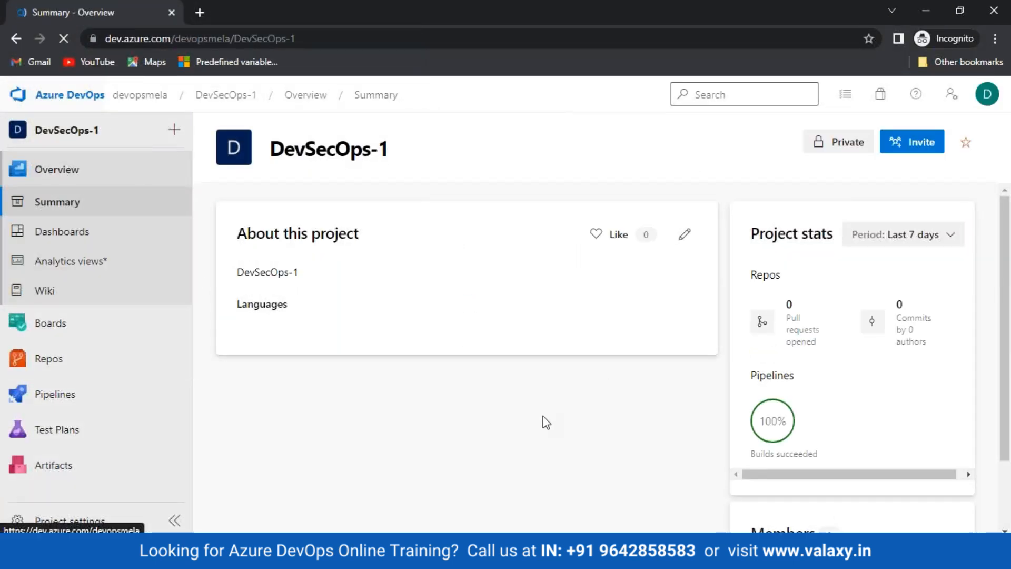
scroll(543, 416, "down", 2)
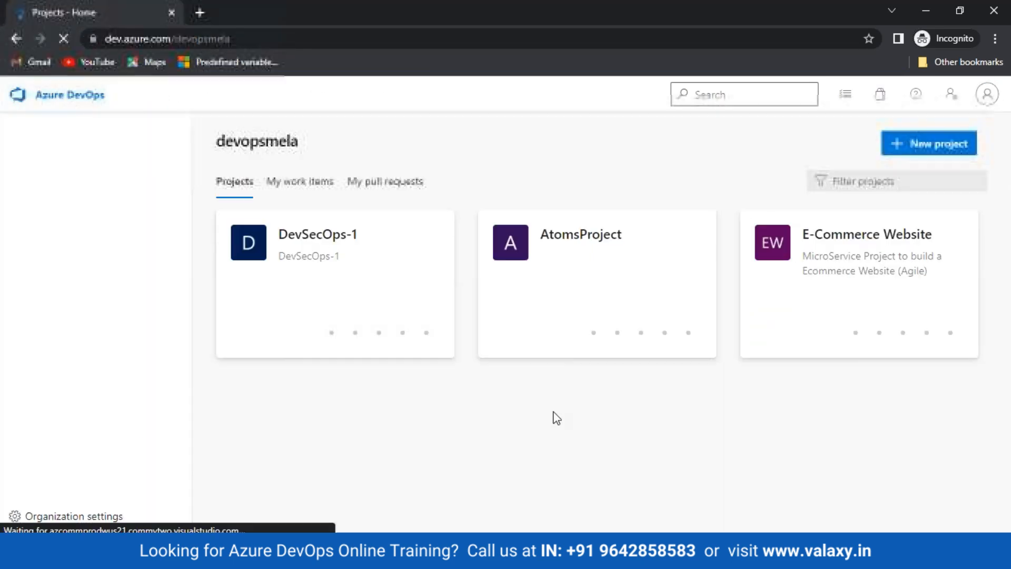
scroll(553, 418, "down", 4)
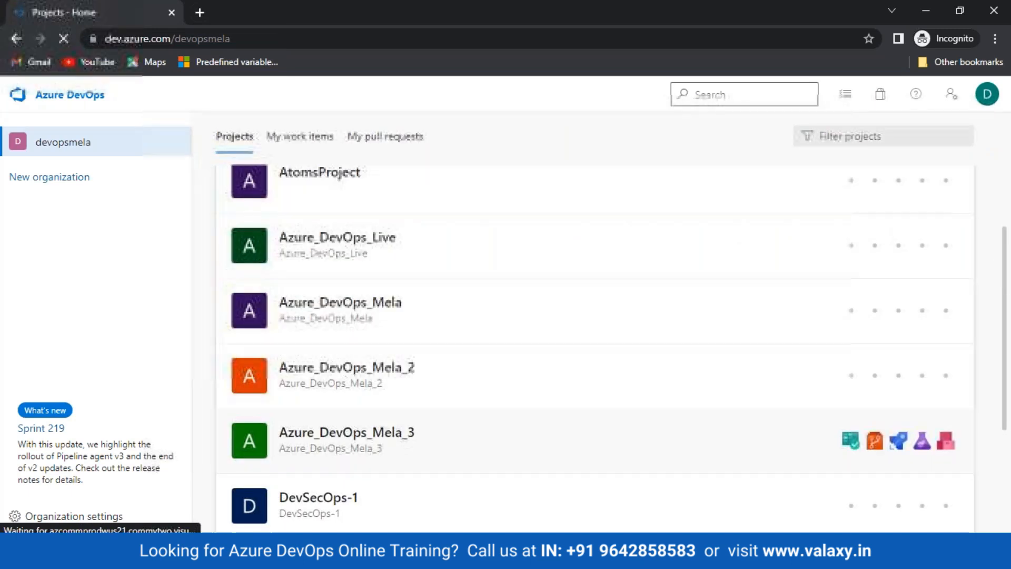
left_click(362, 433)
left_click(49, 363)
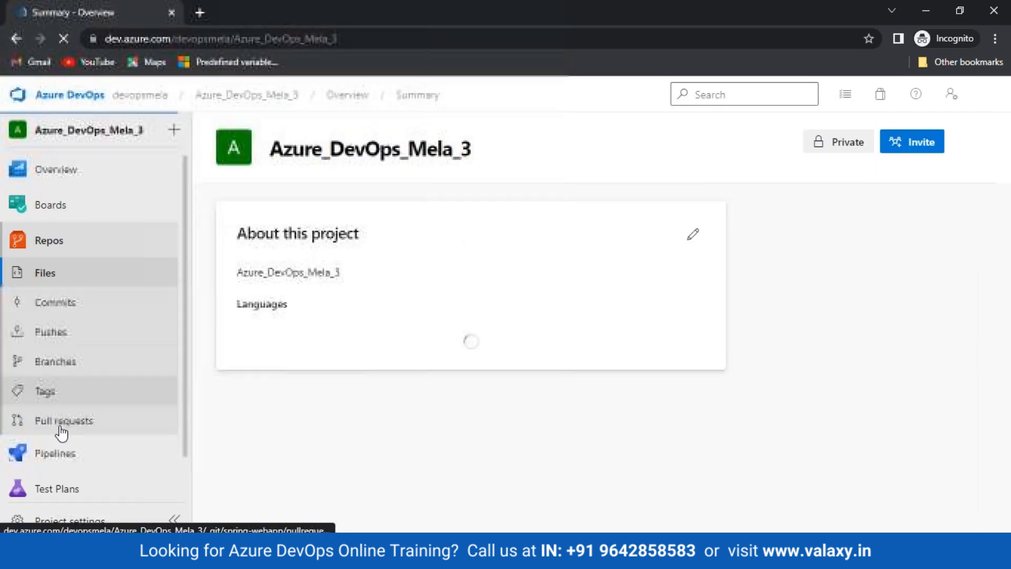
left_click(55, 450)
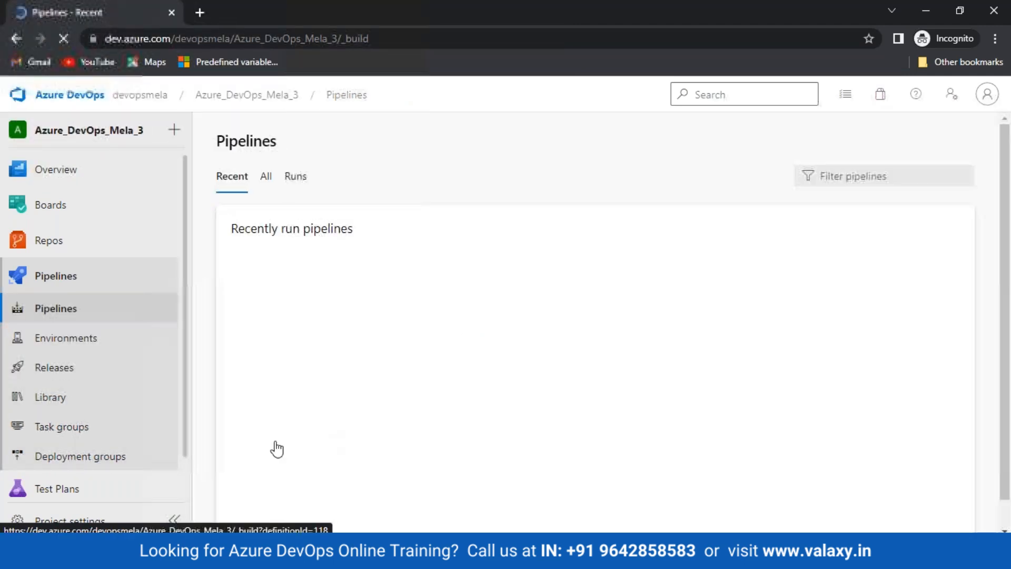
scroll(377, 476, "down", 1)
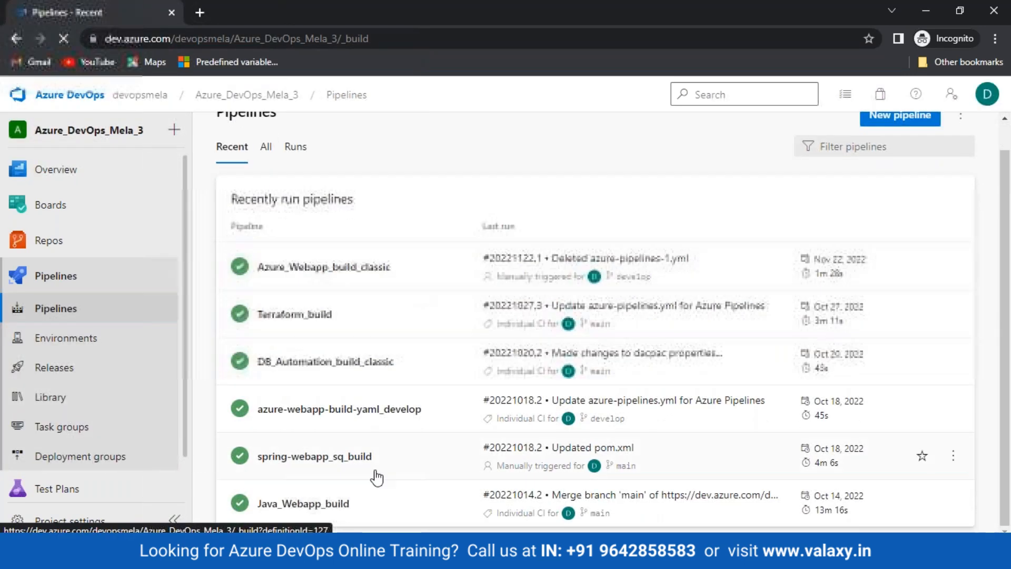
left_click(857, 376)
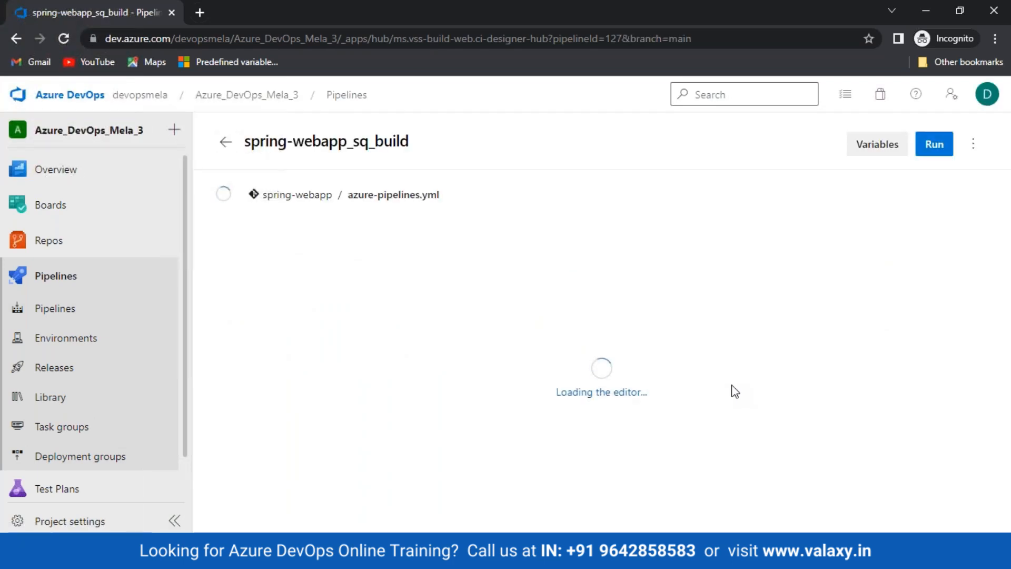
Step: Switch back to the Java-Springboot_build run window and open the running job's logs
mouse_move(219, 559)
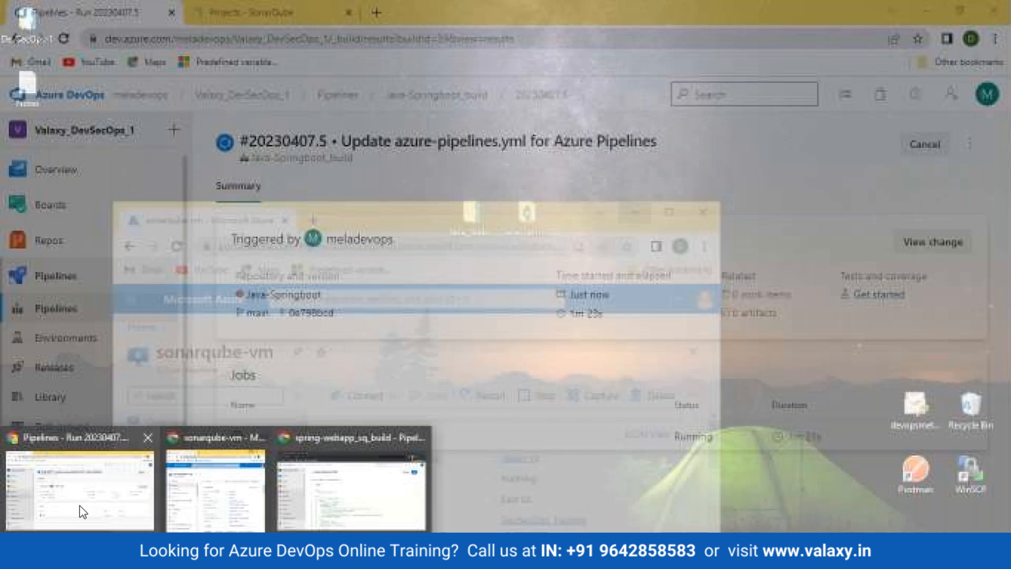
left_click(79, 515)
left_click(266, 443)
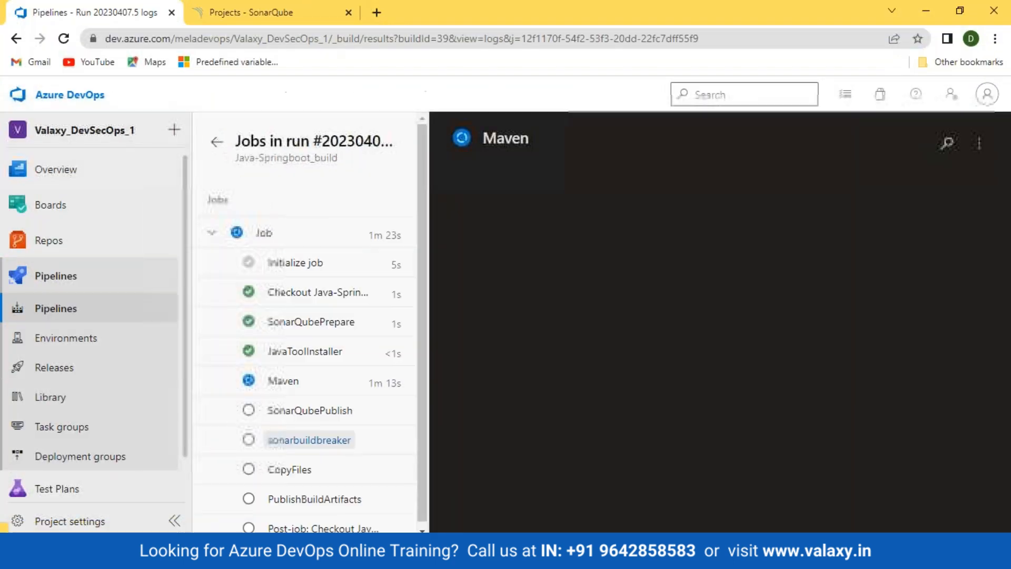
Step: Return to the spring-webapp_sq_build YAML and examine its Maven@3, SonarQubePublish@5 and sonar-buildbreaker@8 task blocks
mouse_move(218, 559)
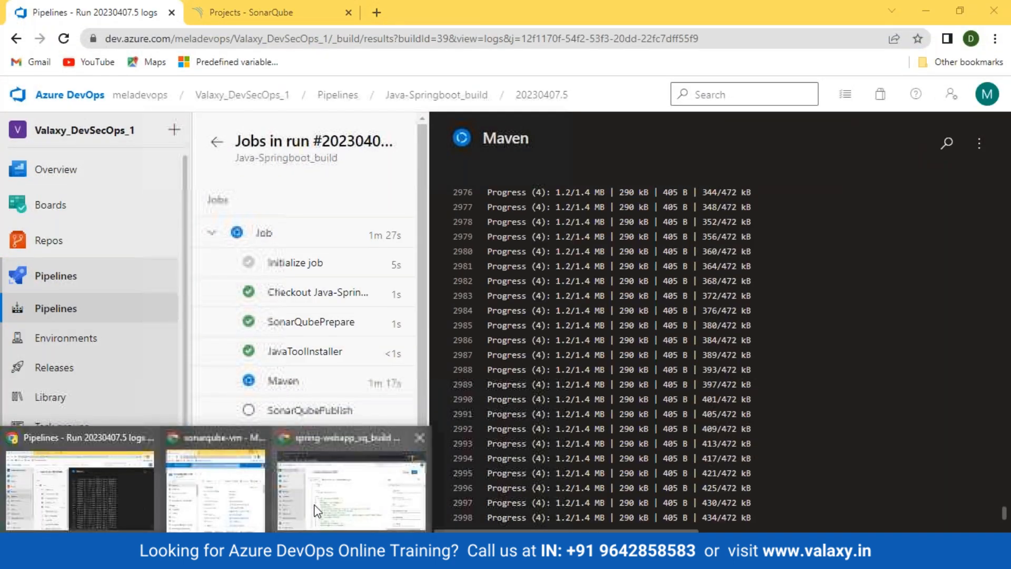
left_click(316, 511)
scroll(560, 453, "down", 5)
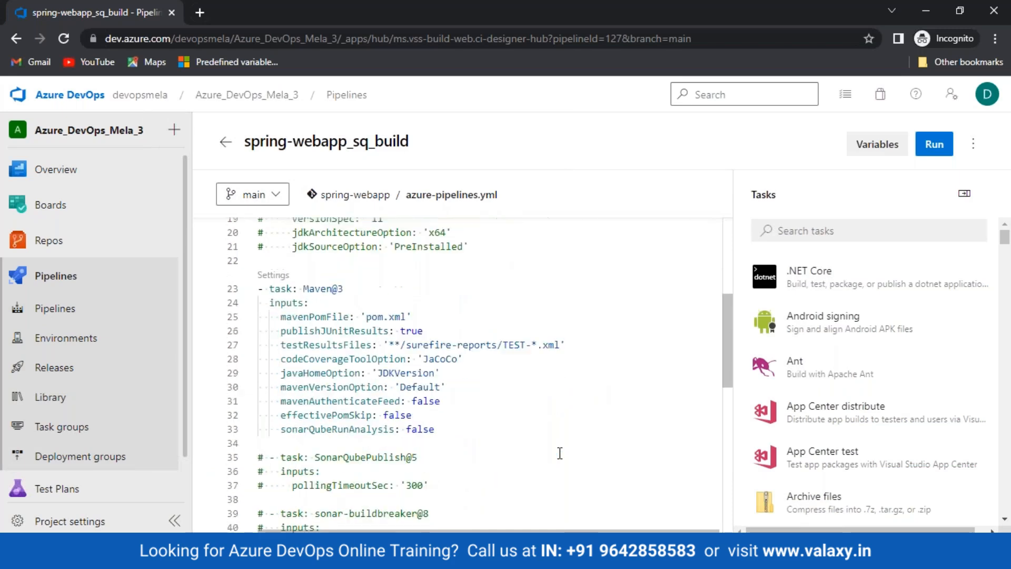
scroll(560, 453, "down", 2)
left_click_drag(476, 469, 259, 355)
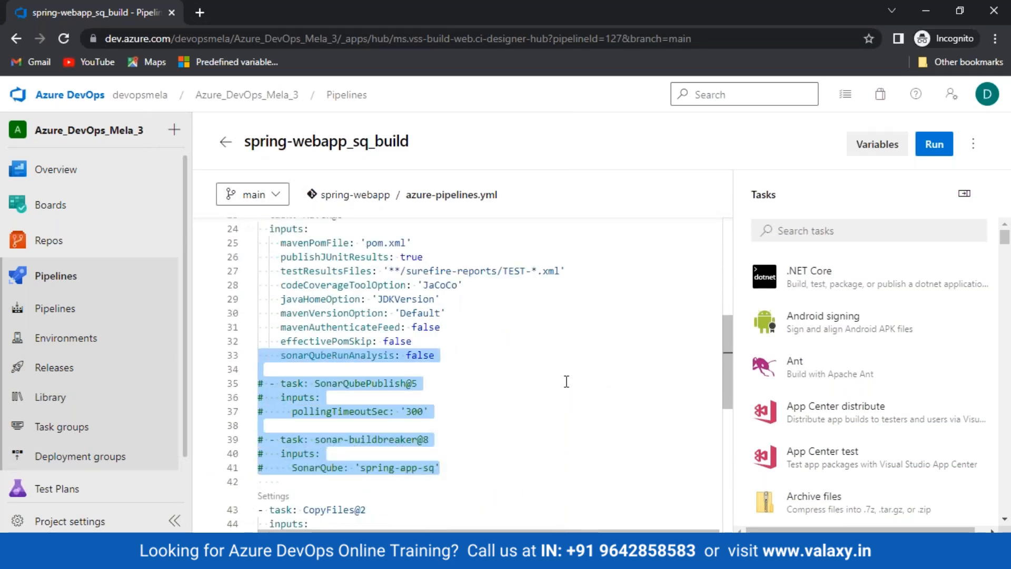
left_click(566, 381)
scroll(560, 406, "down", 6)
Step: Switch to the running Java-Springboot_build job, reload its page, and check the Maven, SonarQubePublish and sonarbuildbreaker logs
left_click(77, 312)
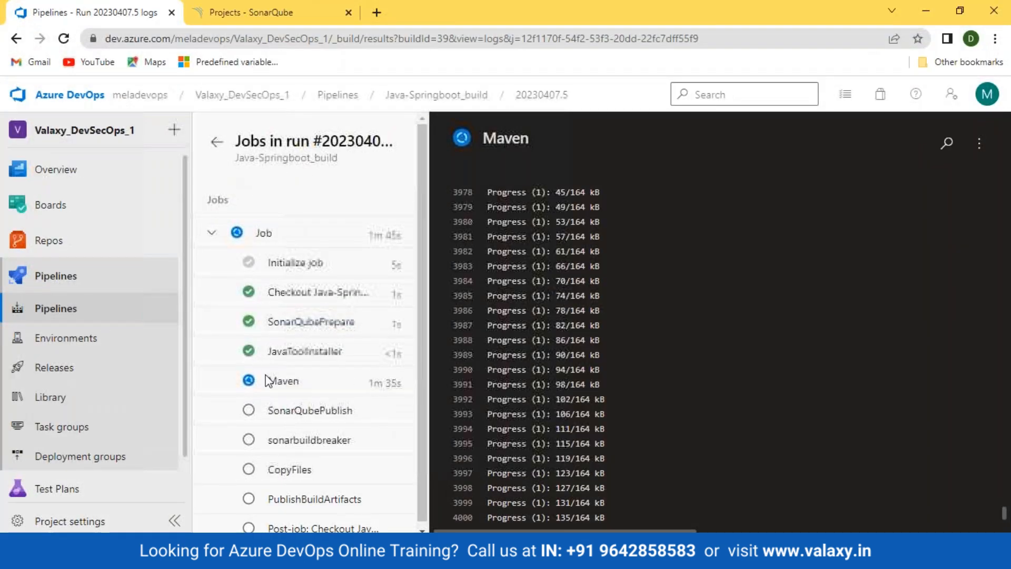
left_click(63, 39)
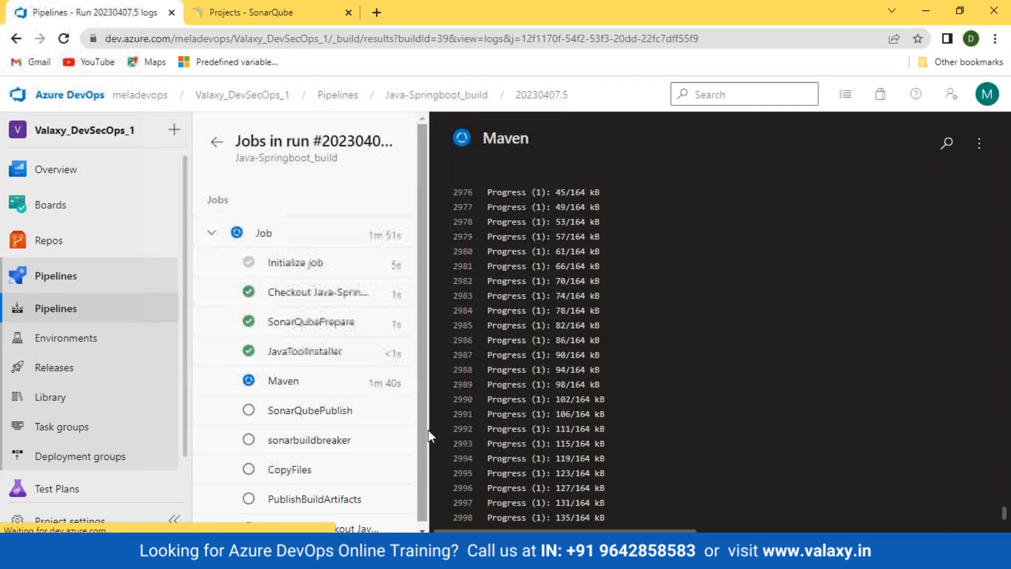
left_click(368, 440)
left_click(324, 410)
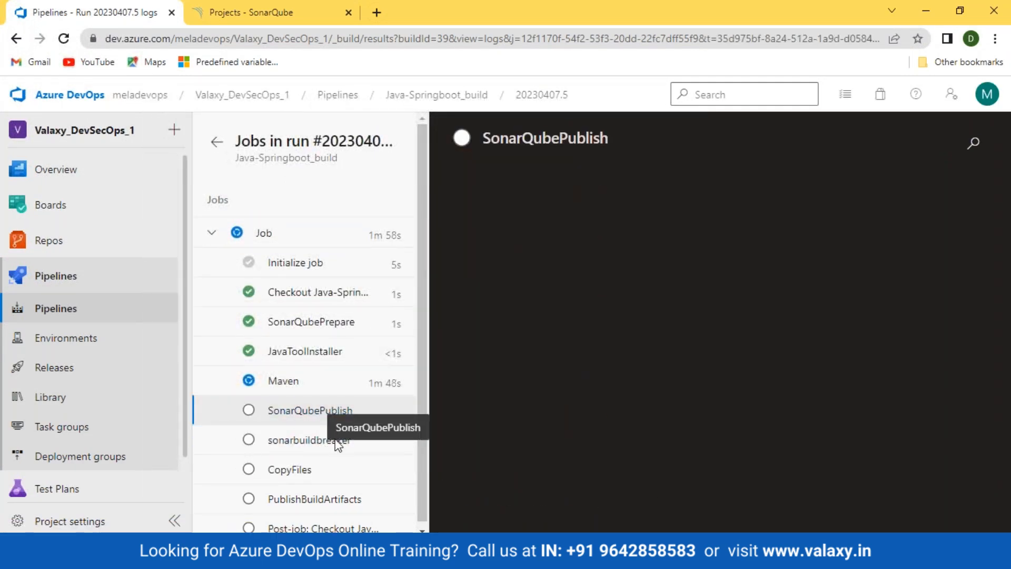
left_click(281, 381)
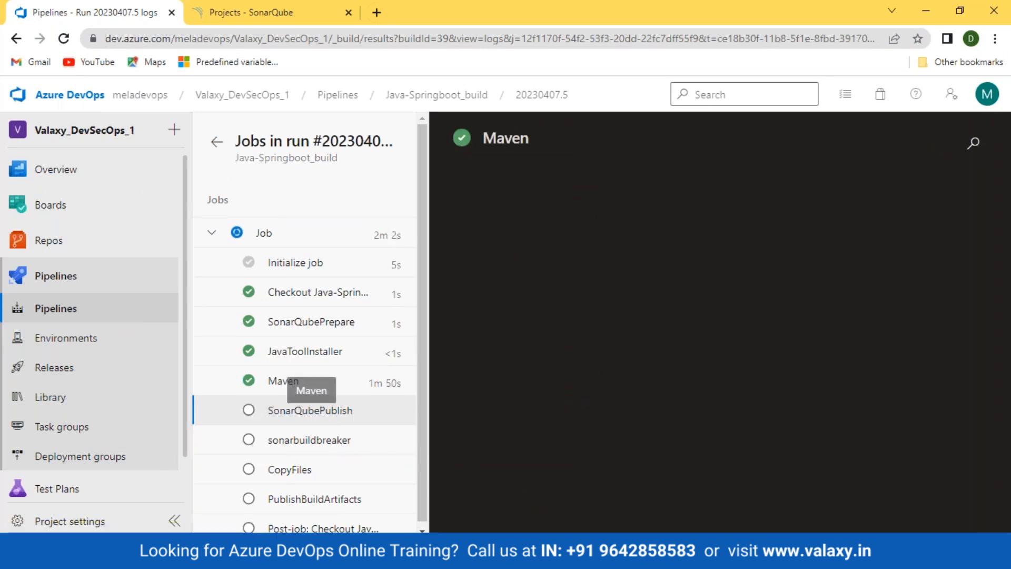
left_click(316, 413)
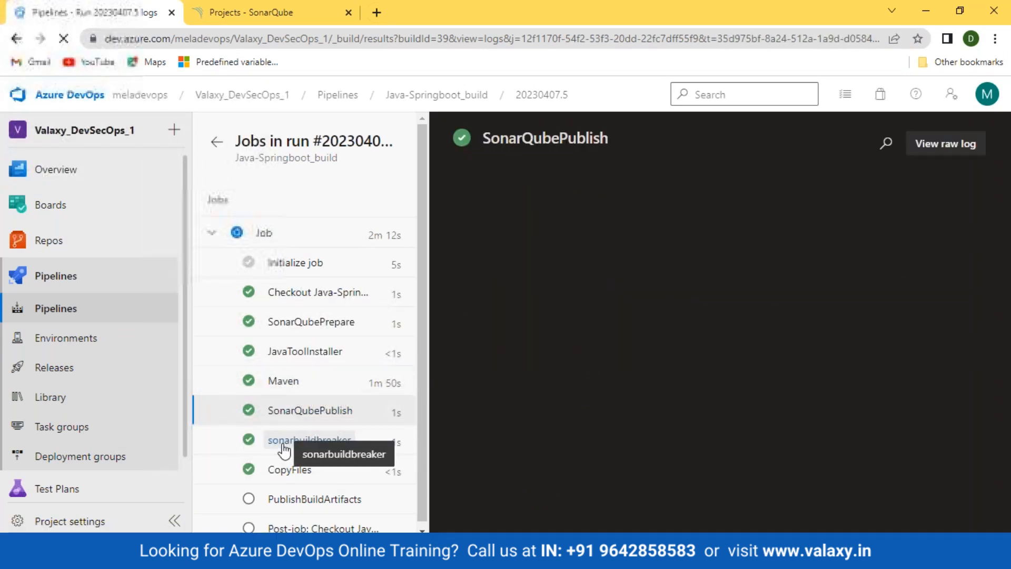
left_click(285, 452)
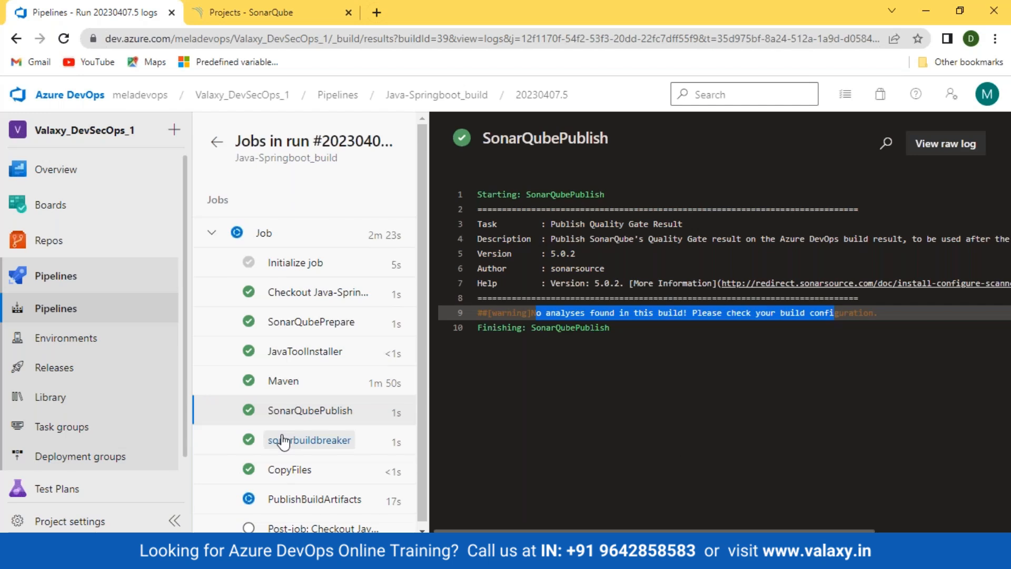
Step: Reopen the job logs of run #20230407.5 from the Java-Springboot_build runs list
left_click(55, 311)
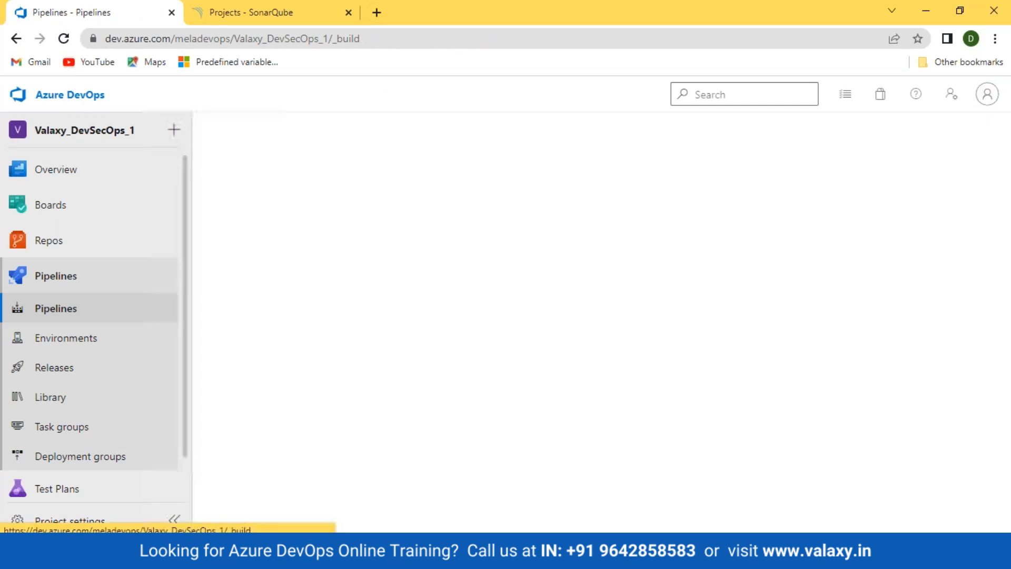
left_click(327, 298)
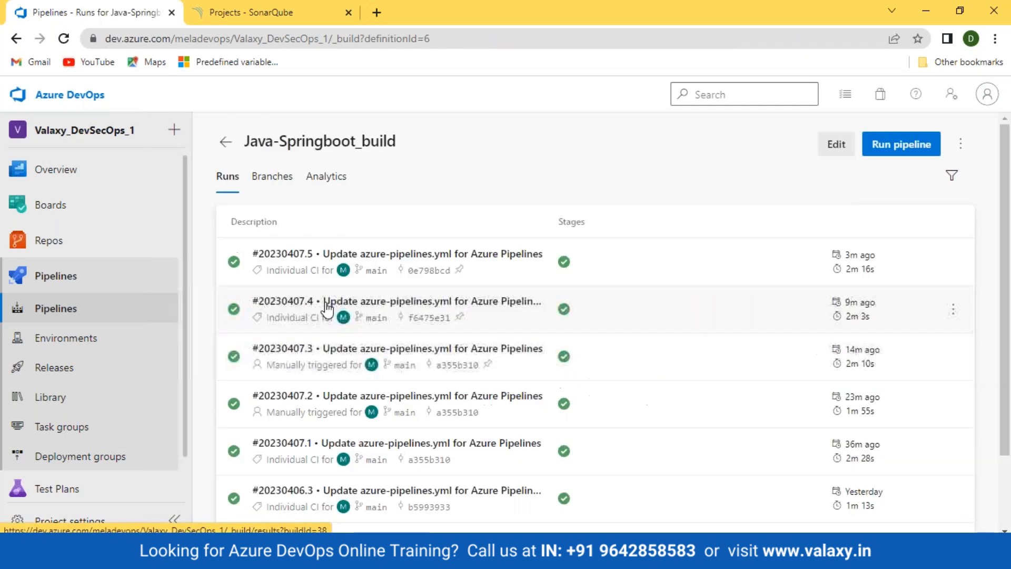
left_click(563, 262)
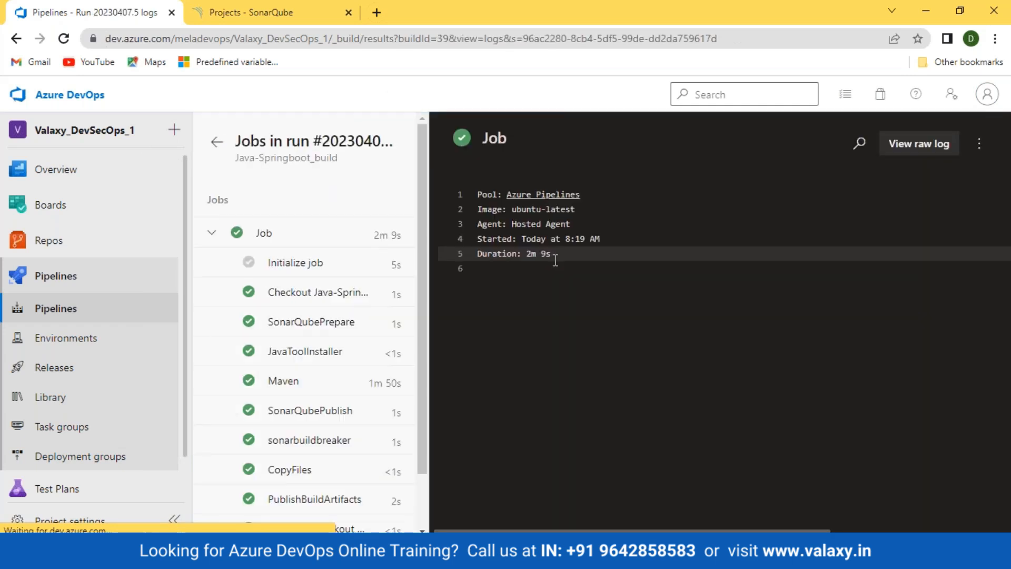
Step: Open the SonarQubePublish log and check the Java-Springboot project's last analysis time in SonarQube before returning to the run
left_click(326, 410)
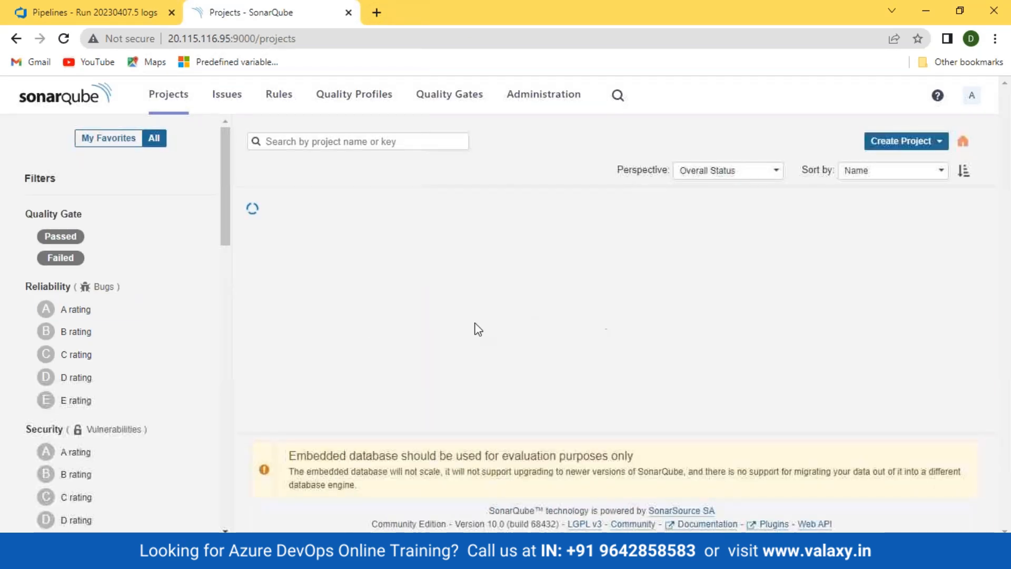
left_click_drag(771, 223, 767, 248)
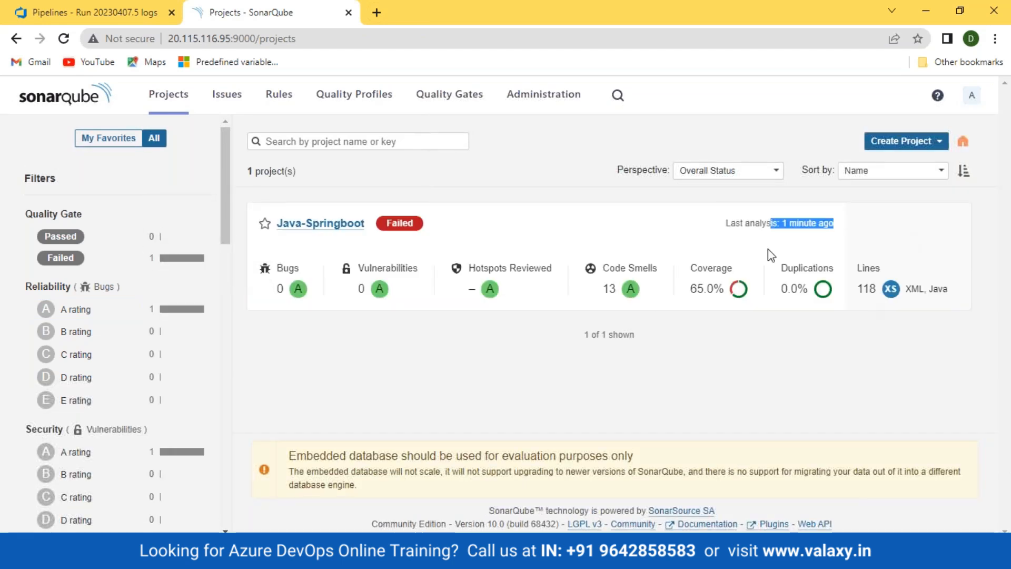
left_click(62, 7)
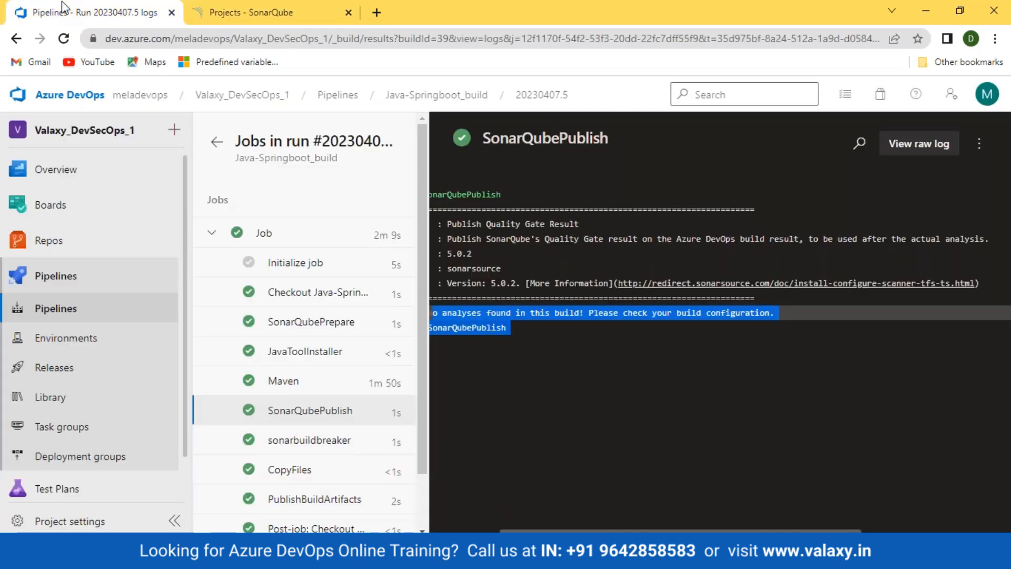
Step: Examine the sonarbuildbreaker and SonarQubePublish logs of the run and return to the project's pipelines list
left_click(318, 442)
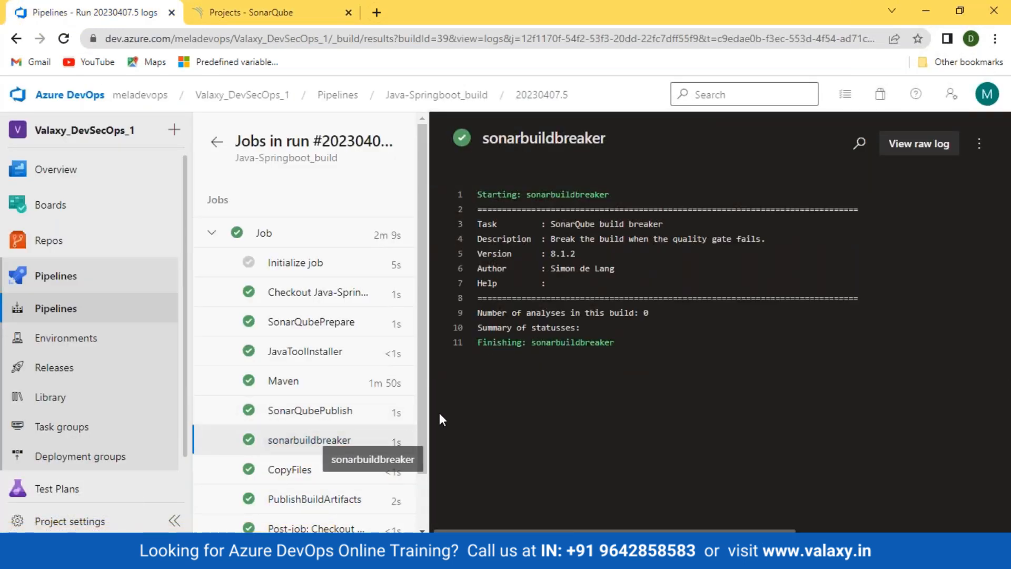
left_click_drag(517, 344, 521, 344)
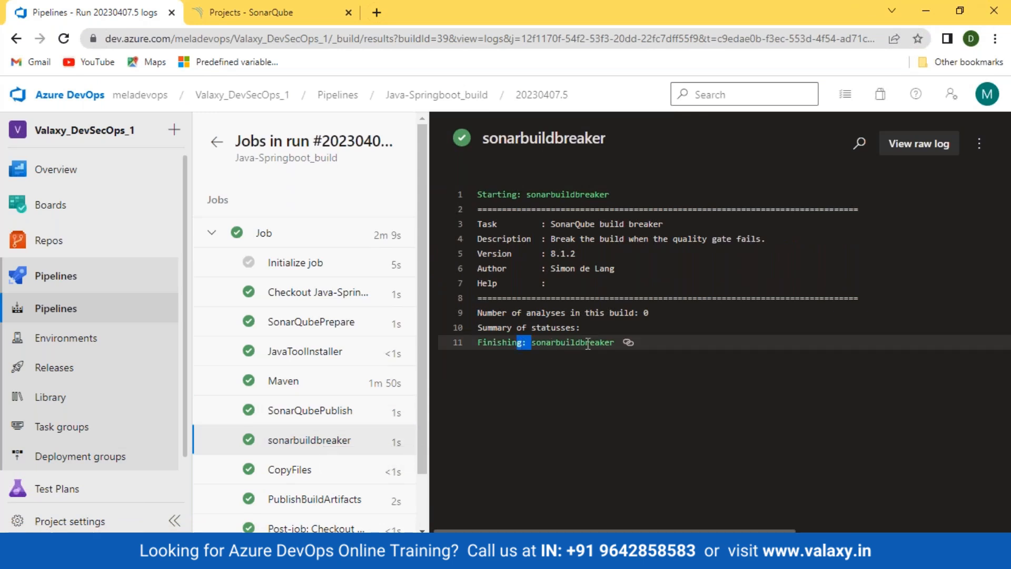
left_click_drag(519, 344, 316, 416)
left_click(316, 416)
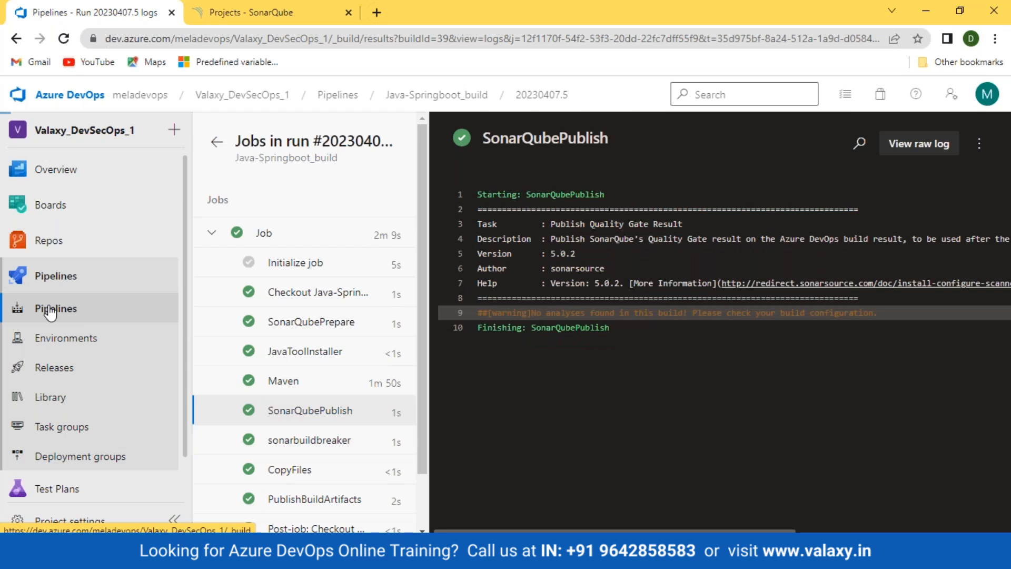
left_click(51, 311)
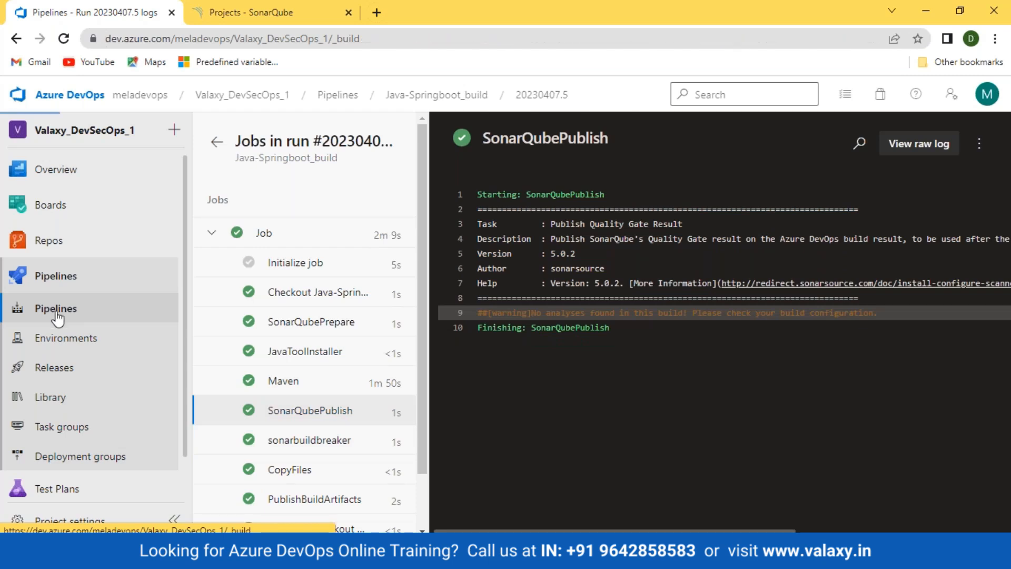